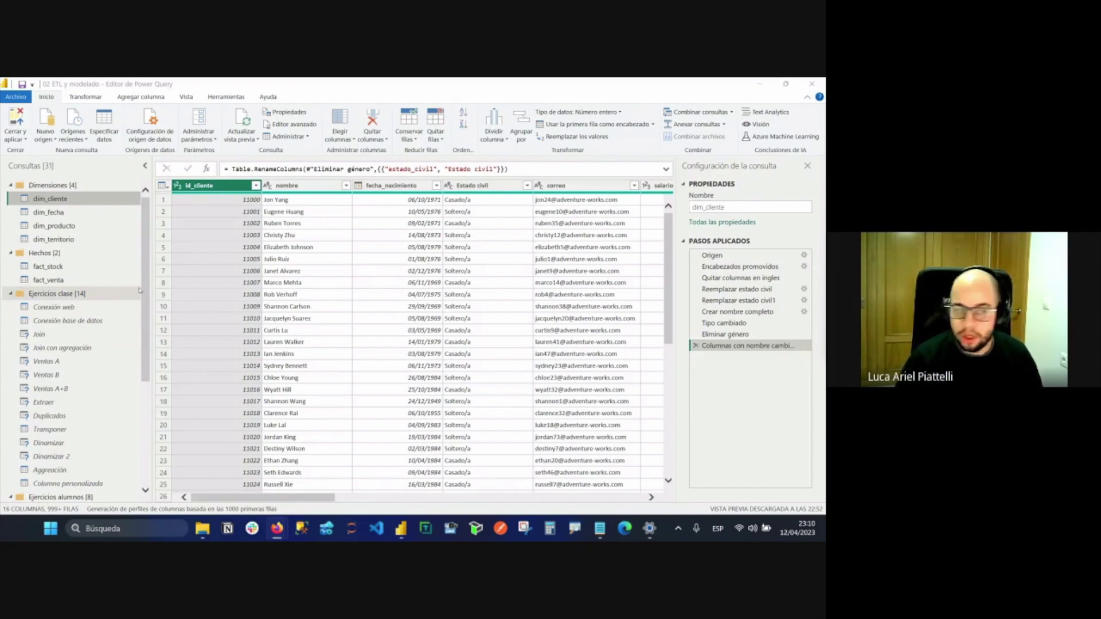
Open the full list of data source connectors for a new query, browse the available connectors, and close it without connecting.
click(38, 139)
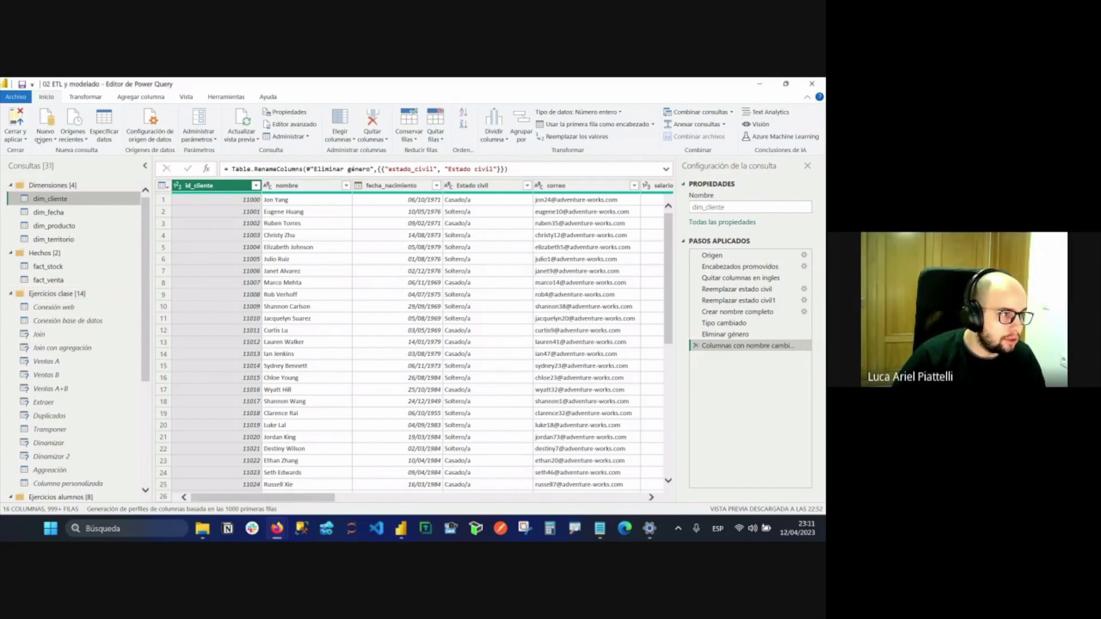
click(39, 139)
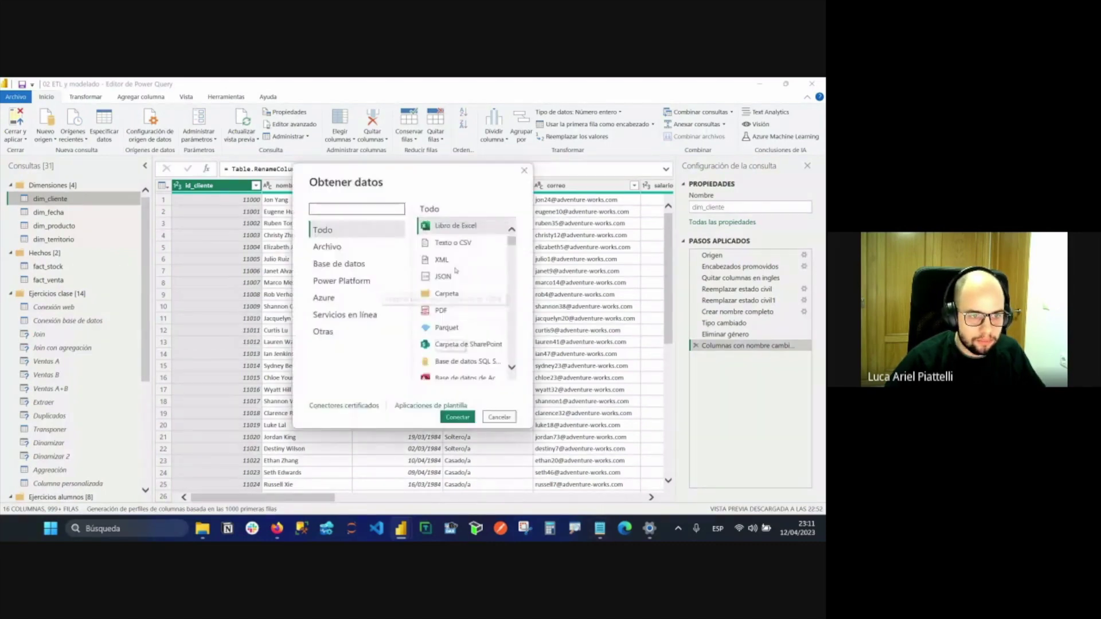
scroll(468, 304, down, 5)
scroll(467, 304, down, 5)
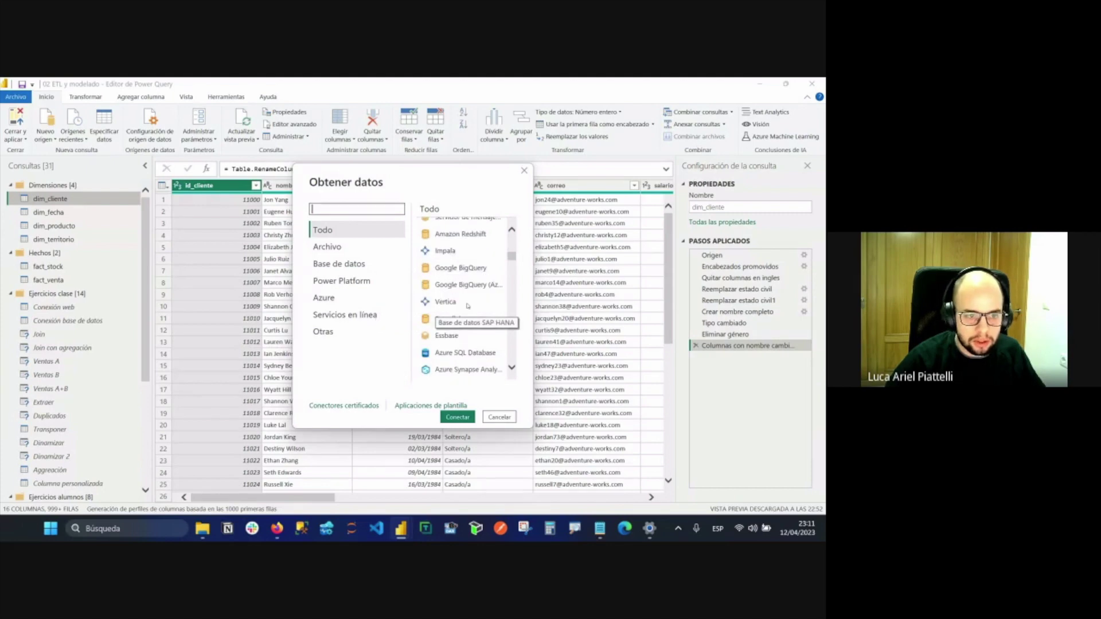
scroll(467, 315, down, 10)
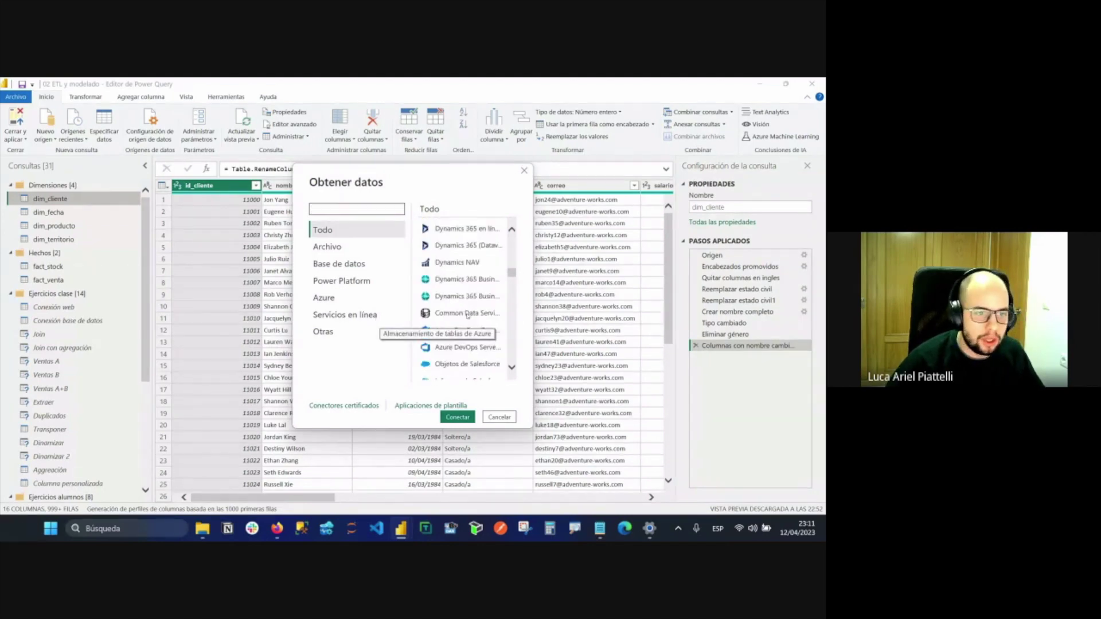
scroll(467, 317, down, 10)
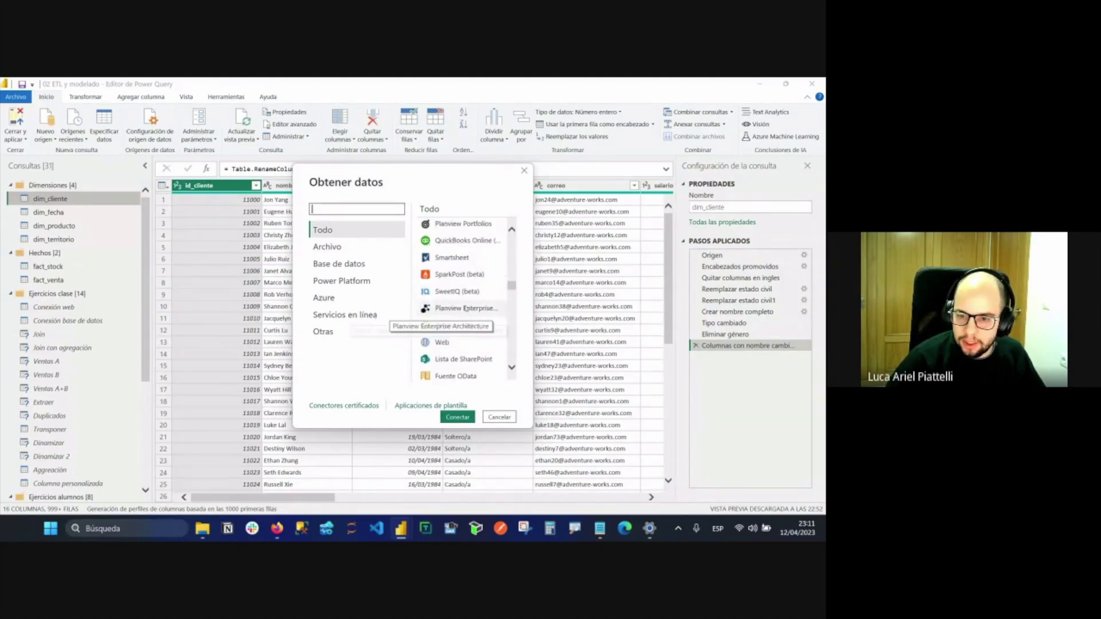
scroll(465, 309, down, 10)
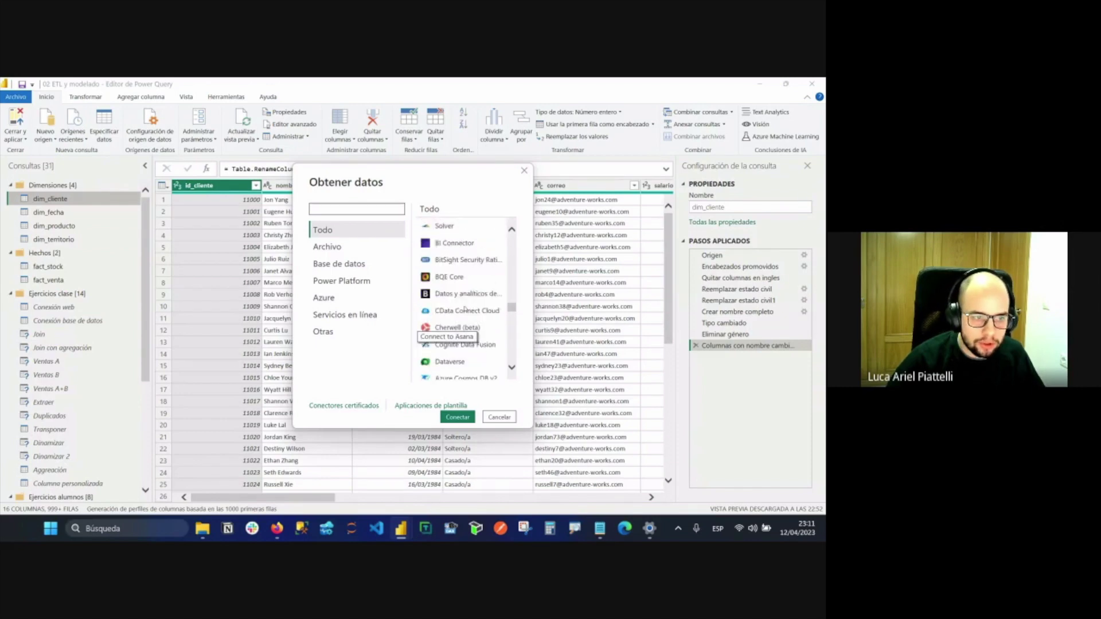
scroll(471, 310, down, 3)
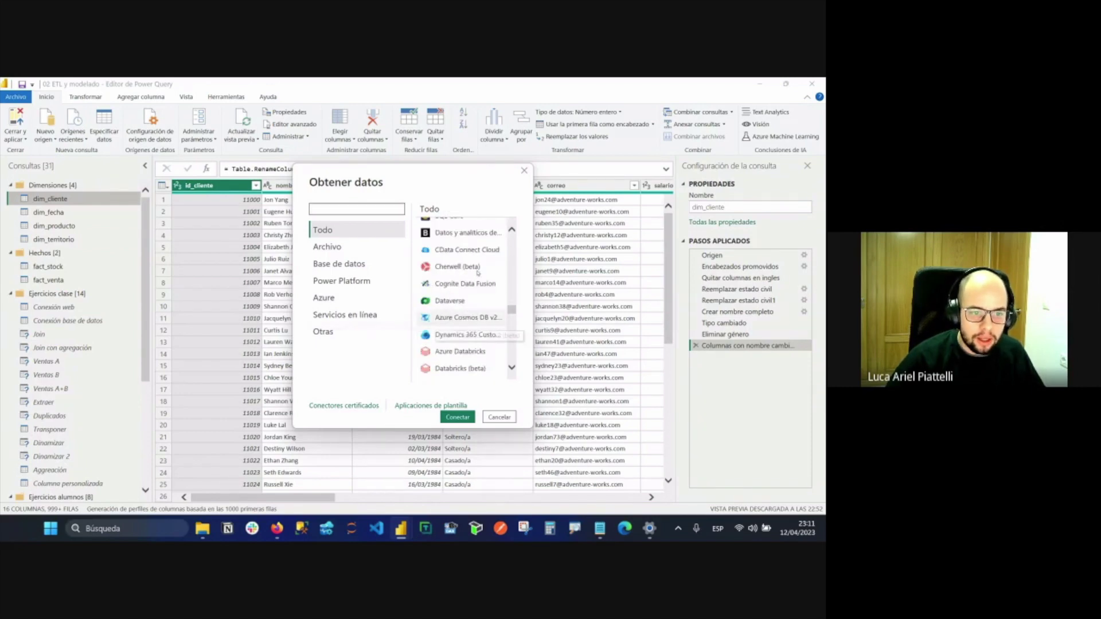
scroll(476, 332, up, 5)
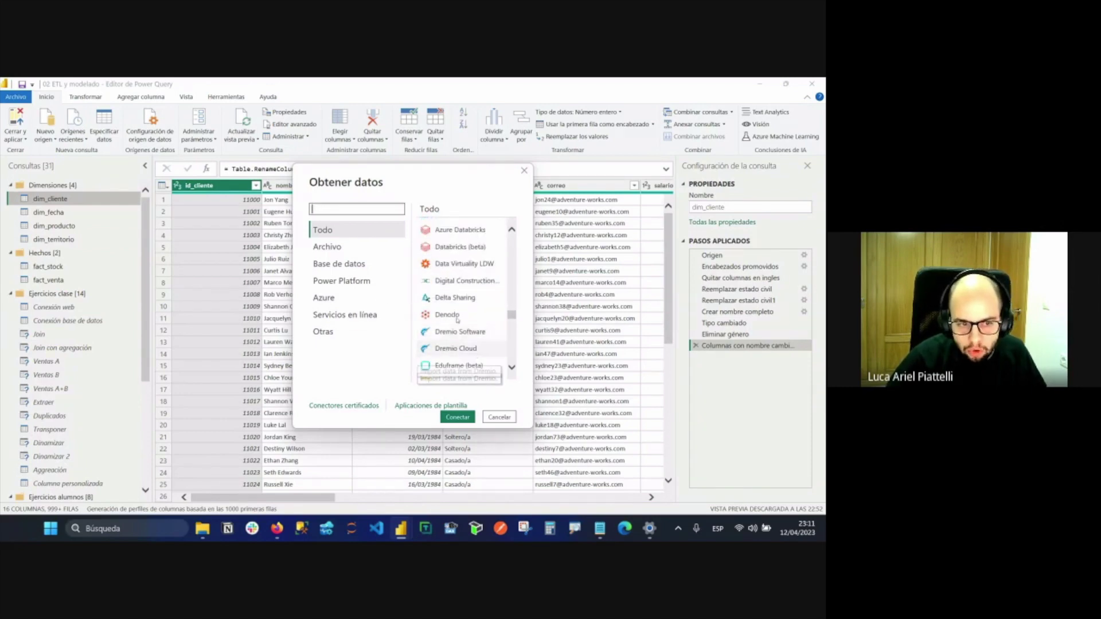
scroll(480, 290, up, 10)
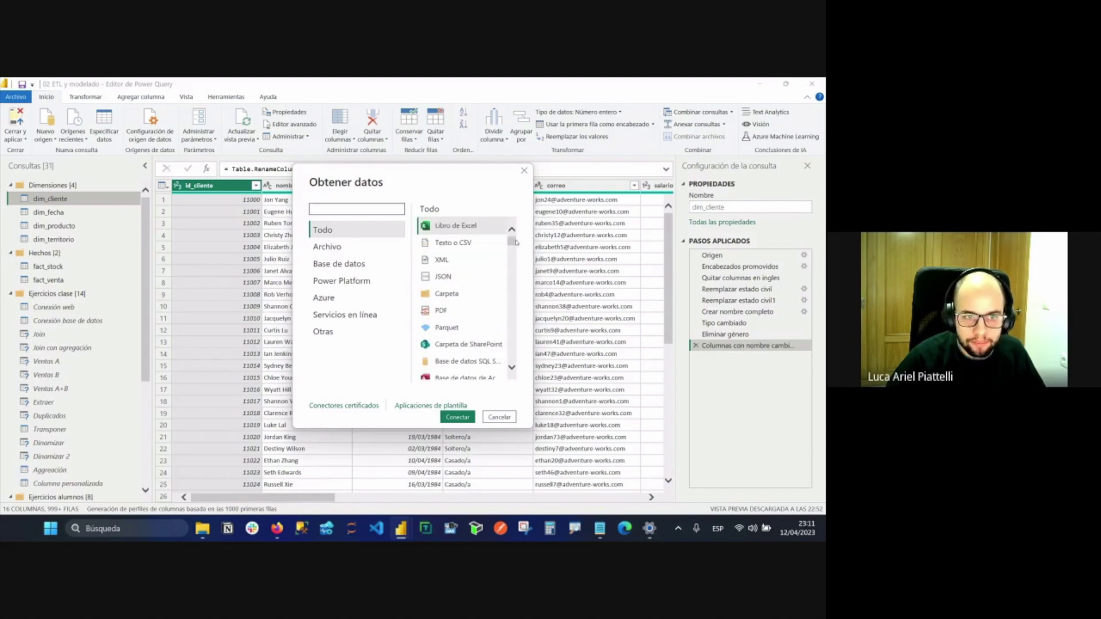
click(524, 172)
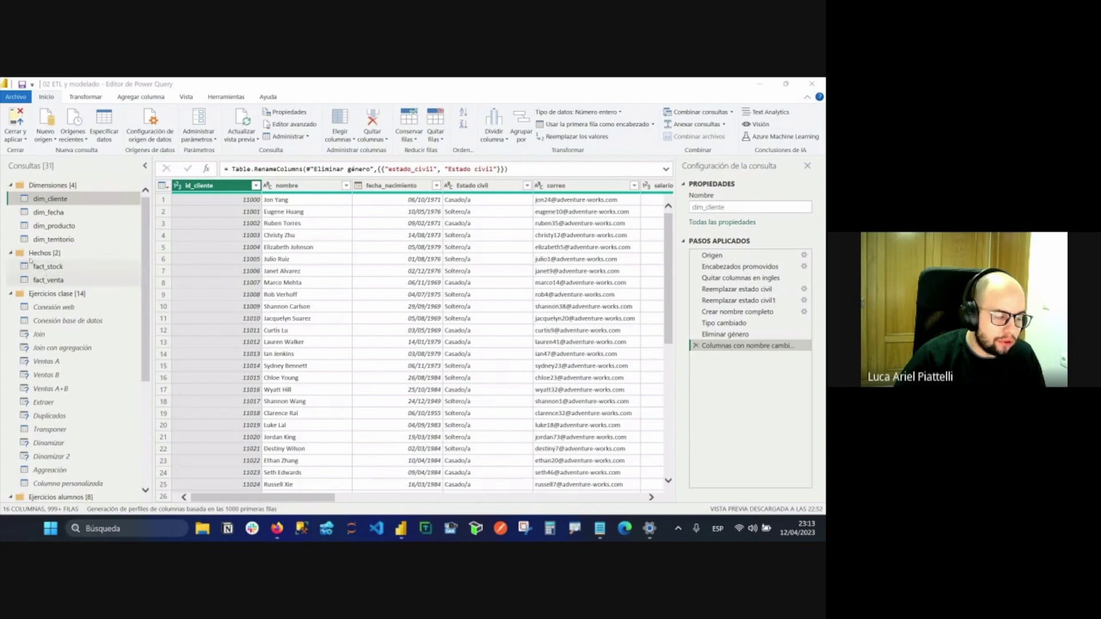
Review the dim_fecha and fact_venta query previews, and return to the dim_cliente query.
click(74, 200)
click(71, 213)
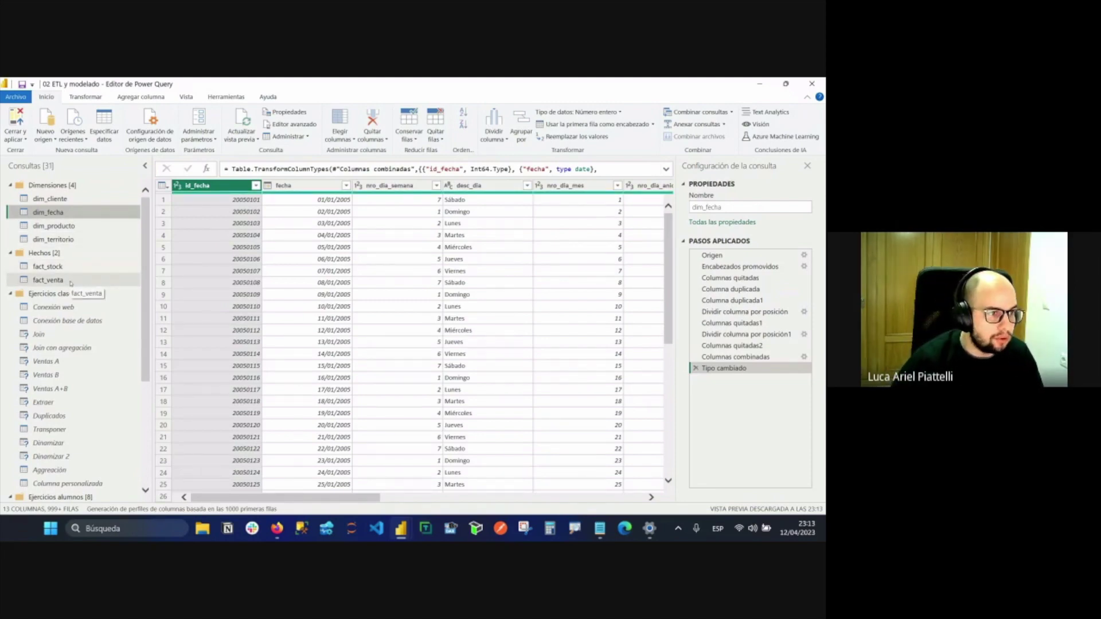
click(71, 281)
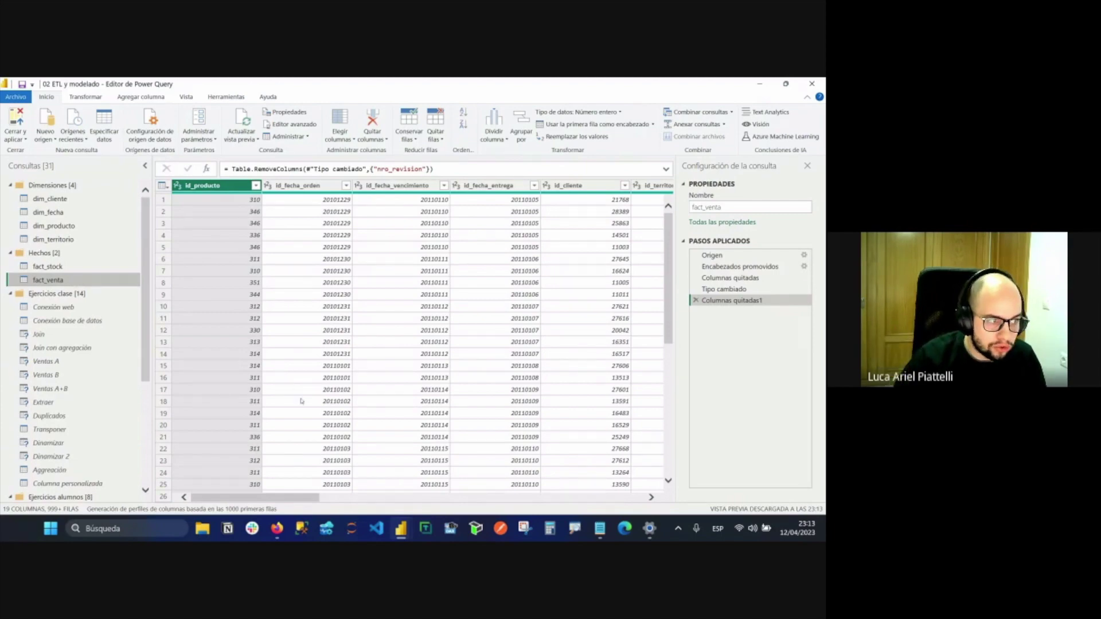
click(32, 198)
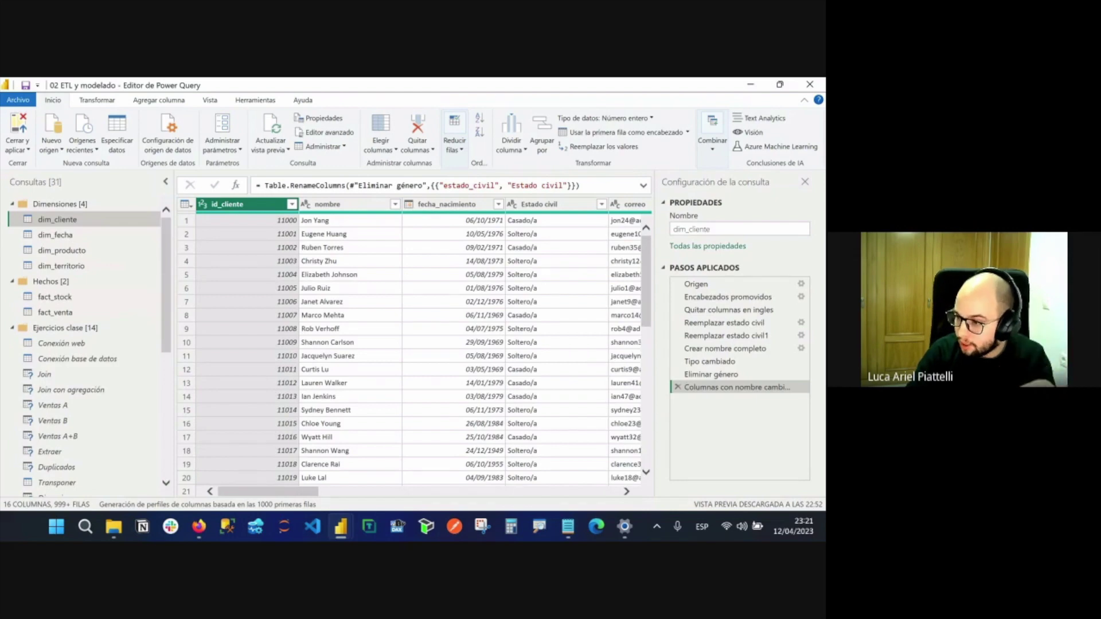
key(alt+Tab)
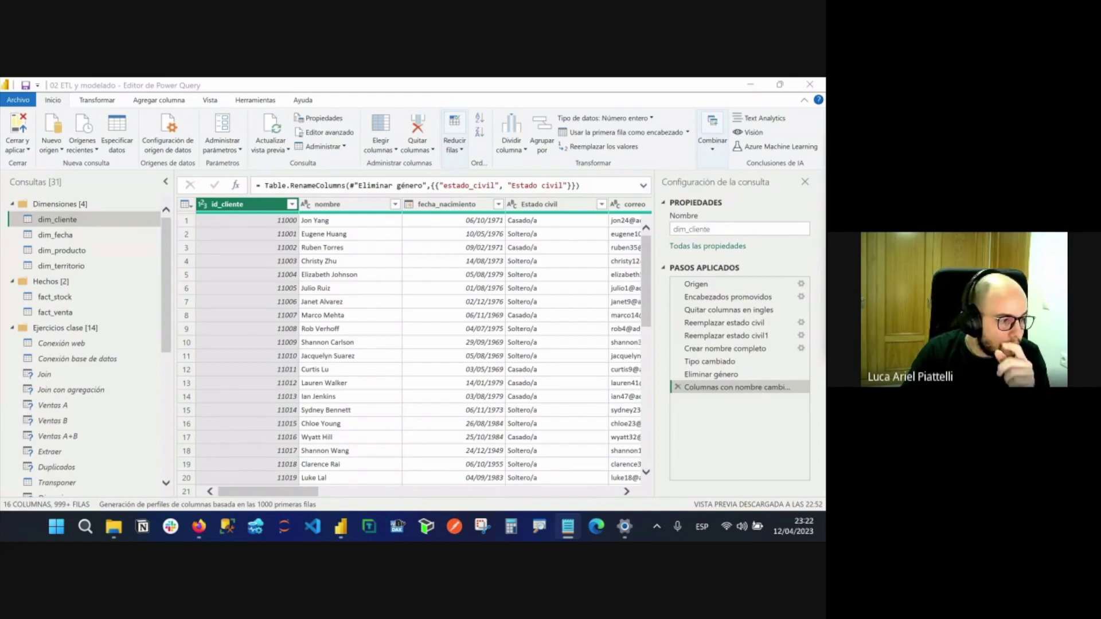
scroll(109, 409, down, 4)
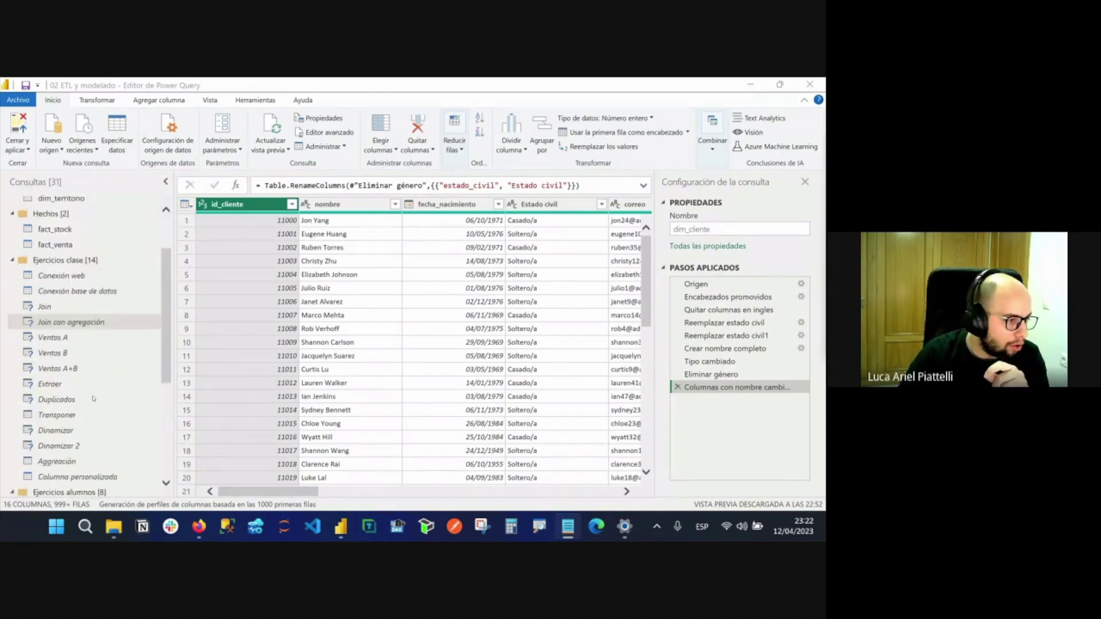
scroll(109, 409, up, 4)
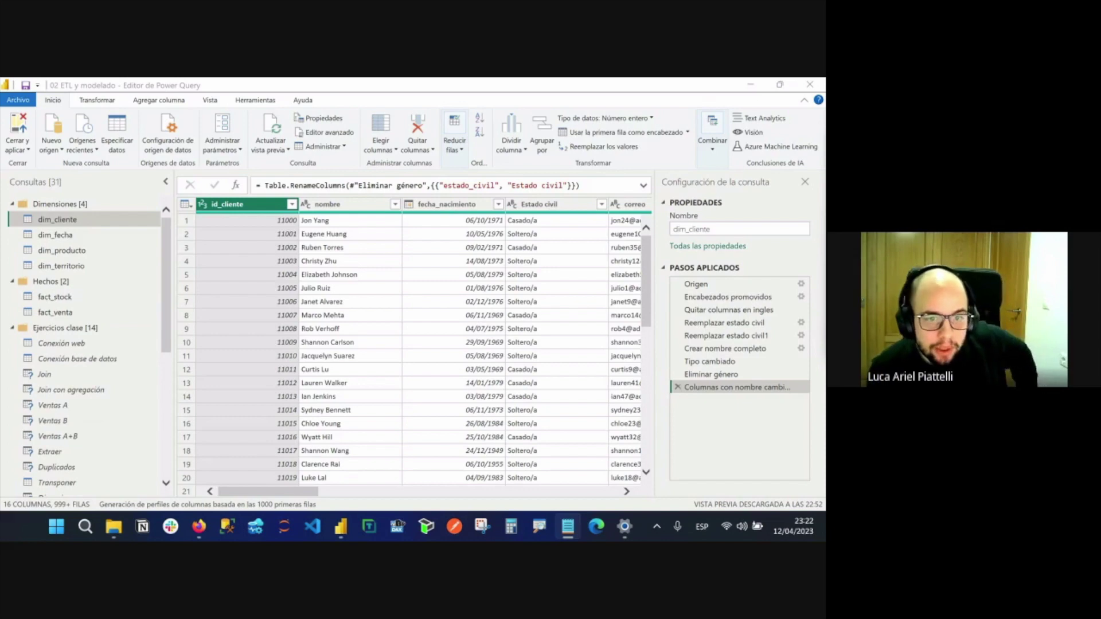
Launch ZoomIt, frame the queries list and query settings with rectangles, mark the first four applied steps with arrows, and clear the annotations.
click(539, 526)
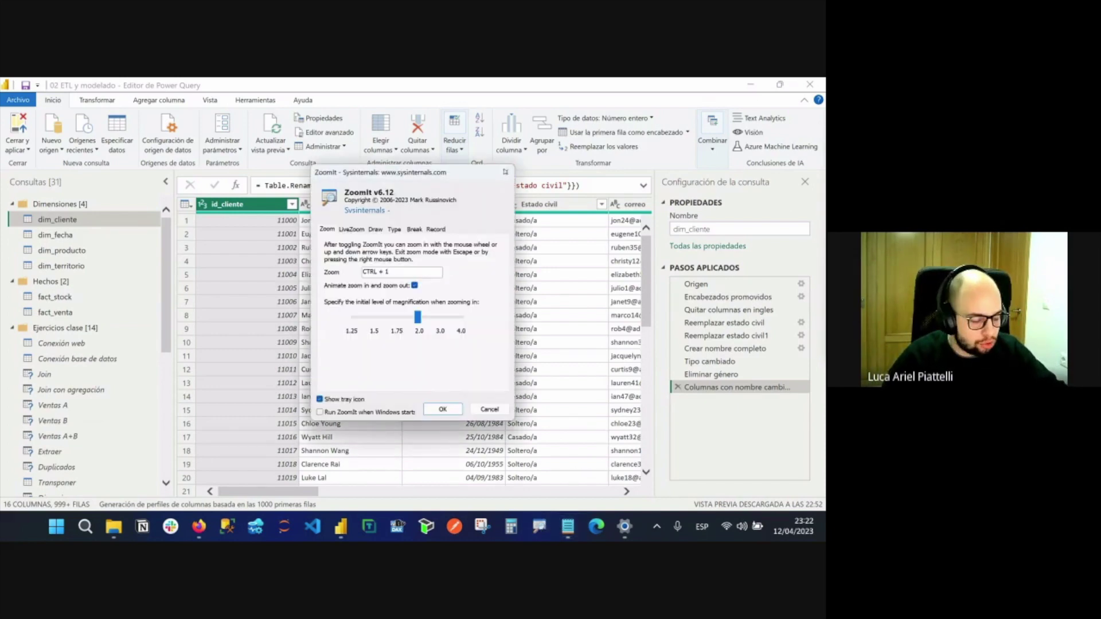
click(505, 173)
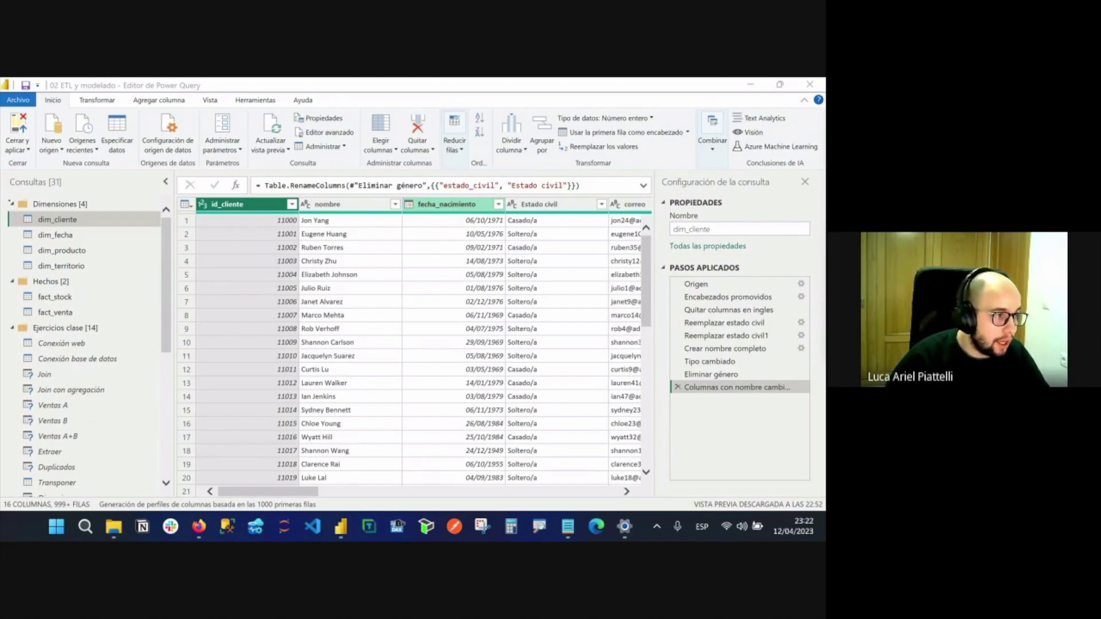
mouse_move(6, 177)
mouse_down()
mouse_move(159, 493)
mouse_move(175, 505)
mouse_move(172, 495)
mouse_up()
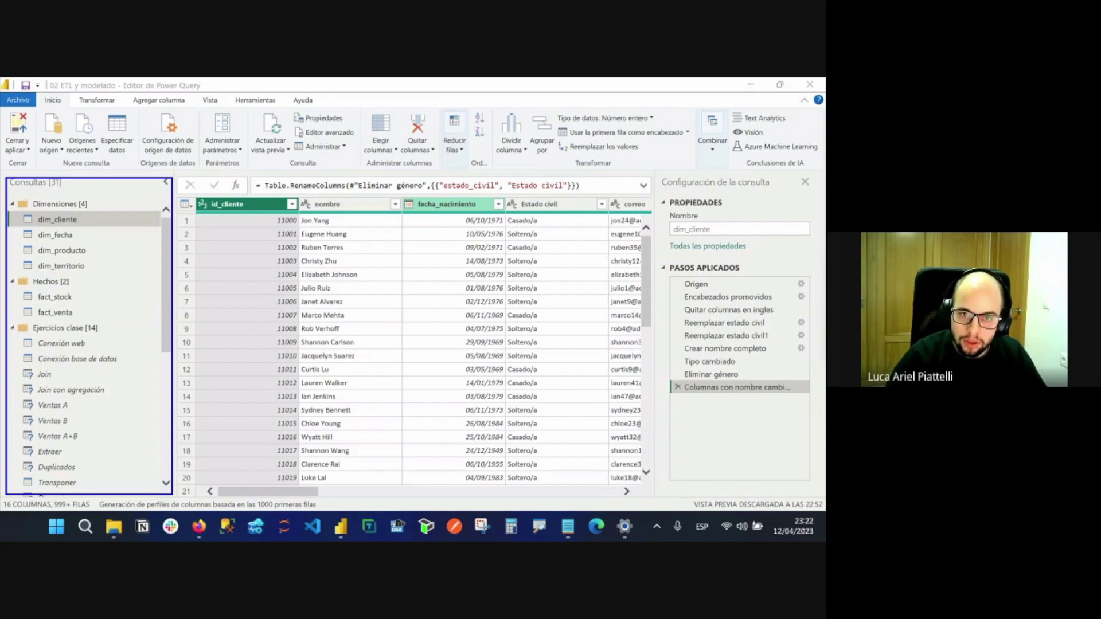
drag(658, 172, 813, 428)
mouse_move(672, 284)
mouse_down()
mouse_move(651, 295)
mouse_move(661, 323)
mouse_up()
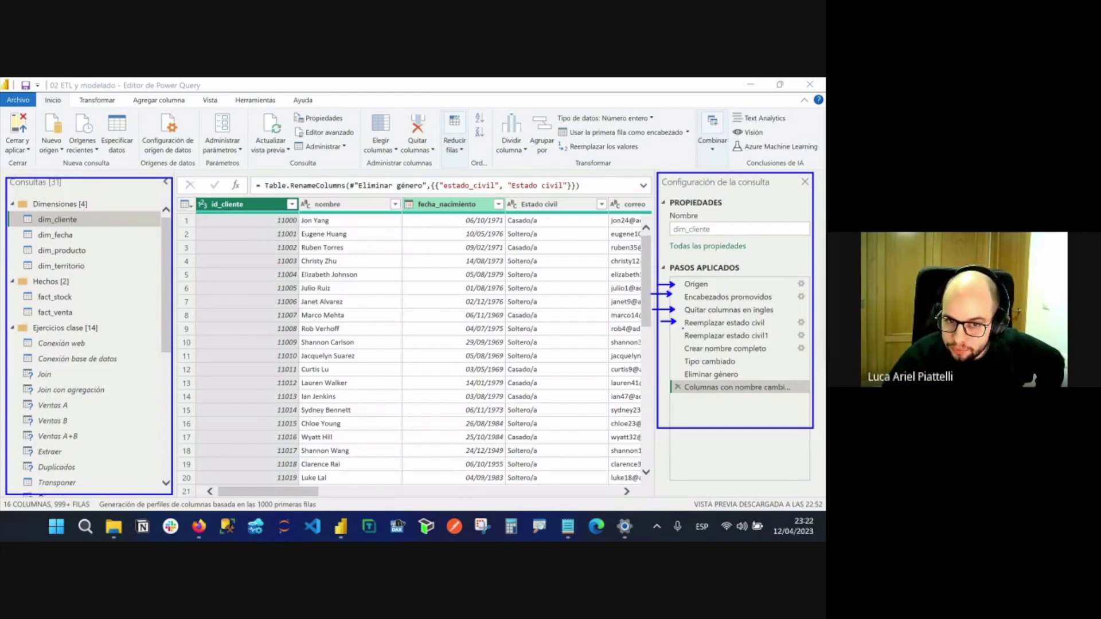
key(Escape)
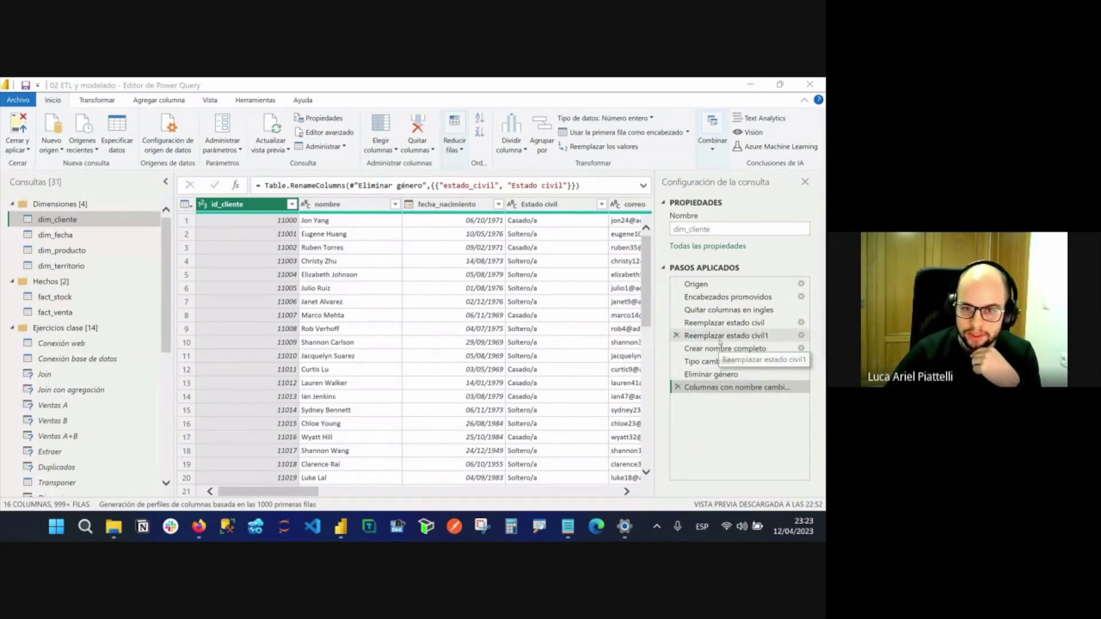
Show the dim_cliente data at its Origen applied step and collapse the list of queries to widen the preview.
click(710, 285)
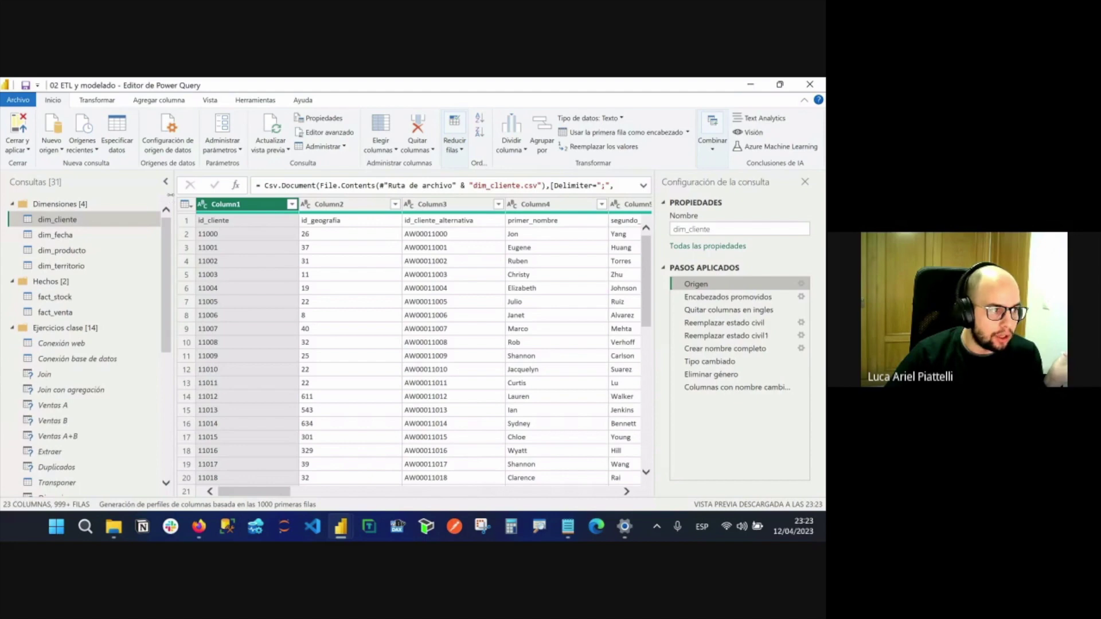
click(166, 182)
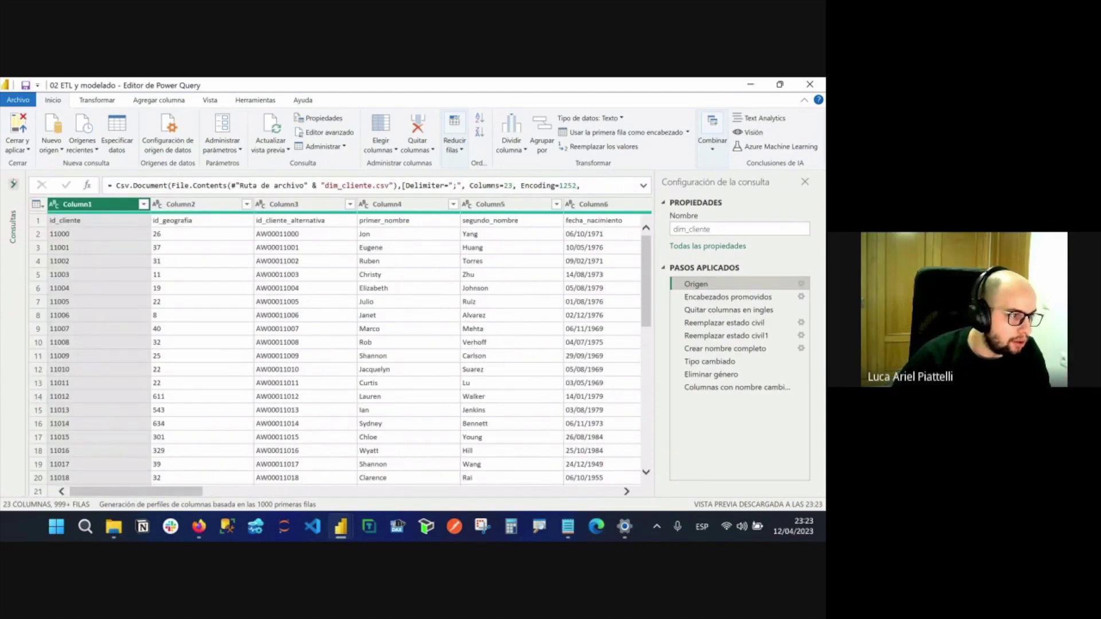
click(12, 184)
click(166, 182)
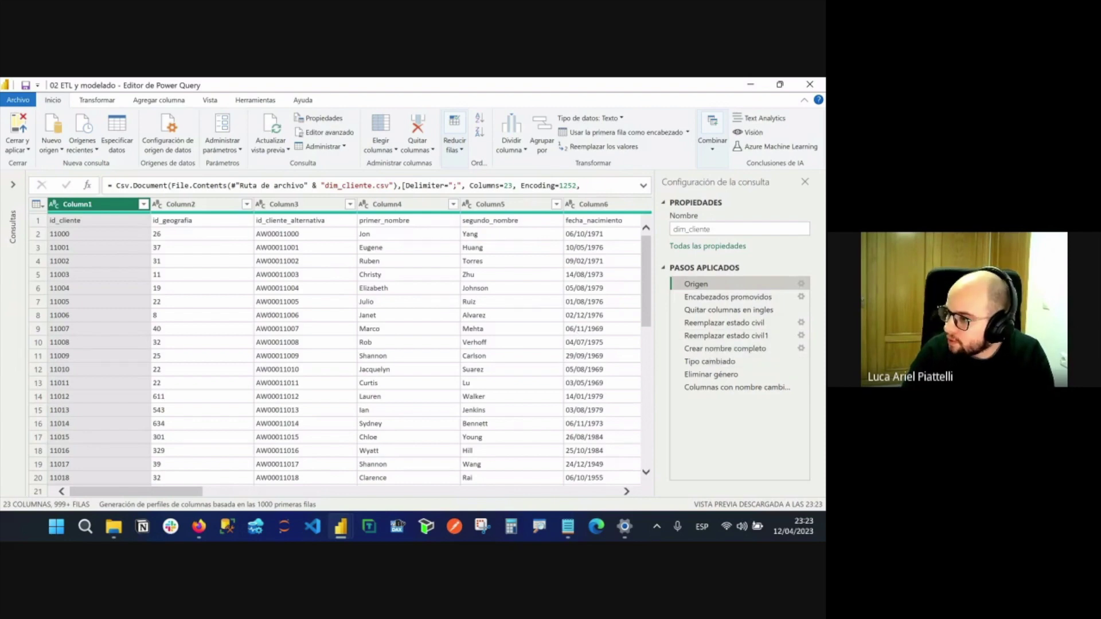
key(alt+Tab)
key(alt+Tab)
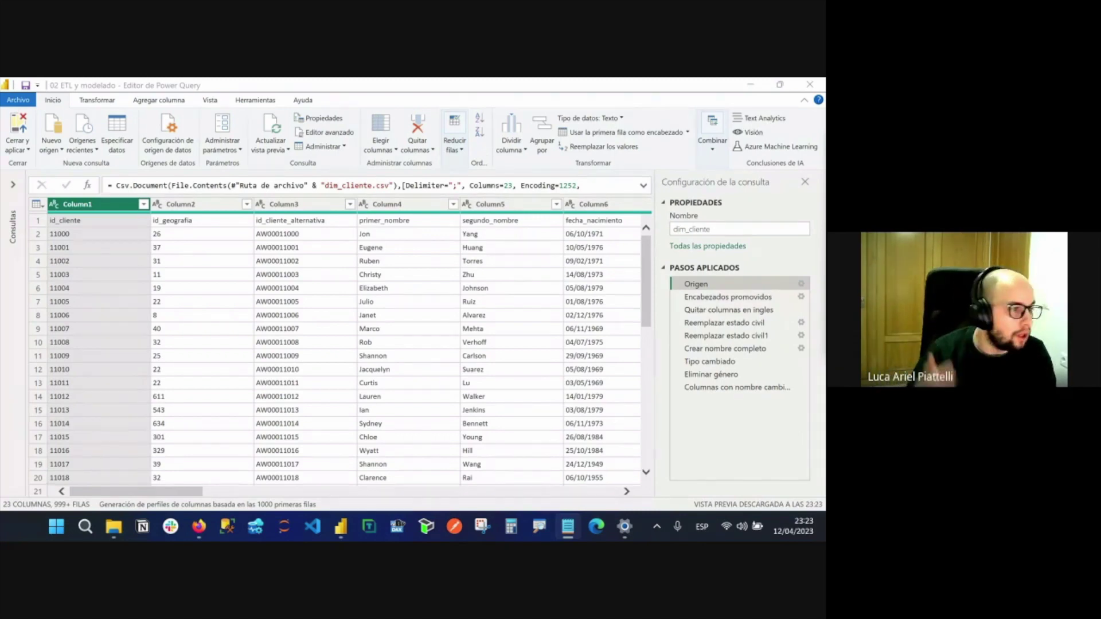
Review the first-row field names from id_cliente to genero in the dim_cliente preview at the Origen step.
click(82, 221)
click(142, 223)
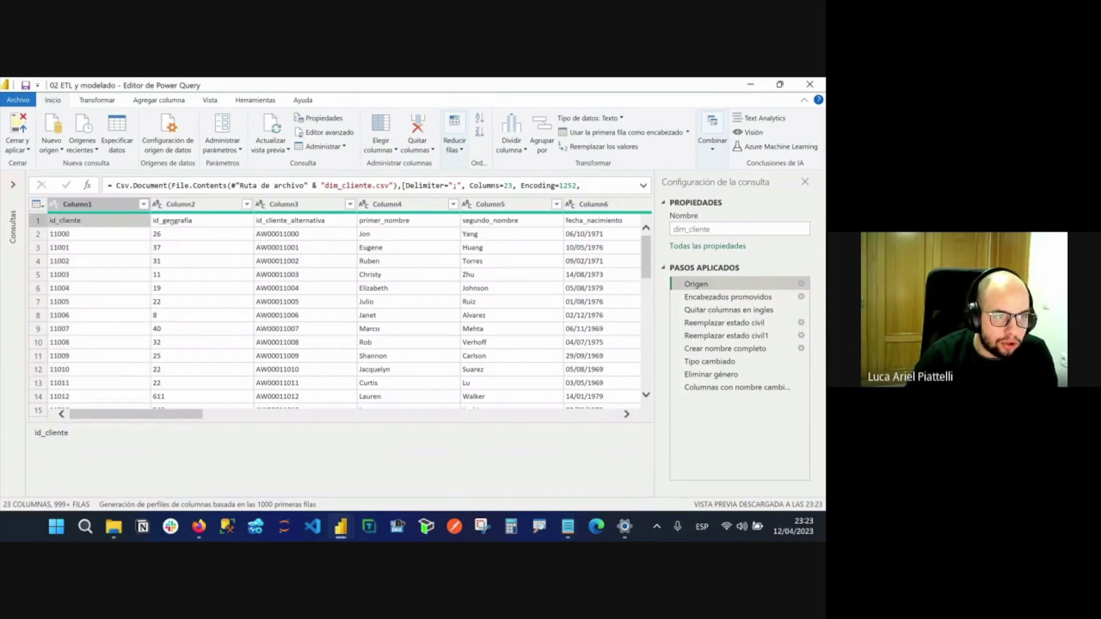
click(173, 222)
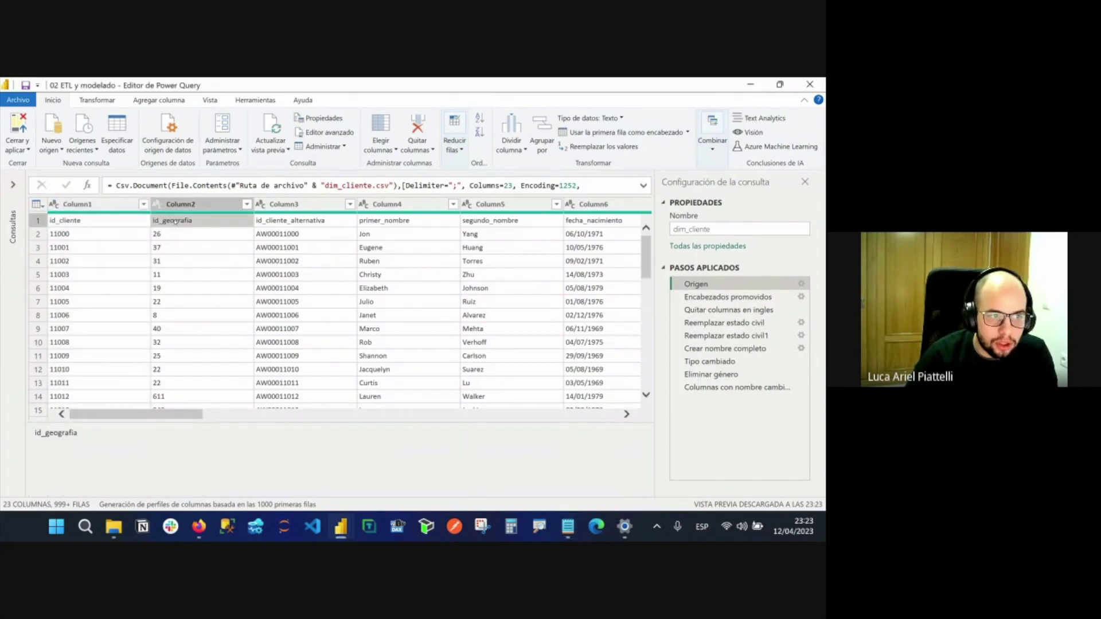
click(416, 222)
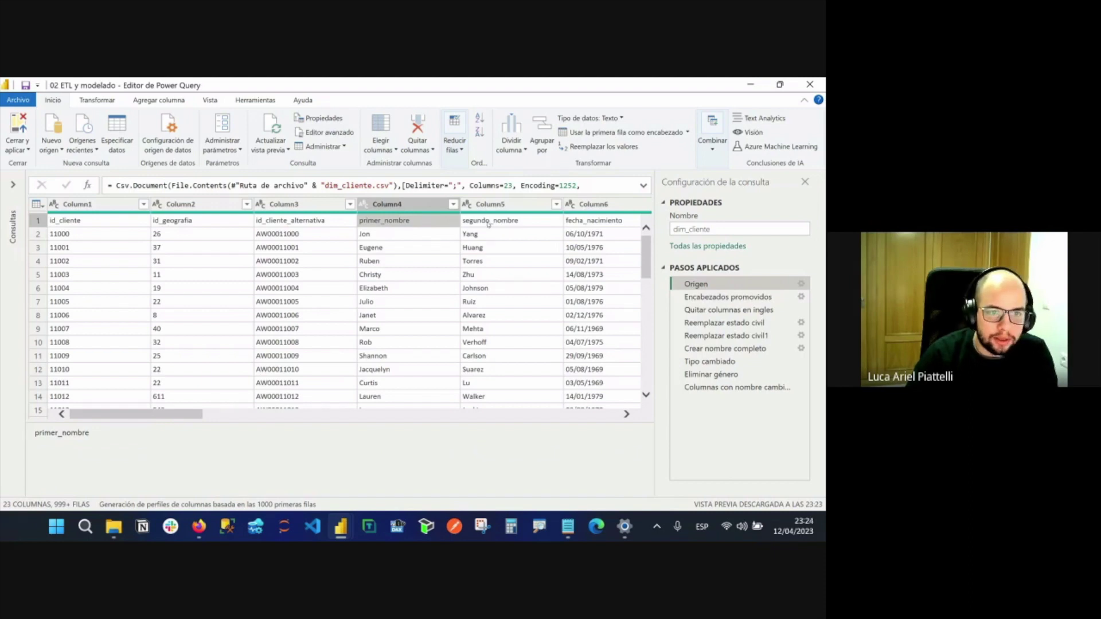
click(488, 224)
scroll(479, 251, right, 2)
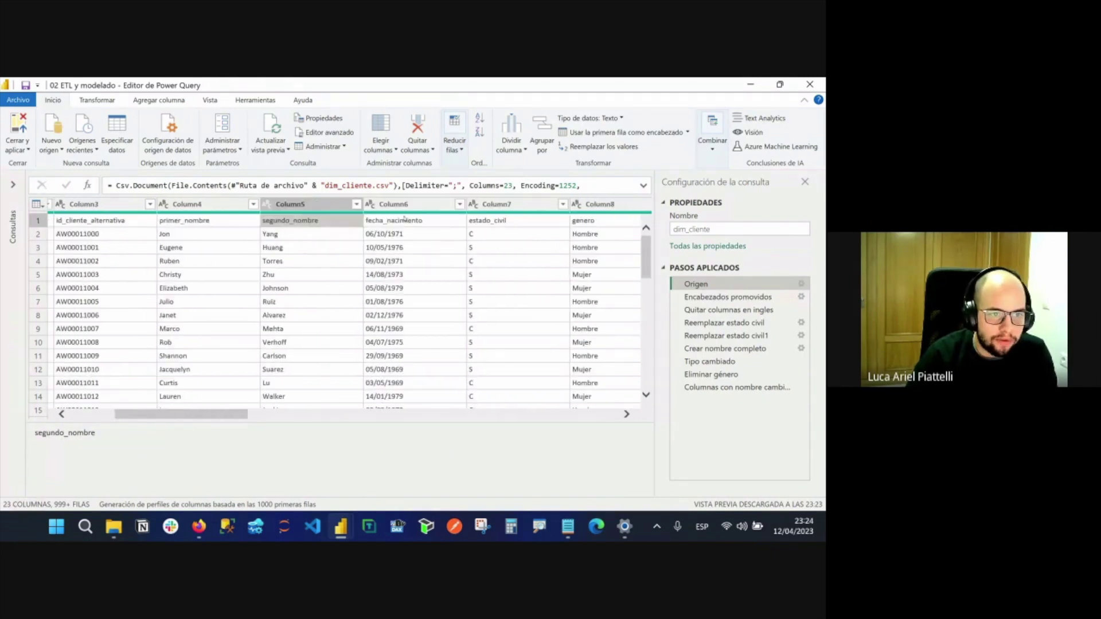
scroll(414, 236, right, 2)
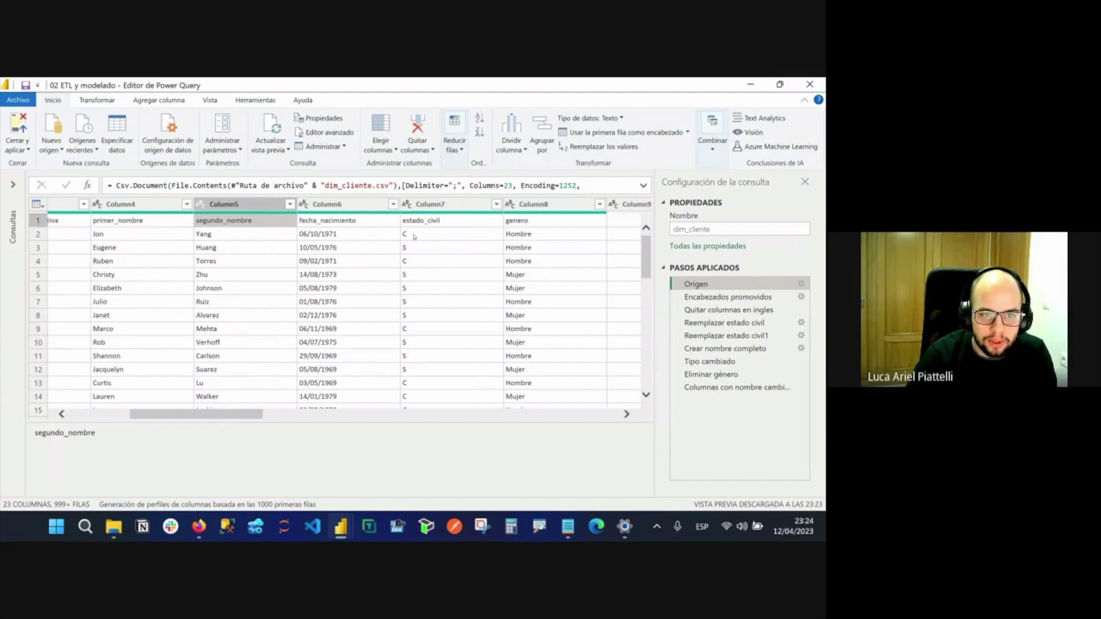
scroll(431, 223, right, 1)
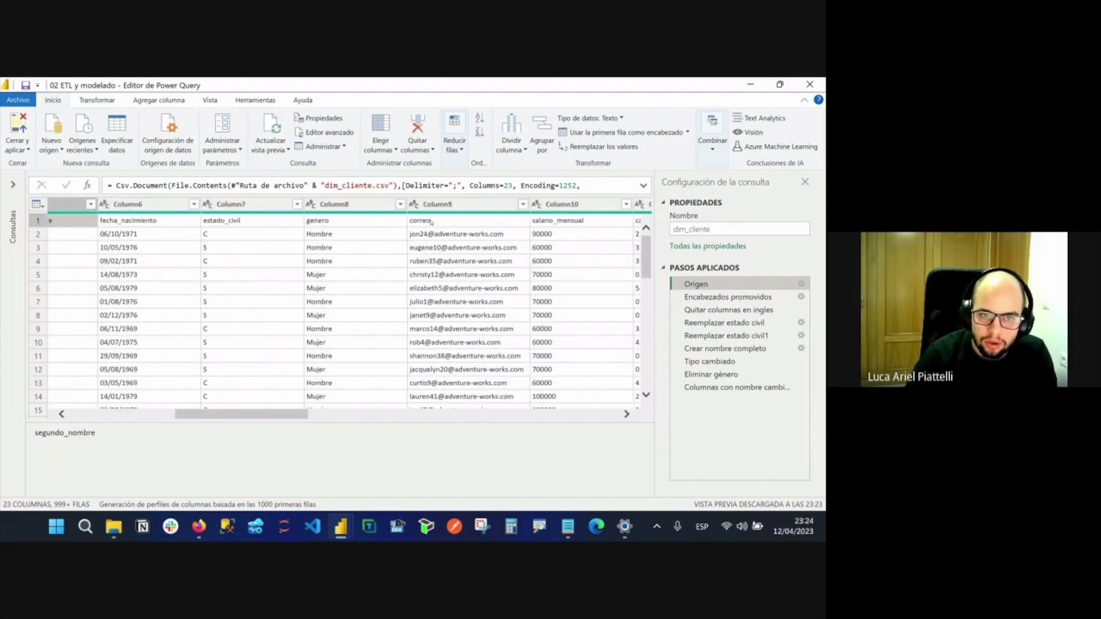
Review the correo, salario_mensual, cantidad_hijos and cantidad_hijos_en_casa columns of the source data.
click(431, 222)
scroll(432, 221, right, 2)
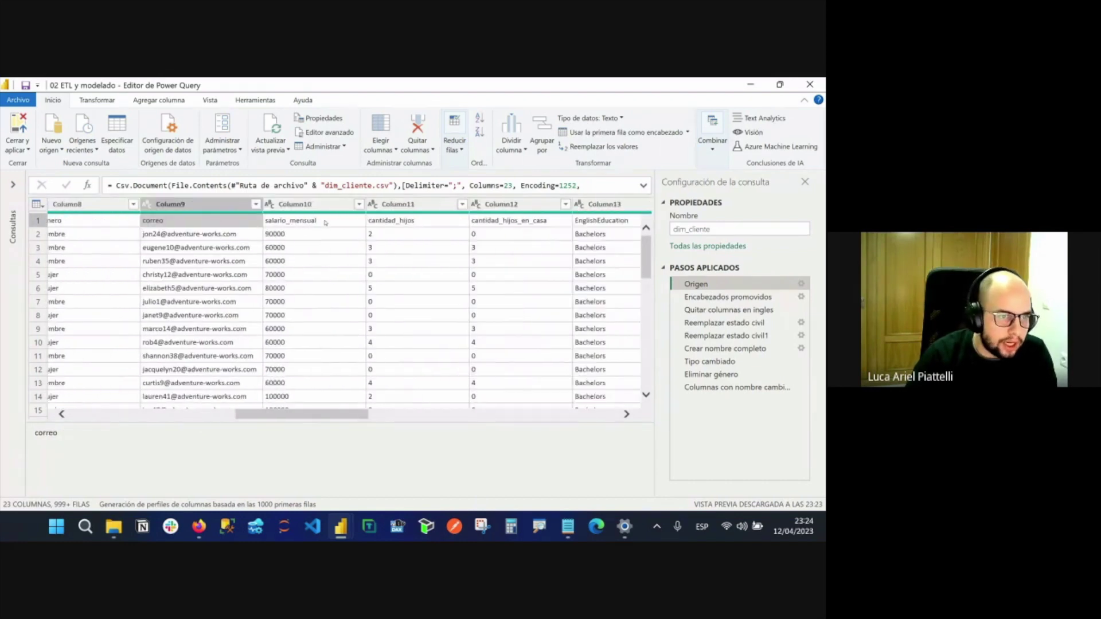
key(Right)
click(384, 221)
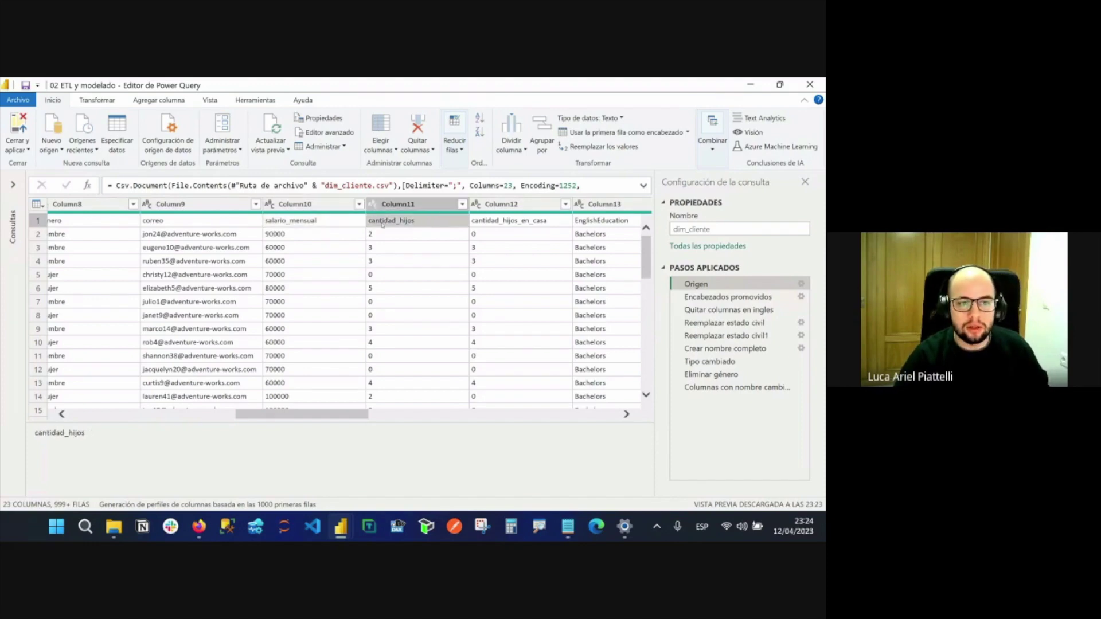
scroll(380, 229, right, 1)
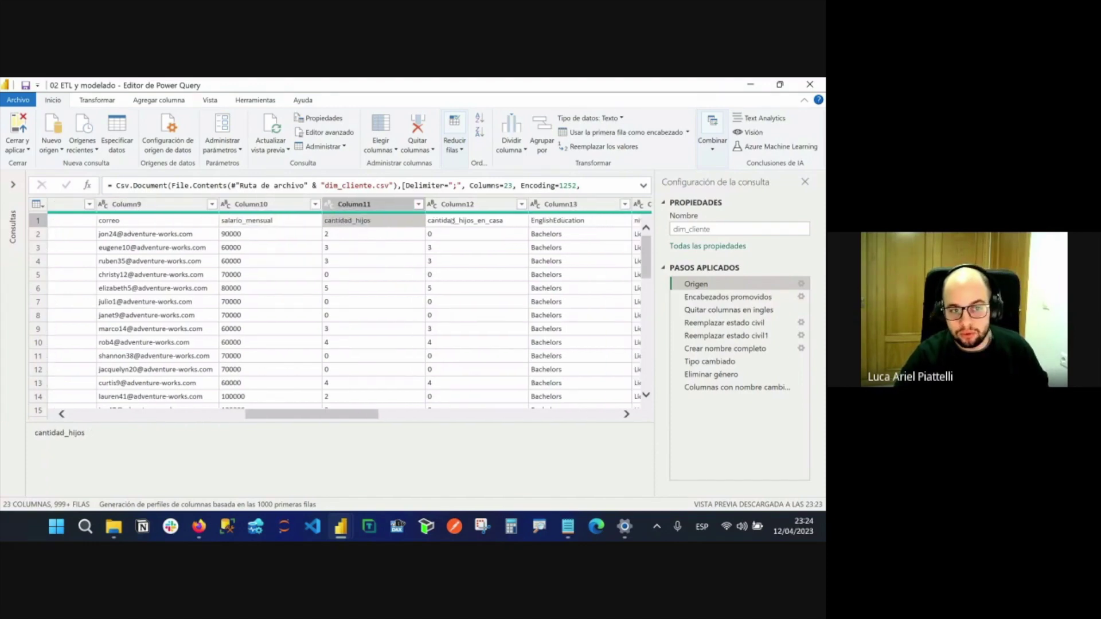
click(453, 220)
scroll(425, 247, right, 3)
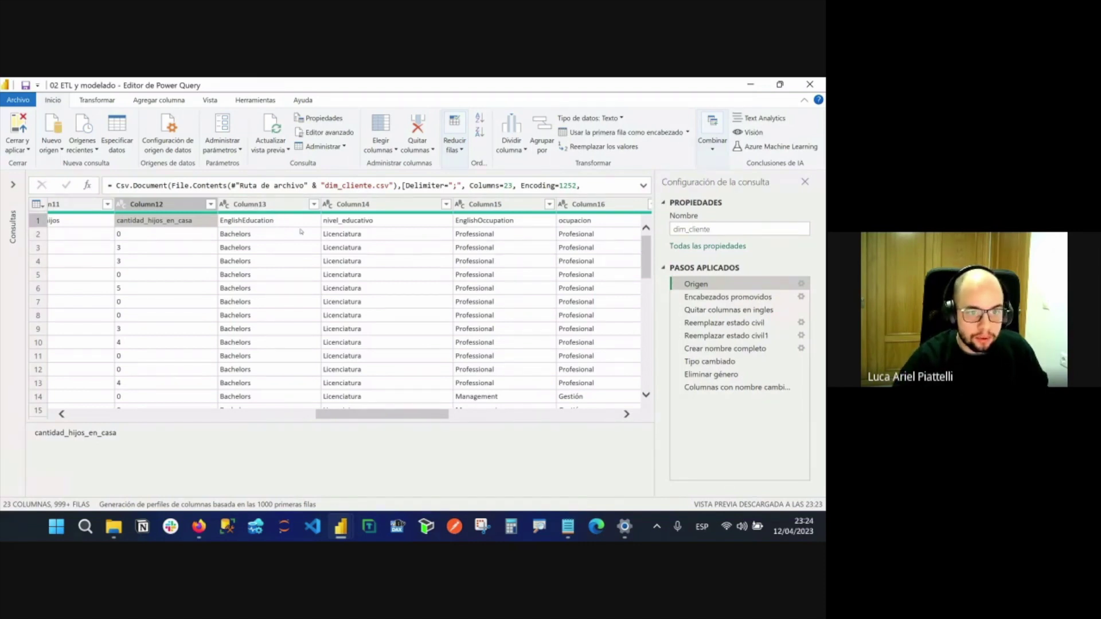
Review the remaining columns up to distancia_tienda_mas_cercana, checking a fecha_primera_compra value and selecting Column23.
scroll(326, 267, right, 5)
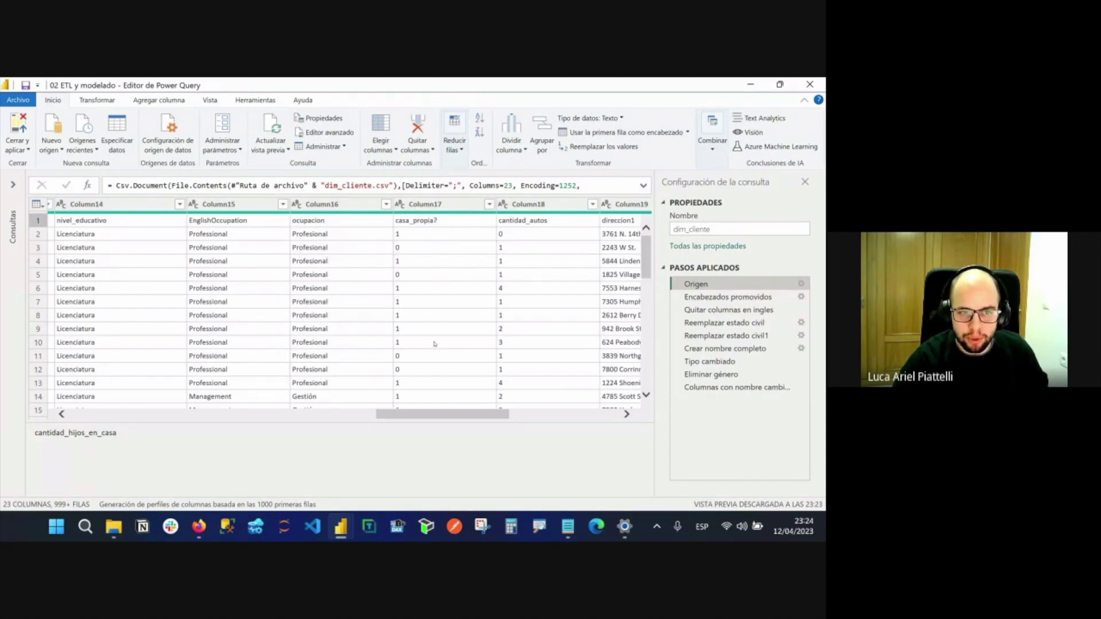
scroll(474, 288, right, 1)
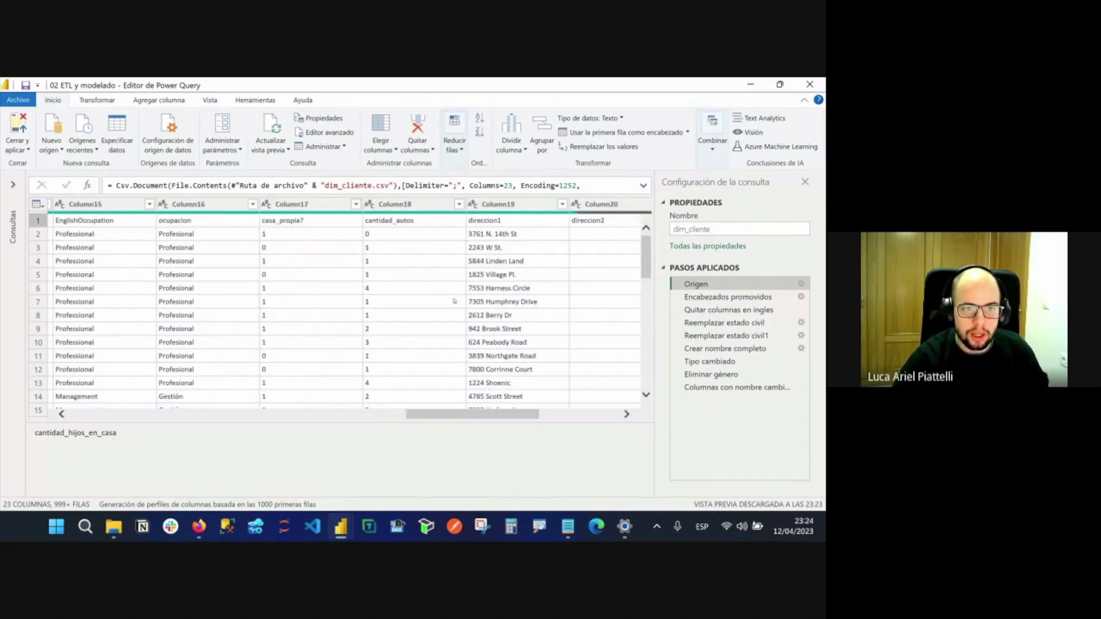
scroll(454, 301, right, 2)
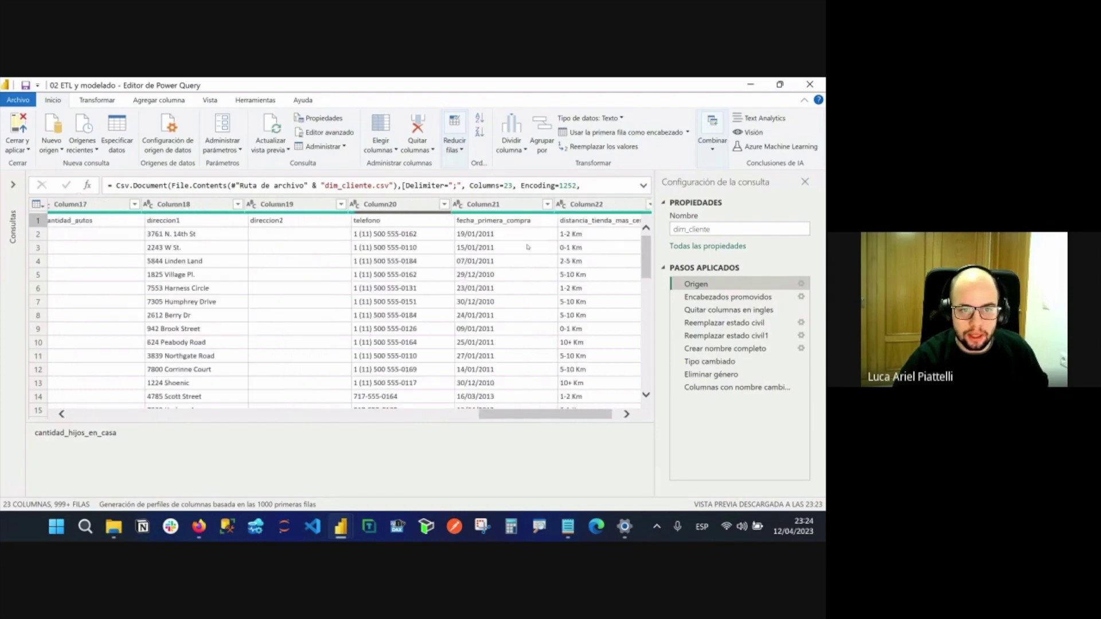
scroll(528, 247, right, 1)
click(470, 234)
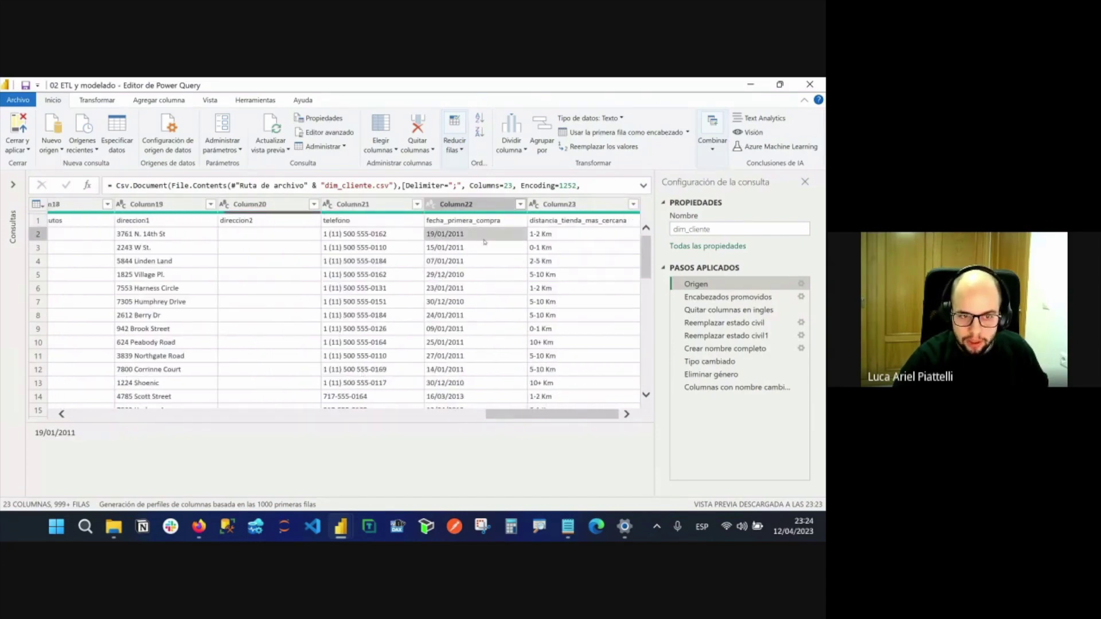
click(565, 247)
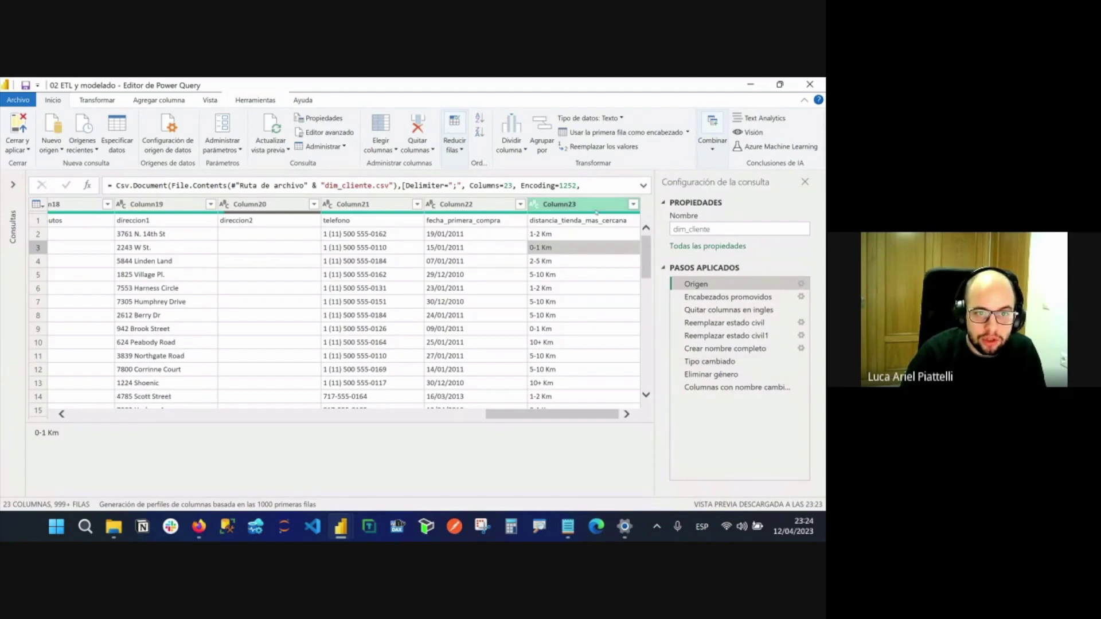
click(598, 205)
Return to the first columns, clear the header-row annotations, and compare Column2's header with the id_geografia name in its first row.
drag(552, 492, 132, 483)
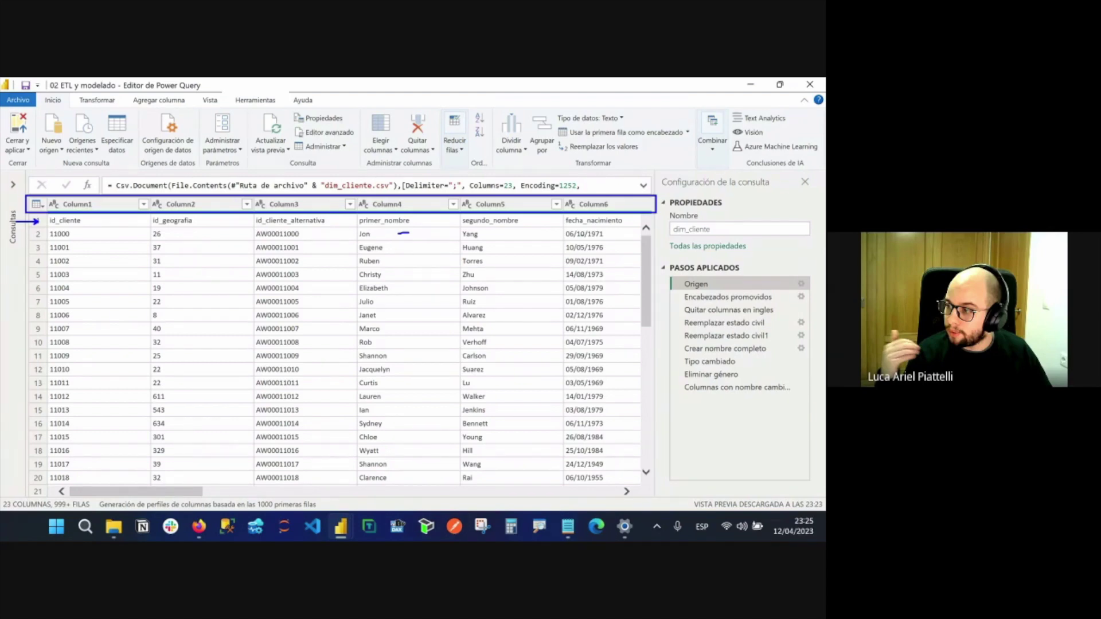
key(Escape)
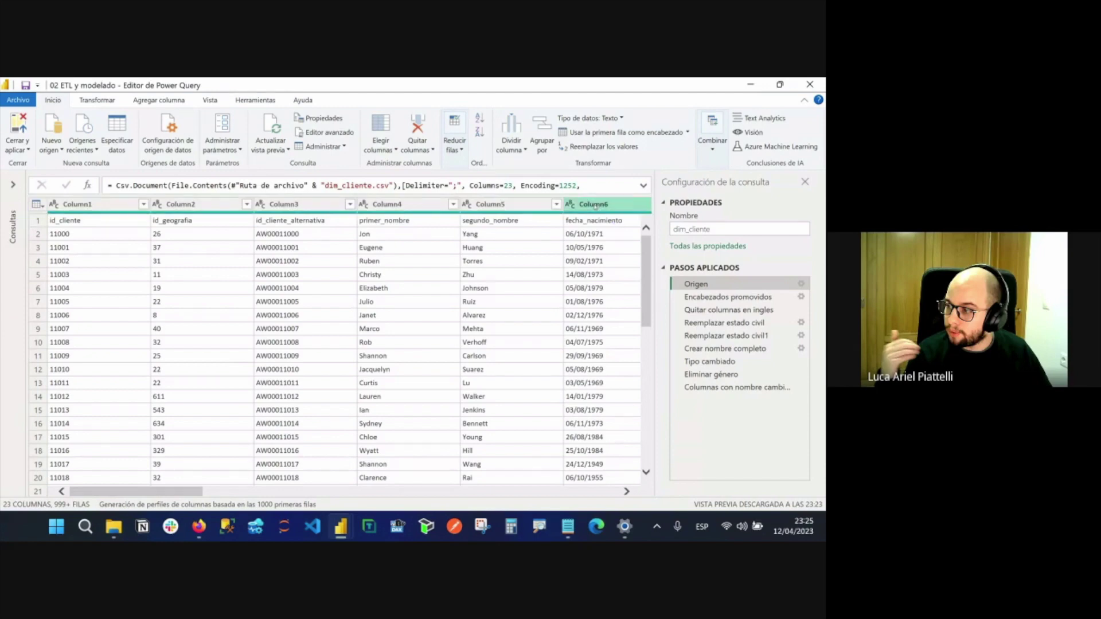
click(186, 205)
click(187, 205)
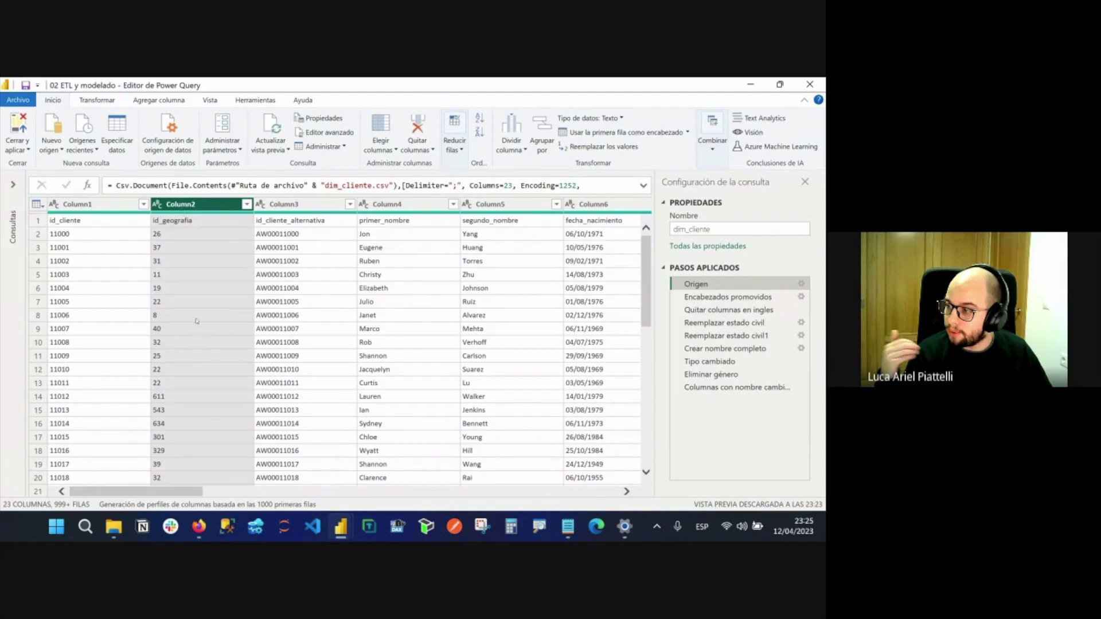
click(165, 236)
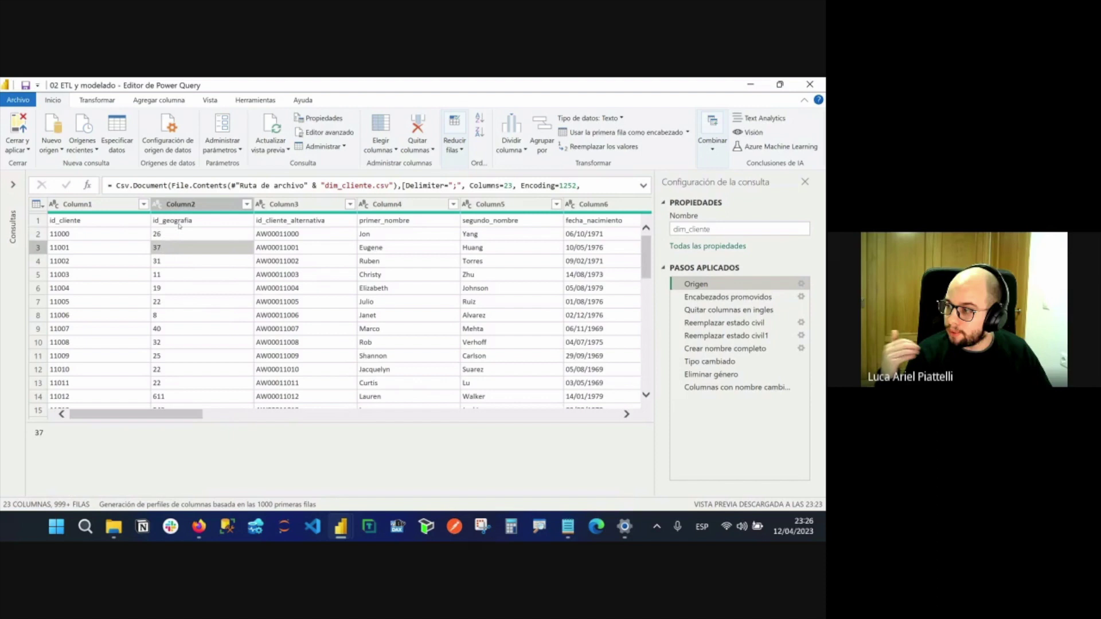
click(183, 221)
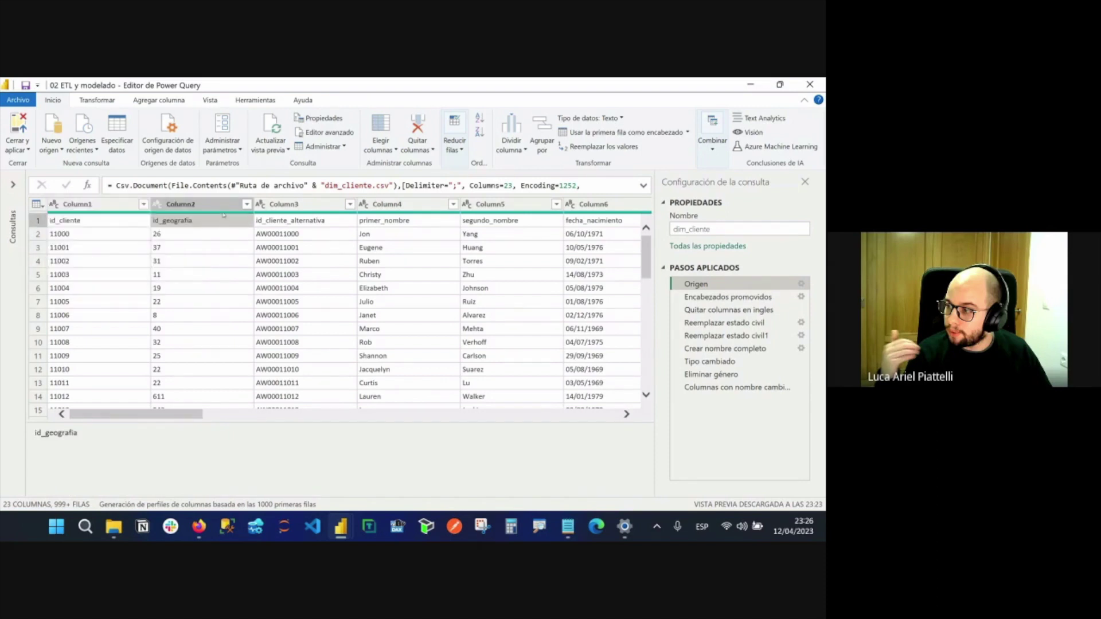
click(202, 206)
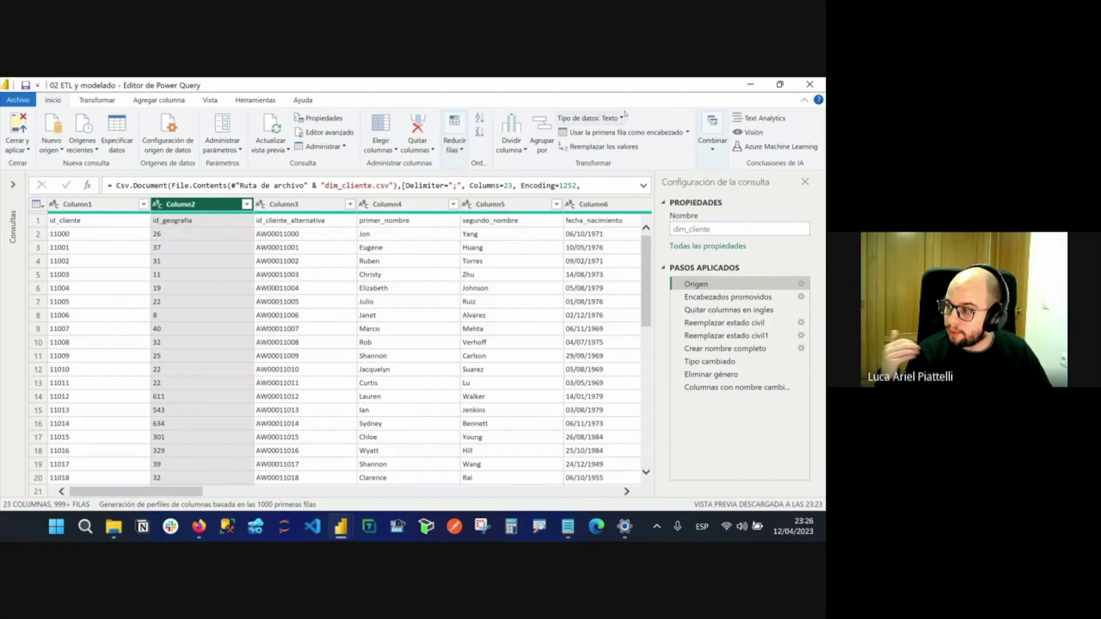
Annotate the use-first-row-as-headers command and row 1, clear the annotations, and show the data at the Encabezados promovidos step.
drag(667, 142, 681, 168)
drag(554, 120, 695, 139)
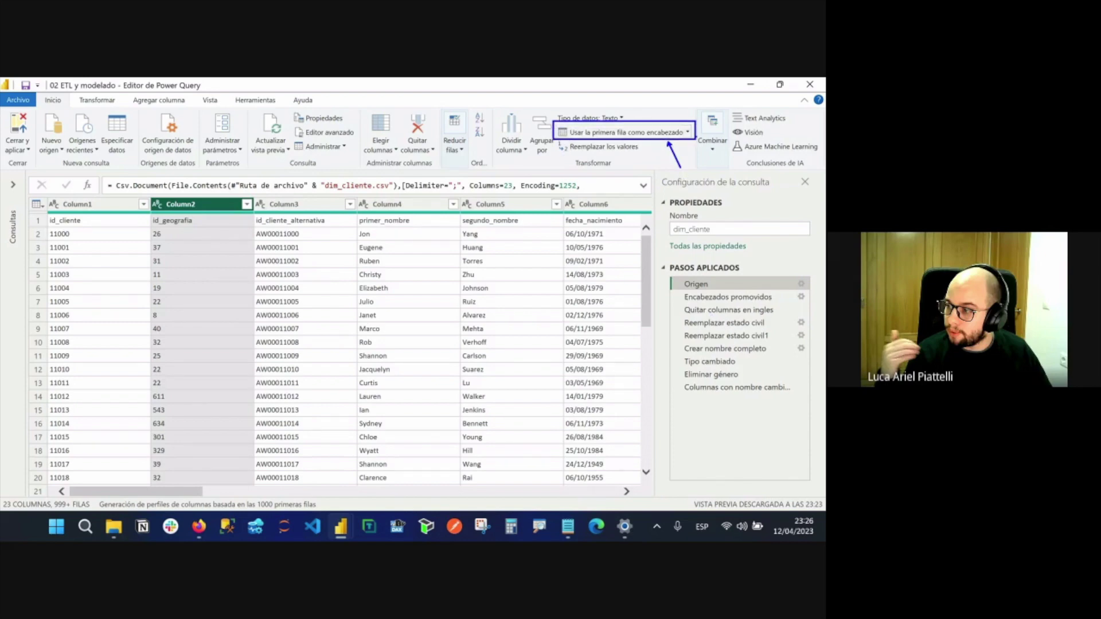
drag(18, 216, 38, 219)
key(Escape)
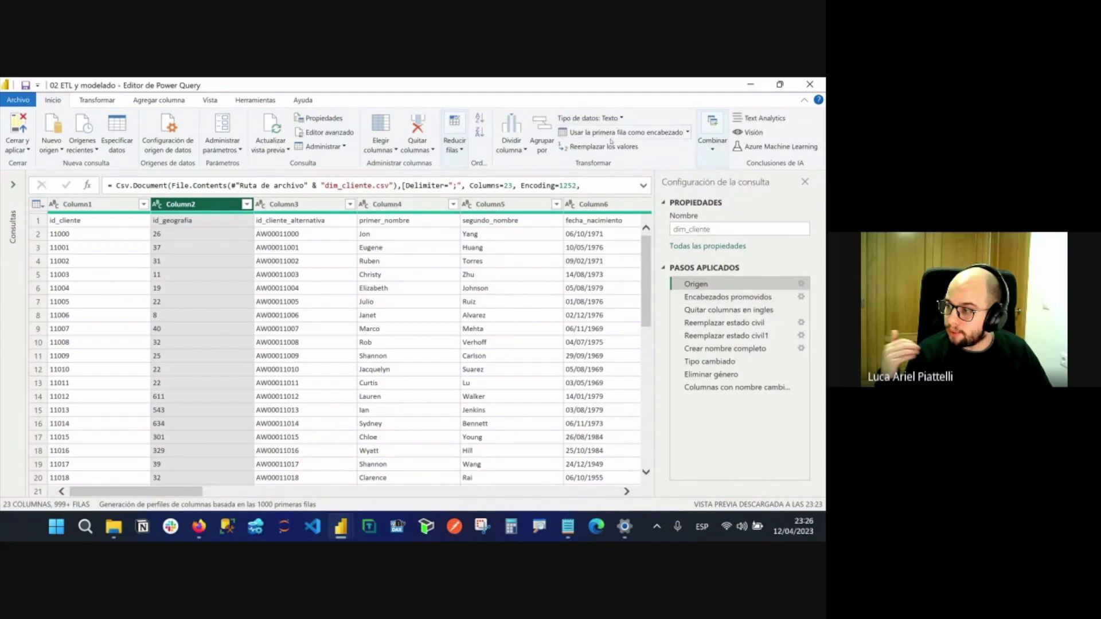
click(727, 298)
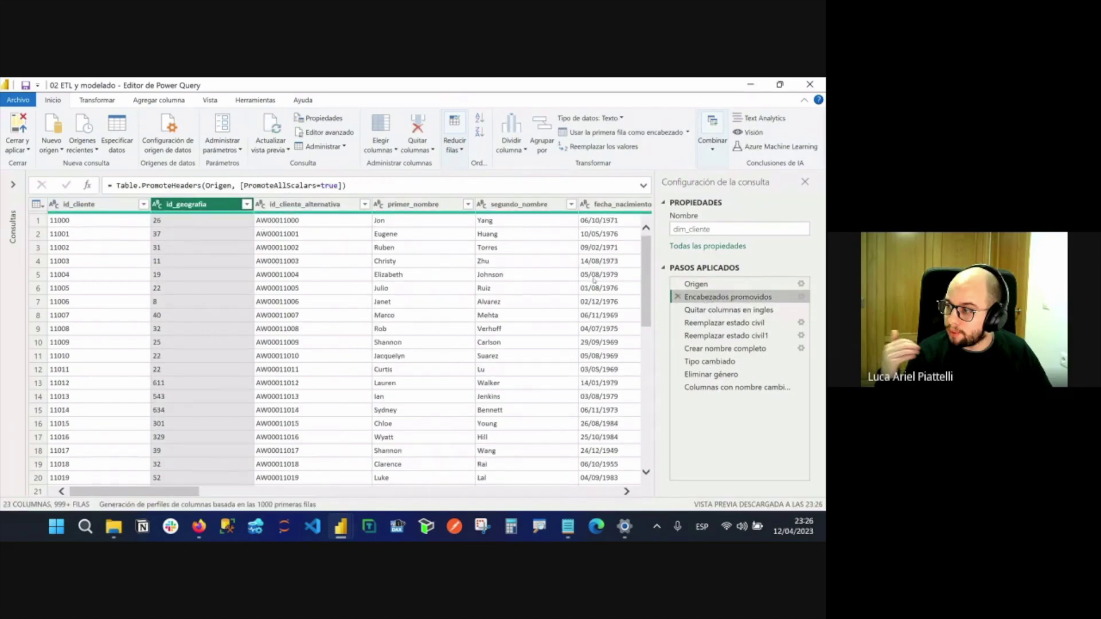
Go back to the Origen step, frame the first three data rows with a rectangle, and clear the annotations.
click(743, 285)
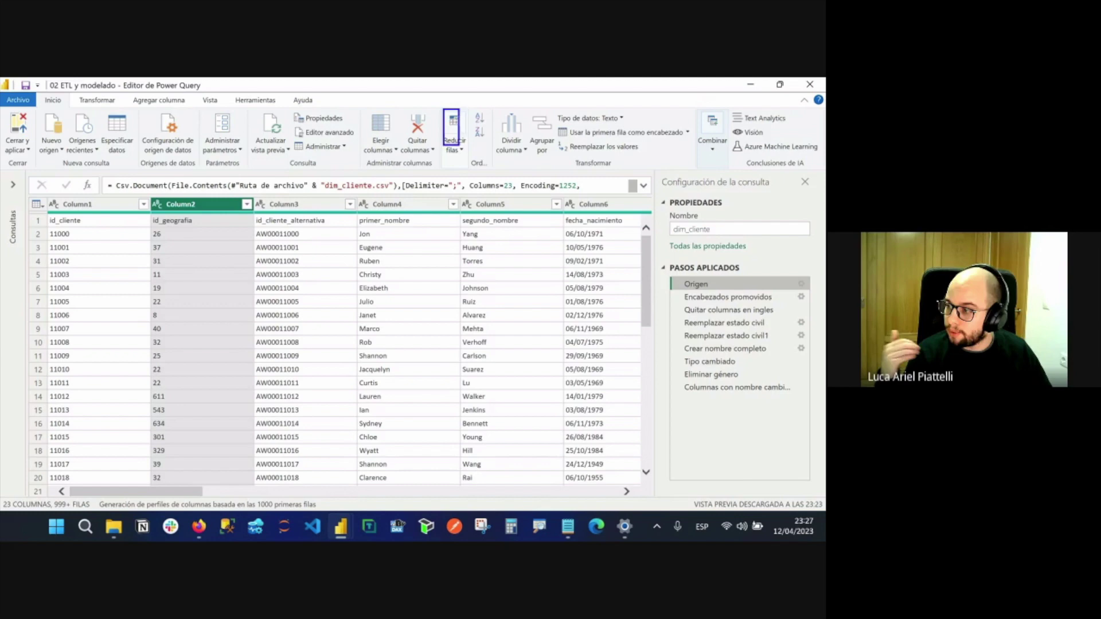
mouse_move(44, 213)
mouse_down()
mouse_move(63, 248)
mouse_move(506, 261)
mouse_move(643, 253)
mouse_up()
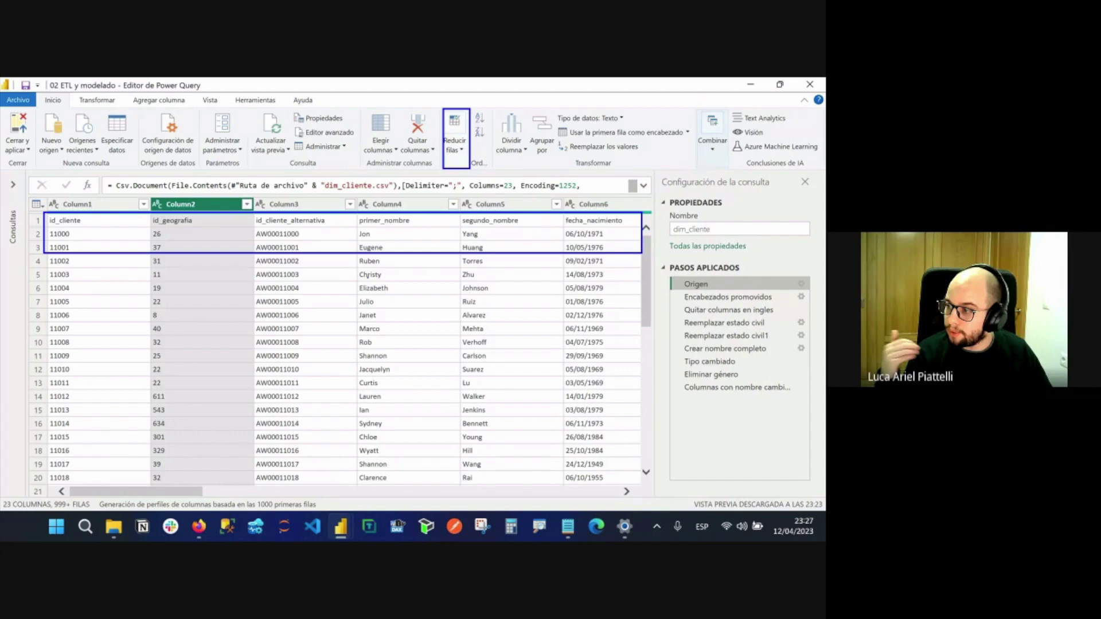
drag(617, 259, 652, 260)
key(Escape)
Open the remove-top-rows operation, enter 12345 as the number of rows, and cancel it without applying.
click(456, 143)
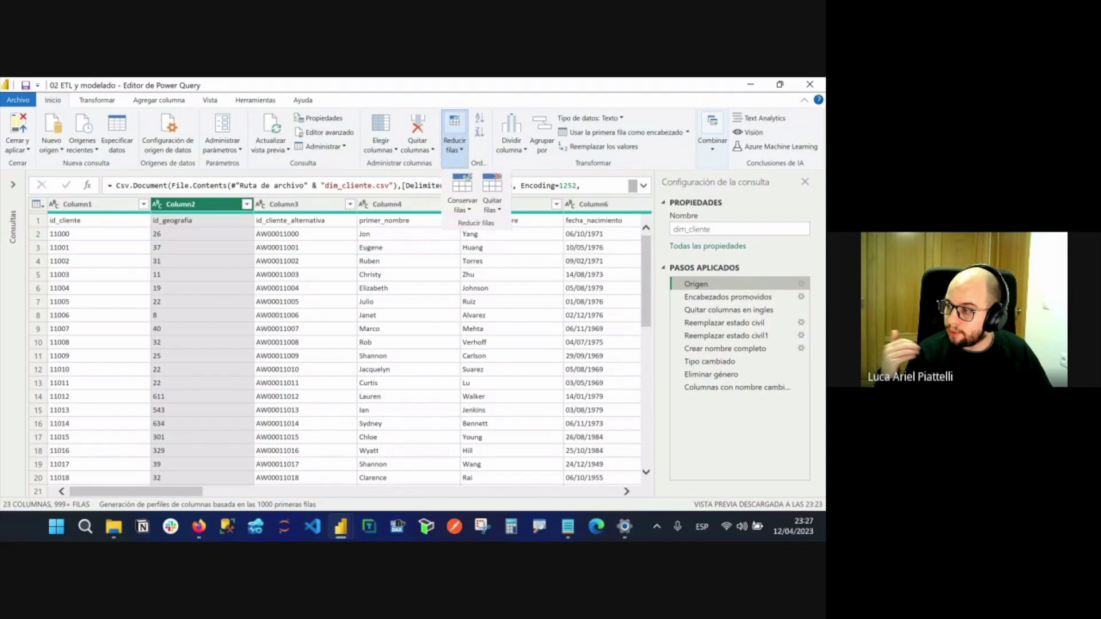
click(497, 209)
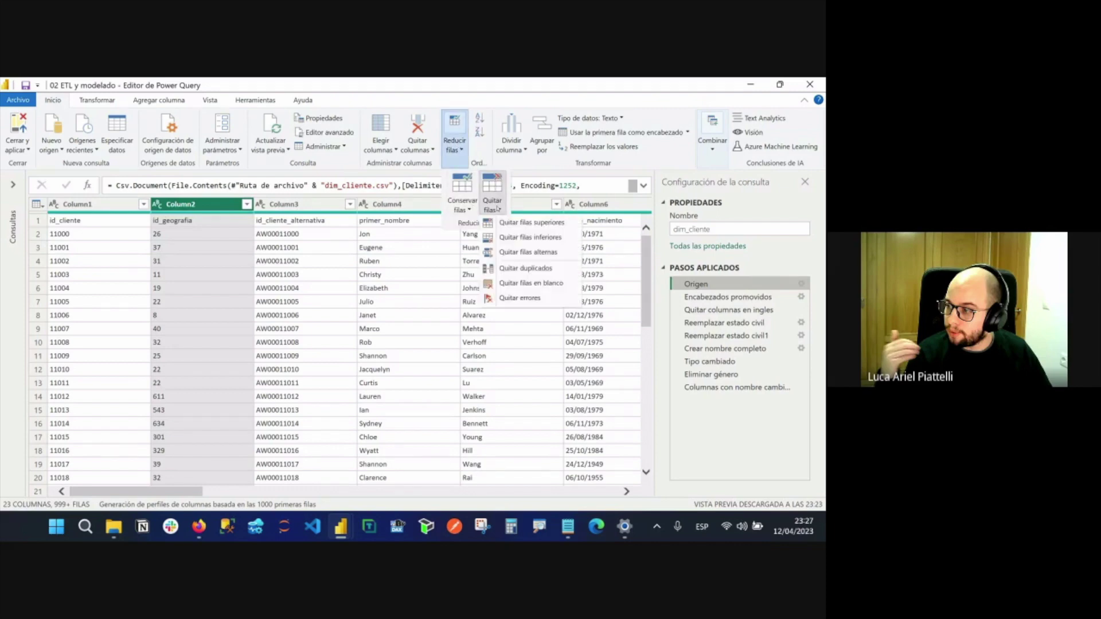
click(553, 223)
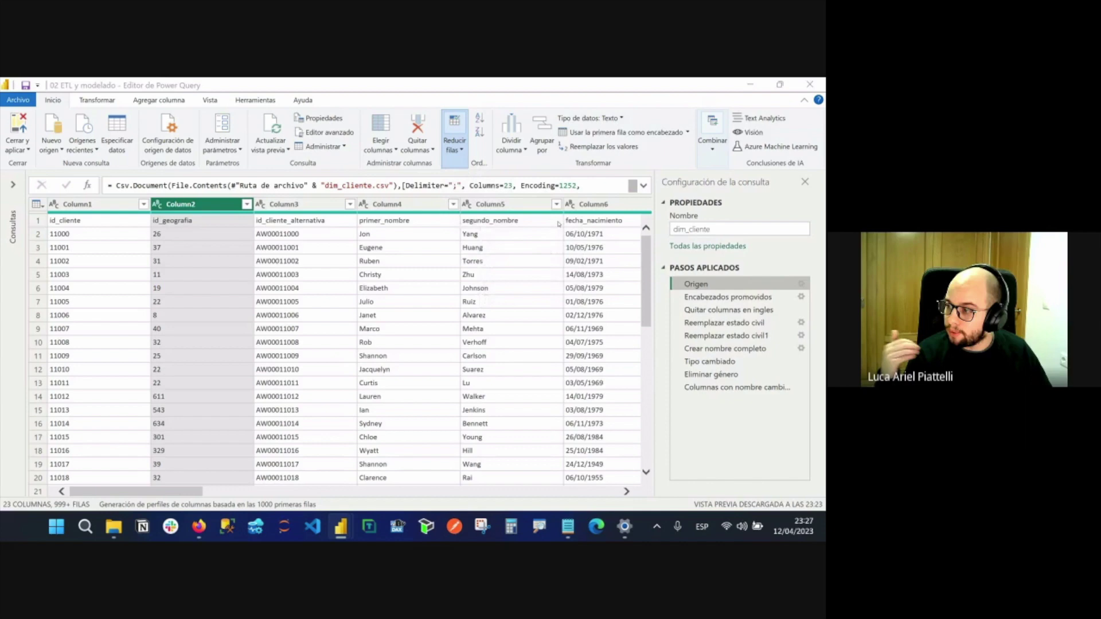
click(475, 333)
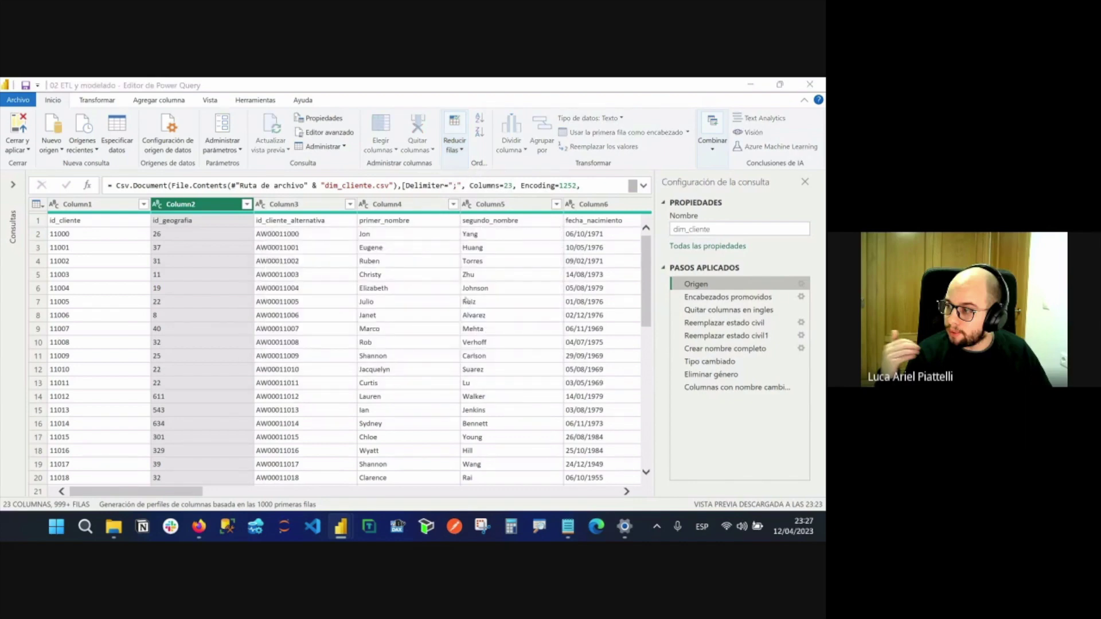
text(12345)
click(600, 339)
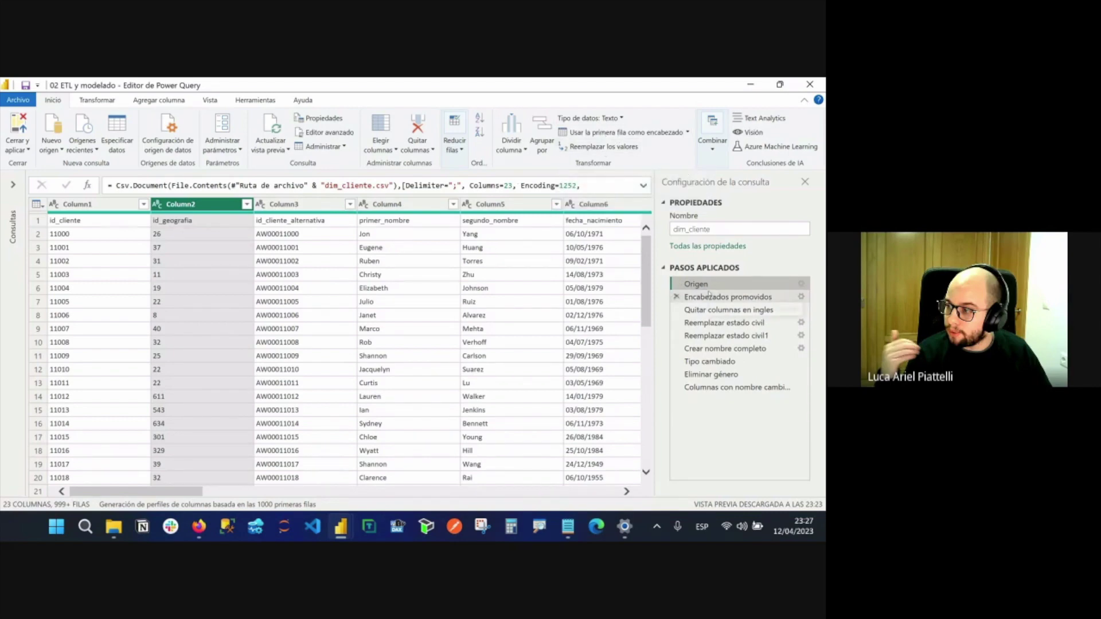
Show the dim_cliente data at the Encabezados promovidos step and select the segundo_nombre column.
click(734, 298)
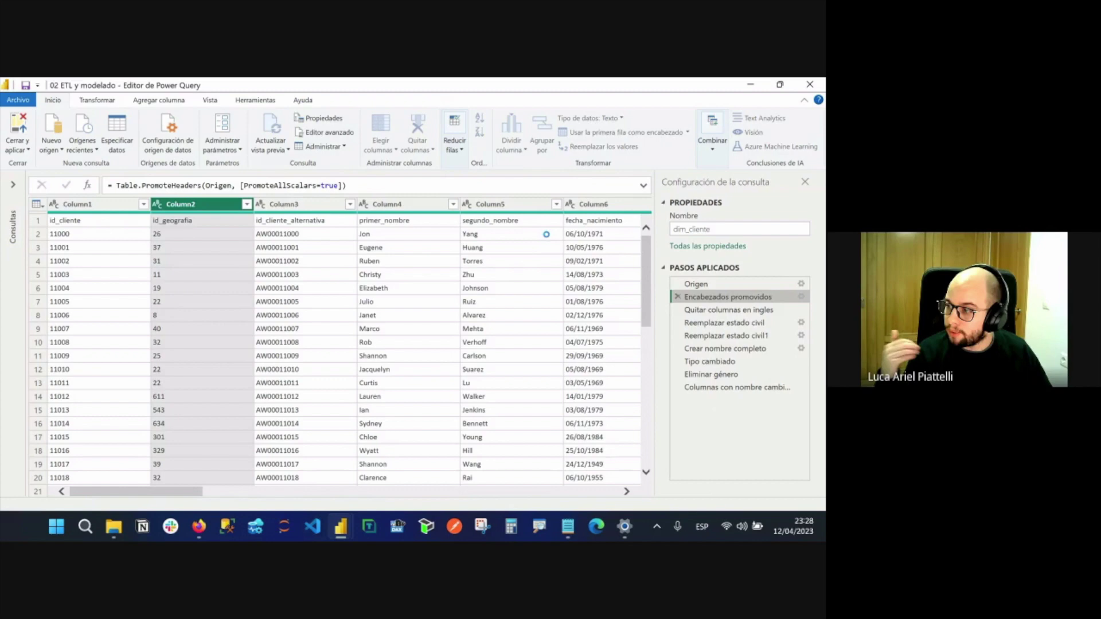
click(480, 236)
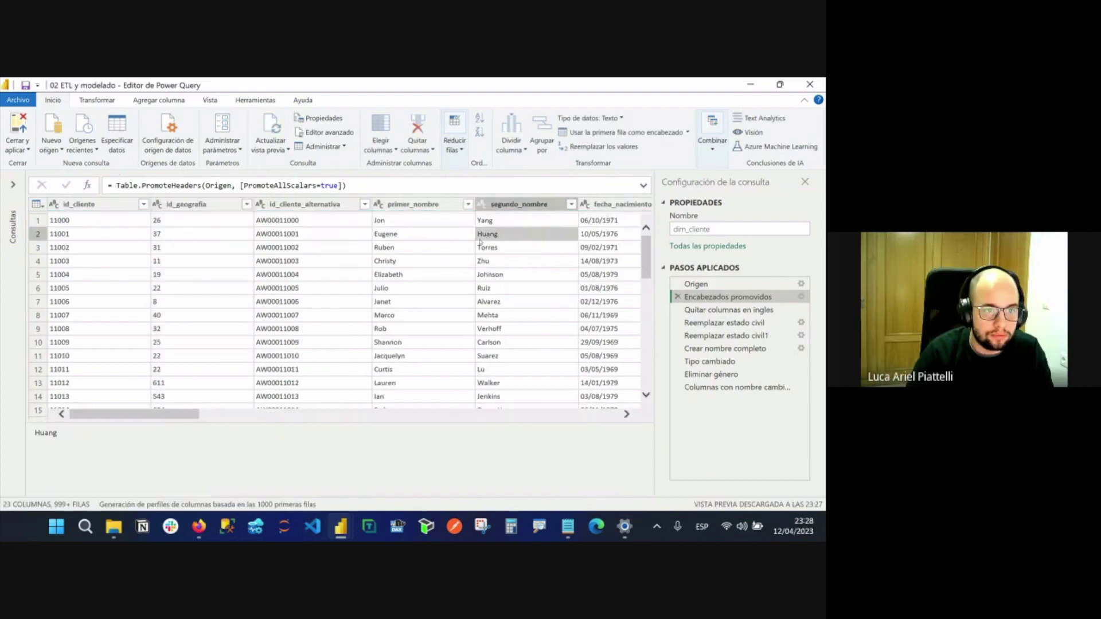
click(516, 204)
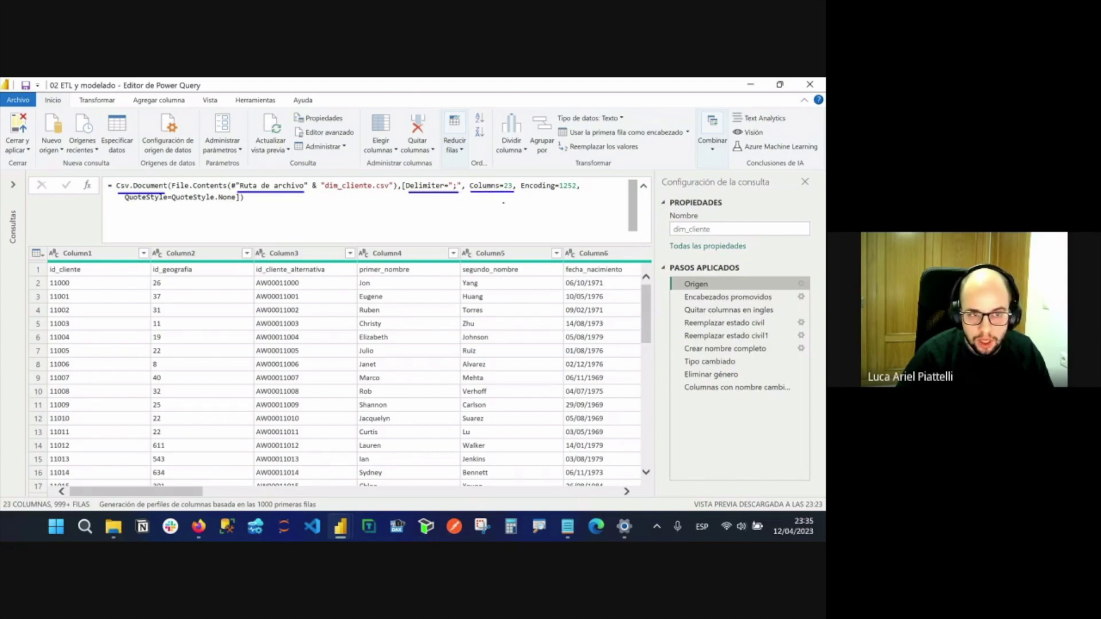
Try Columns=24 in the Origen step's formula and restore the value to 23.
click(510, 185)
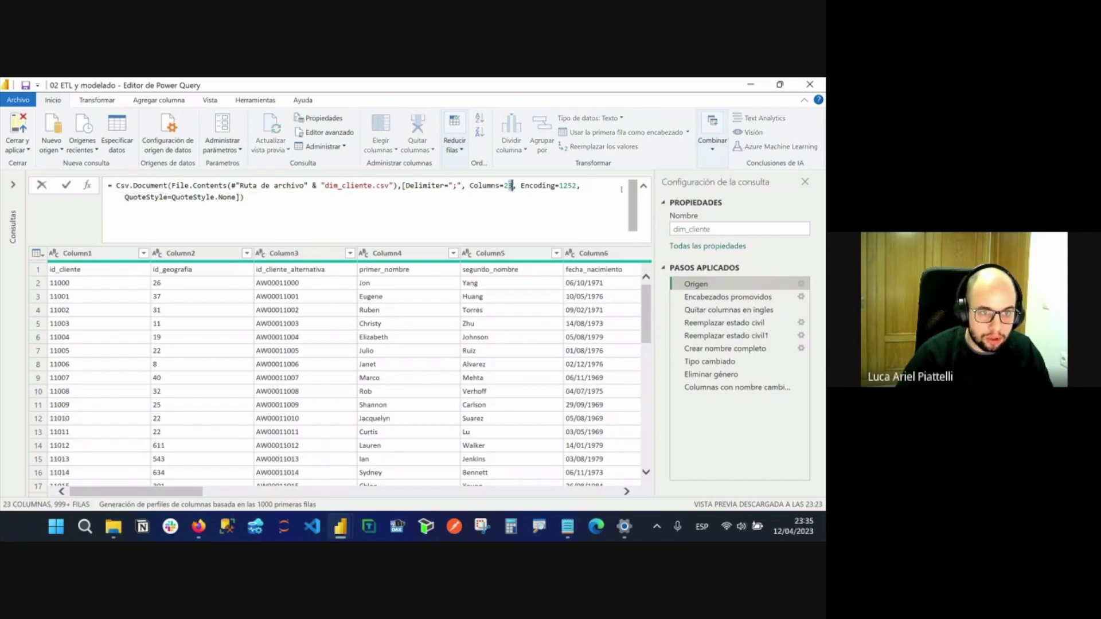
text(4)
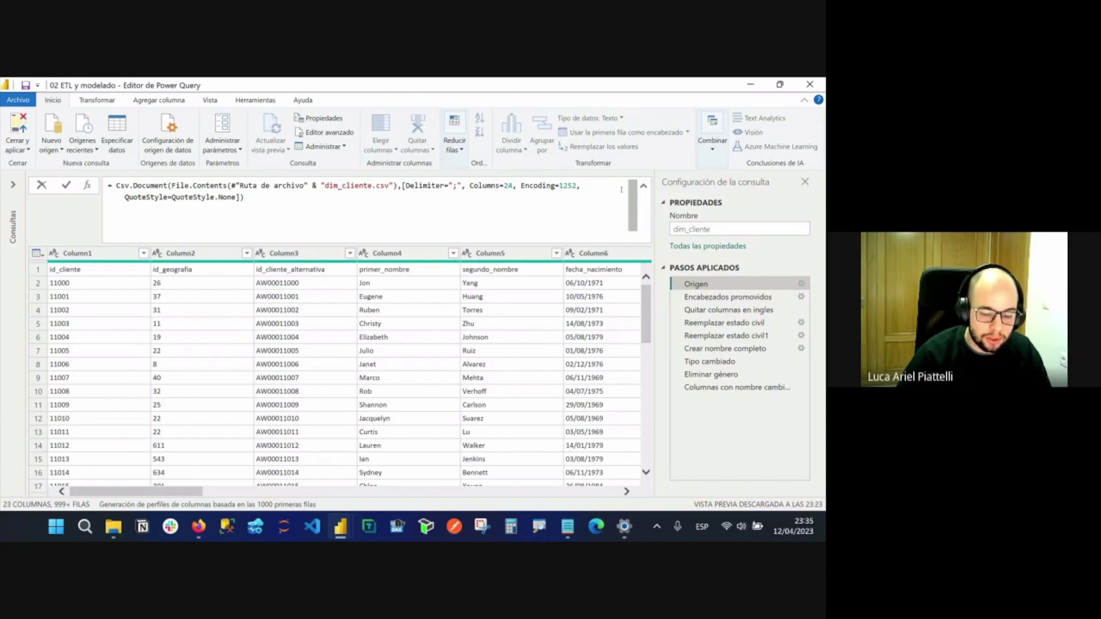
key(BackSpace)
text(3)
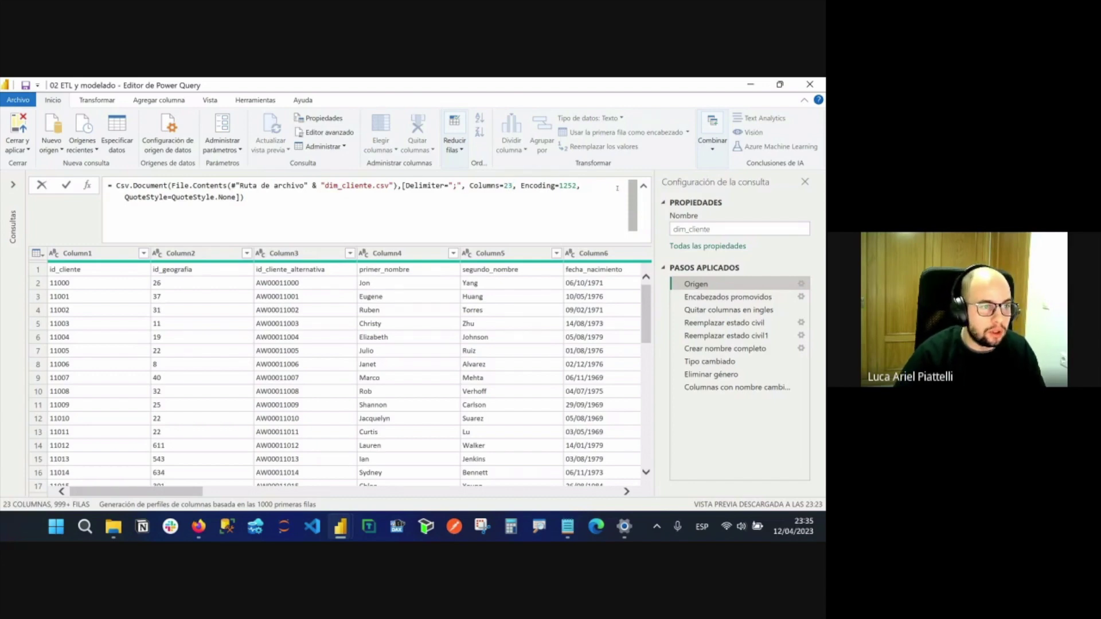
key(BackSpace)
text(4)
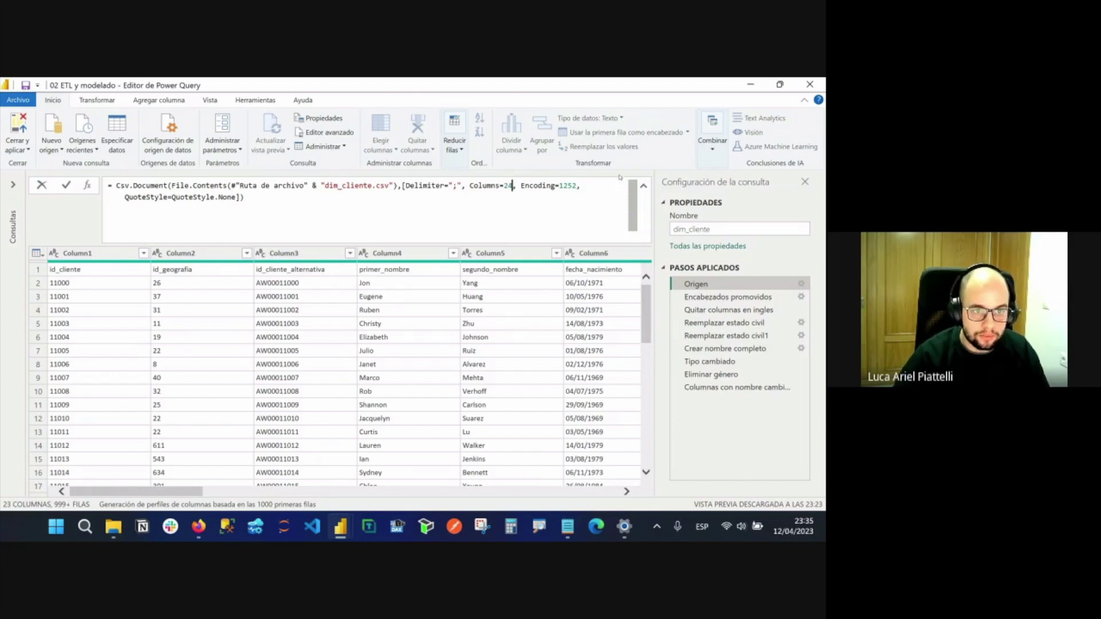
key(BackSpace)
text(3)
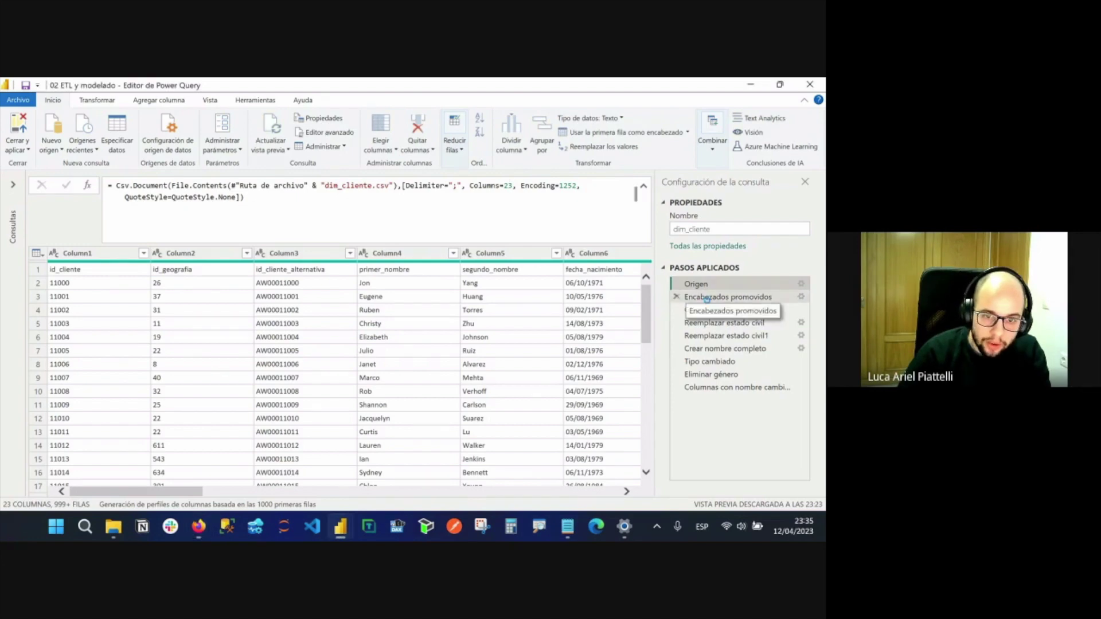
Show the dim_cliente data at the Encabezados promovidos step and select the id_cliente_alternativa column.
click(729, 297)
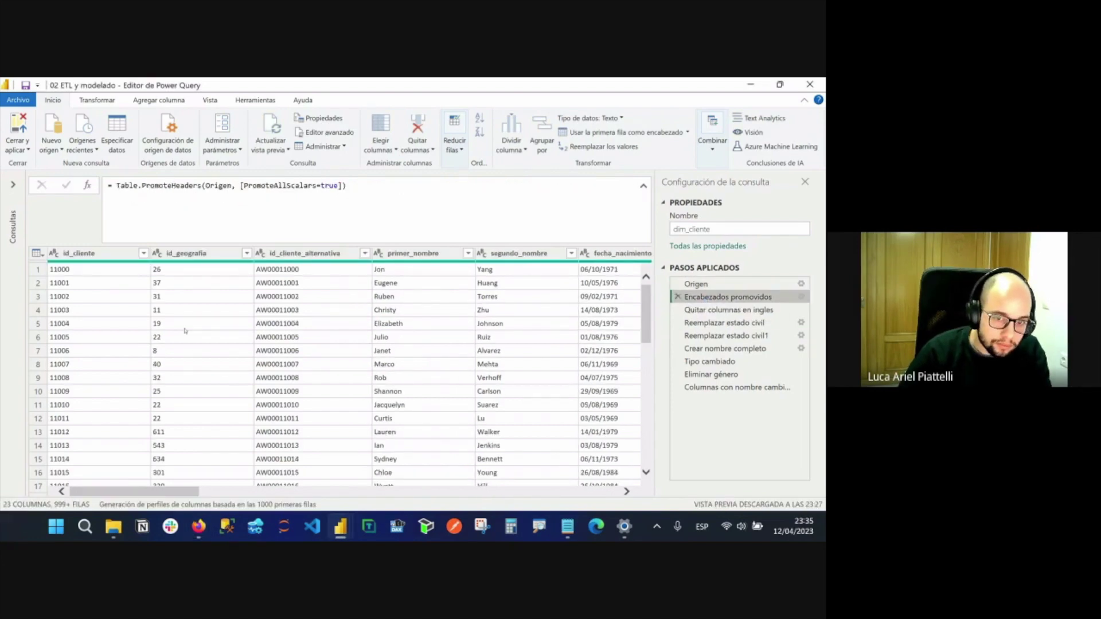
drag(146, 490, 175, 490)
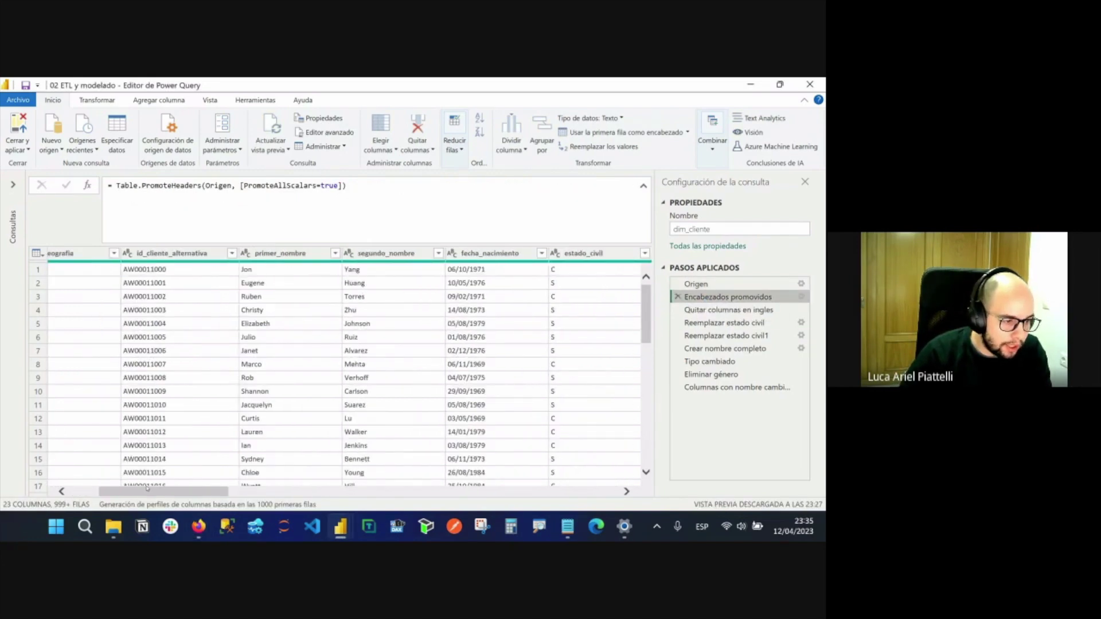
click(216, 486)
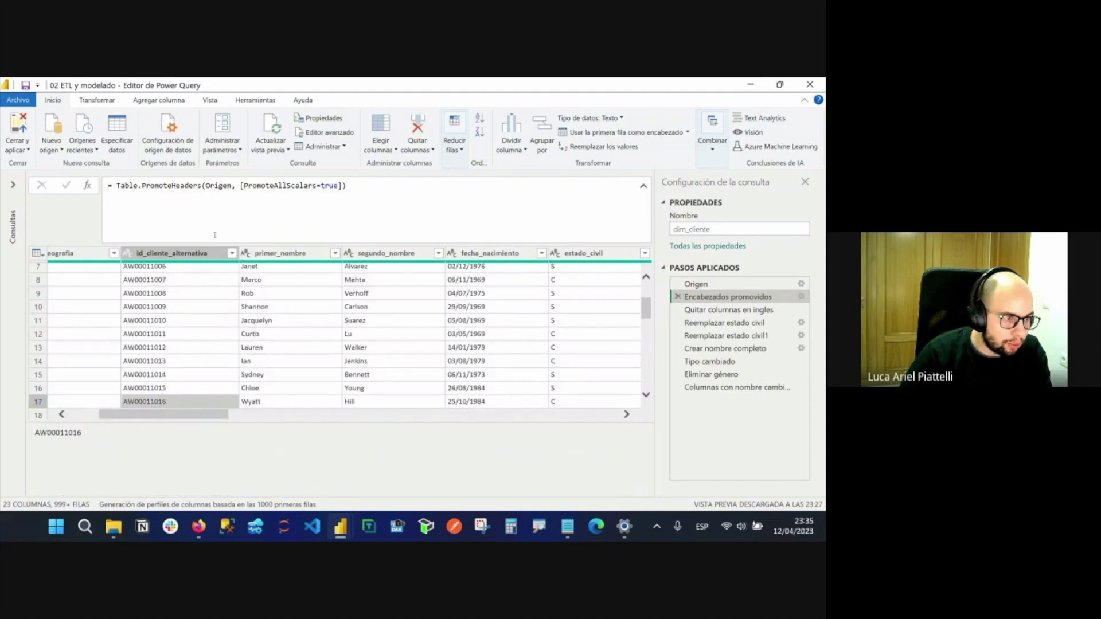
click(214, 253)
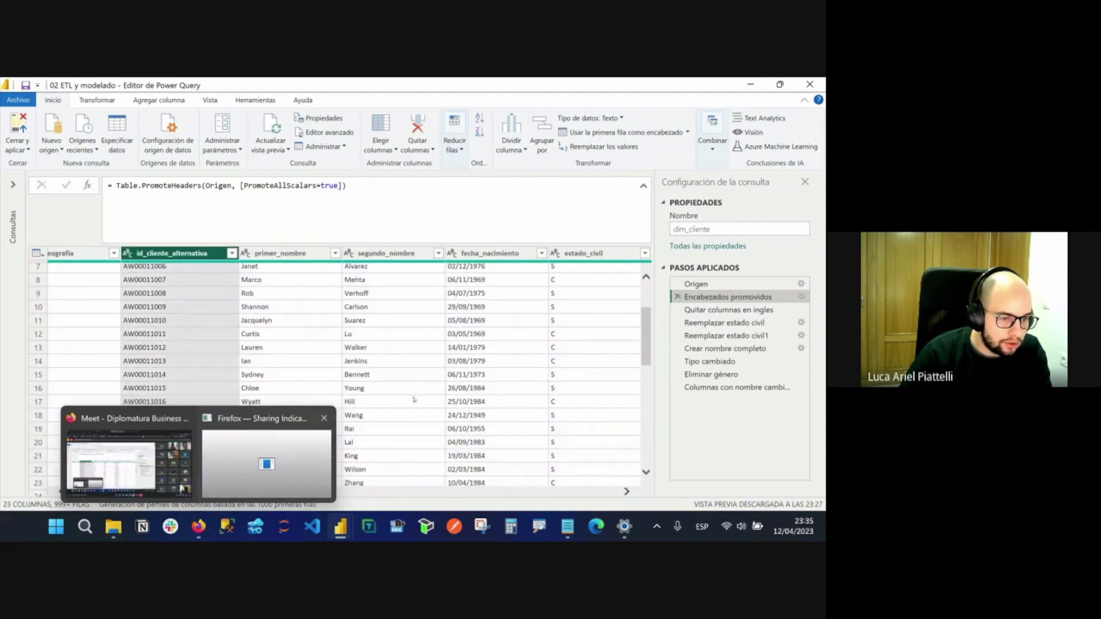
Select the EnglishEducation and EnglishOccupation columns together and mark both headers with annotations.
drag(203, 489, 406, 491)
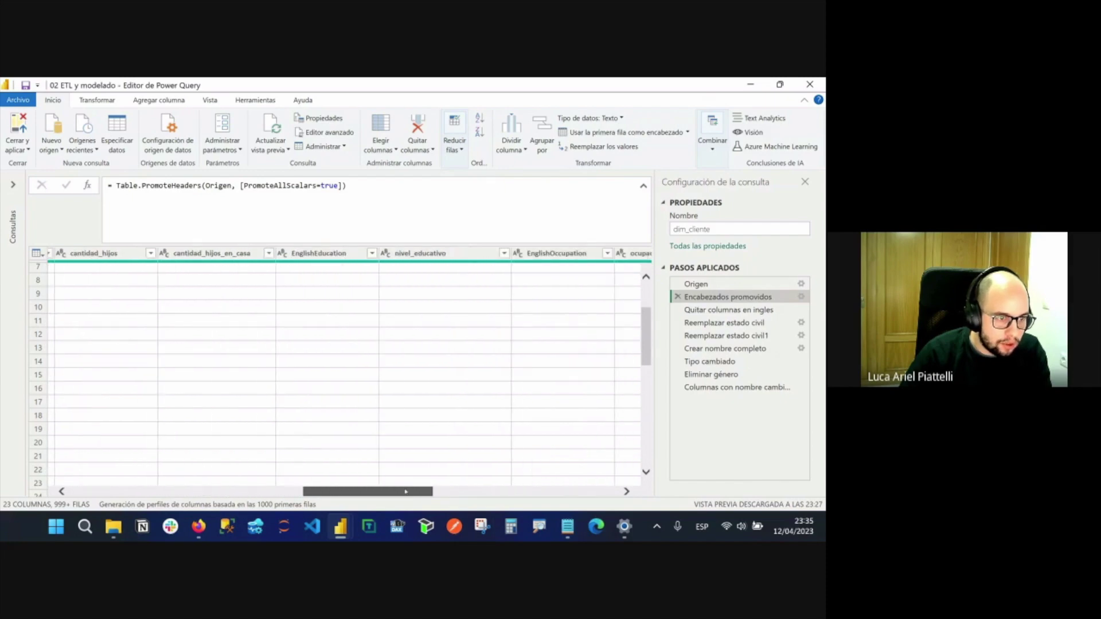
click(318, 253)
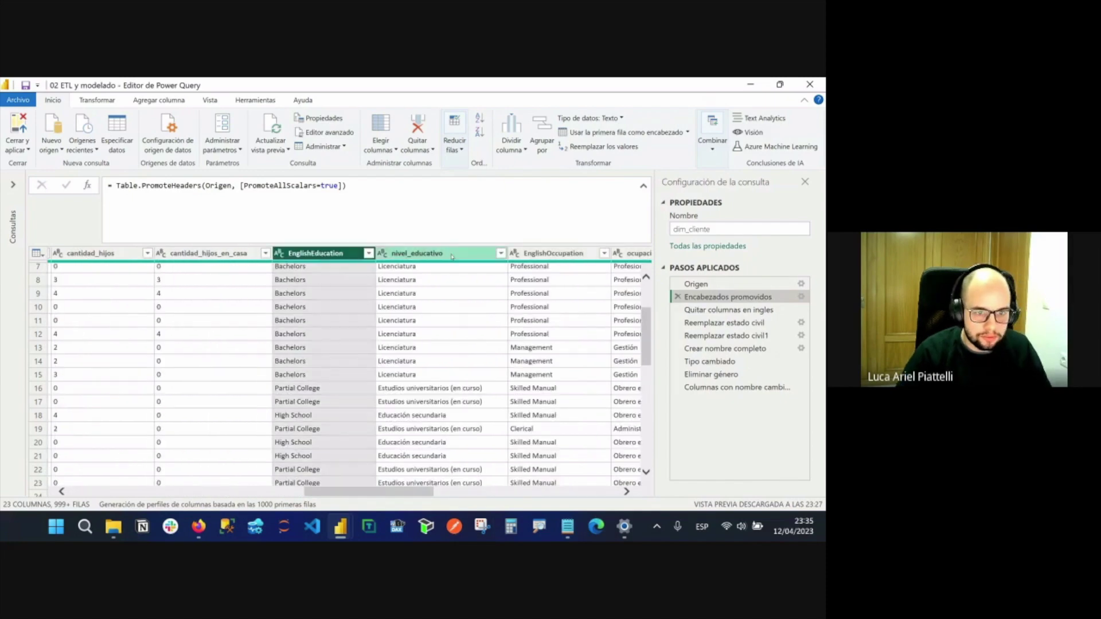
ctrl+click(524, 253)
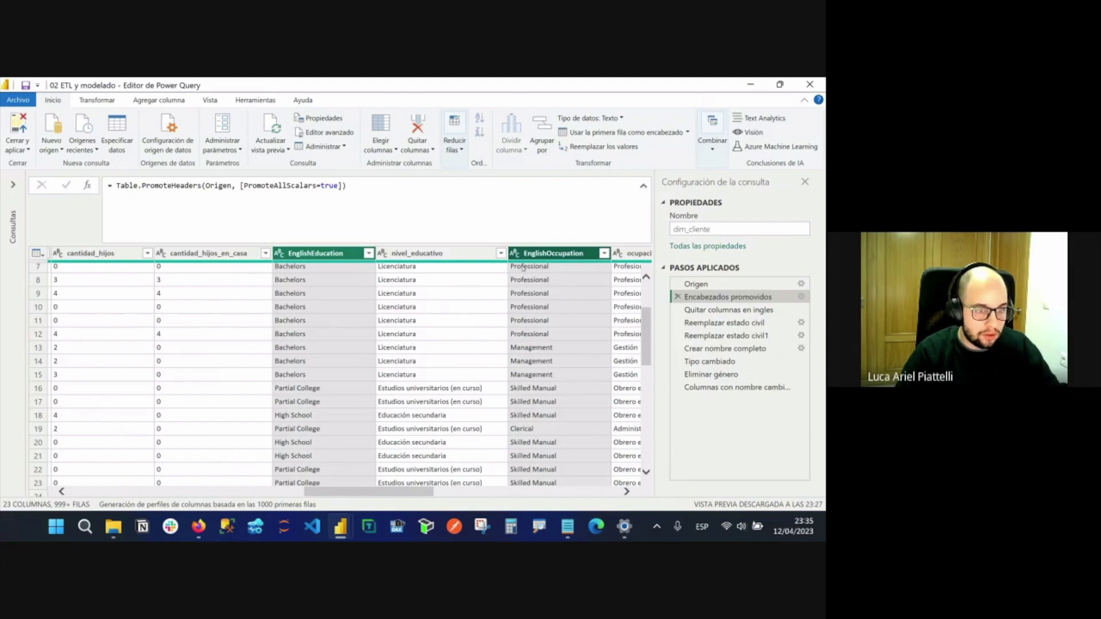
drag(332, 217, 333, 237)
drag(566, 214, 571, 241)
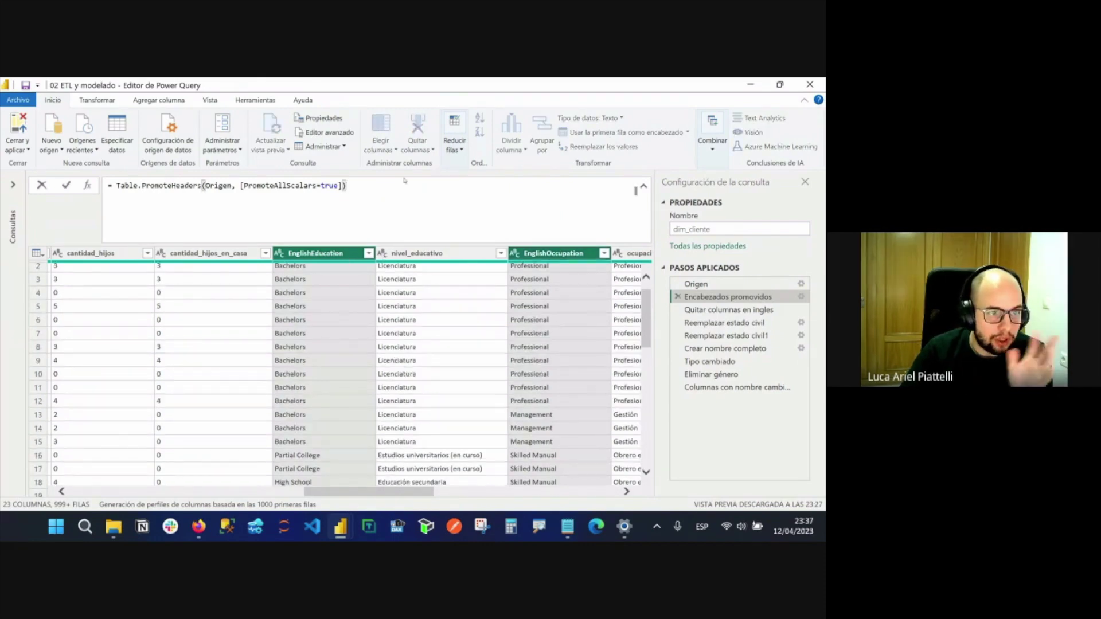
Select only the EnglishEducation column, point an arrow at its Quitar command, and dismiss the annotation without removing the column.
click(346, 264)
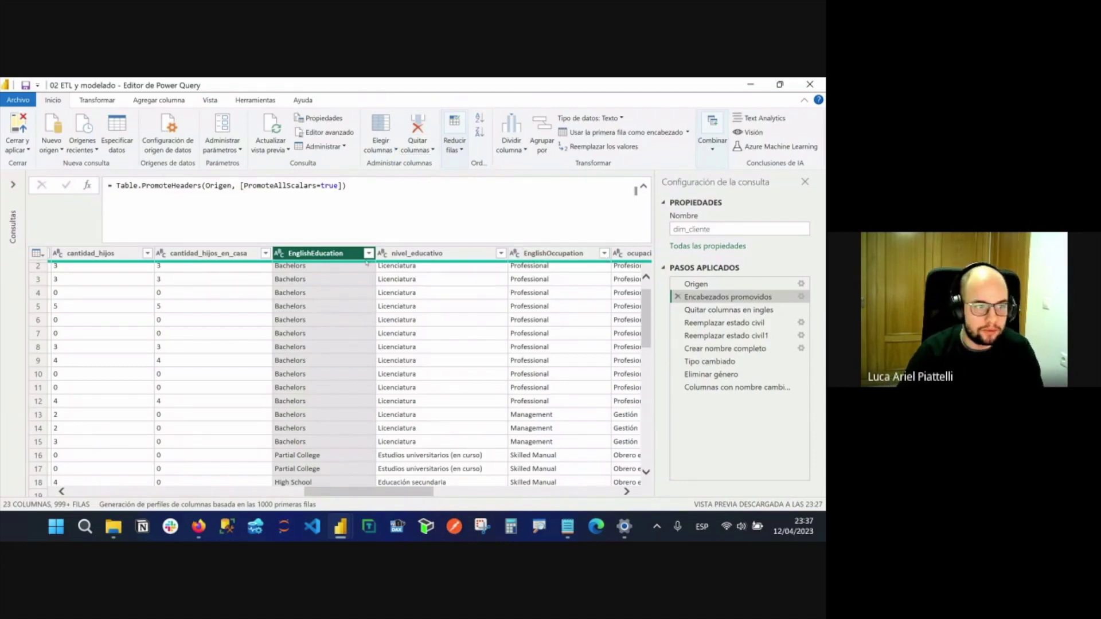
right_click(317, 253)
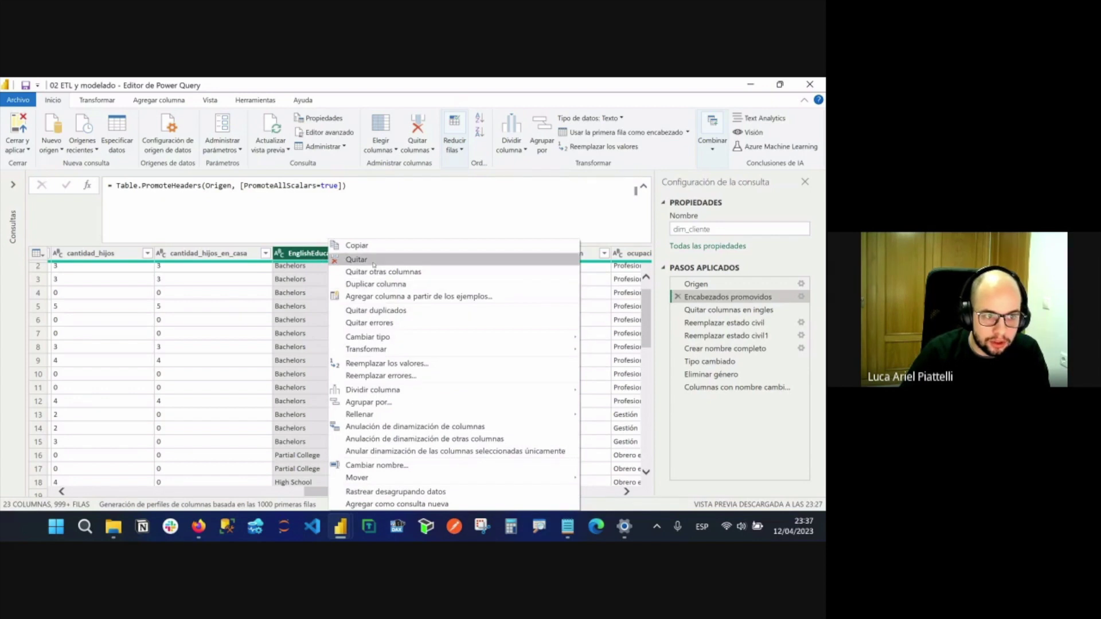
drag(377, 259, 413, 258)
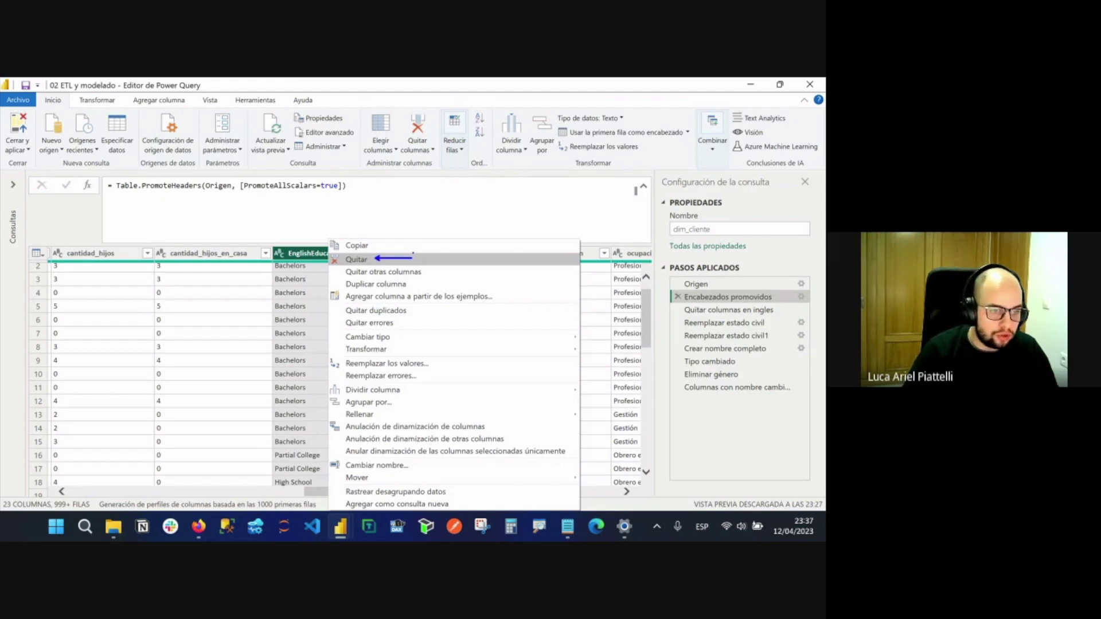
key(Escape)
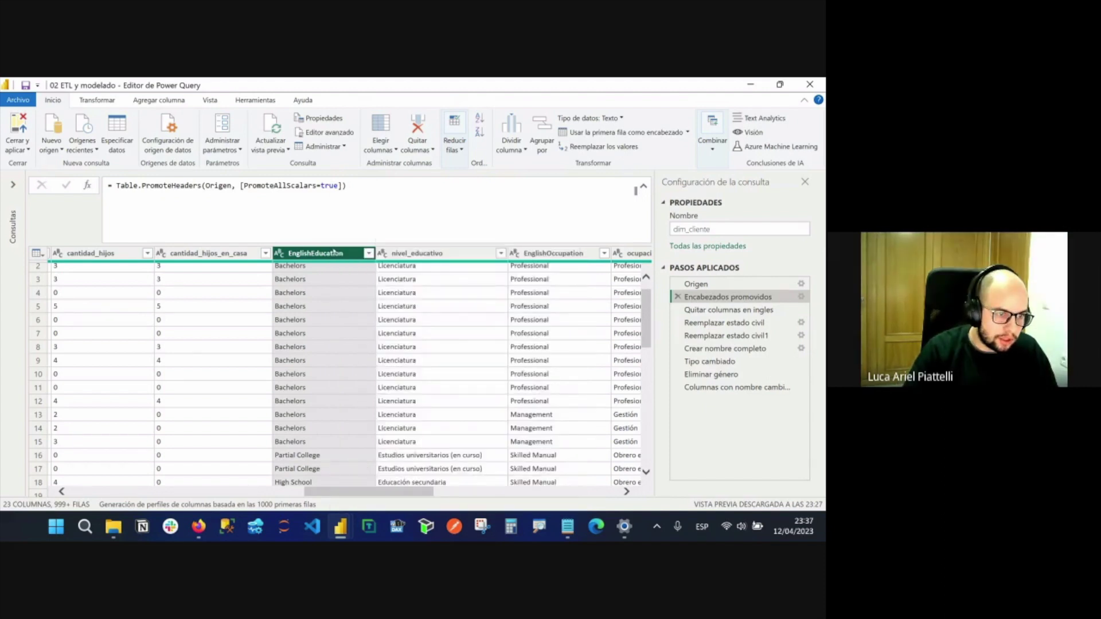
Collapse the formula bar and display the commands available for the EnglishEducation column again.
right_click(333, 252)
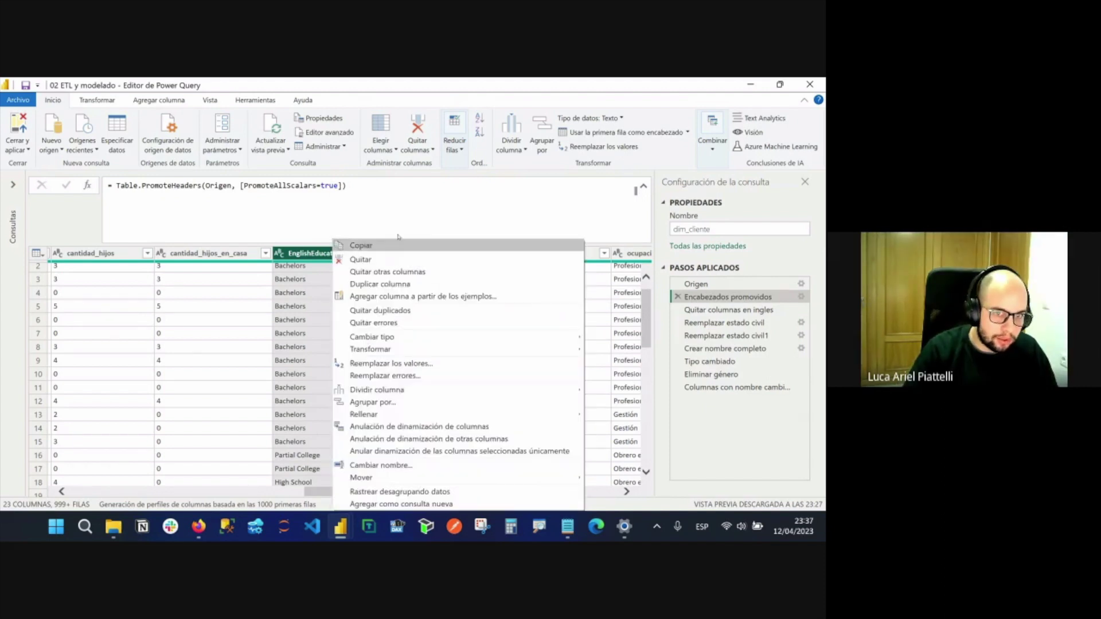
click(644, 186)
right_click(315, 205)
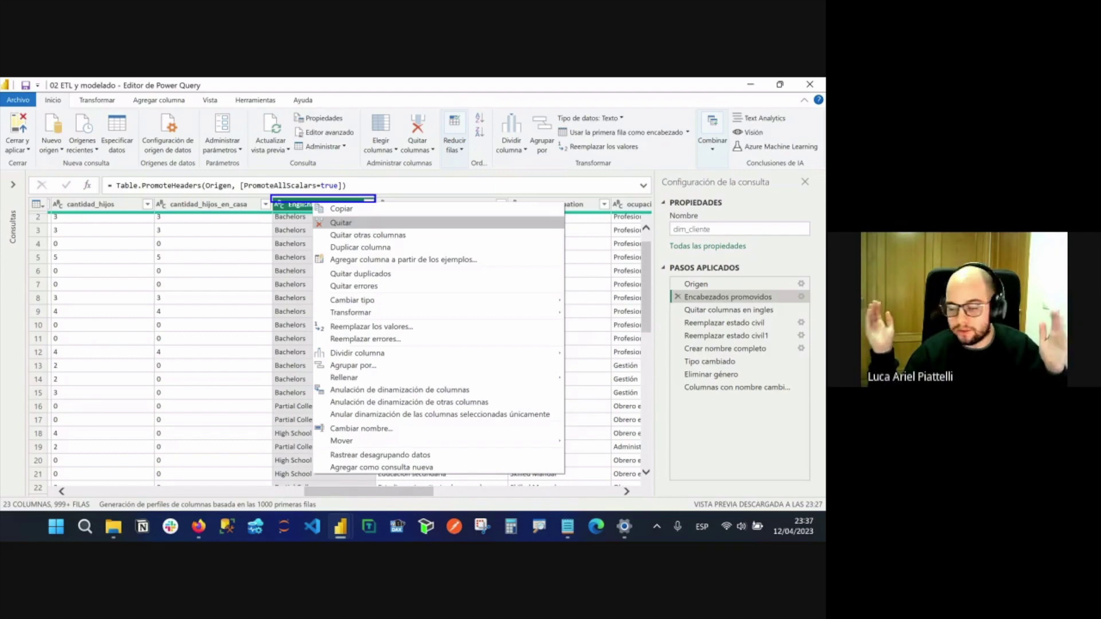
Show the data at the Quitar columnas en ingles step and examine the nivel_educativo and ocupacion columns.
click(728, 310)
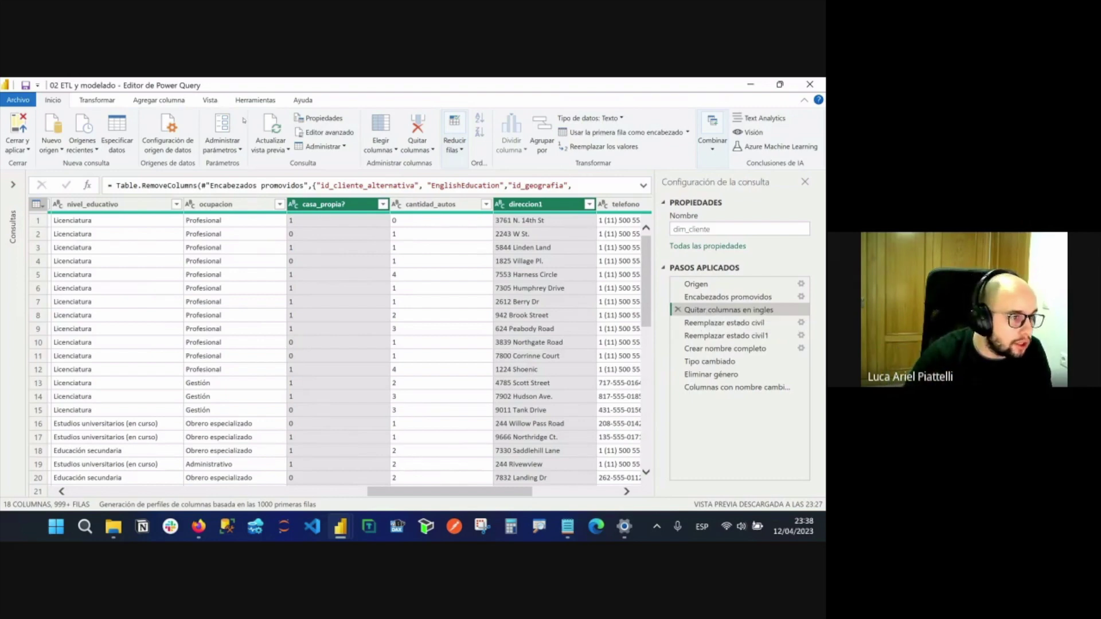
scroll(269, 344, left, 3)
click(268, 207)
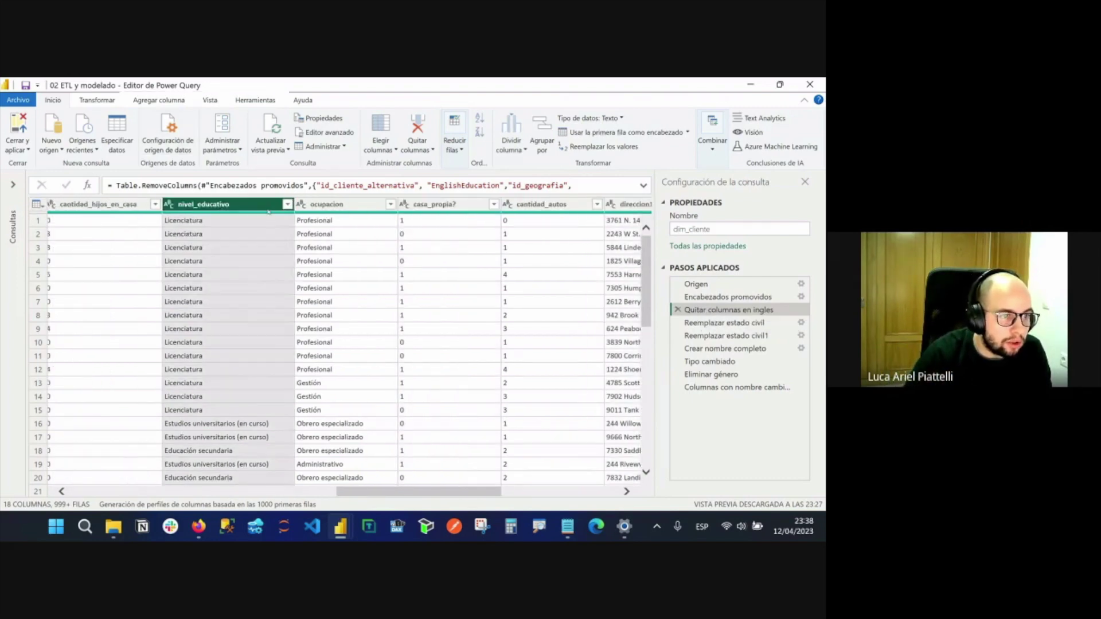
click(333, 206)
drag(240, 206, 212, 210)
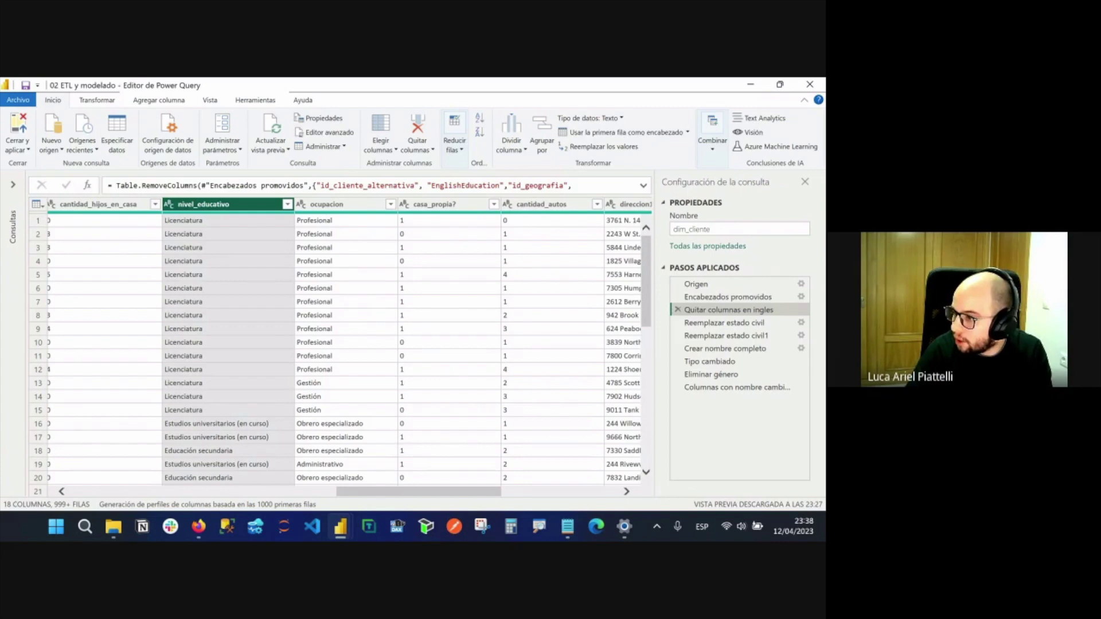
key(alt+Tab)
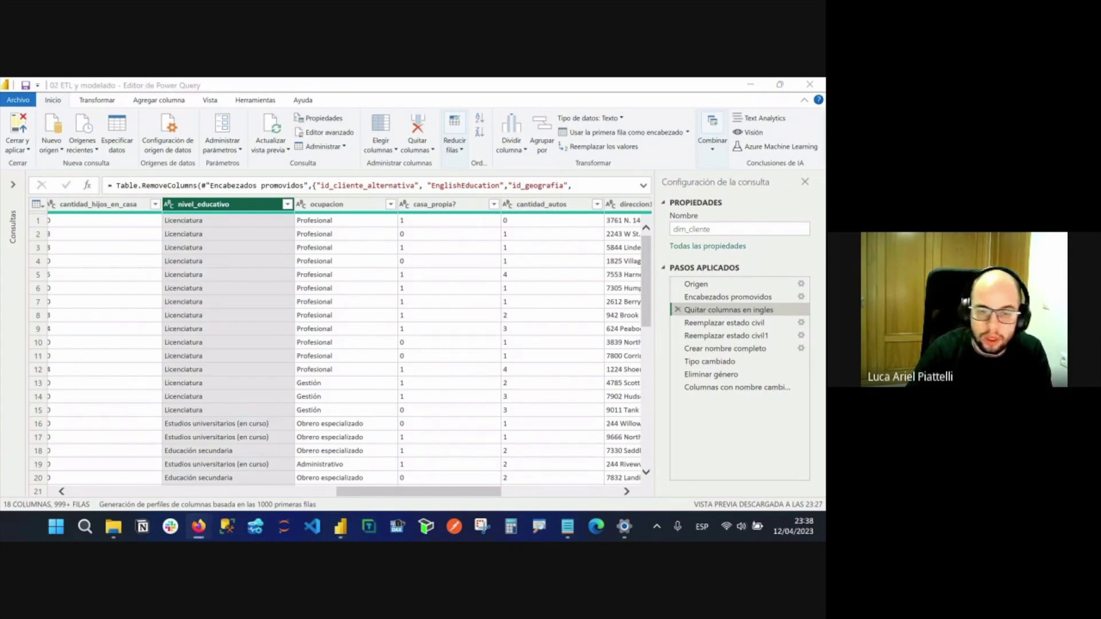
click(728, 310)
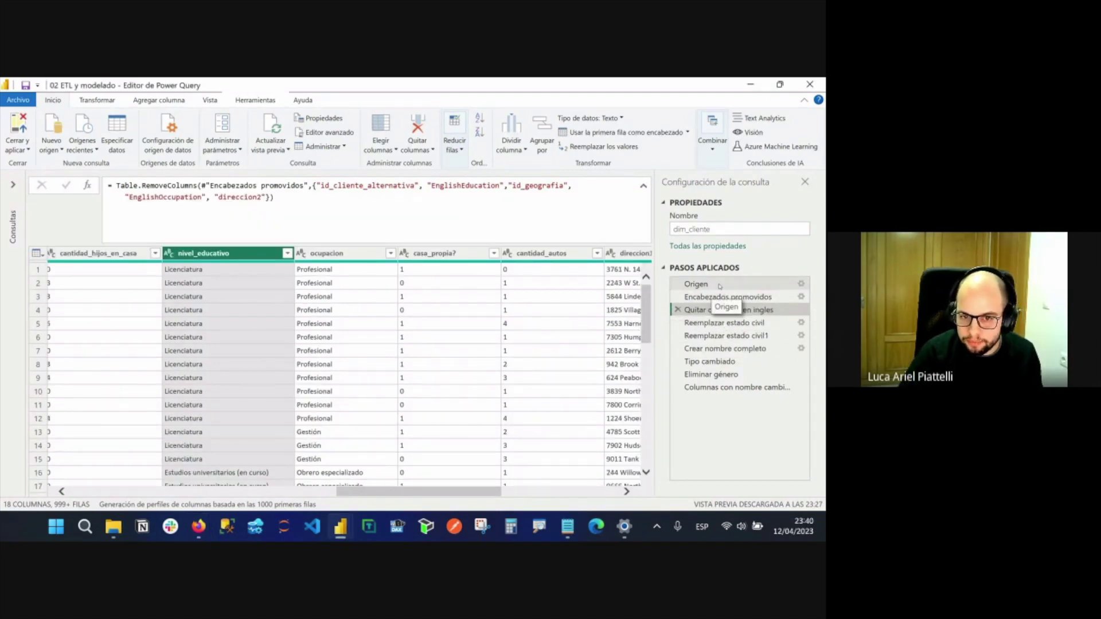
Remove the casa_propia? and cantidad_autos columns after the last applied step, and delete the resulting Columnas quitadas step.
click(729, 387)
click(259, 253)
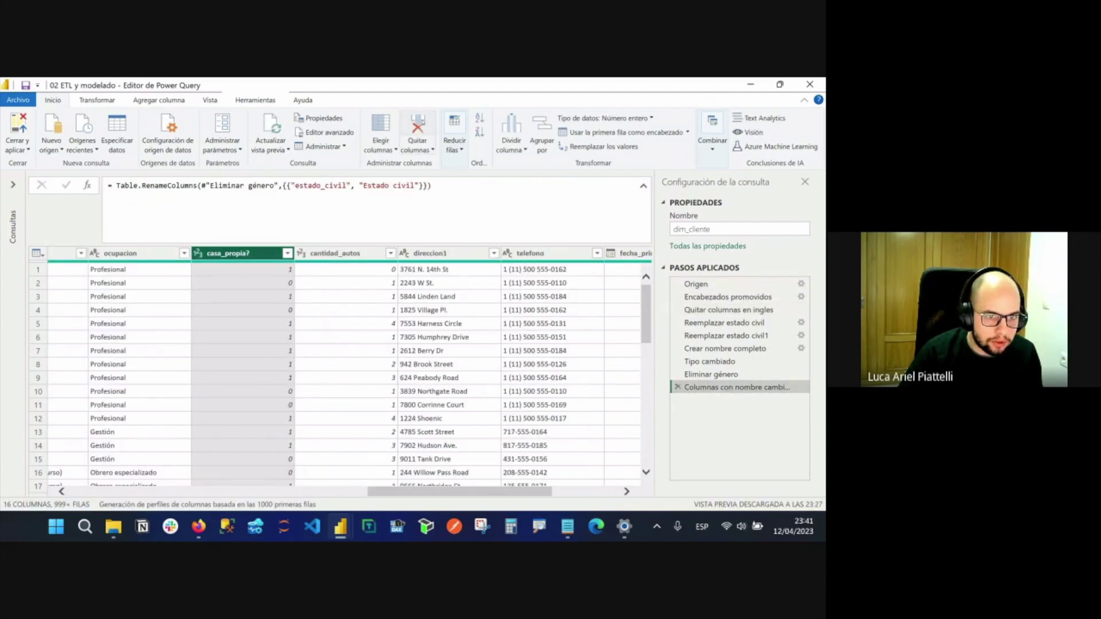
click(417, 126)
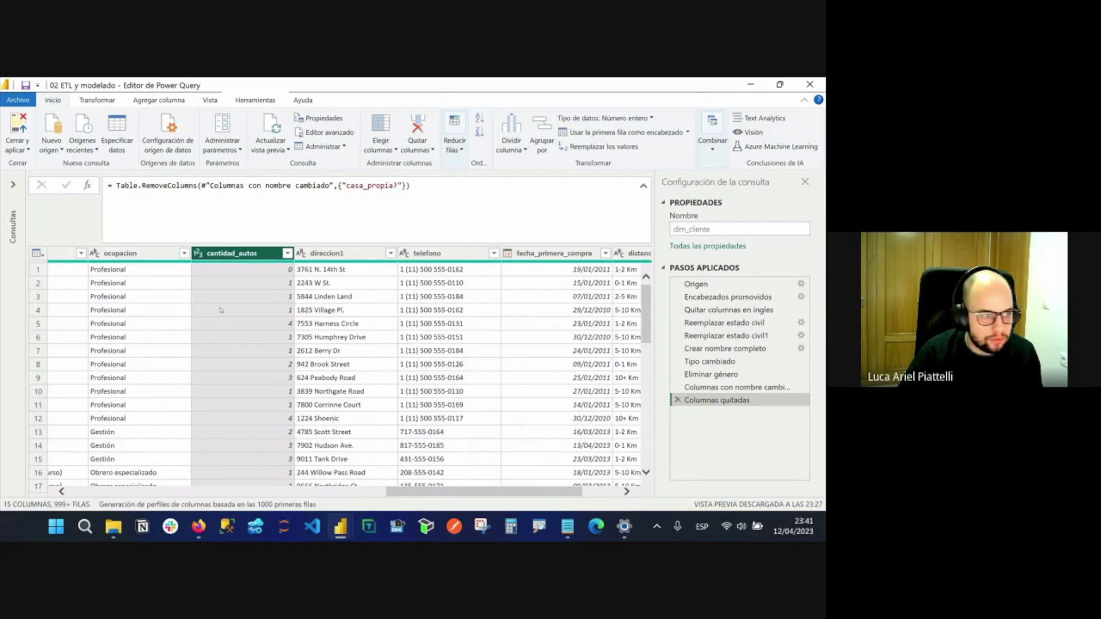
click(417, 126)
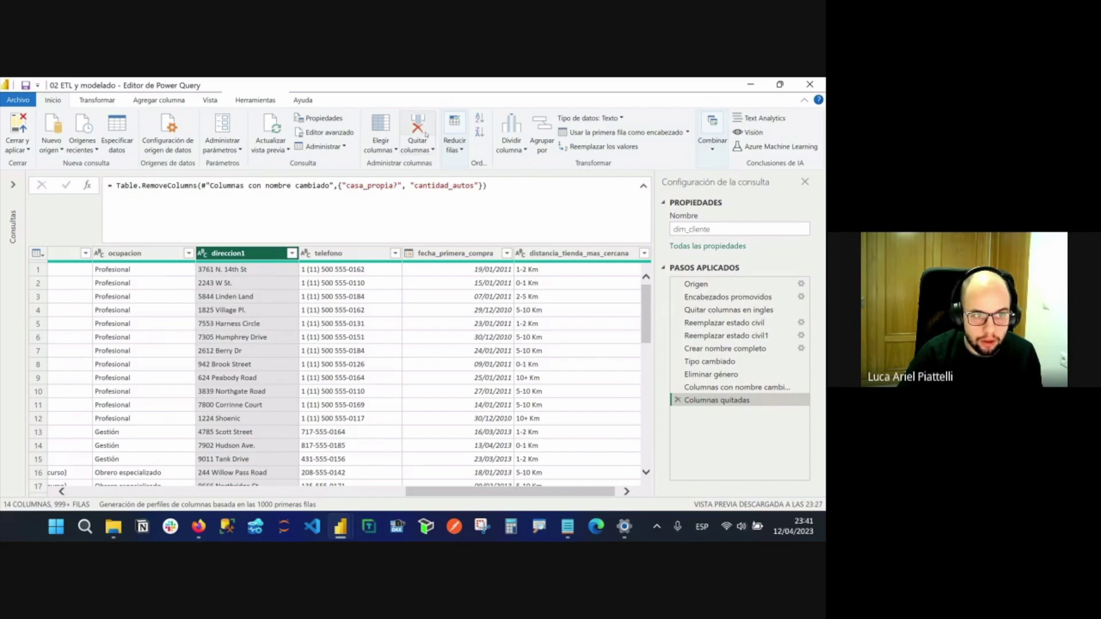
click(677, 400)
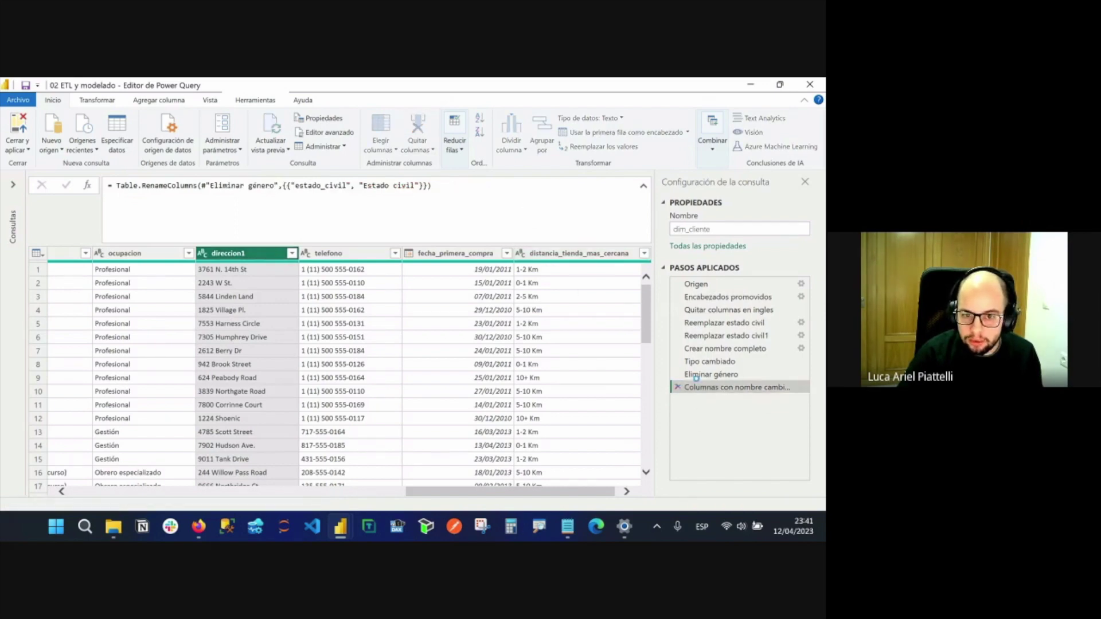
Open the name of the Quitar columnas en ingles step for editing and leave it without entering a new name.
click(724, 309)
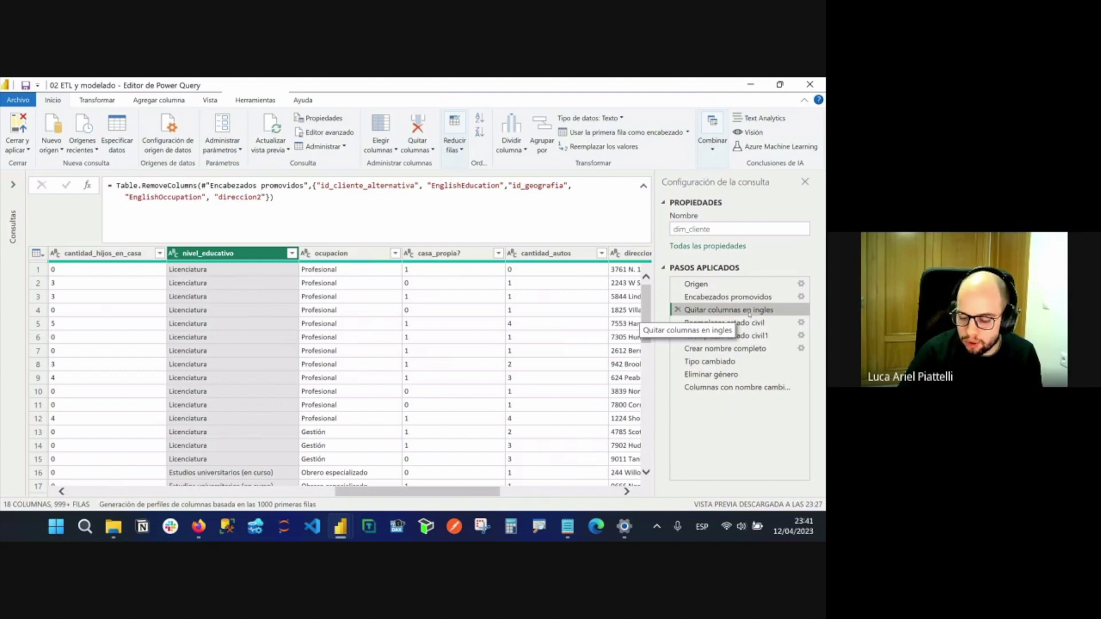
right_click(750, 314)
click(767, 334)
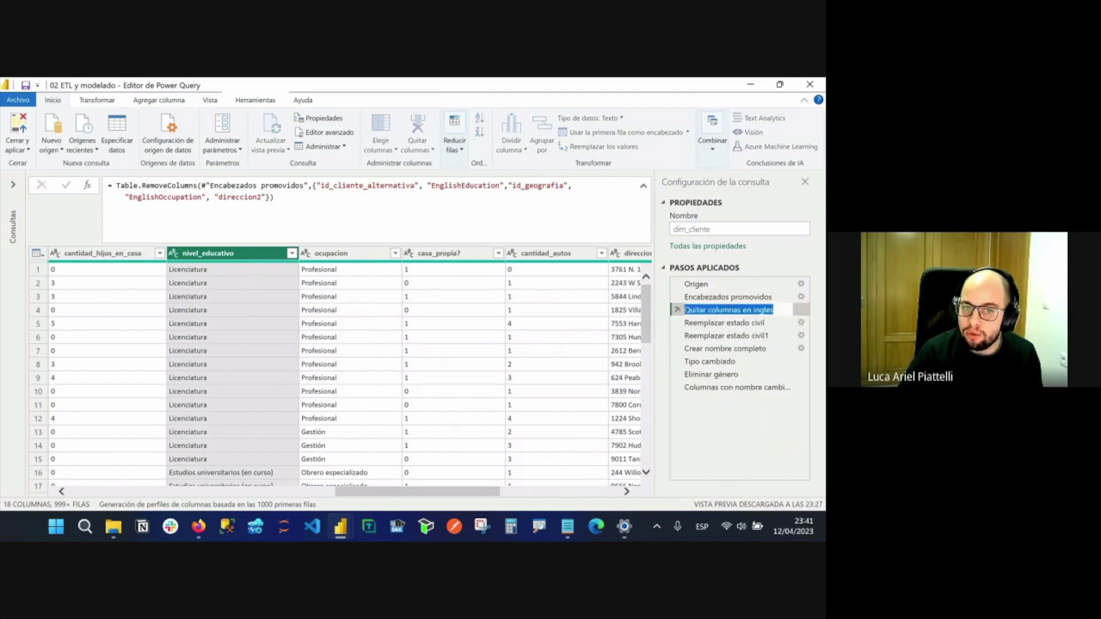
click(777, 310)
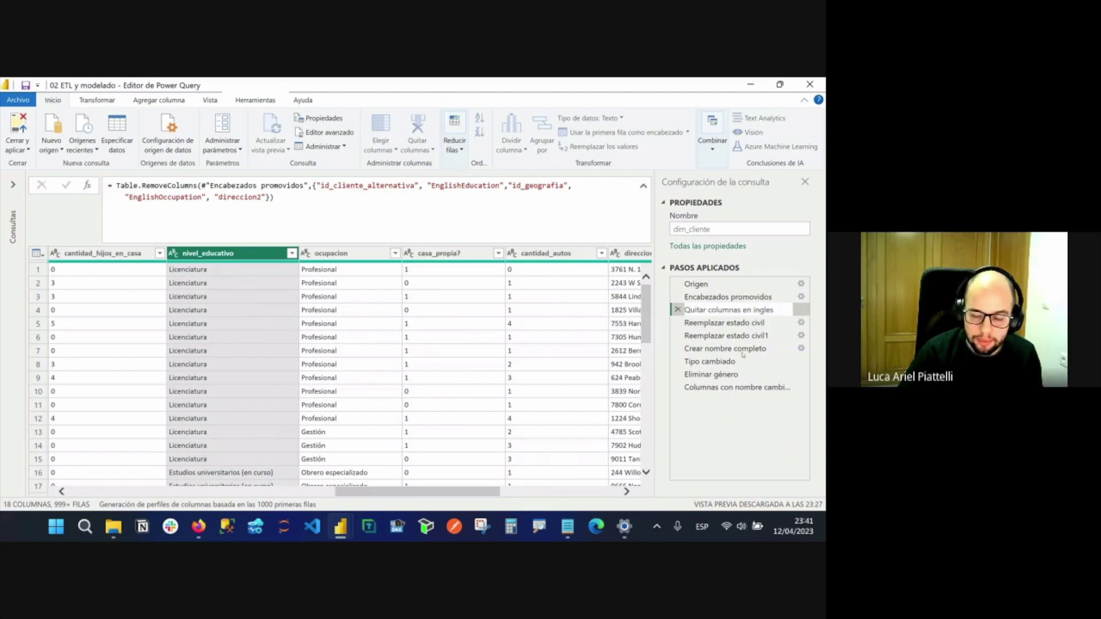
key(Return)
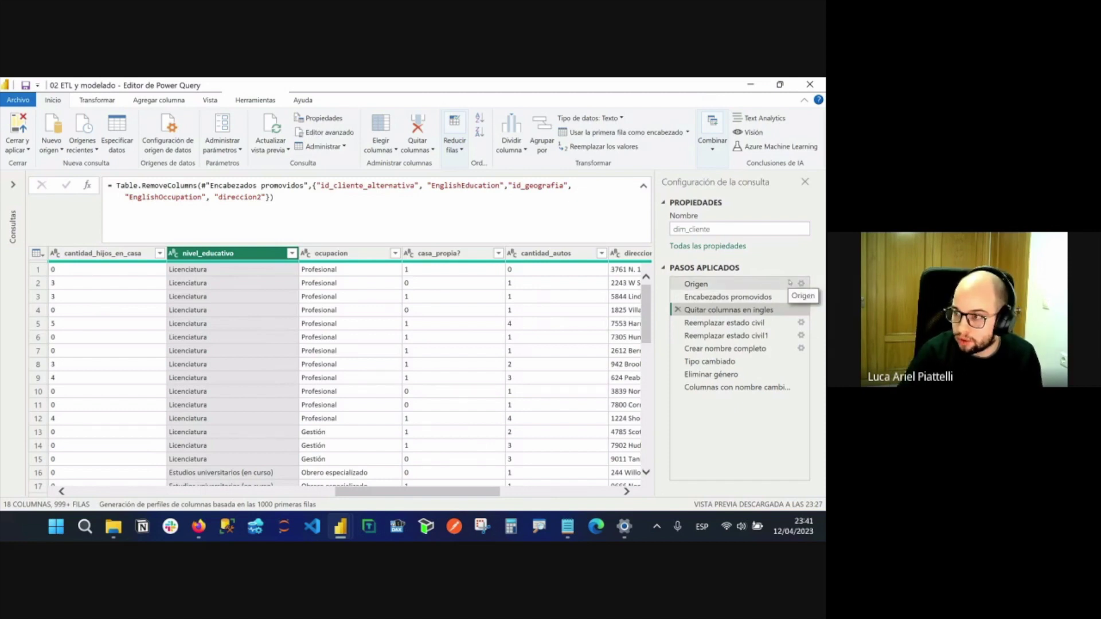
Go through the applied steps from Quitar columnas en ingles to Reemplazar estado civil1 to show their formulas.
mouse_move(771, 297)
mouse_down()
mouse_move(768, 327)
mouse_move(771, 298)
mouse_up()
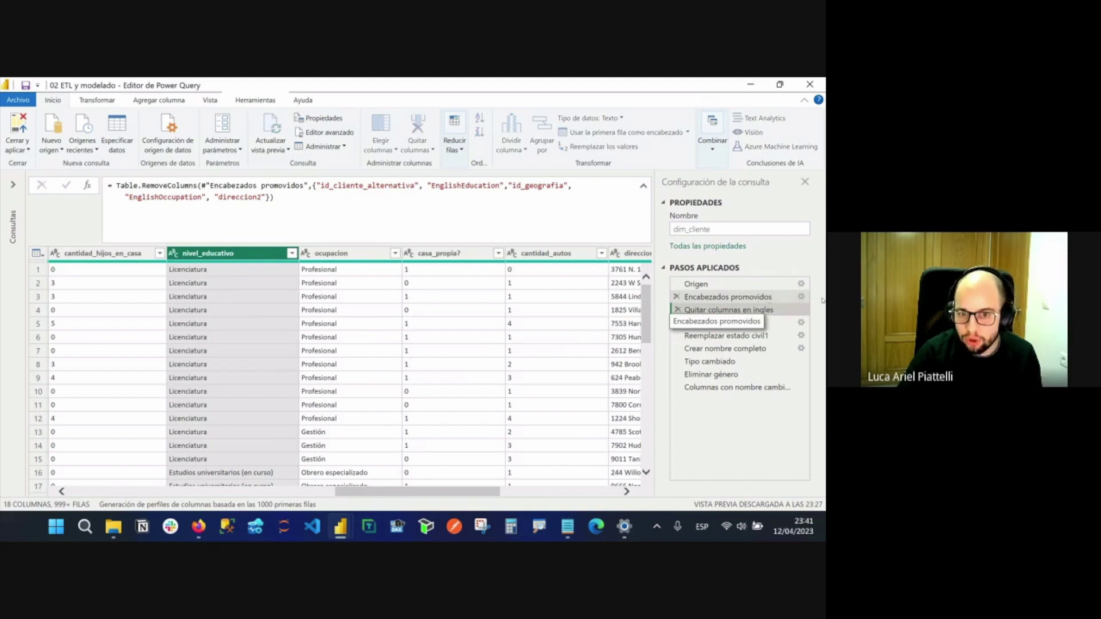
click(746, 310)
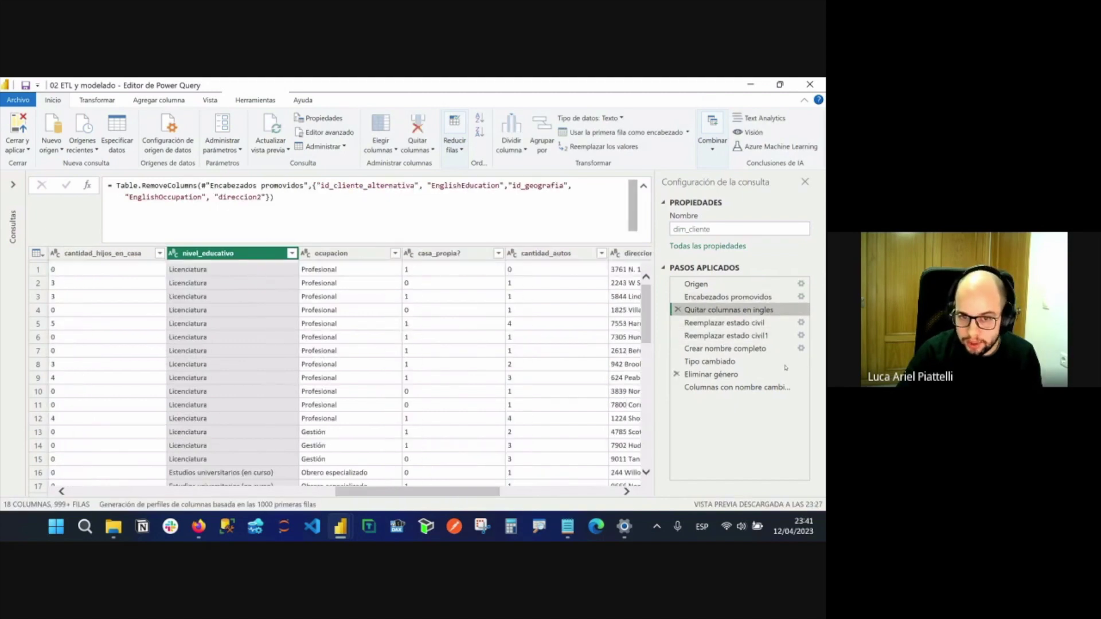
click(771, 323)
click(773, 333)
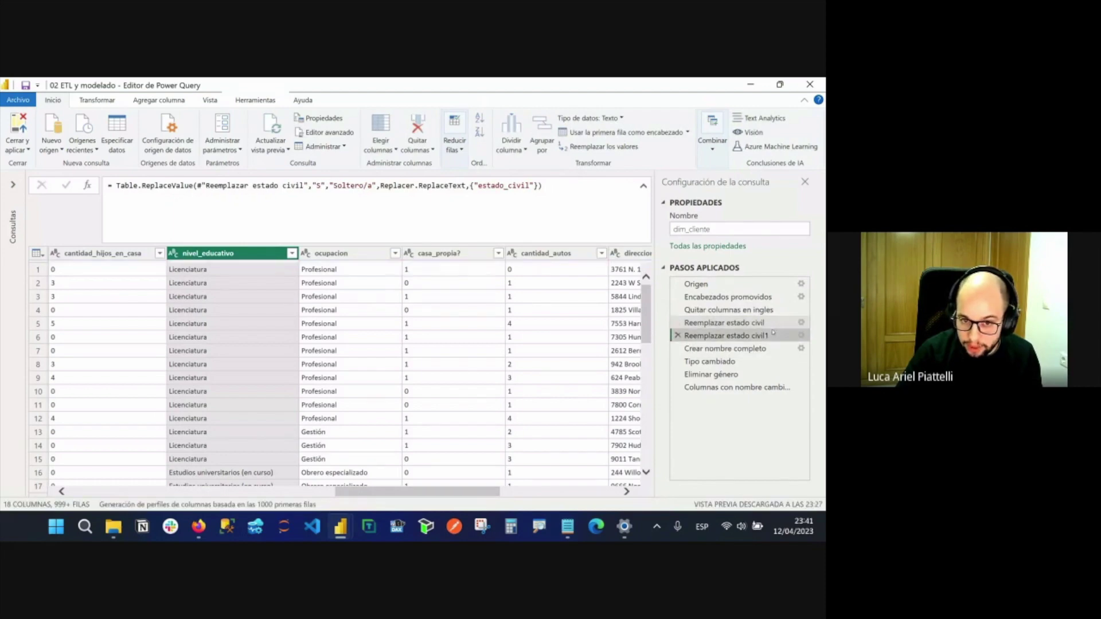
Go through the Reemplazar estado civil, Crear nombre completo and Encabezados promovidos steps to show their formulas and data.
click(772, 324)
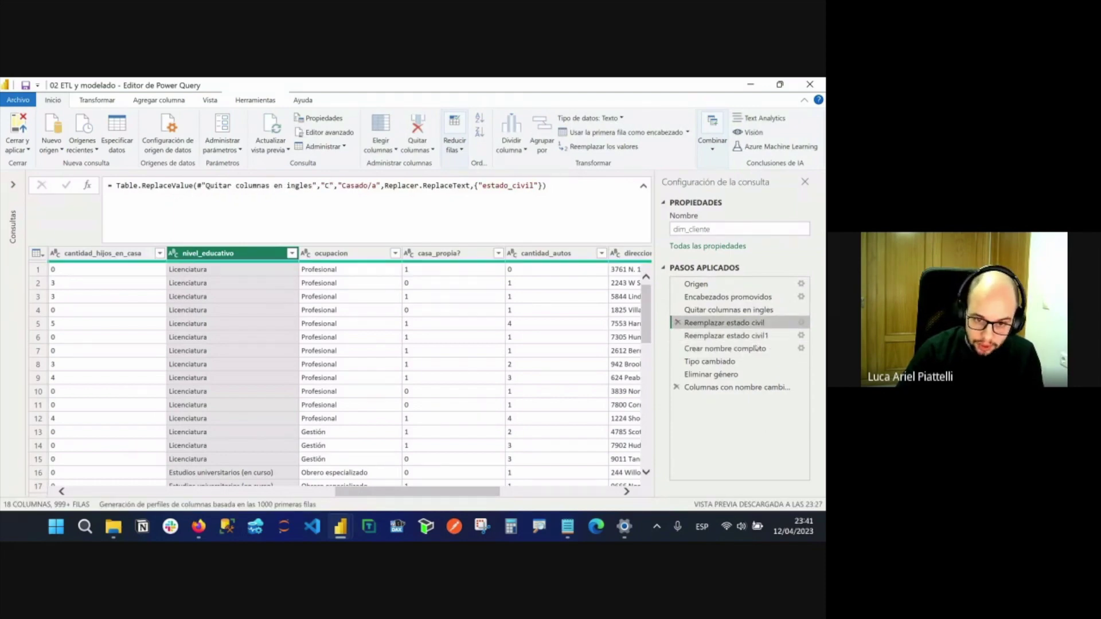
click(756, 348)
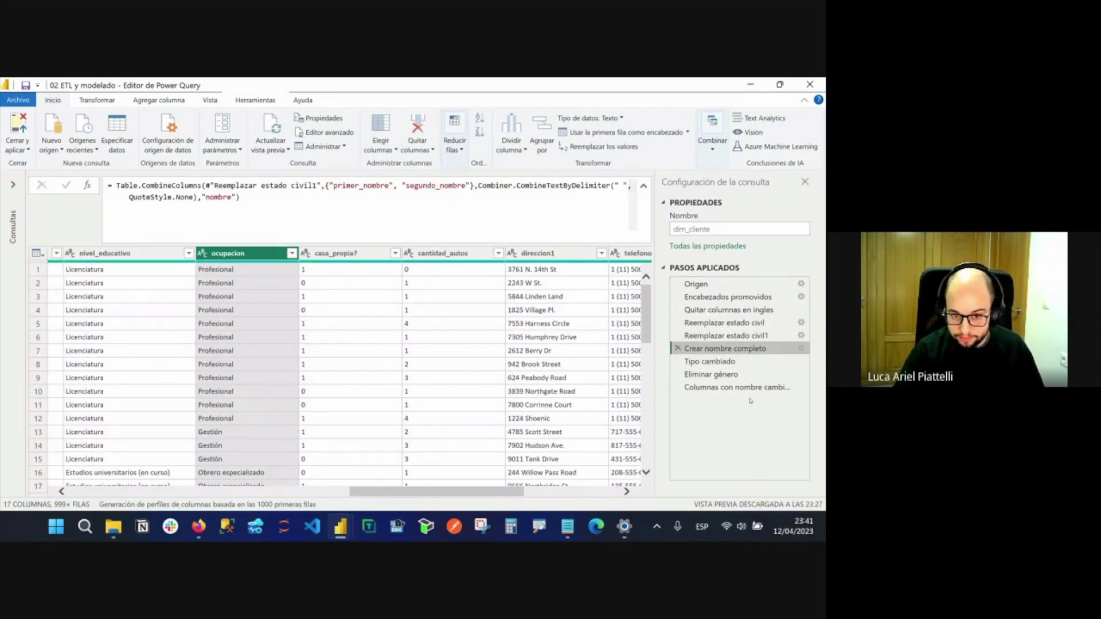
click(729, 297)
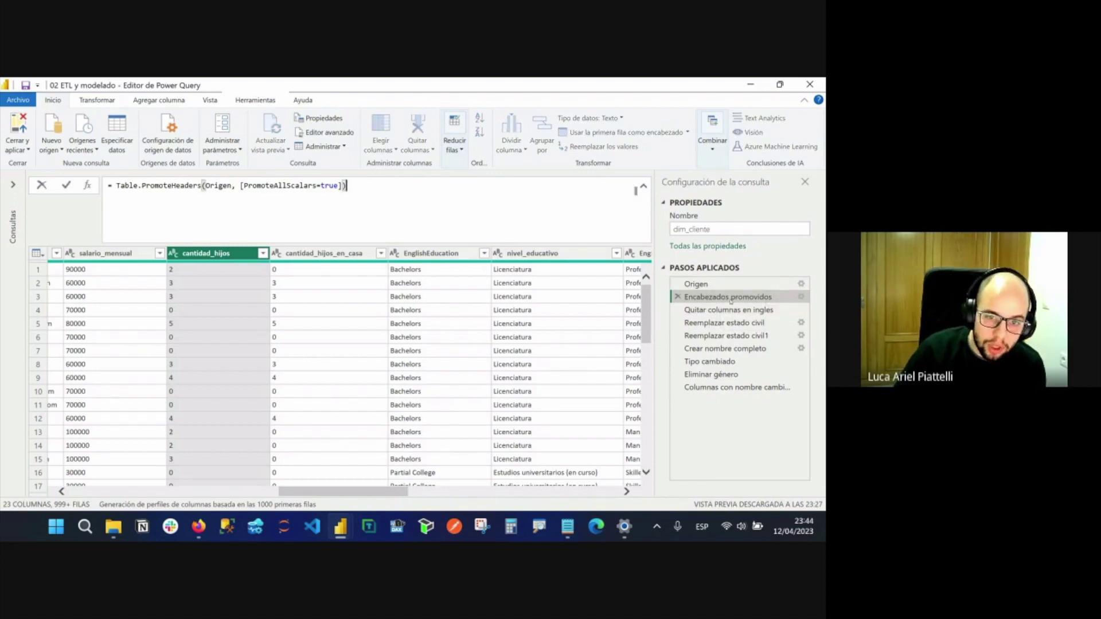
Return to the Quitar columnas en ingles step and select the estado_civil column to examine its values.
click(731, 311)
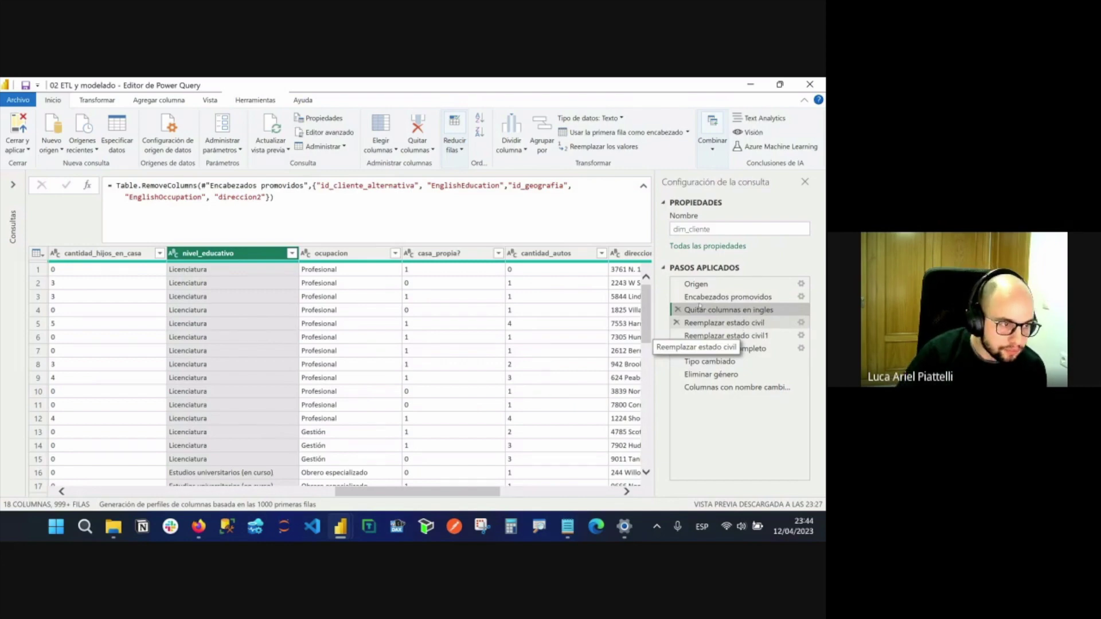
scroll(425, 342, left, 5)
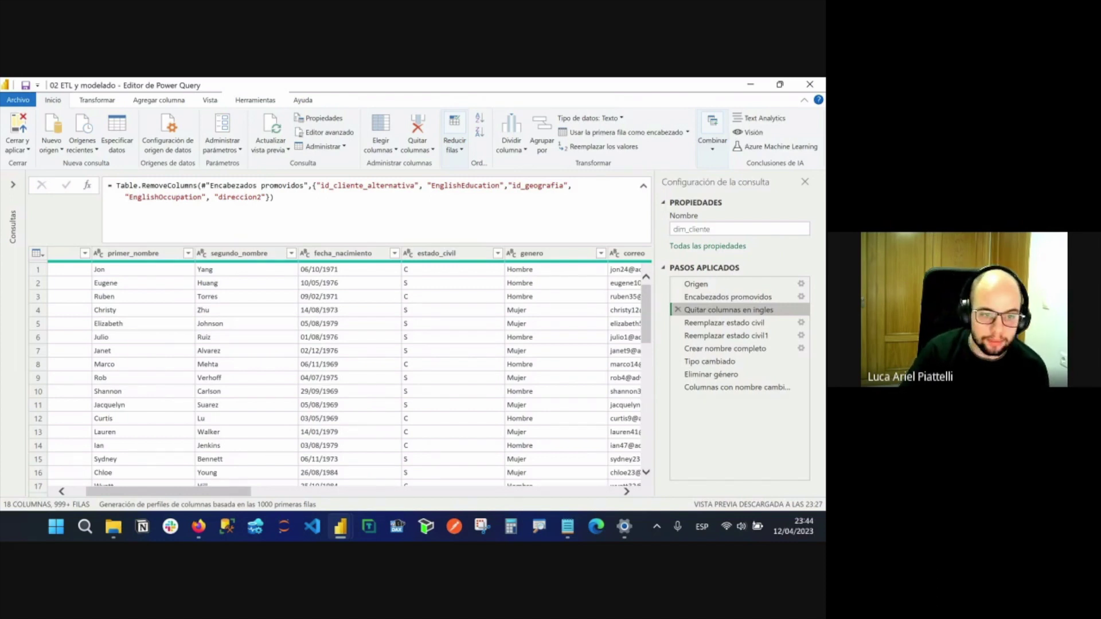
click(428, 256)
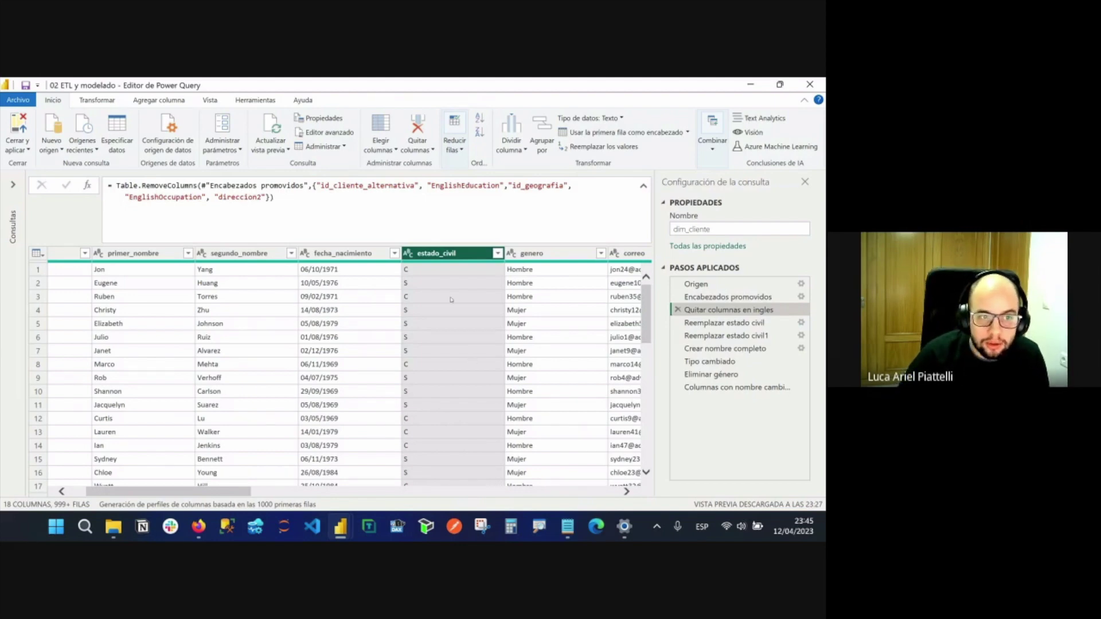
click(423, 273)
click(433, 256)
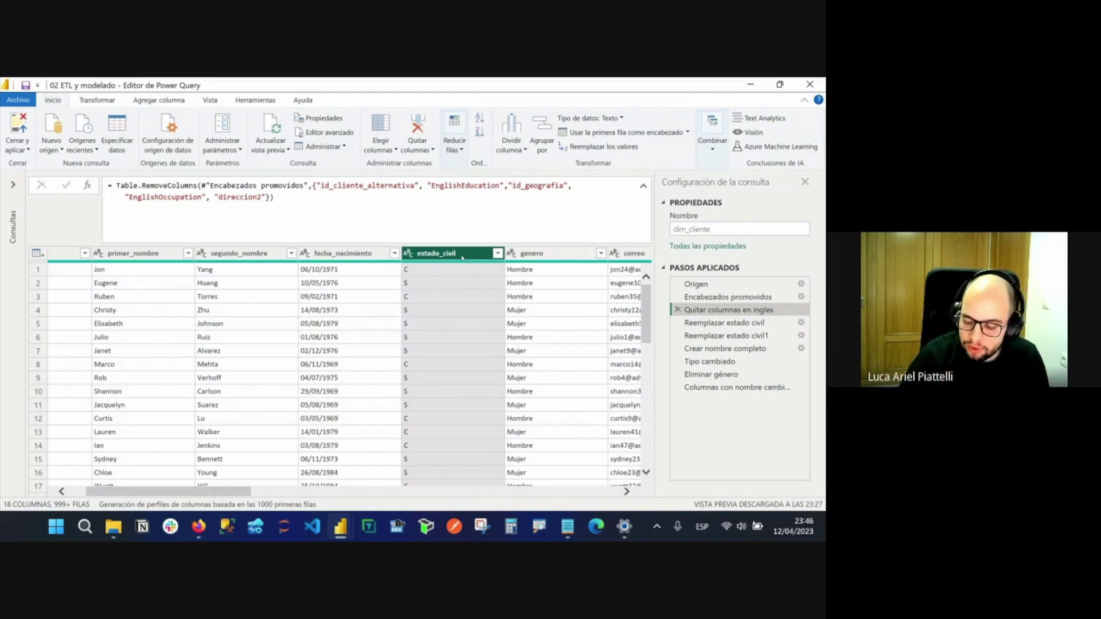
Start replacing values in the estado_civil column, agreeing to insert the replacement as an intermediate step after Quitar columnas en ingles.
right_click(462, 258)
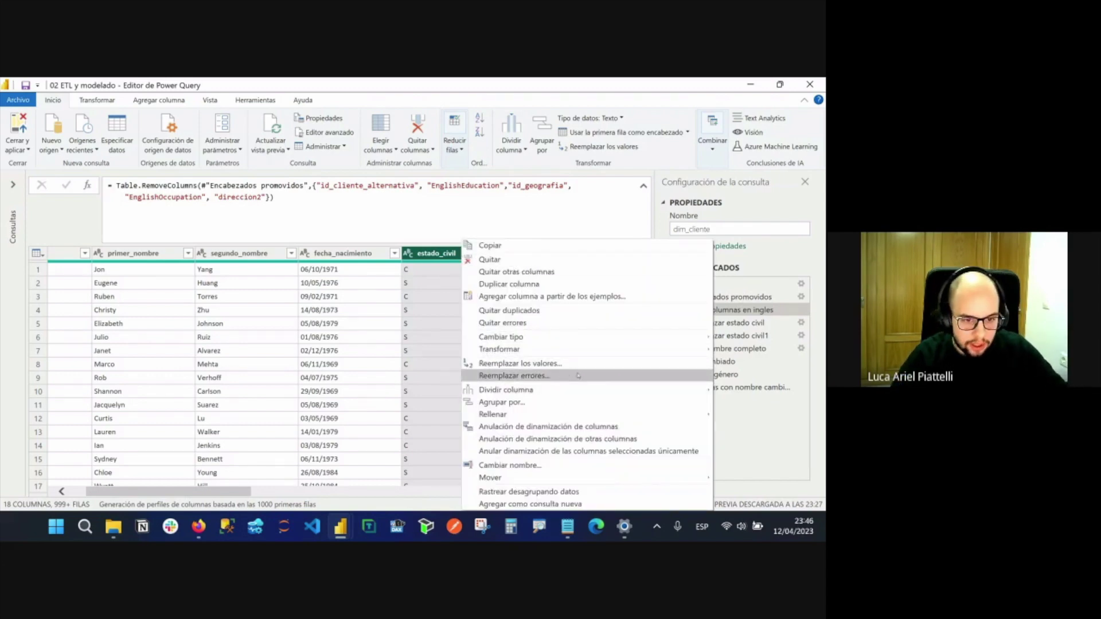
drag(558, 376, 581, 375)
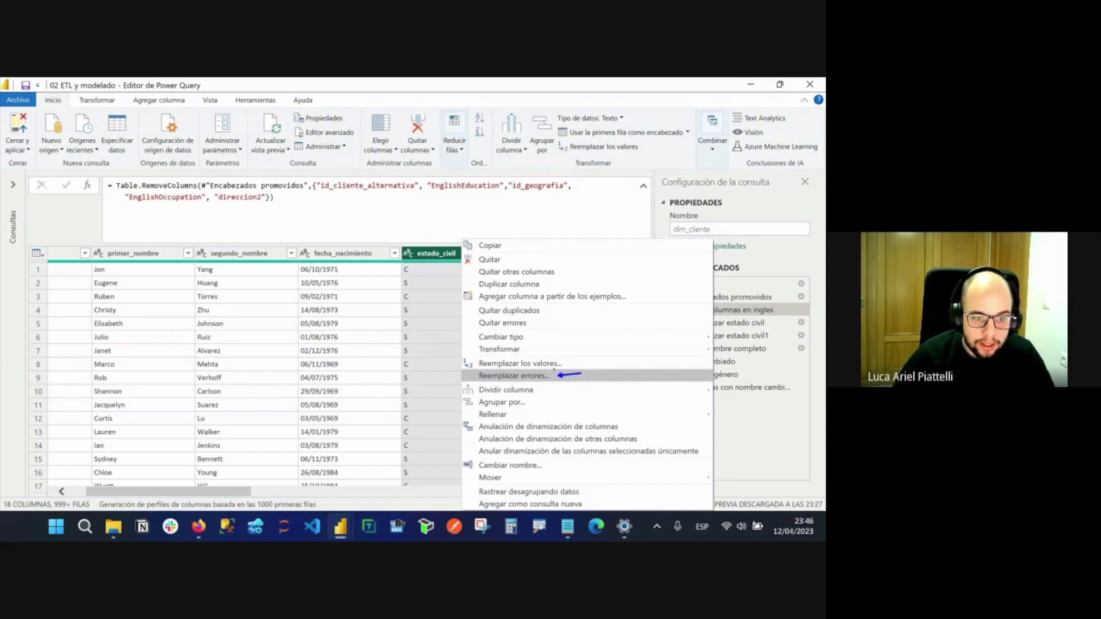
key(Escape)
right_click(459, 258)
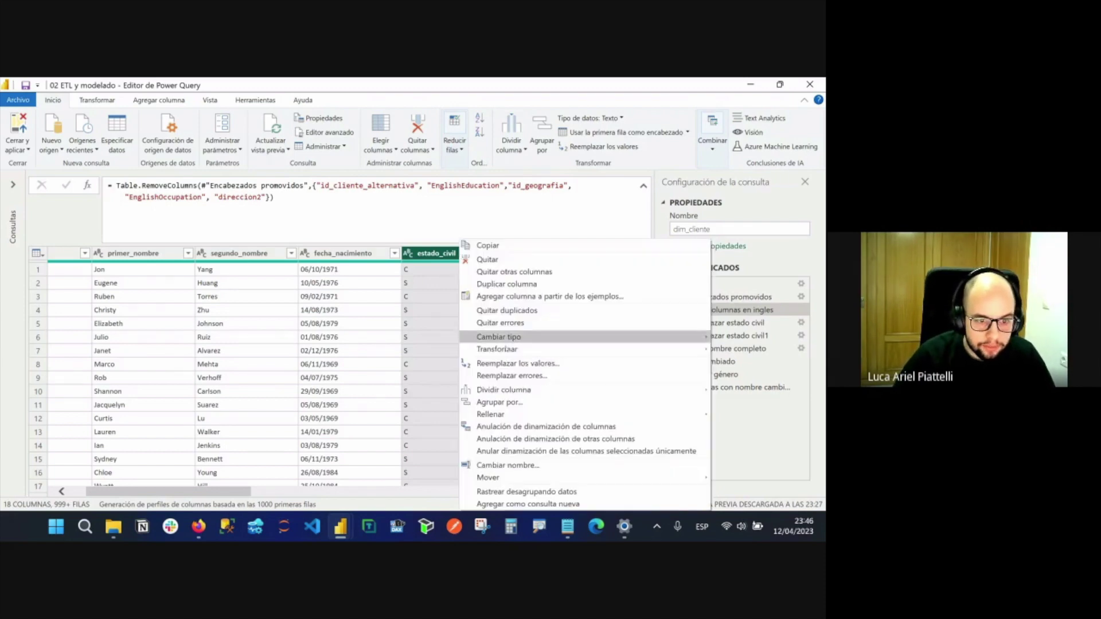
click(566, 369)
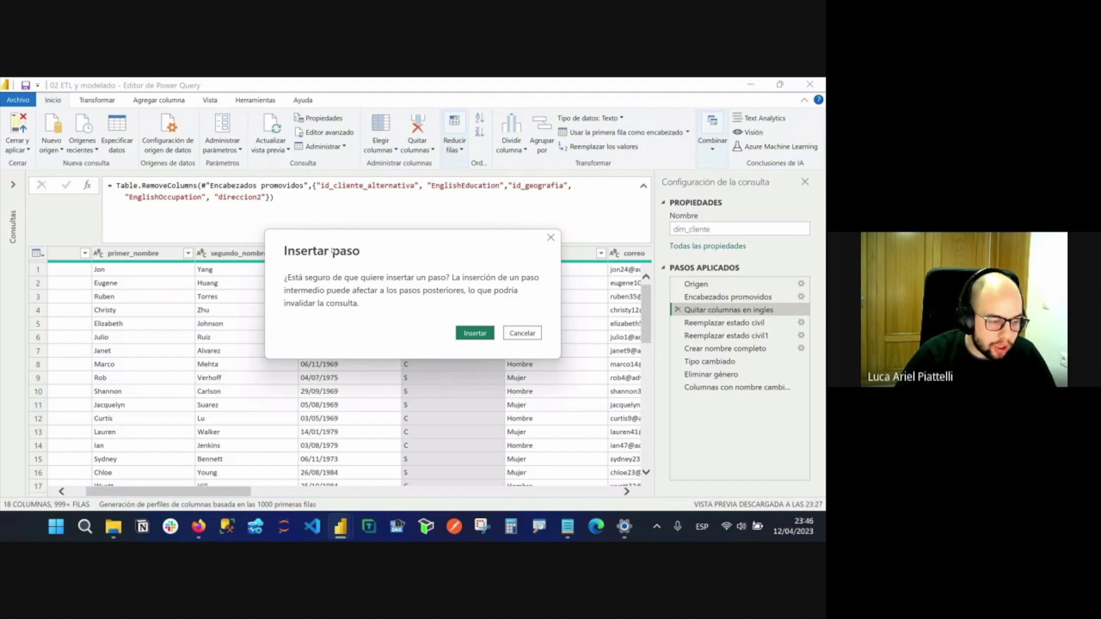
mouse_move(264, 229)
mouse_down()
mouse_move(615, 351)
mouse_move(562, 359)
mouse_up()
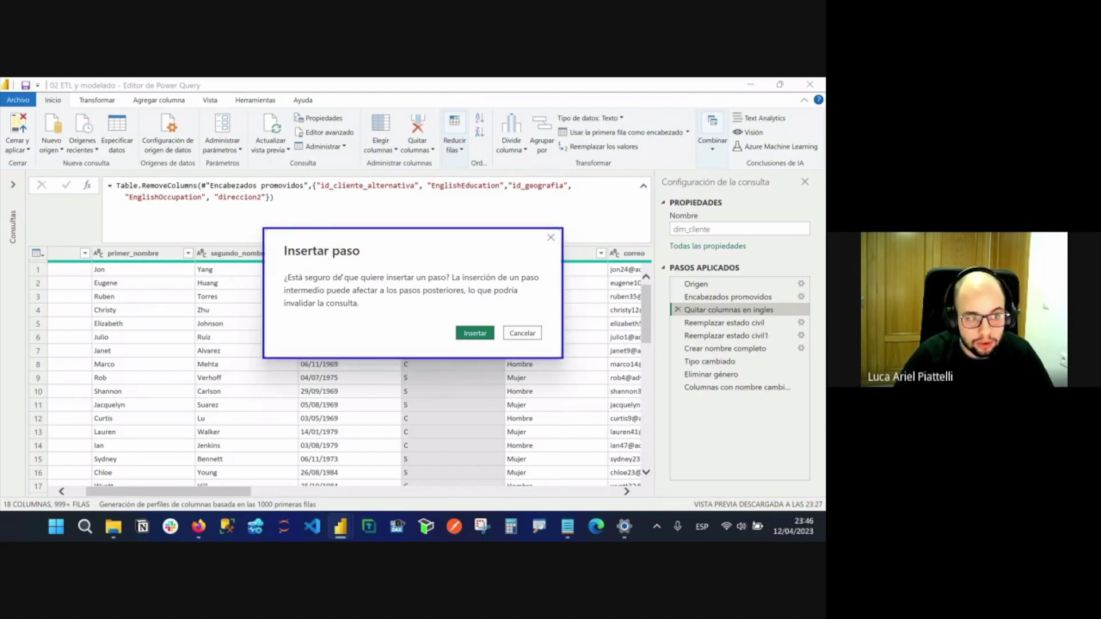
drag(287, 288, 436, 283)
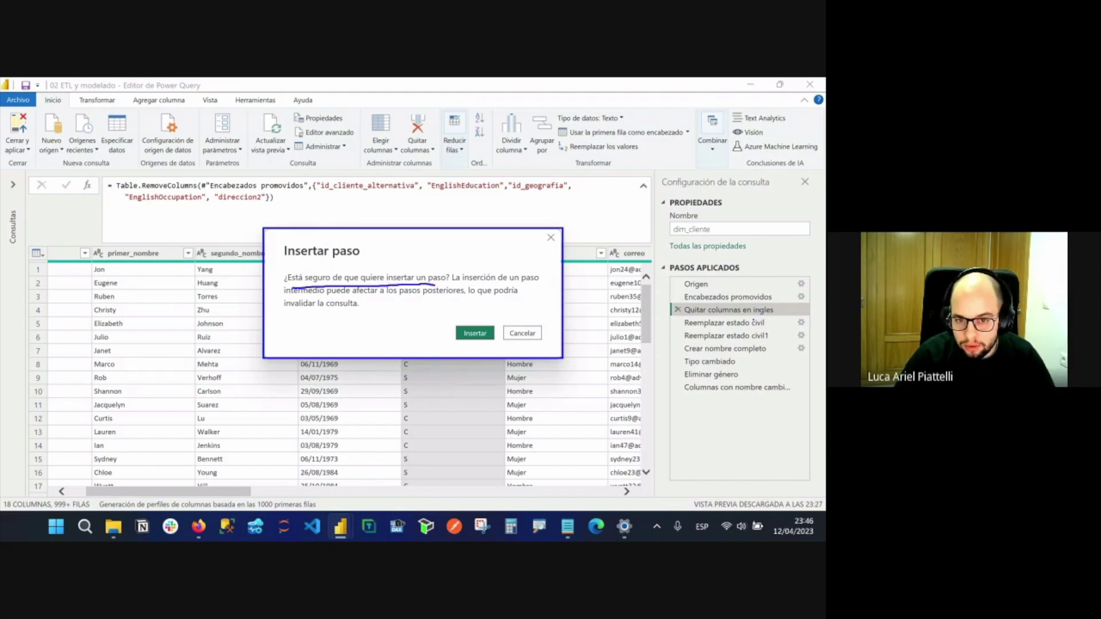
mouse_move(771, 318)
mouse_down()
mouse_move(781, 319)
mouse_move(771, 318)
mouse_up()
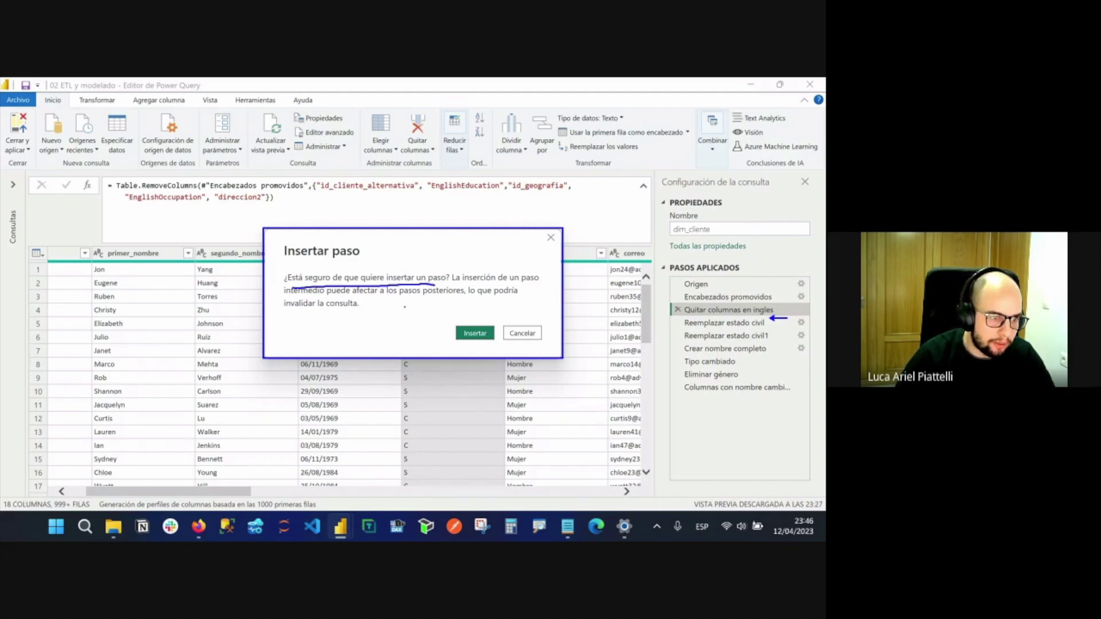
key(Escape)
click(475, 333)
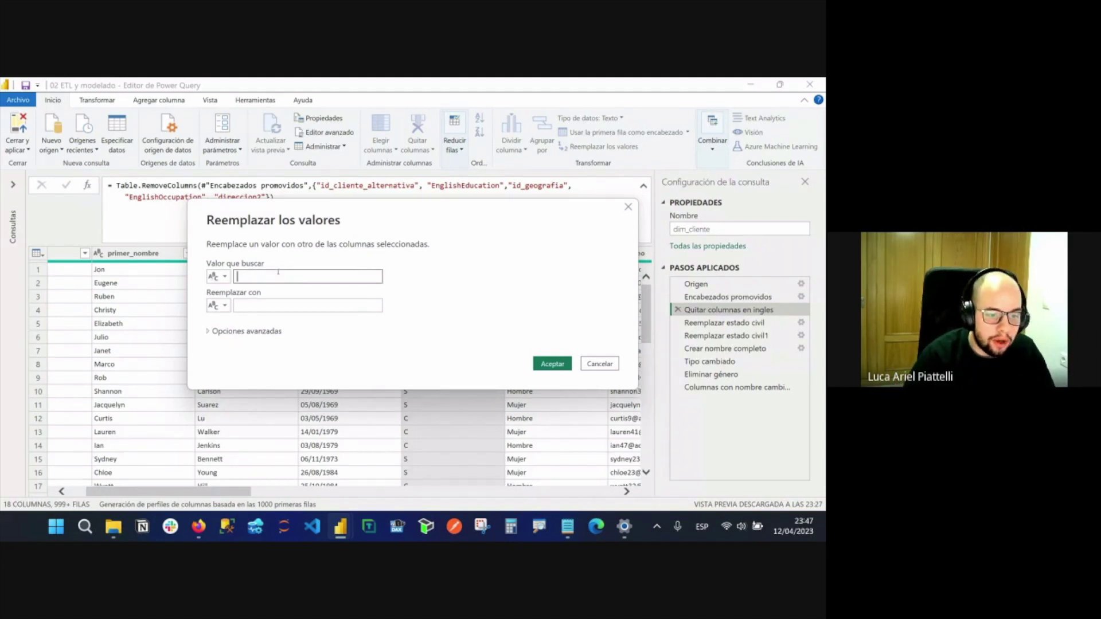
Set the replacement to look for C and substitute Casado.
text(C)
click(267, 305)
text(Casado)
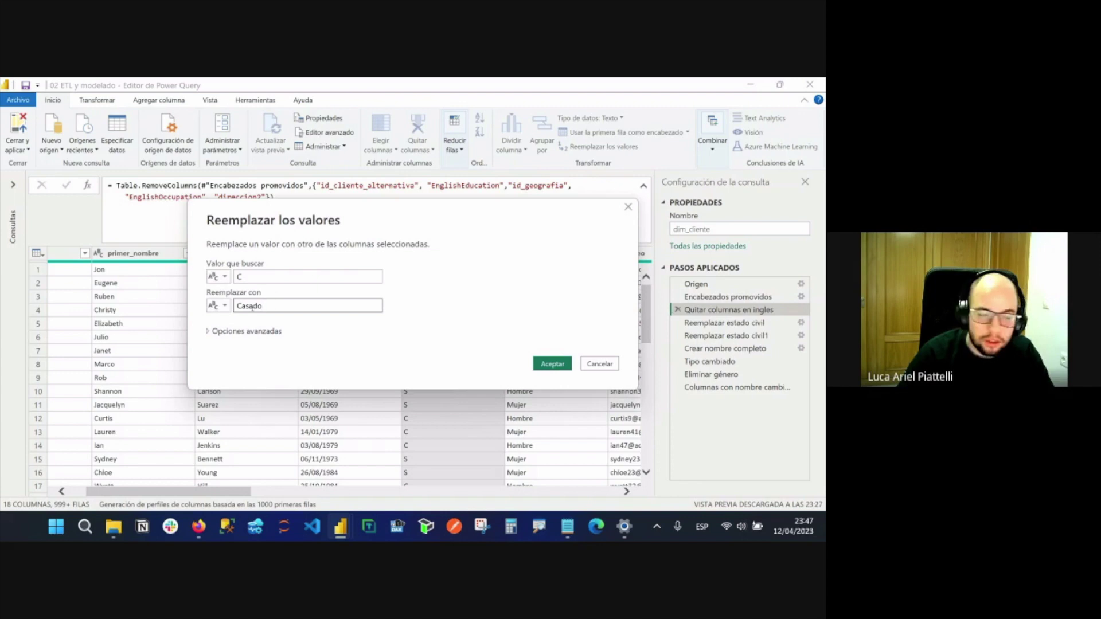
Explore the value-type choices and the advanced whole-cell and special-character options of the replacement, and cancel it without applying.
click(221, 276)
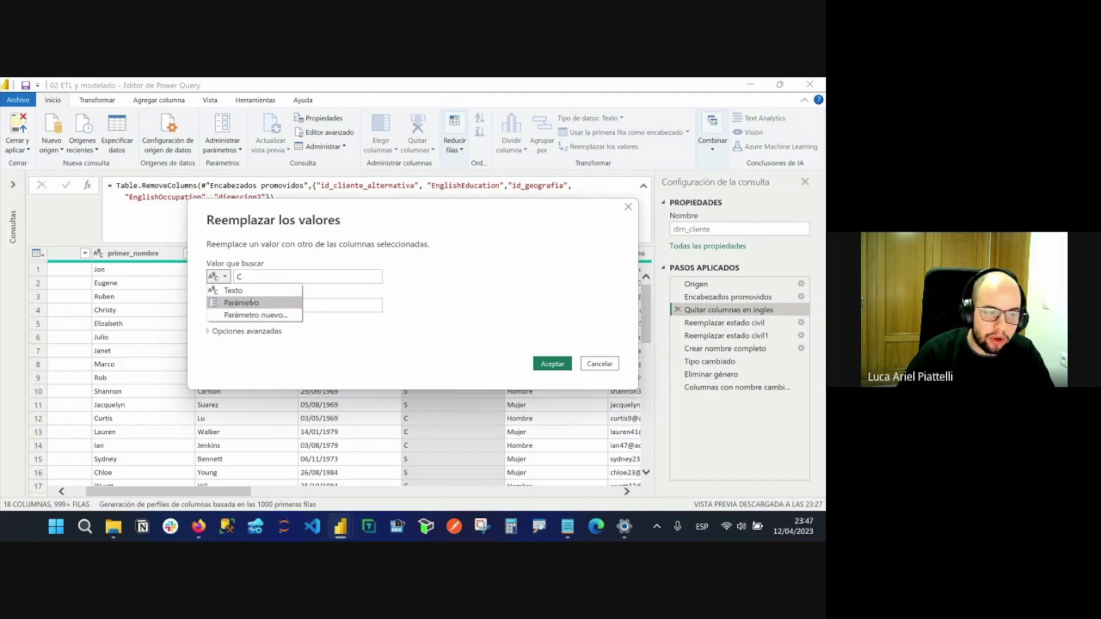
click(440, 303)
click(218, 306)
click(430, 337)
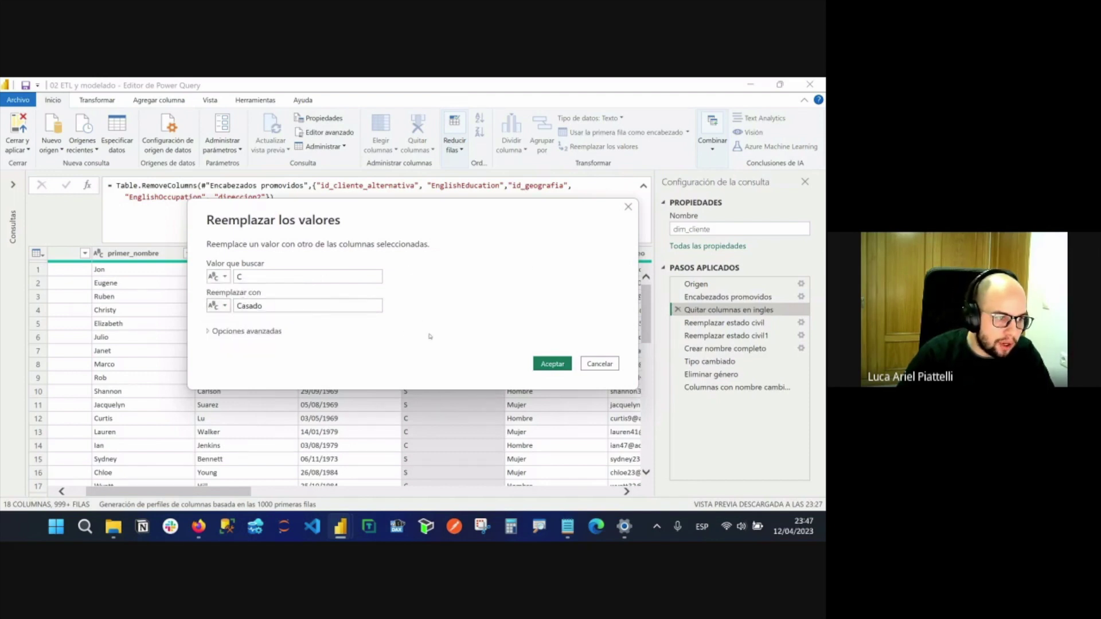
click(279, 332)
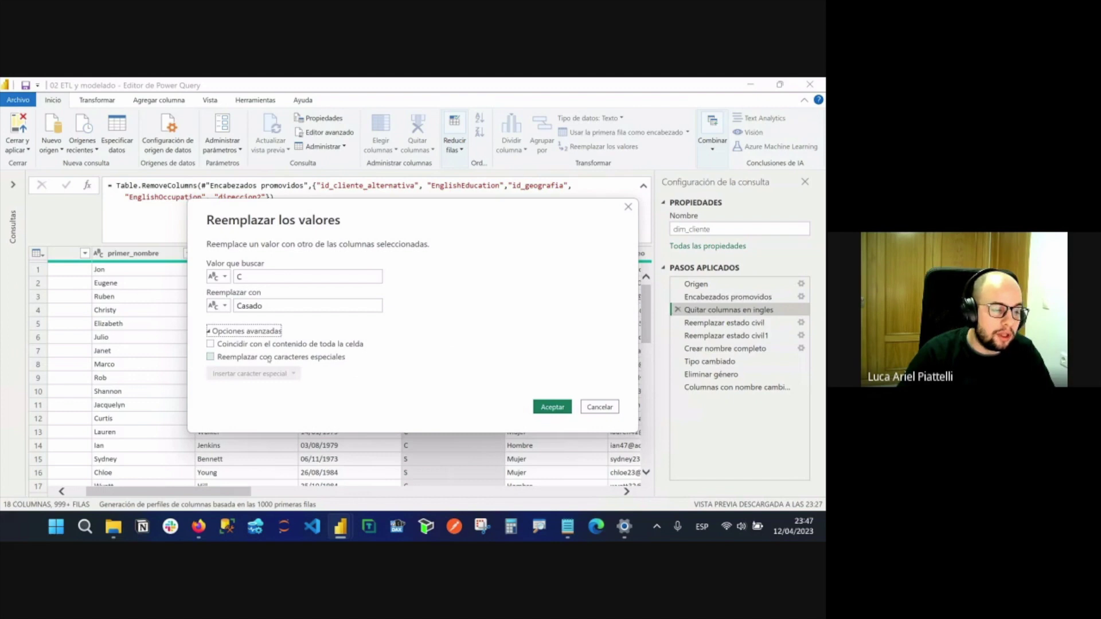
click(243, 345)
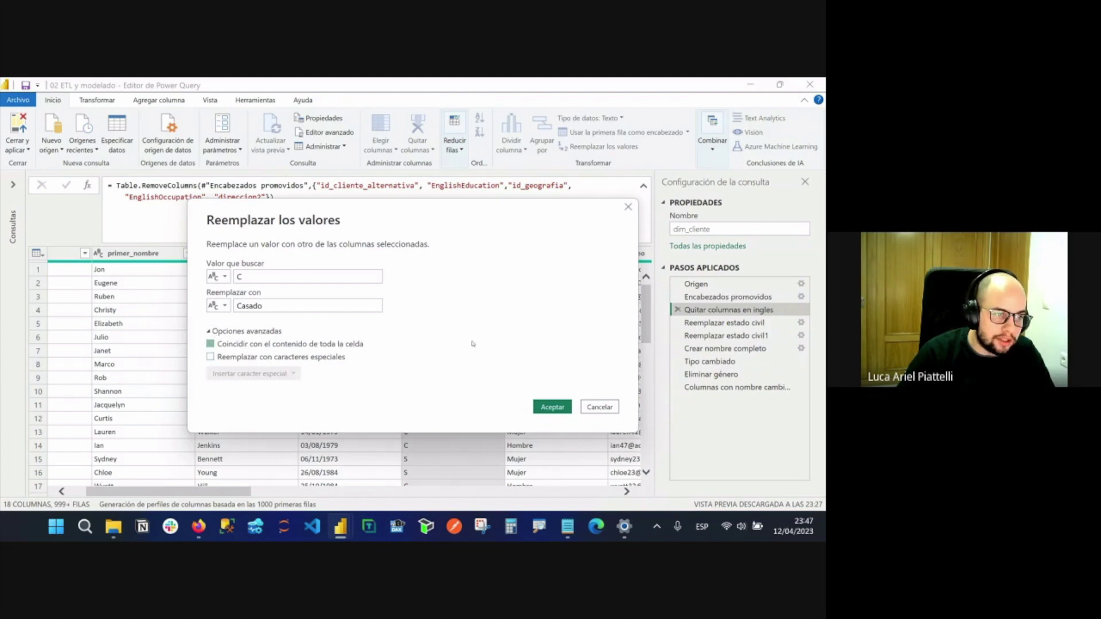
key(space)
click(258, 278)
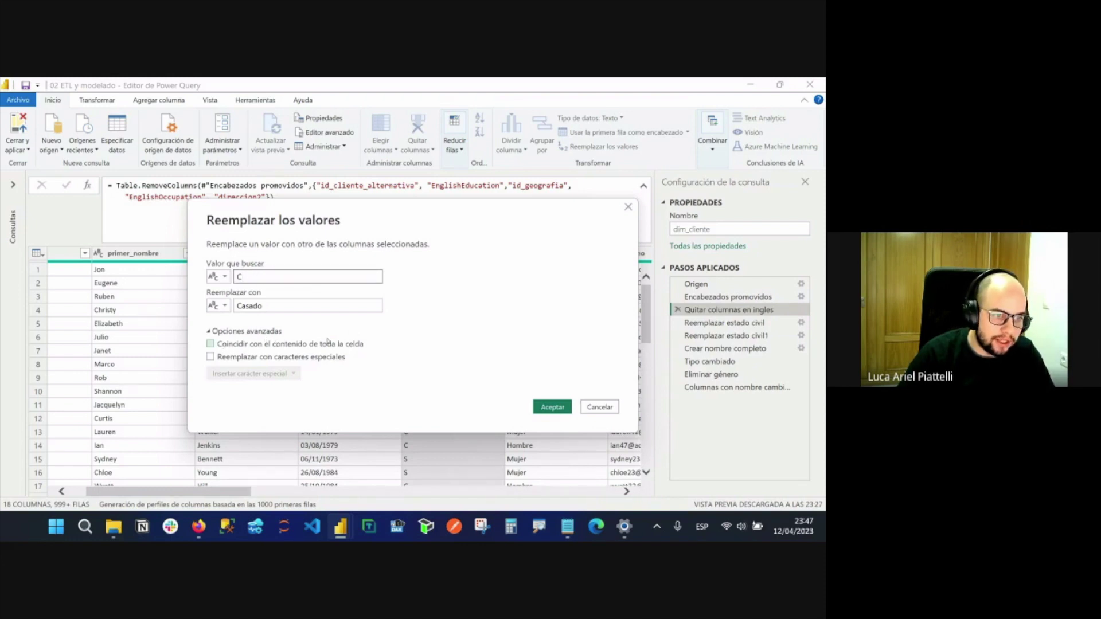
key(ctrl+a)
click(344, 358)
key(space)
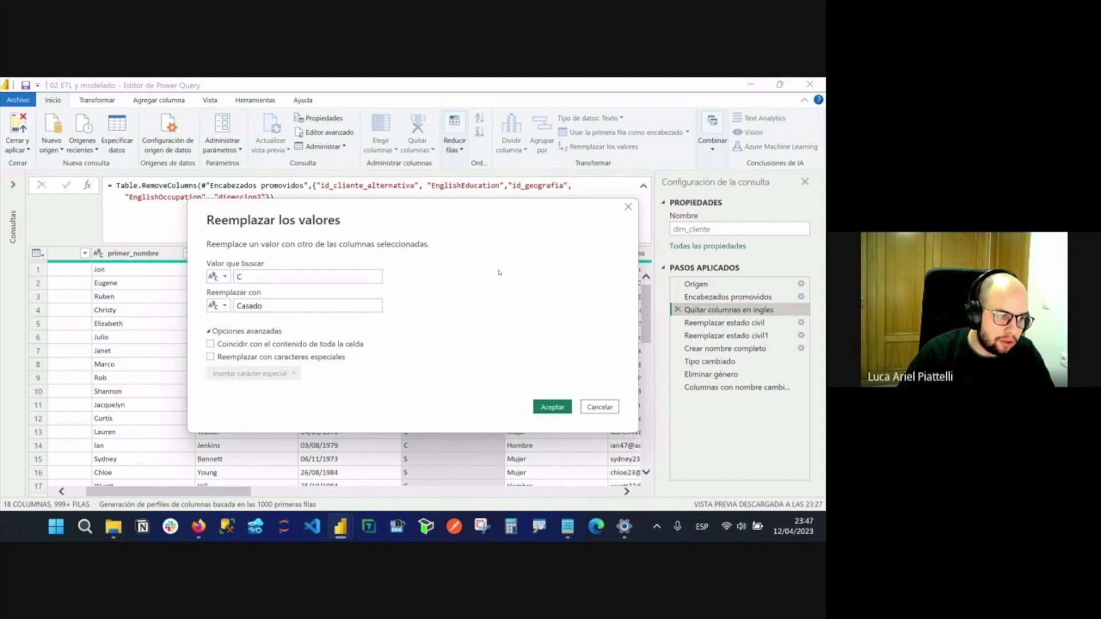
key(Escape)
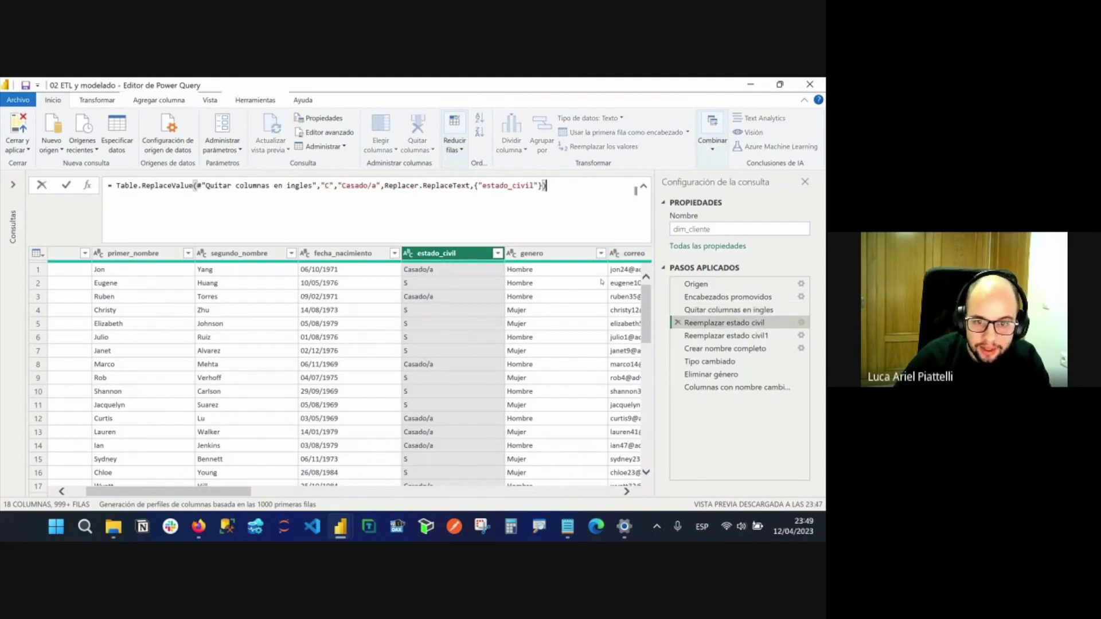
Show the Reemplazar estado civil1 step and examine the search and replacement values in its formula.
click(745, 337)
click(318, 185)
double_click(349, 185)
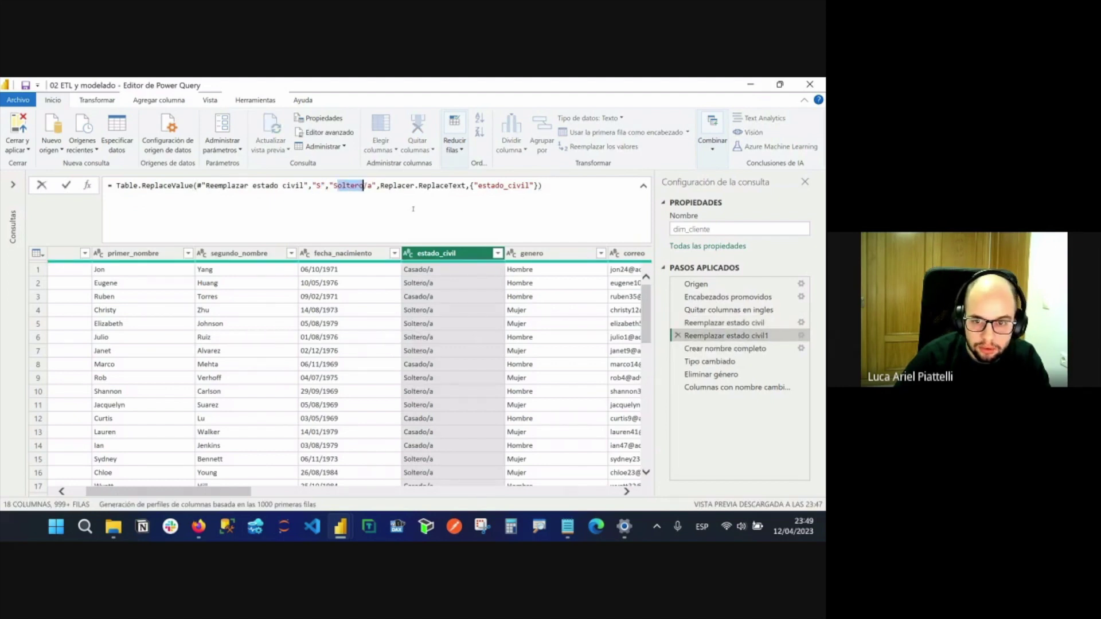
click(765, 413)
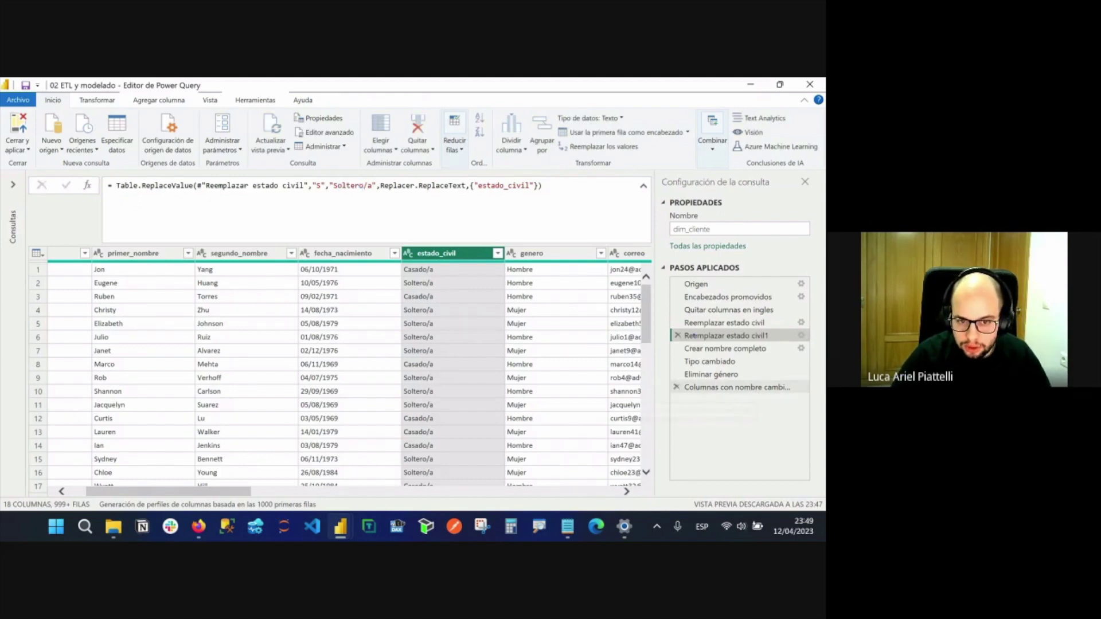
Open the settings of the Reemplazar estado civil1 step, try Z as the value to find, restore S and cancel the edit.
mouse_move(670, 325)
mouse_down()
mouse_move(629, 323)
mouse_move(614, 289)
mouse_move(660, 301)
mouse_move(661, 291)
mouse_up()
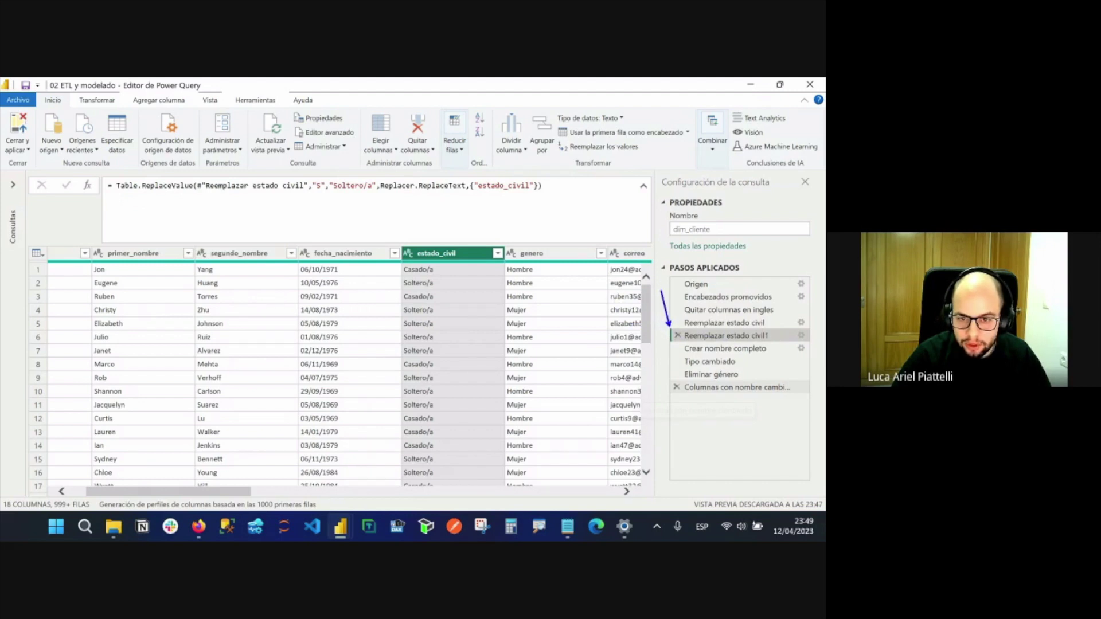
drag(790, 329, 812, 342)
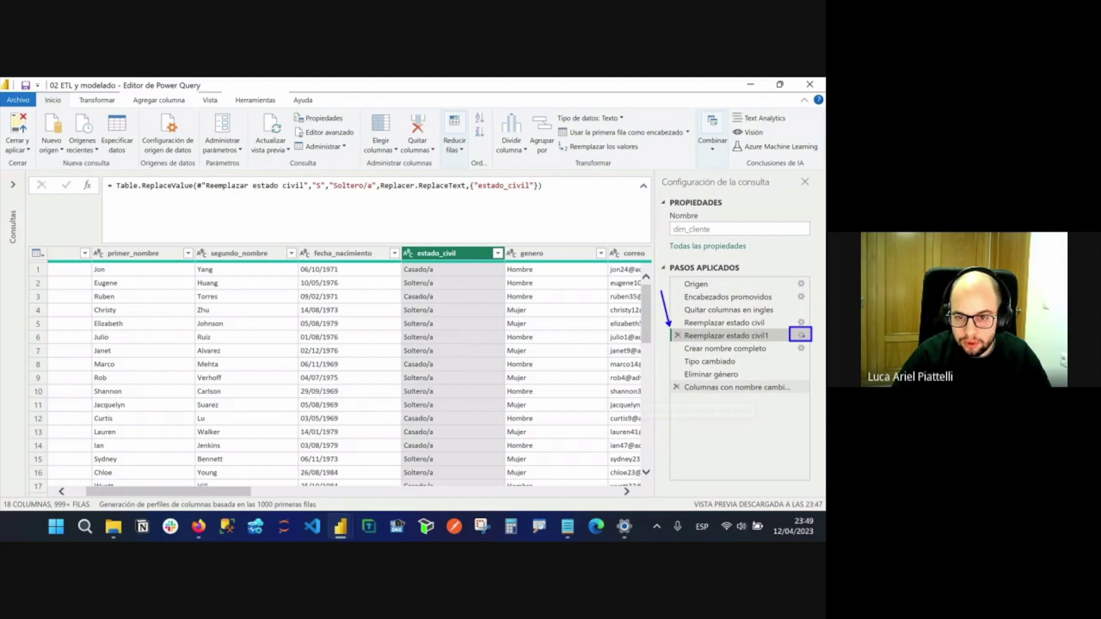
key(Escape)
click(802, 336)
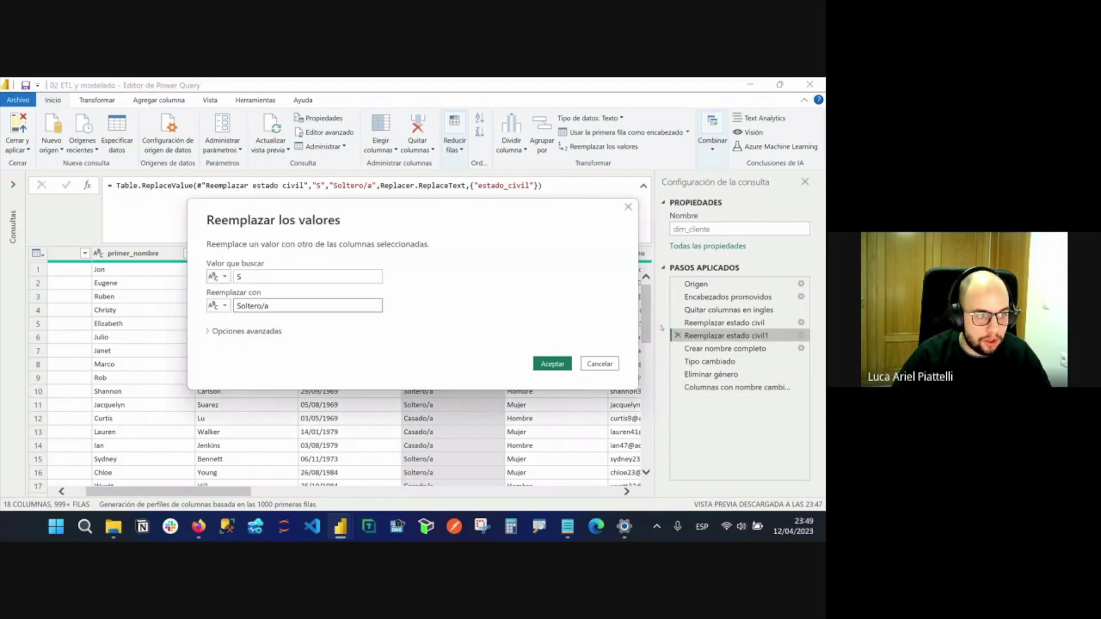
click(260, 277)
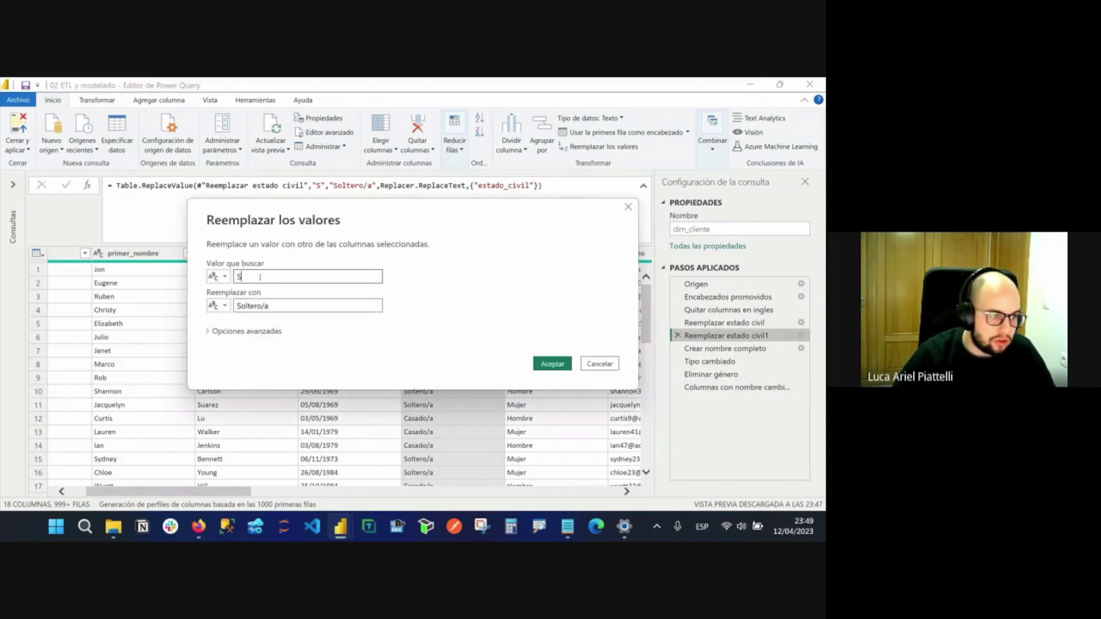
key(BackSpace)
text(Z)
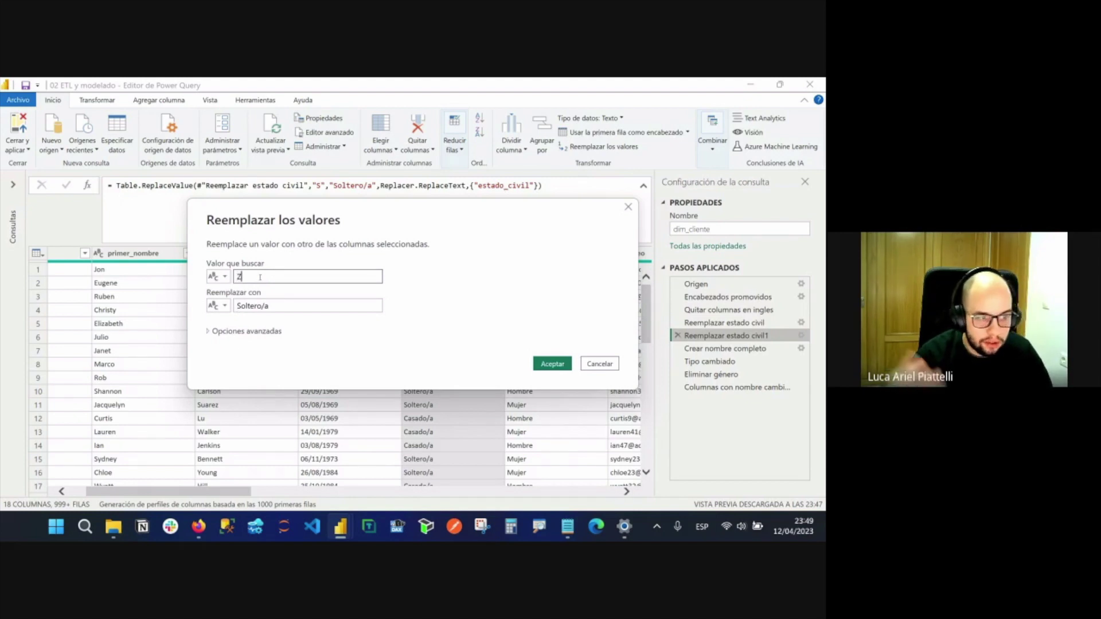
key(BackSpace)
text(S)
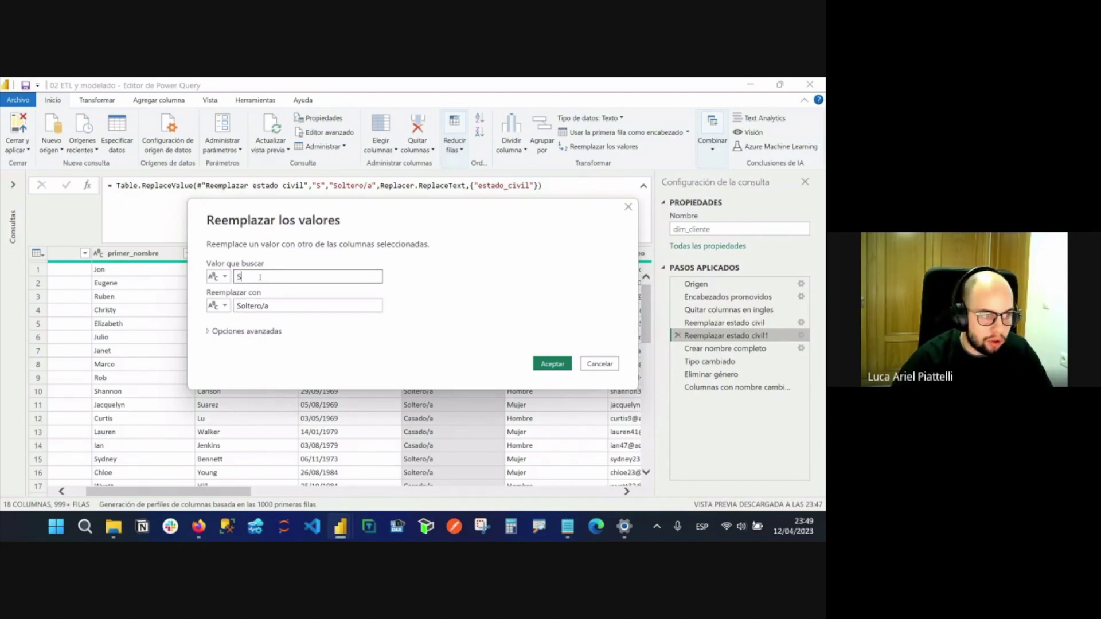
key(Escape)
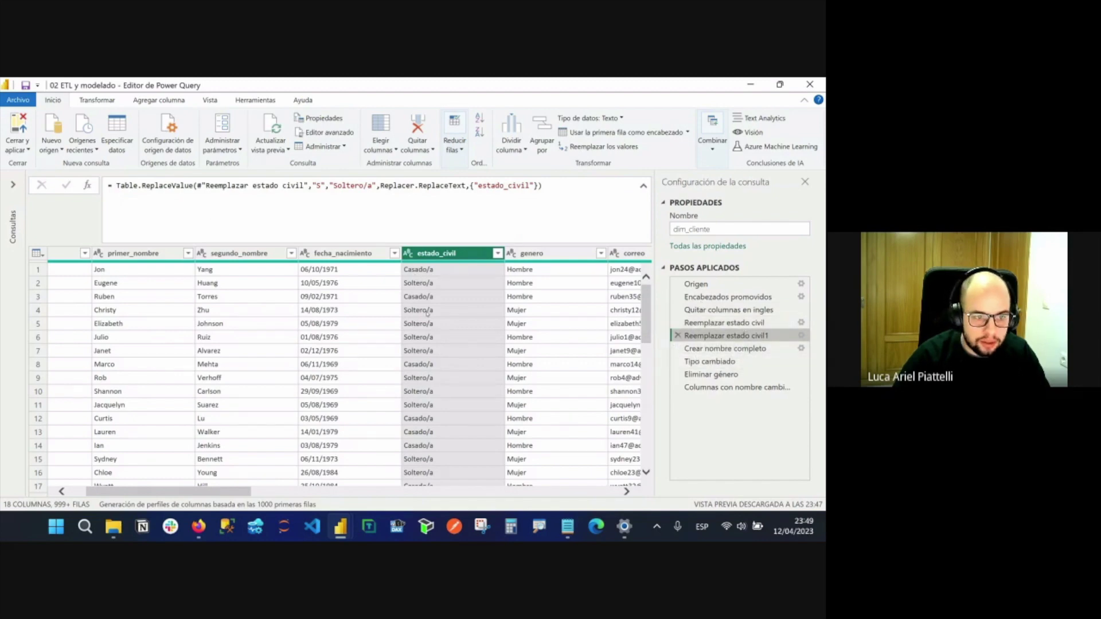
Show the Crear nombre completo step and look across its columns up to distancia_tienda_mas_cercana.
click(431, 270)
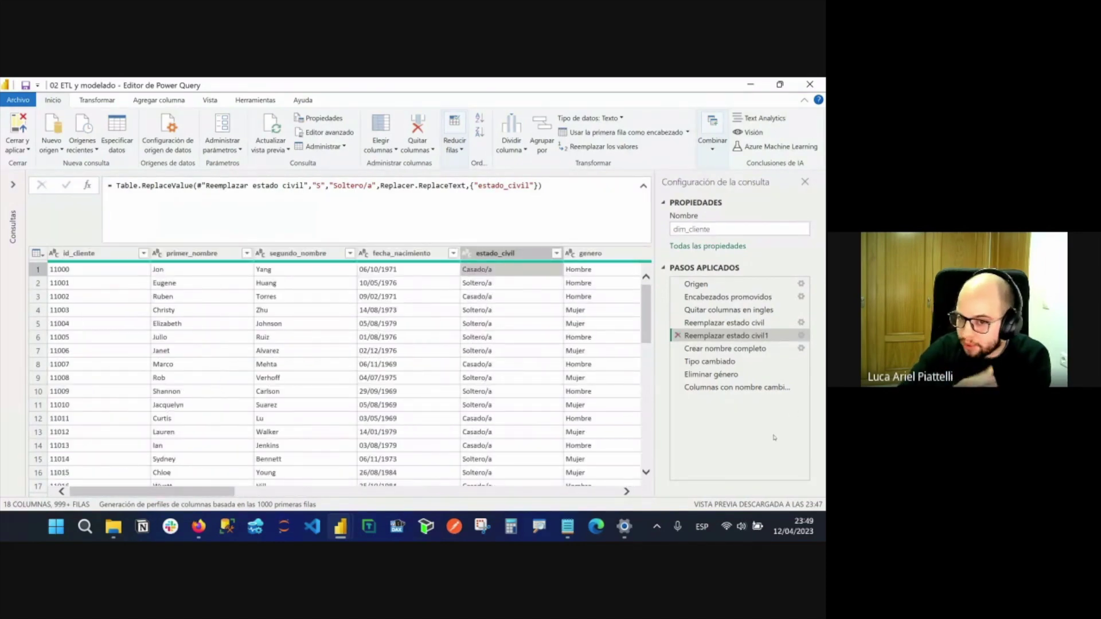
click(716, 349)
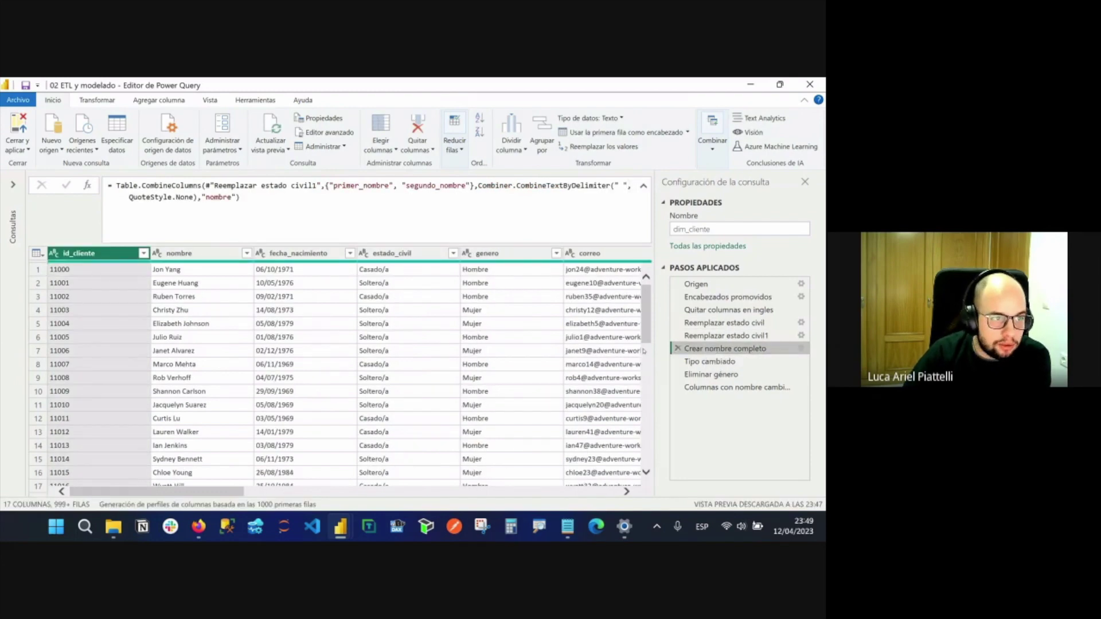
drag(200, 492, 613, 497)
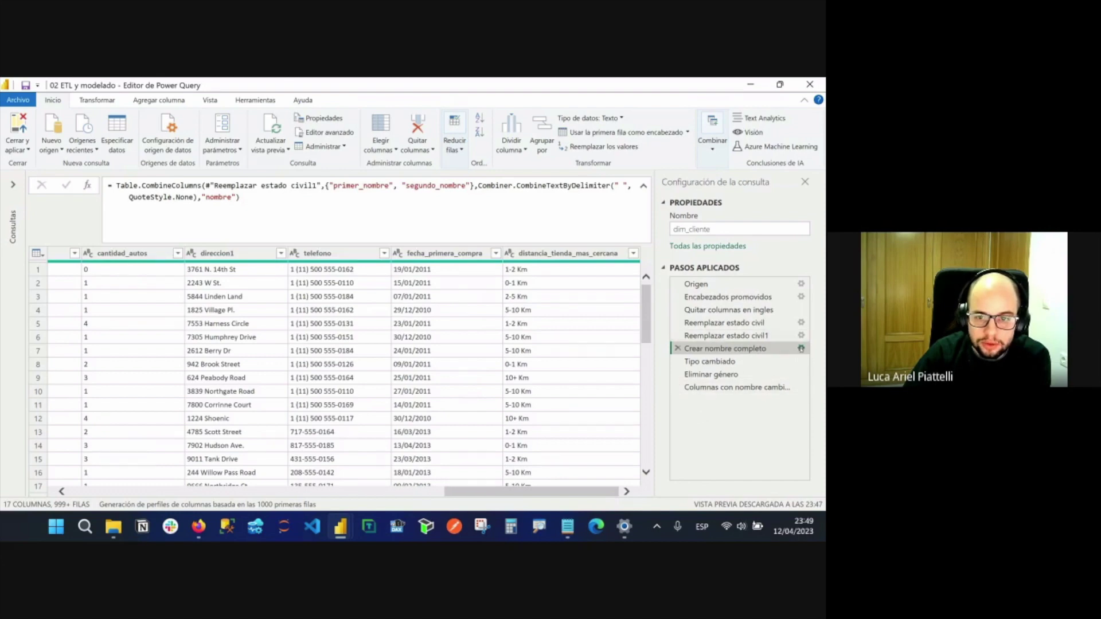
Examine the separator and new column name in the Crear nombre completo settings, cancel, and look across the step's columns.
click(801, 349)
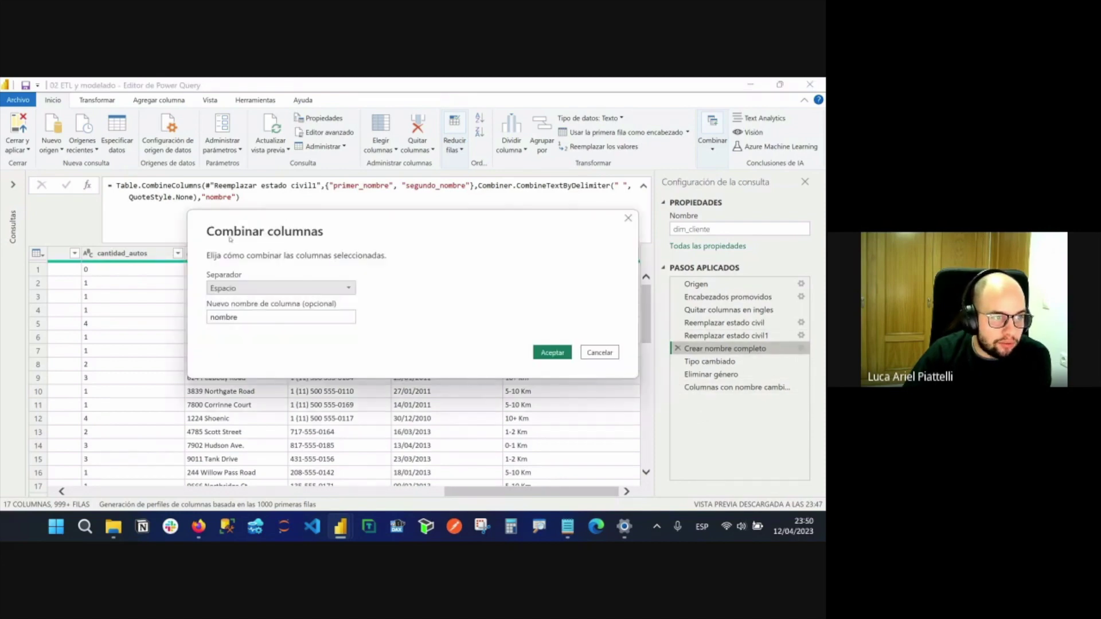
mouse_move(219, 233)
mouse_down()
mouse_move(319, 238)
mouse_move(206, 243)
mouse_up()
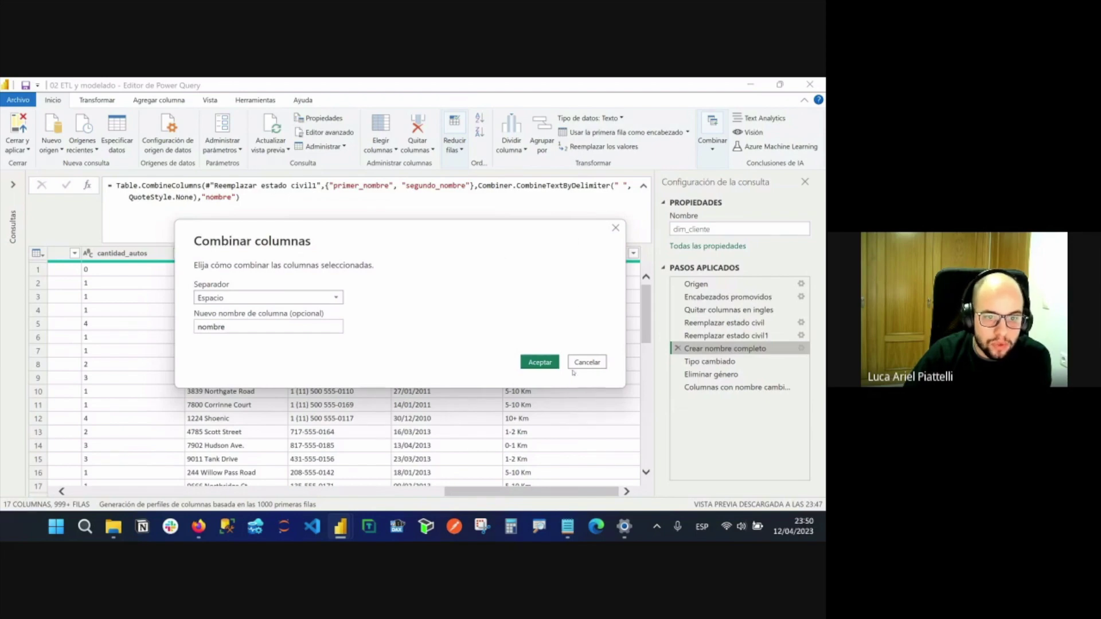
click(594, 362)
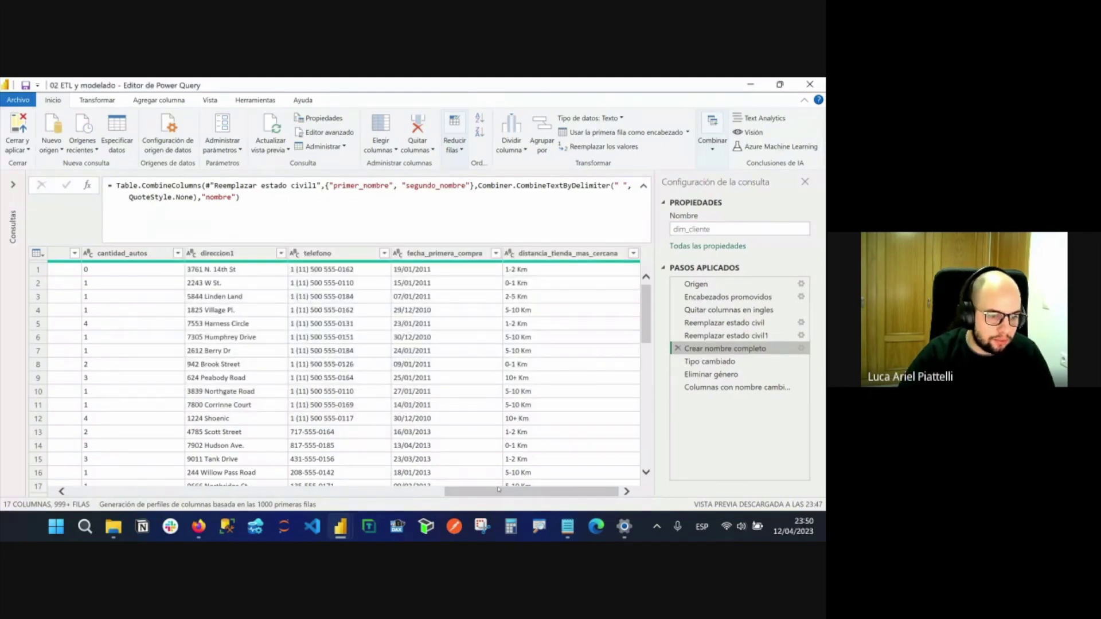
drag(503, 487, 112, 486)
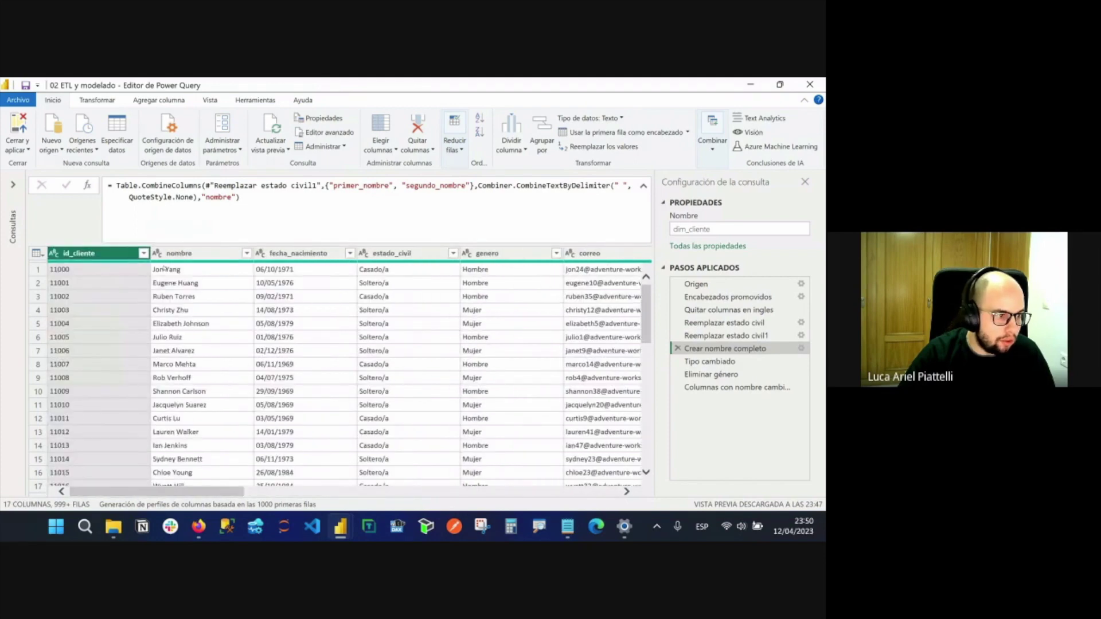
scroll(372, 404, right, 10)
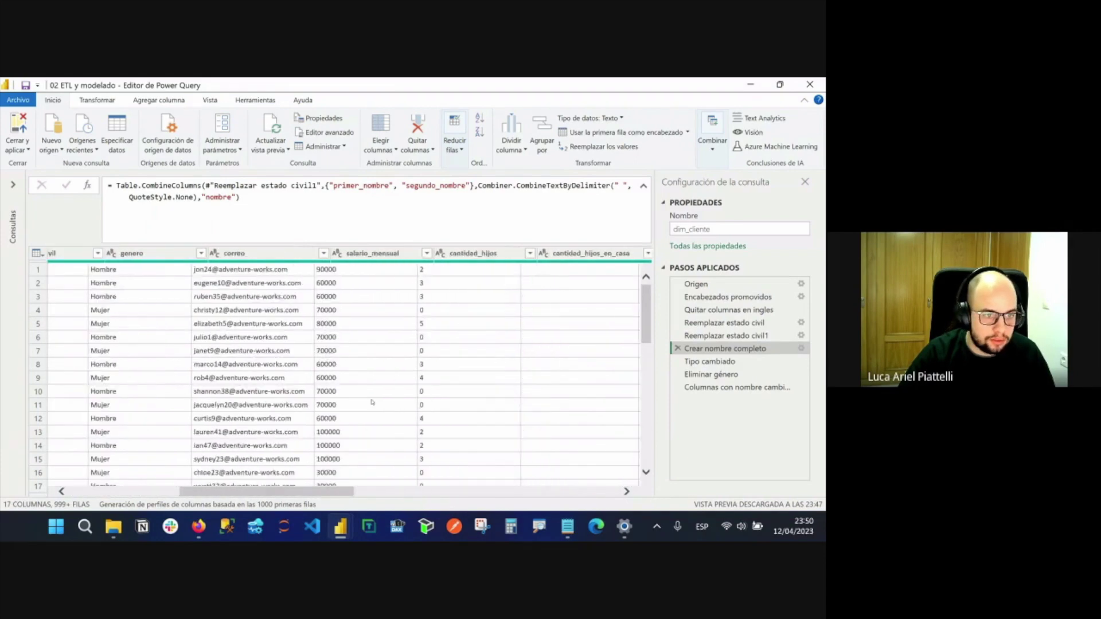
scroll(372, 403, left, 5)
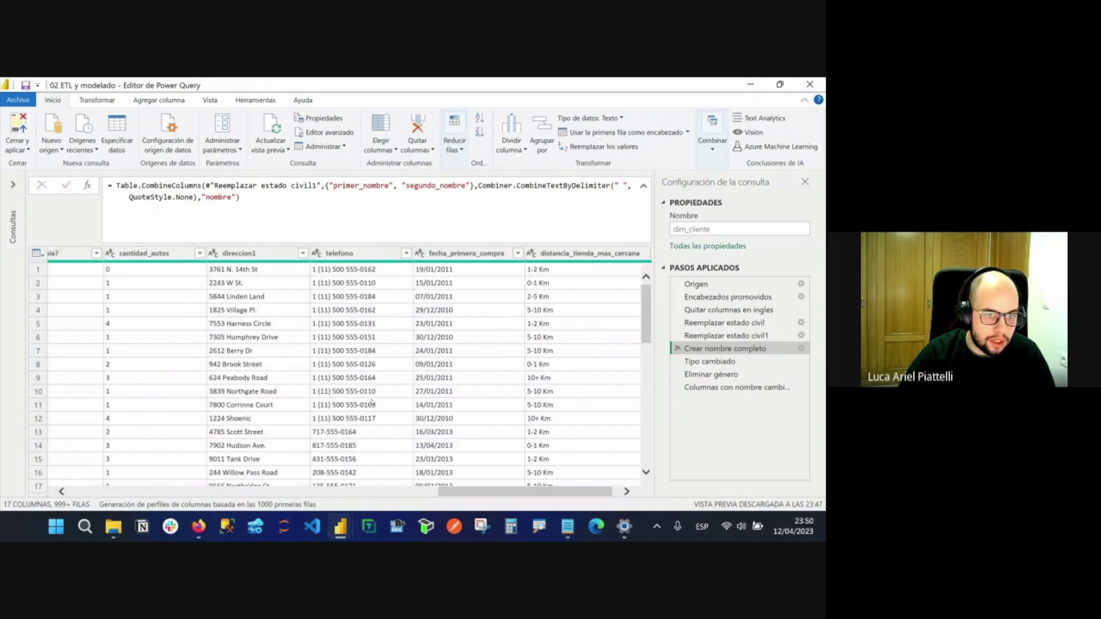
scroll(372, 404, left, 1)
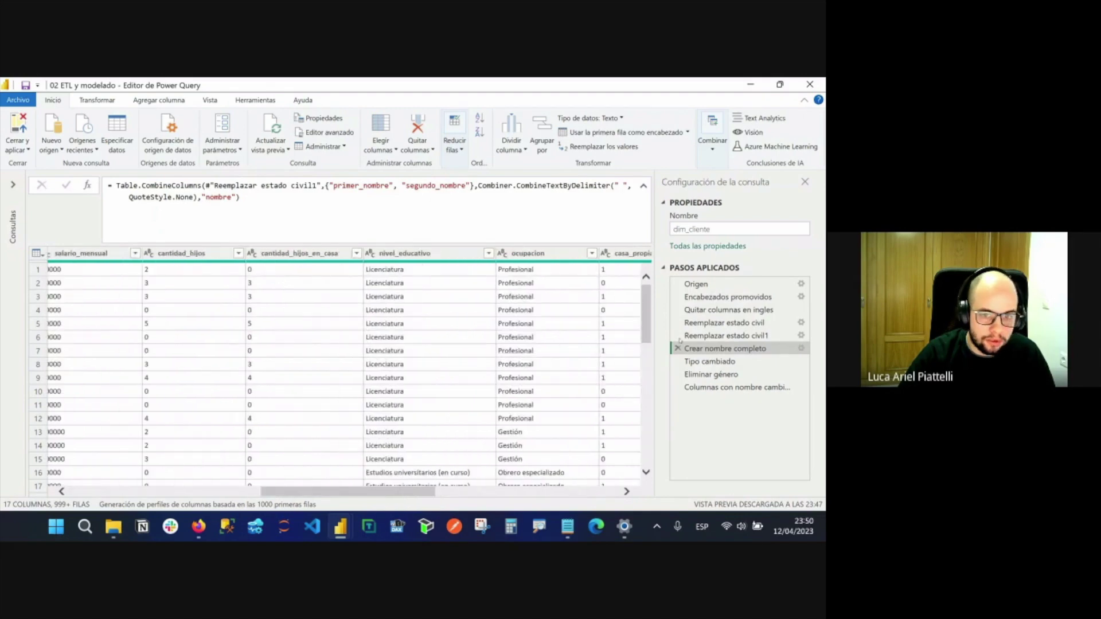
Show the Reemplazar estado civil1 step, select the primer_nombre and segundo_nombre columns together, and view the operations available for combining them.
click(723, 336)
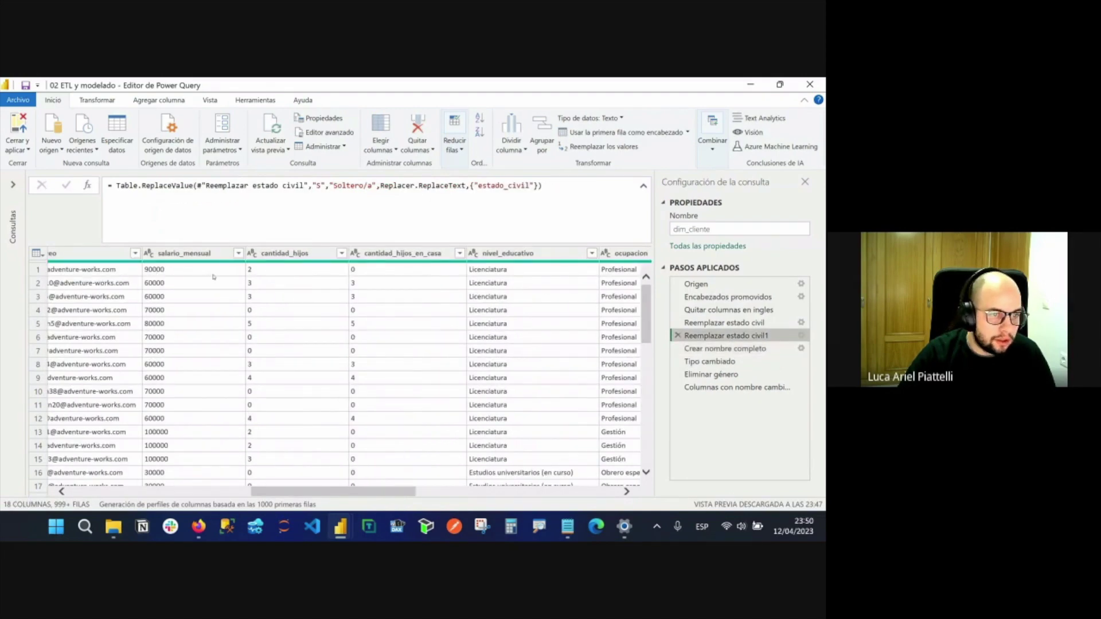
scroll(172, 270, left, 5)
click(206, 254)
key(shift+Right)
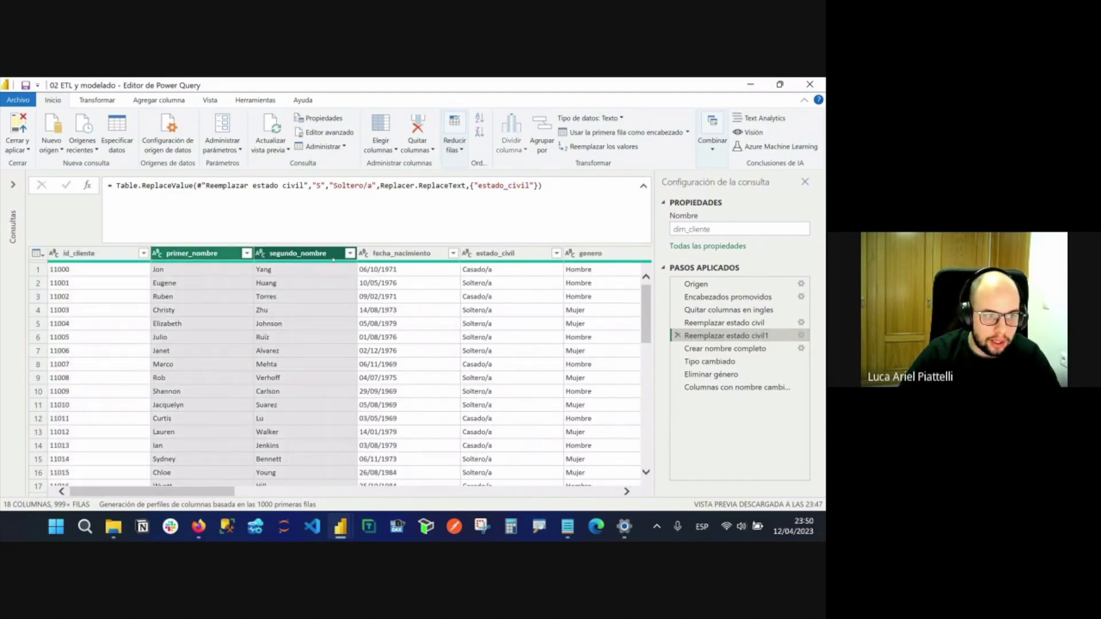
right_click(330, 253)
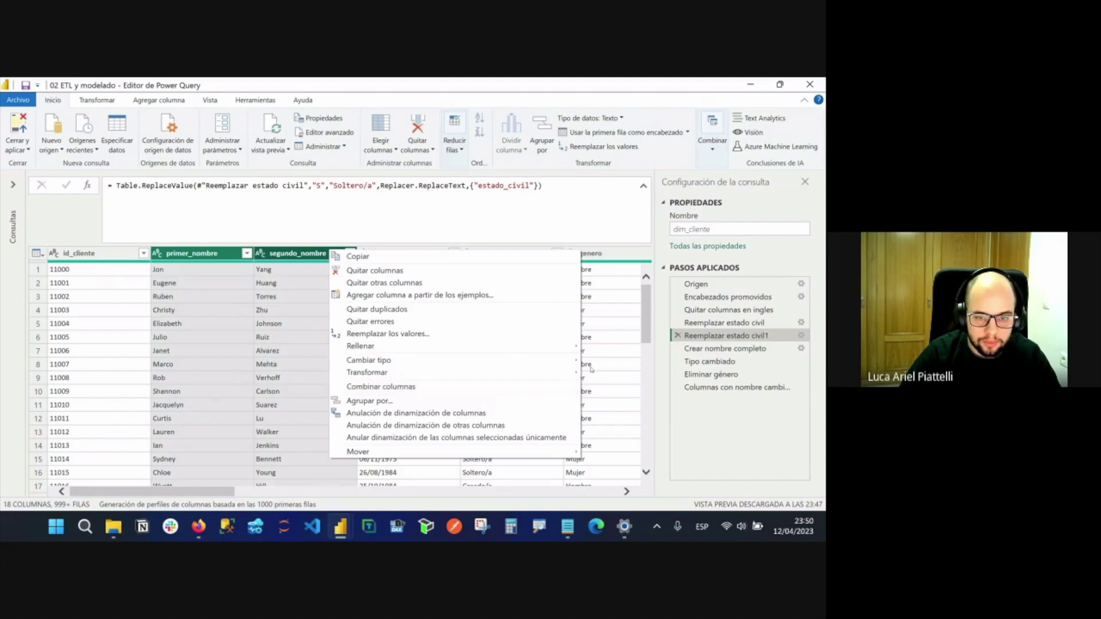
Reopen the Crear nombre completo settings, look through the available separators and the new column name field, and cancel without changes.
double_click(779, 348)
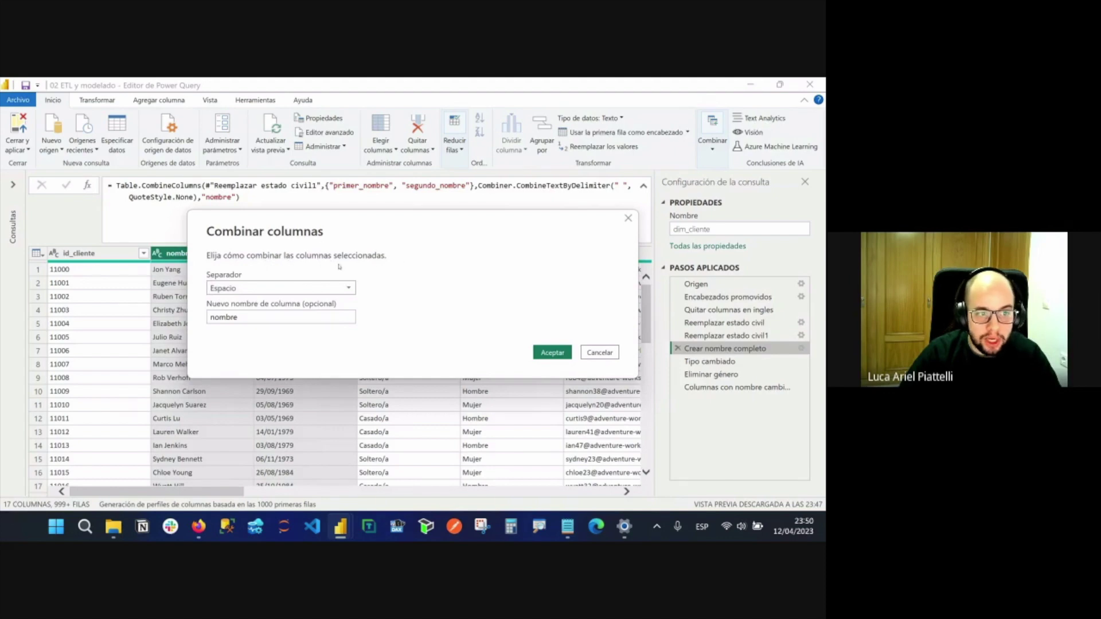
drag(298, 220, 256, 218)
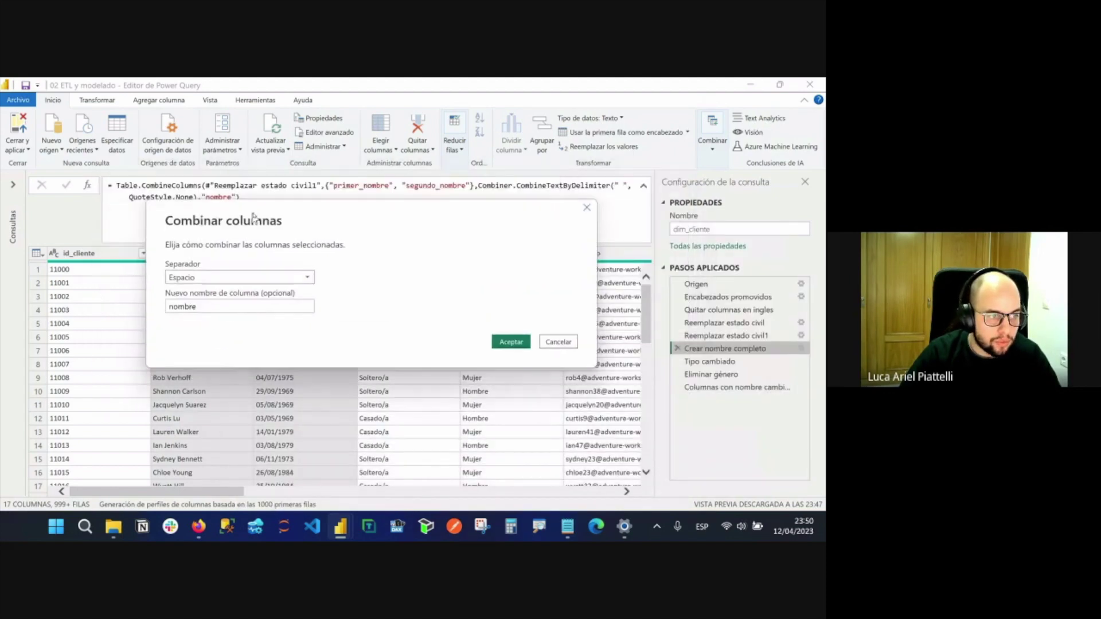
click(224, 276)
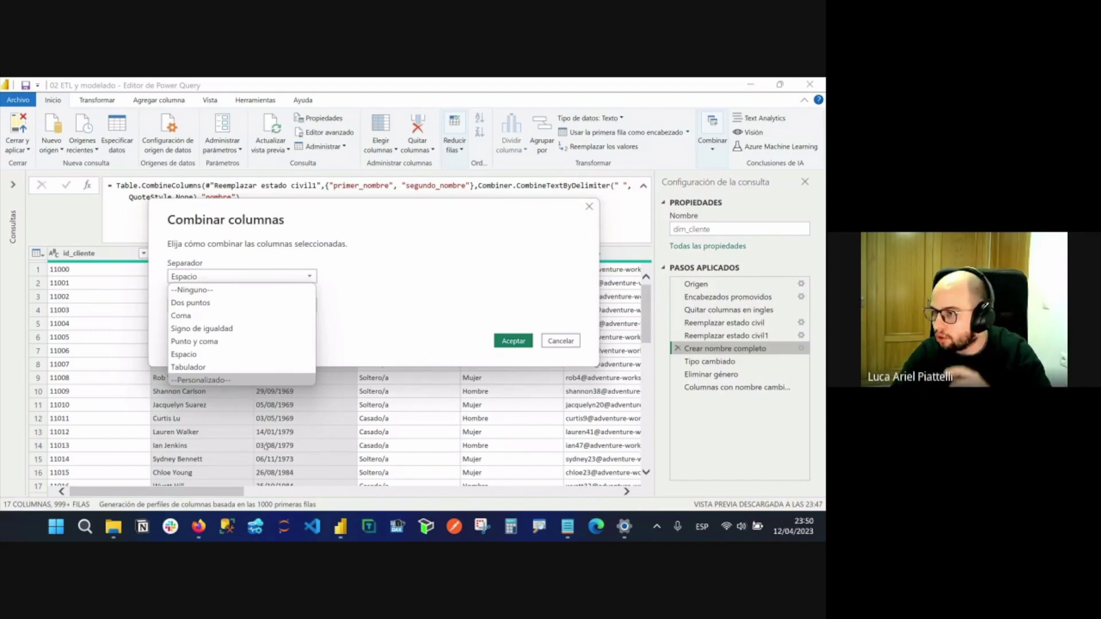
click(419, 287)
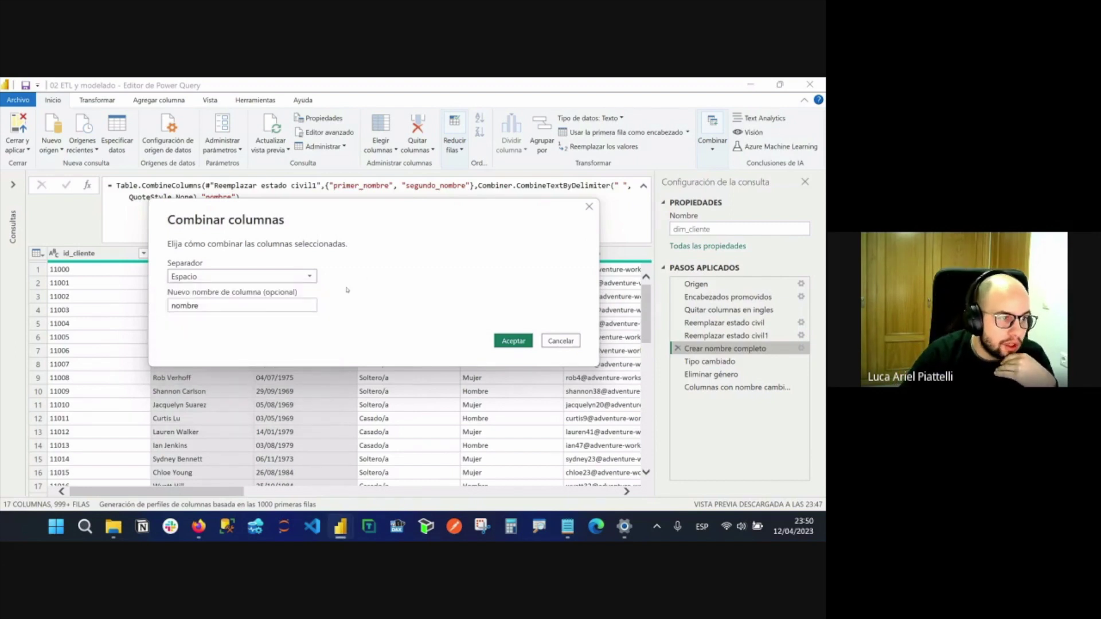
double_click(269, 308)
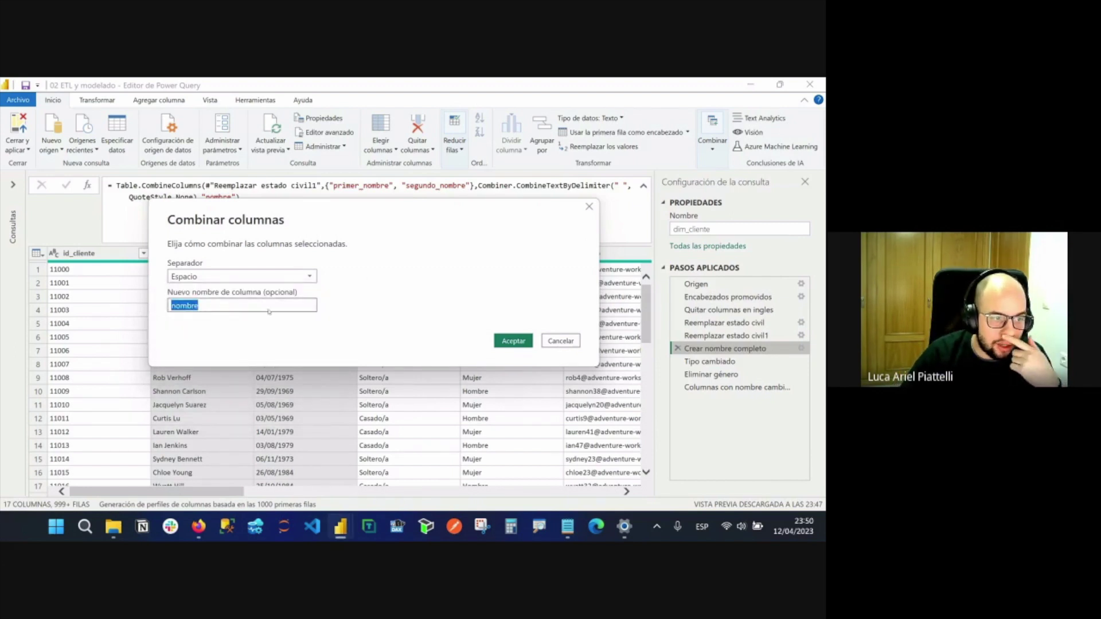
click(240, 303)
double_click(220, 304)
click(573, 346)
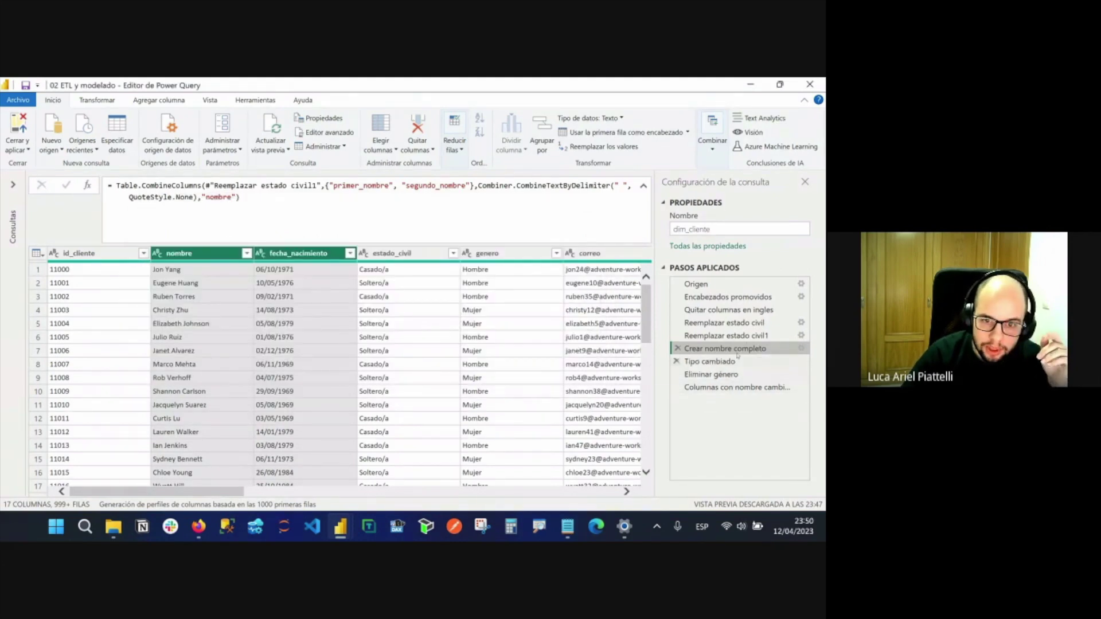
Select the nombre column and point out the data type markers on the headers from nombre to correo.
click(207, 250)
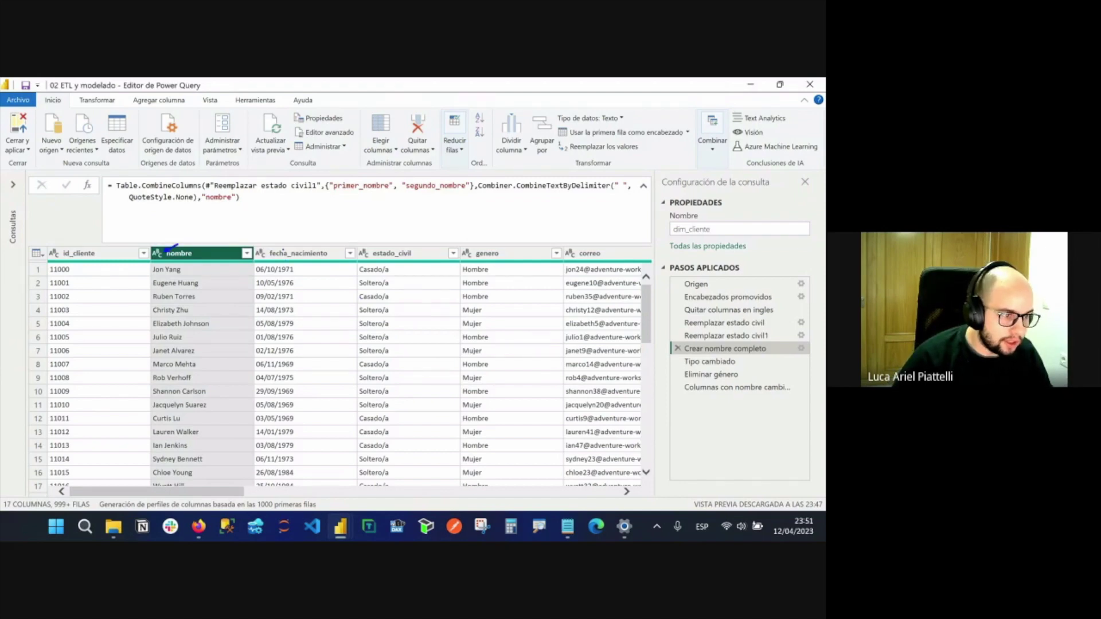
drag(295, 239, 264, 246)
drag(381, 247, 371, 251)
drag(524, 246, 470, 246)
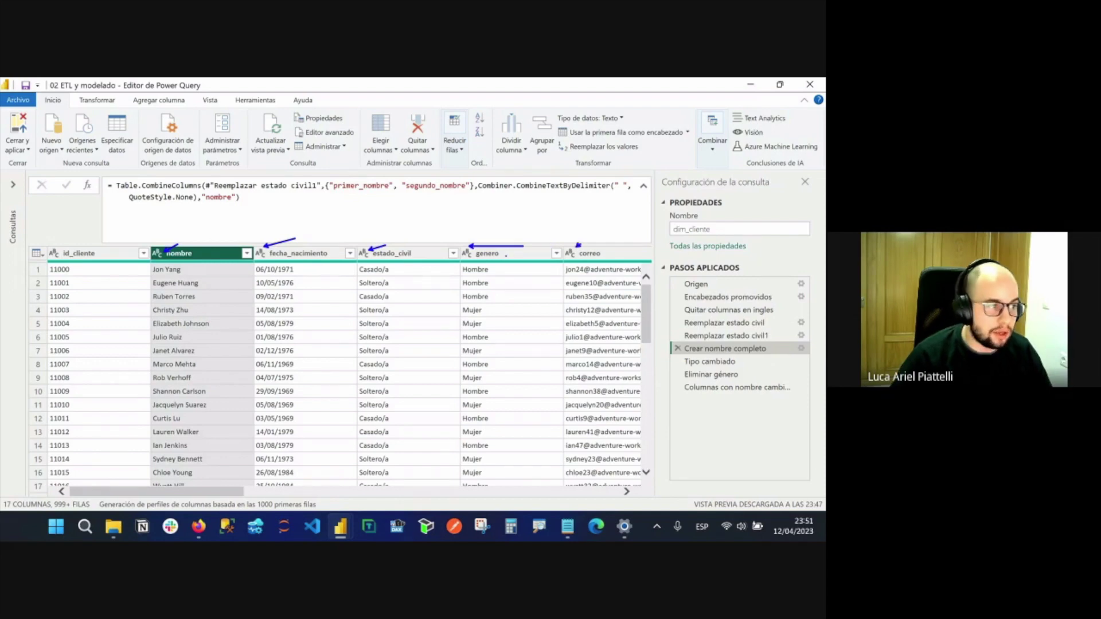
key(Escape)
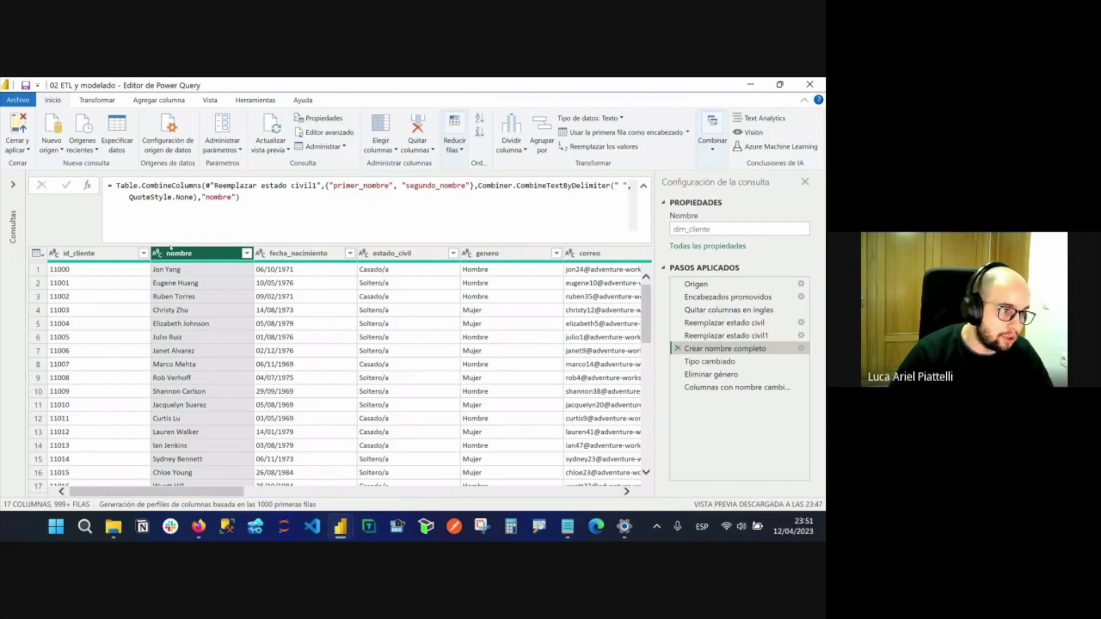
Explore the different places that offer data type choices for the nombre column, leaving its type as it is.
click(160, 256)
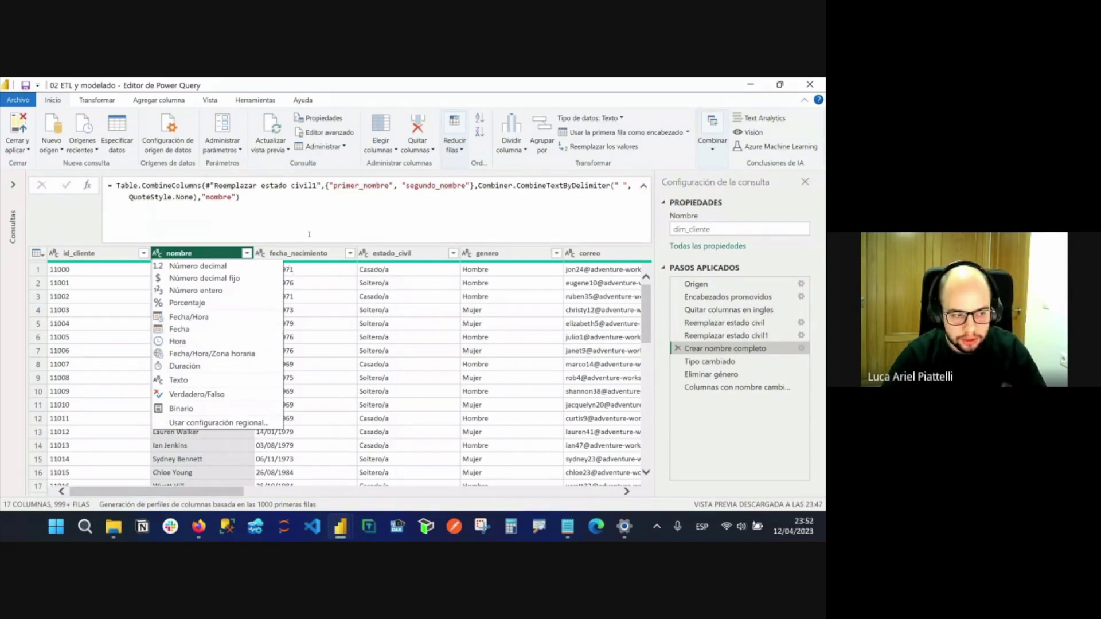
click(204, 254)
right_click(205, 254)
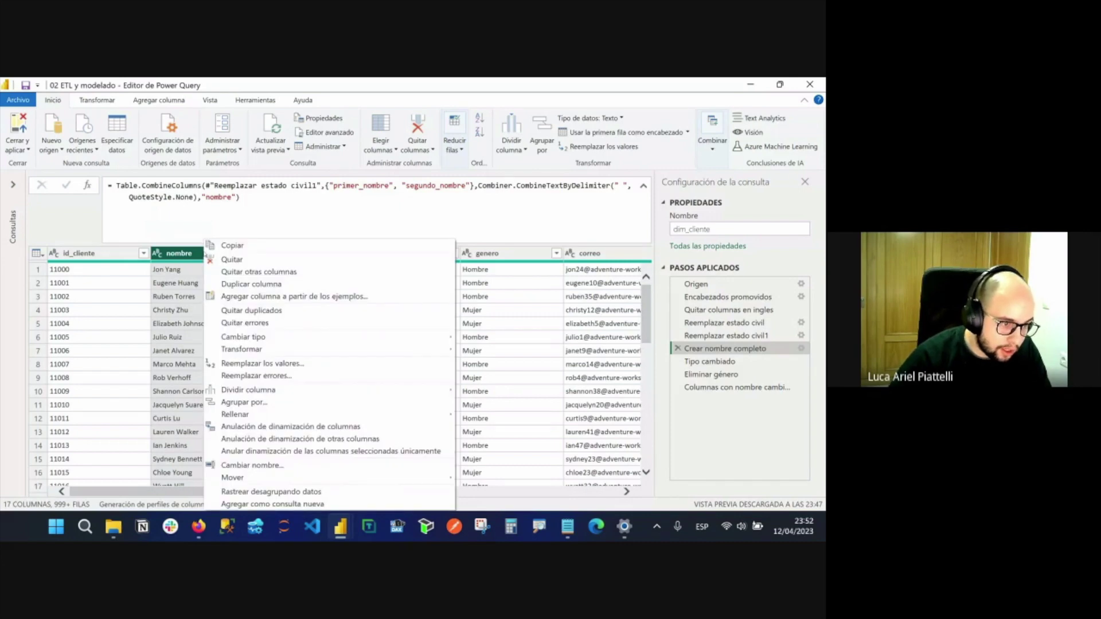
mouse_move(401, 349)
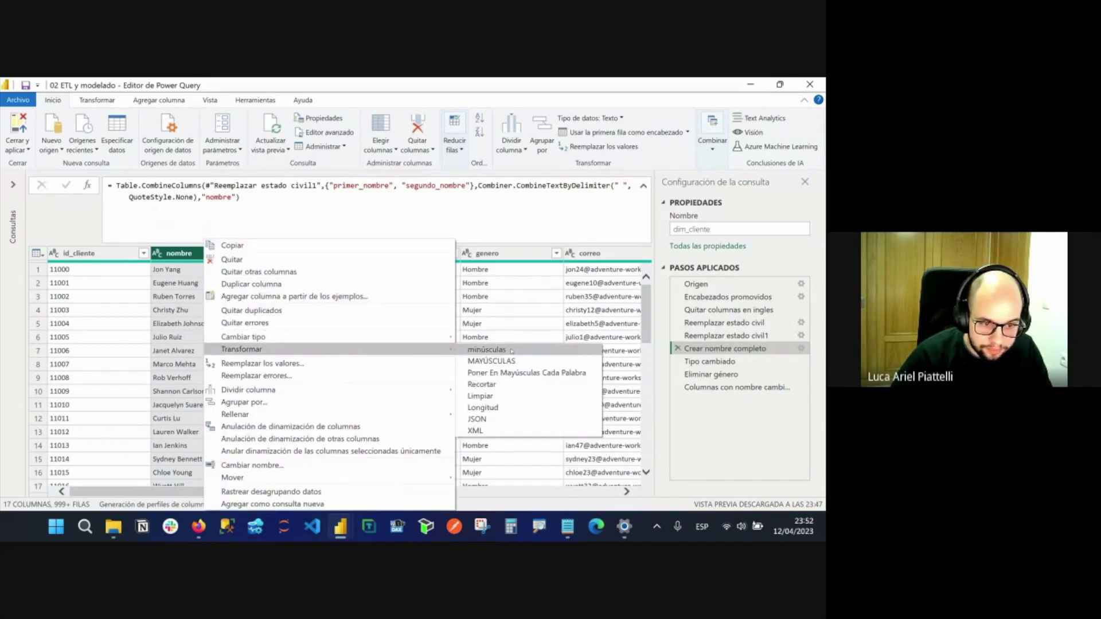
mouse_move(372, 334)
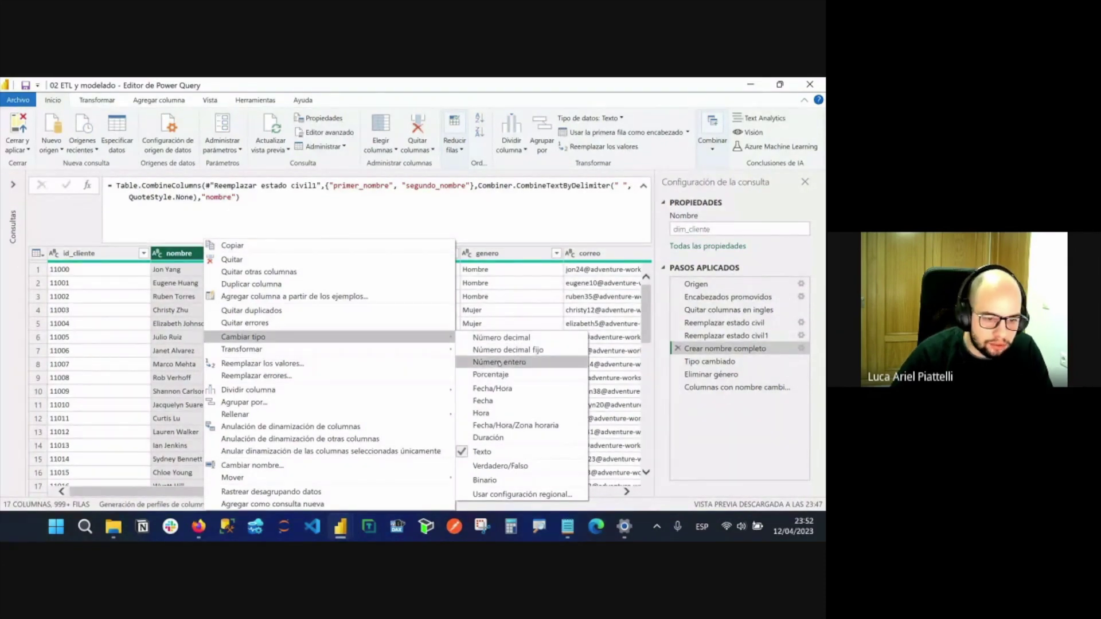
click(171, 255)
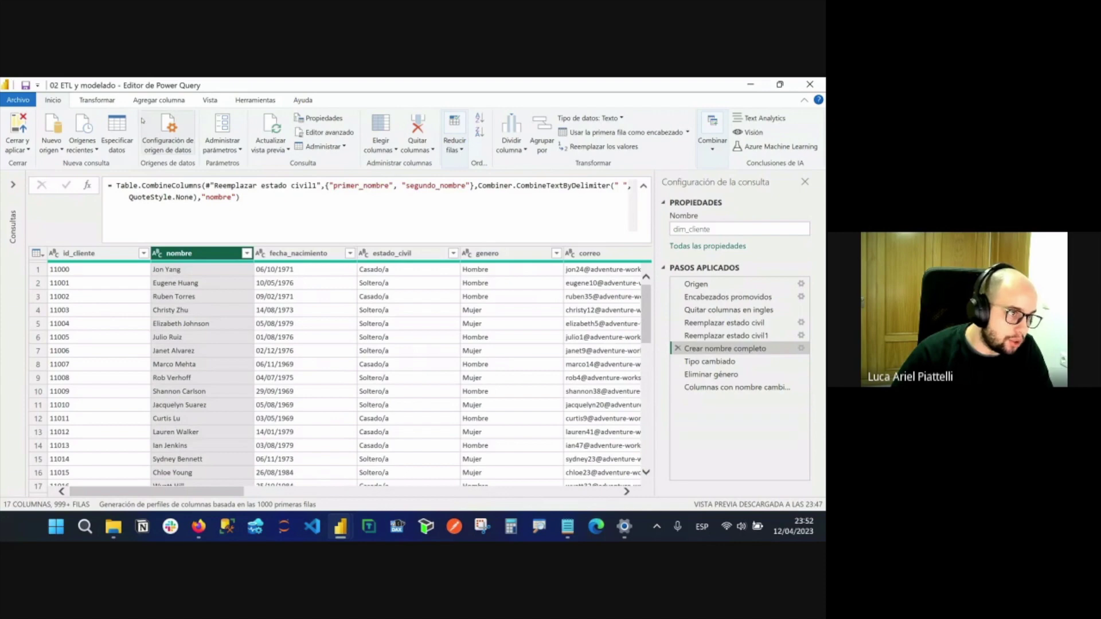
click(97, 101)
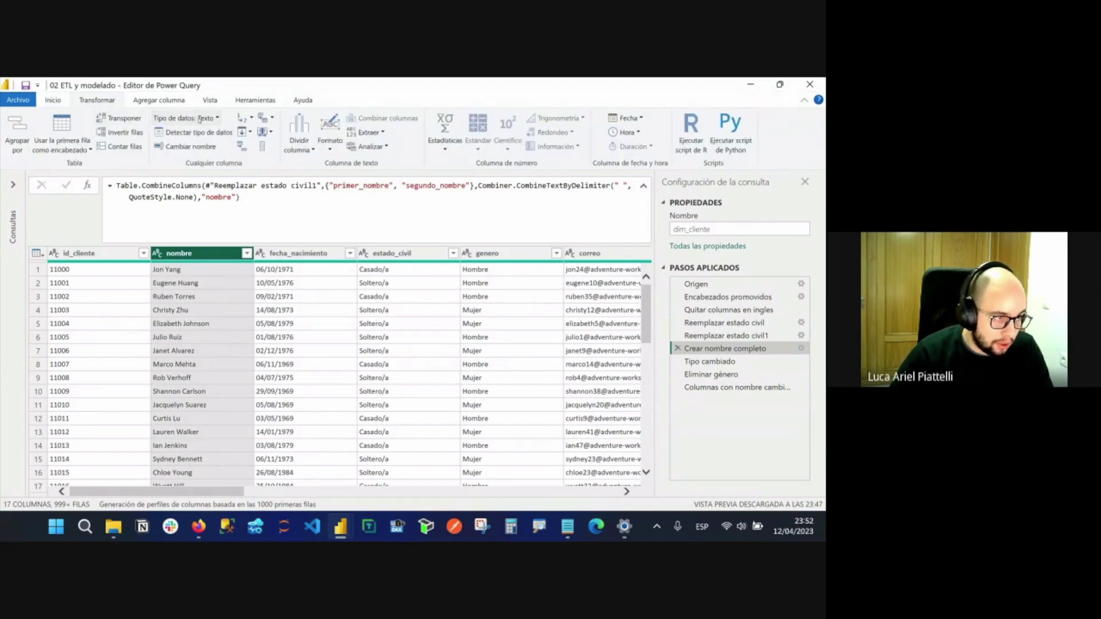
click(190, 118)
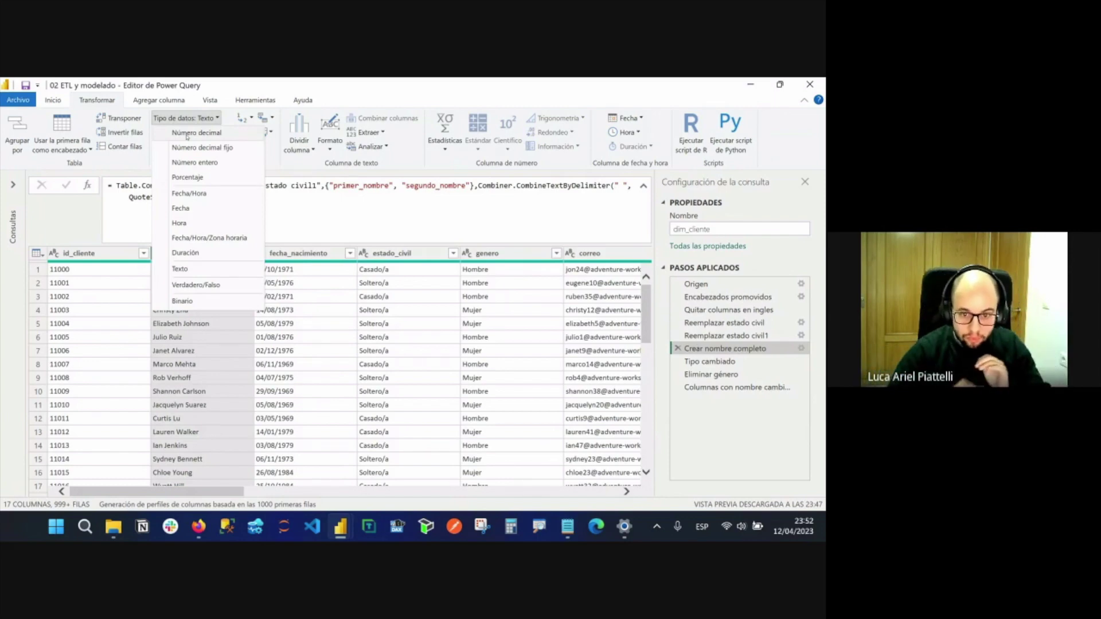
key(Escape)
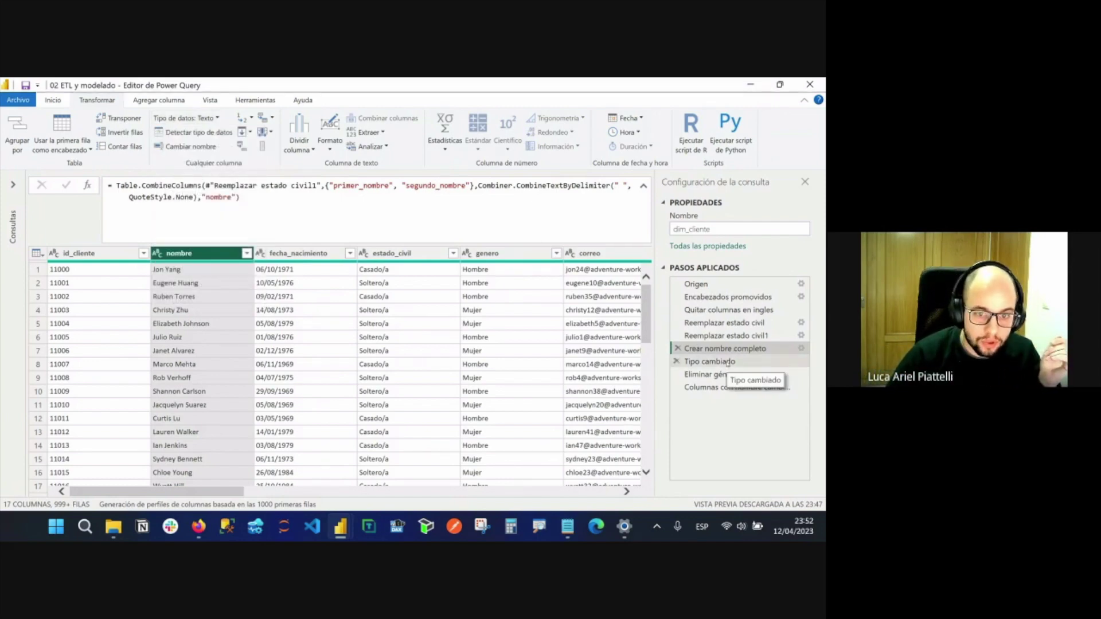
Examine the column types set in the Tipo cambiado step, return to Crear nombre completo and point out automatic type detection.
click(728, 363)
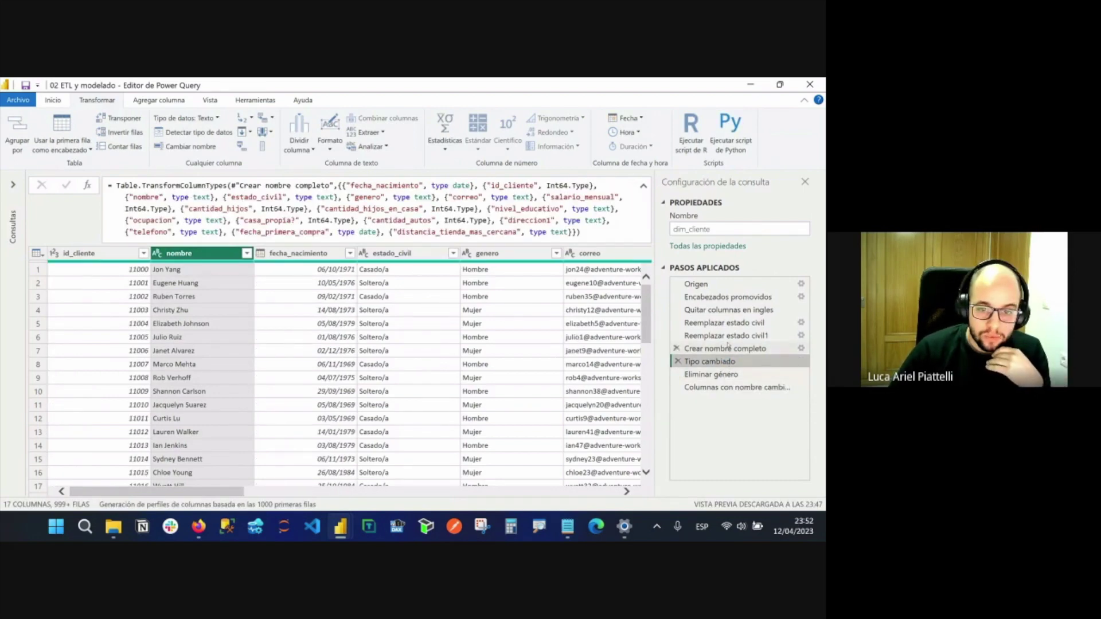
click(730, 348)
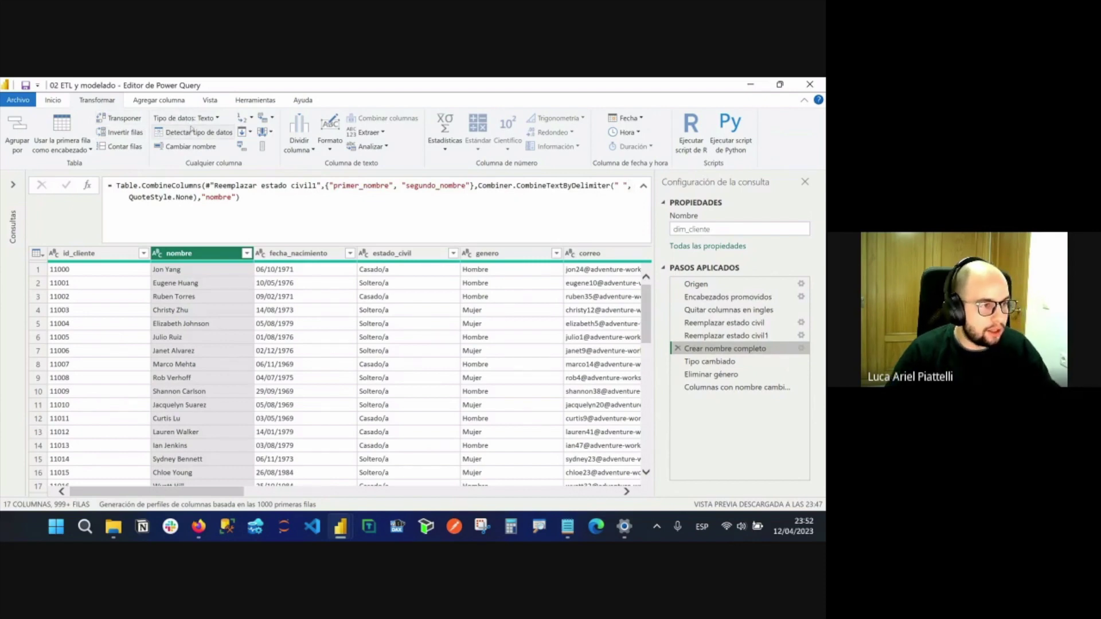
drag(232, 127, 252, 123)
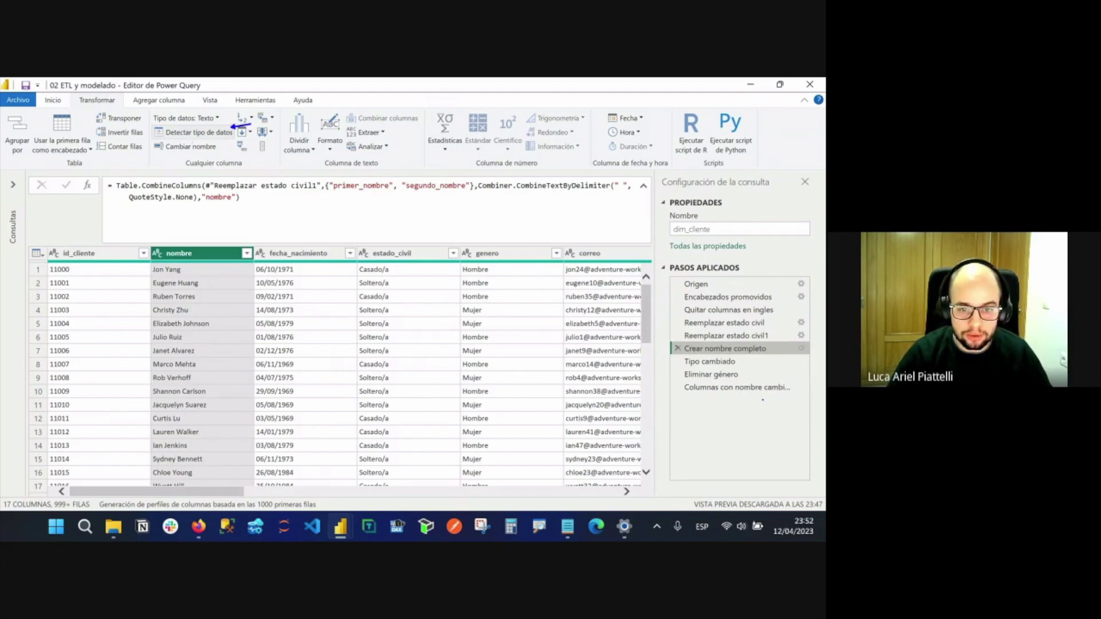
Detect the data type of the id_cliente column automatically, inserting the new step directly after Crear nombre completo.
click(241, 197)
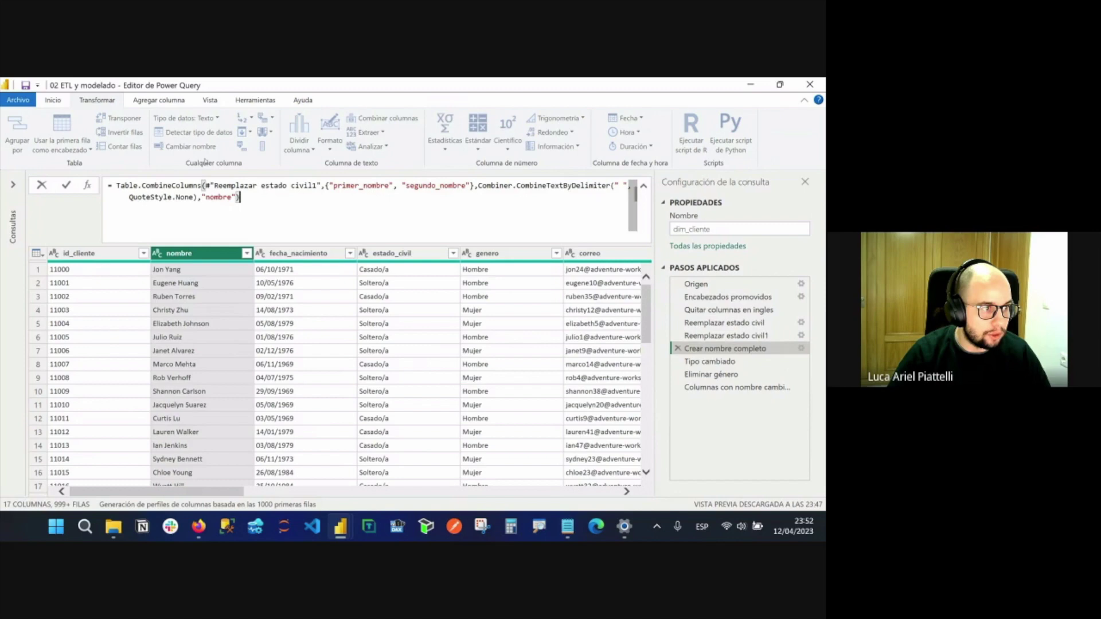
click(92, 253)
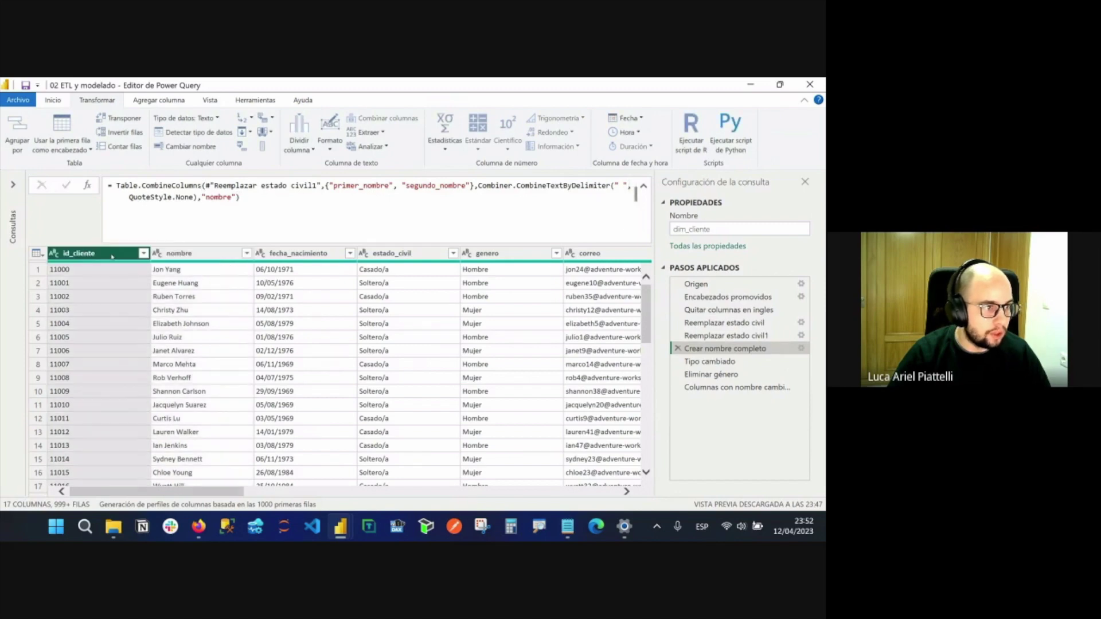
click(187, 132)
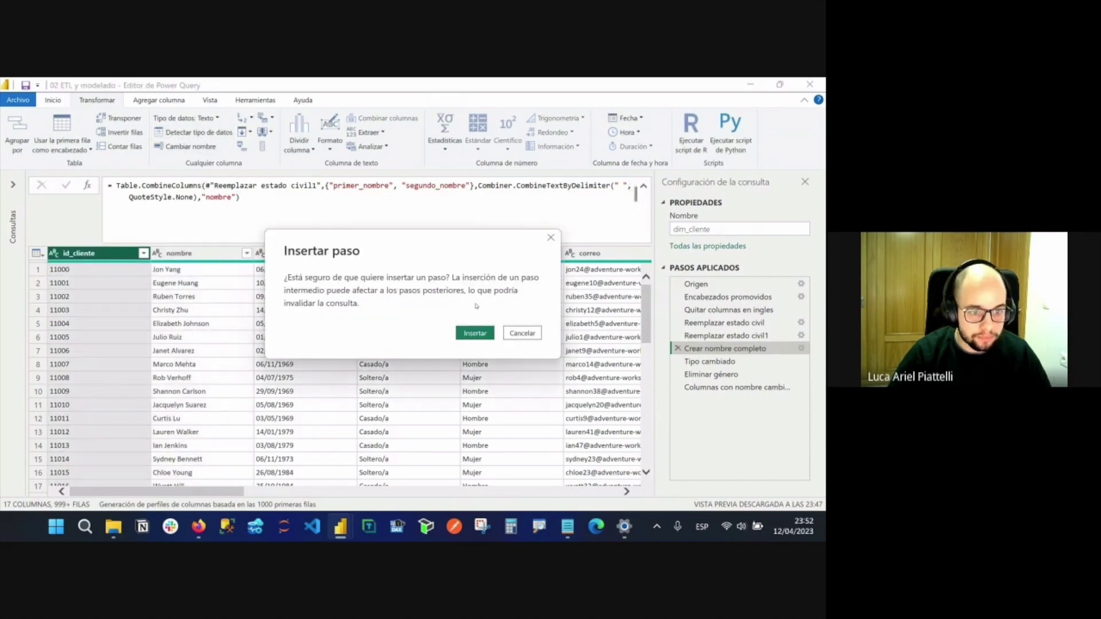
click(491, 334)
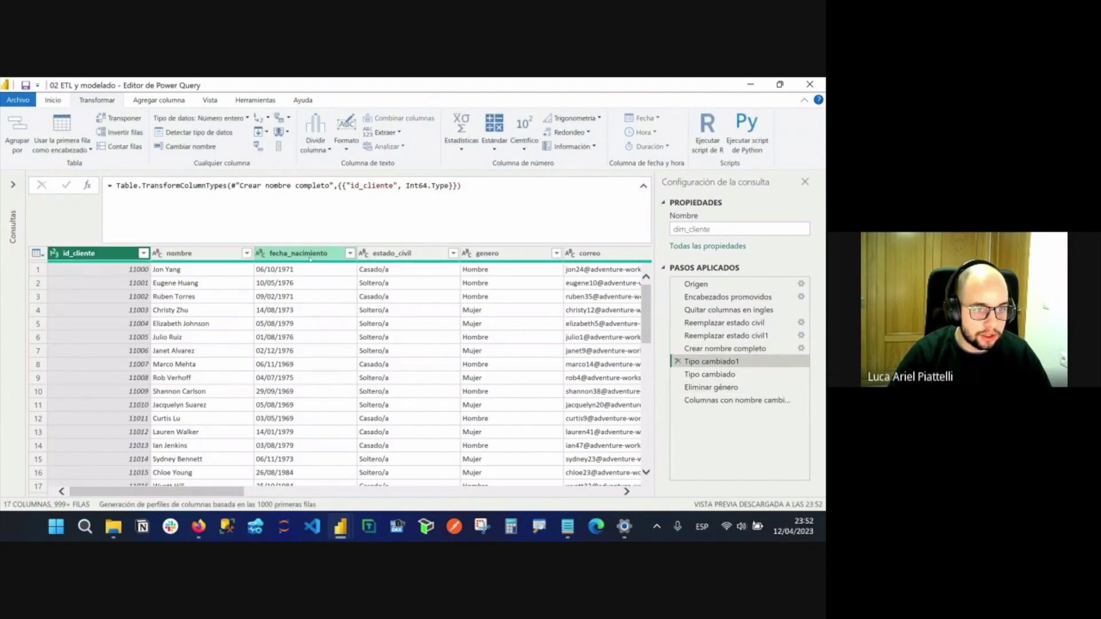
scroll(458, 278, right, 10)
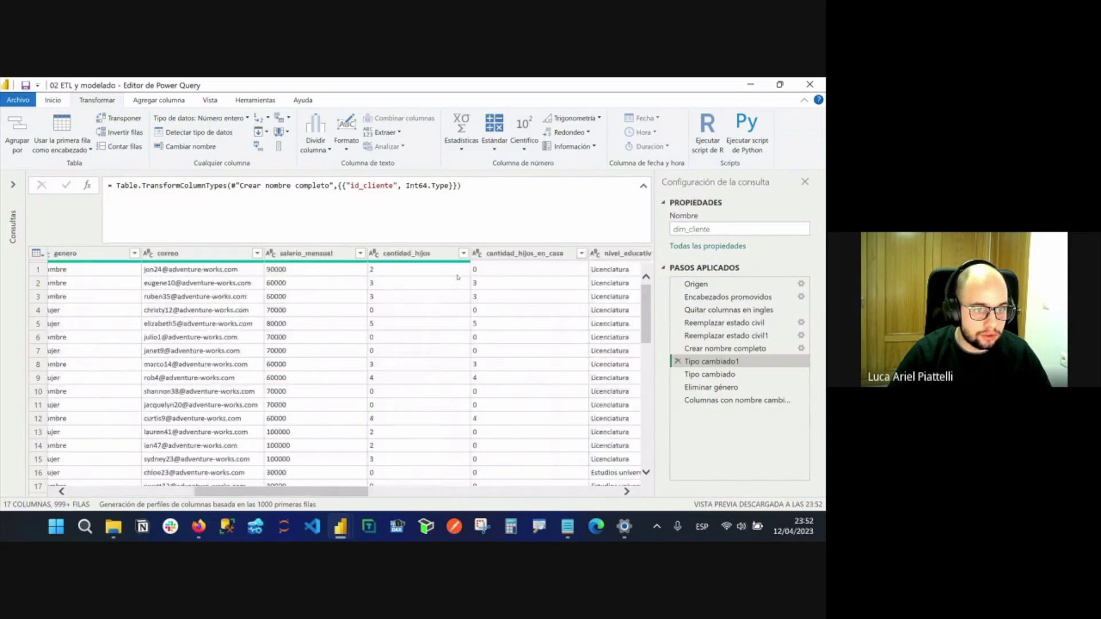
Delete the inserted Tipo cambiado1 step and go to the original Tipo cambiado step.
scroll(457, 277, right, 10)
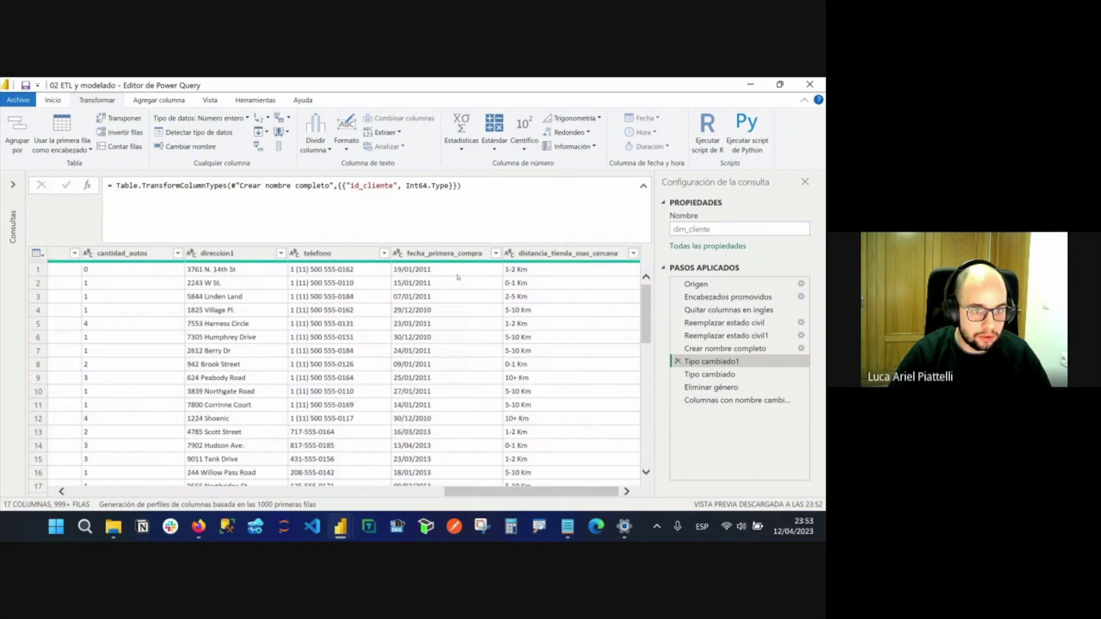
key(Delete)
click(476, 333)
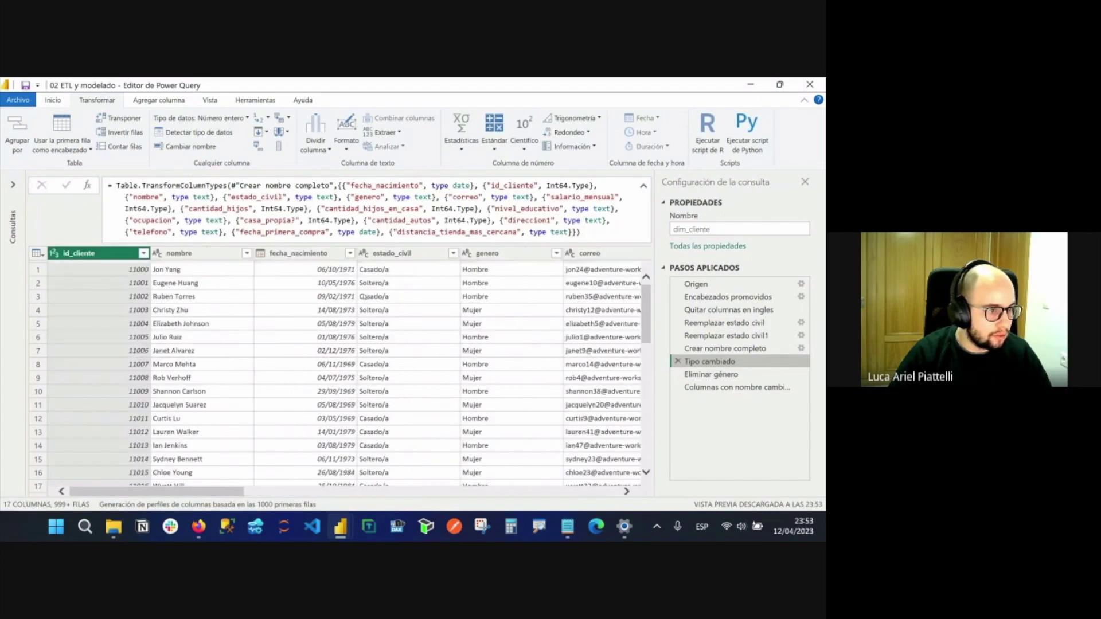
Review the column types set in Tipo cambiado, looking at the type choices for fecha_nacimiento and checking the columns through distancia_tienda_mas_cercana.
right_click(258, 253)
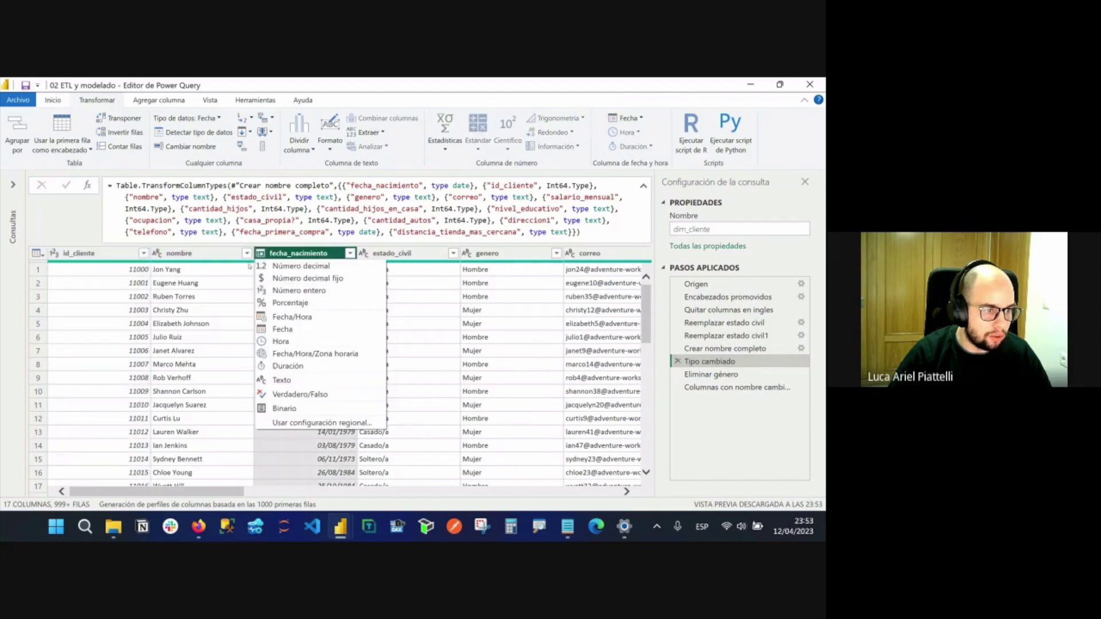
click(221, 252)
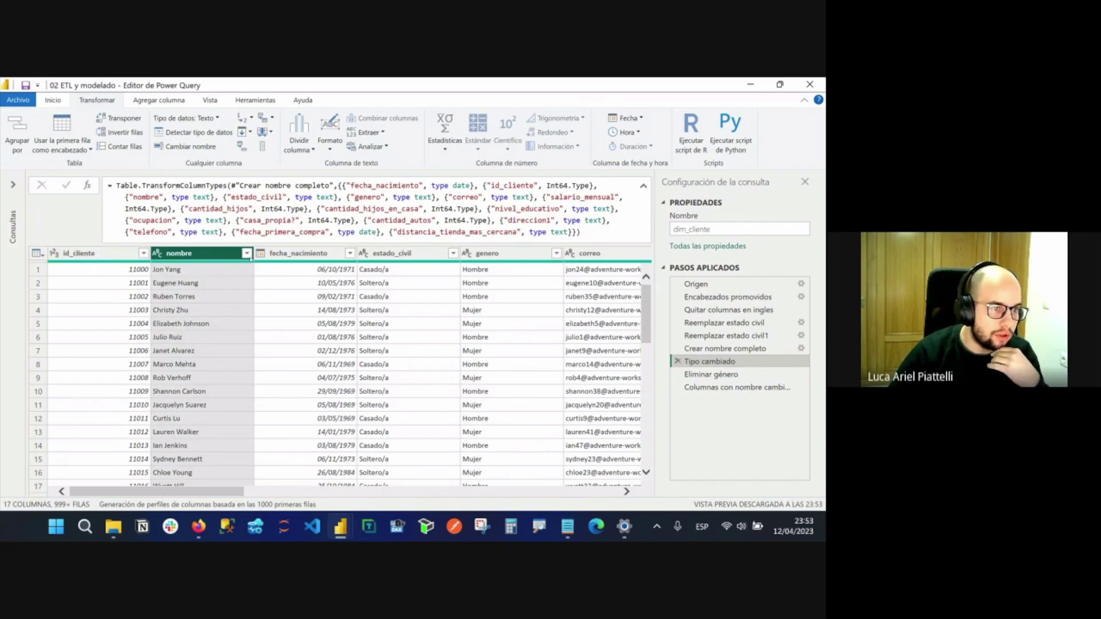
scroll(308, 313, right, 10)
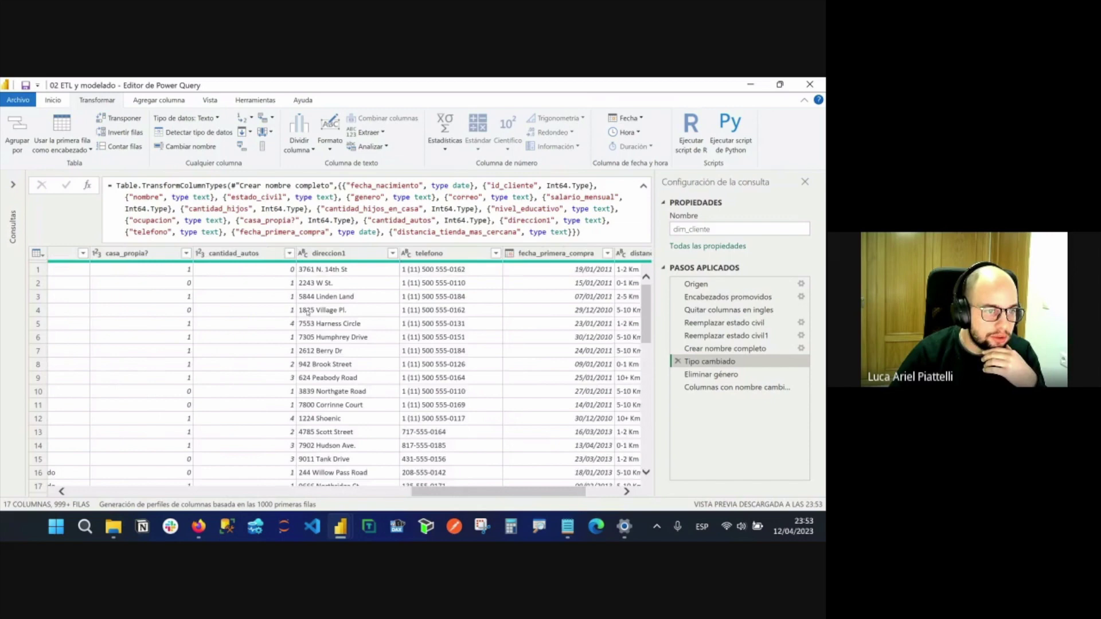
scroll(308, 313, right, 3)
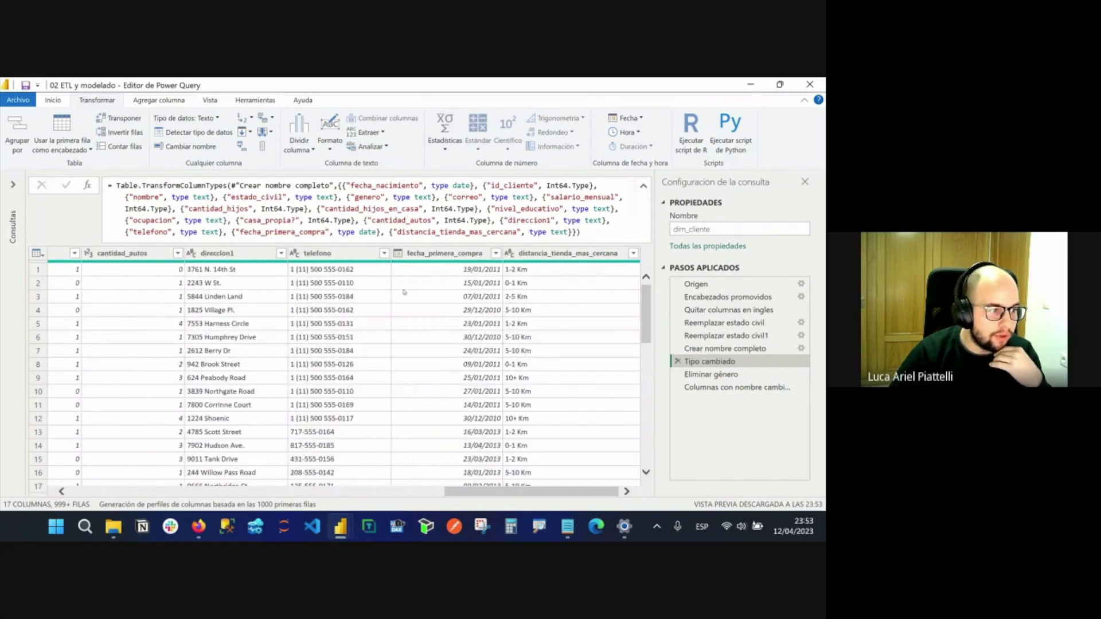
scroll(132, 281, left, 10)
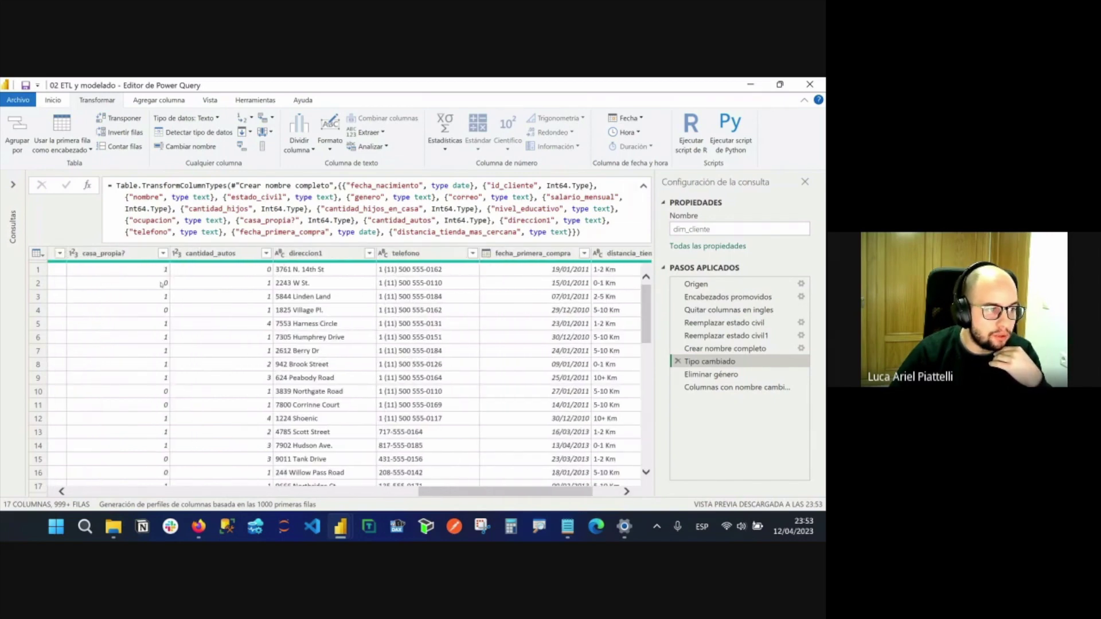
scroll(427, 285, right, 3)
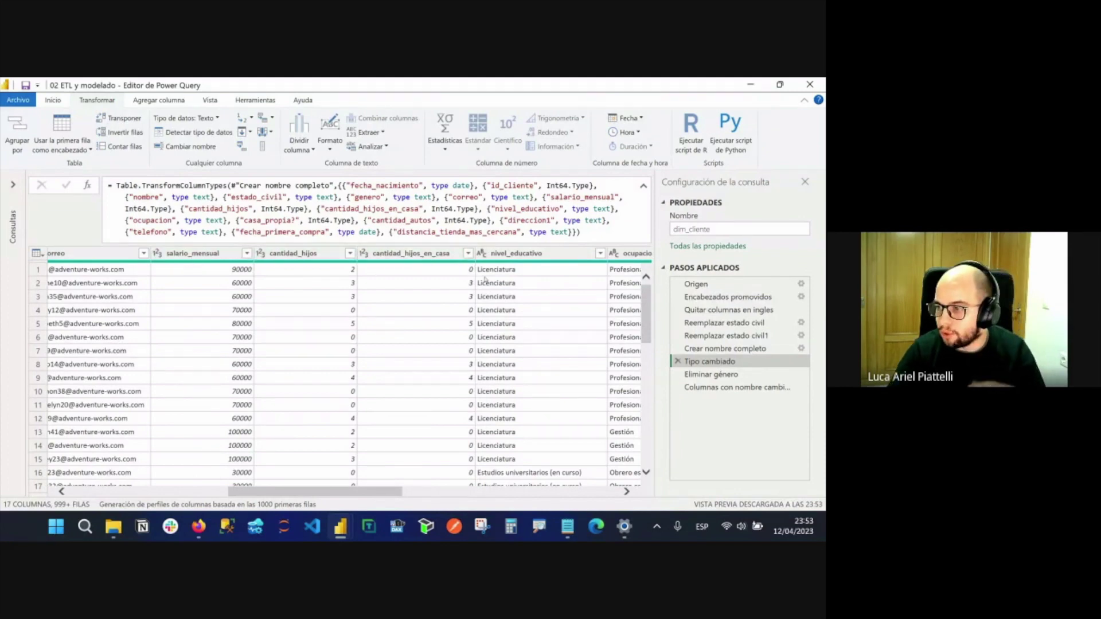
Examine the formula of the last dim_cliente step, which renames estado_civil to Estado civil, with the query list expanded.
click(737, 387)
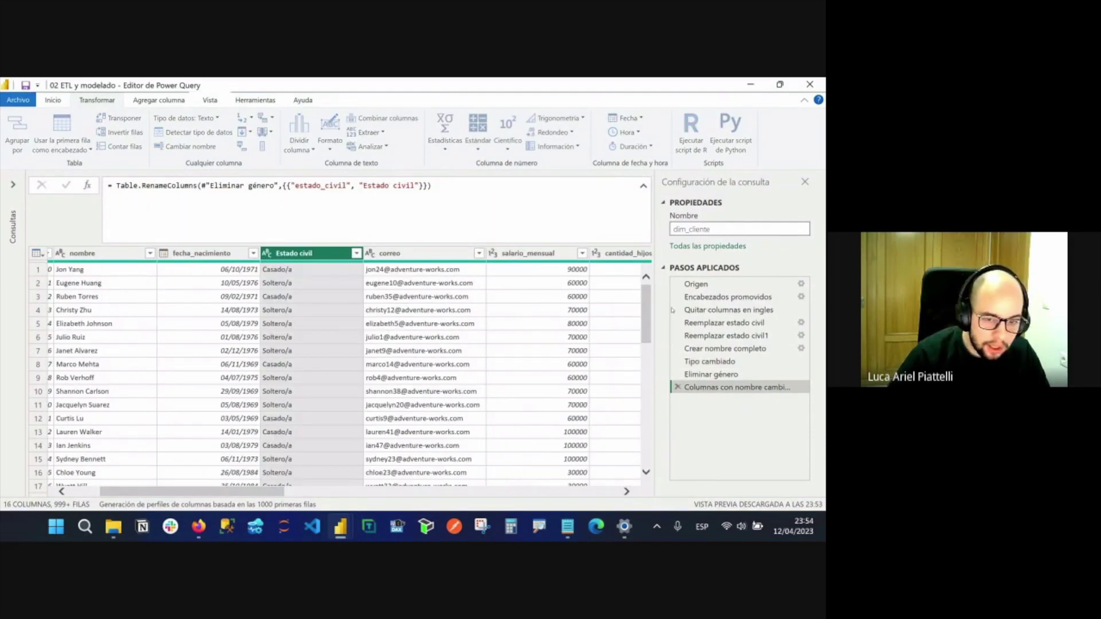
click(13, 184)
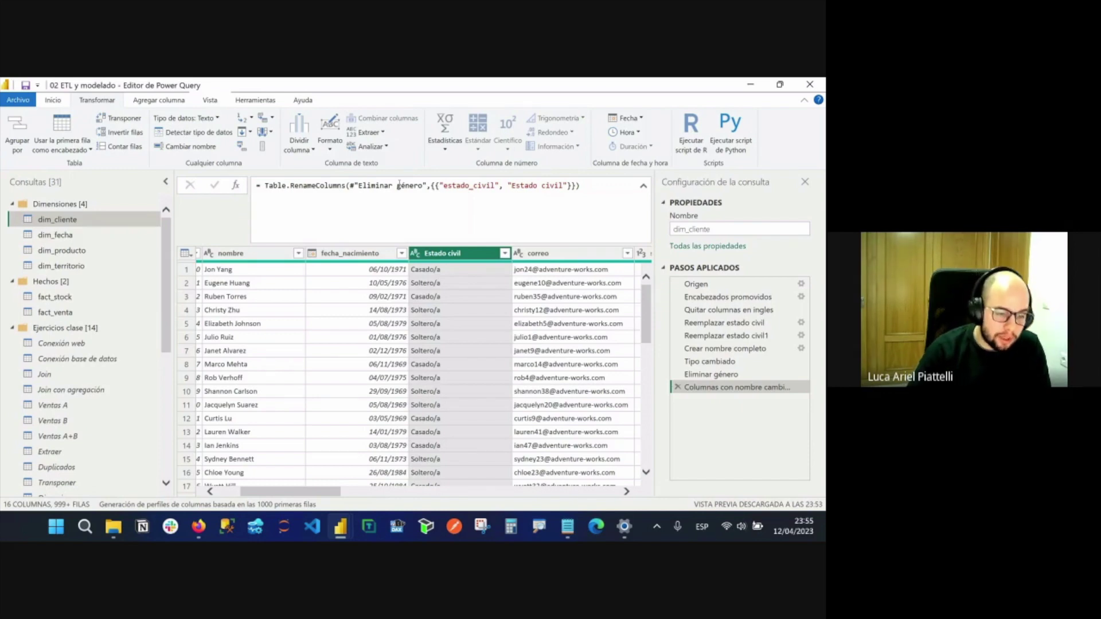
click(426, 190)
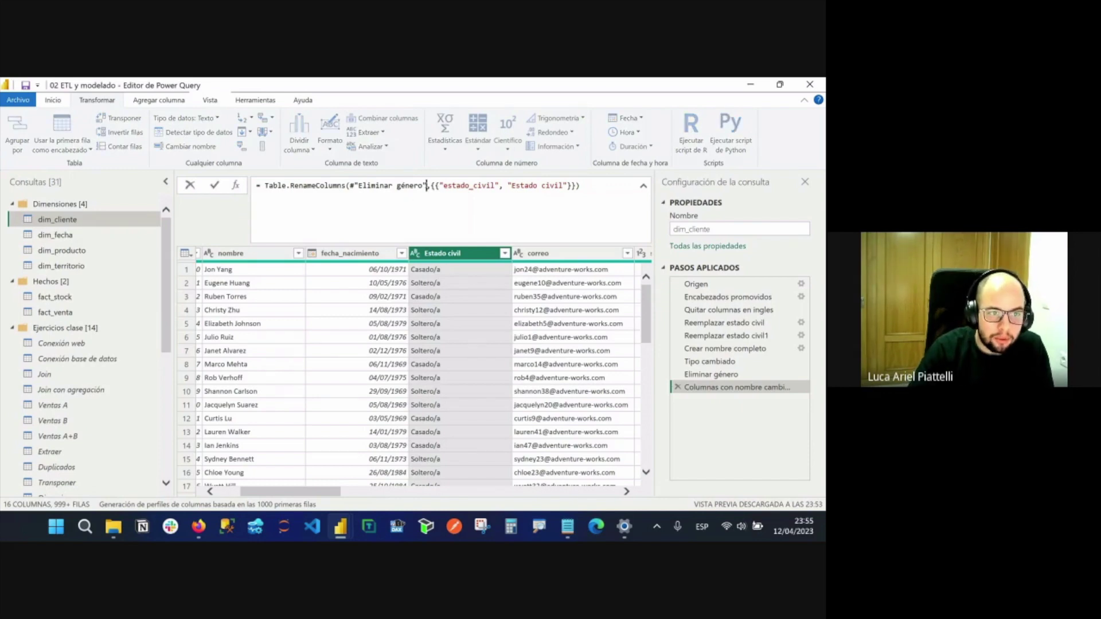
key(Return)
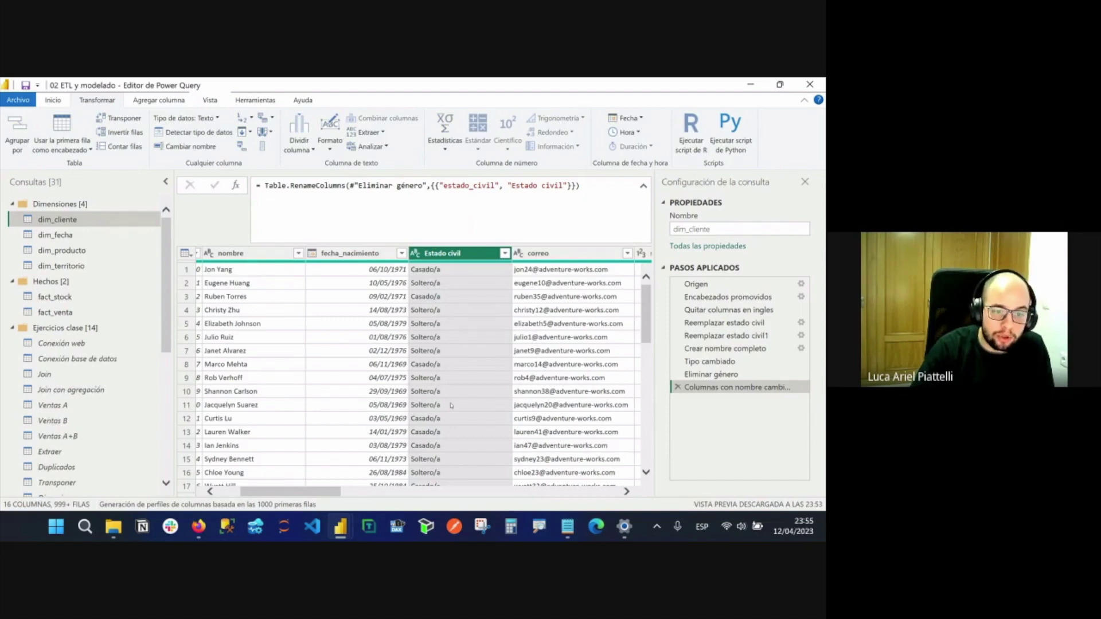
click(350, 213)
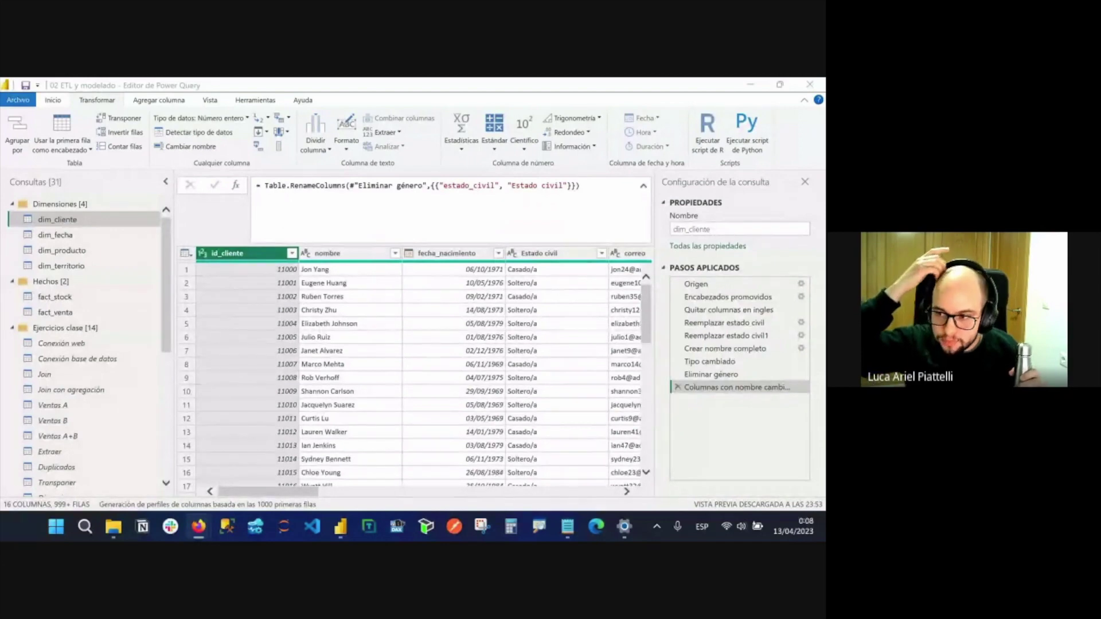
Open the dim_fecha query at its Origen step and collapse the list of queries.
click(108, 232)
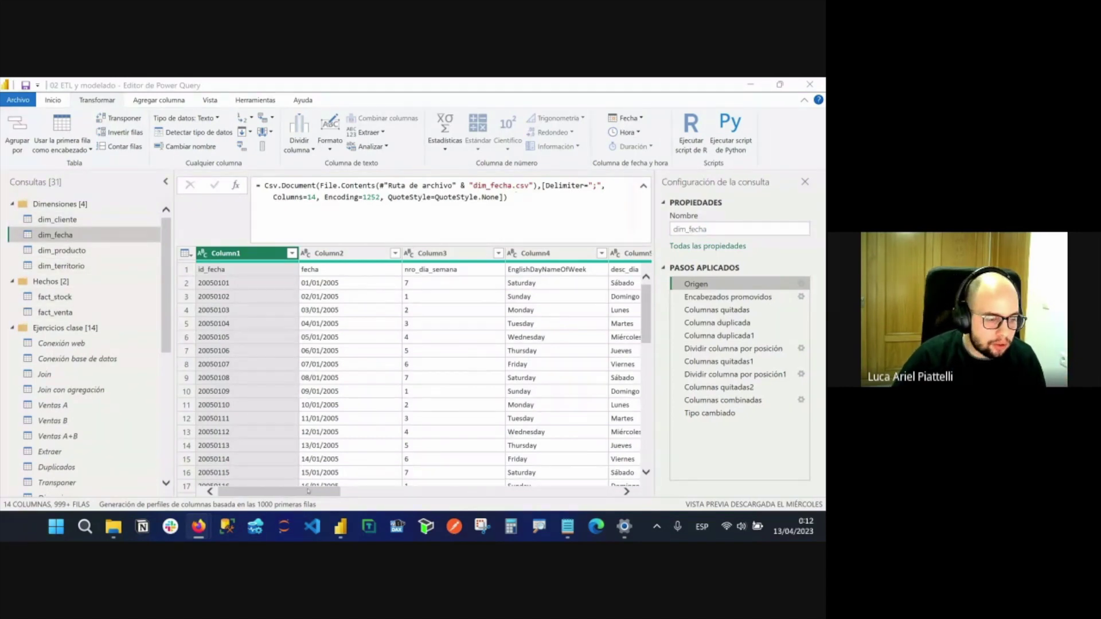
mouse_move(315, 497)
mouse_down()
mouse_move(373, 496)
mouse_move(319, 496)
mouse_up()
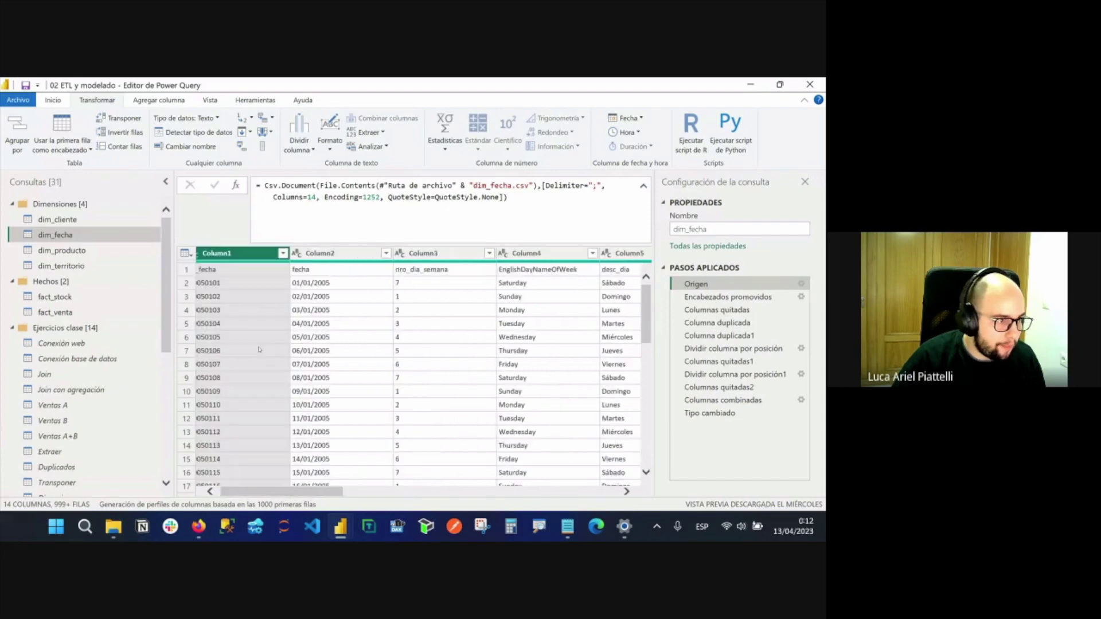
click(165, 182)
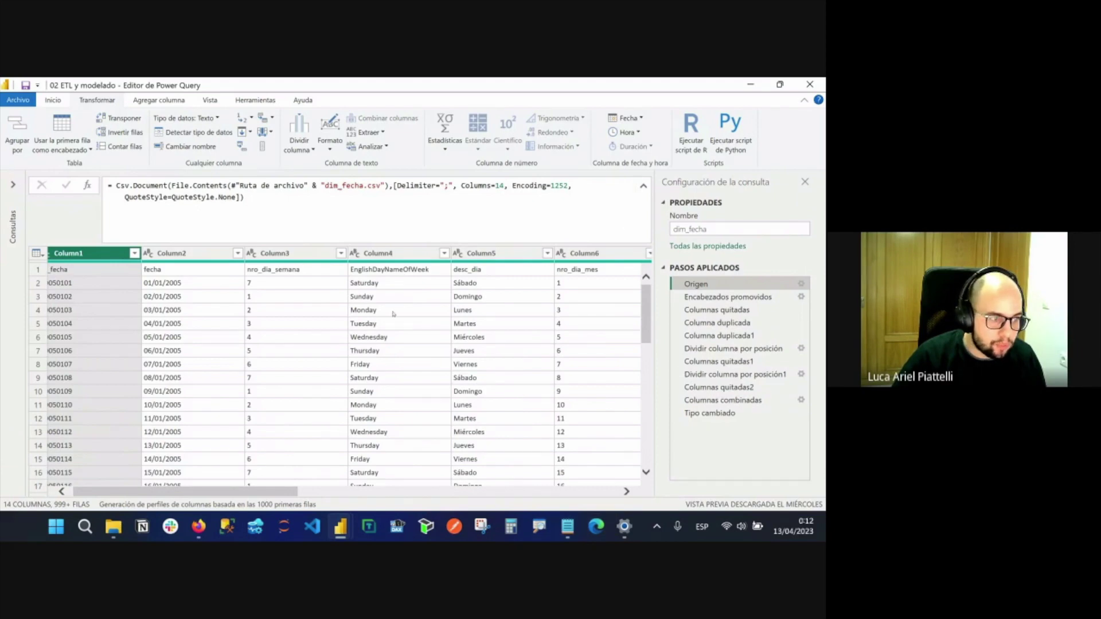
Point out the column names held in the first data row of Origen, from id_fecha to nro_dia_mes.
click(173, 270)
click(475, 273)
click(396, 270)
click(287, 269)
click(189, 270)
click(91, 270)
click(184, 270)
click(289, 271)
click(396, 271)
click(505, 270)
click(574, 271)
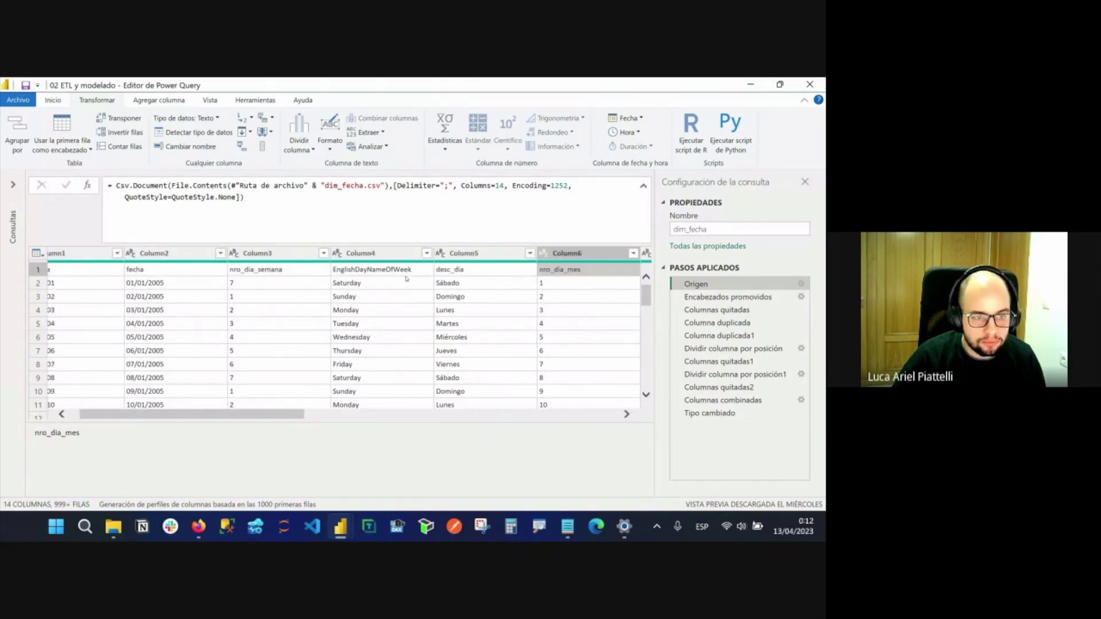
Go to the Encabezados promovidos step and point out the command that uses the first row as headers.
click(724, 298)
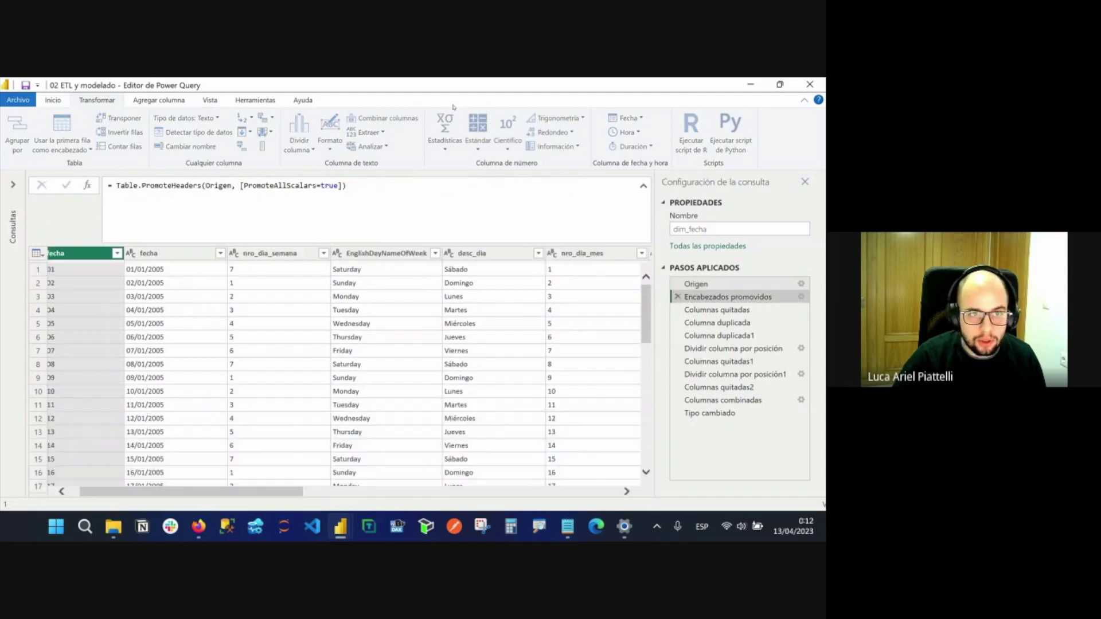
click(66, 99)
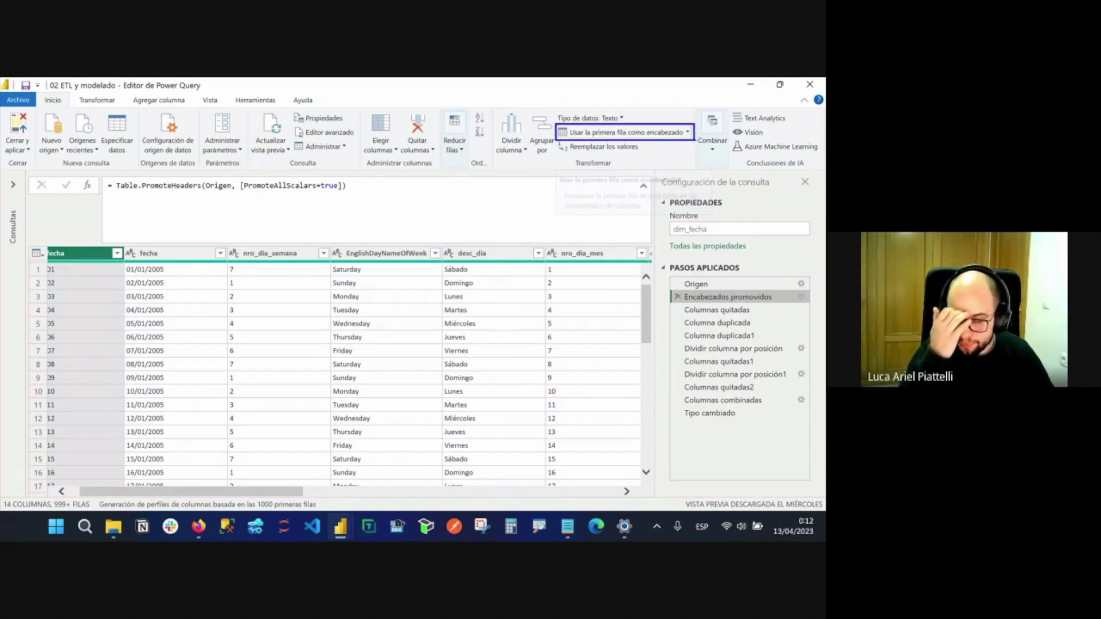
Examine the Columnas quitadas formula, highlighting the removed columns EnglishDayNameOfWeek and EnglishMonthName and leaving the formula as it is.
click(709, 309)
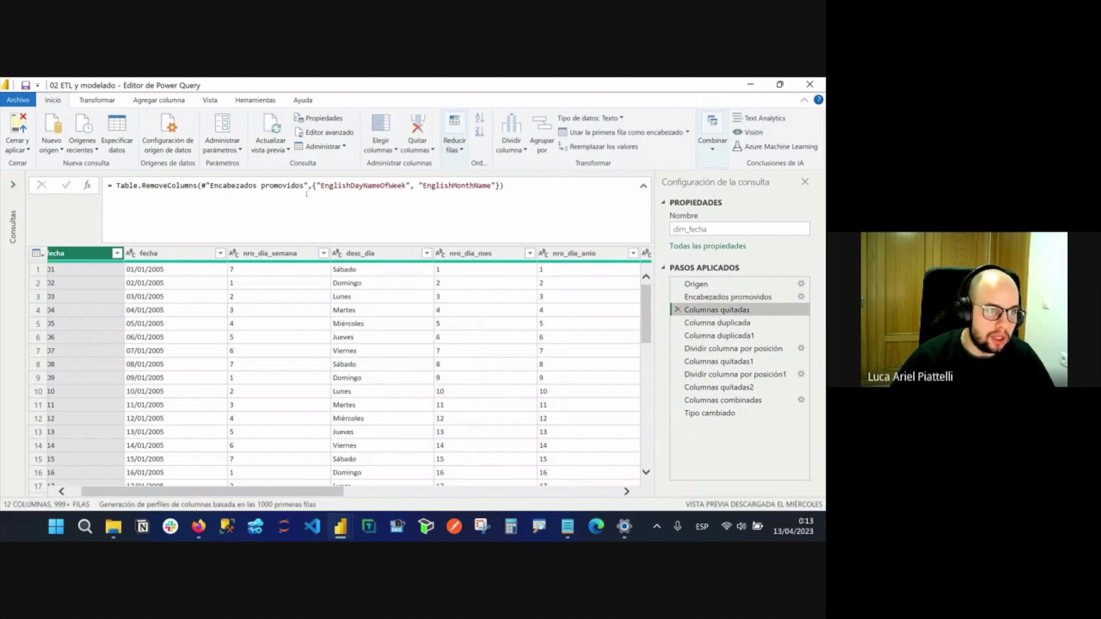
drag(504, 185, 356, 184)
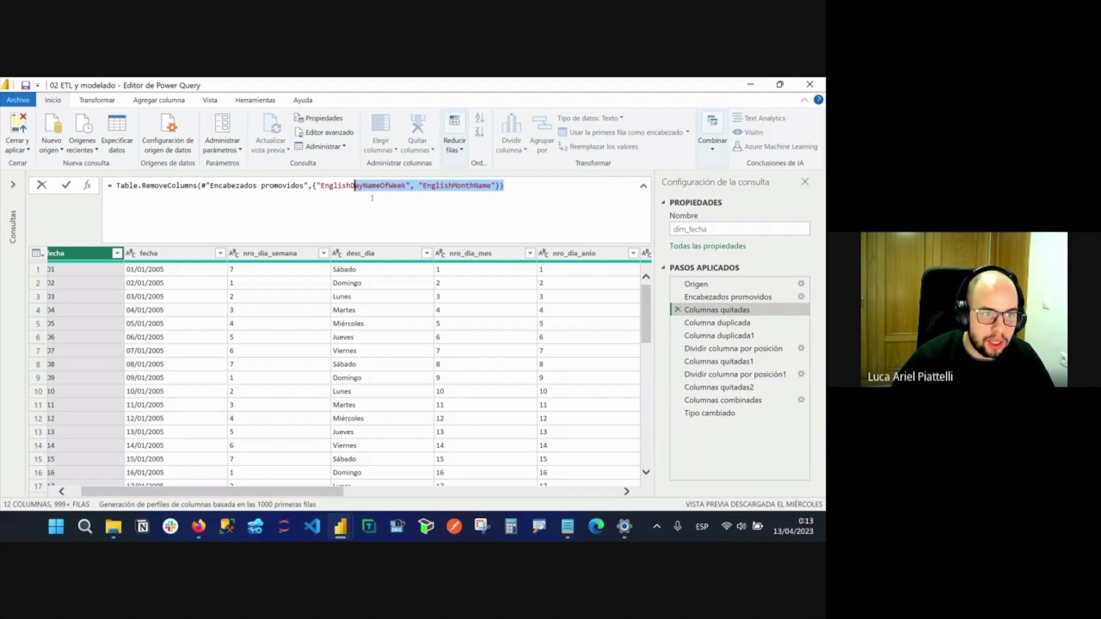
click(373, 198)
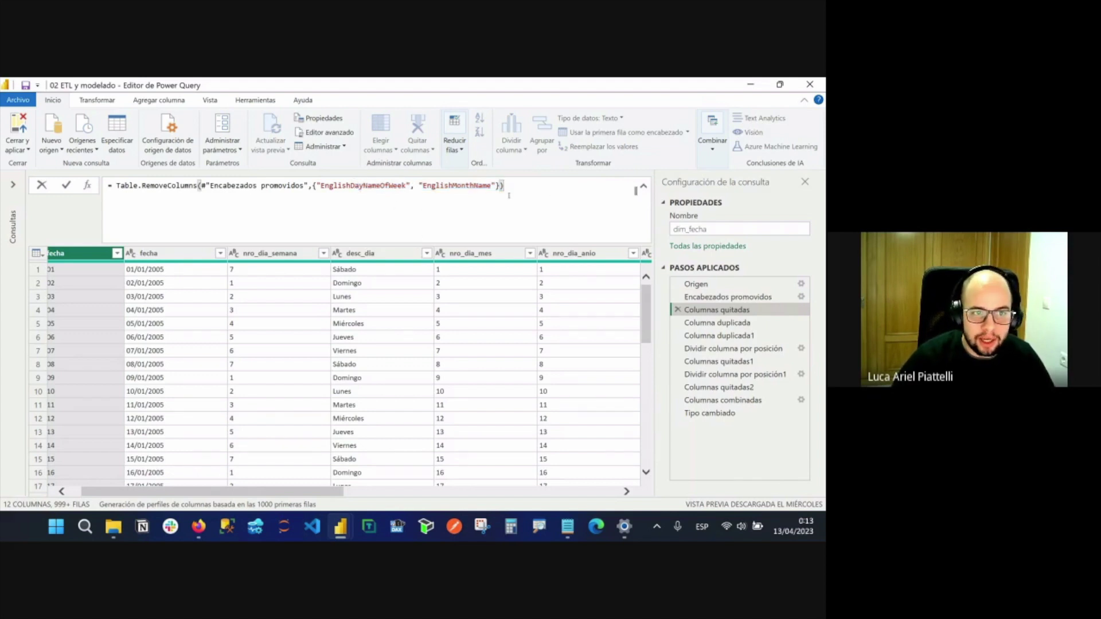
key(shift+Left)
key(shift+Left)
key(shift+Left)
key(shift+Left)
key(shift+Left)
key(shift+Left)
key(shift+Left)
key(shift+Left)
key(shift+Left)
key(shift+Left)
key(shift+Left)
key(shift+Left)
key(shift+Left)
key(shift+Left)
key(shift+Left)
key(shift+Left)
key(shift+Left)
key(shift+Left)
key(shift+Left)
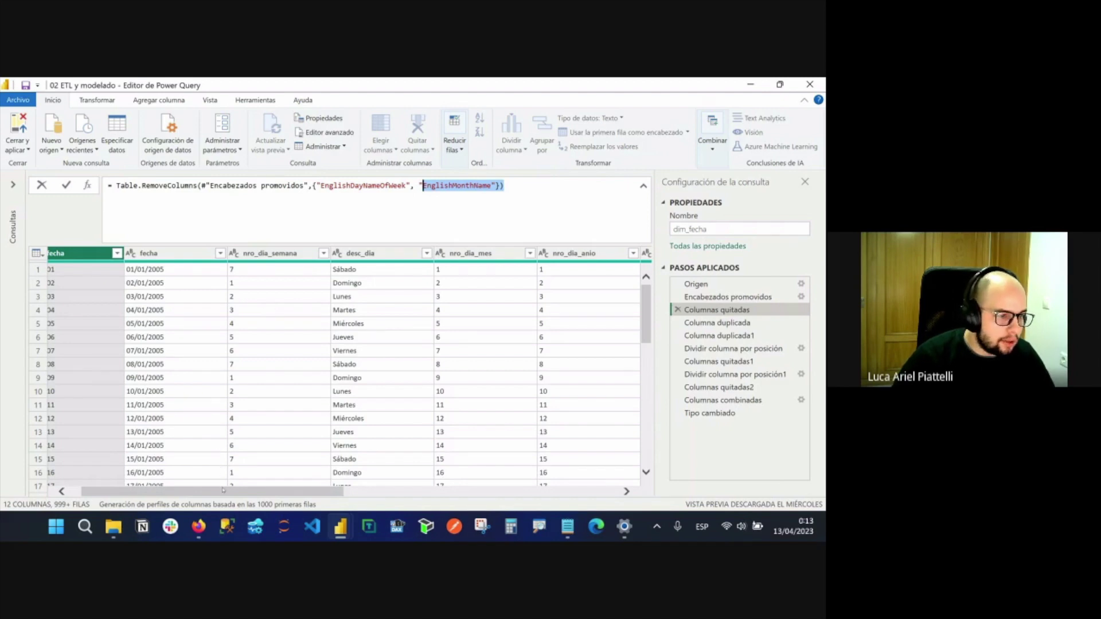
key(Escape)
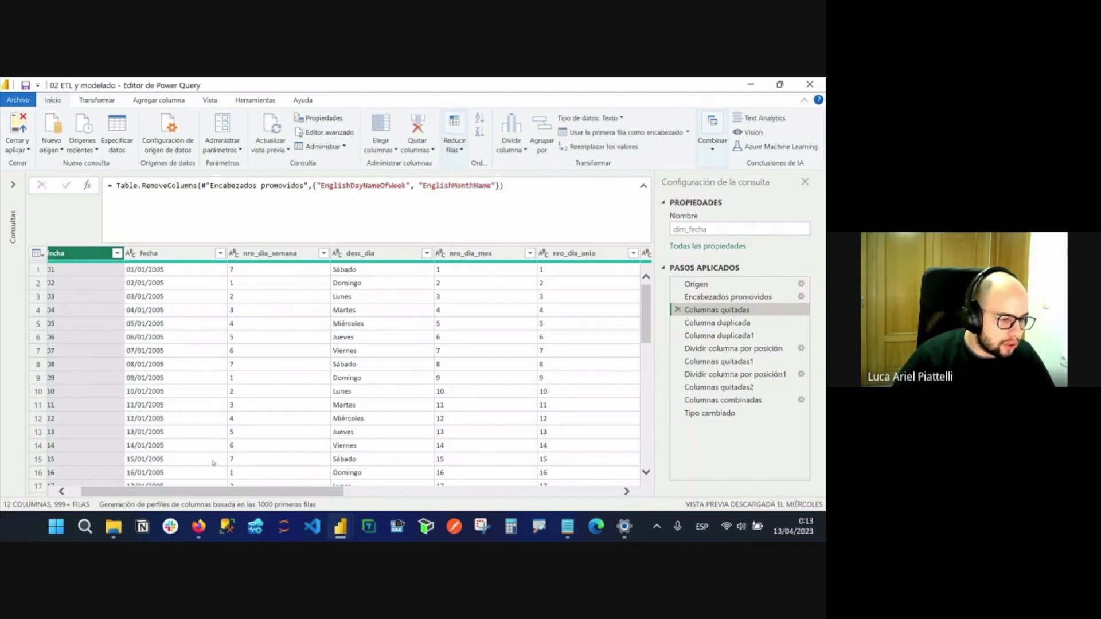
Point out the first values of the id_fecha and fecha columns in dim_fecha.
scroll(166, 373, left, 1)
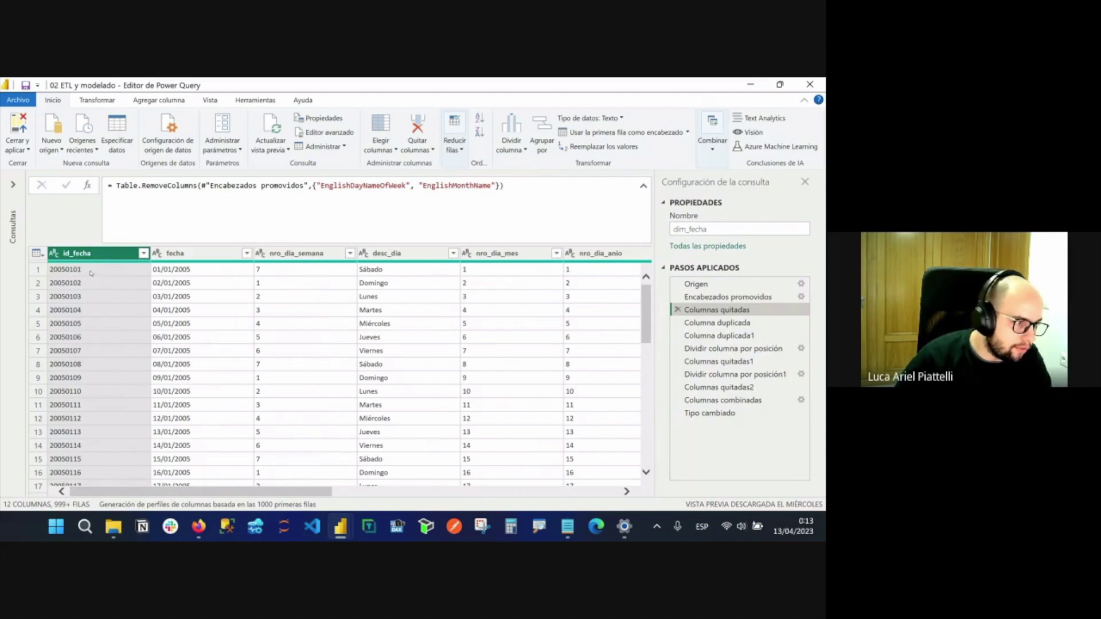
click(113, 274)
click(171, 274)
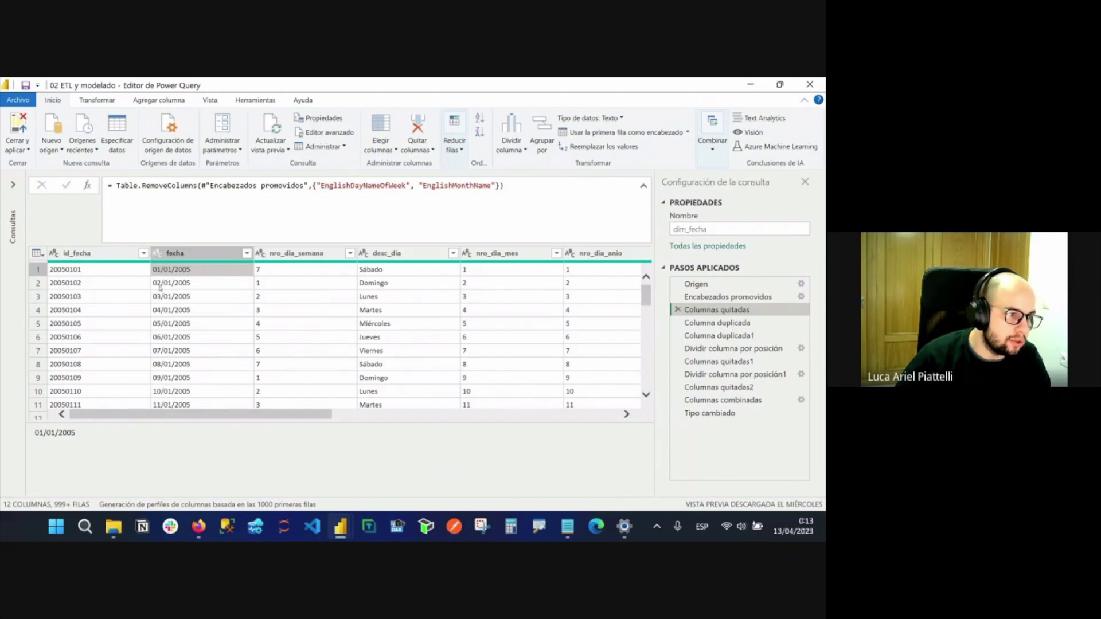
click(166, 287)
click(167, 298)
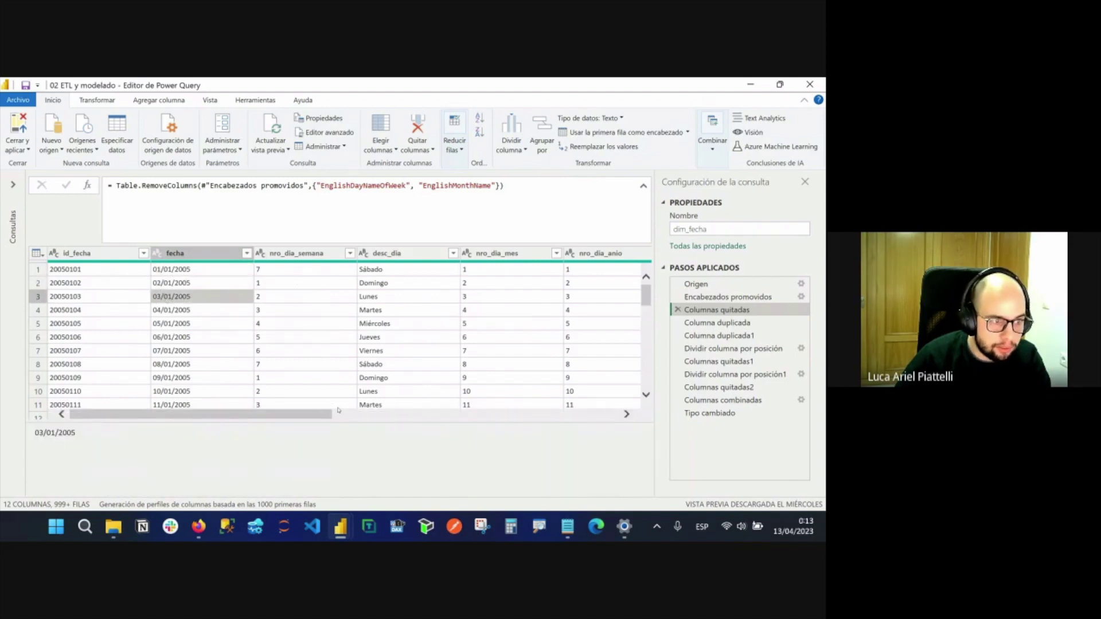
Compare the nro_dia_semana numbers with the desc_dia day names in the first rows, selecting each column in turn.
click(306, 269)
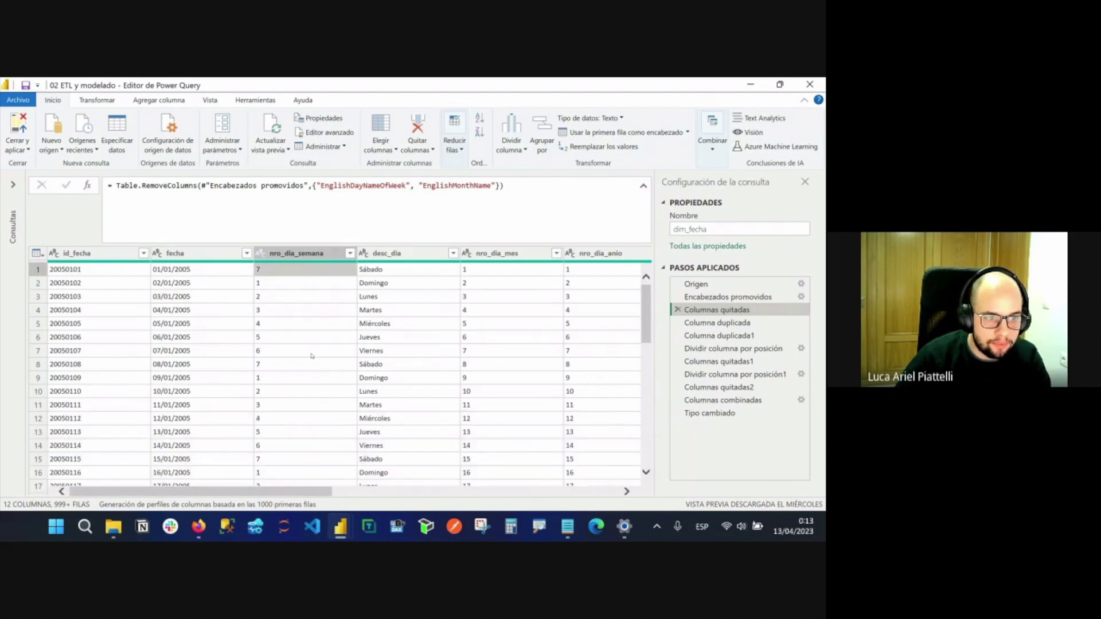
click(288, 284)
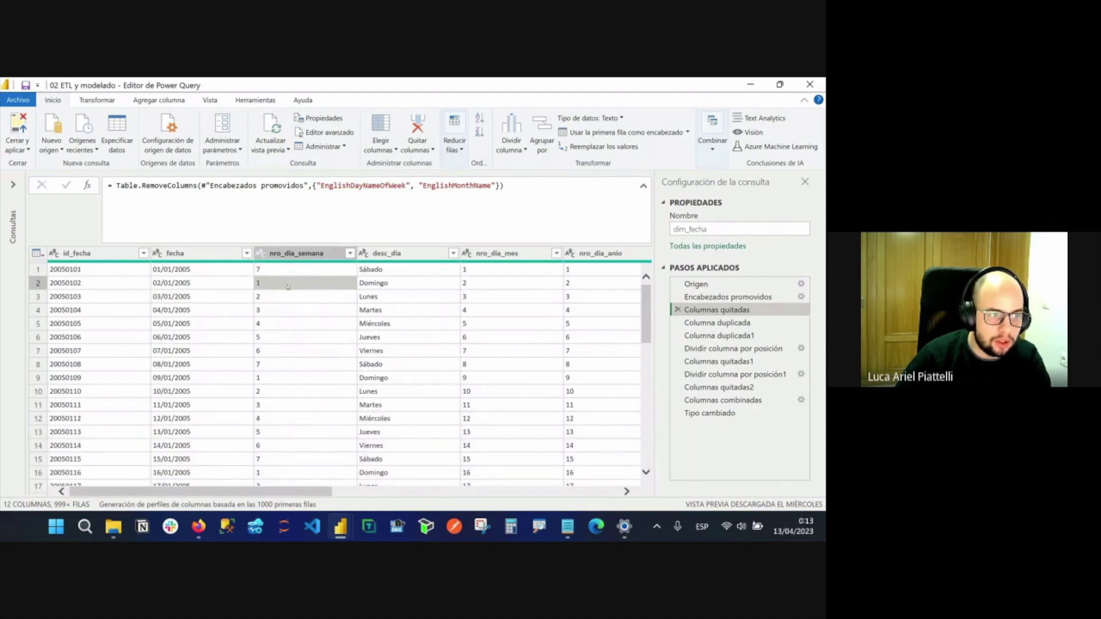
click(398, 284)
click(341, 297)
click(381, 298)
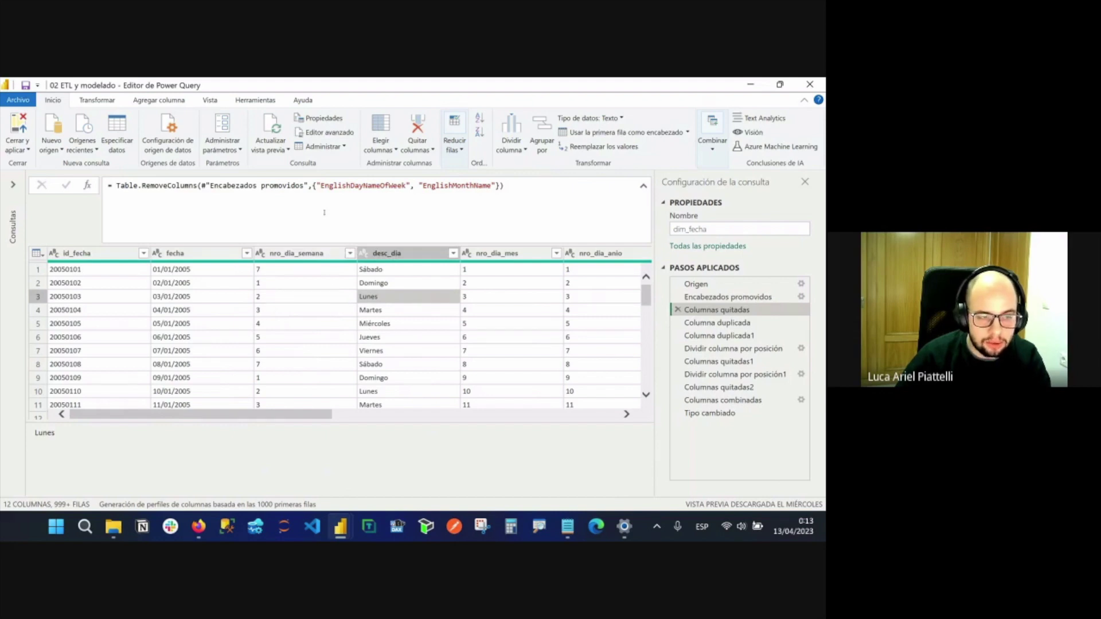
click(388, 261)
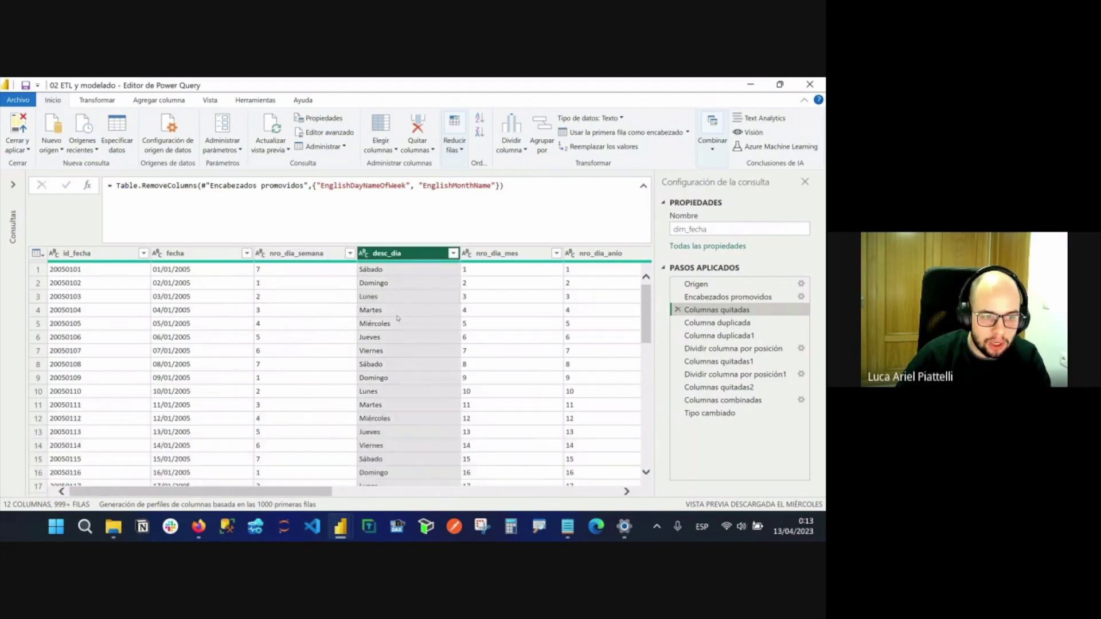
click(299, 253)
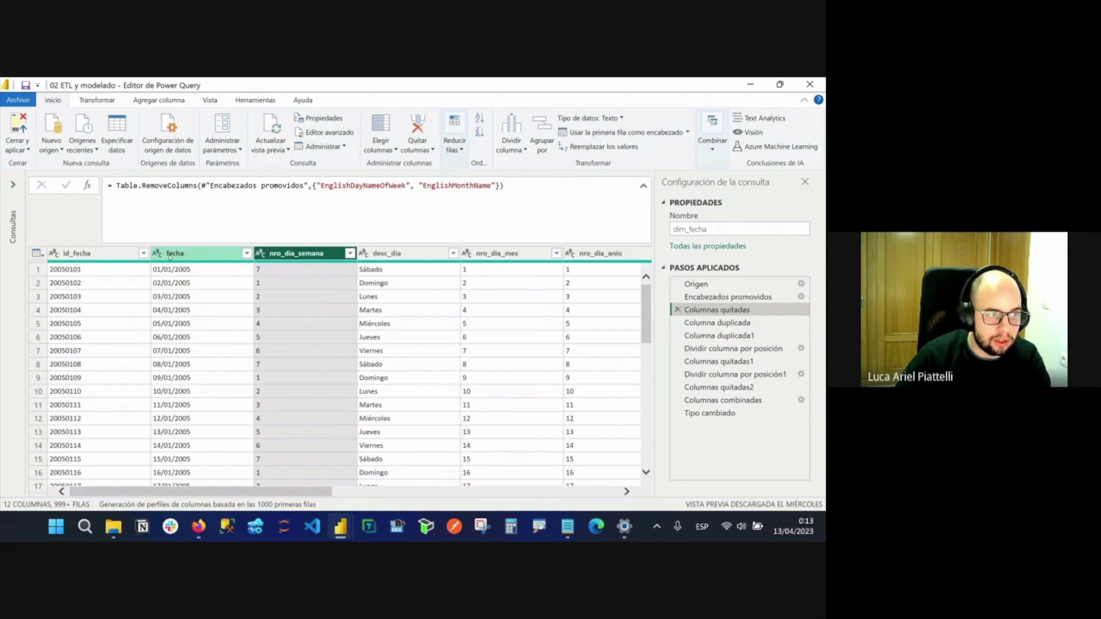
Review the columns after desc_dia, including nro_dia_mes and nro_dia_anio, and select nro_semana_anio.
drag(298, 489, 339, 491)
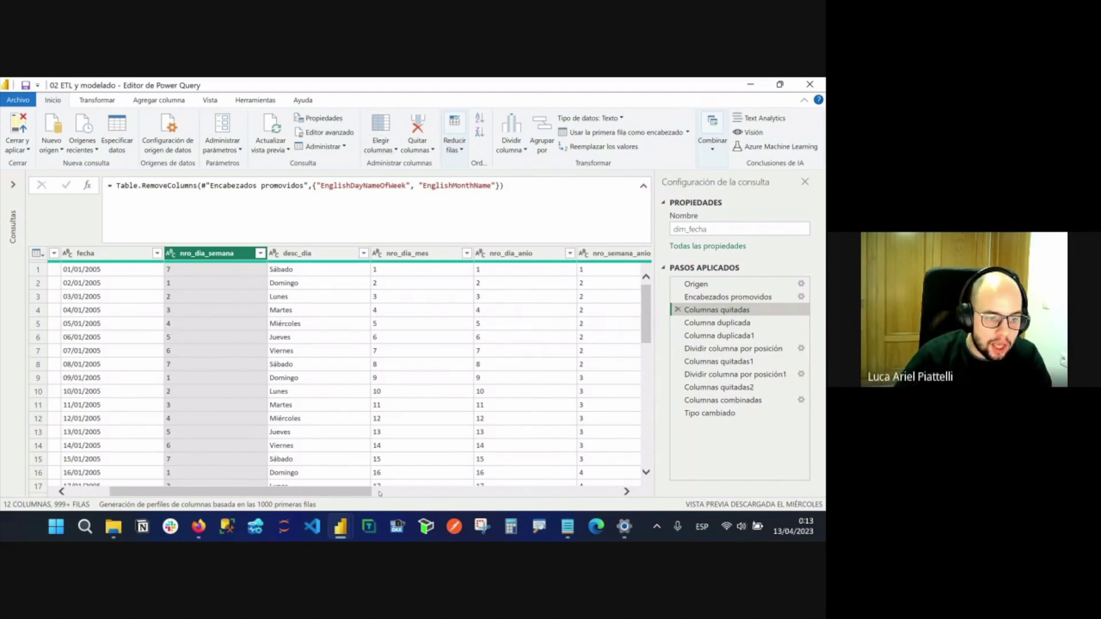
drag(353, 491, 410, 492)
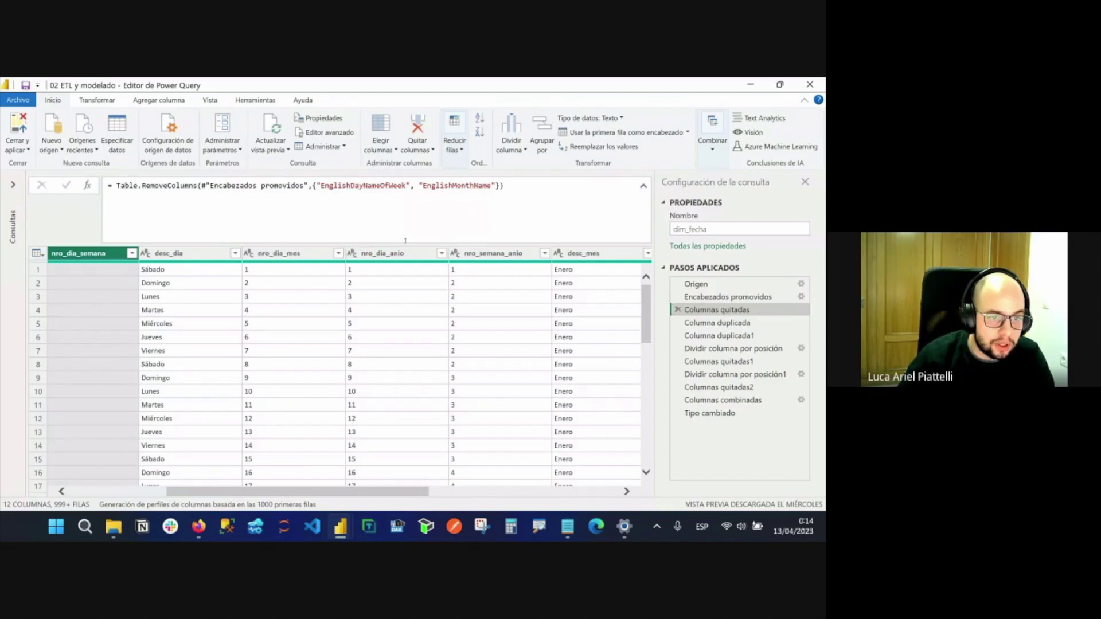
drag(408, 495, 447, 495)
click(392, 258)
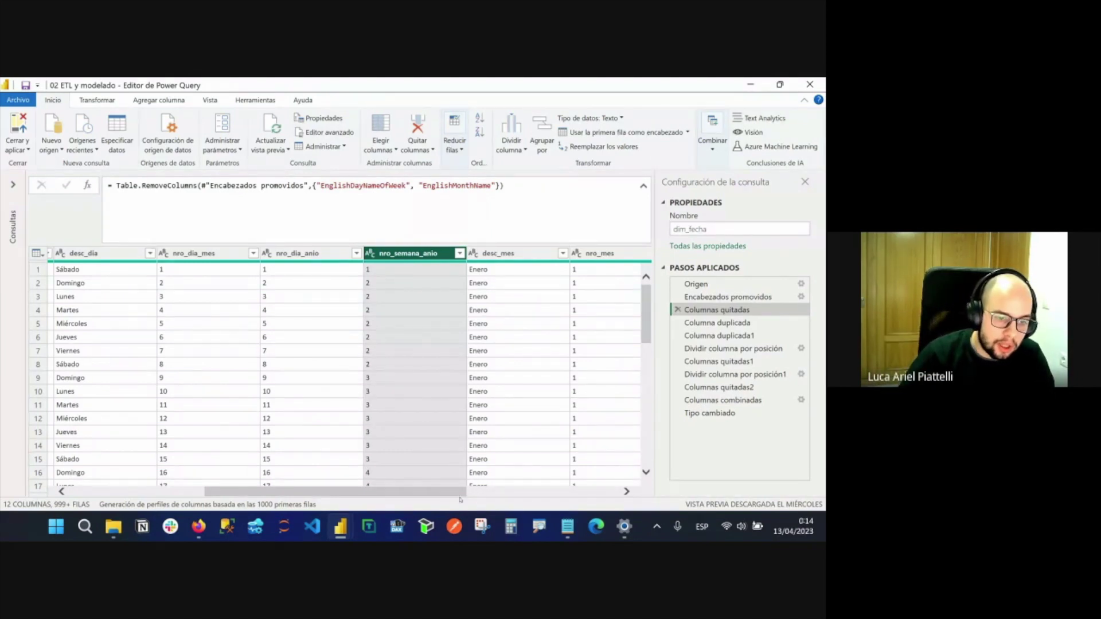
Review the remaining dim_fecha columns from desc_mes through nro_trimestre and nro_anio to nro_semestre, and return to the first columns.
drag(445, 492, 483, 493)
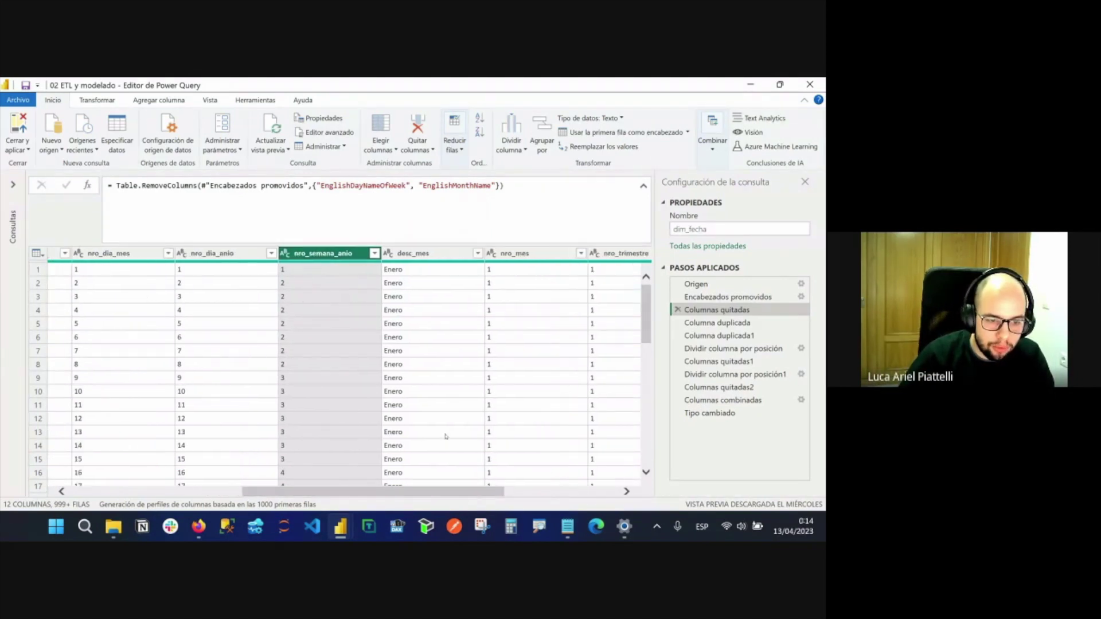
scroll(446, 436, right, 4)
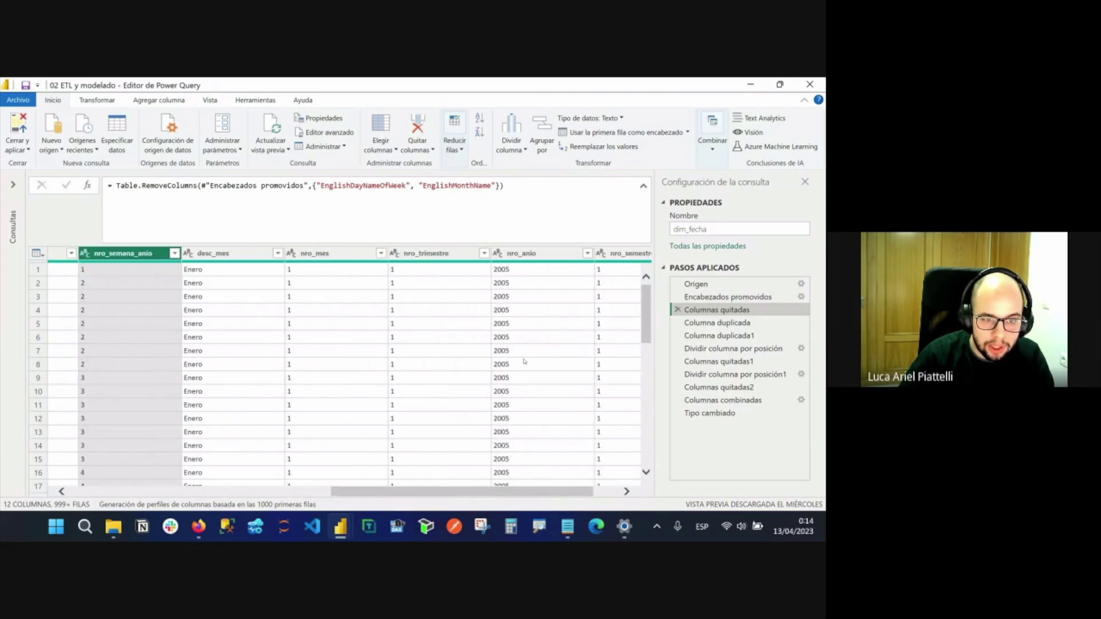
click(588, 486)
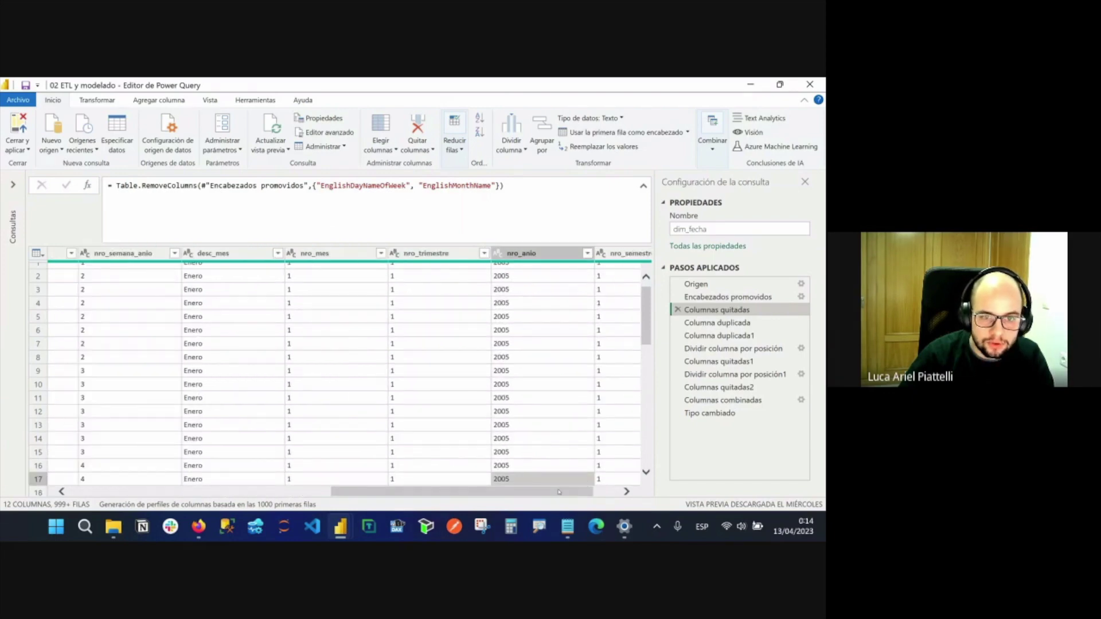
drag(559, 491, 585, 492)
scroll(578, 343, up, 1)
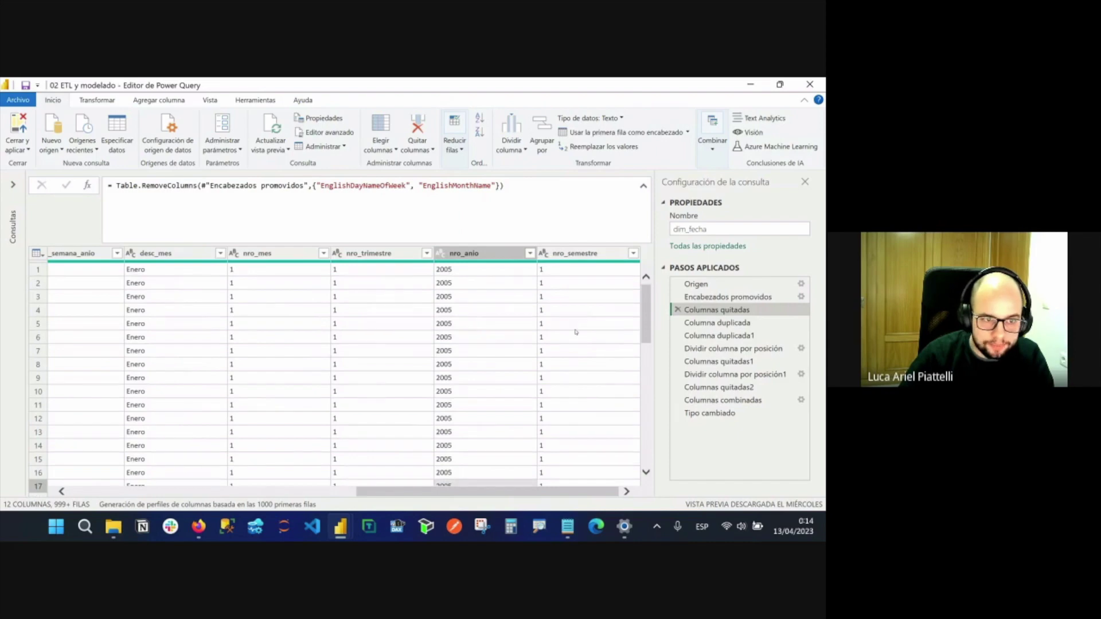
scroll(574, 333, down, 4)
scroll(60, 479, left, 10)
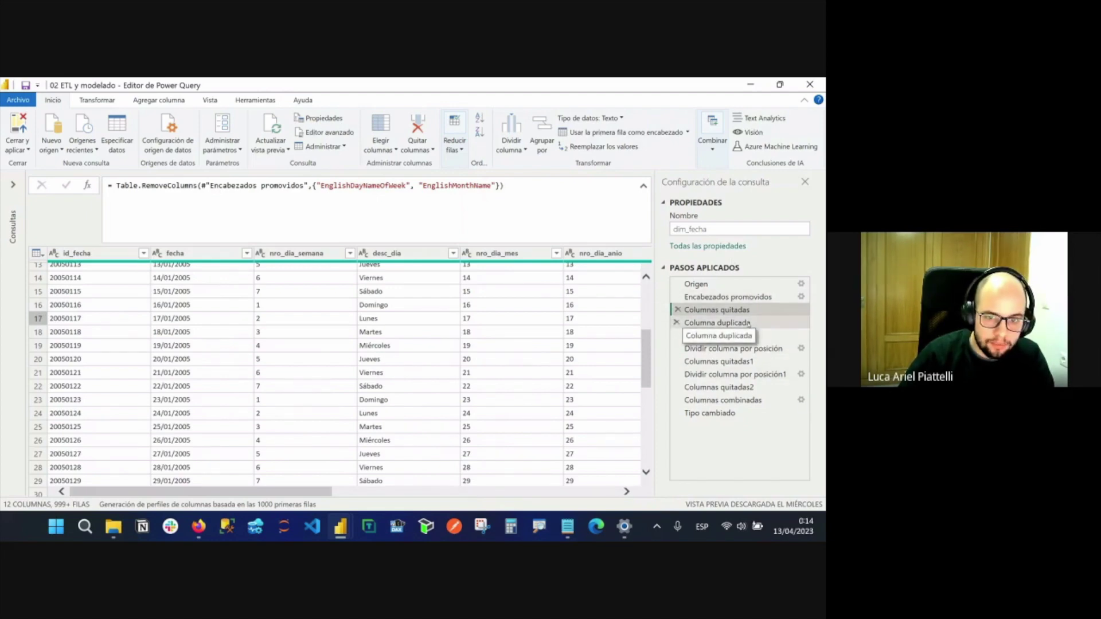
View the Columna duplicada step and compare the desc_mes column with its duplicate desc_mes - Copia.
click(748, 322)
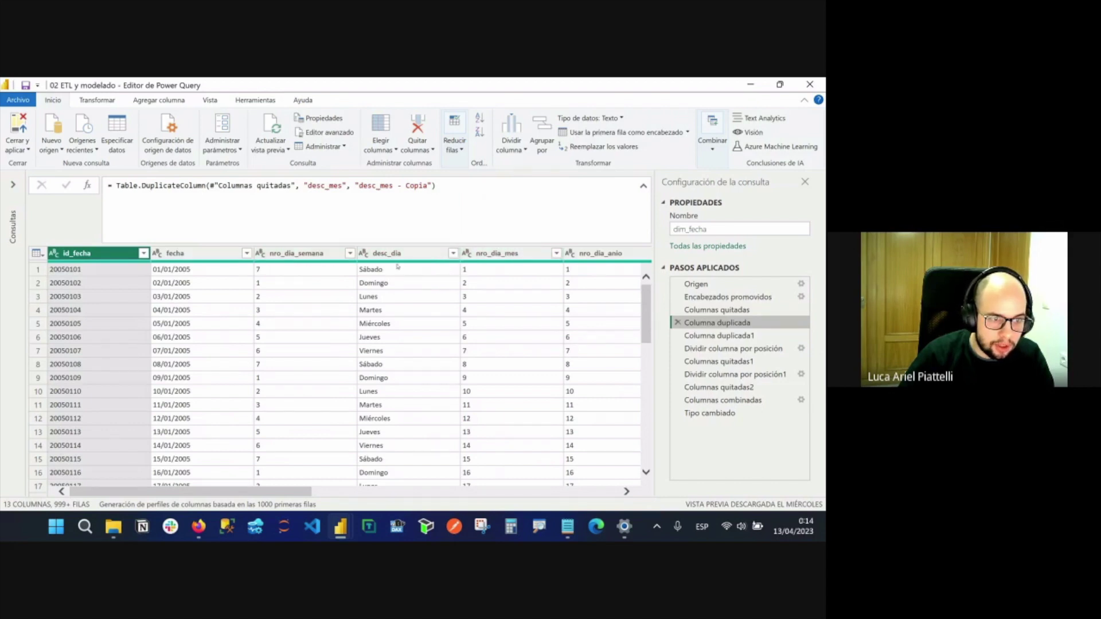
drag(306, 492, 481, 491)
click(406, 270)
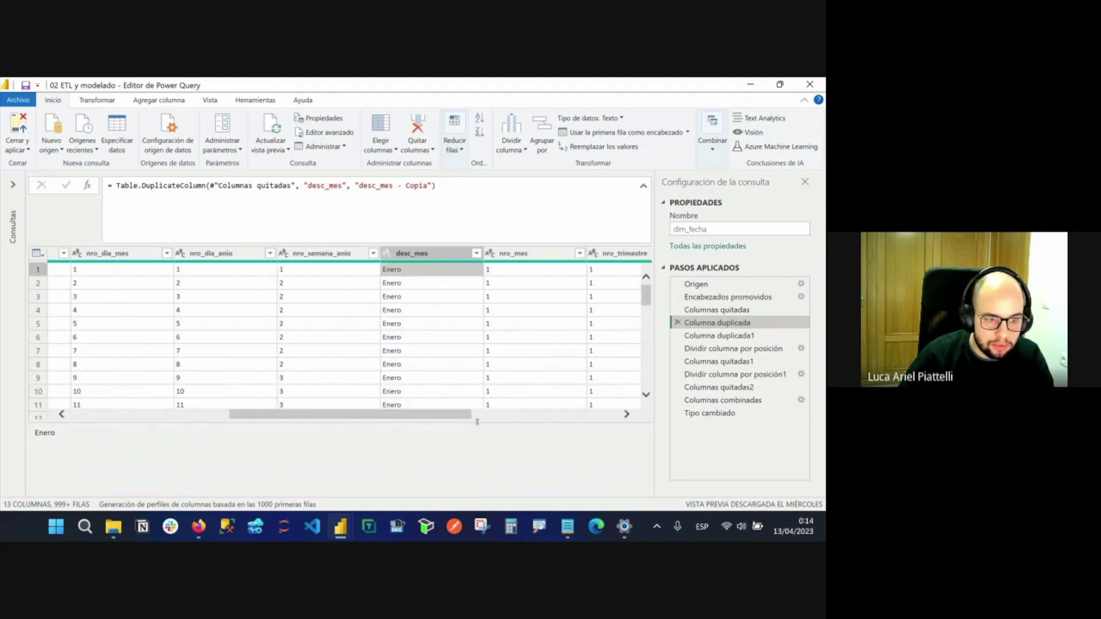
drag(406, 416, 554, 417)
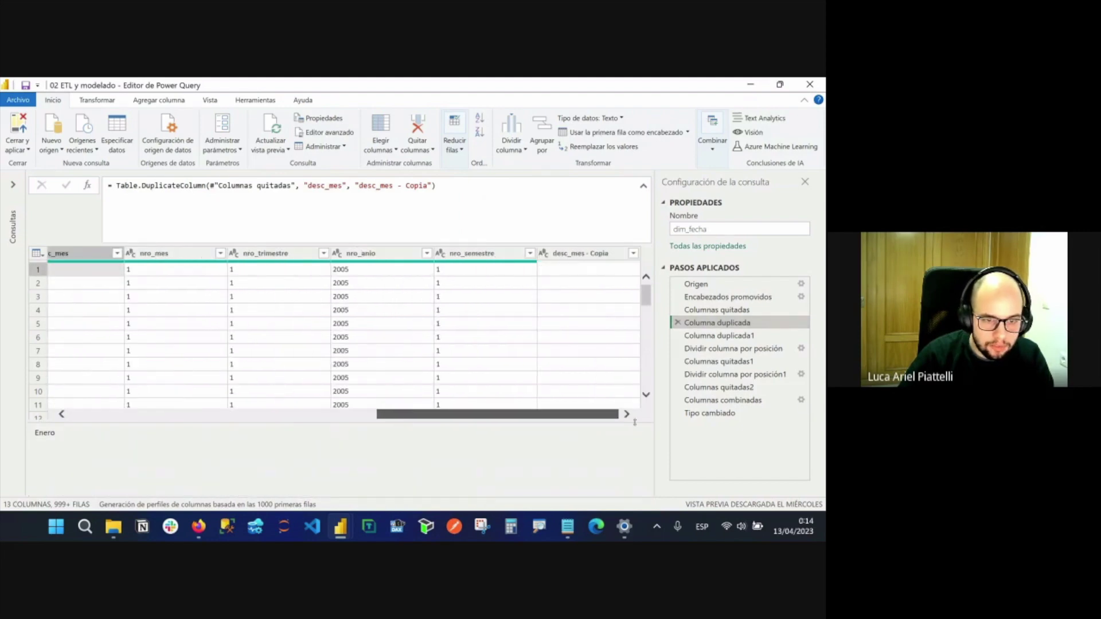
click(585, 259)
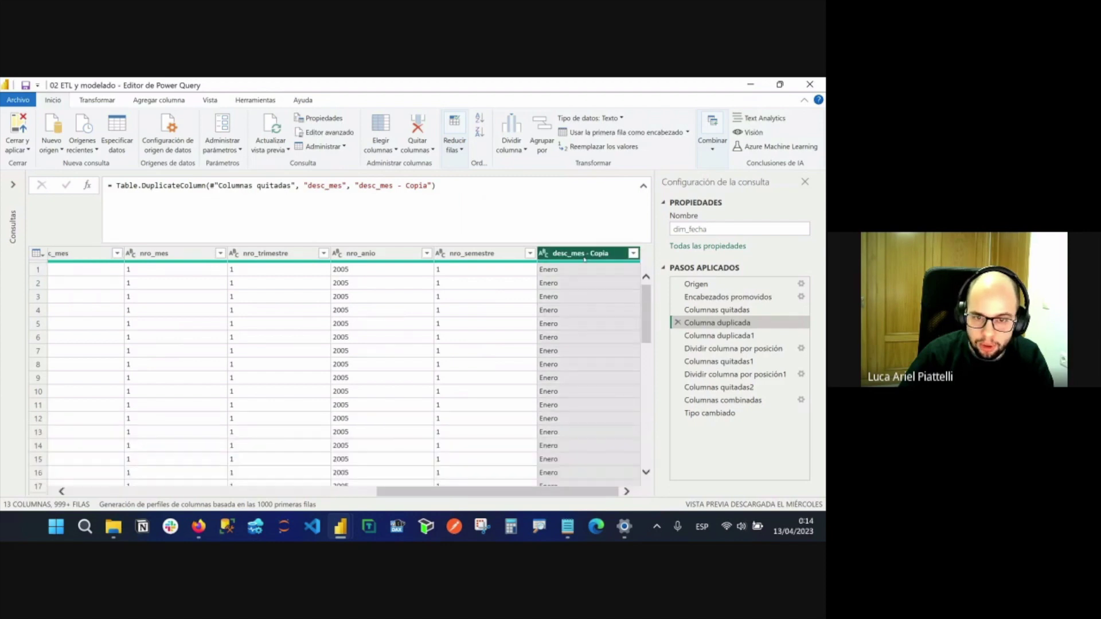
View the Columna duplicada1 step and inspect the nro_anio - Copia column alongside desc_mes - Copia.
click(695, 338)
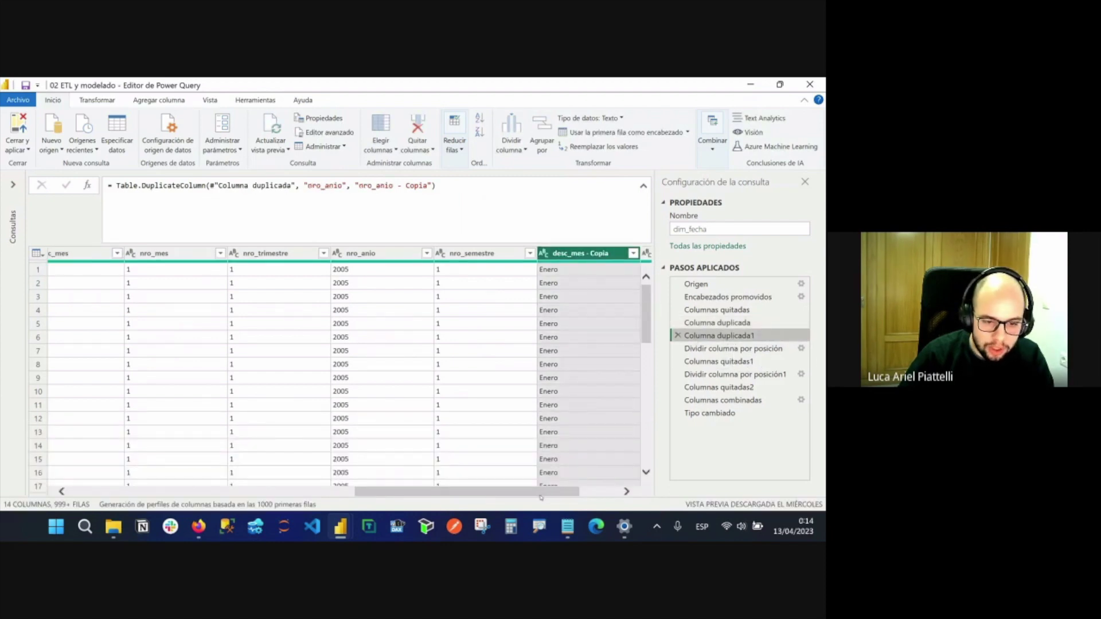
drag(549, 496, 597, 496)
click(580, 258)
click(578, 323)
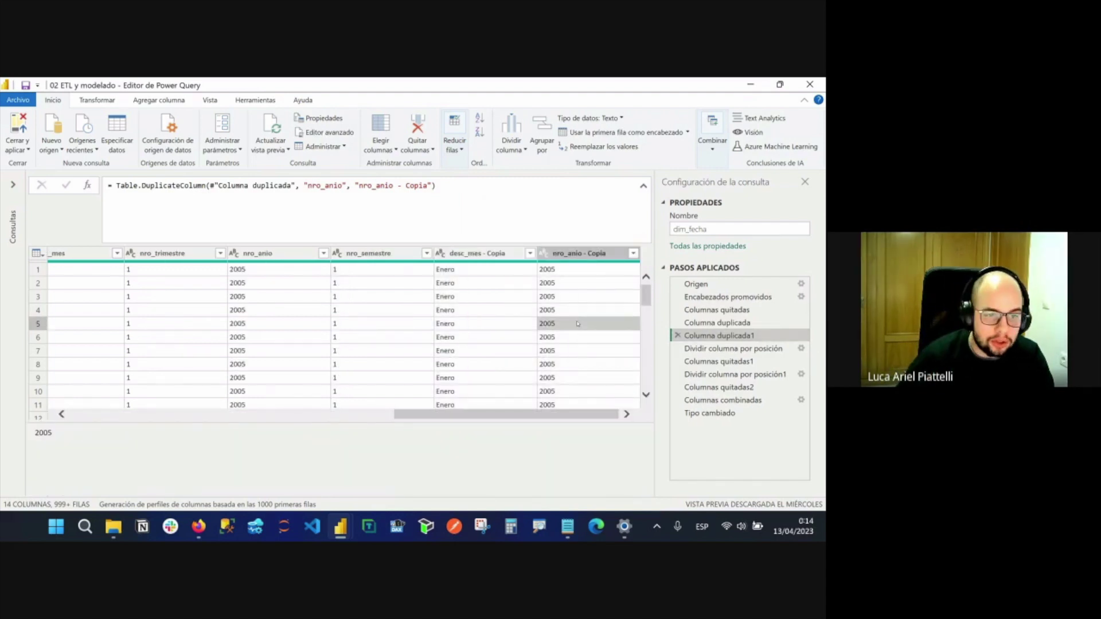
click(465, 253)
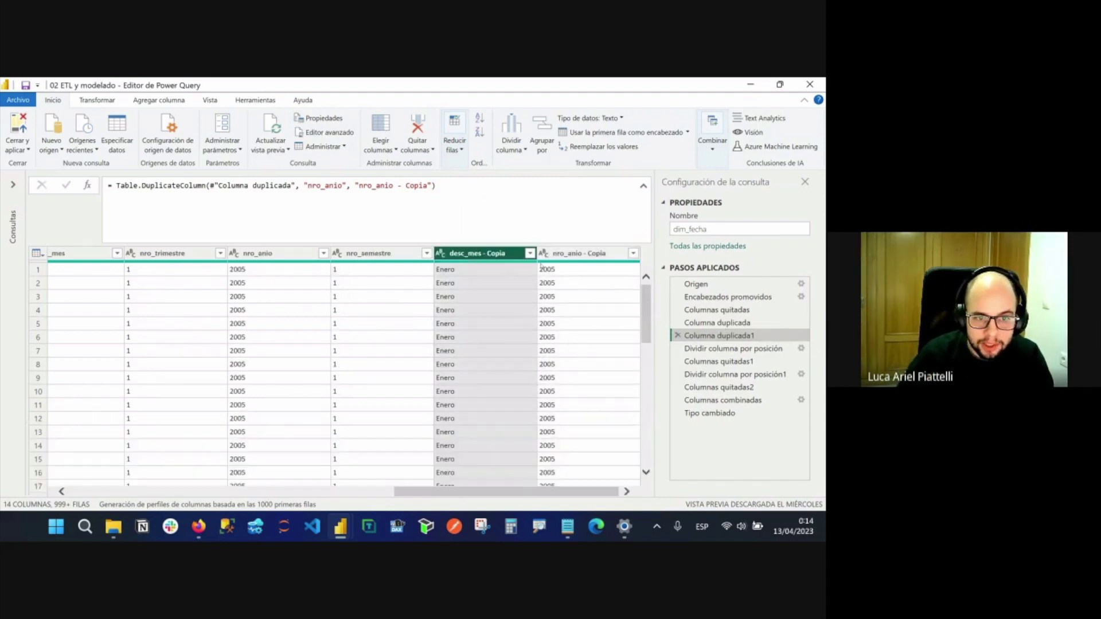
ctrl+click(574, 254)
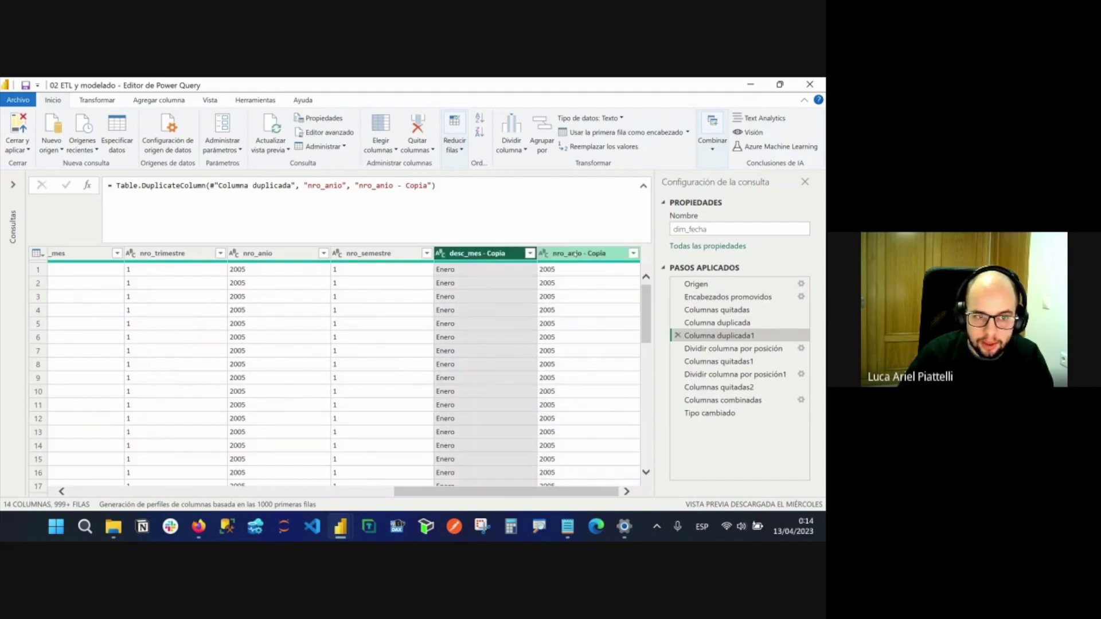
click(482, 253)
click(530, 253)
key(Escape)
View the Dividir columna por posición step, and go back to Columna duplicada1 to review the columns before the split.
click(733, 349)
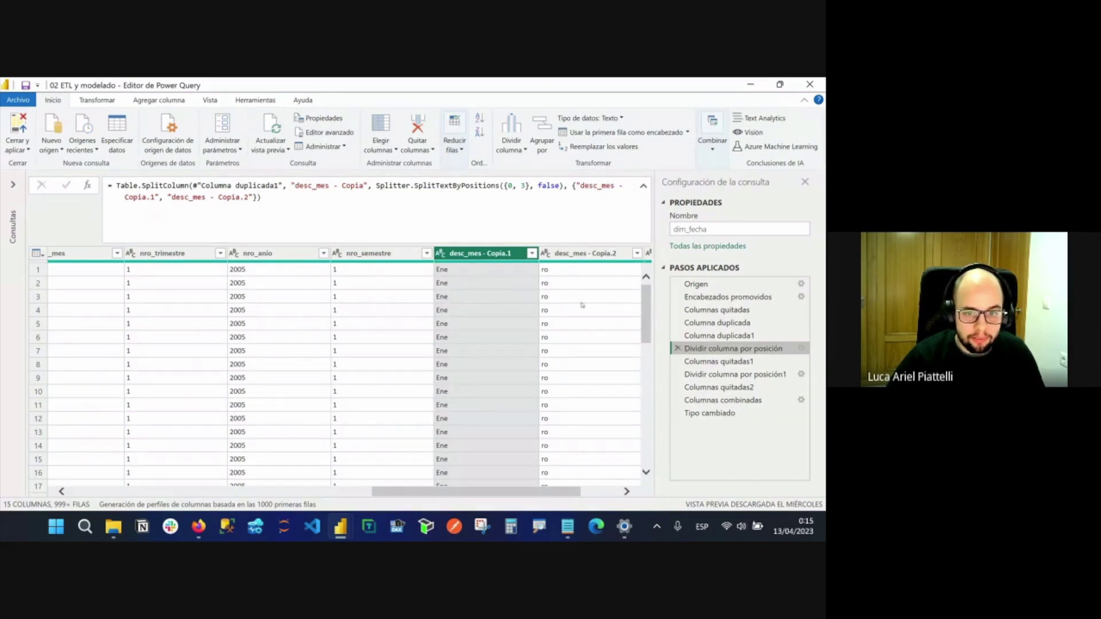
click(714, 336)
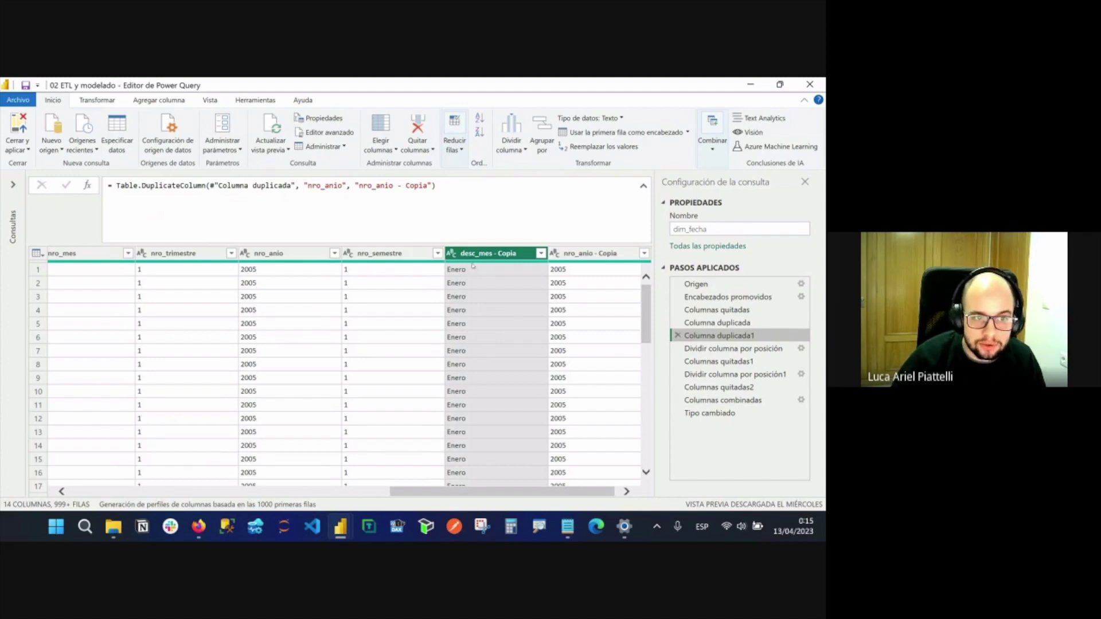
drag(444, 492, 181, 482)
scroll(345, 373, right, 3)
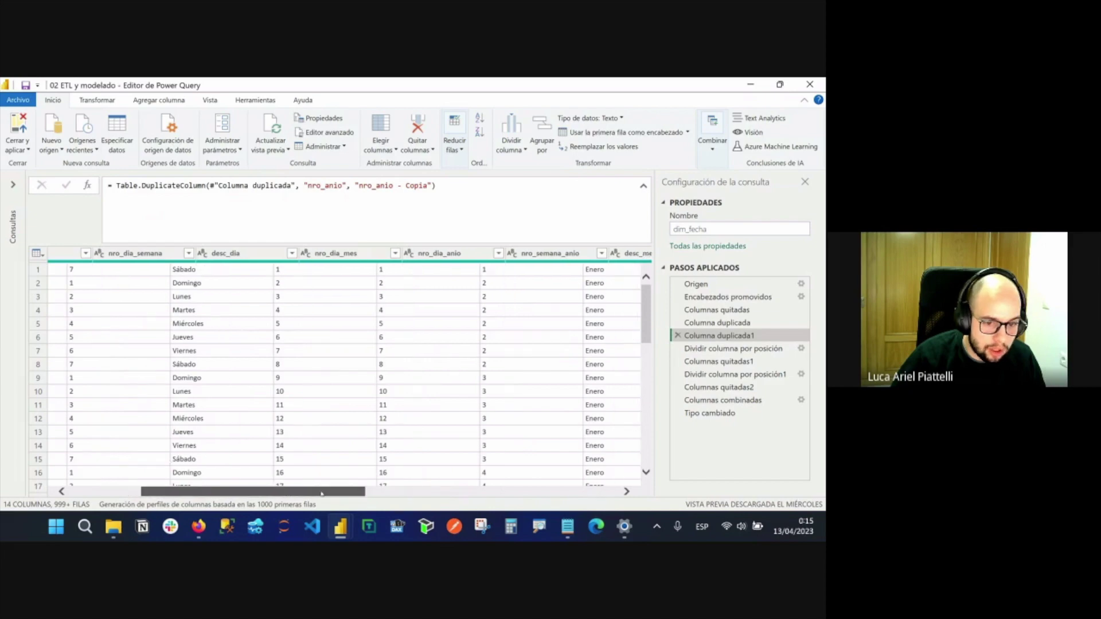
scroll(404, 497, right, 5)
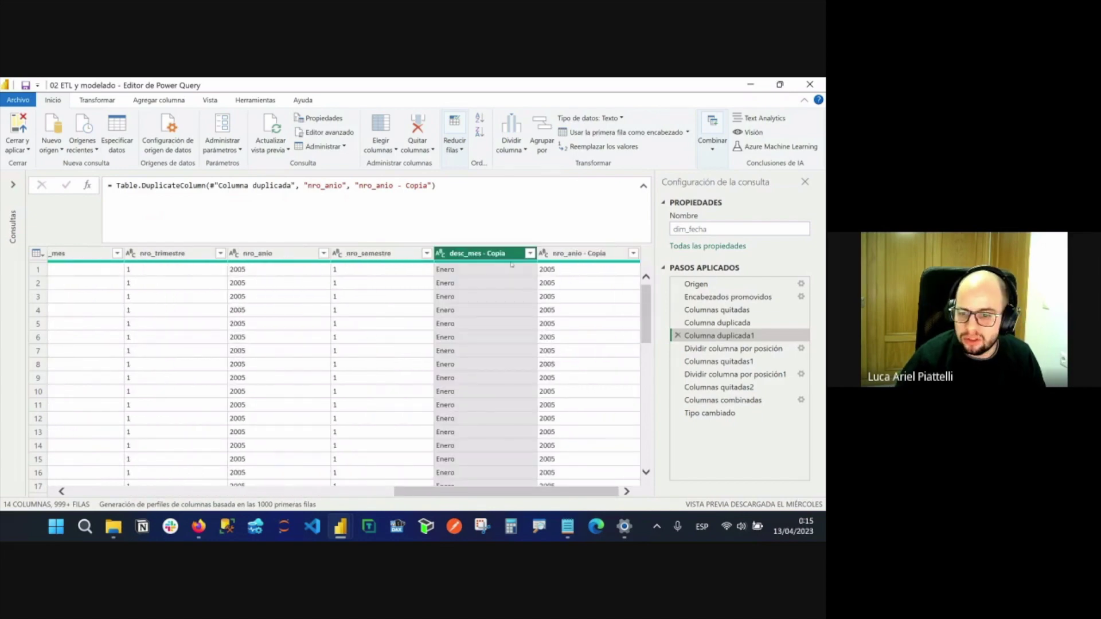
Try splitting desc_mes - Copia by a number of characters of 3, going through the leftmost, rightmost and repeated split options.
right_click(501, 253)
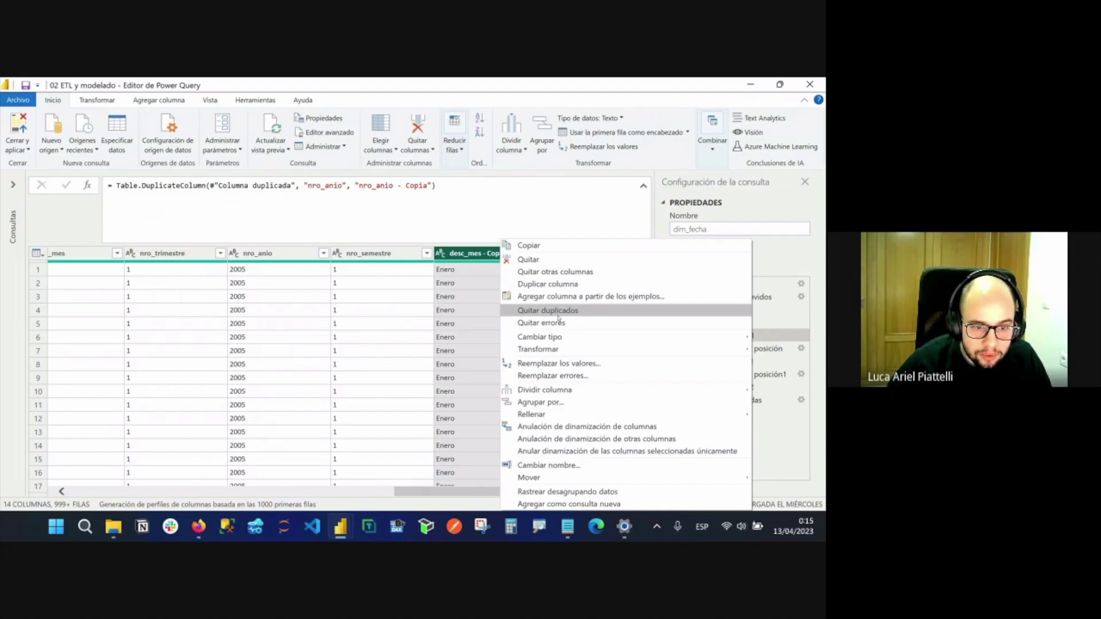
mouse_move(556, 392)
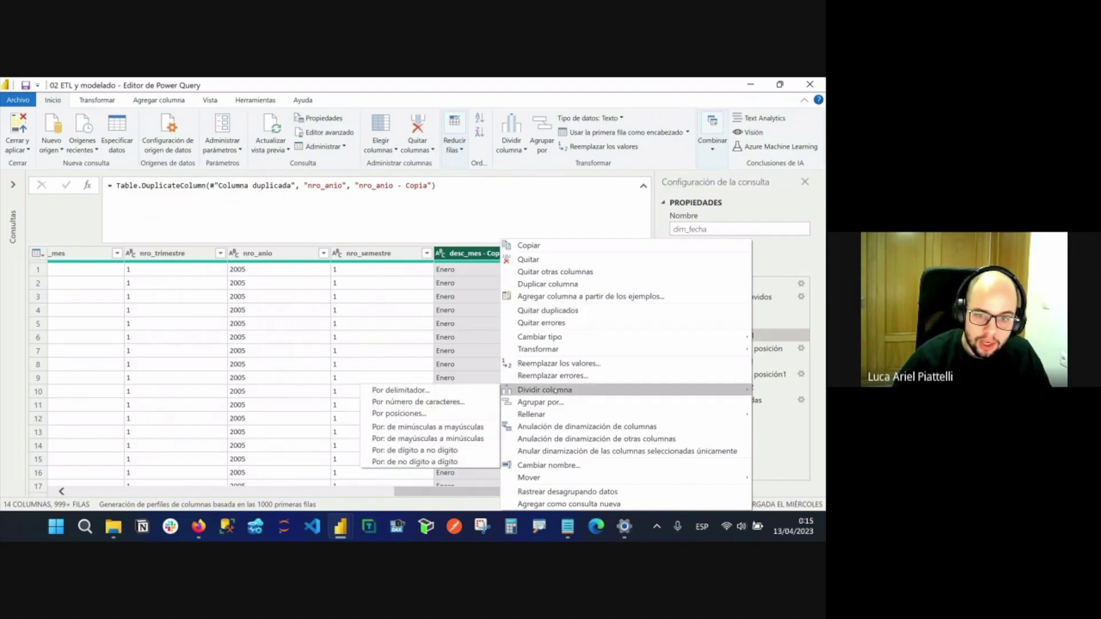
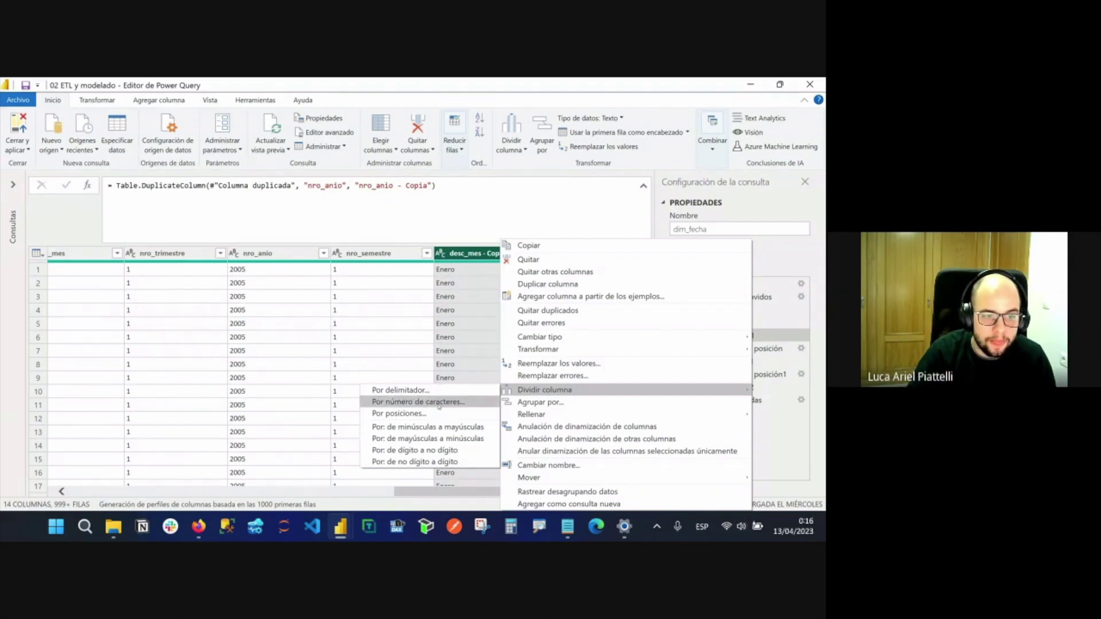
click(439, 403)
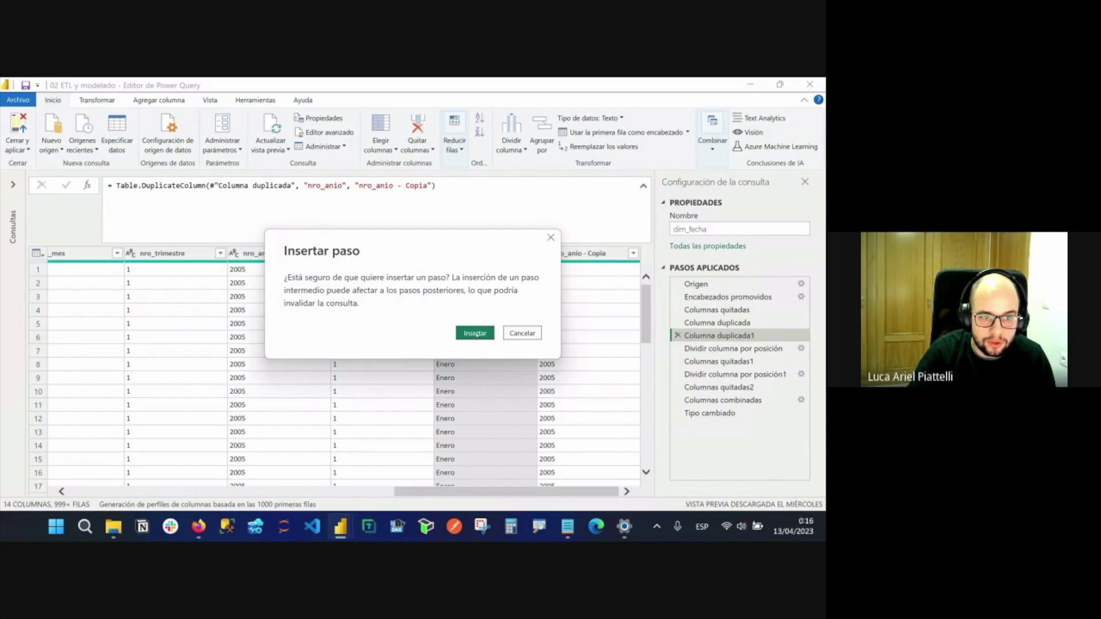
click(475, 334)
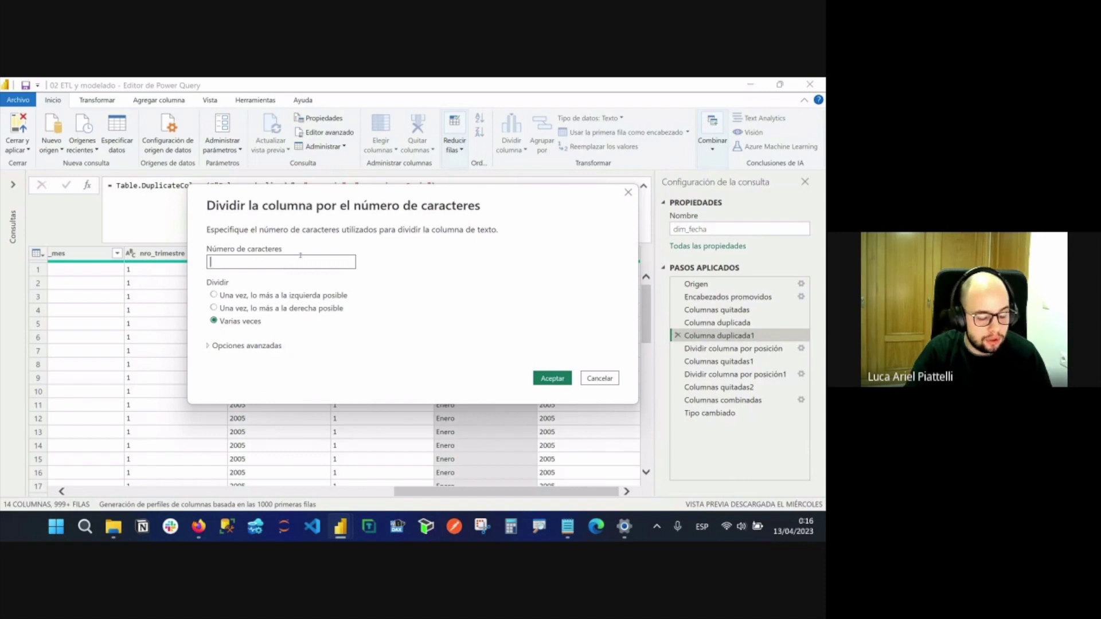
text(3)
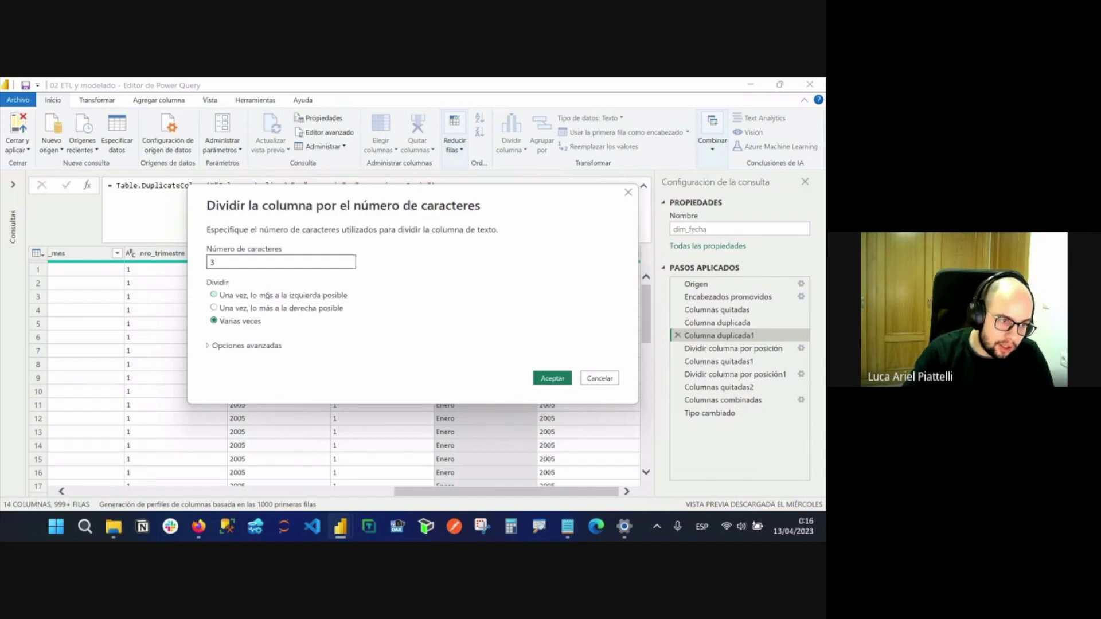
click(310, 296)
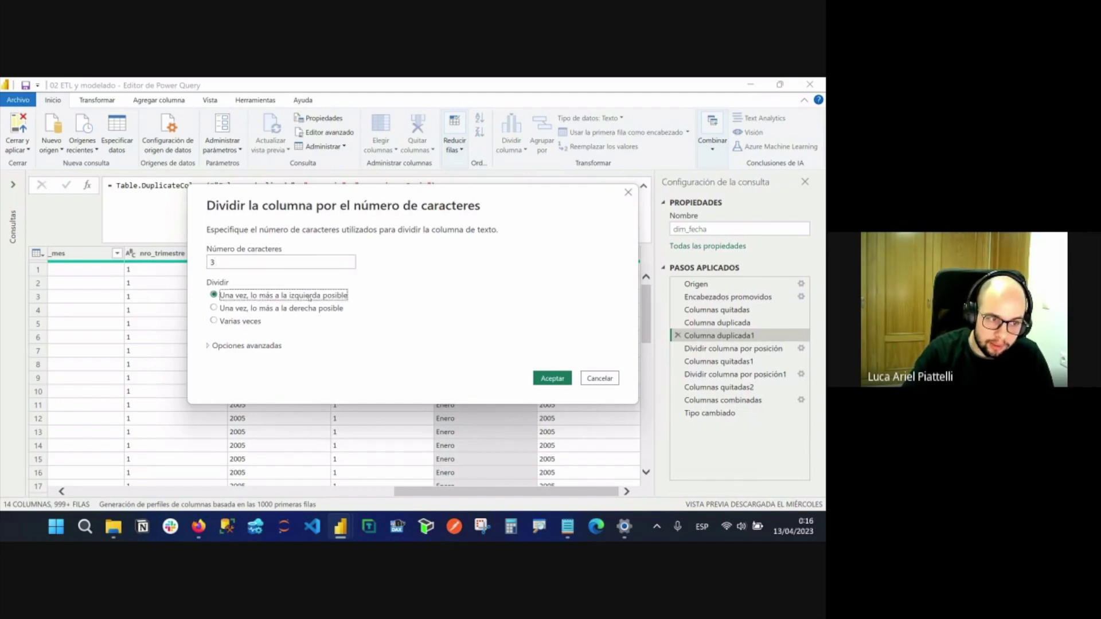
click(278, 309)
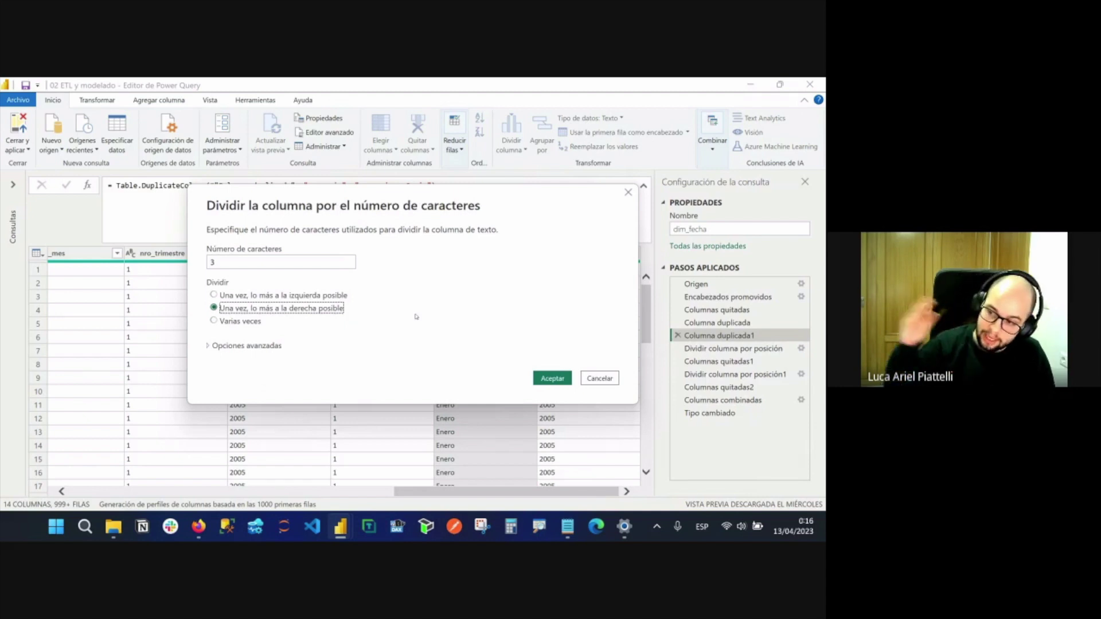
click(242, 323)
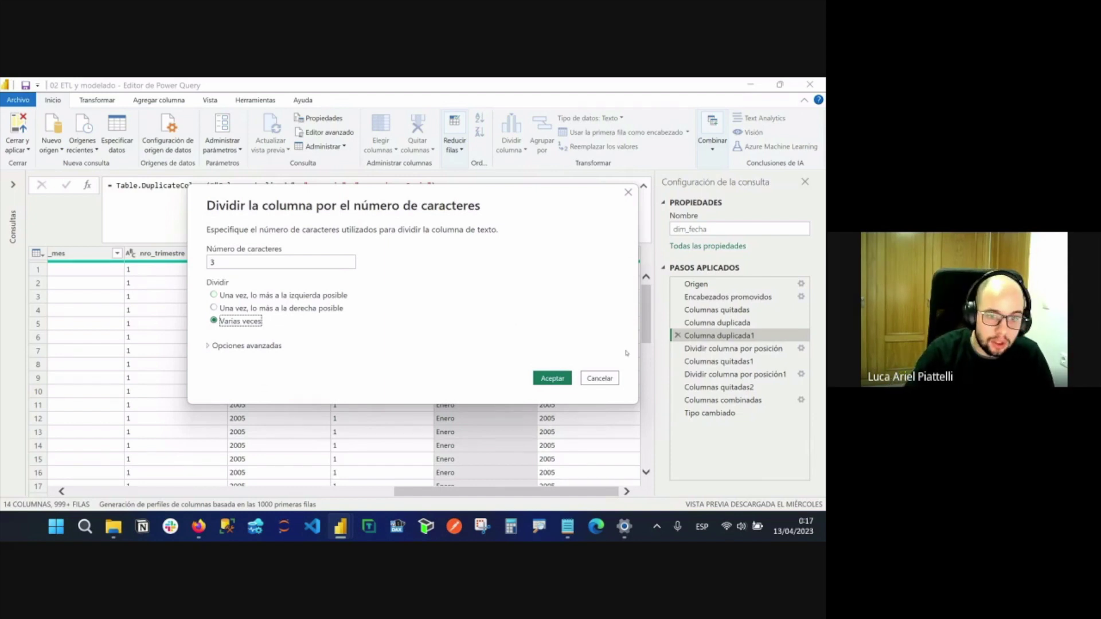
key(Return)
Examine desc_mes - Copia.1 and desc_mes - Copia.2 in the Dividir columna por posición step, and view the Columnas quitadas1 step.
scroll(503, 365, down, 10)
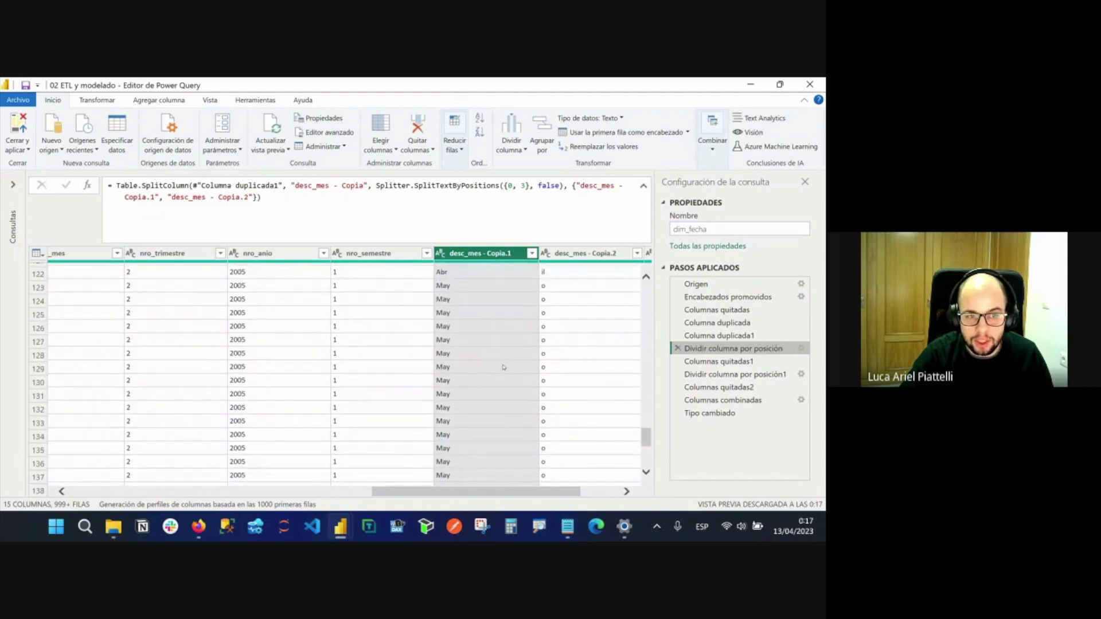
click(562, 253)
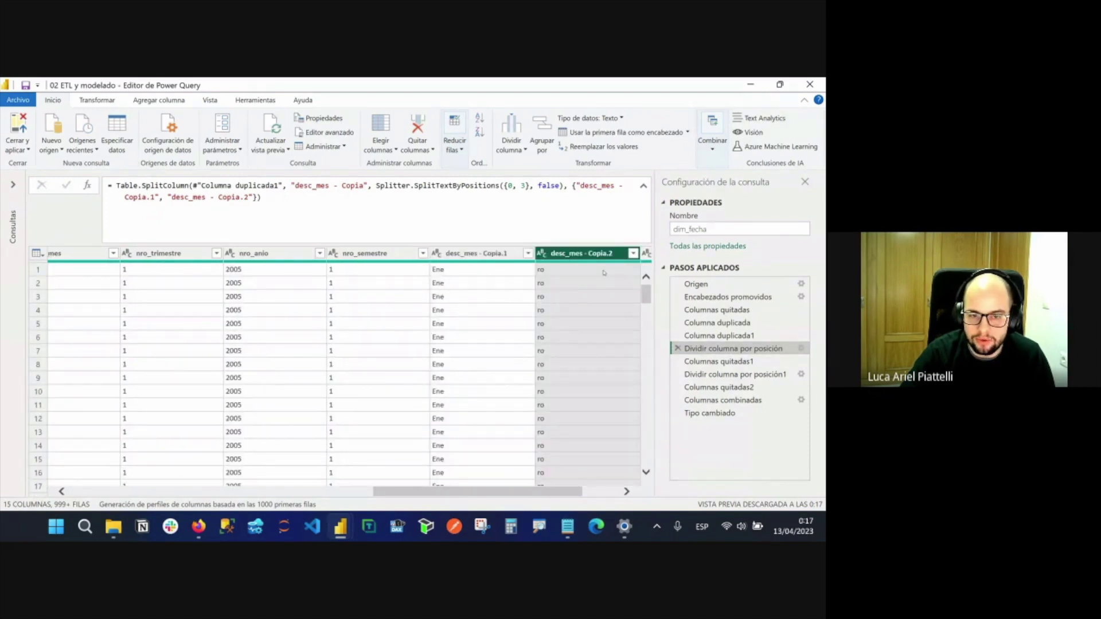
click(717, 362)
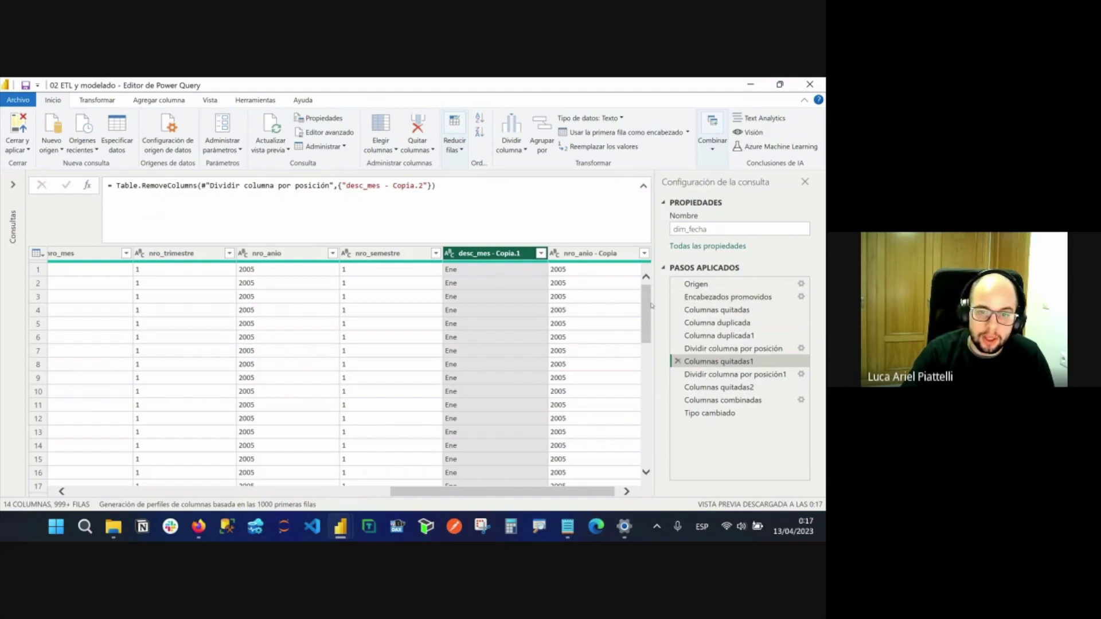
Check the split settings of the Dividir columna por posición1 step without changing them, and review the nro_anio - Copia.1 and nro_anio - Copia.2 columns.
click(739, 374)
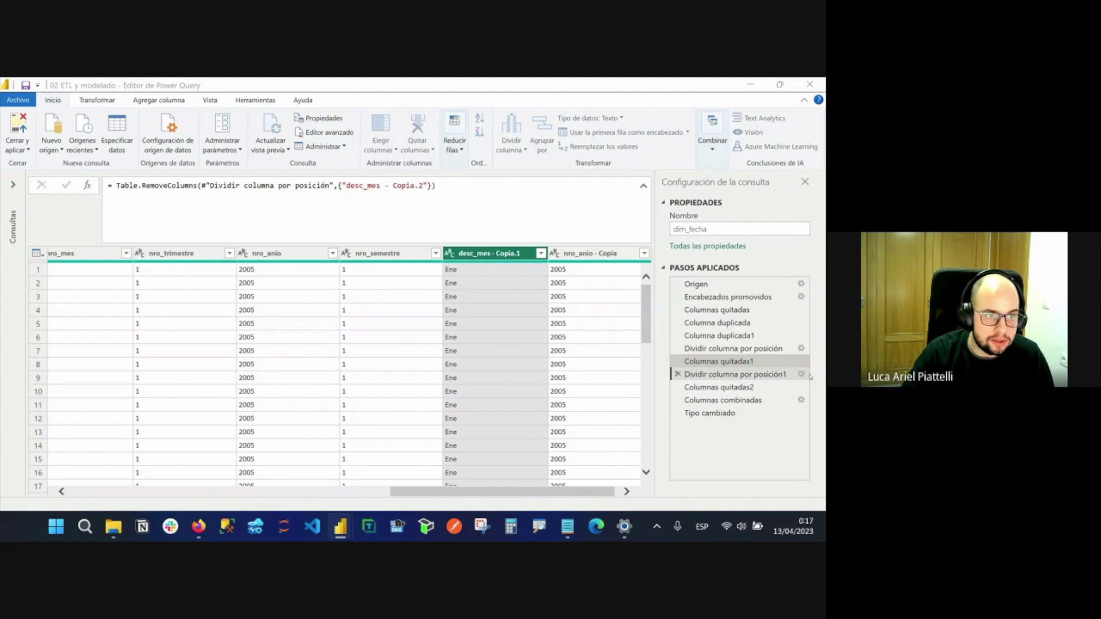
click(809, 376)
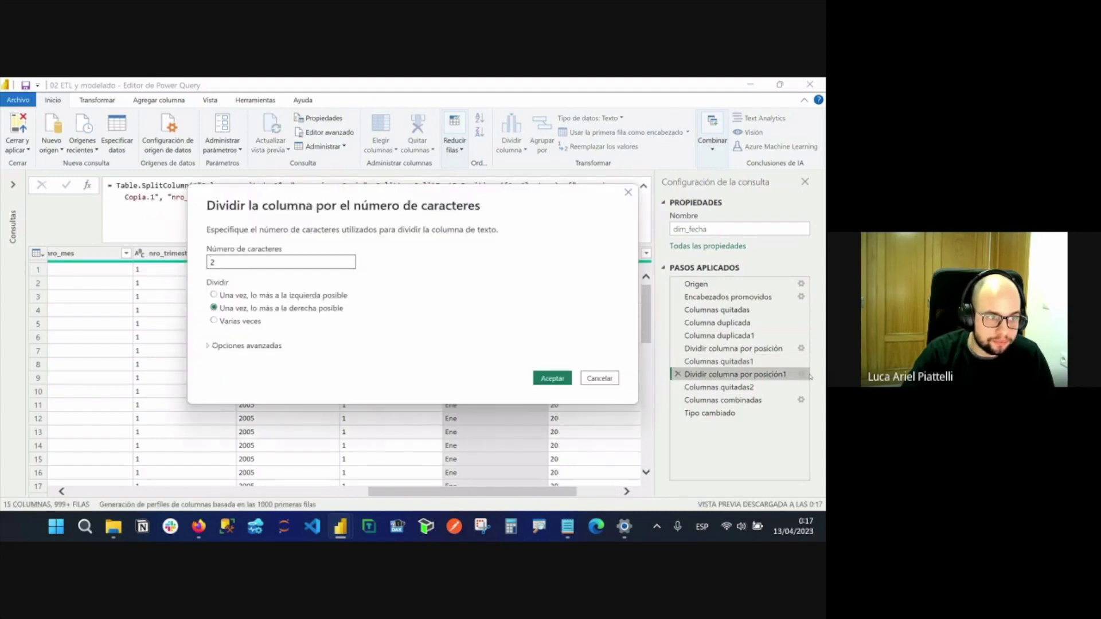
click(599, 379)
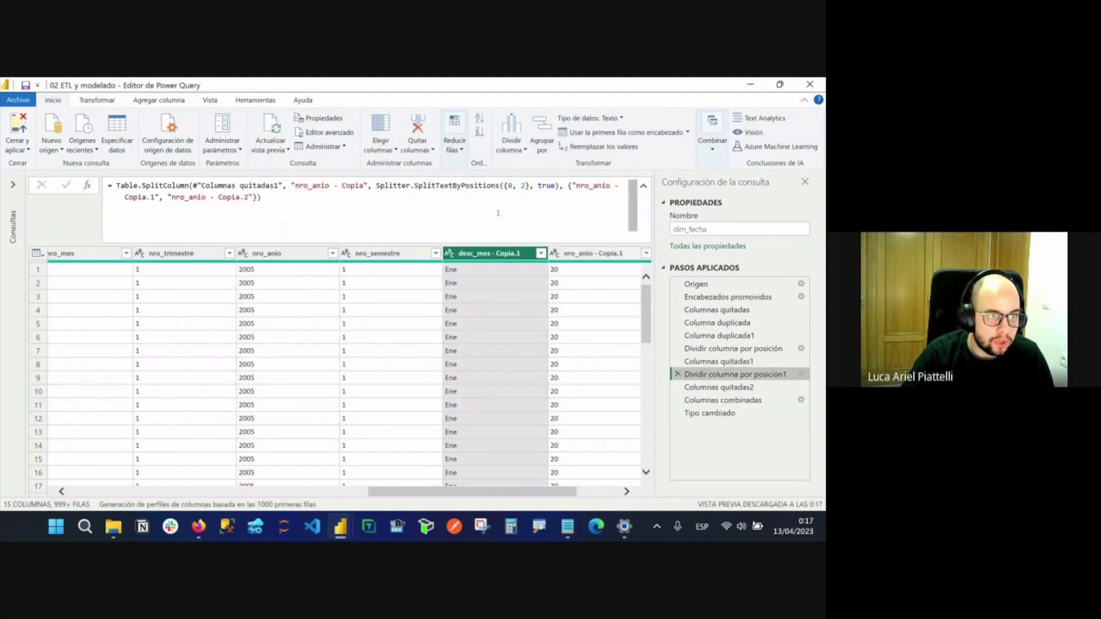
scroll(578, 355, right, 3)
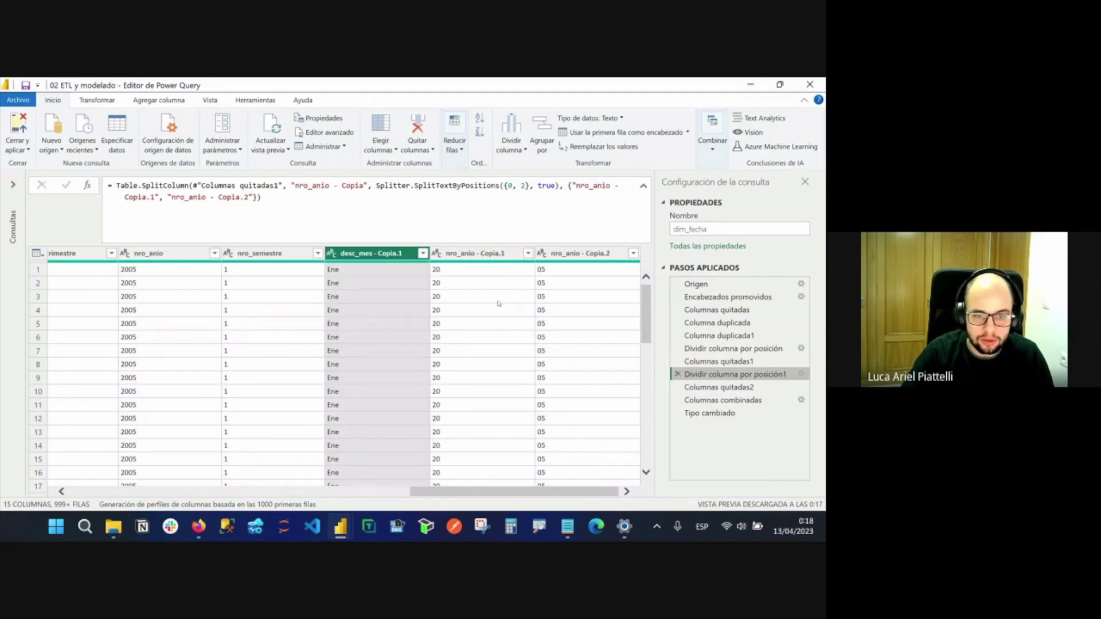
scroll(516, 344, down, 10)
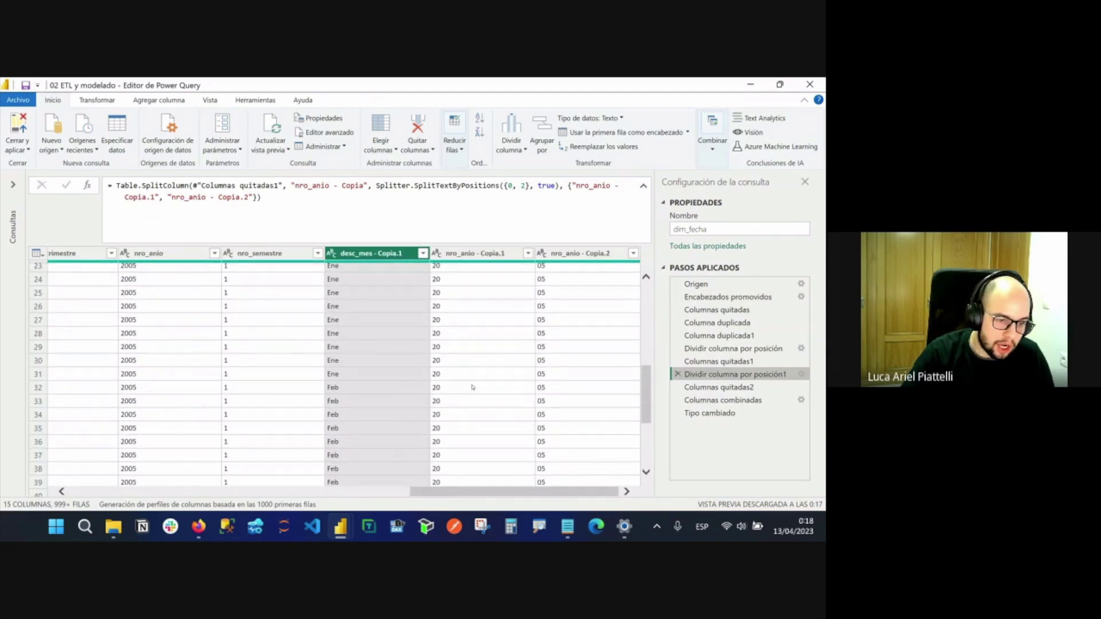
scroll(472, 387, down, 5)
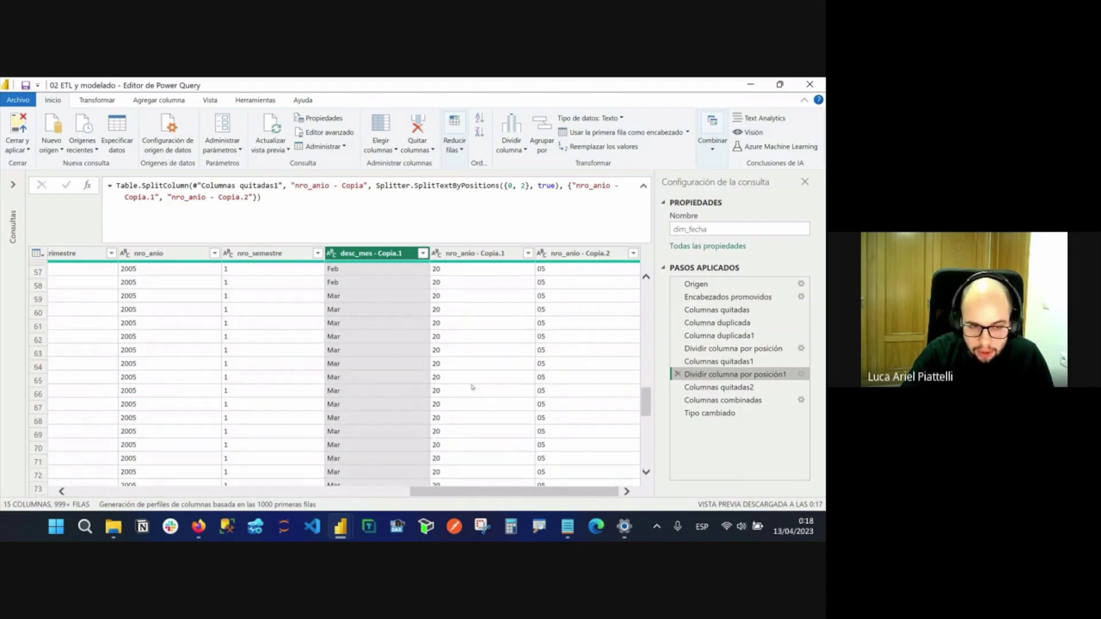
View the Columnas quitadas2 step, and select desc_mes - Copia.1 and nro_anio - Copia.2 to review the columns remaining for the merge.
scroll(471, 387, up, 15)
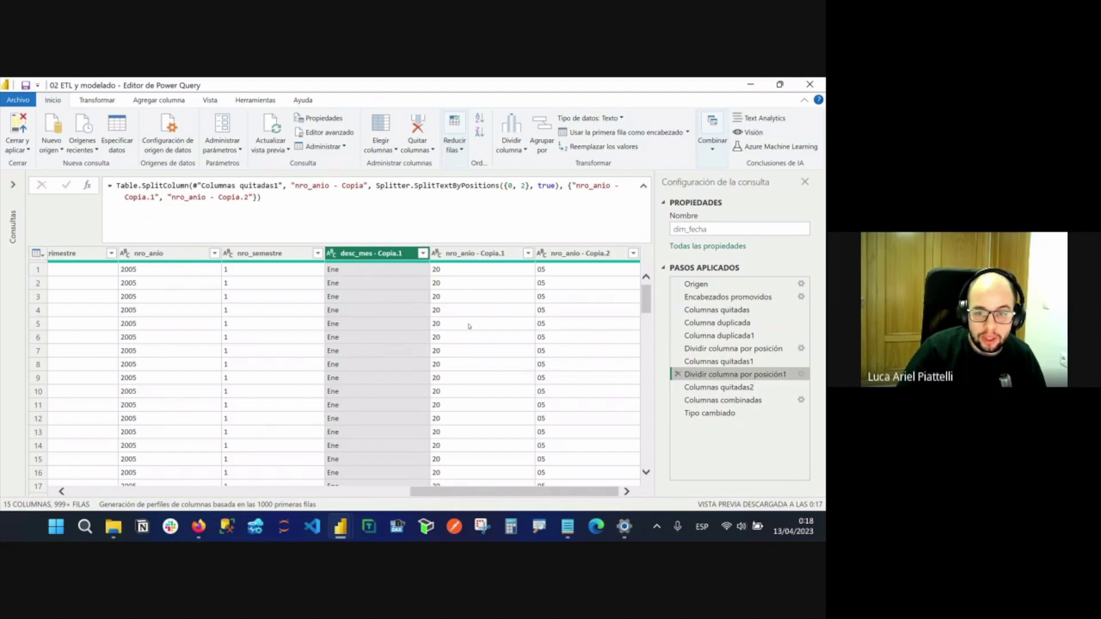
click(718, 387)
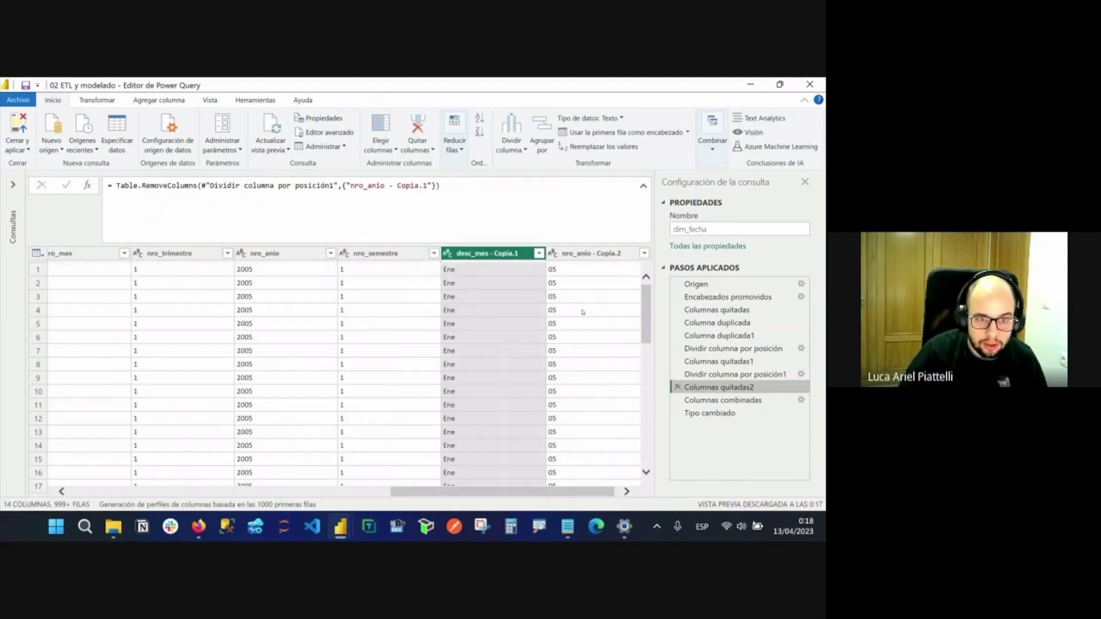
click(457, 267)
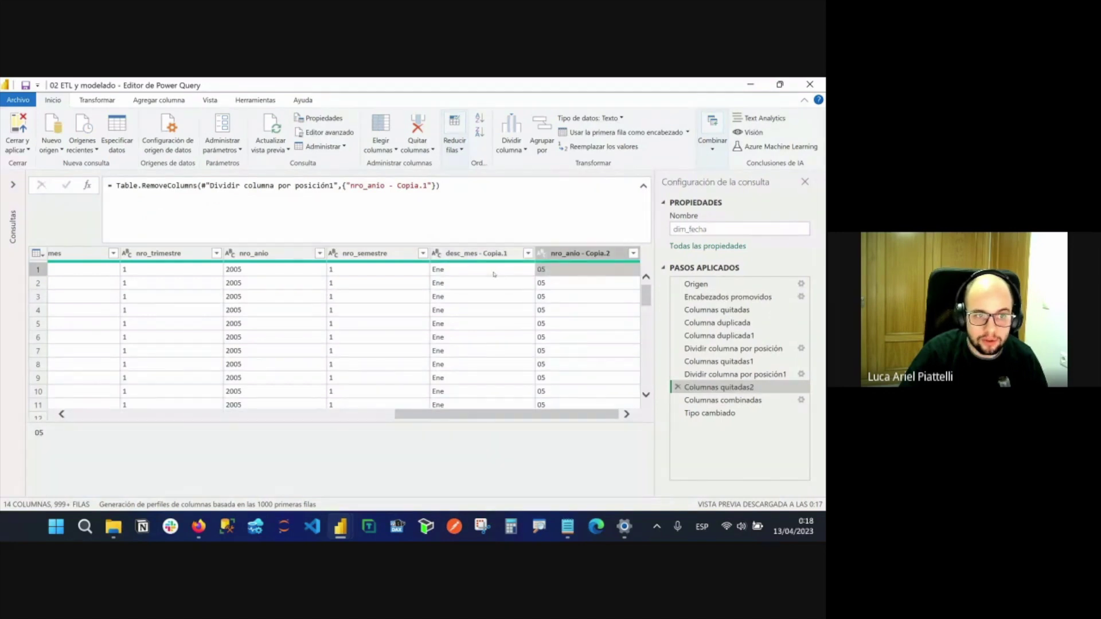
click(457, 267)
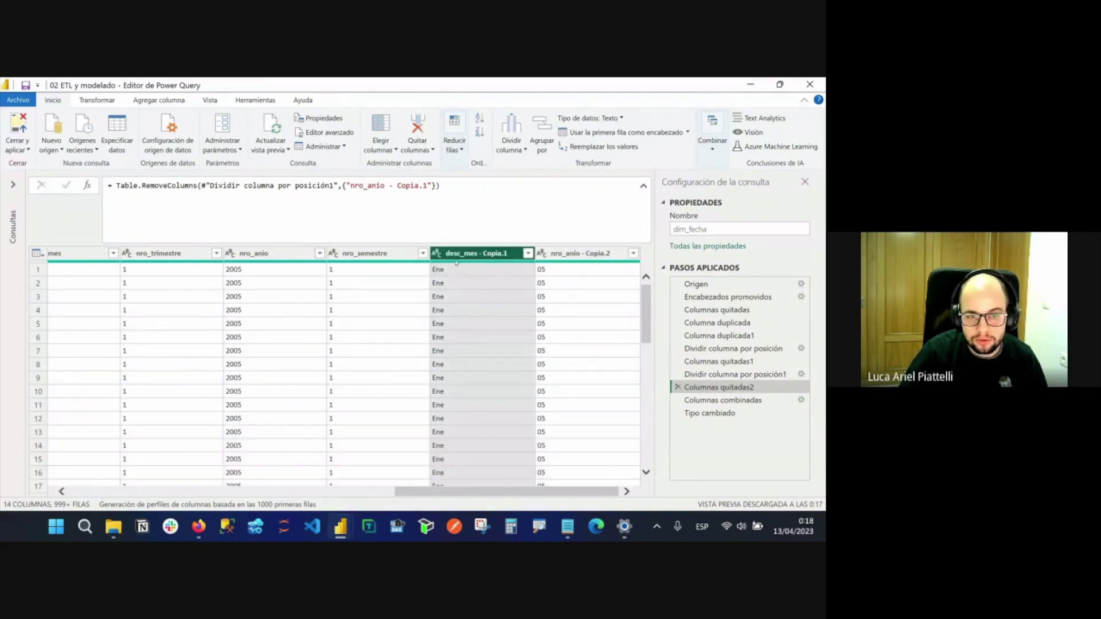
click(552, 270)
click(573, 253)
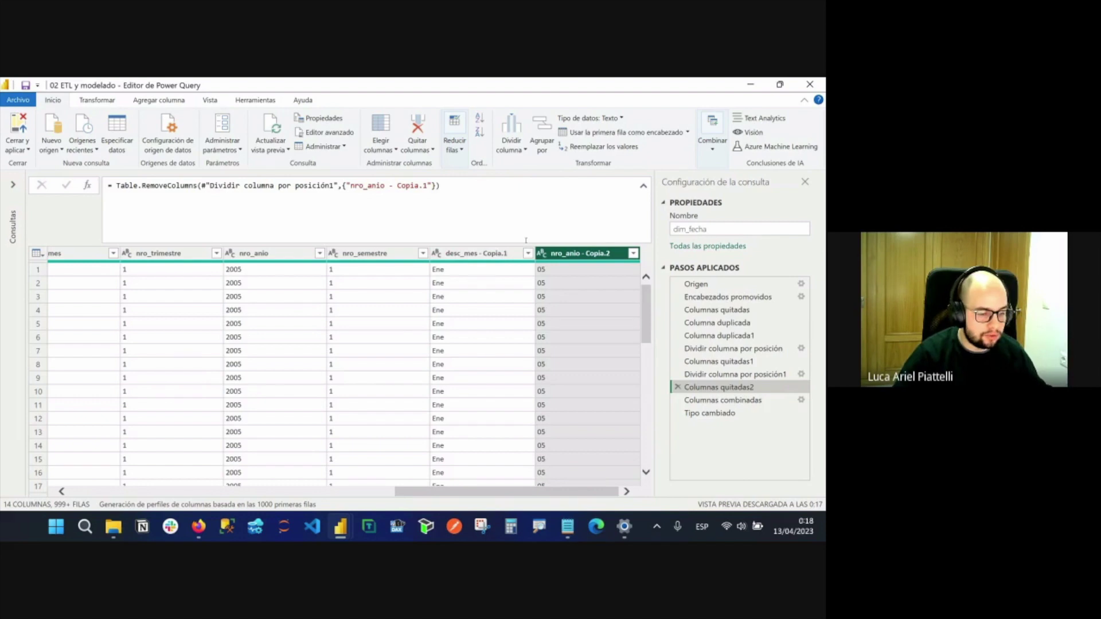
ctrl+click(506, 253)
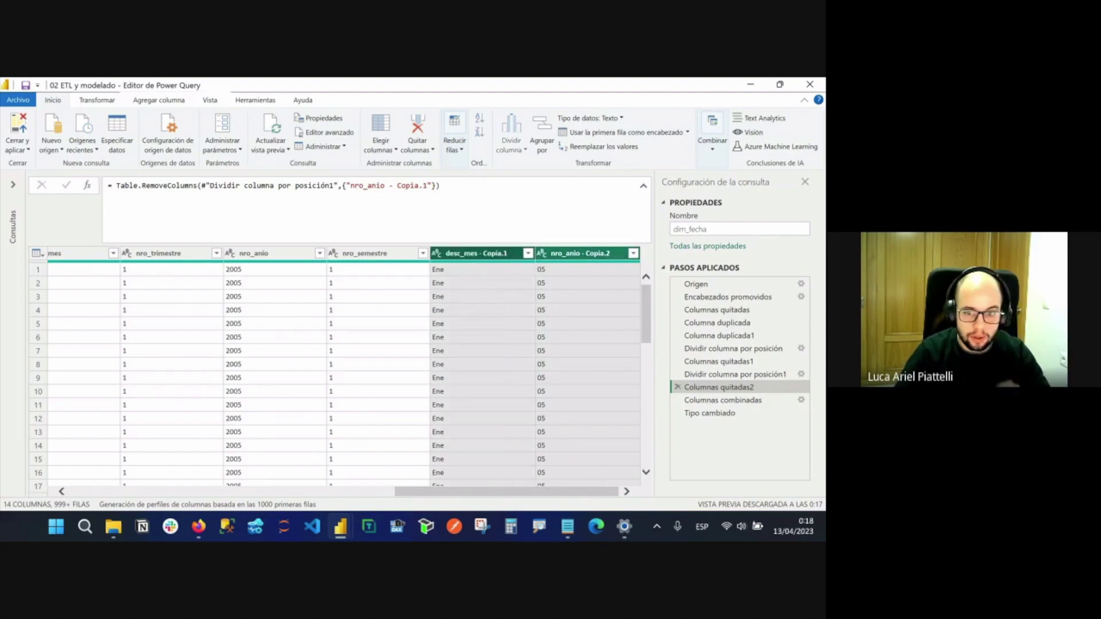
Check the merge settings of the Columnas combinadas step without changing them, and review the anio_mes_corto column.
click(802, 399)
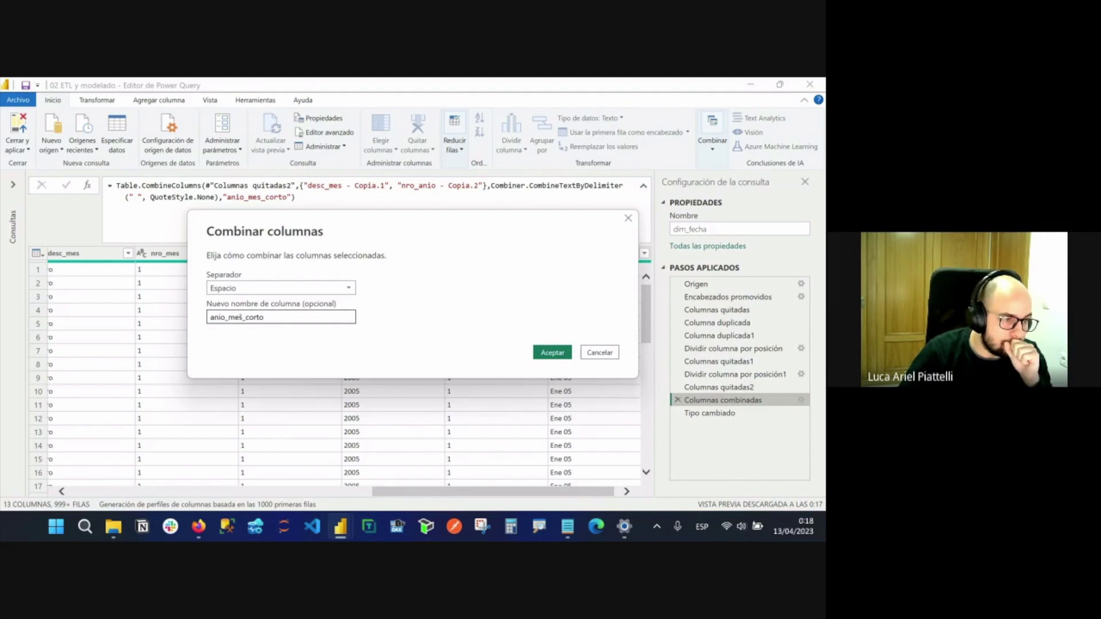
click(212, 317)
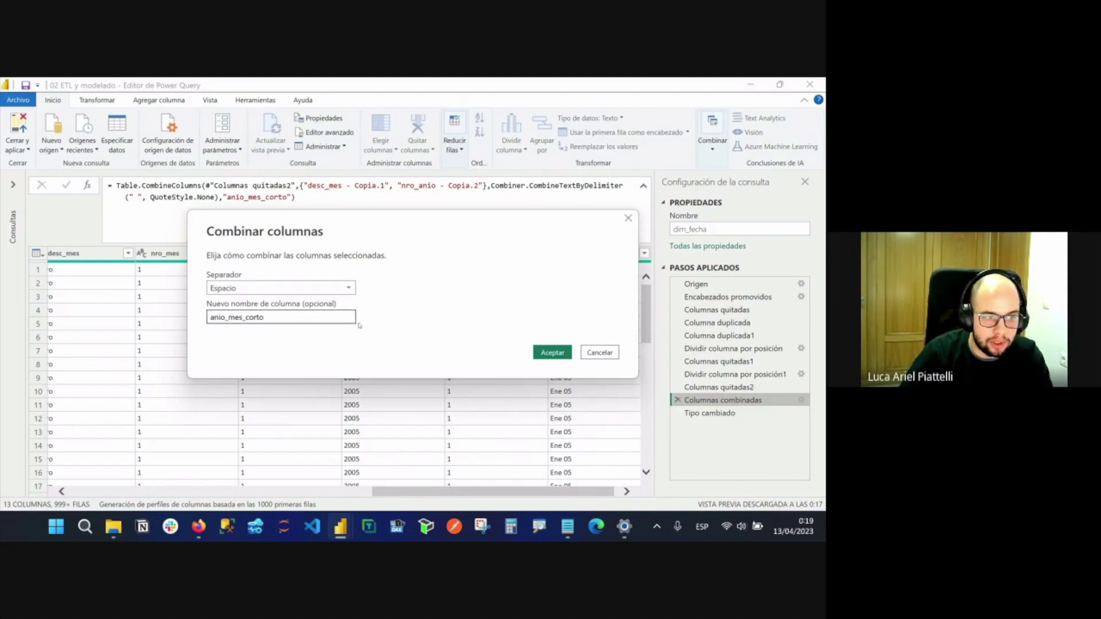
click(602, 351)
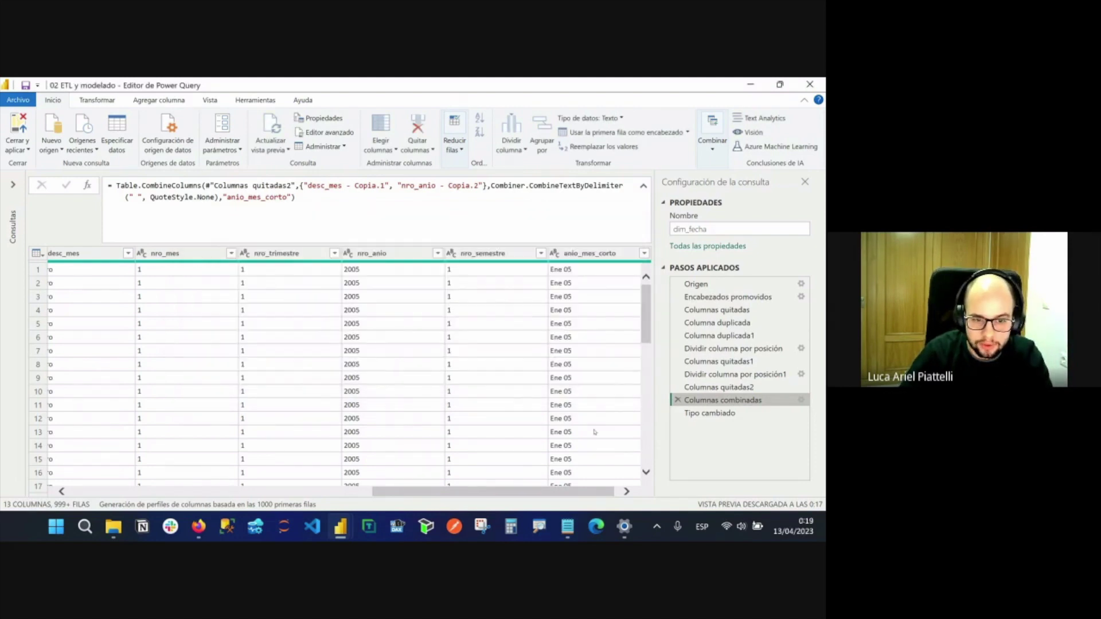
scroll(631, 459, right, 1)
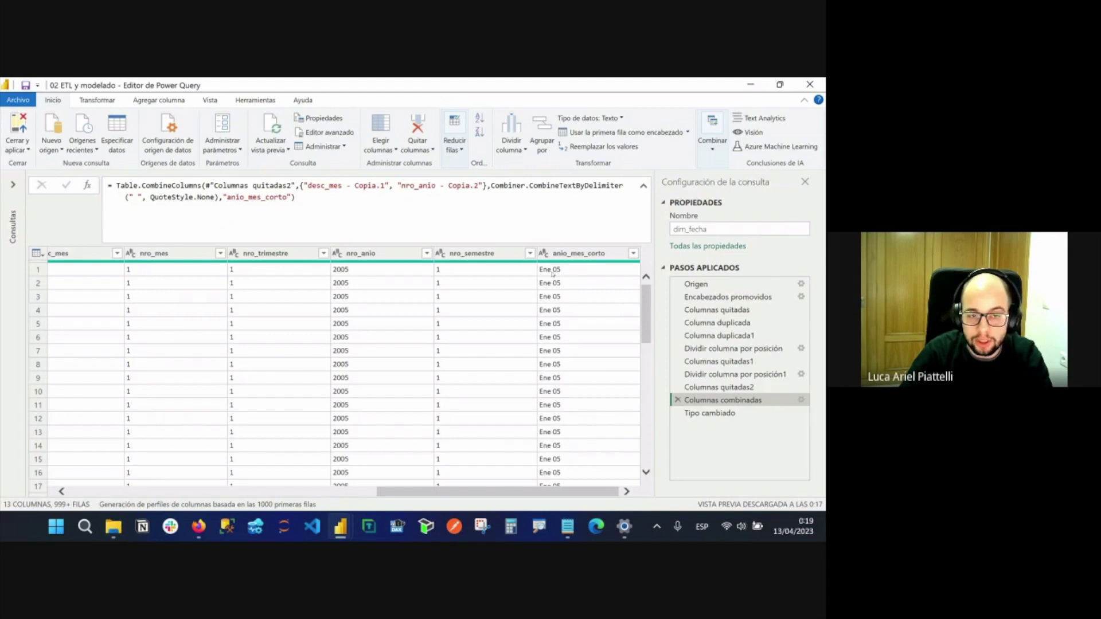
click(572, 273)
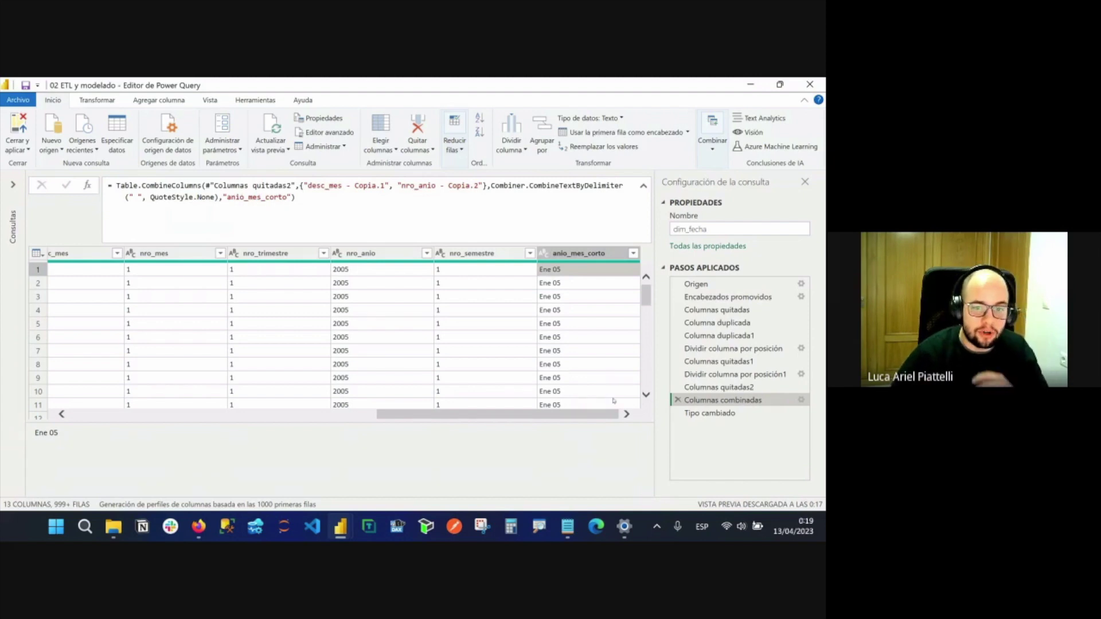
View the Tipo cambiado step and review the data types of the fecha and nro_dia_semana columns.
click(706, 413)
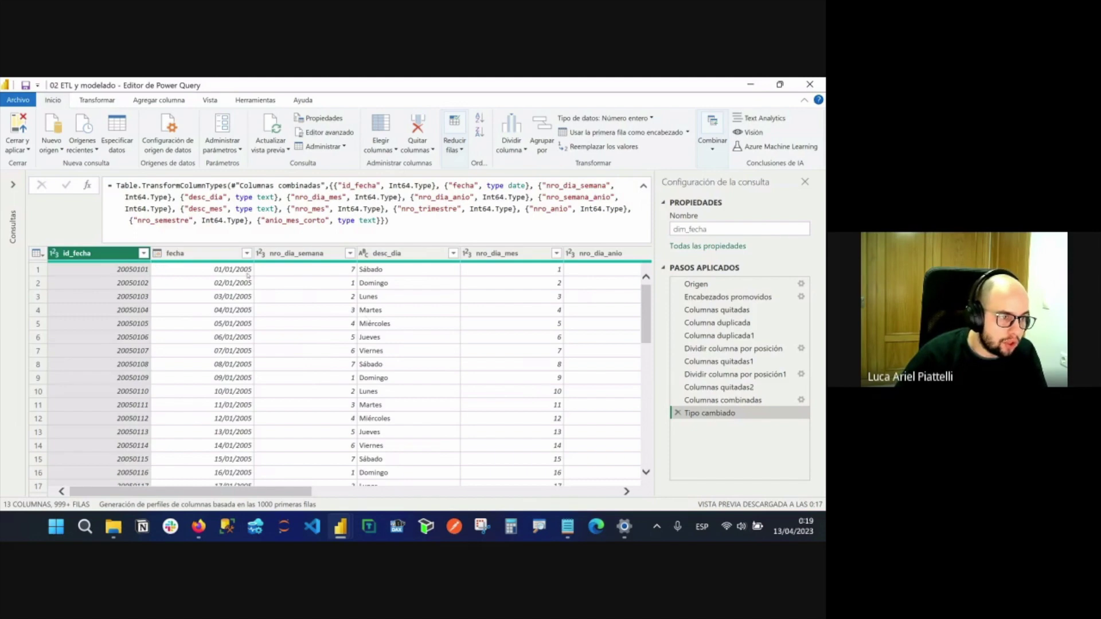
click(209, 256)
click(301, 253)
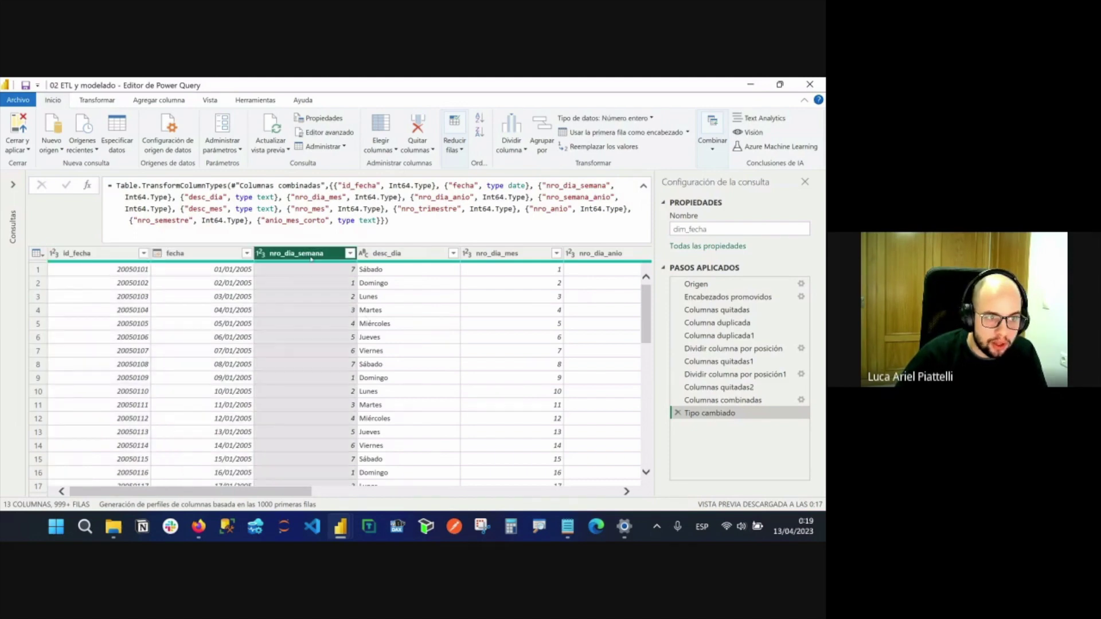
Try converting the desc_dia column to uppercase, and remove the resulting step.
click(401, 254)
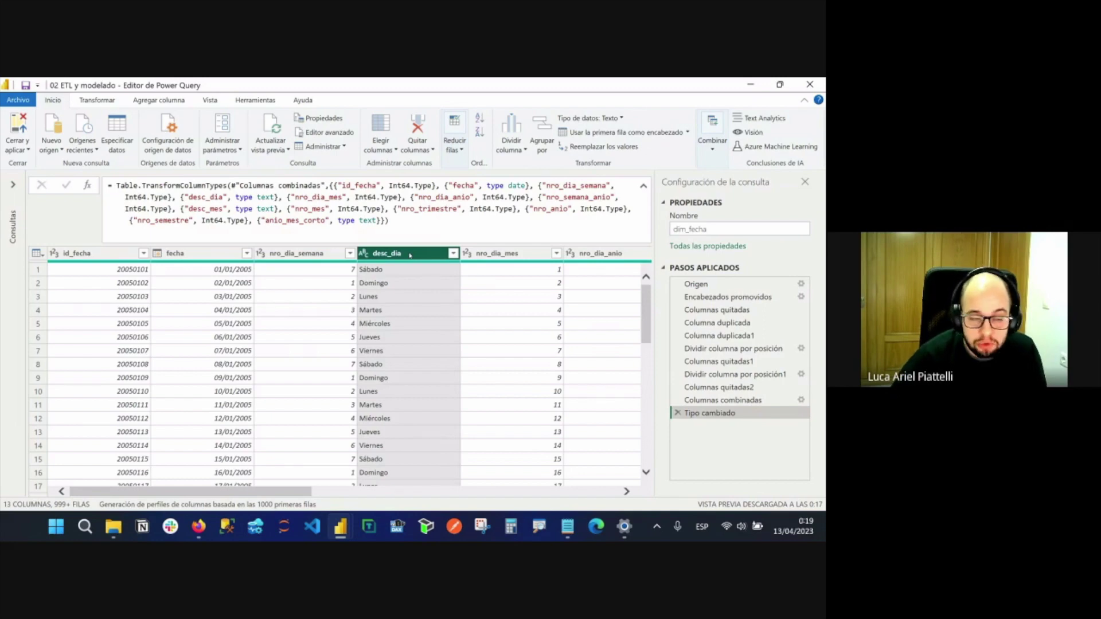
right_click(409, 255)
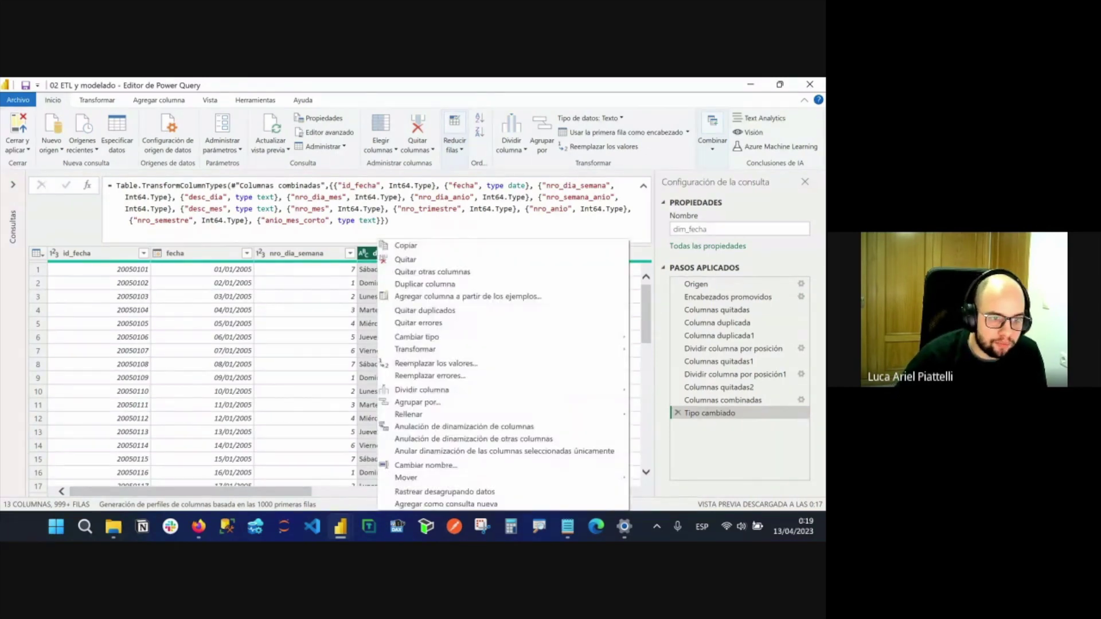
mouse_move(596, 346)
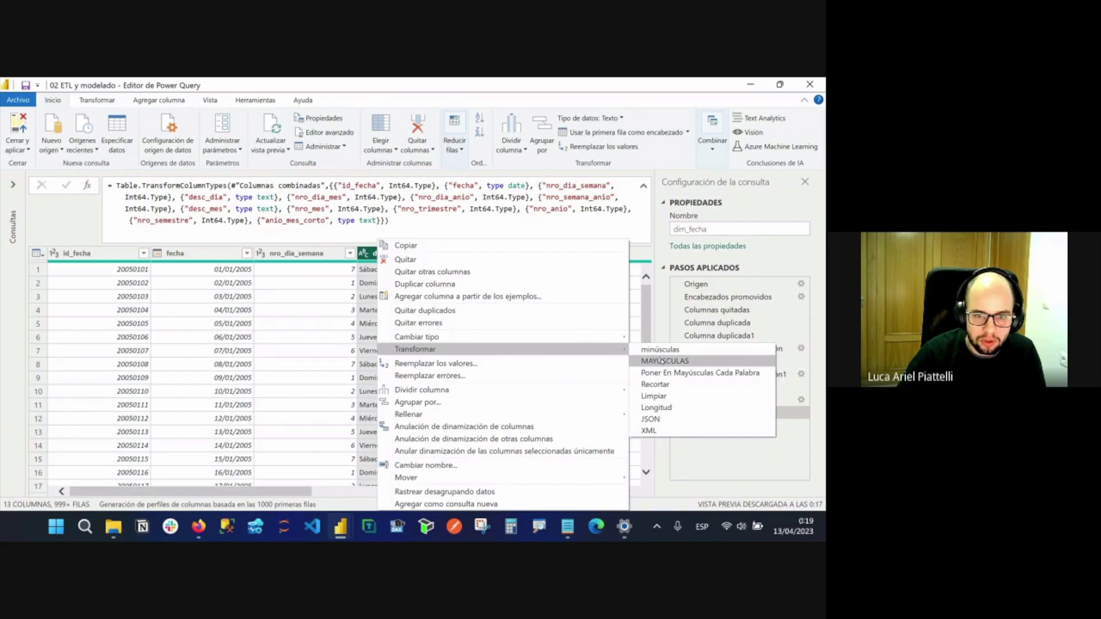
click(663, 361)
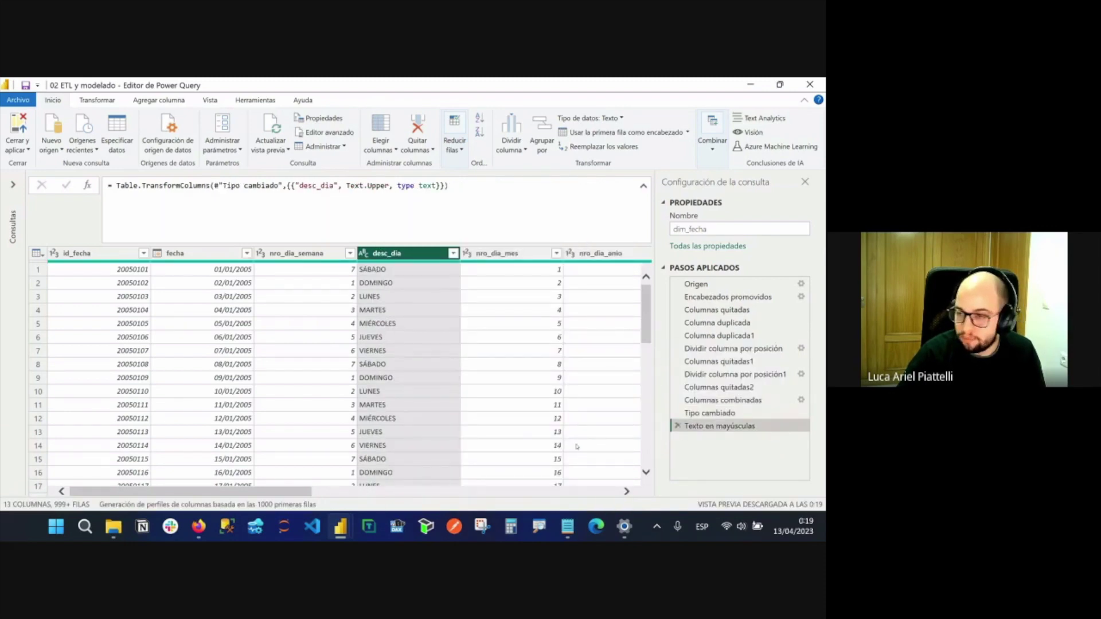
click(678, 426)
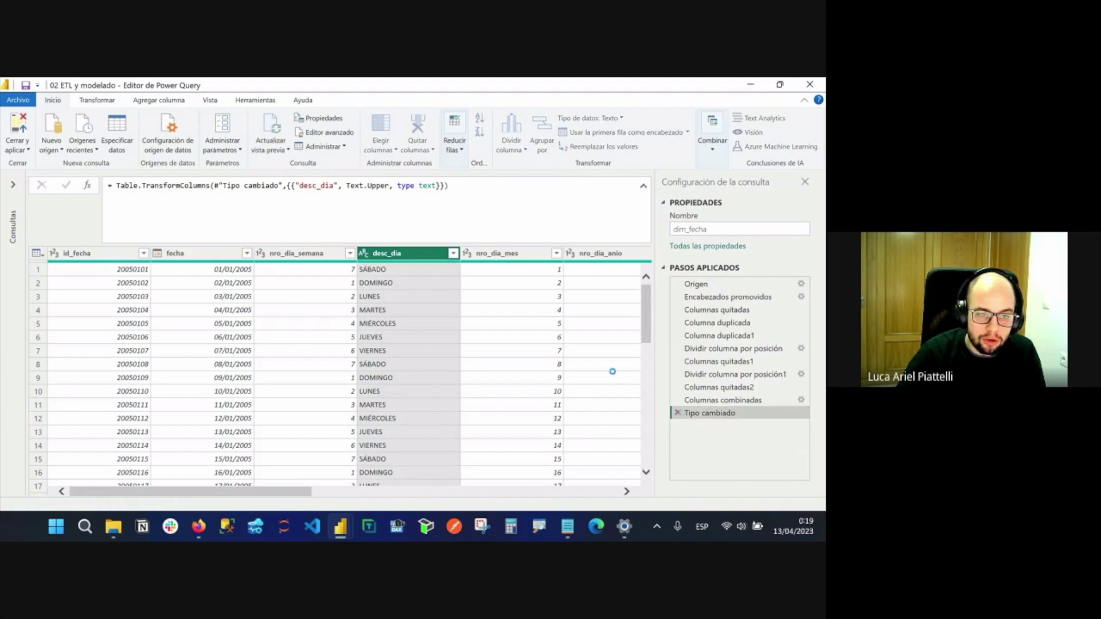
Examine the transformations available for the desc_dia text column and the nro_dia_semana number column, including powers, square root and text transformations.
right_click(411, 253)
mouse_move(631, 349)
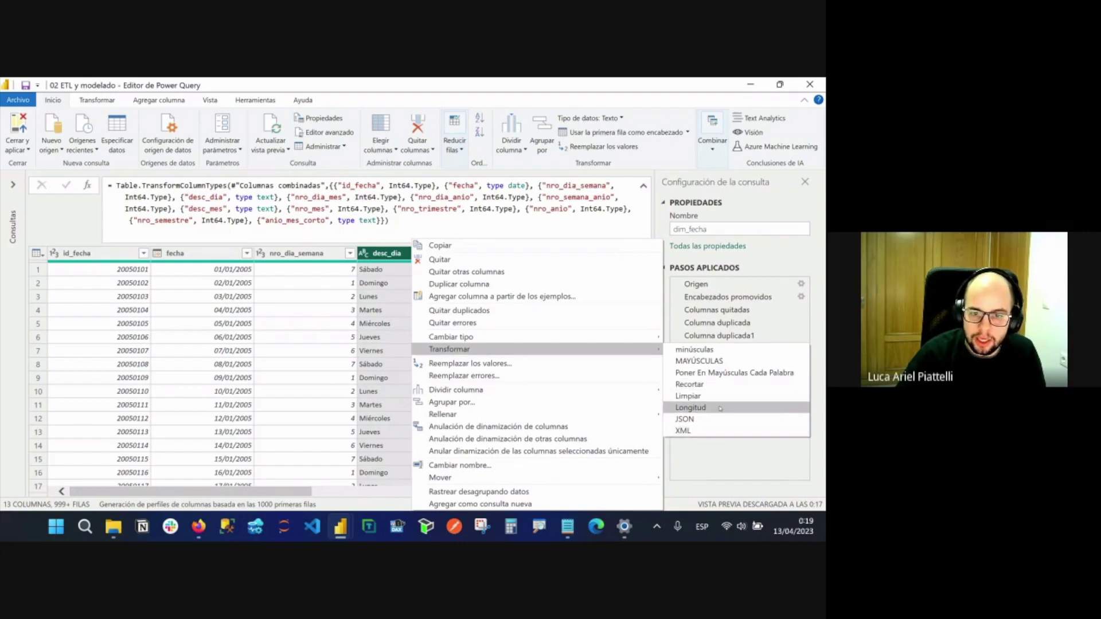
right_click(314, 255)
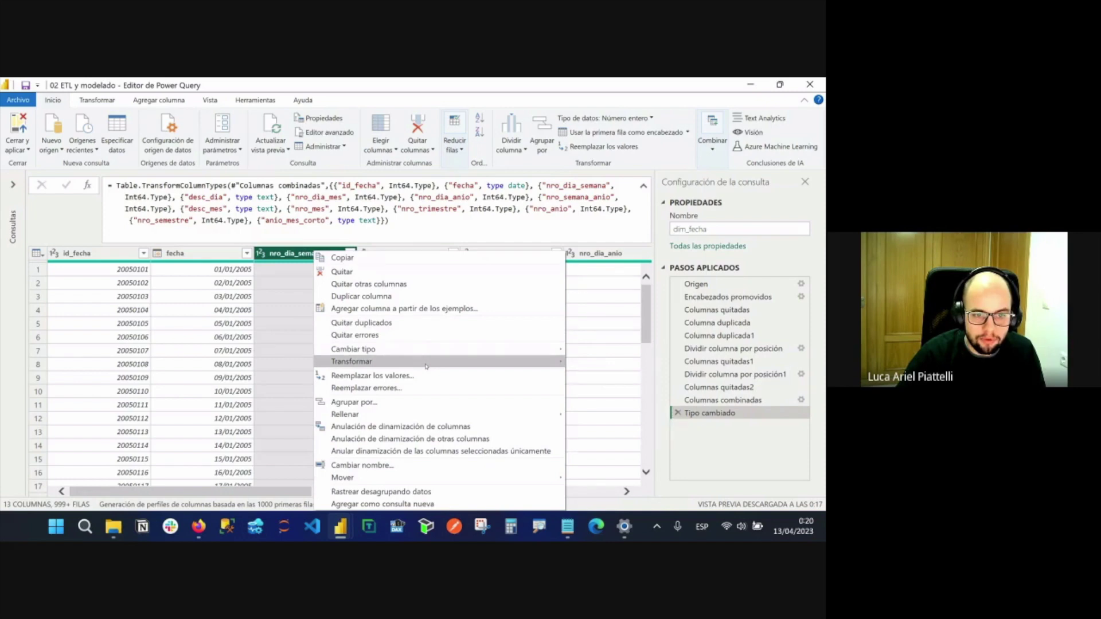
mouse_move(426, 366)
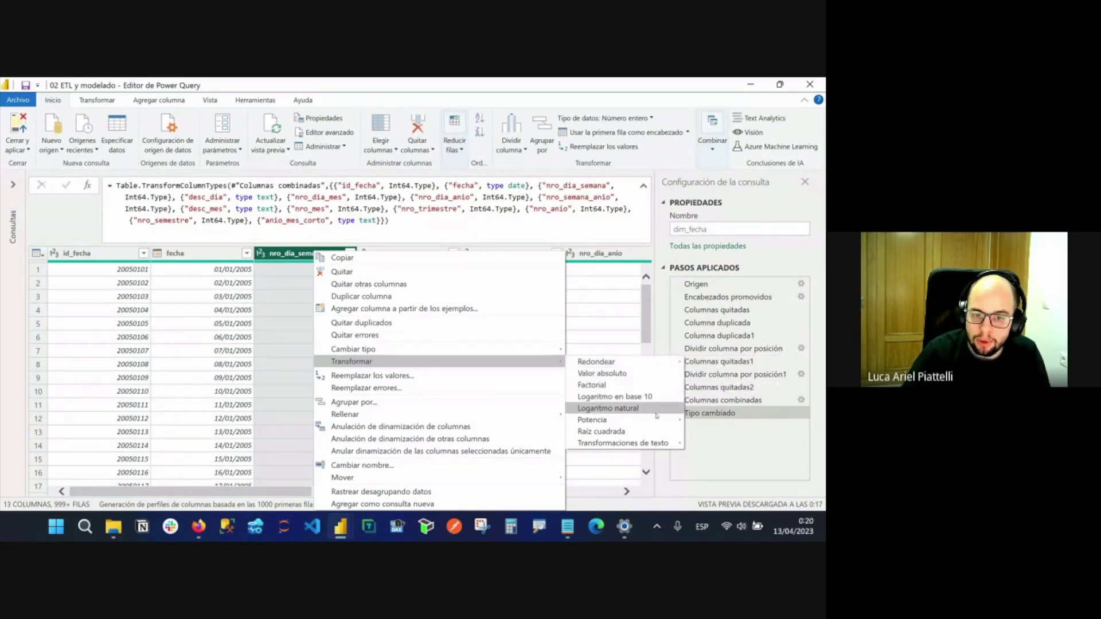
mouse_move(656, 420)
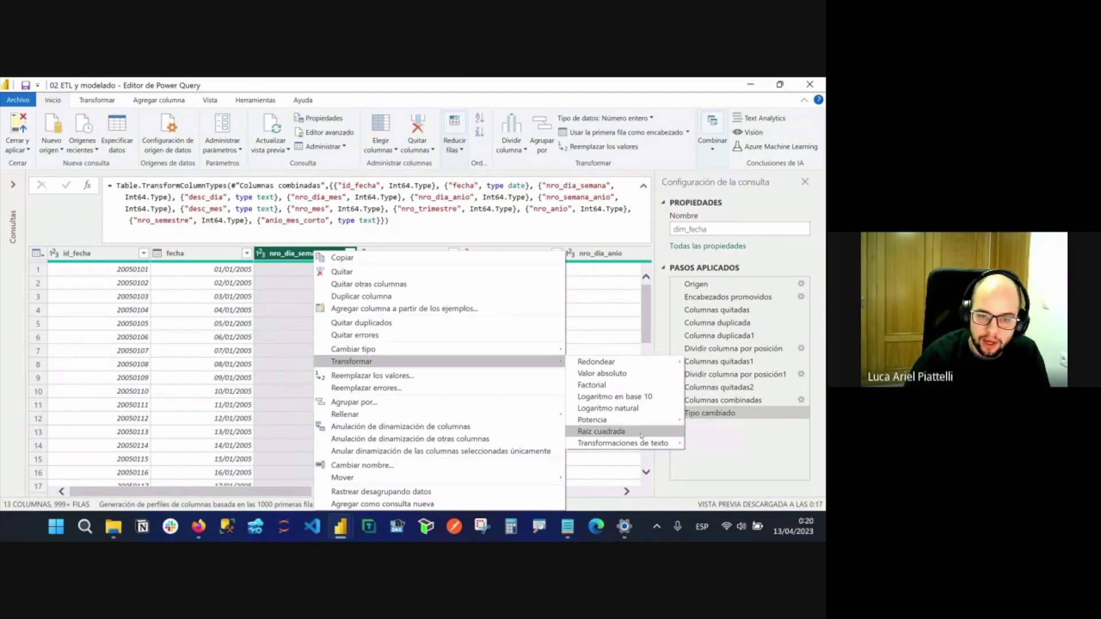
mouse_move(654, 446)
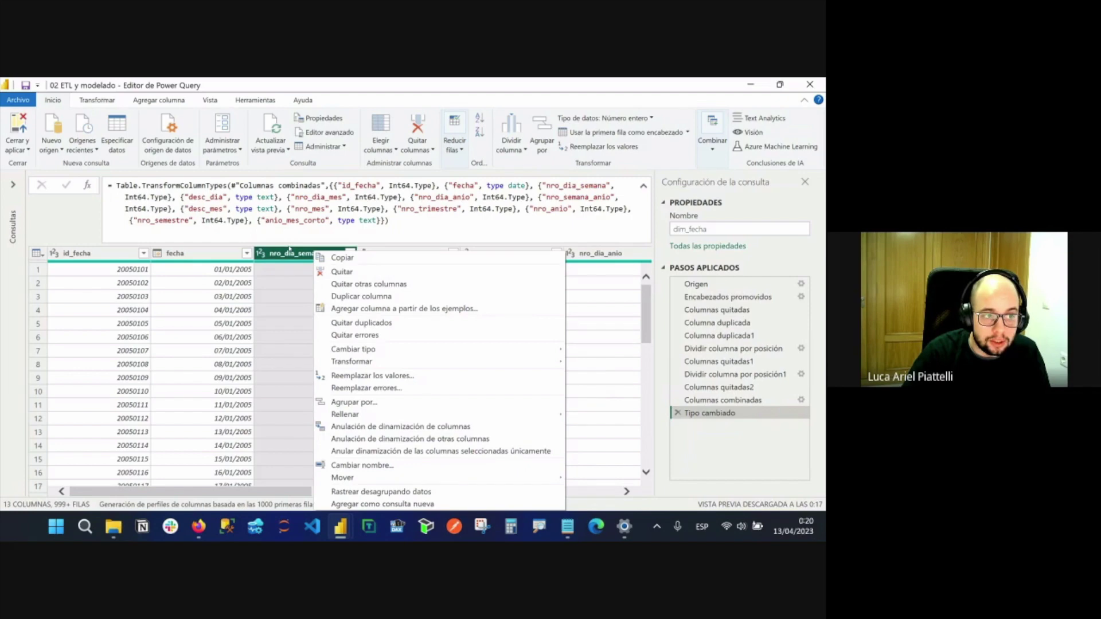
Compare the nro_dia_semana number column with the desc_dia text column in the Tipo cambiado step.
click(289, 254)
click(379, 254)
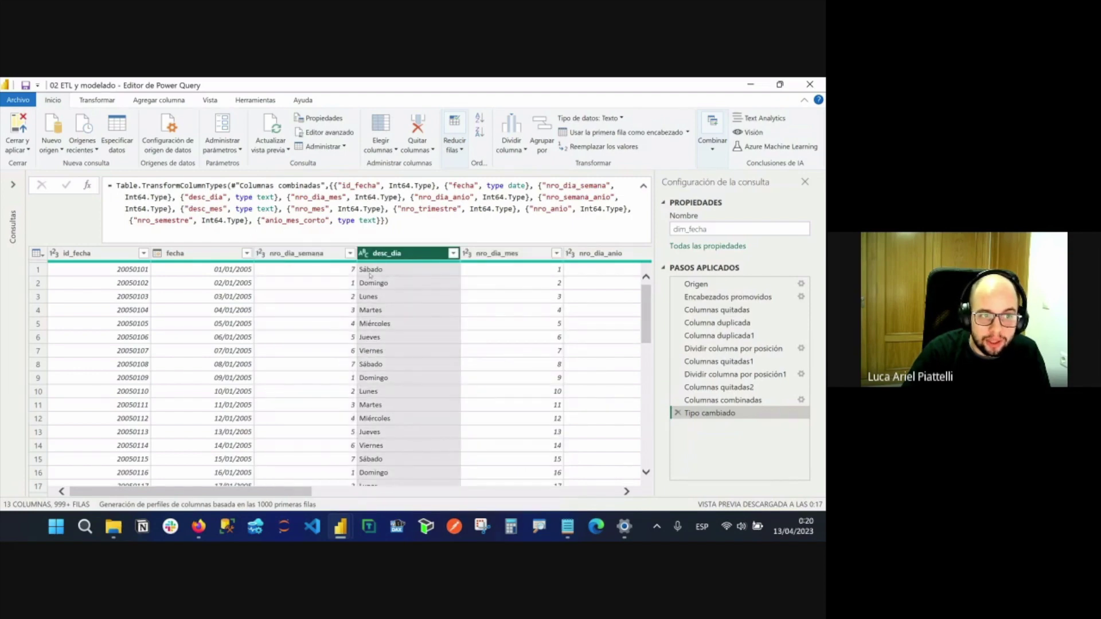
click(323, 253)
click(373, 283)
click(372, 256)
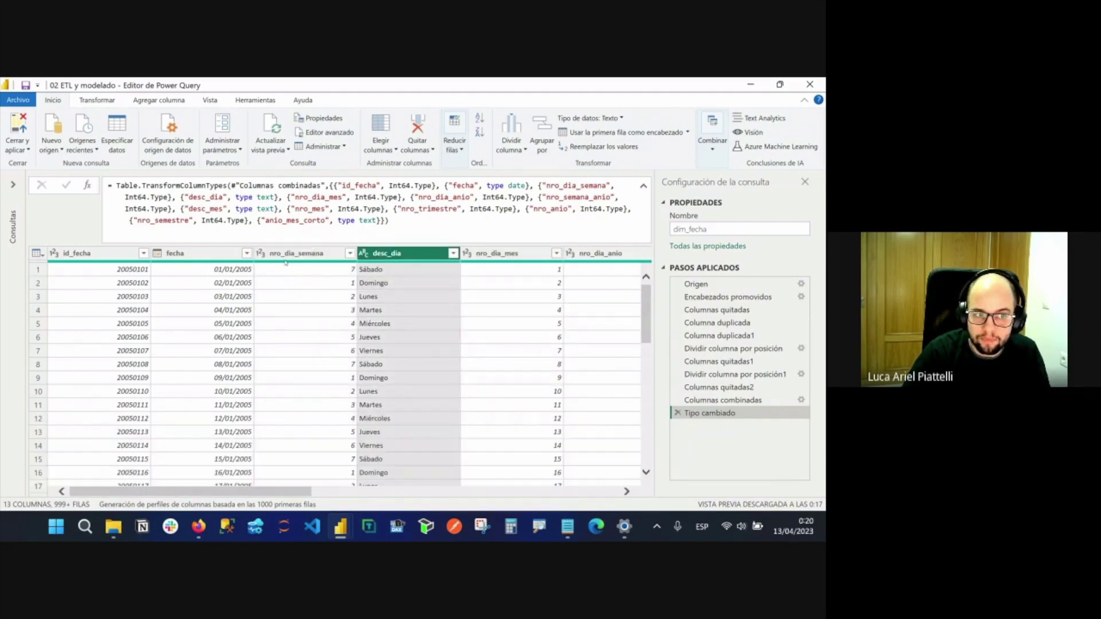
click(272, 254)
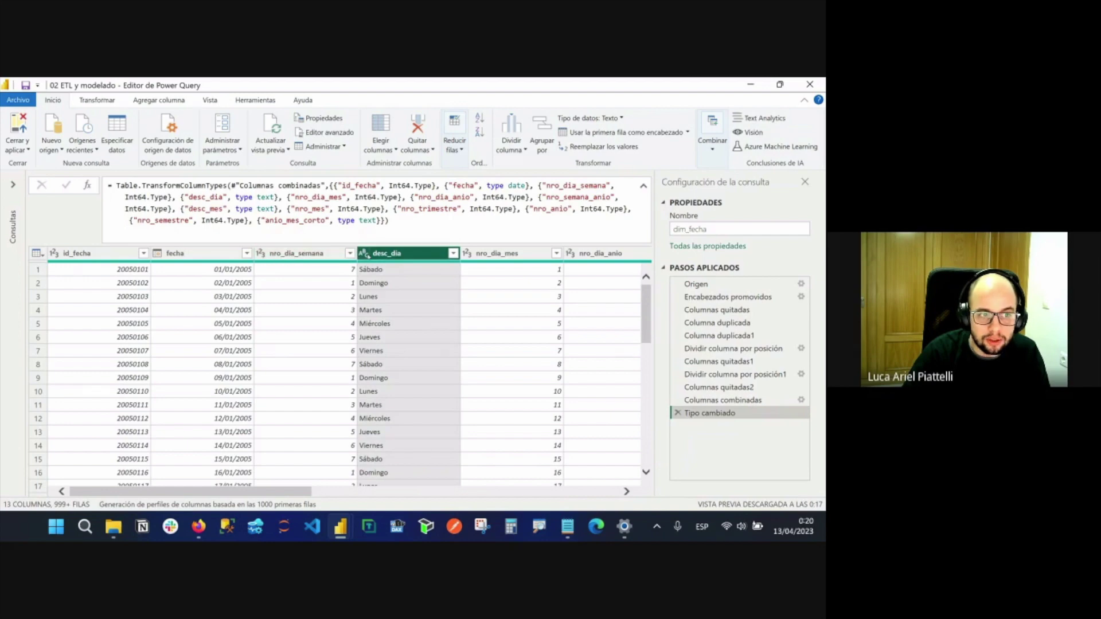
click(367, 254)
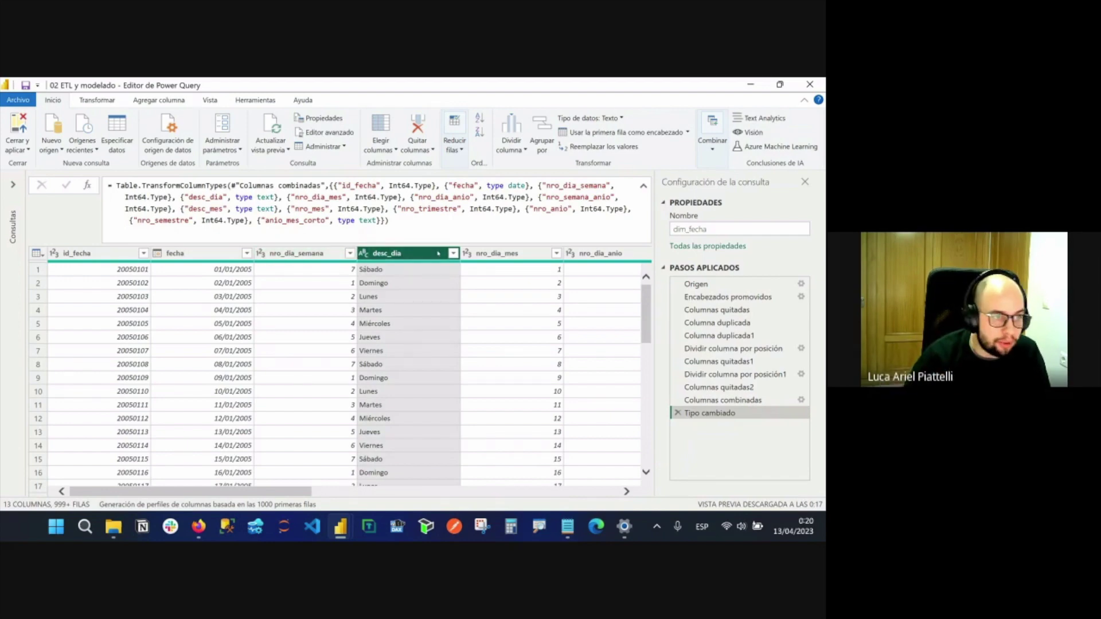
Duplicate the fecha column and place the copy between nro_mes and nro_trimestre.
click(208, 254)
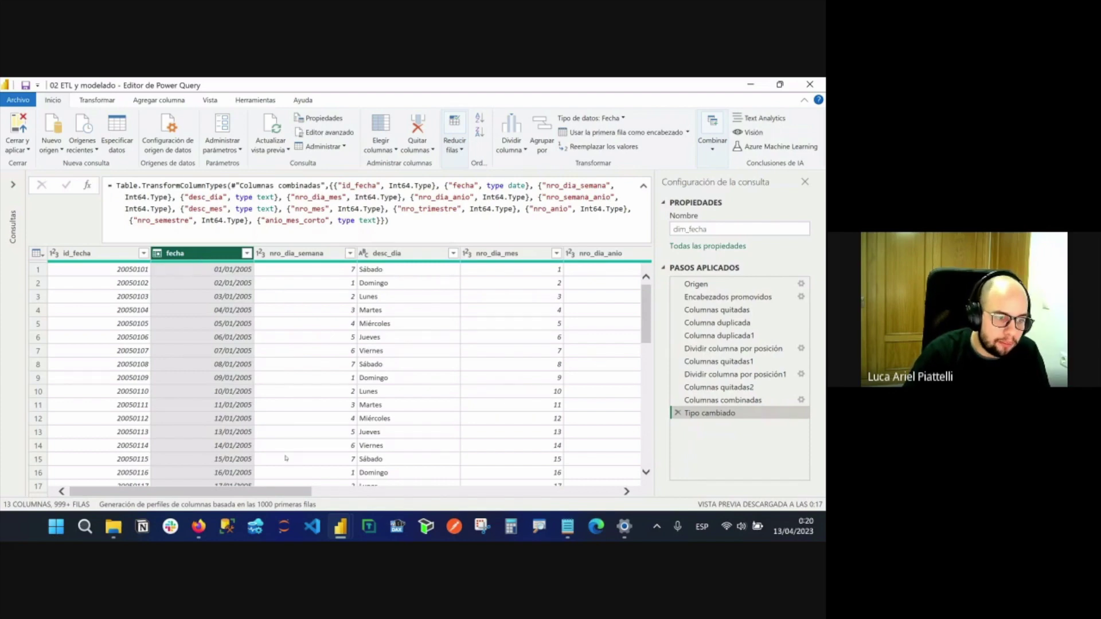
drag(275, 492, 159, 306)
Examine the date transformations available for fecha - Copia, pointing out Año, Trimestre, Mes, Semana and Día.
right_click(182, 253)
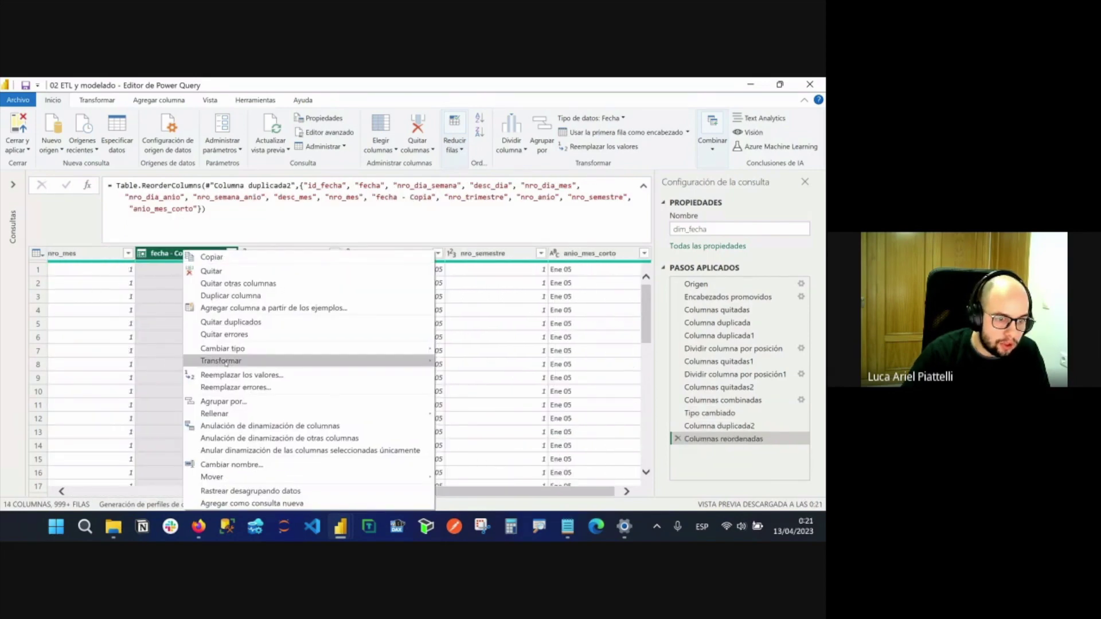
mouse_move(225, 362)
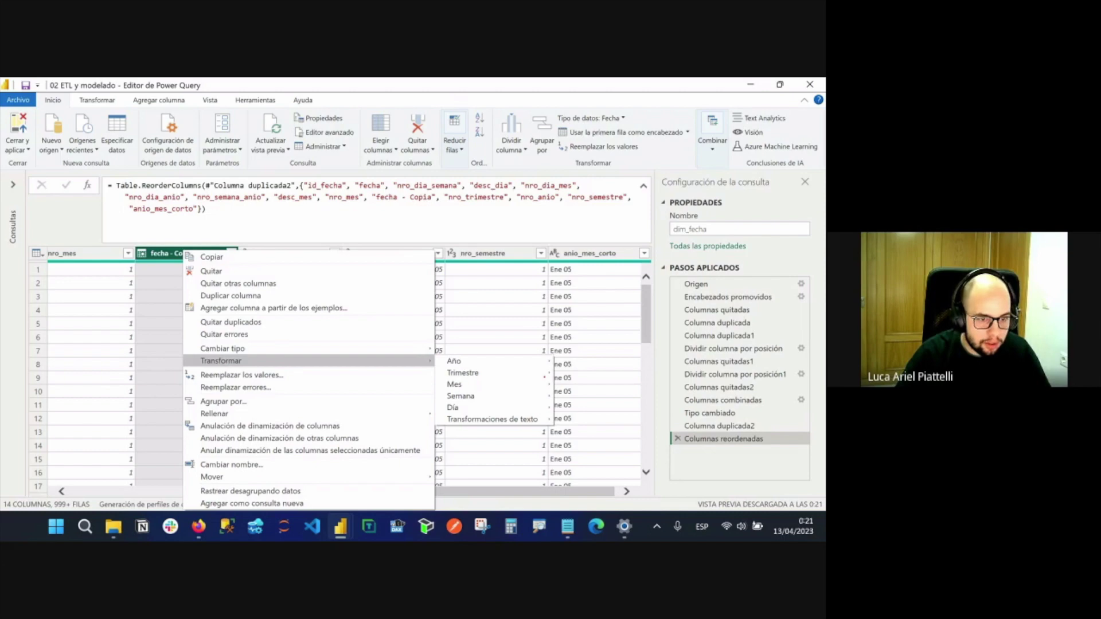
mouse_move(482, 362)
mouse_down()
mouse_move(495, 362)
mouse_move(479, 408)
mouse_up()
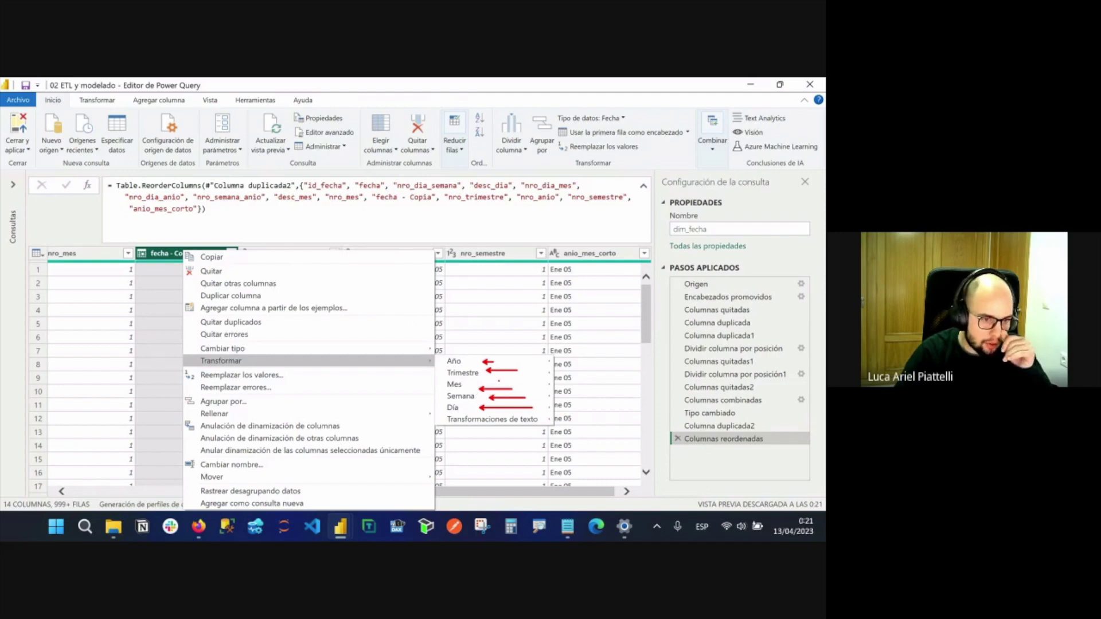
key(Escape)
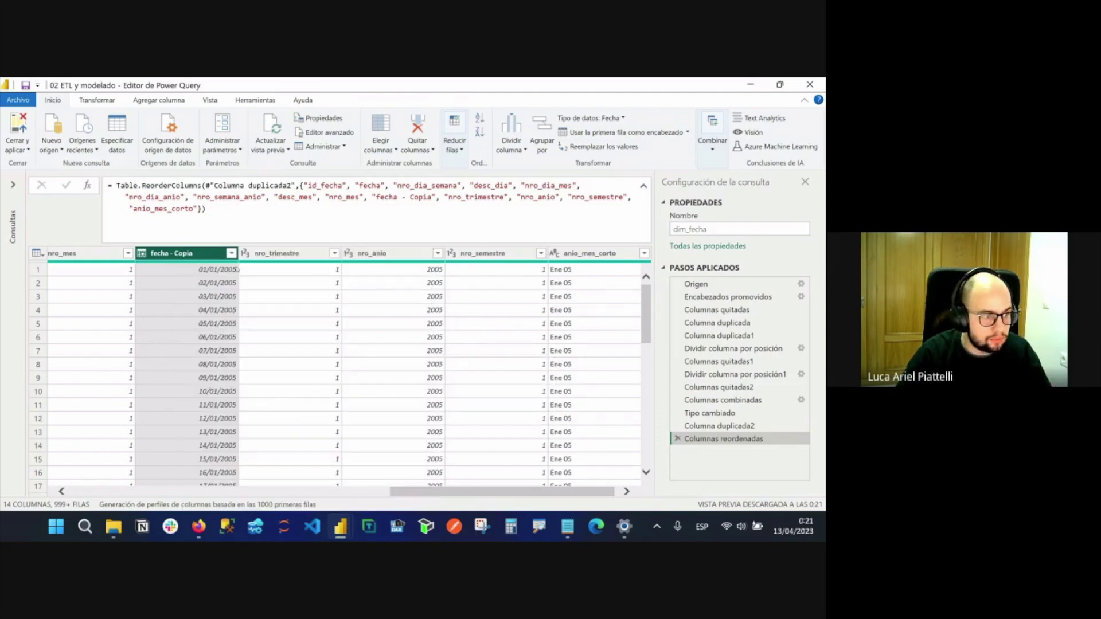
Transform the fecha - Copia column to extract only the year from each date.
right_click(195, 254)
mouse_move(356, 362)
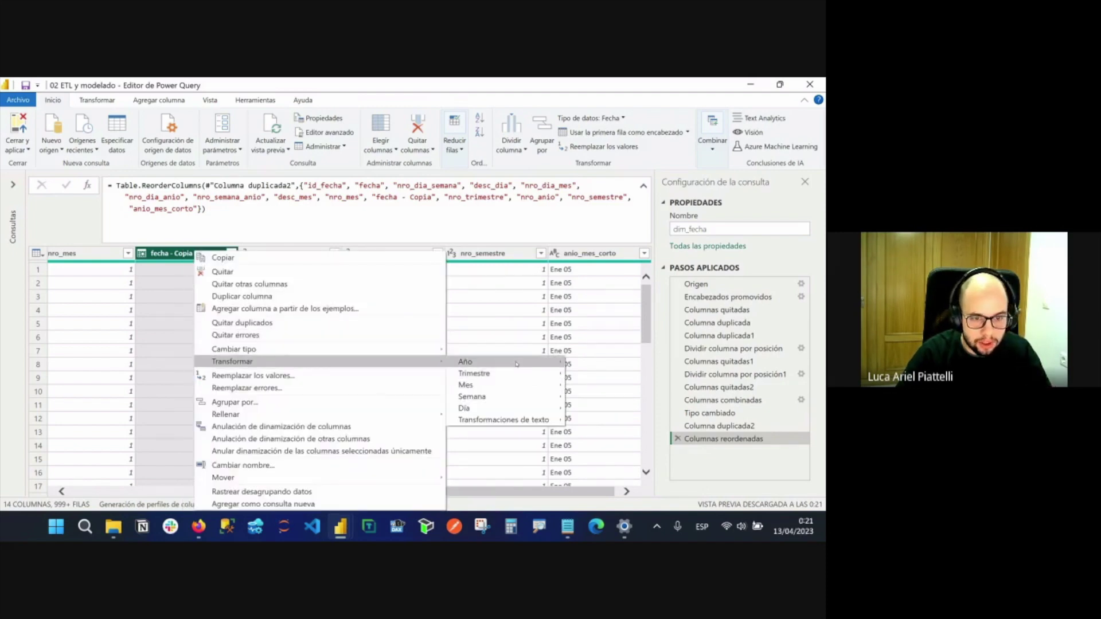
mouse_move(552, 365)
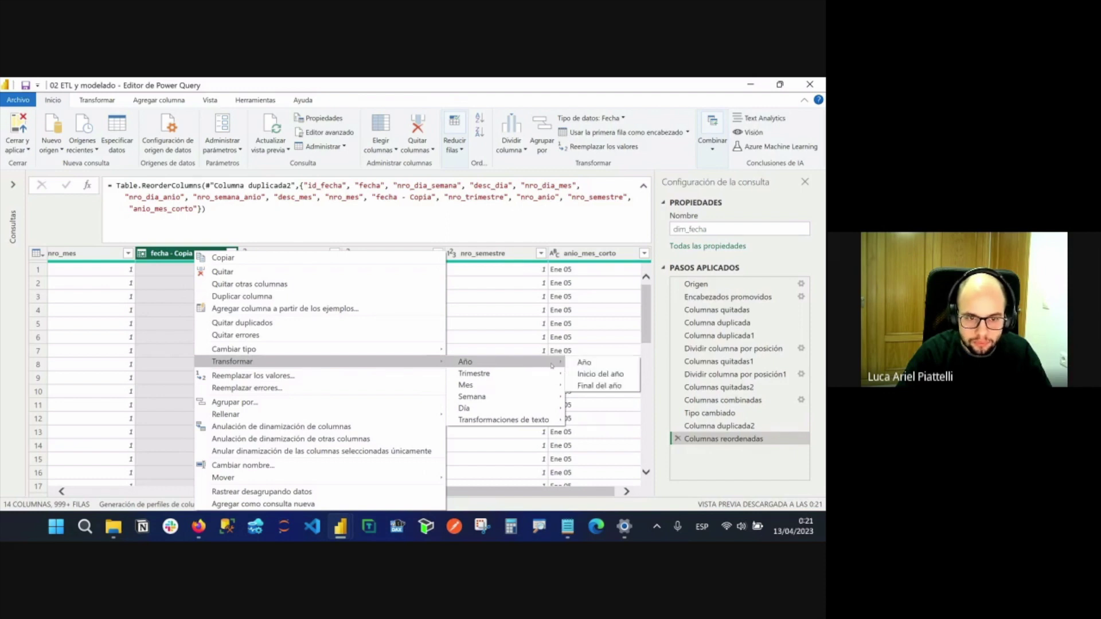
click(620, 365)
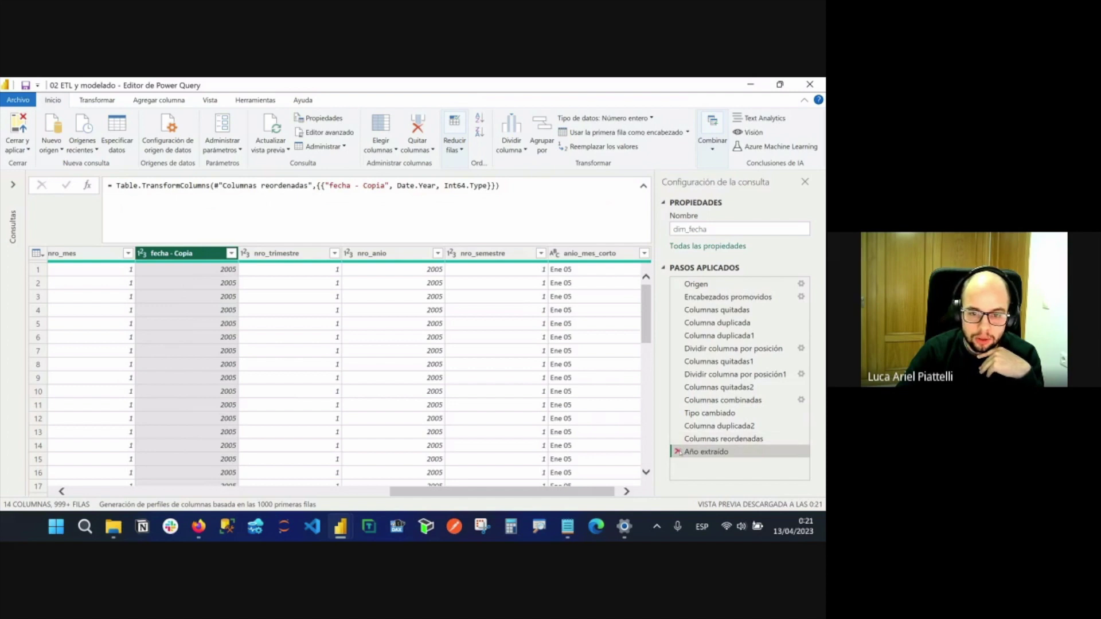
Replace the year extraction on fecha - Copia with a transformation to the start of the year.
click(678, 451)
right_click(195, 254)
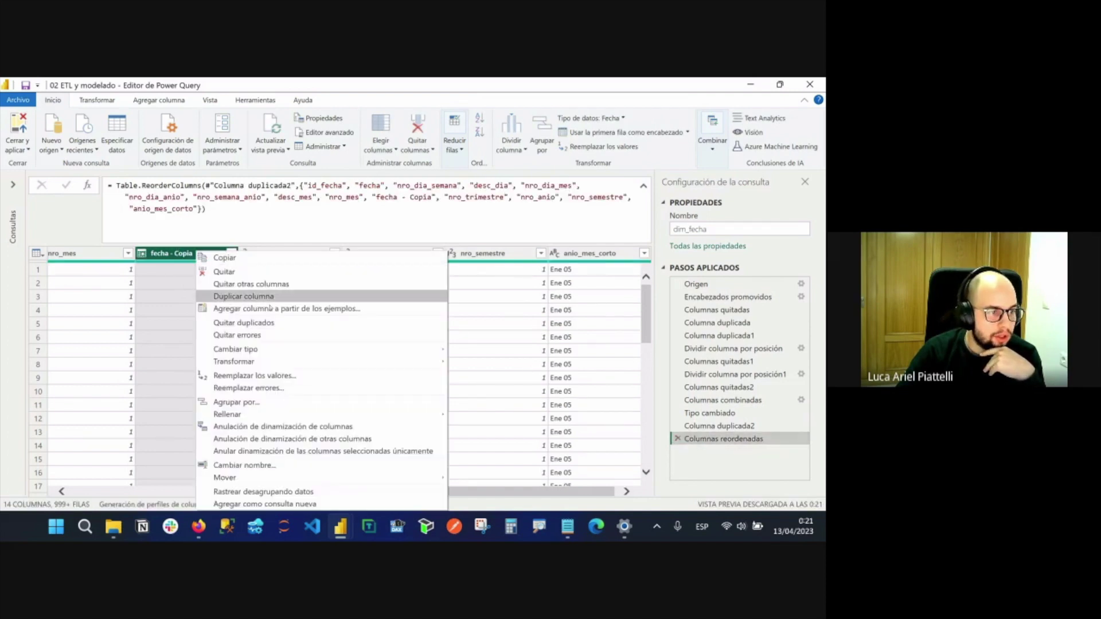
mouse_move(516, 362)
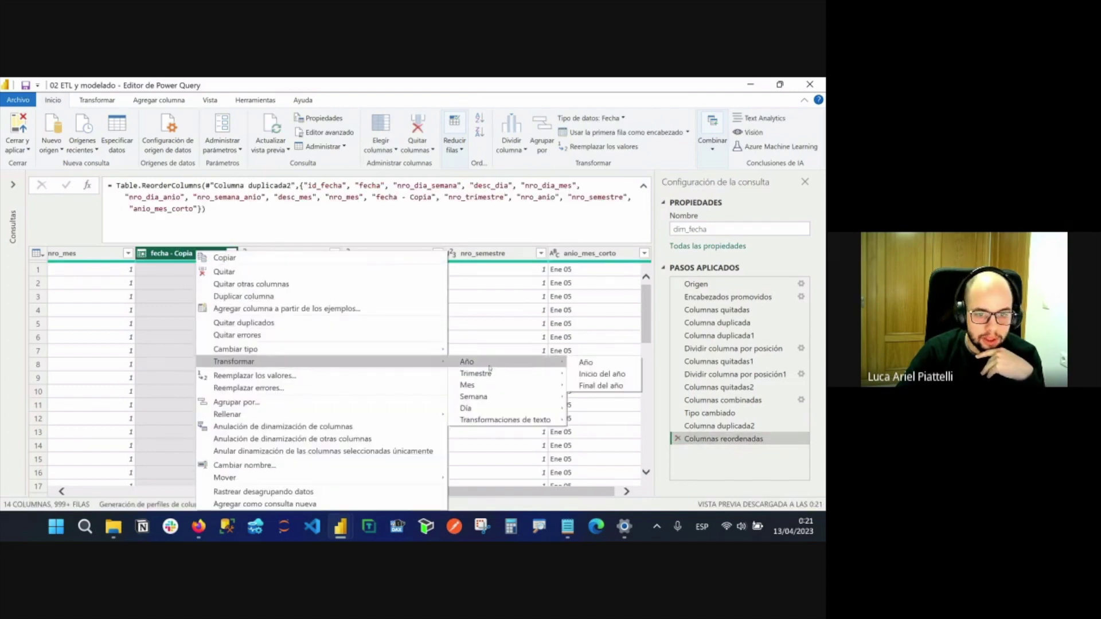
click(597, 374)
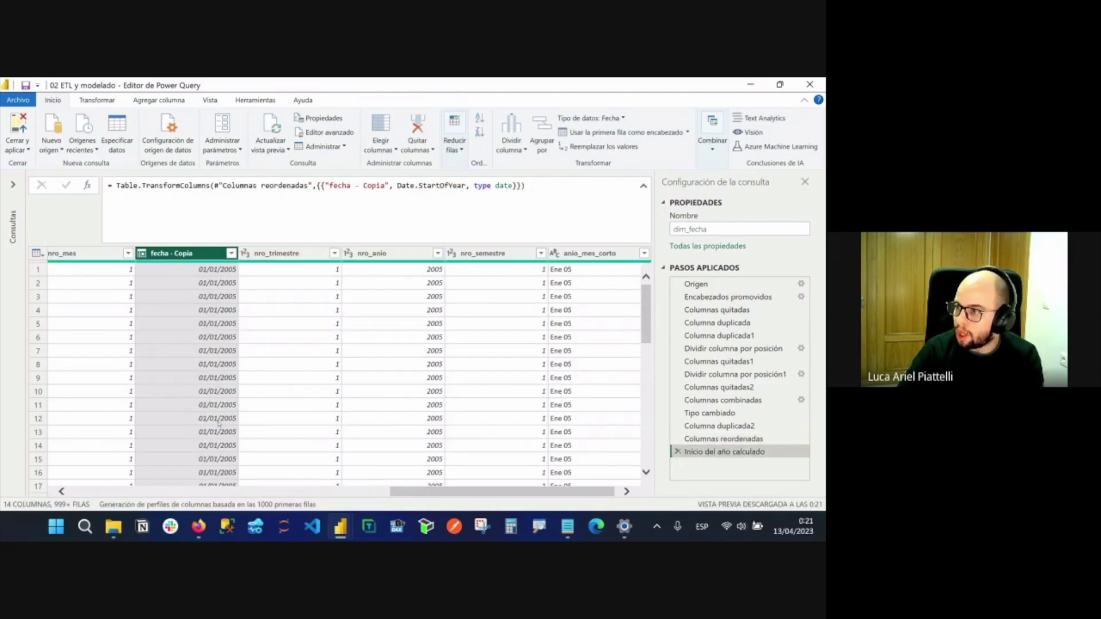
Remove the start-of-year step, transform fecha - Copia into its quarter number and check the values against nro_trimestre.
click(677, 452)
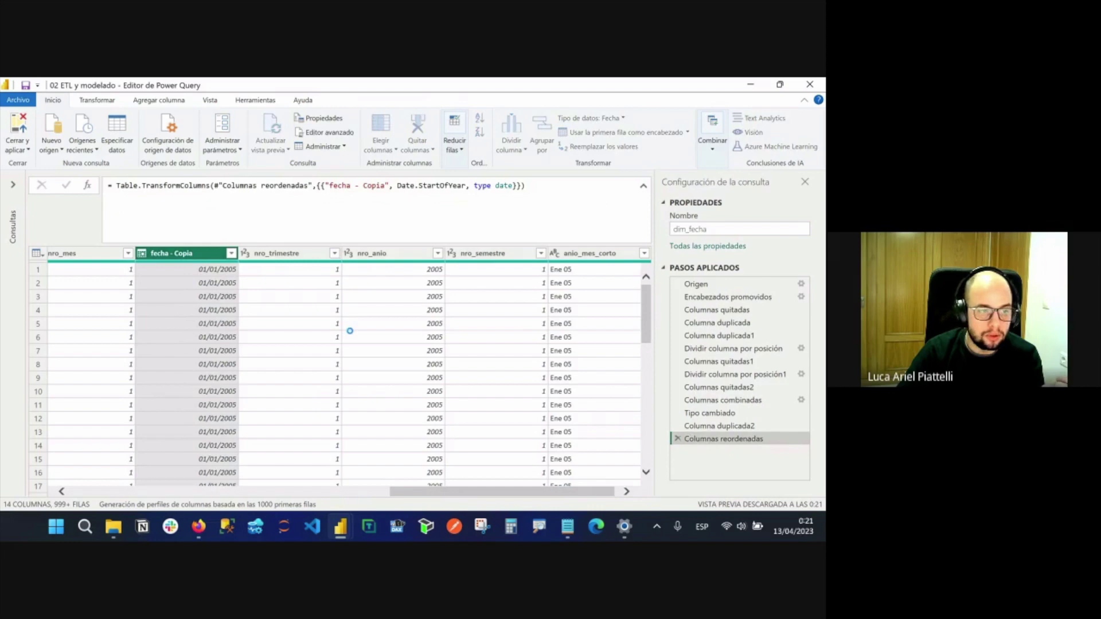
right_click(178, 254)
mouse_move(237, 366)
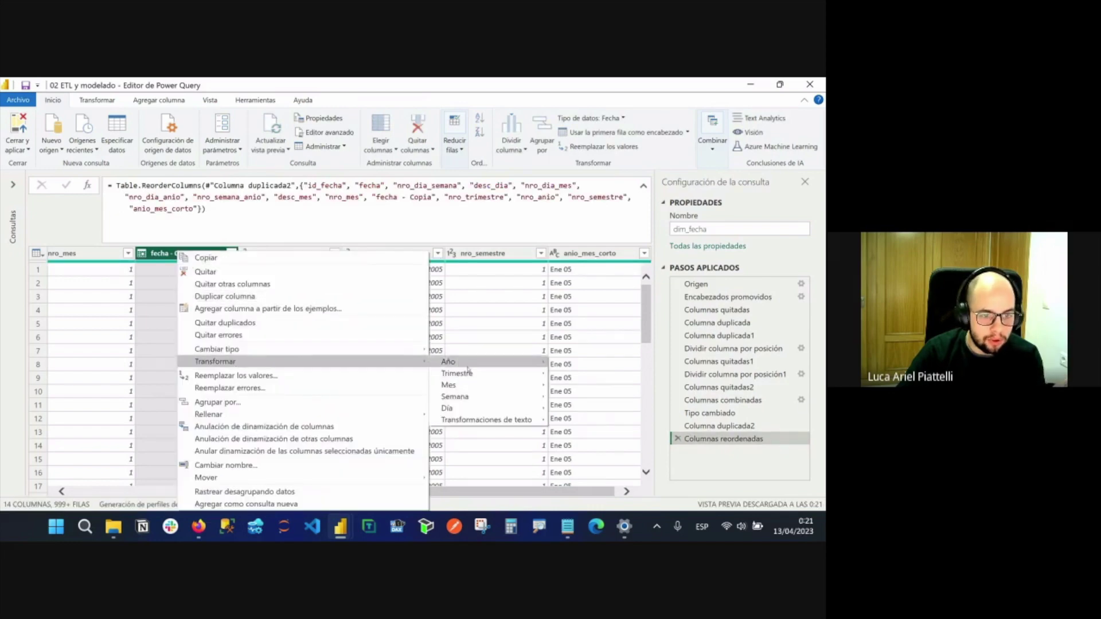
mouse_move(477, 374)
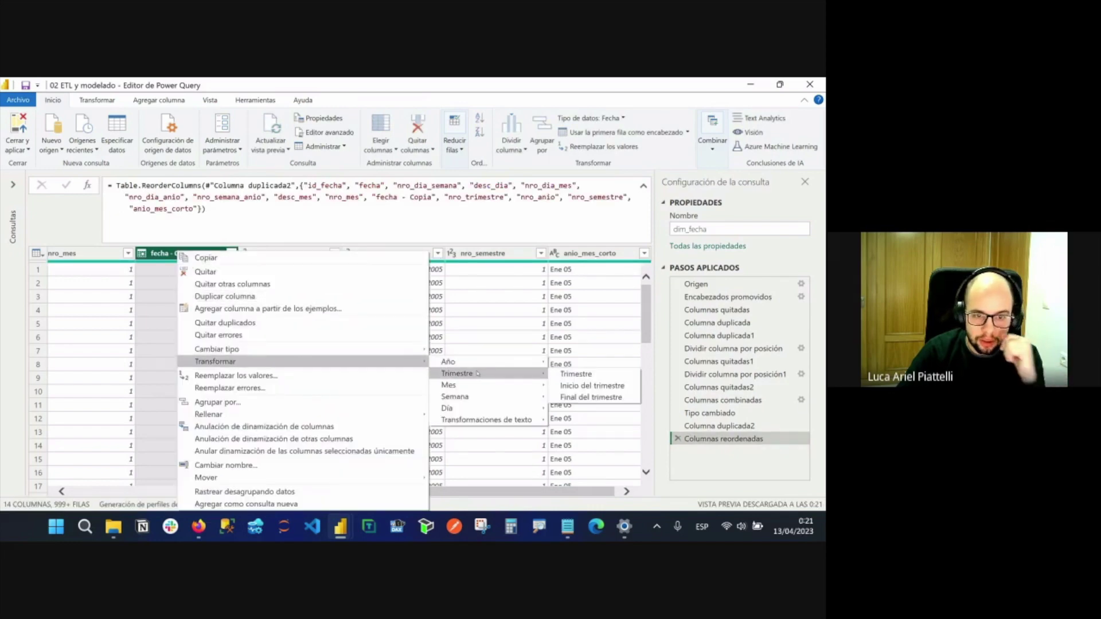
click(567, 374)
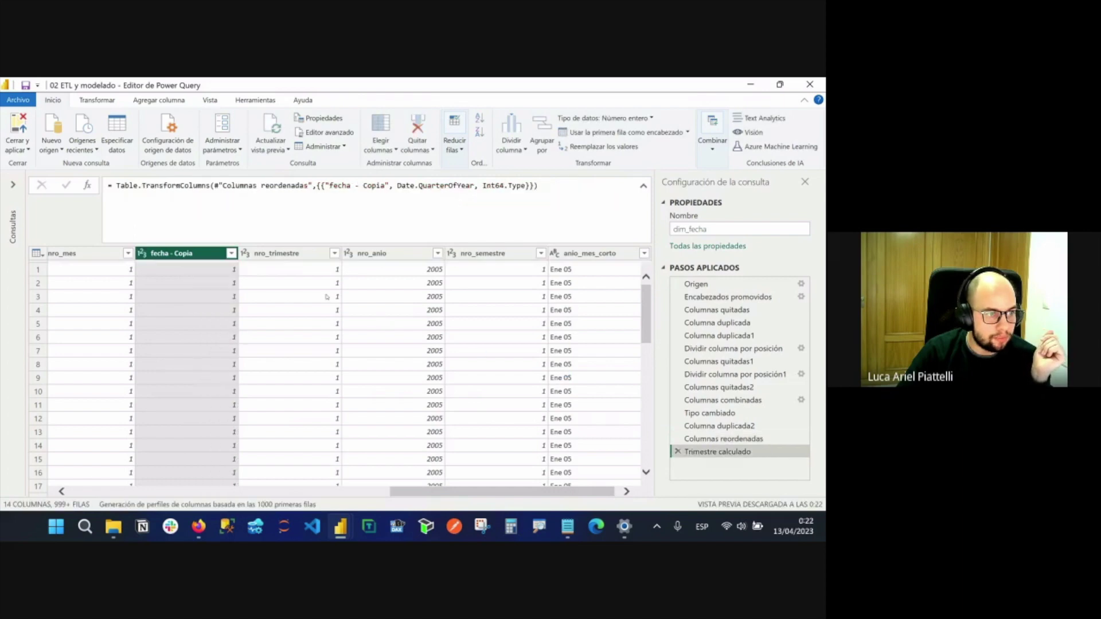
scroll(210, 355, down, 20)
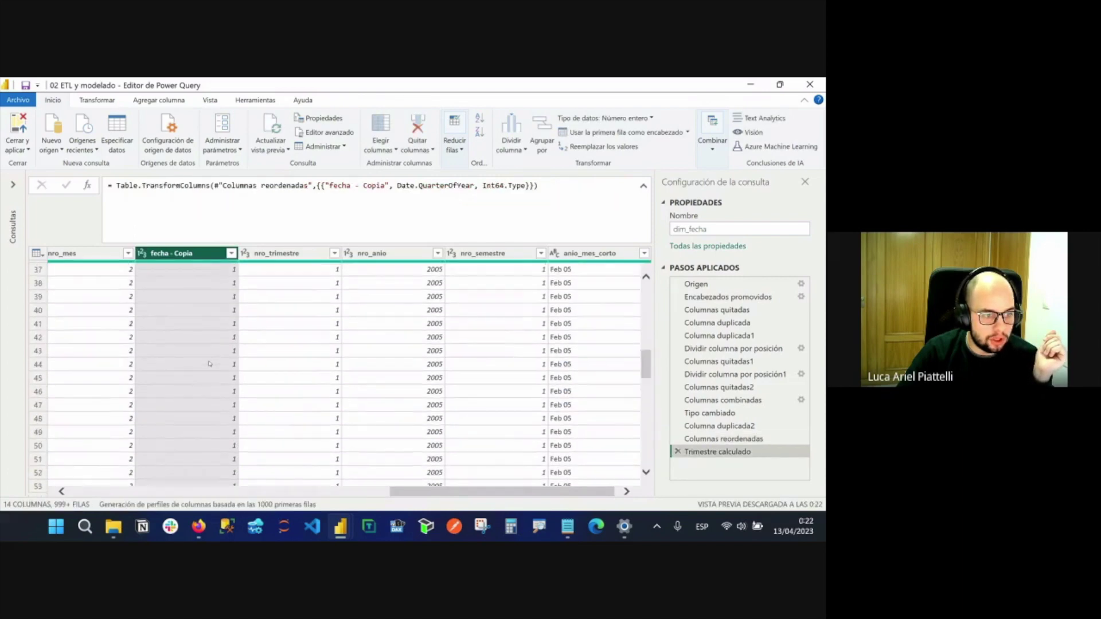
scroll(210, 344, up, 20)
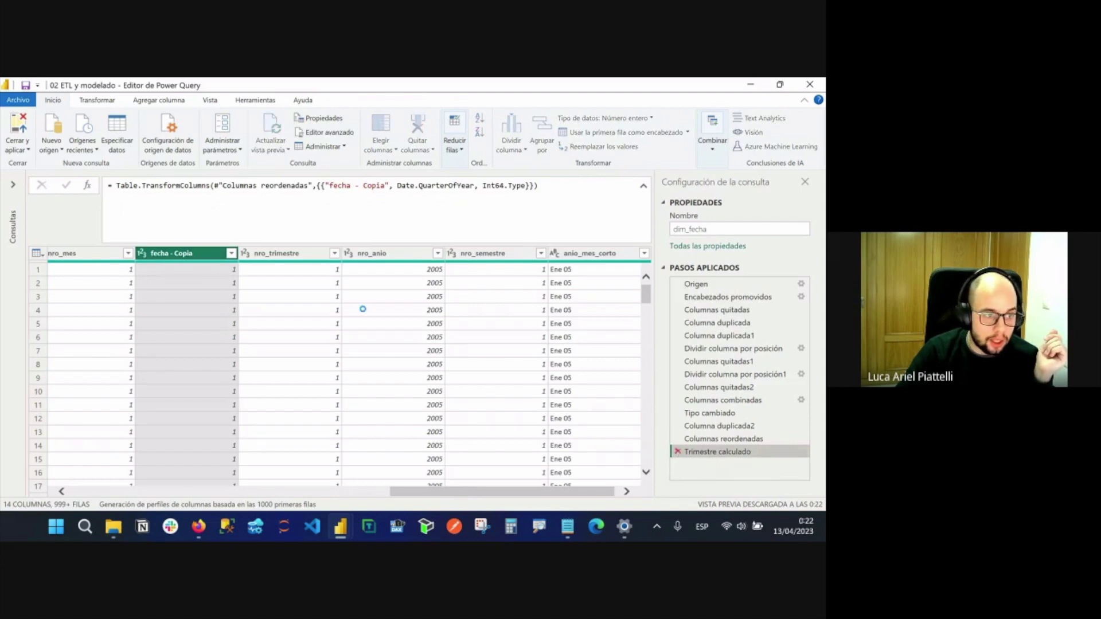
Delete the quarter calculation and extract the month number from the fecha - Copia column.
key(Delete)
right_click(202, 254)
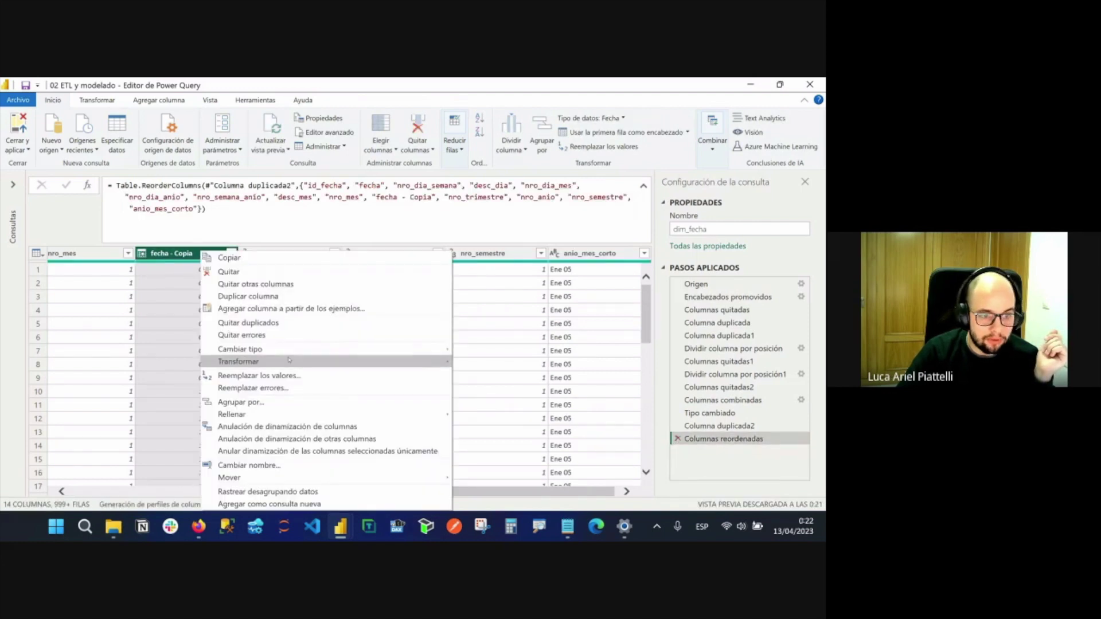
mouse_move(345, 362)
mouse_move(518, 383)
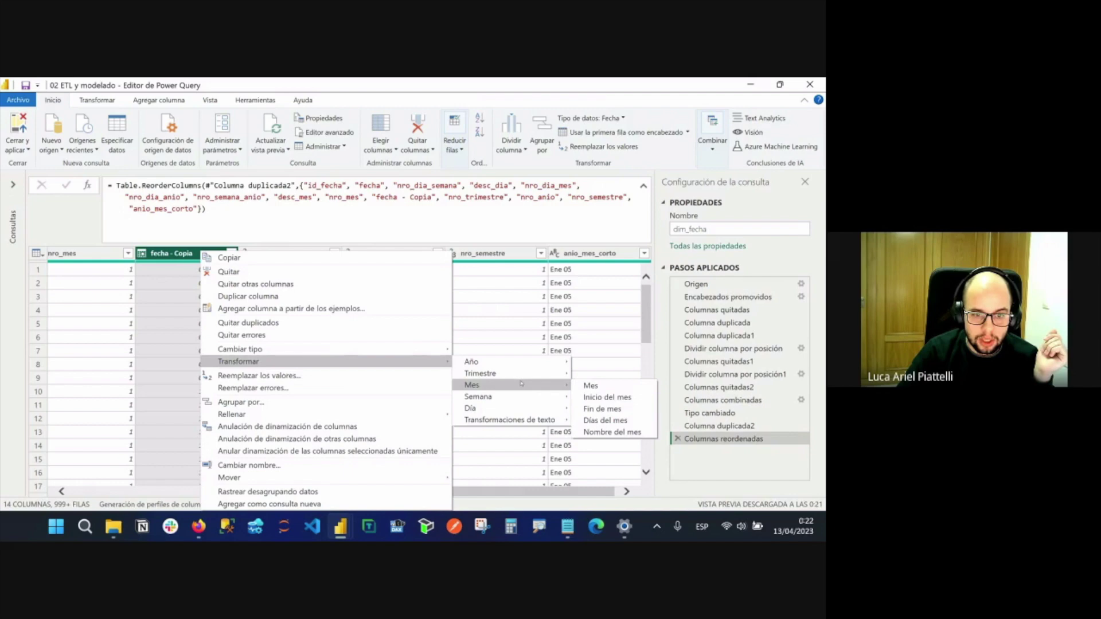
click(588, 385)
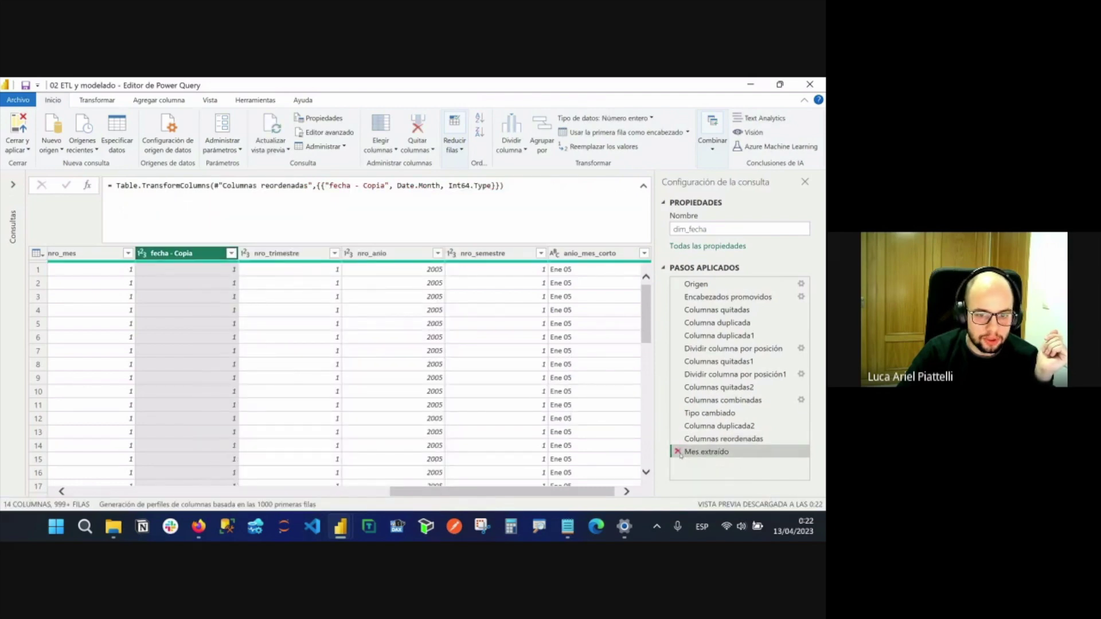
Remove the month number extraction and transform fecha - Copia into the name of the month.
click(677, 452)
right_click(200, 253)
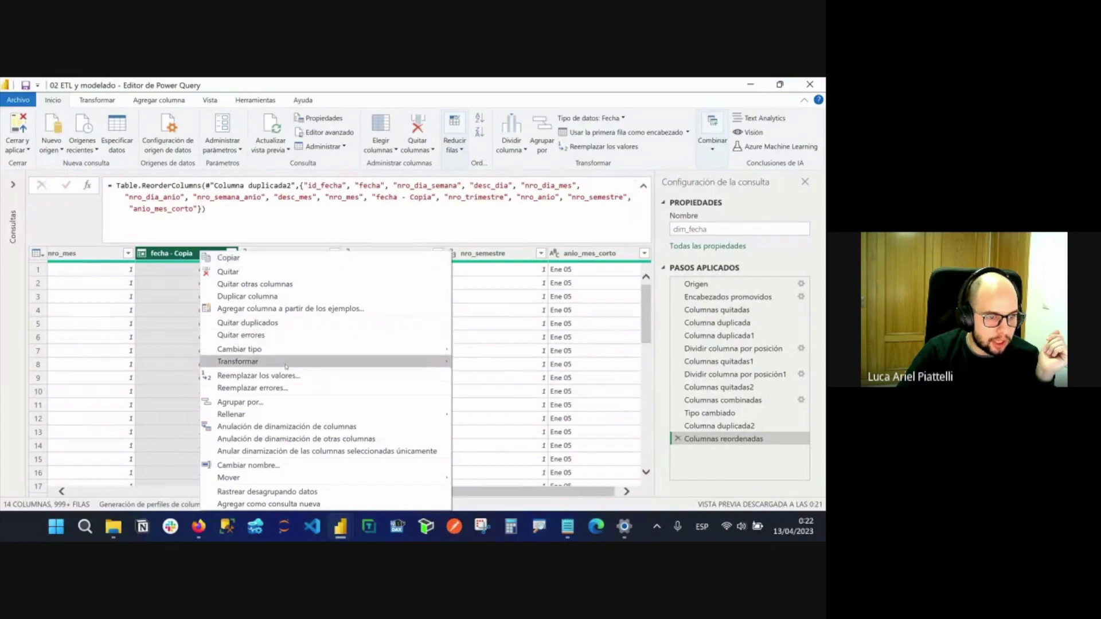
mouse_move(286, 365)
mouse_move(498, 384)
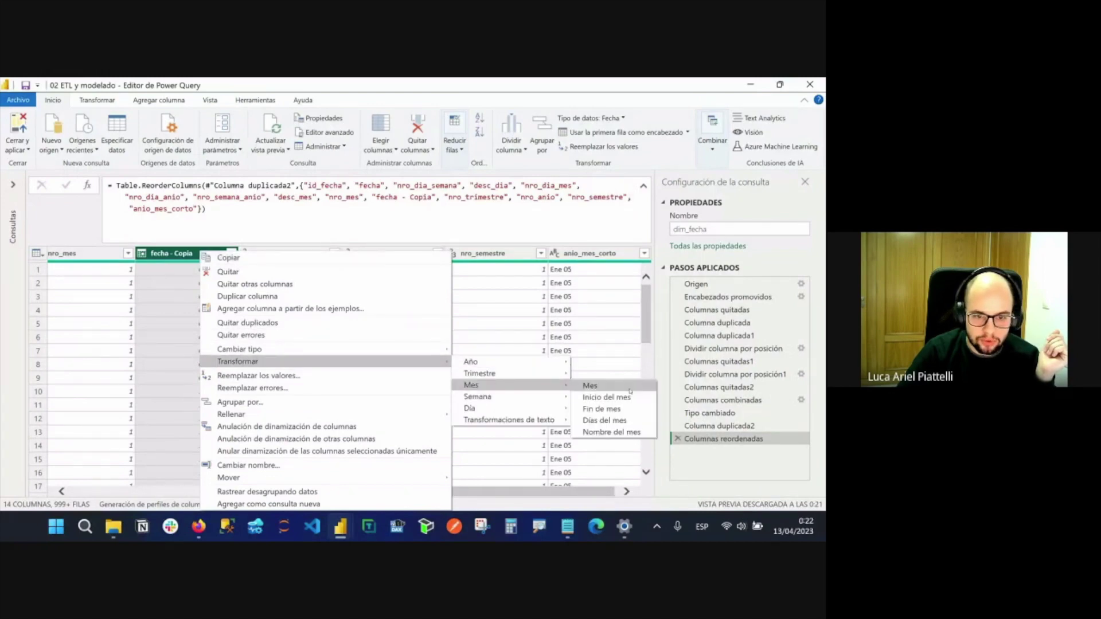
click(632, 430)
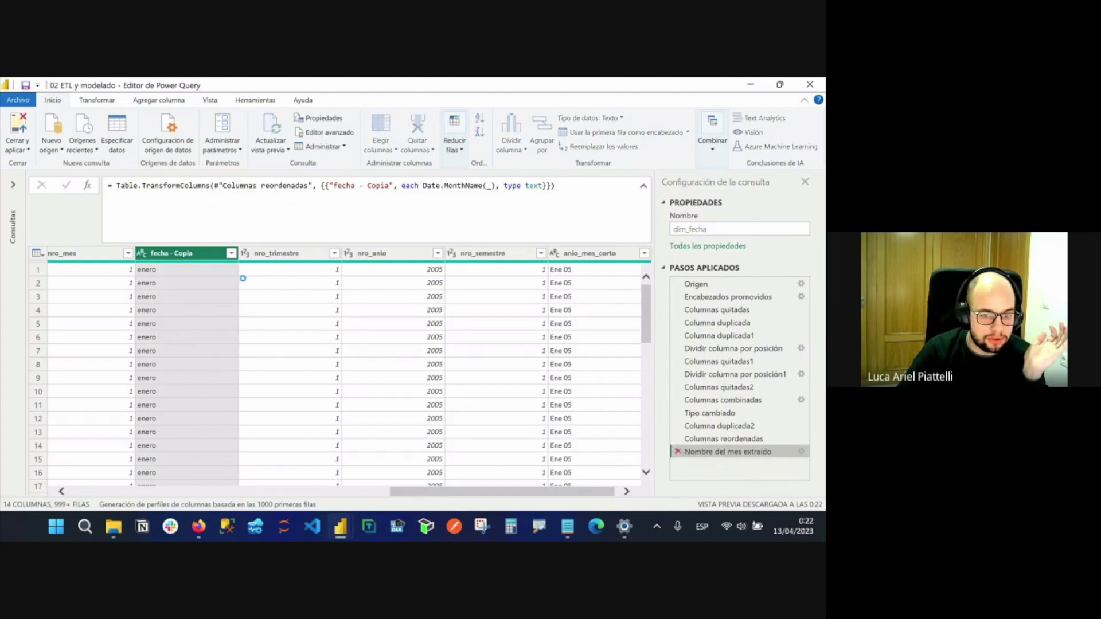
Delete the month name step and examine the Día transformations offered for the fecha - Copia date column.
click(678, 452)
right_click(206, 253)
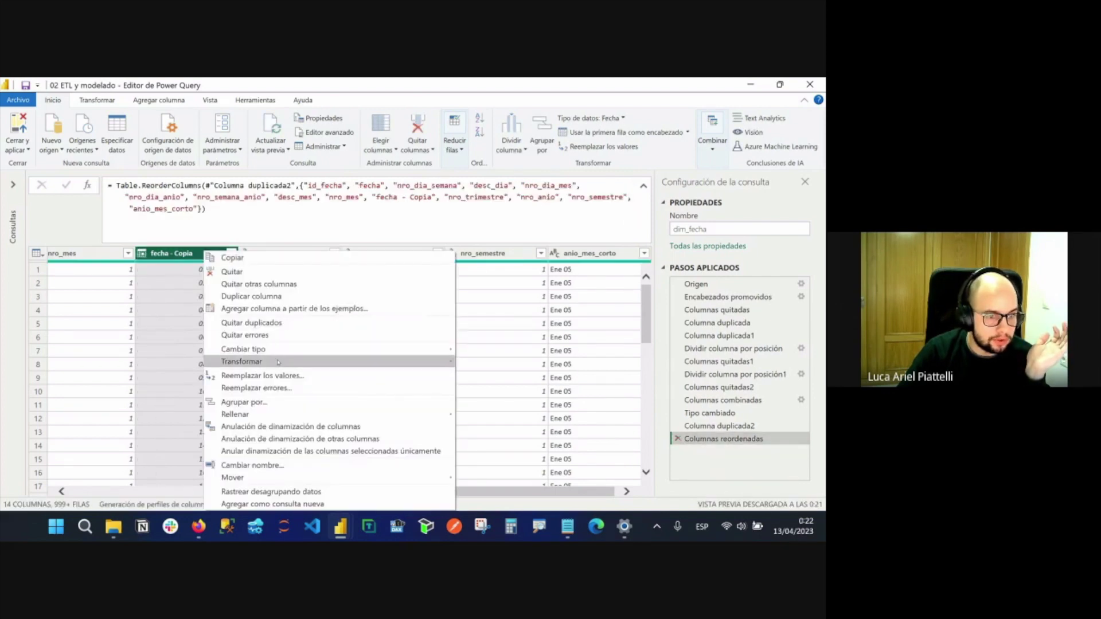
mouse_move(270, 361)
mouse_move(527, 402)
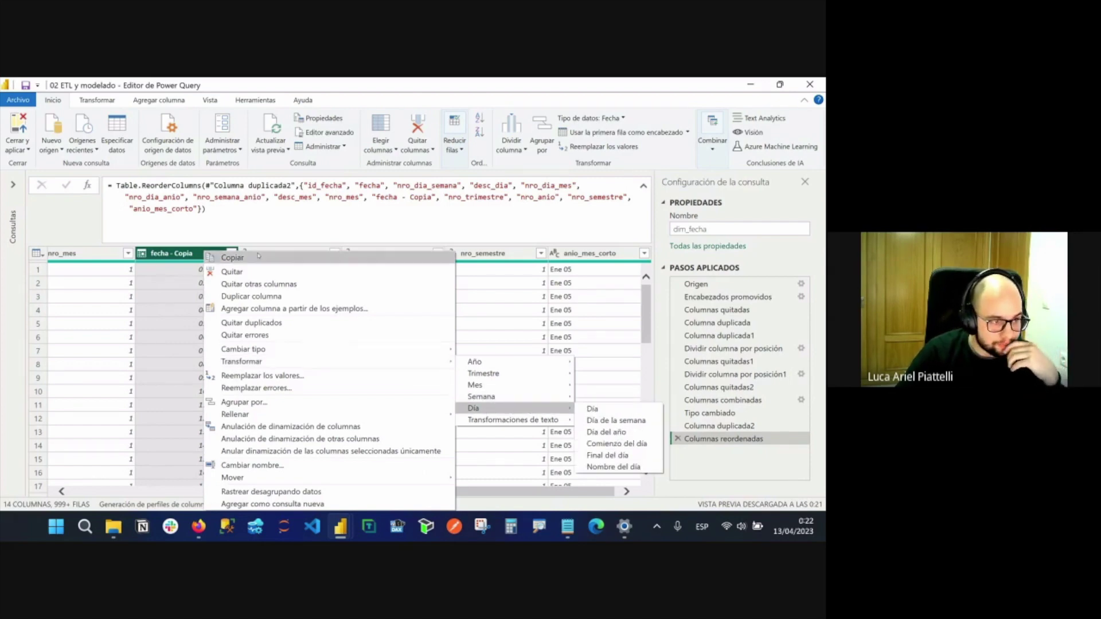
click(174, 254)
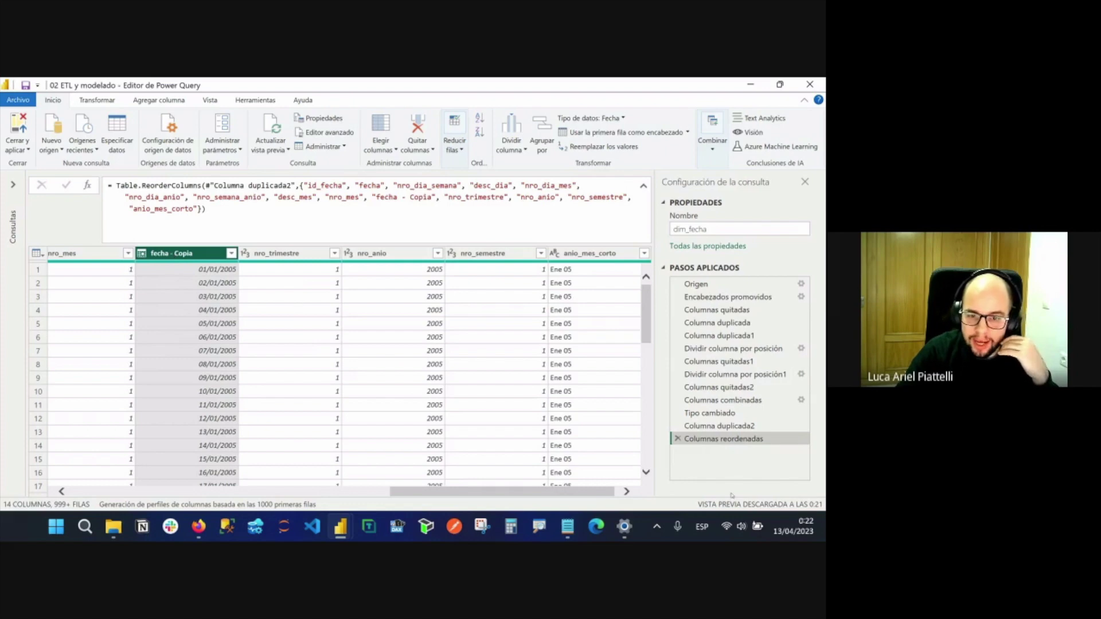
Delete the Columnas reordenadas and Columna duplicada2 steps and return to the original fecha column.
click(677, 439)
click(677, 425)
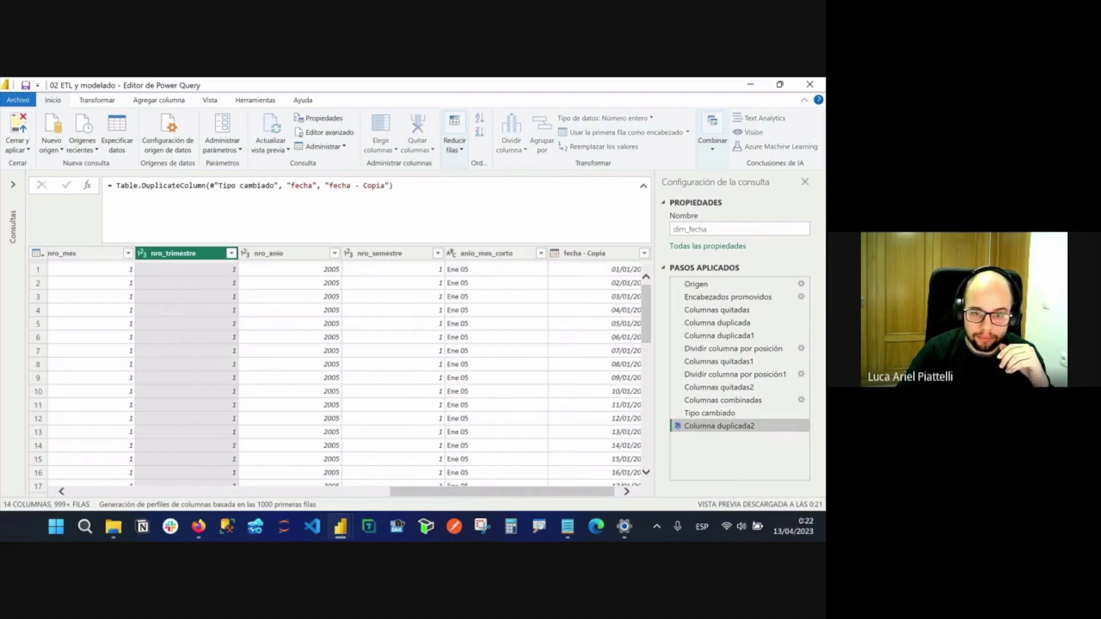
drag(541, 491, 293, 490)
click(197, 336)
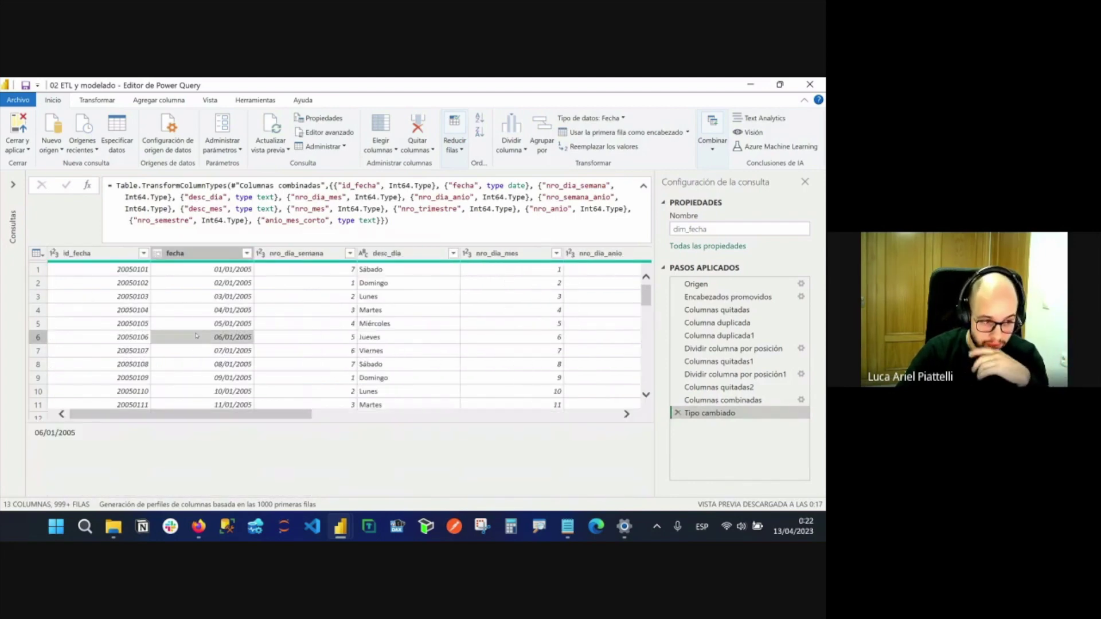
click(191, 255)
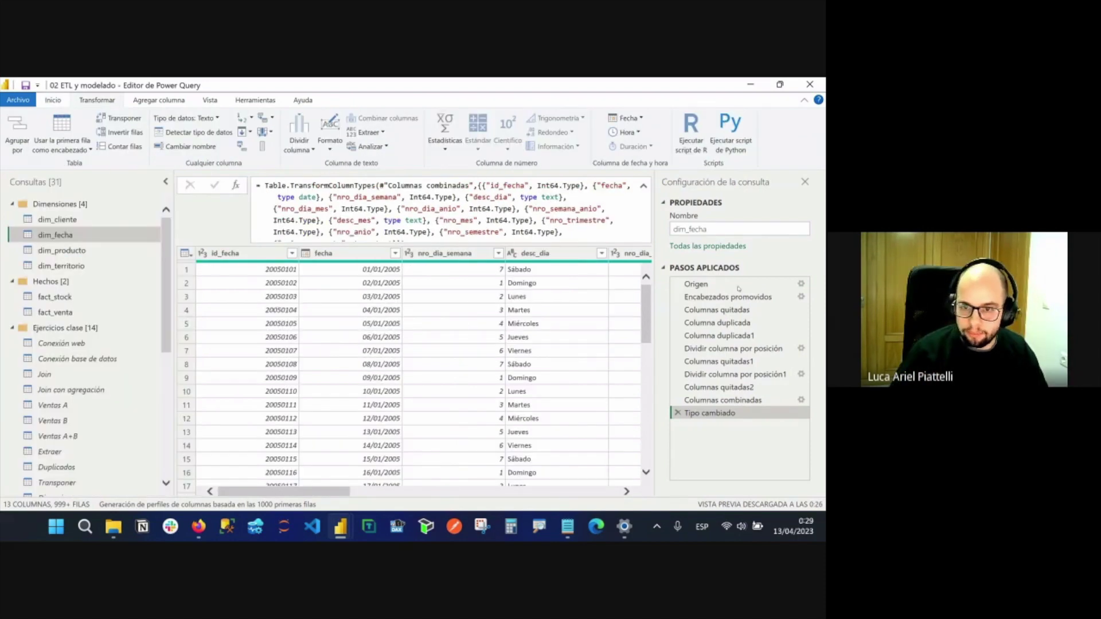
Open the dim_producto query and review its Origen, Encabezados promovidos and Columnas quitadas steps.
click(62, 251)
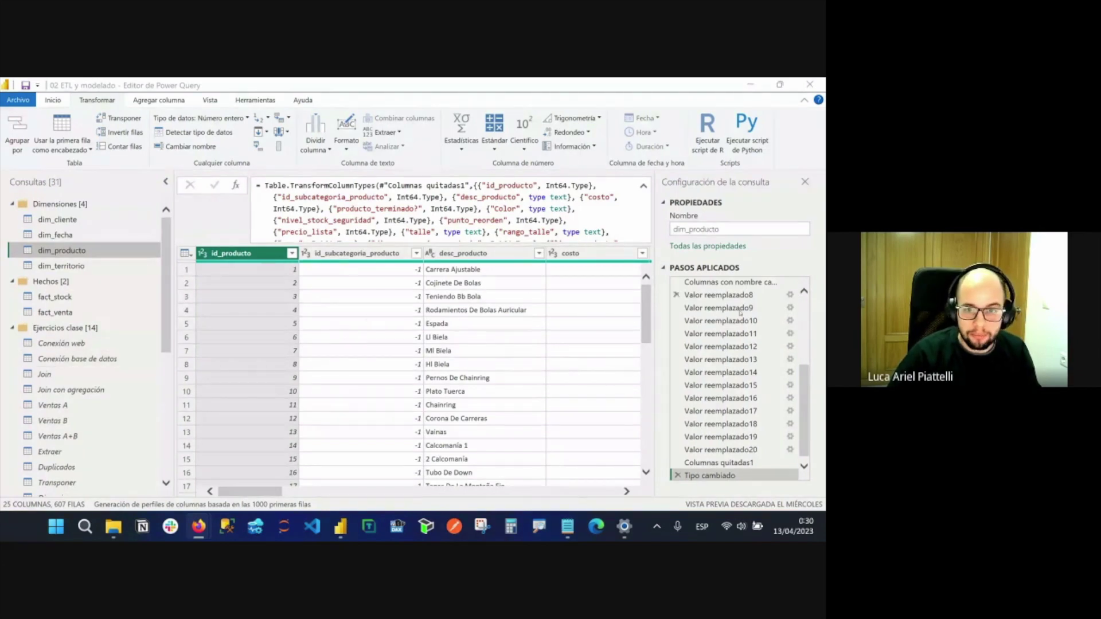
scroll(743, 436, up, 3)
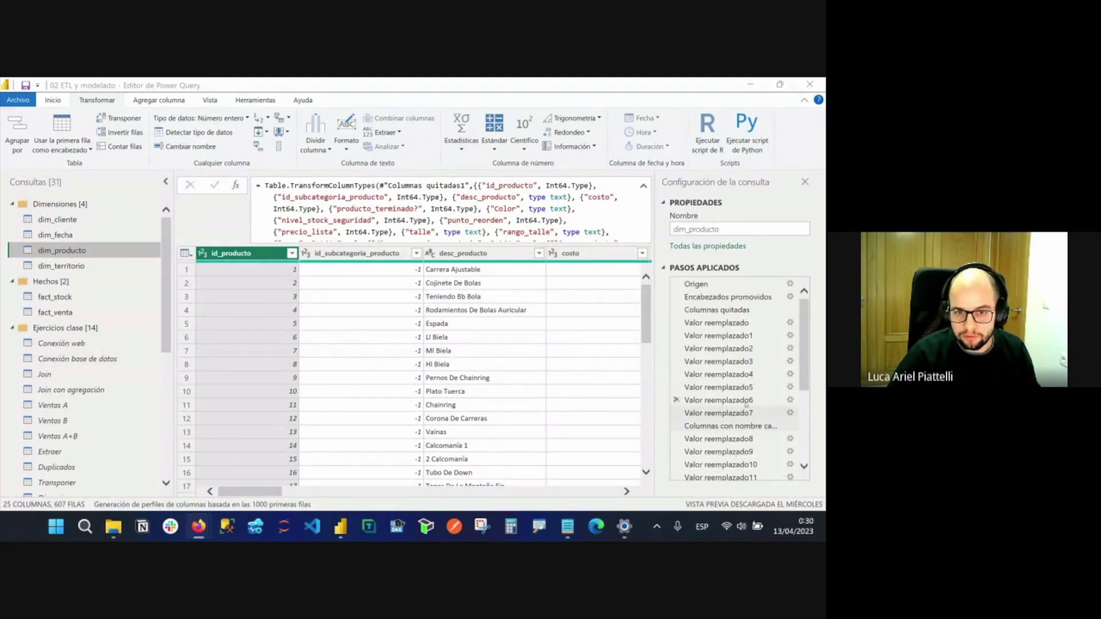
click(720, 284)
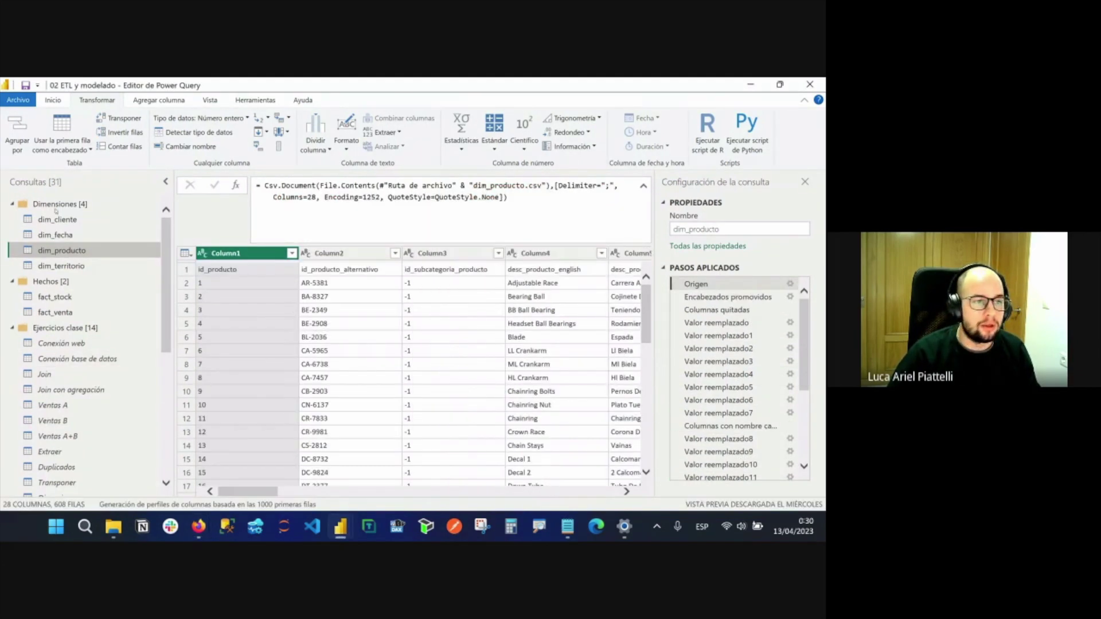
click(765, 298)
click(745, 311)
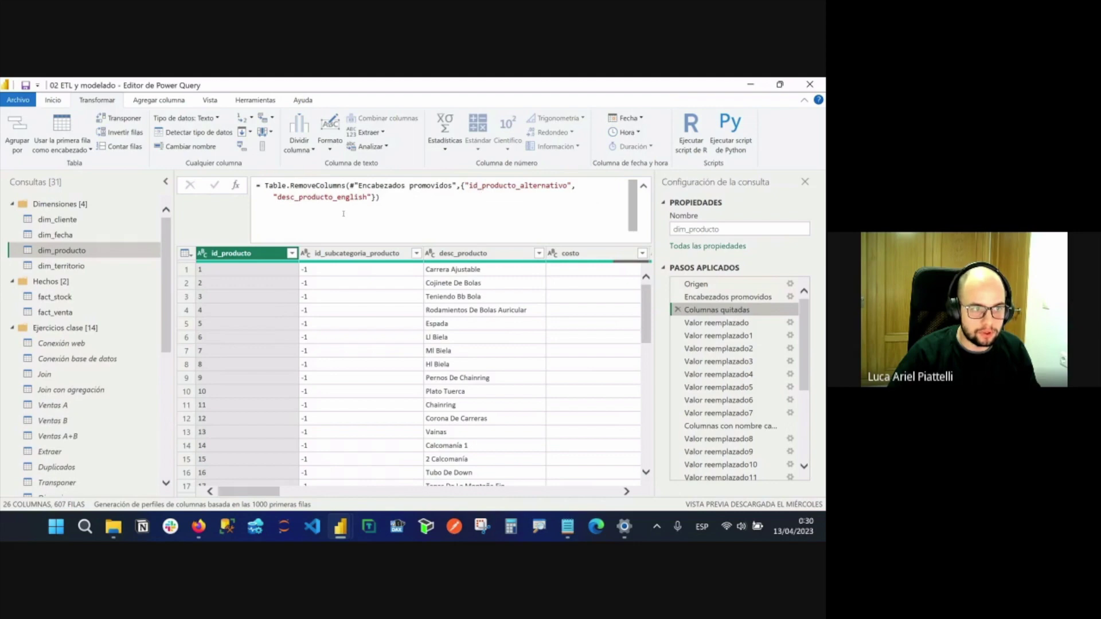
Examine the Valor reemplazado step of dim_producto, checking its replacement settings and the id_subcategoria_producto values.
click(744, 324)
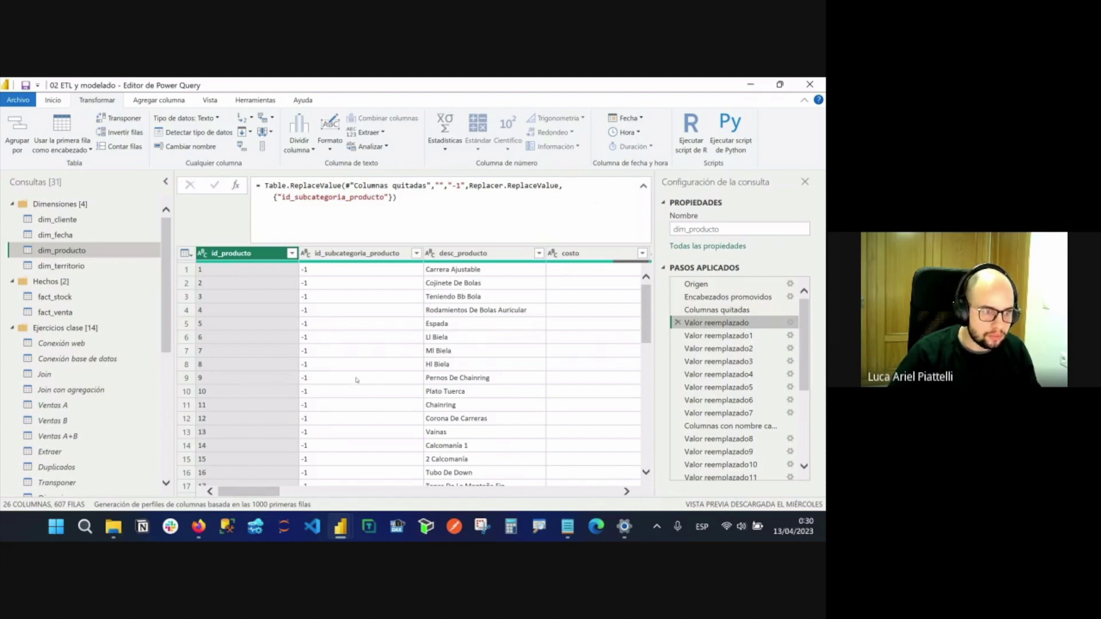
scroll(357, 380, right, 10)
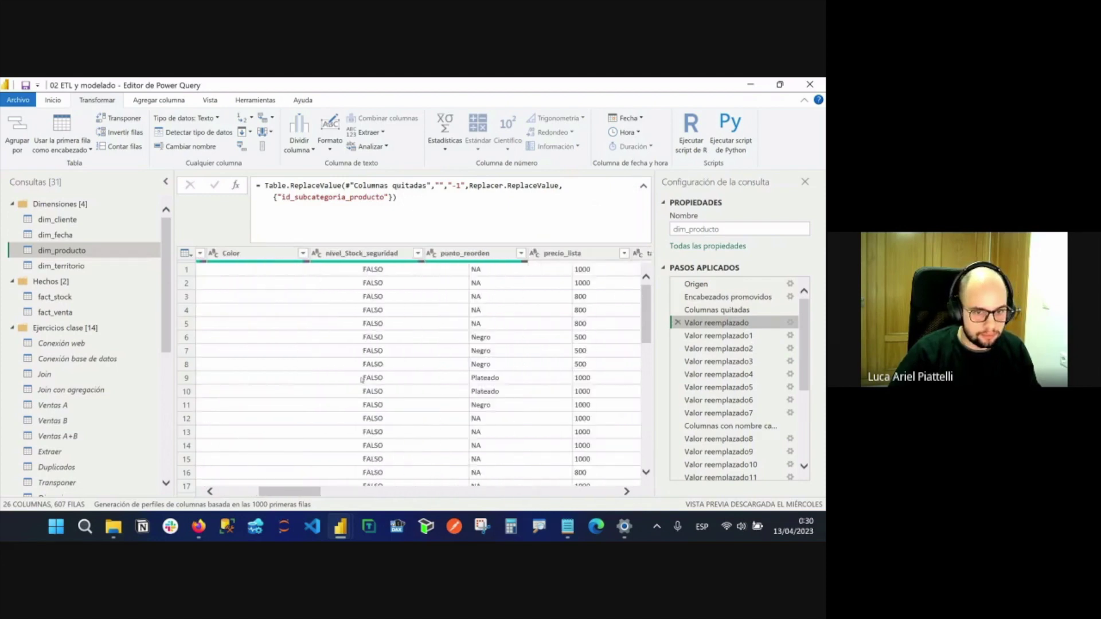
scroll(360, 380, left, 10)
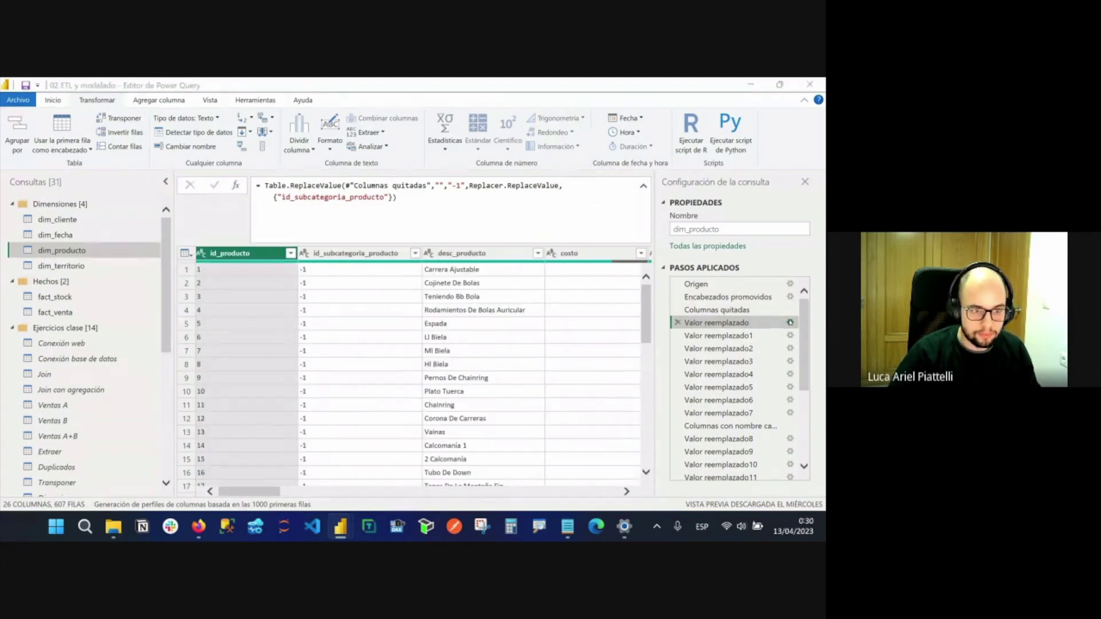
click(790, 322)
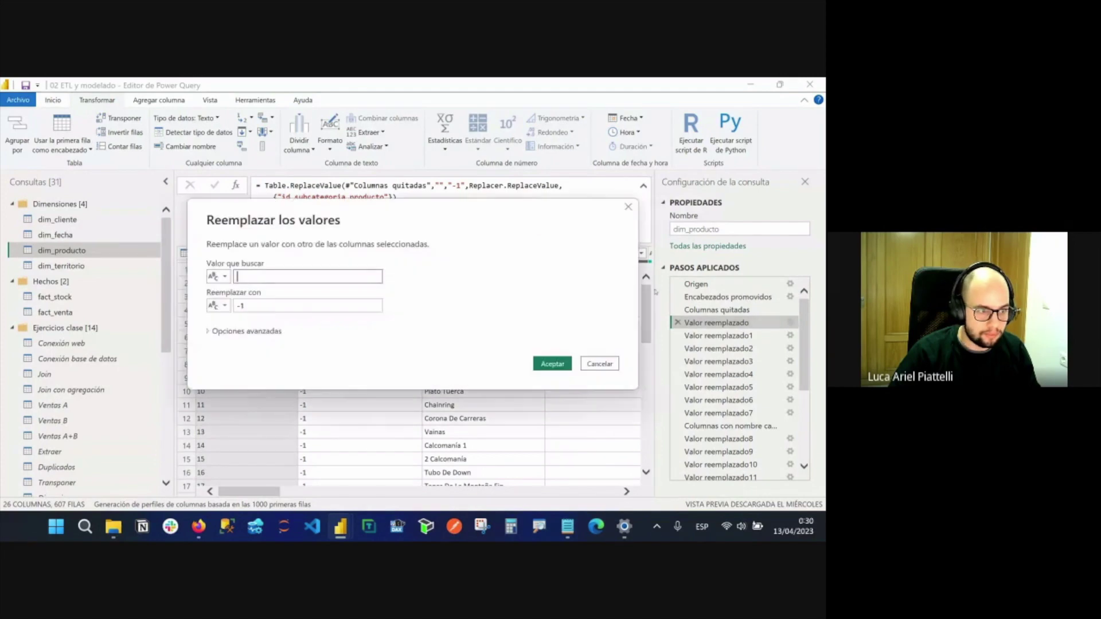
click(609, 365)
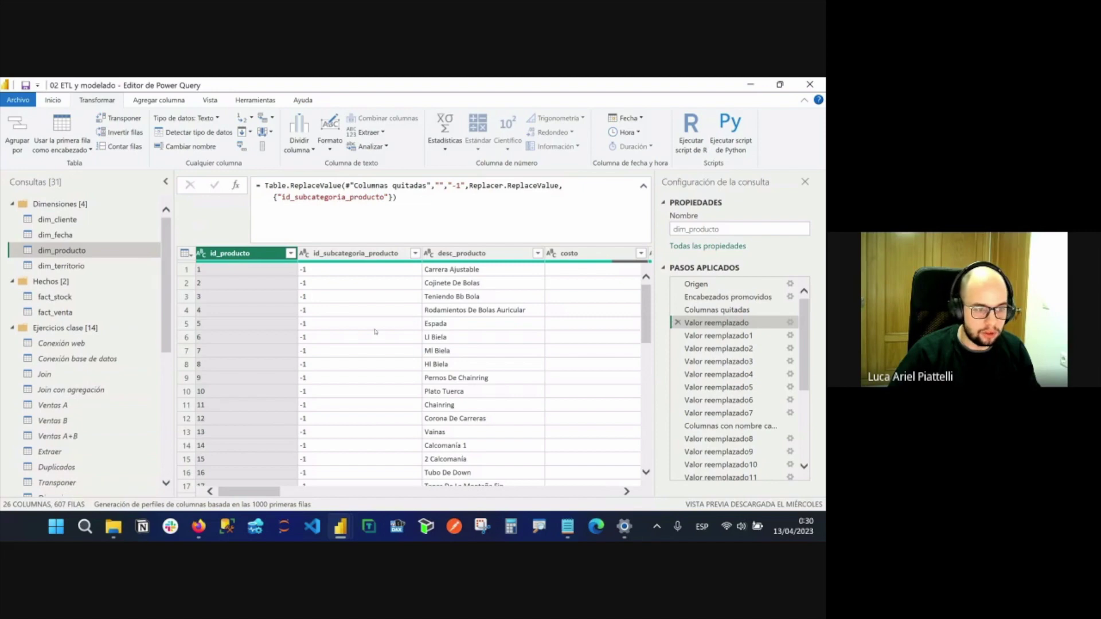
scroll(375, 317, down, 4)
scroll(354, 279, down, 11)
scroll(351, 331, down, 5)
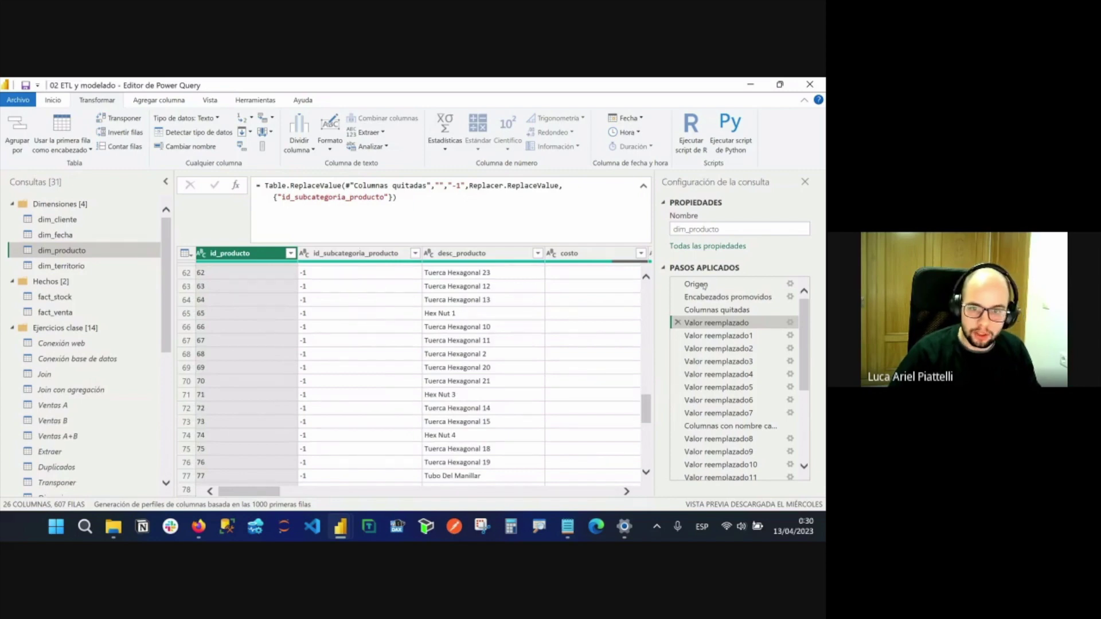
Review the further value replacements in dim_producto, from Valor reemplazado1 on costo to Valor reemplazado10 on talle.
click(732, 338)
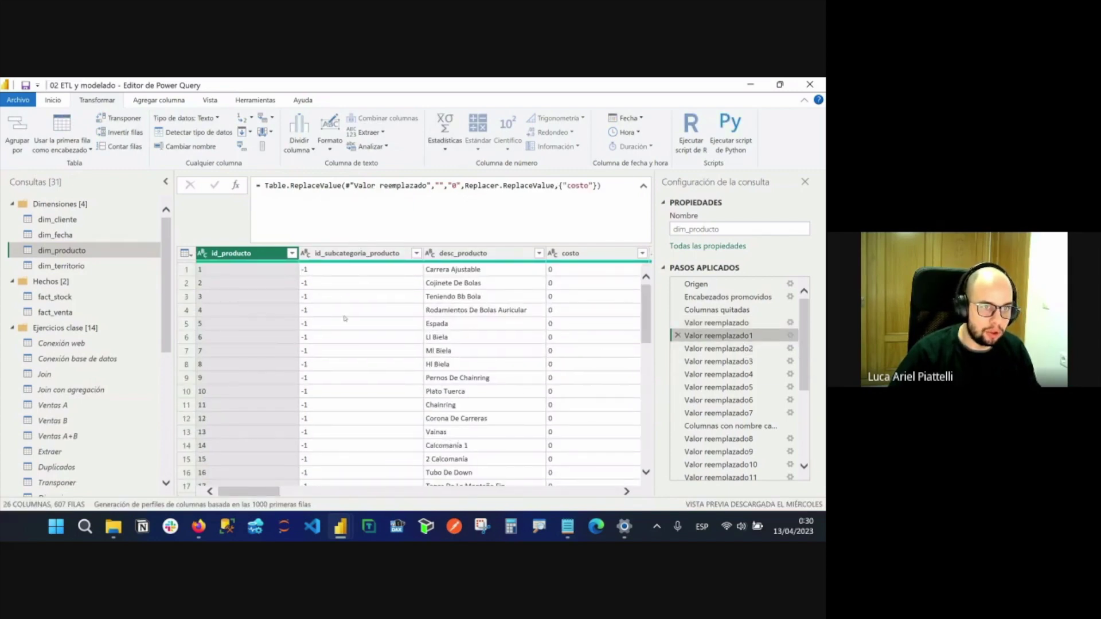
scroll(316, 341, down, 9)
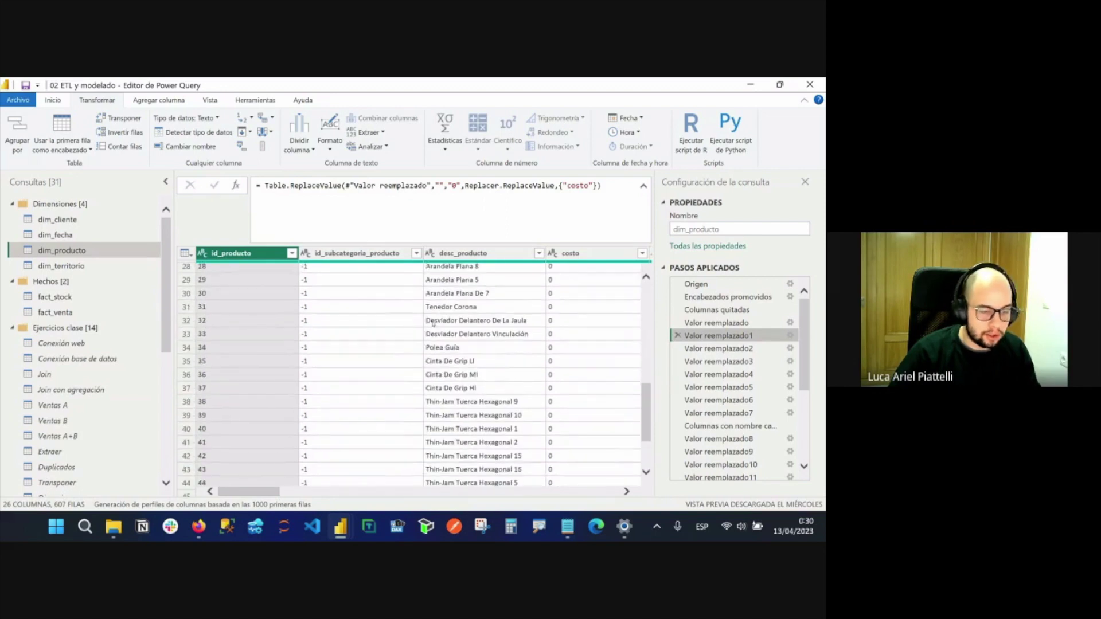
click(718, 374)
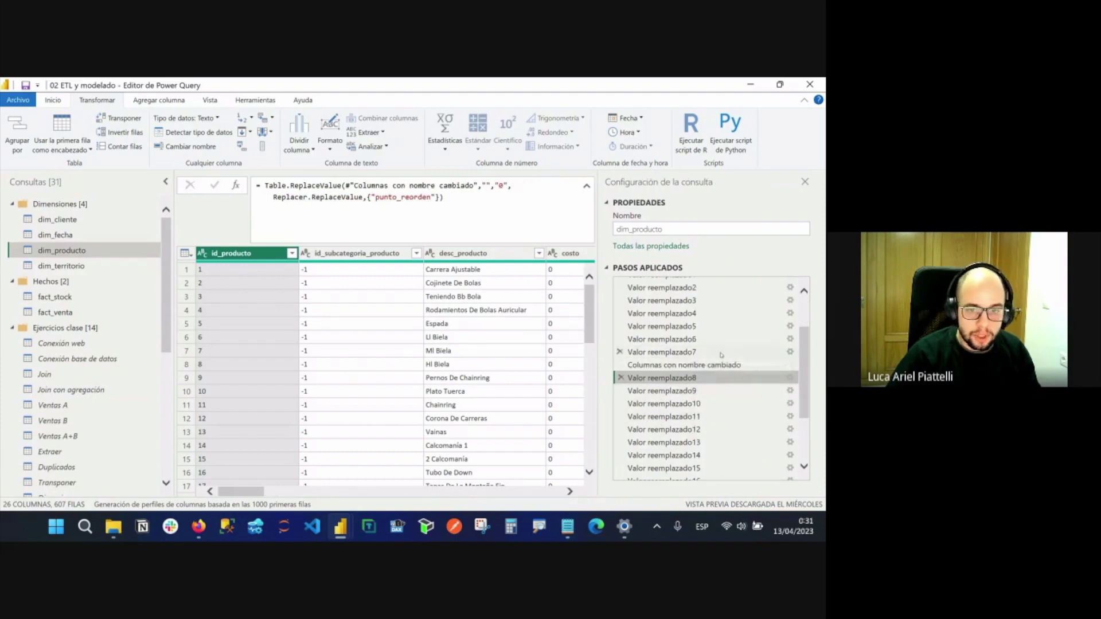
scroll(722, 355, down, 1)
click(706, 375)
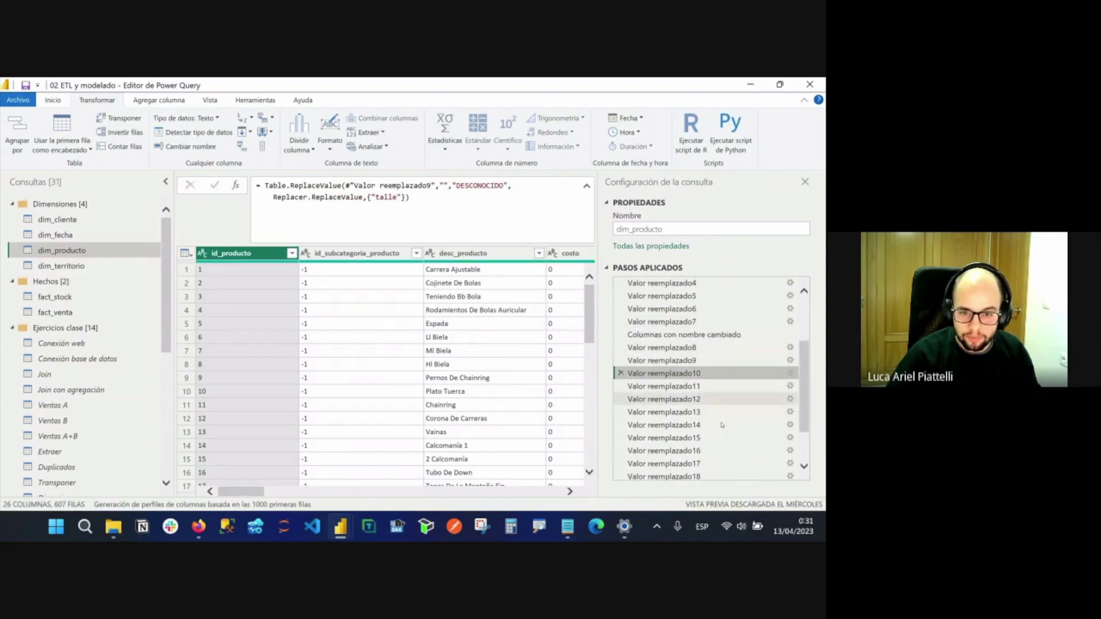
Review the remaining dim_producto steps, including Valor reemplazado13 on peso, Valor reemplazado18, Columnas quitadas1 and Tipo cambiado.
scroll(707, 397, down, 2)
scroll(395, 379, right, 2)
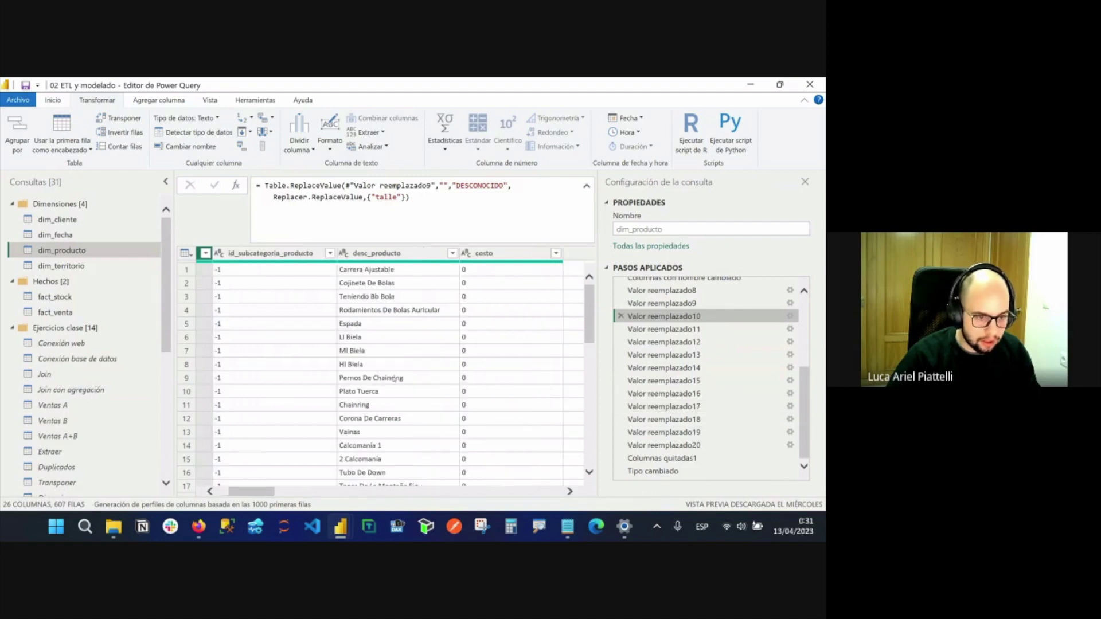
scroll(404, 324, down, 11)
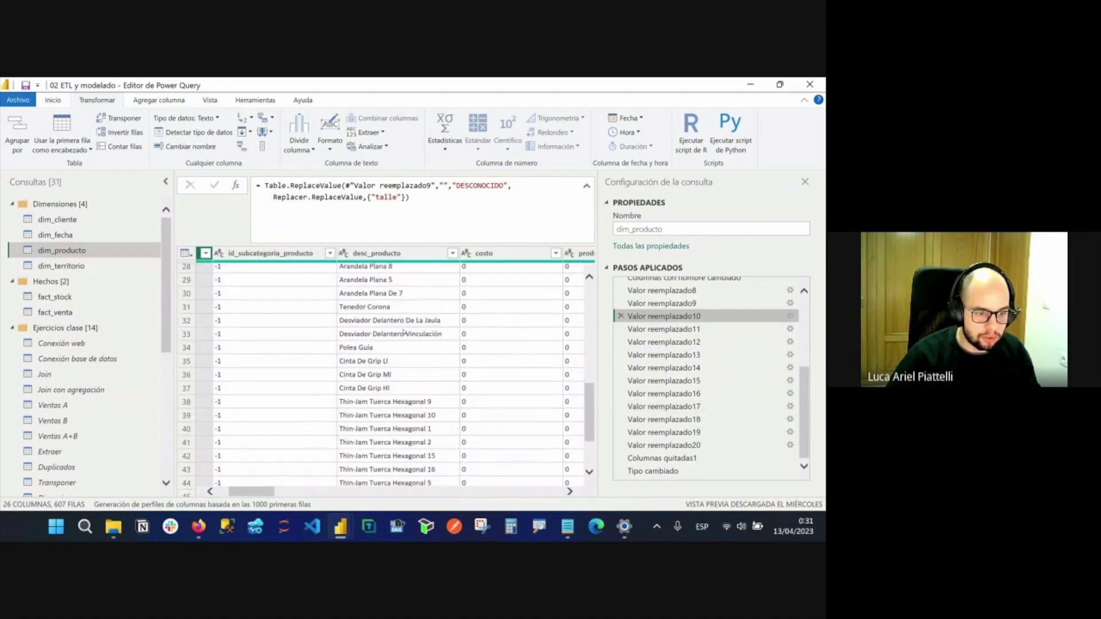
scroll(407, 336, down, 20)
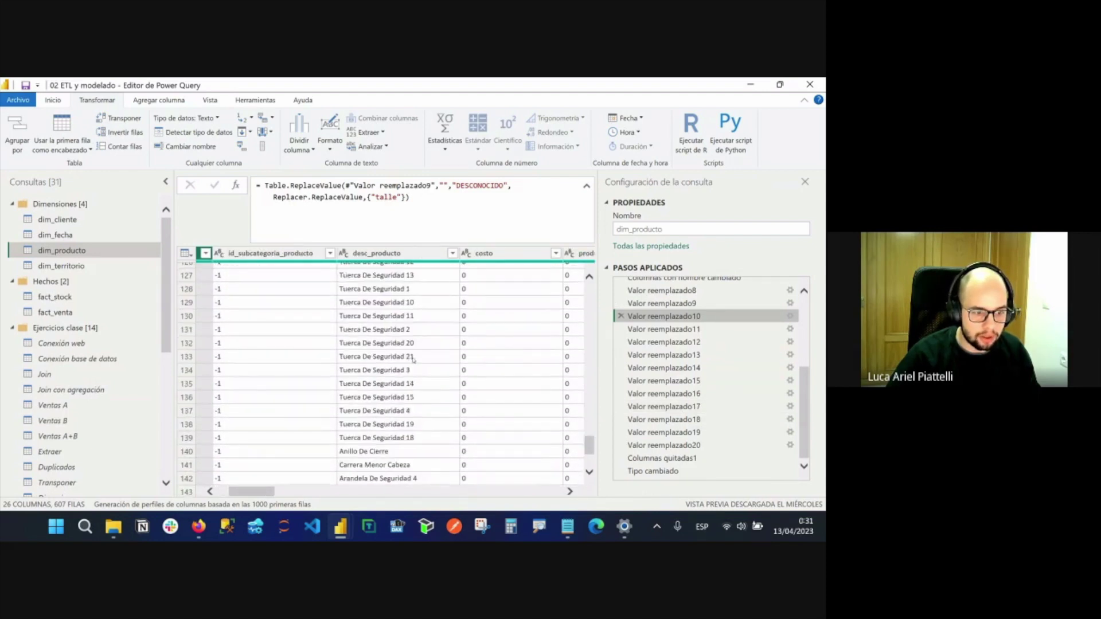
click(688, 355)
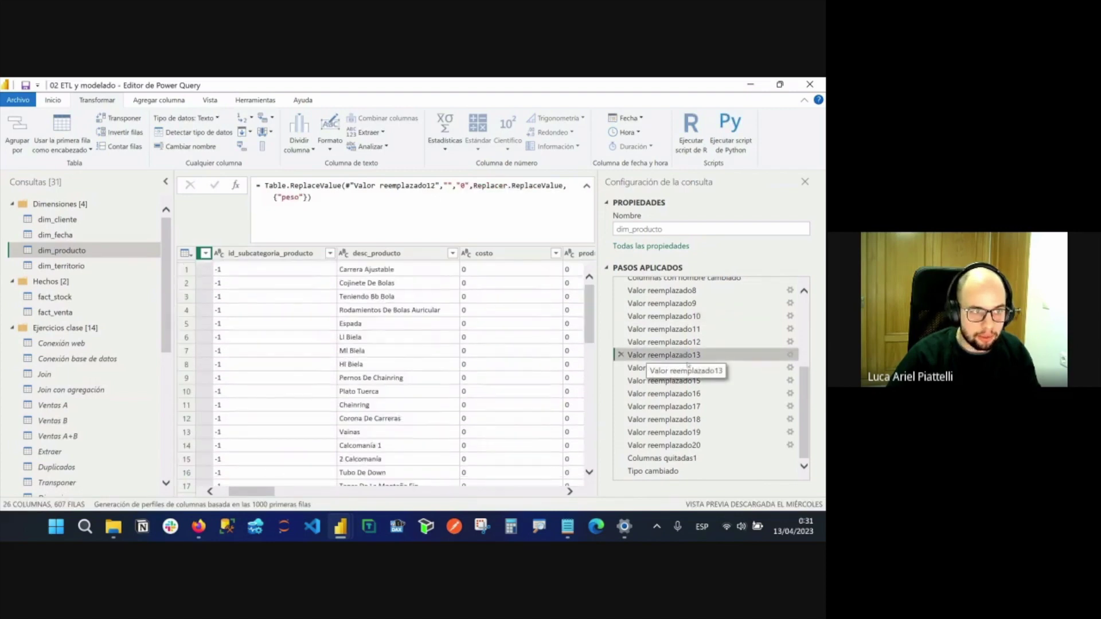
click(685, 419)
click(678, 458)
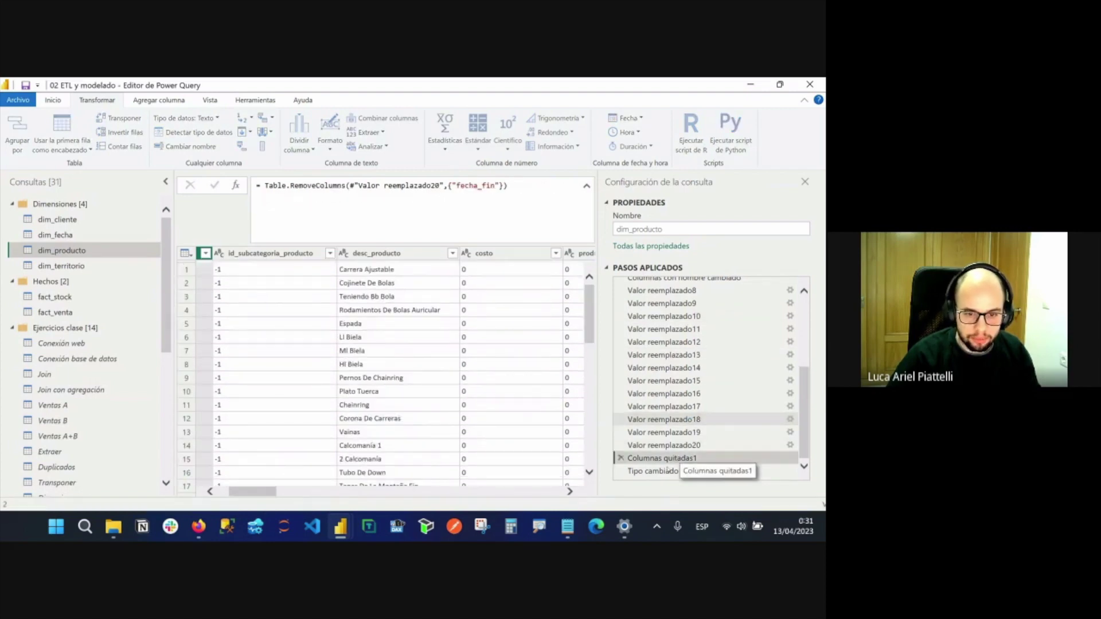
click(665, 470)
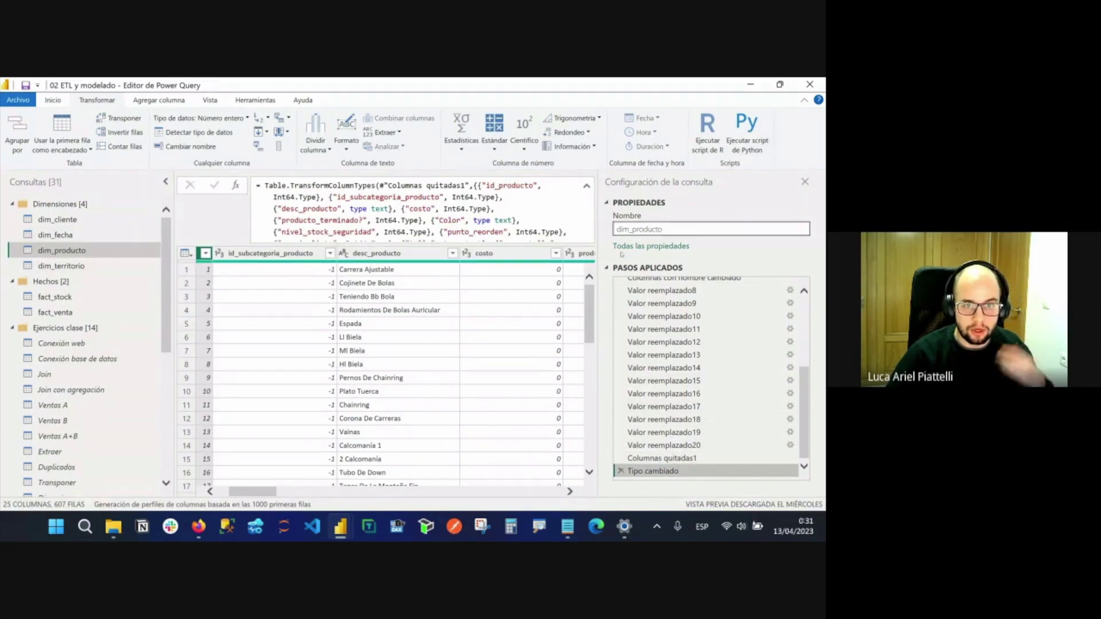
Narrow the query list and settings panes to widen the dim_producto preview, and check the replaced values in the Color column.
drag(690, 260, 691, 261)
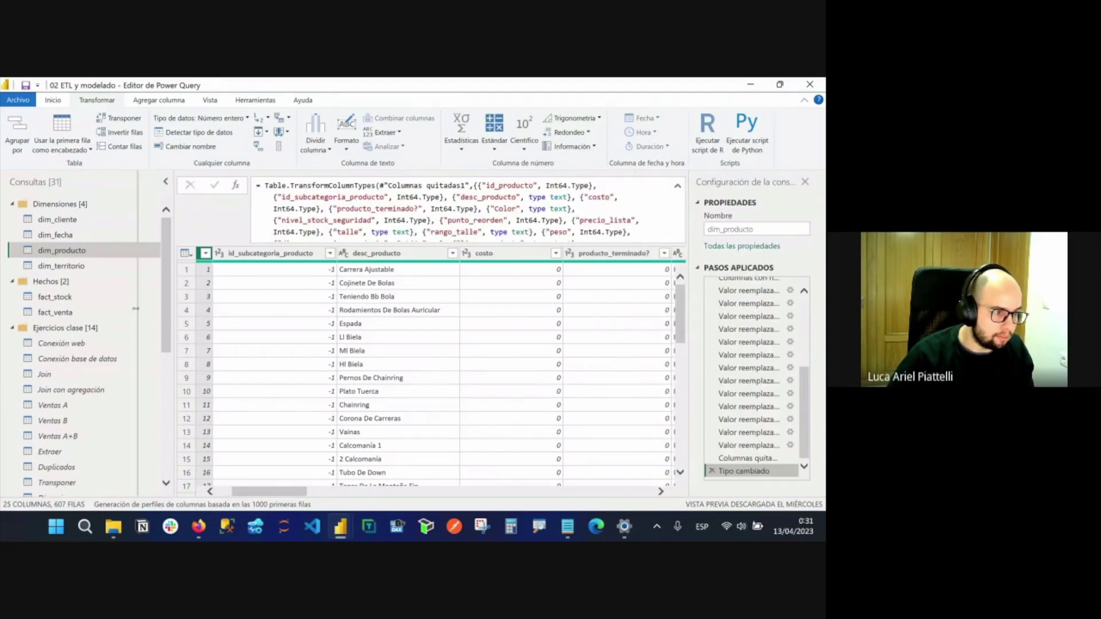
drag(137, 311, 136, 310)
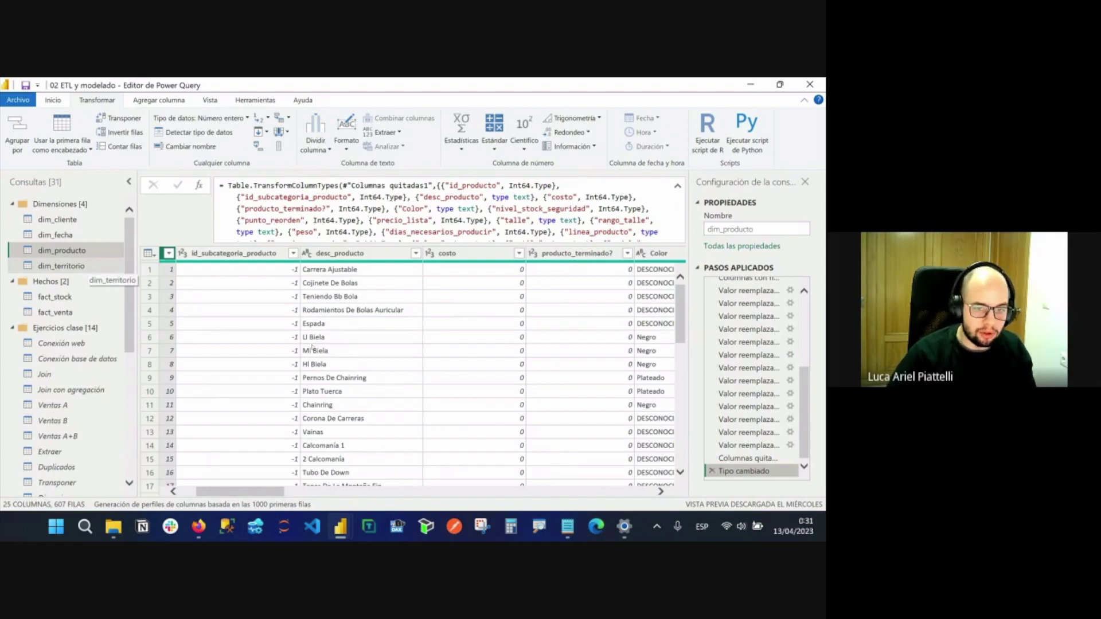
scroll(553, 411, right, 5)
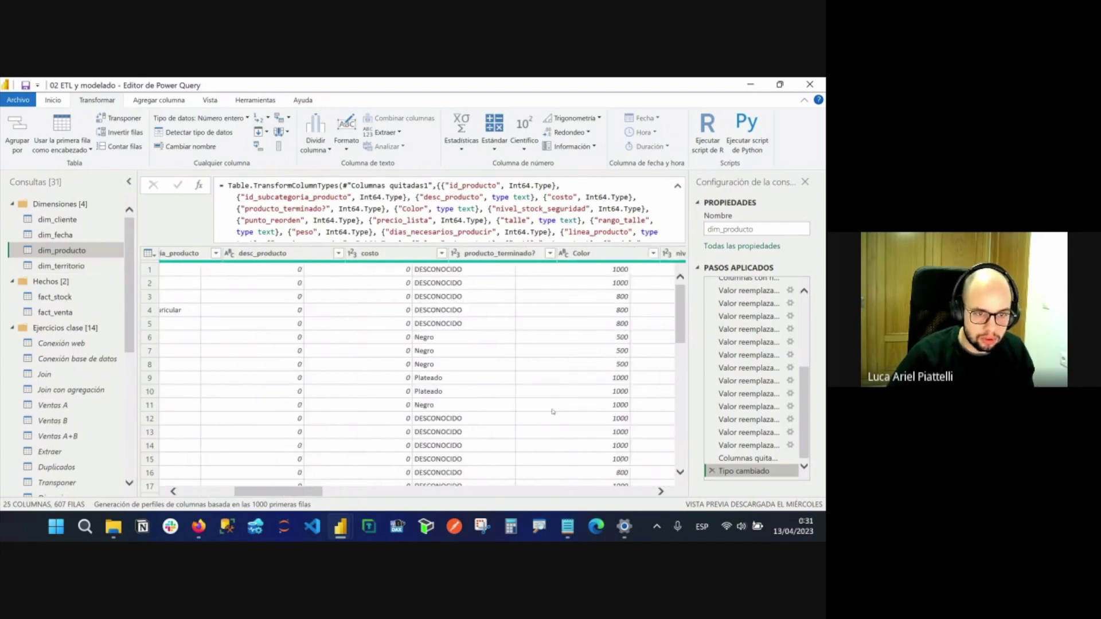
click(390, 296)
click(391, 283)
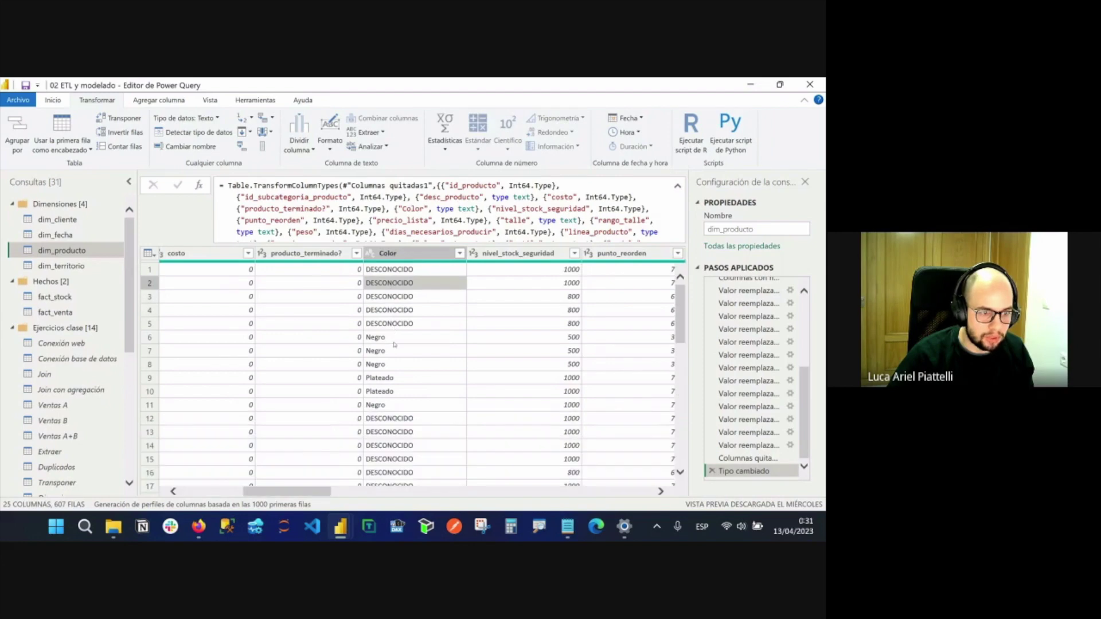
click(395, 324)
Open the dim_territorio query and review its Origen, Encabezados promovidos and Tipo cambiado steps.
click(68, 265)
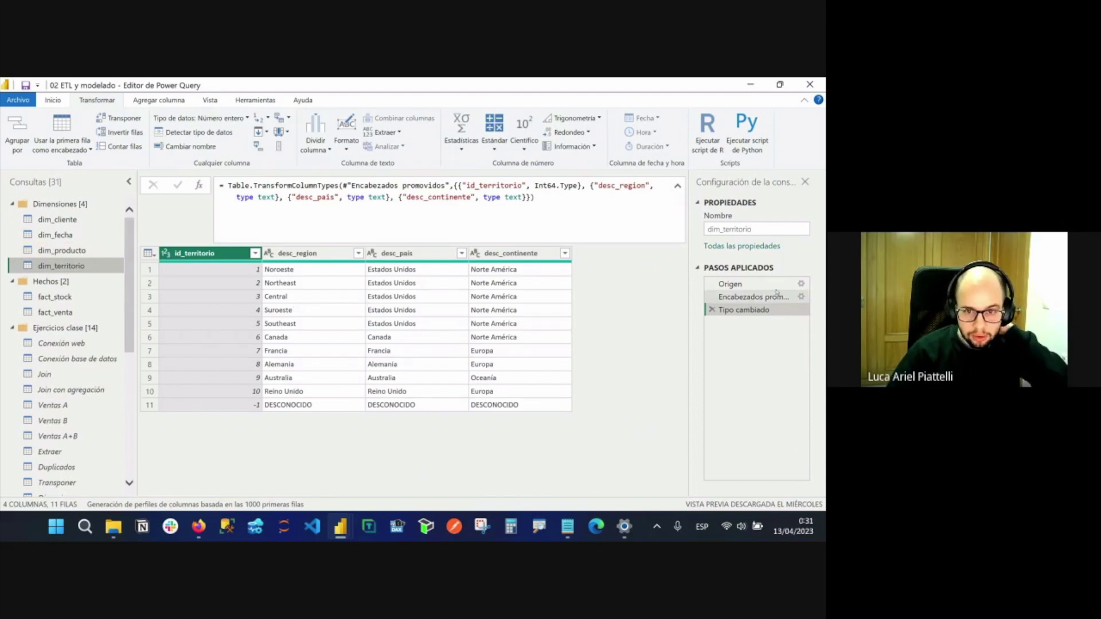
click(731, 284)
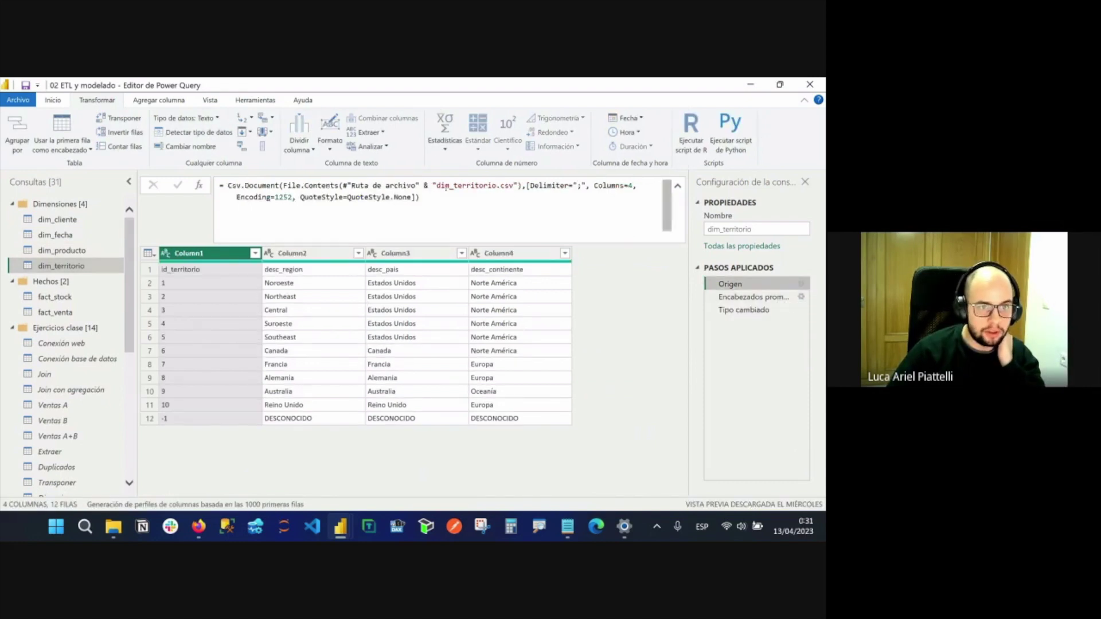
click(746, 298)
drag(241, 186, 473, 209)
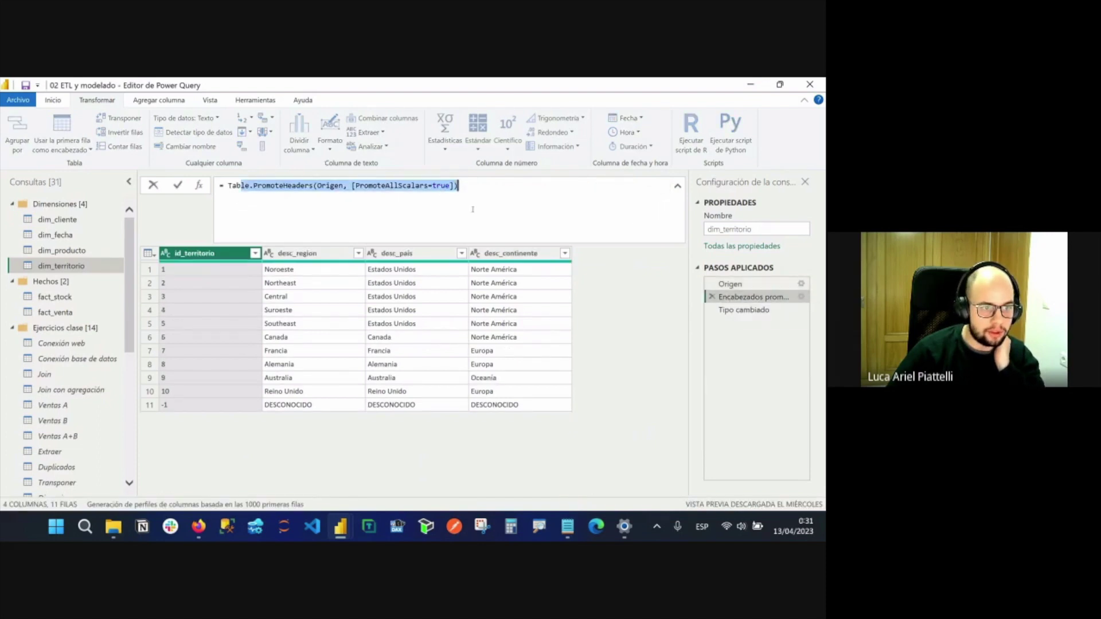
click(772, 311)
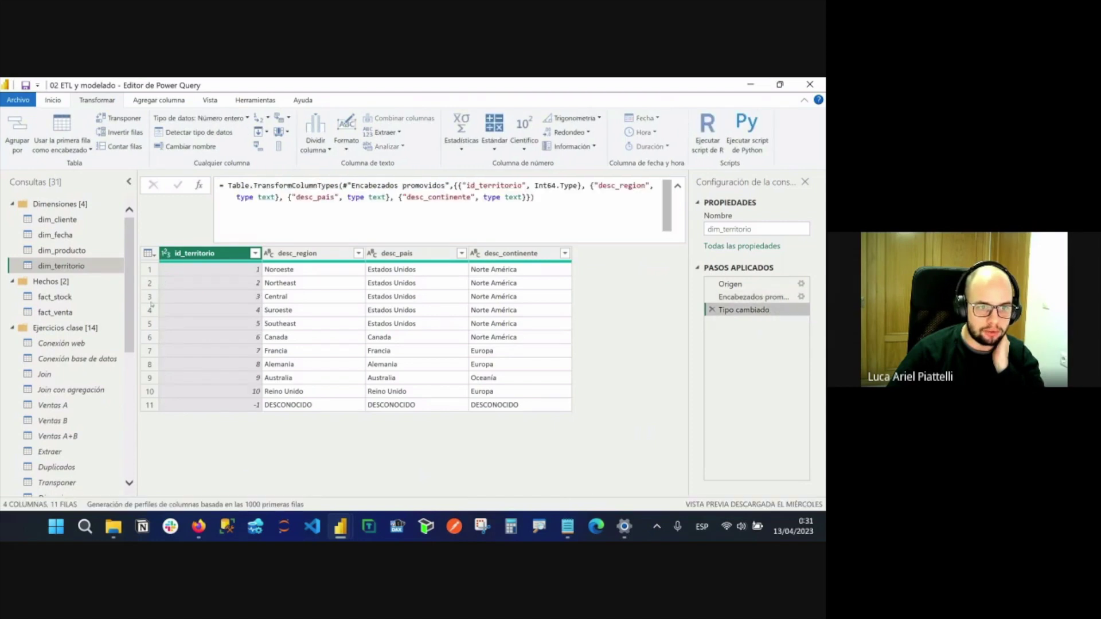
Examine the dim_territorio row with id_territorio -1 across desc_region, desc_pais and desc_continente, and compare it with the first region.
click(221, 408)
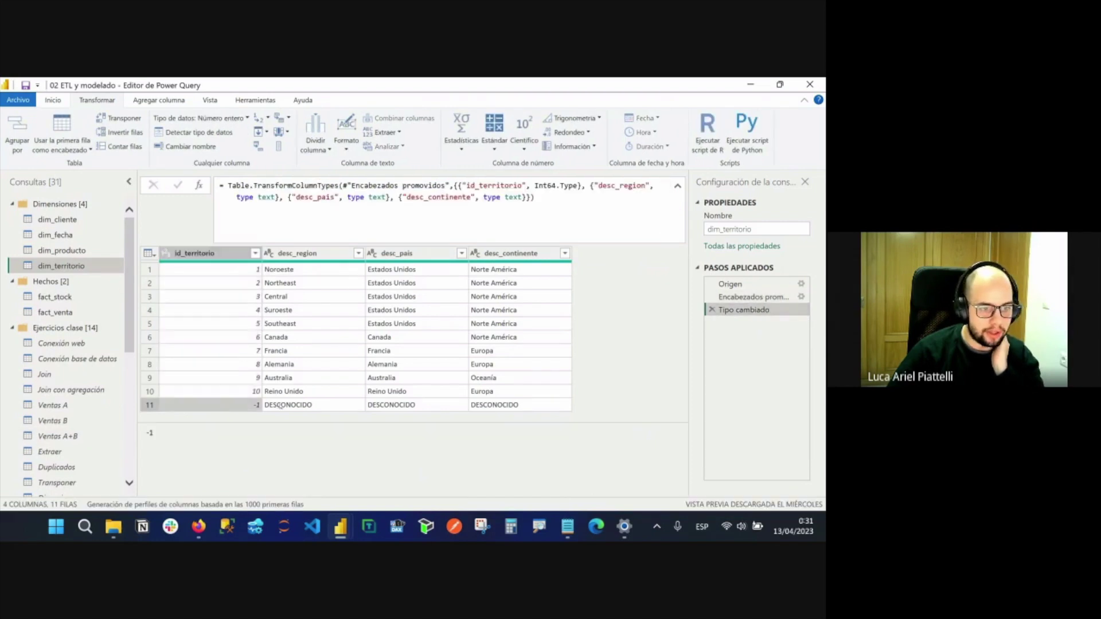
click(313, 406)
click(396, 407)
click(475, 408)
key(Left)
key(Left)
key(Left)
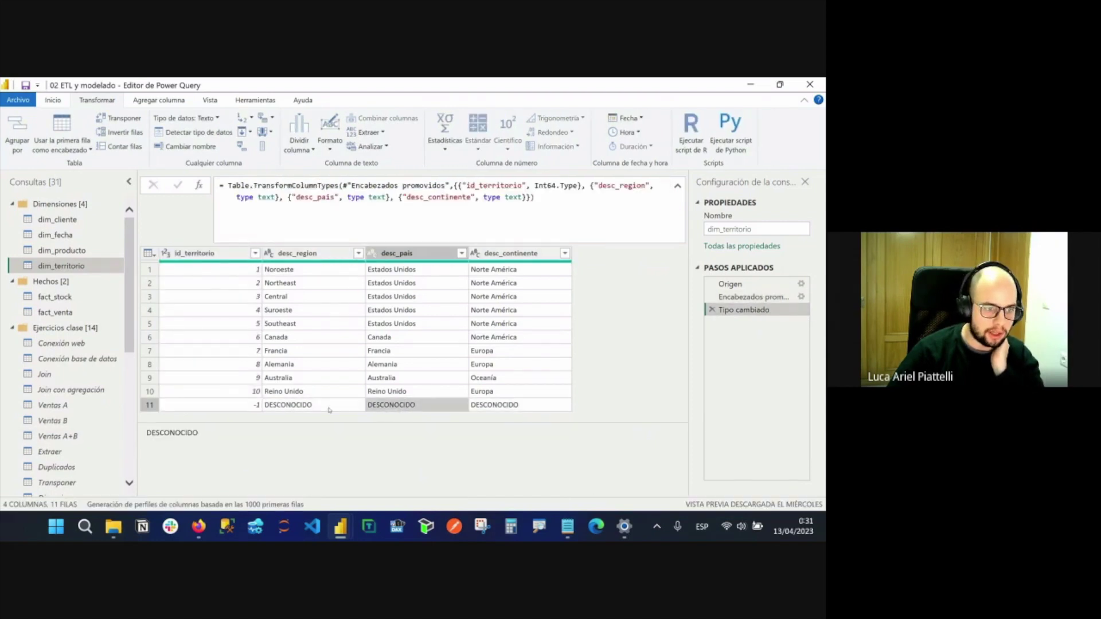
key(Right)
key(Right)
click(501, 410)
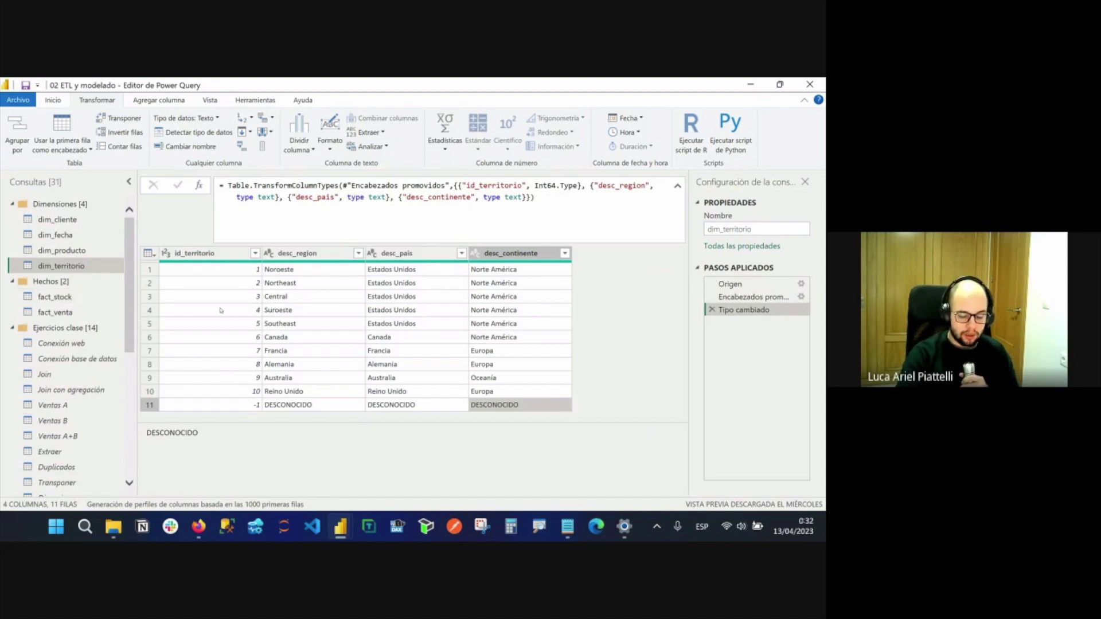
click(290, 270)
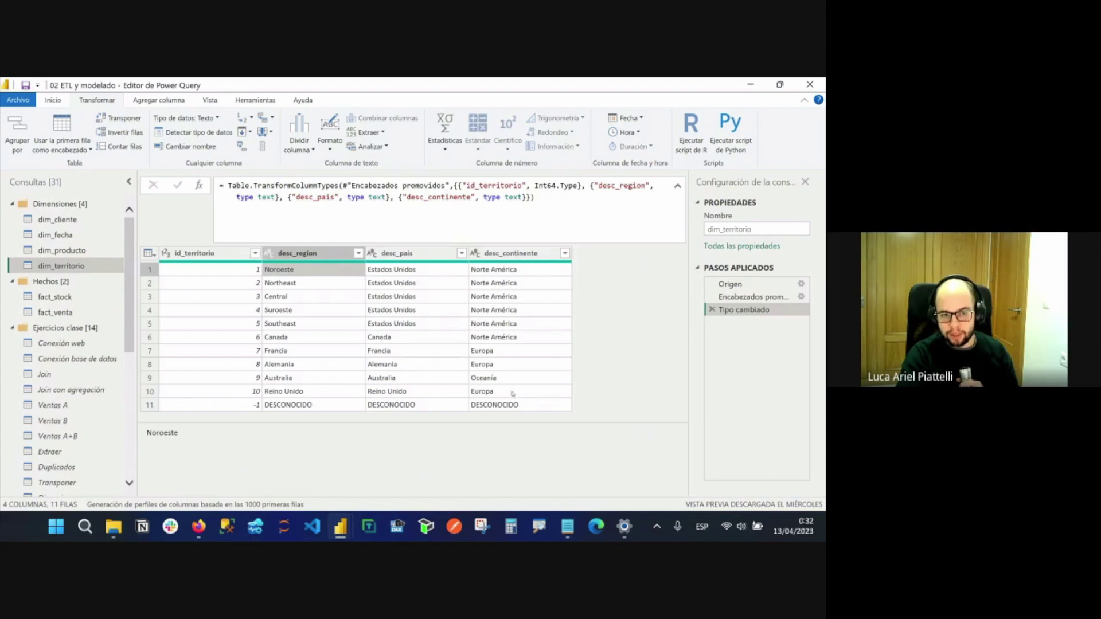
Go back through the dim_producto, dim_fecha and dim_cliente queries to recap the dimension tables.
click(62, 251)
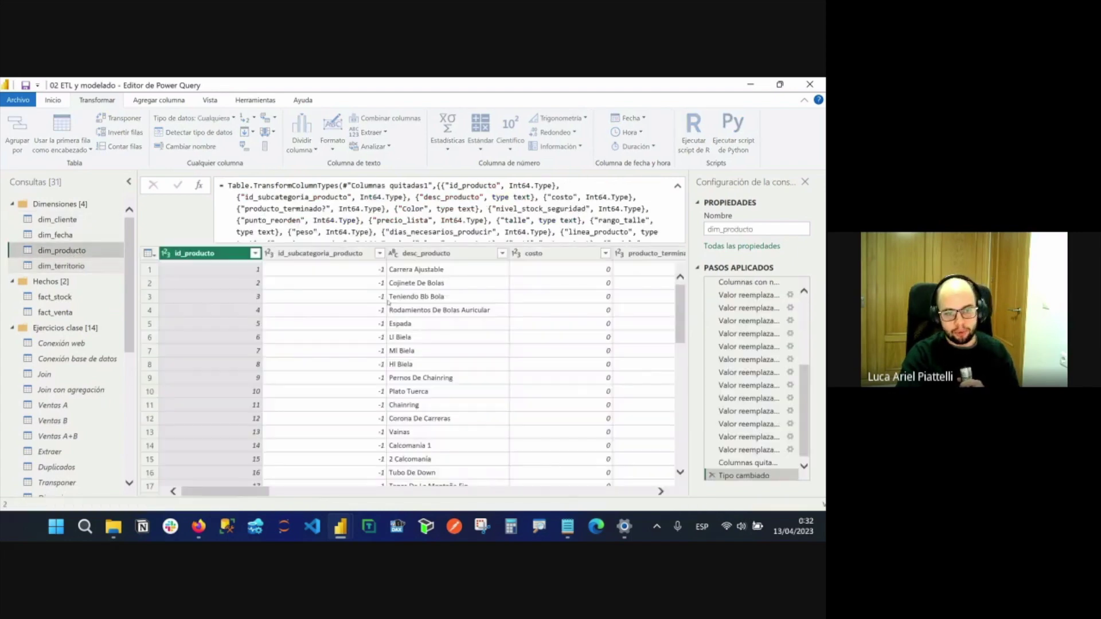
key(Up)
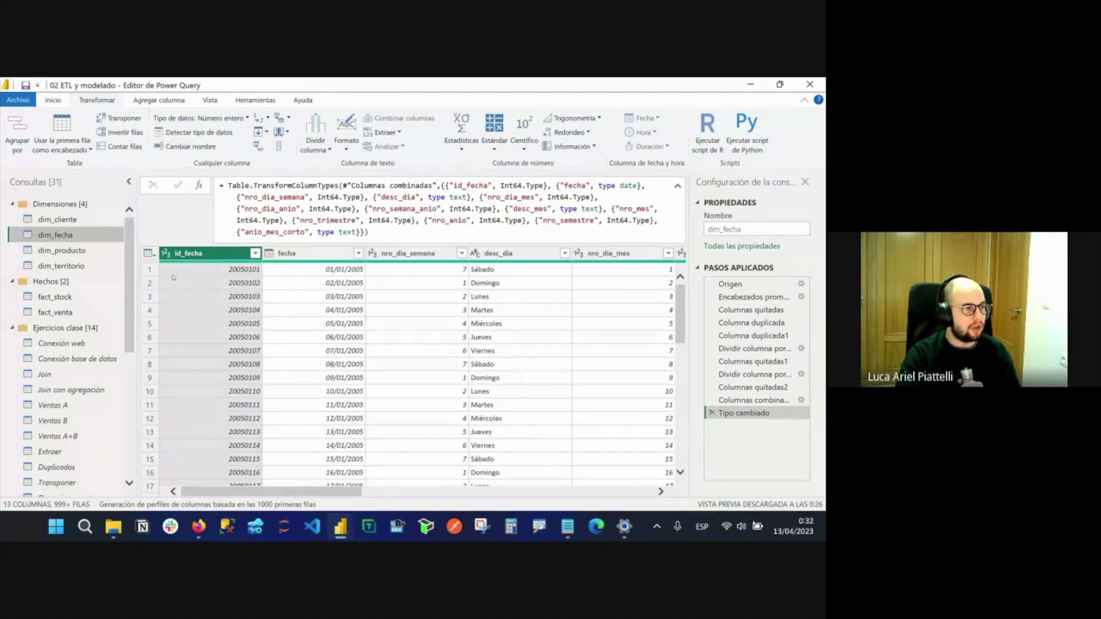
key(Up)
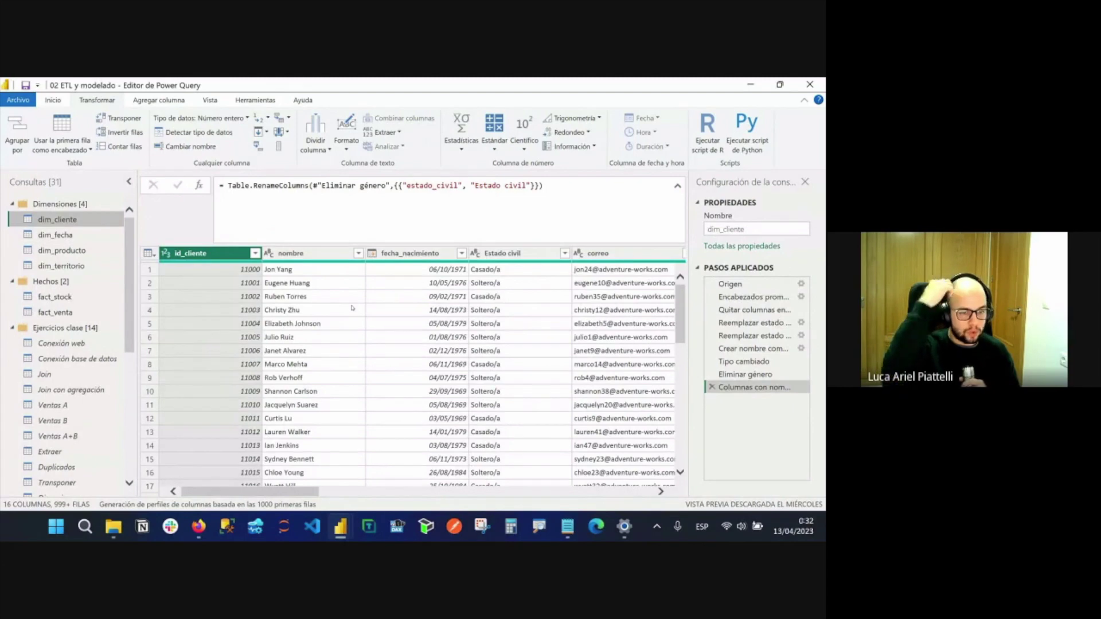
Open the fact_stock query and inspect the source columns in its Origen step, including id_fecha, fecha_movimiento, costo_unitario and entrada_unidades.
click(69, 303)
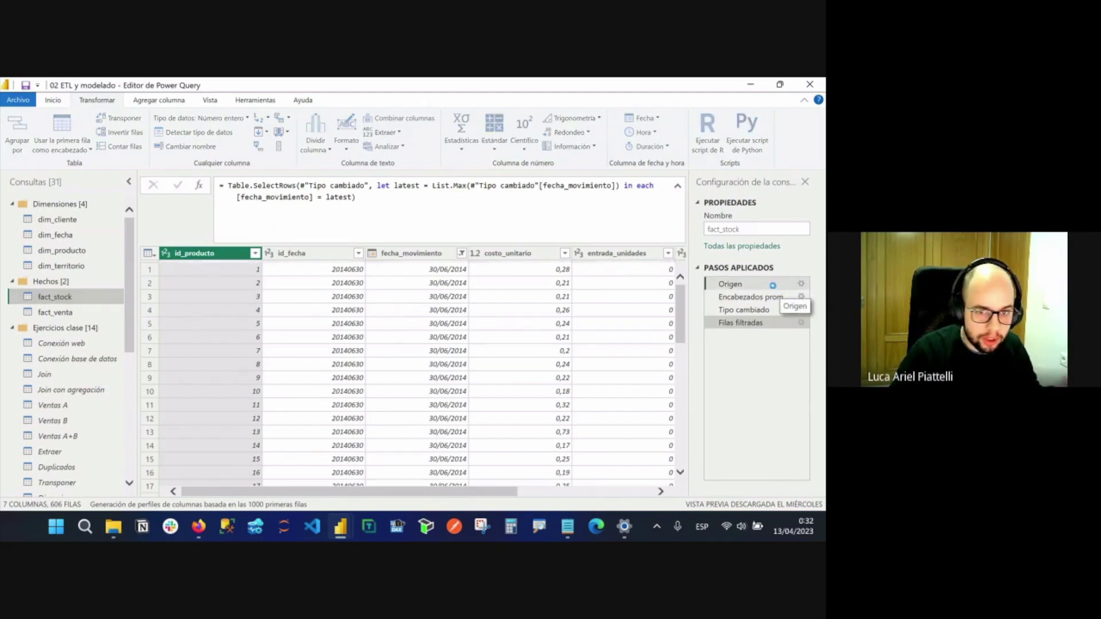
click(737, 284)
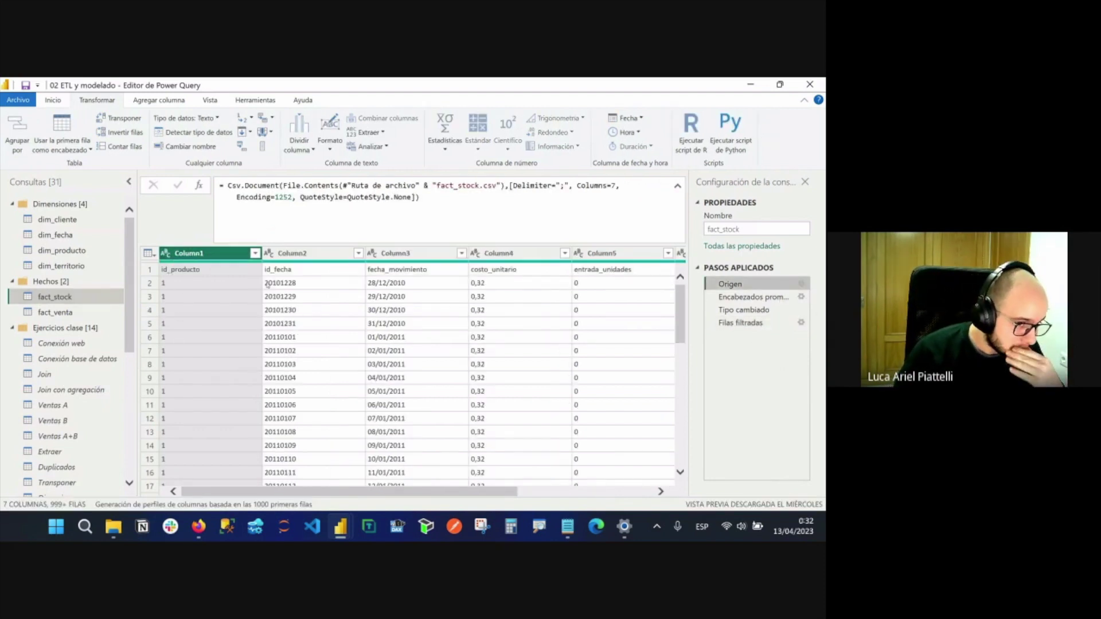
click(293, 272)
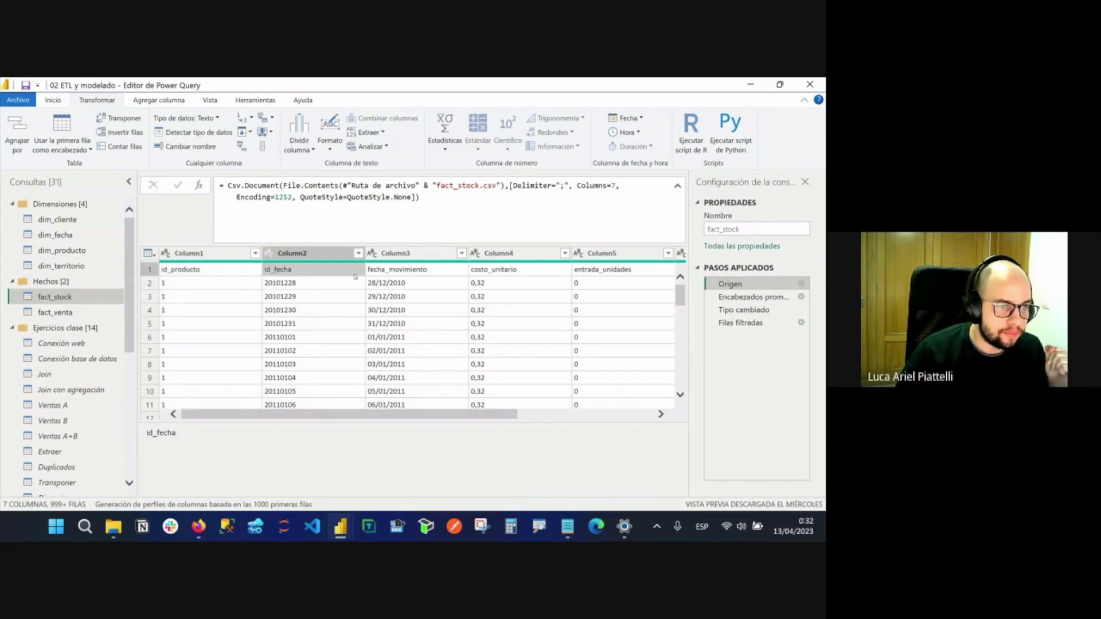
click(401, 283)
click(461, 269)
key(Right)
key(Right)
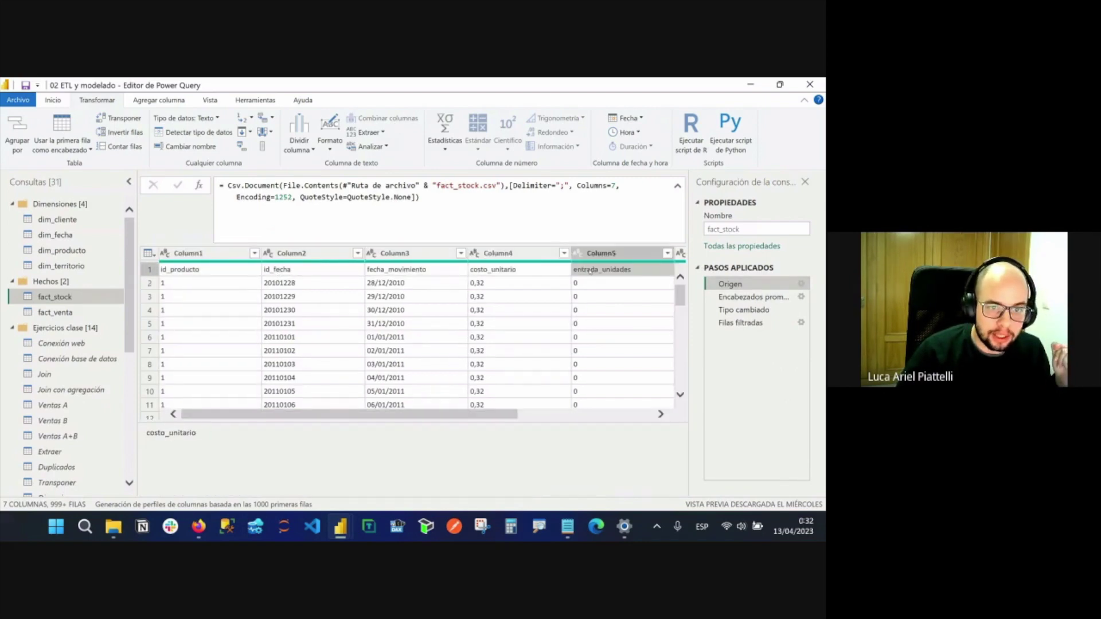
mouse_move(429, 414)
mouse_down()
mouse_move(572, 414)
mouse_move(429, 414)
mouse_up()
Review fact_stock's Encabezados promovidos and Tipo cambiado steps, checking the typed columns from id_fecha through balance_unidades.
click(756, 297)
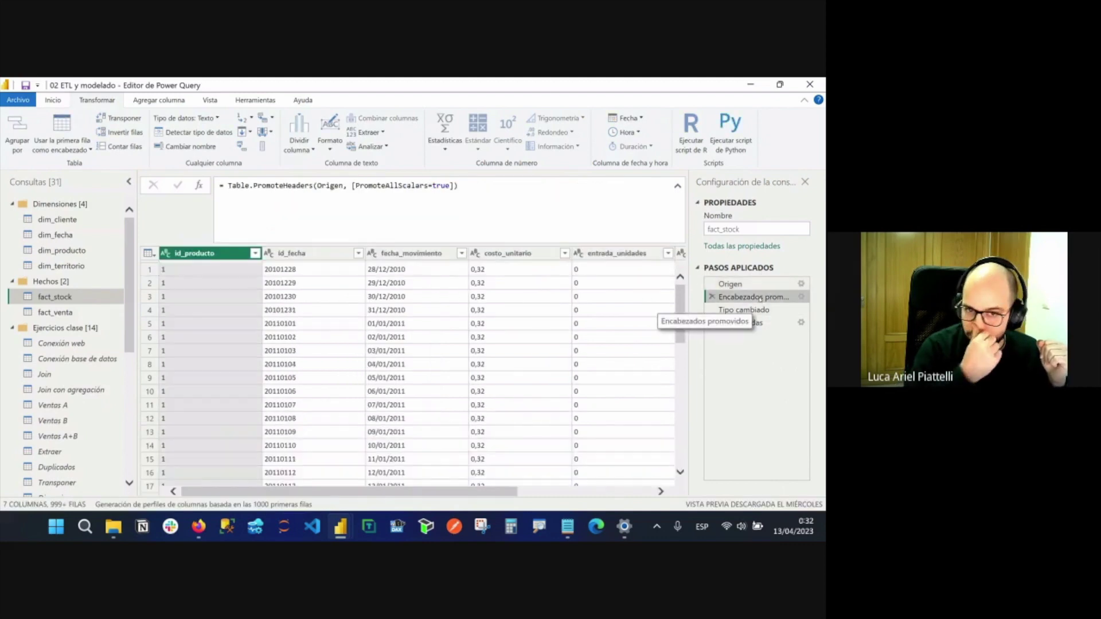
click(746, 311)
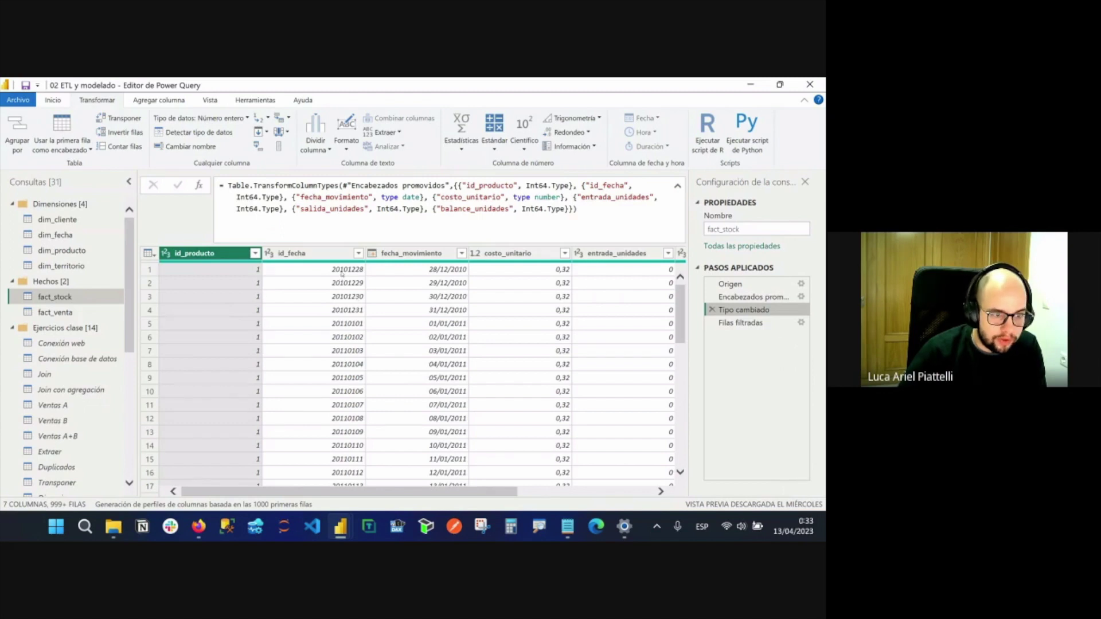
click(340, 274)
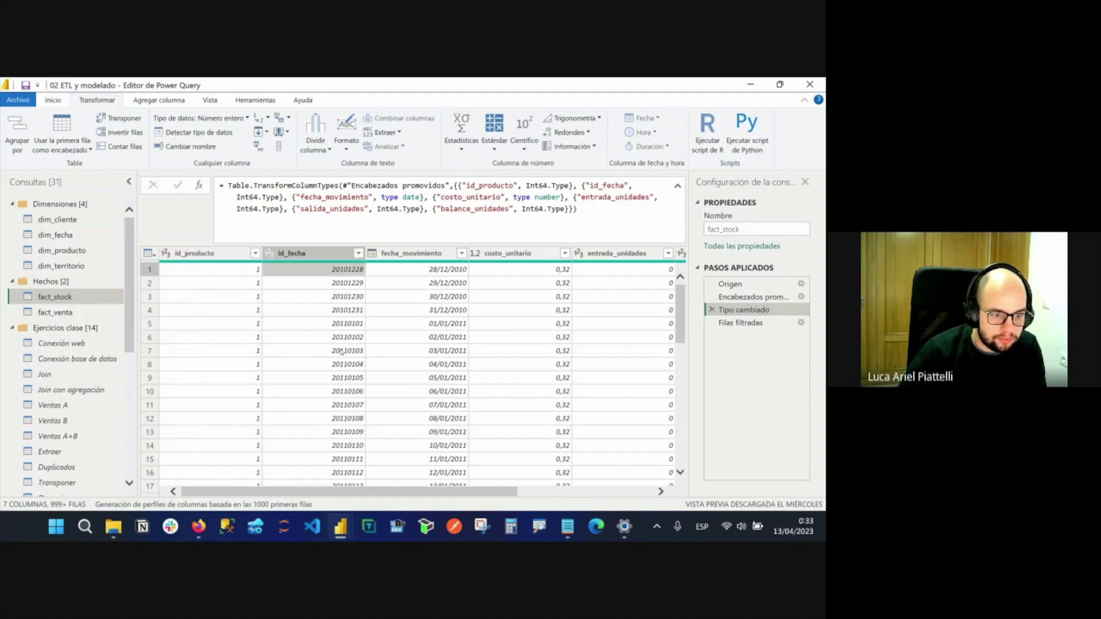
click(429, 268)
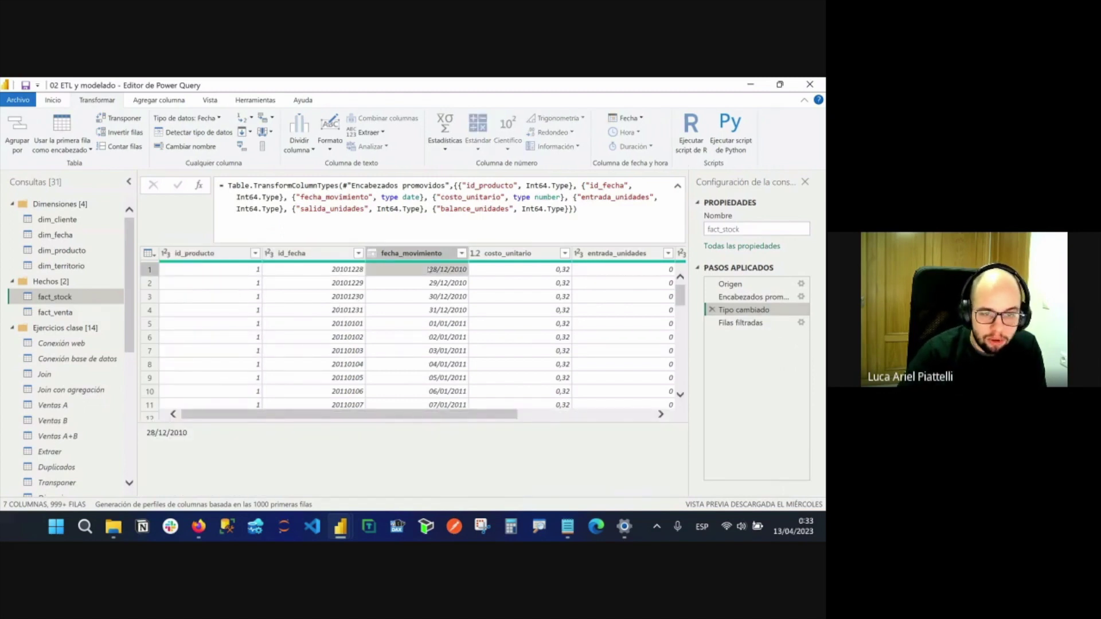
scroll(511, 270, right, 3)
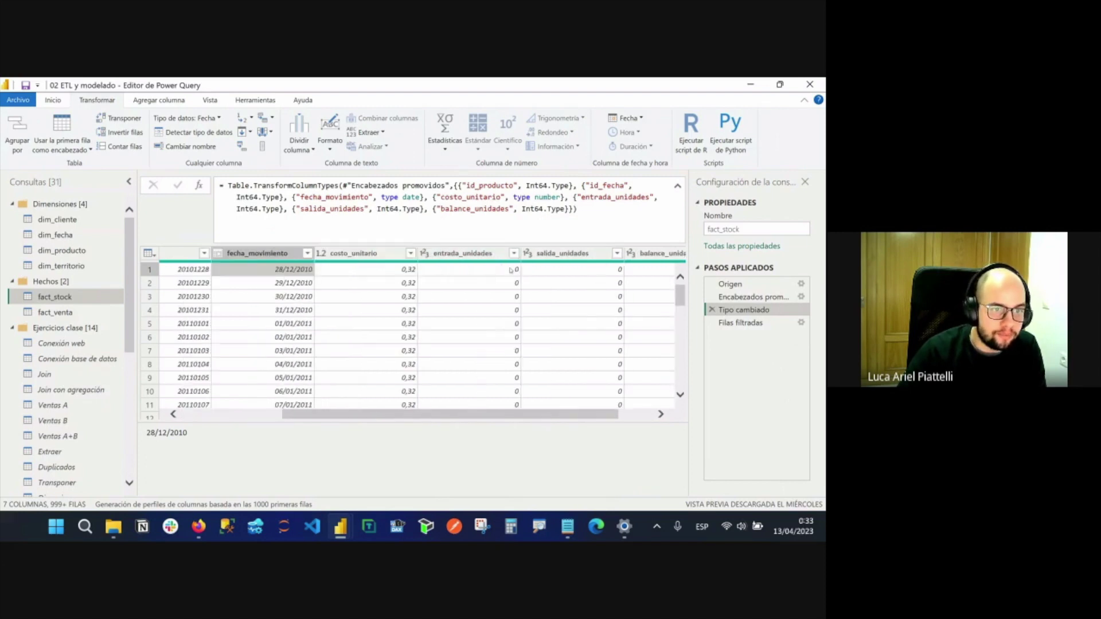
click(400, 269)
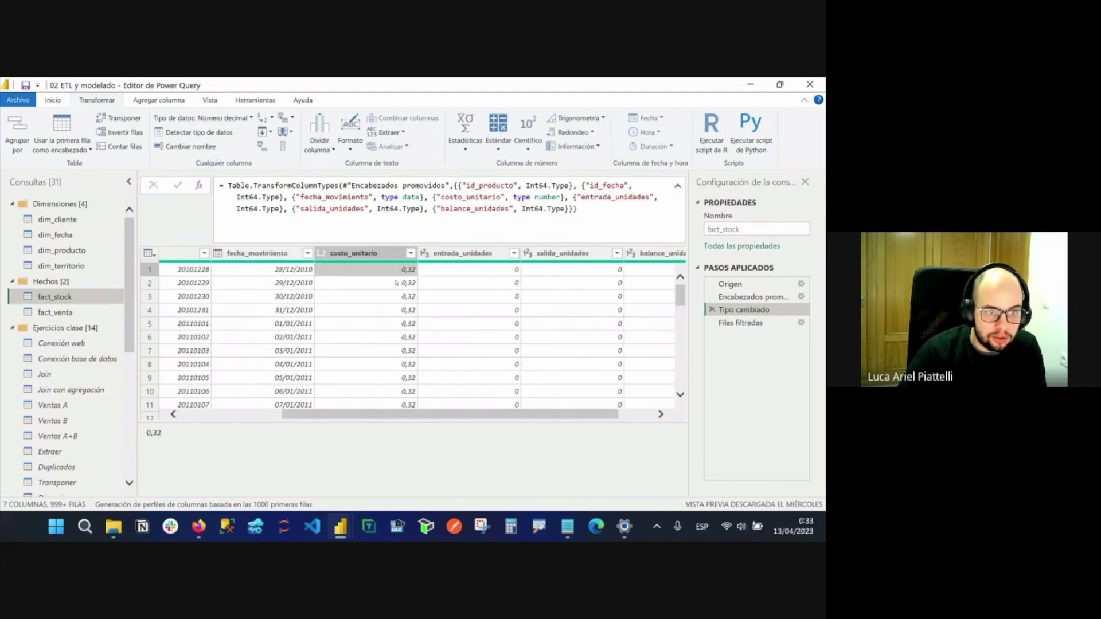
scroll(416, 290, right, 1)
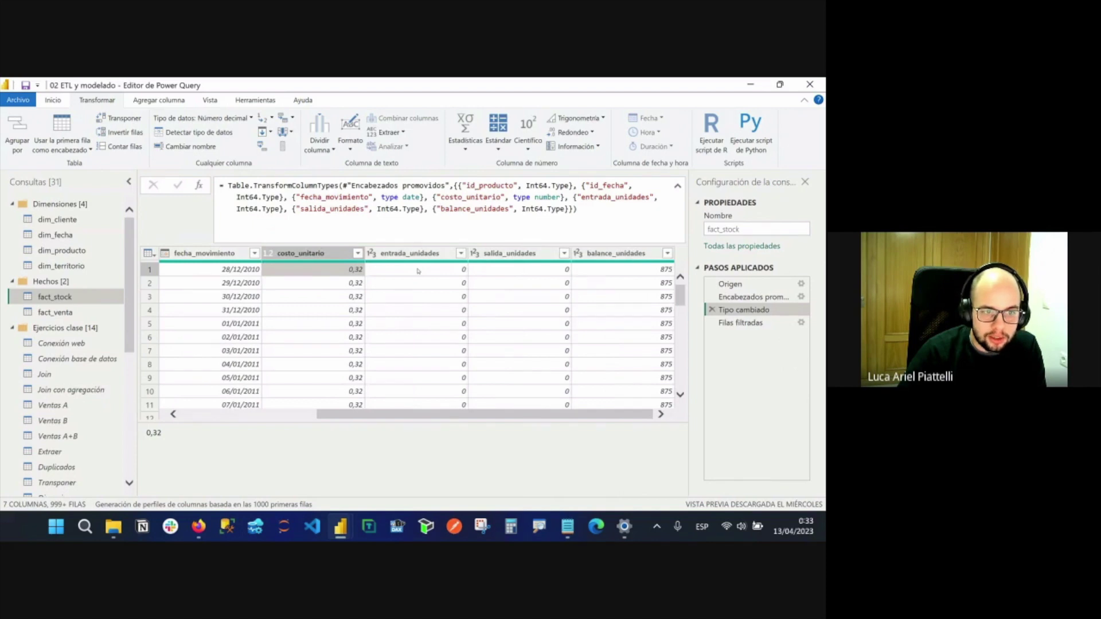
click(419, 269)
click(303, 253)
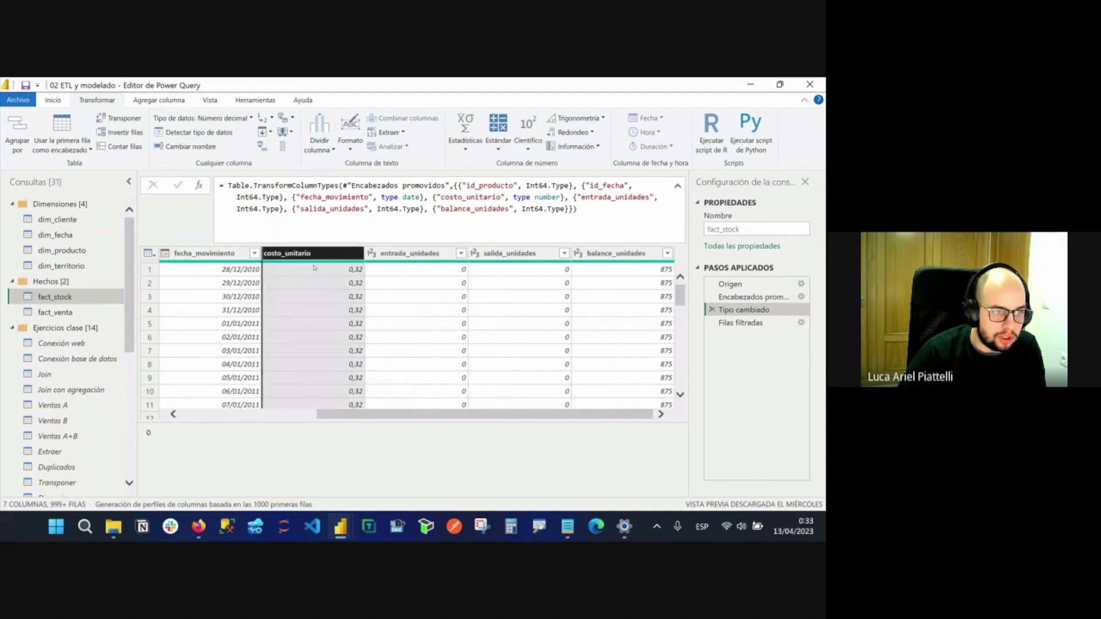
click(440, 270)
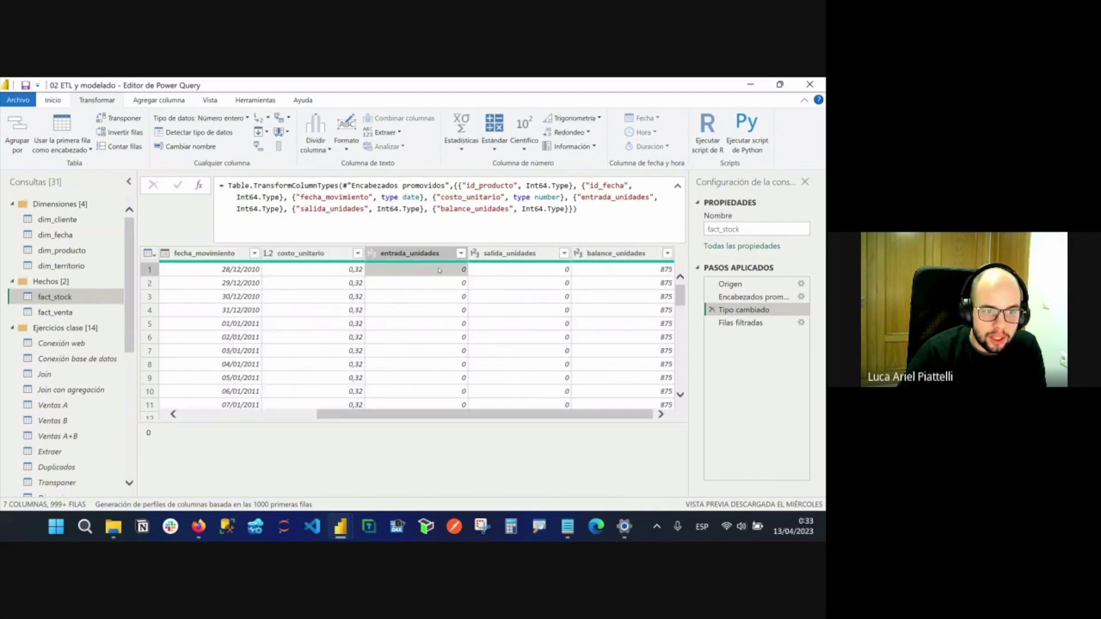
click(516, 273)
click(653, 274)
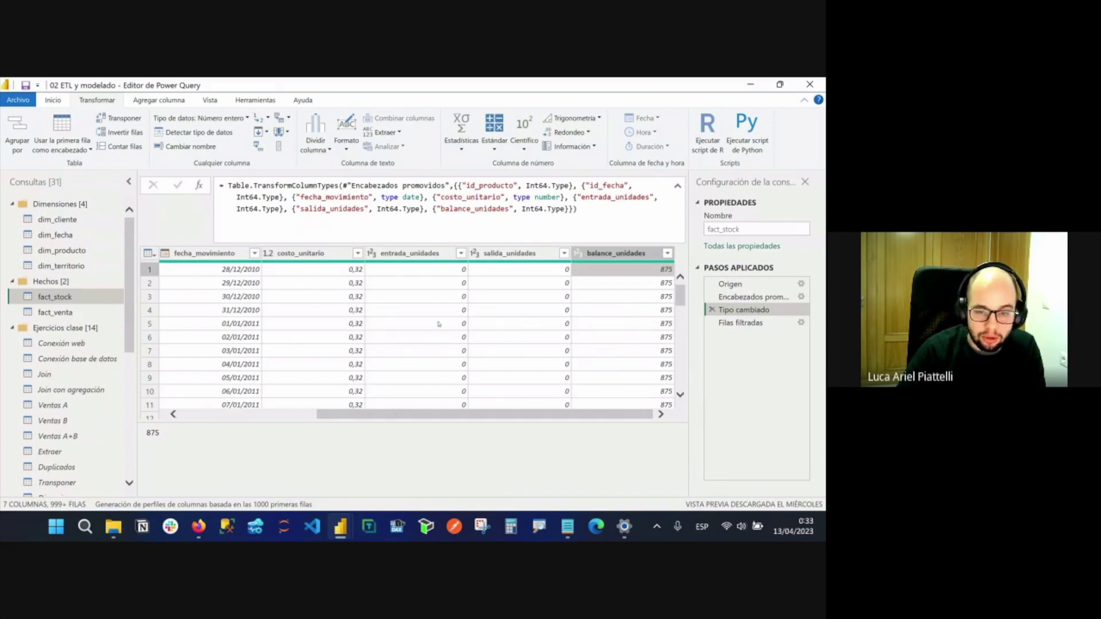
Examine the entrada_unidades column of fact_stock by going through its rows and its list of distinct values, leaving it unfiltered.
scroll(439, 324, down, 20)
scroll(476, 325, down, 17)
click(461, 253)
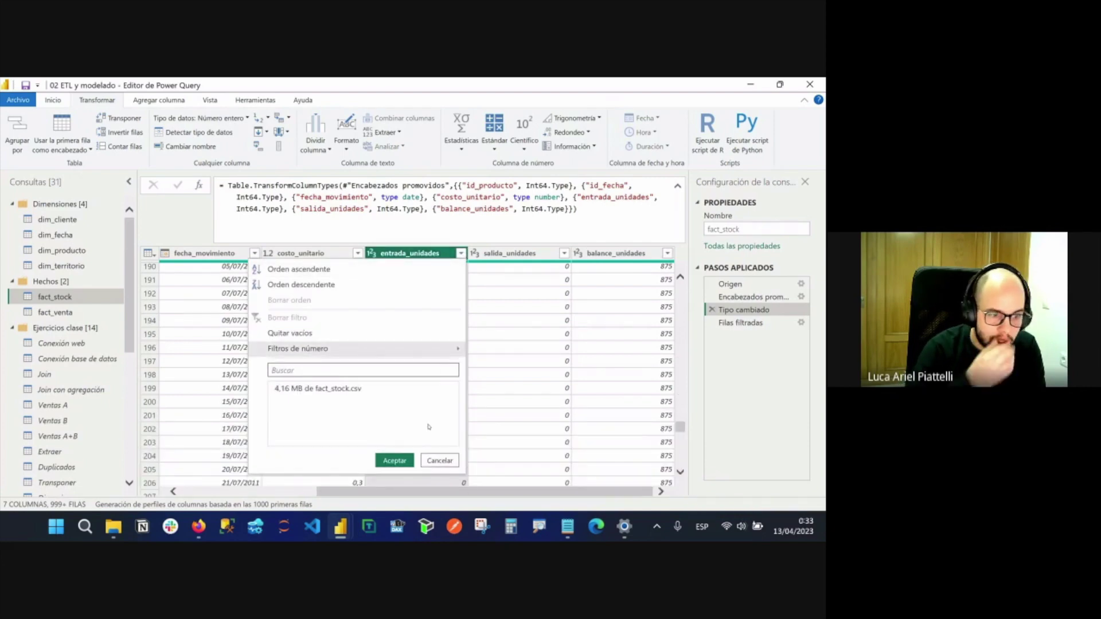
scroll(339, 424, down, 15)
scroll(353, 440, down, 5)
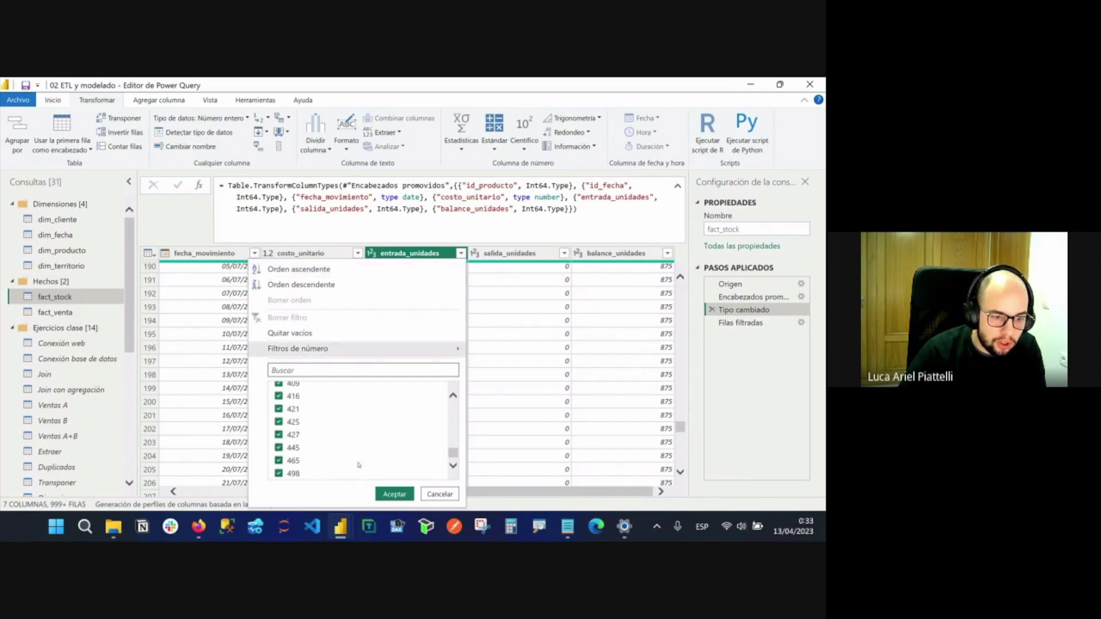
click(440, 494)
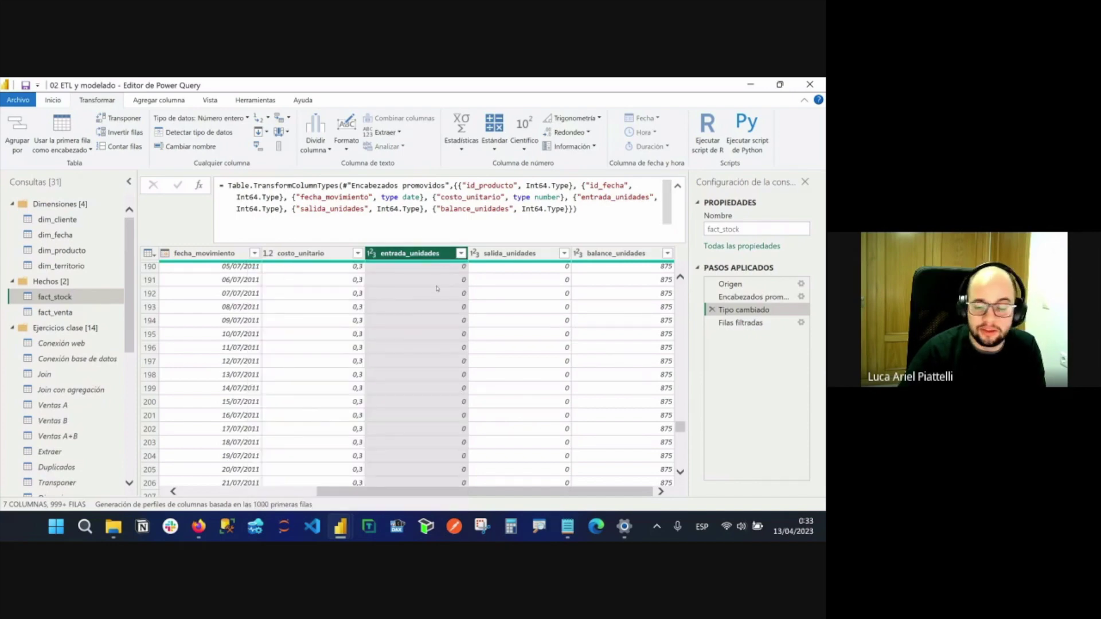
scroll(432, 367, down, 10)
scroll(432, 373, up, 20)
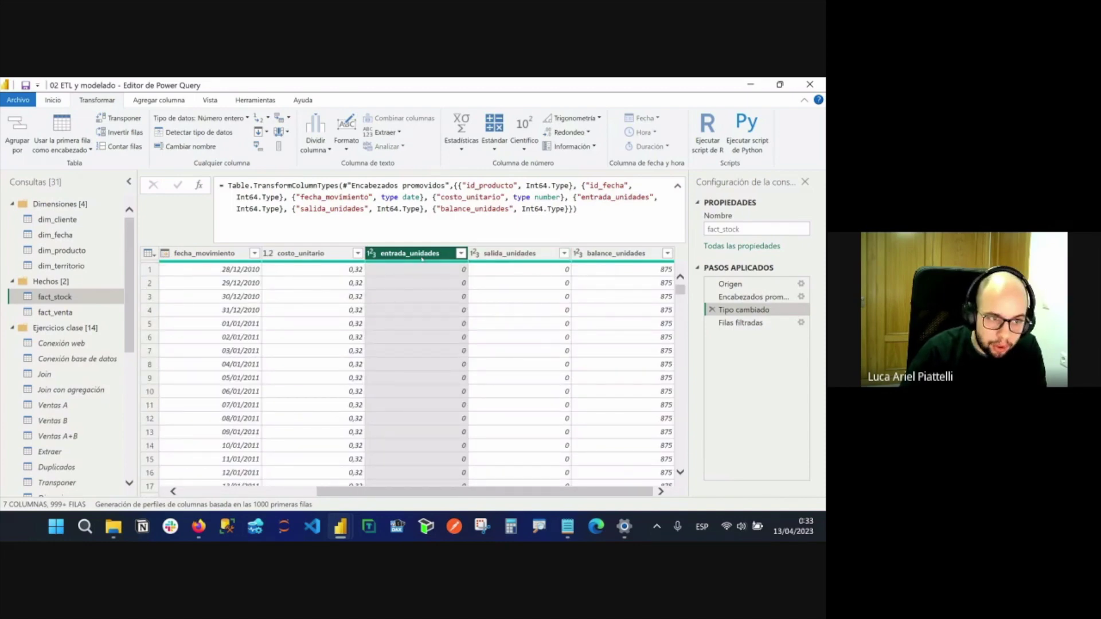
Set column profiling to the complete dataset and count the values in salida_unidades after the Tipo cambiado step, highlighting the result.
click(528, 253)
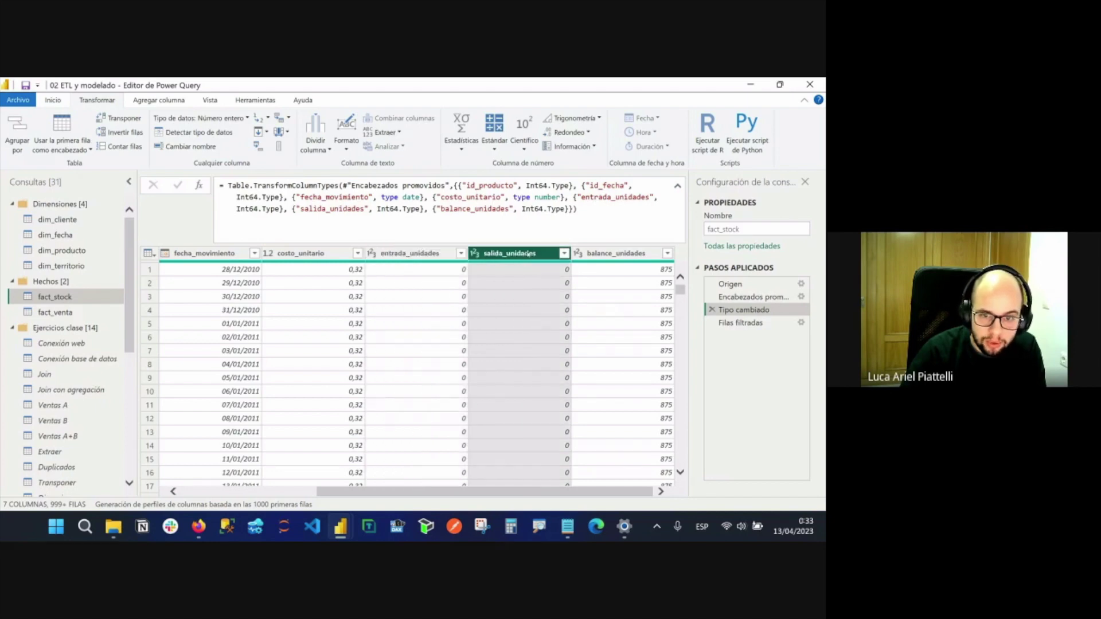
scroll(511, 471, left, 5)
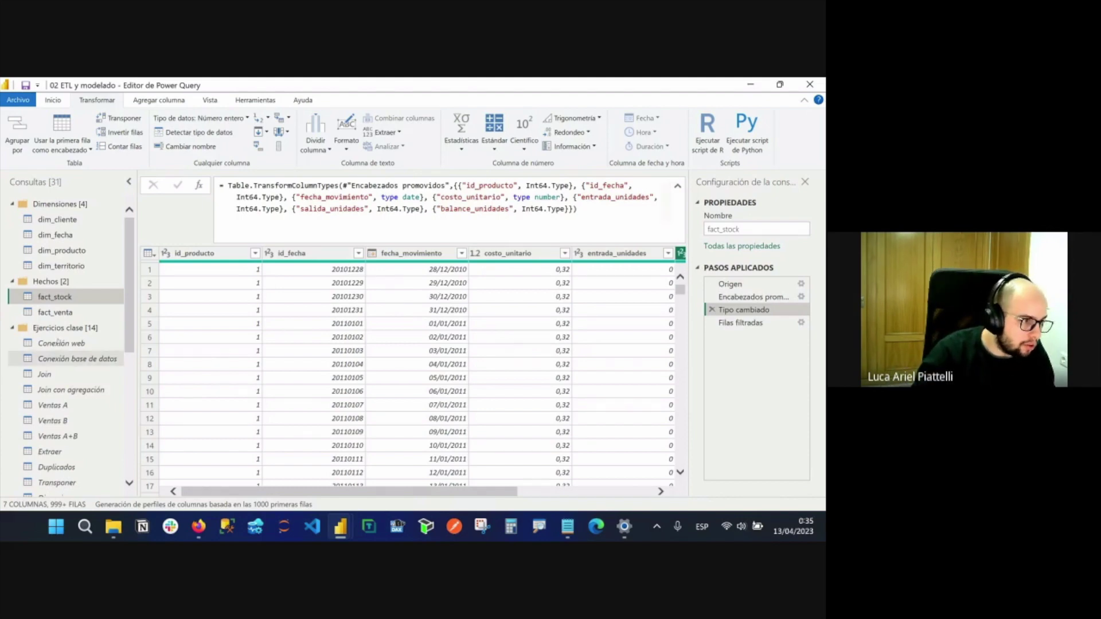
click(157, 505)
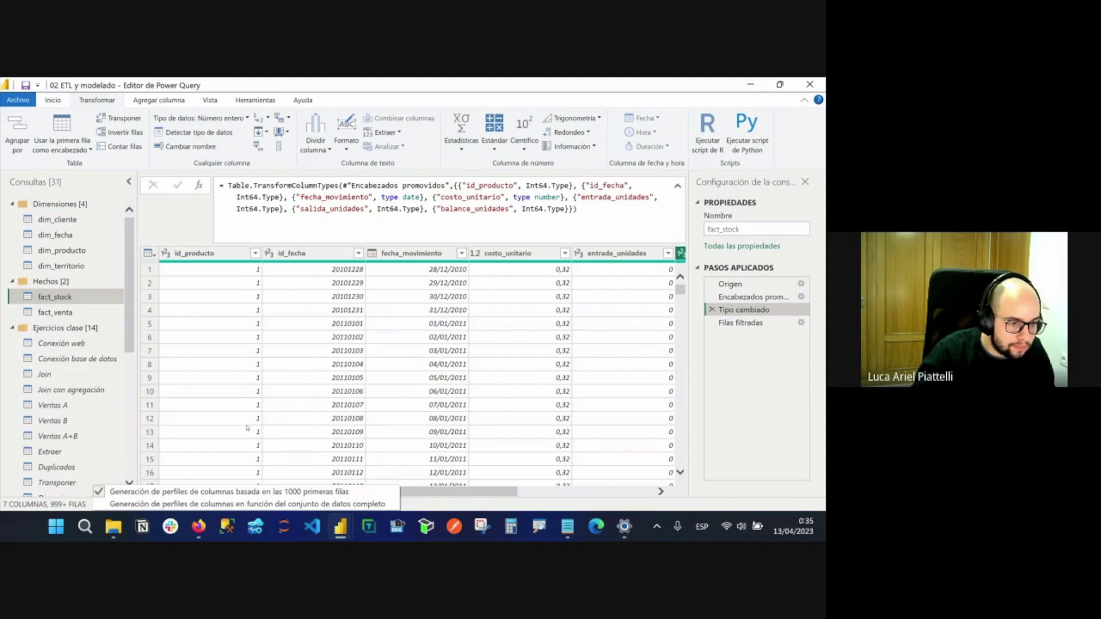
click(230, 504)
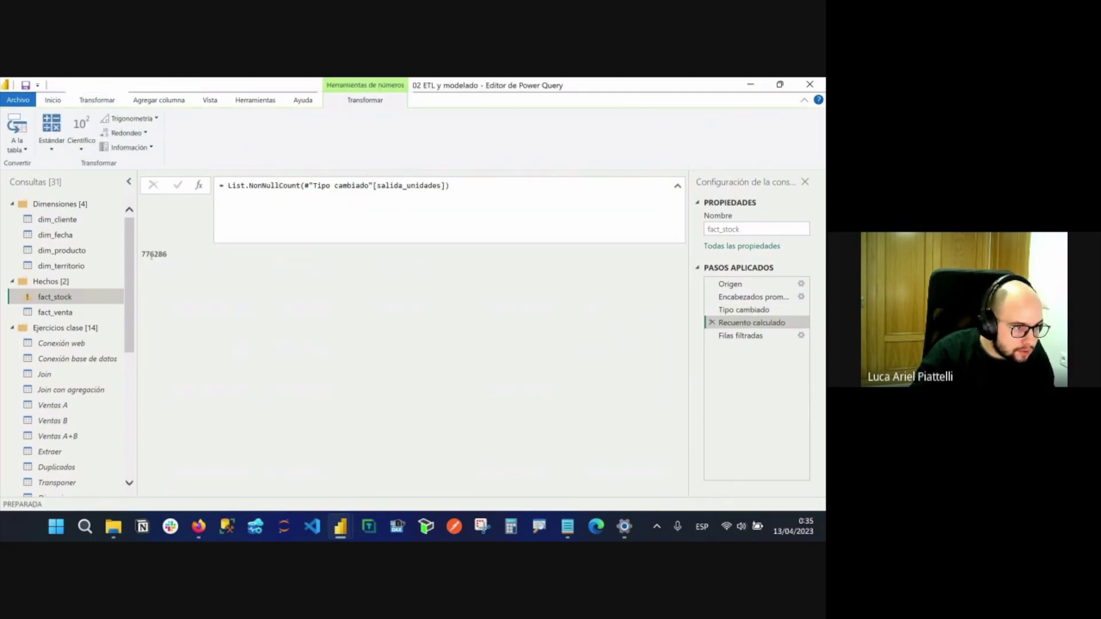
drag(154, 253, 141, 253)
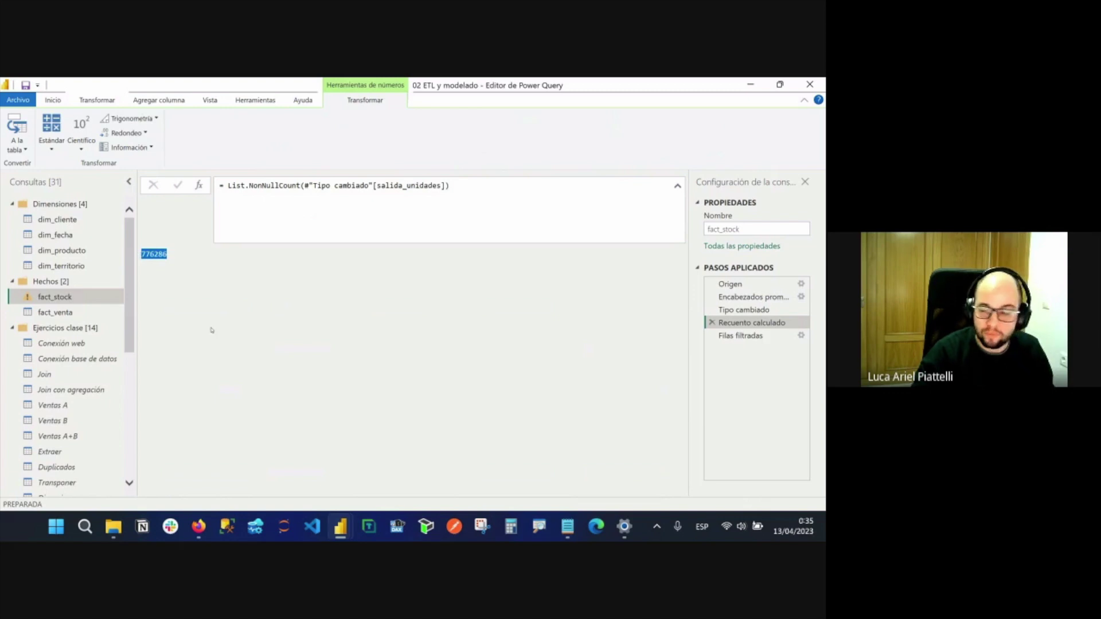
Remove the Recuento calculado step from the fact_stock query and show the data at the Tipo cambiado step.
click(712, 322)
click(475, 333)
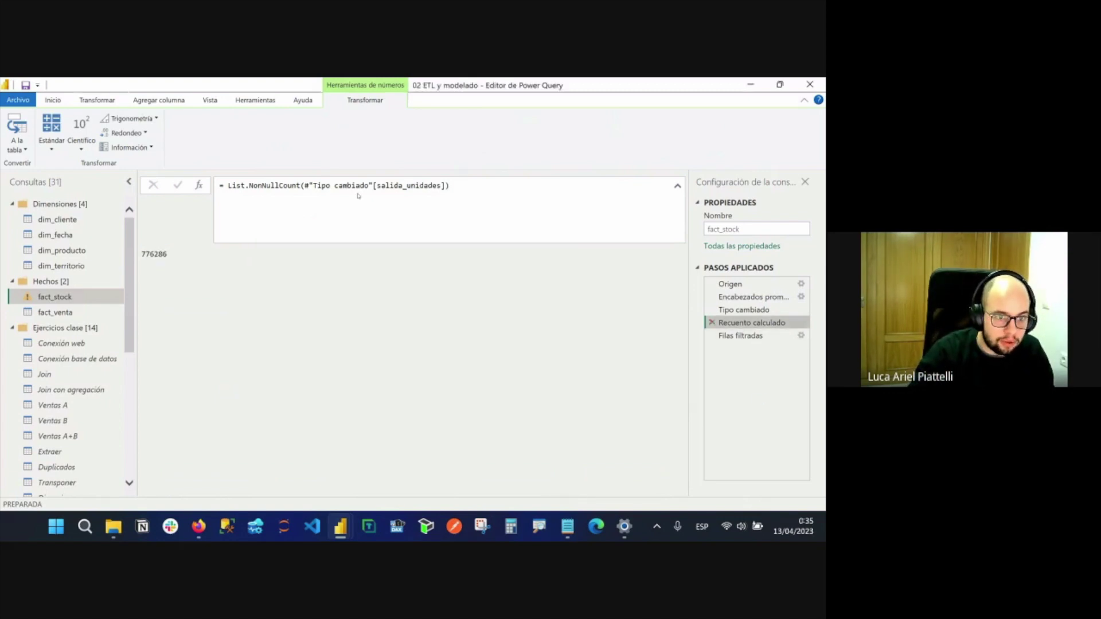
click(740, 309)
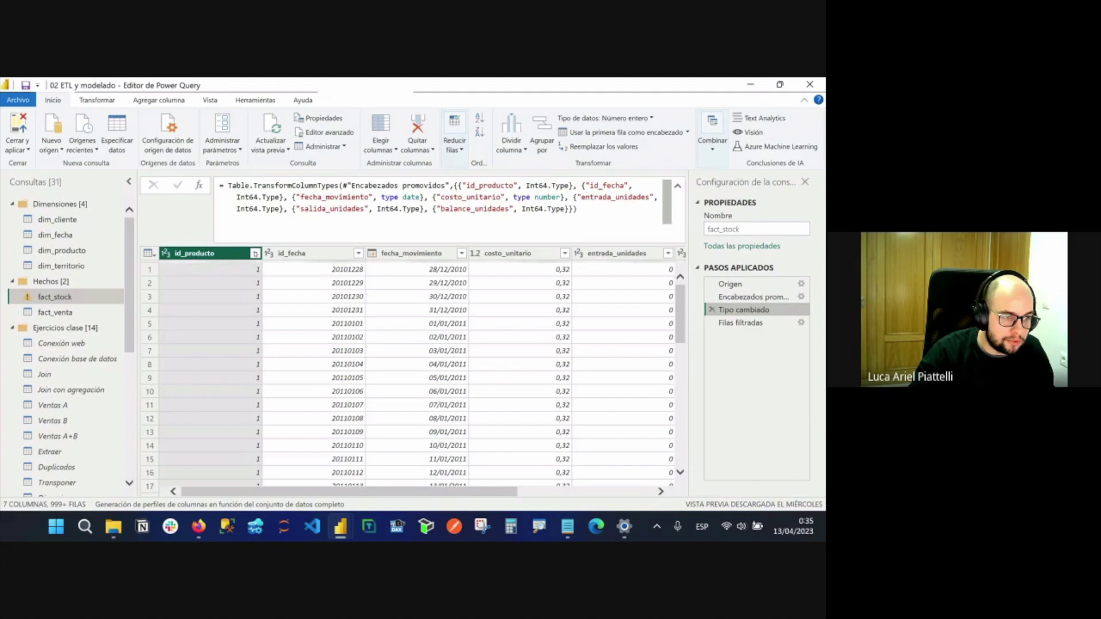
Examine the filter options of the id_producto, id_fecha and costo_unitario columns in fact_stock without applying a filter.
click(255, 254)
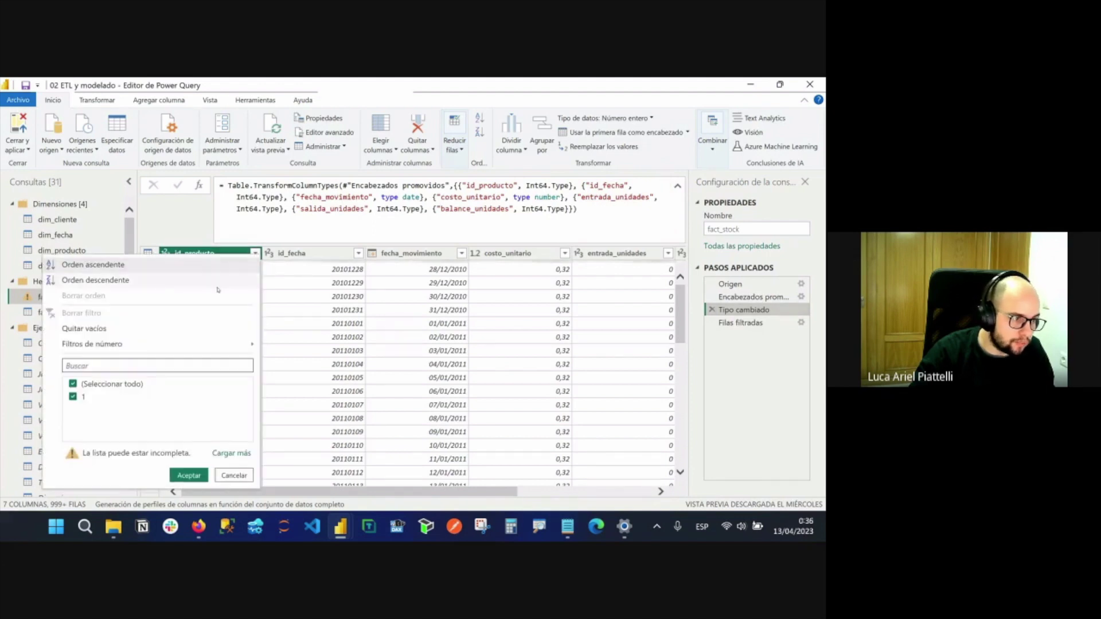
click(358, 253)
click(359, 253)
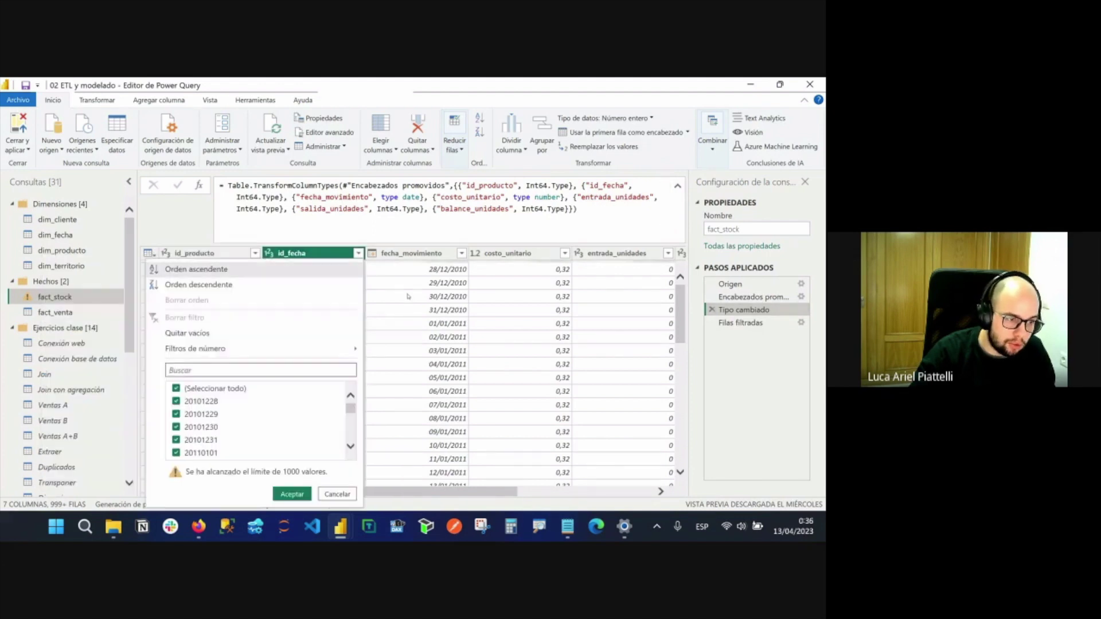
click(230, 391)
click(232, 389)
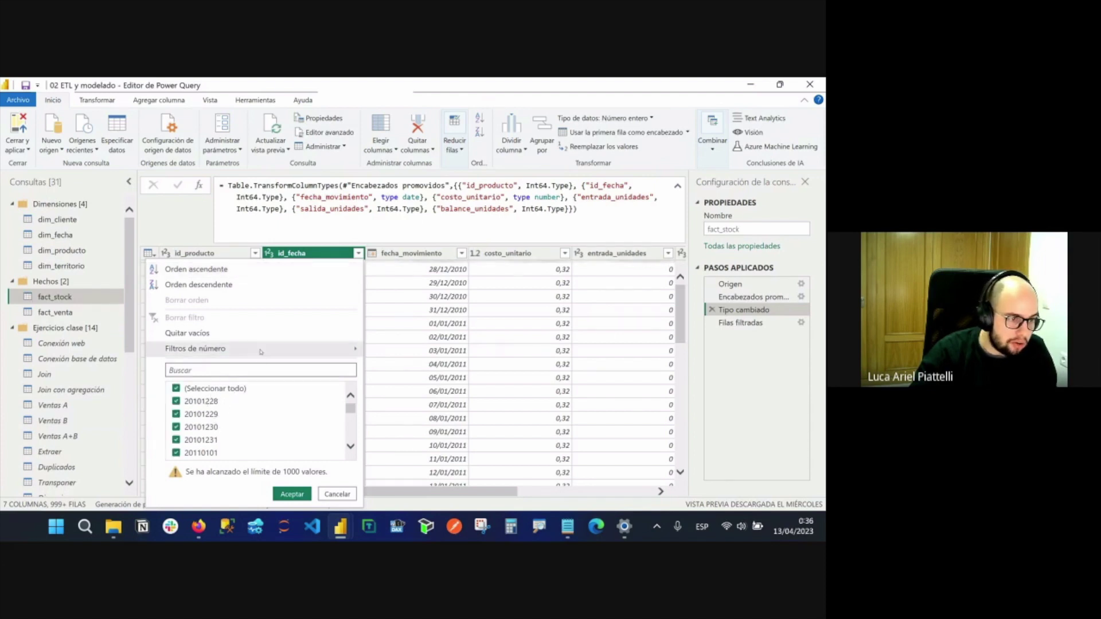
mouse_move(344, 348)
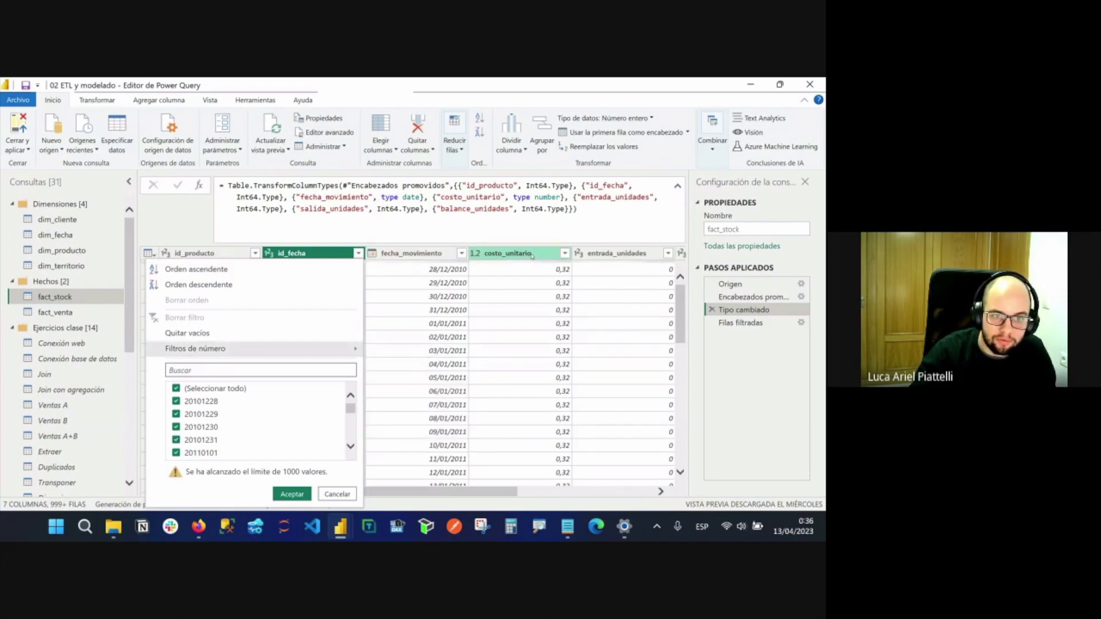
click(565, 255)
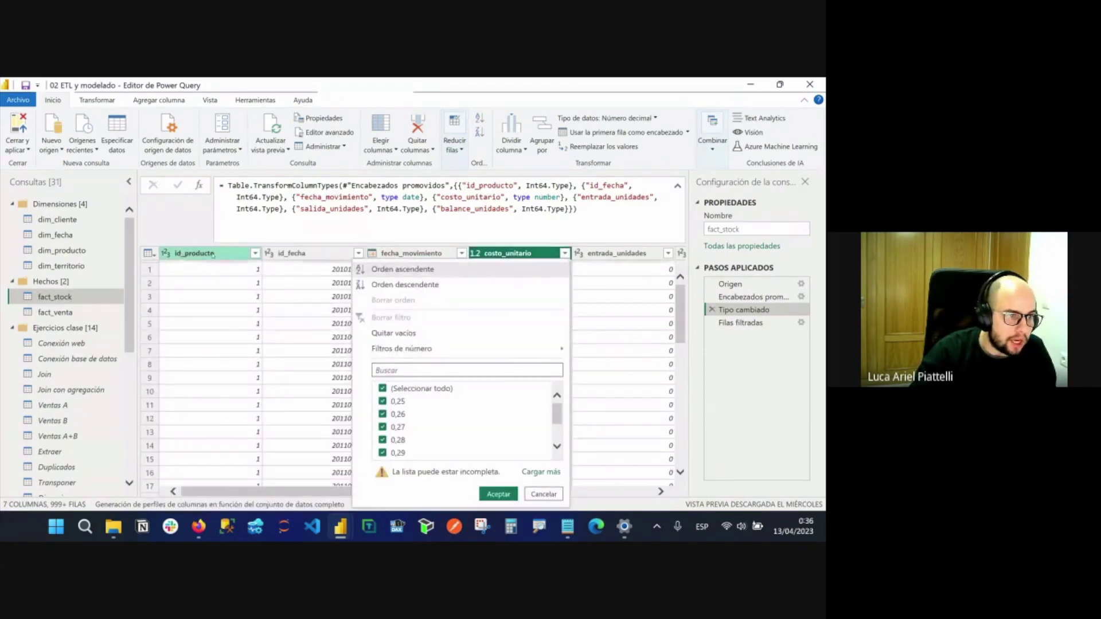
click(343, 253)
scroll(538, 313, right, 3)
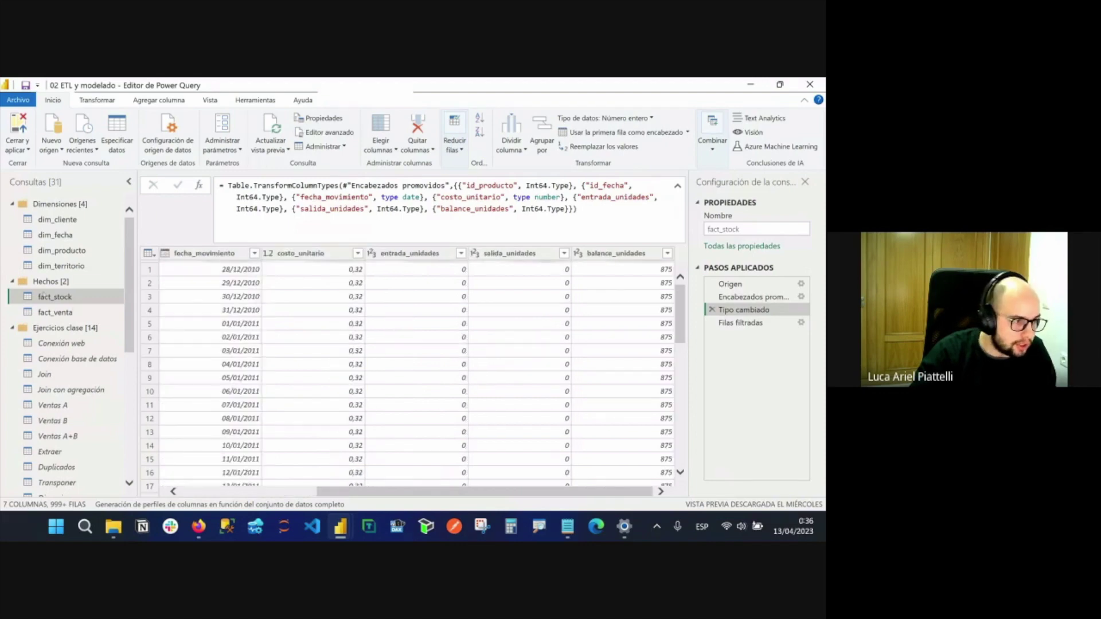
Examine the text filter options of the nombre column in dim_cliente and leave without applying a filter.
click(63, 219)
click(358, 253)
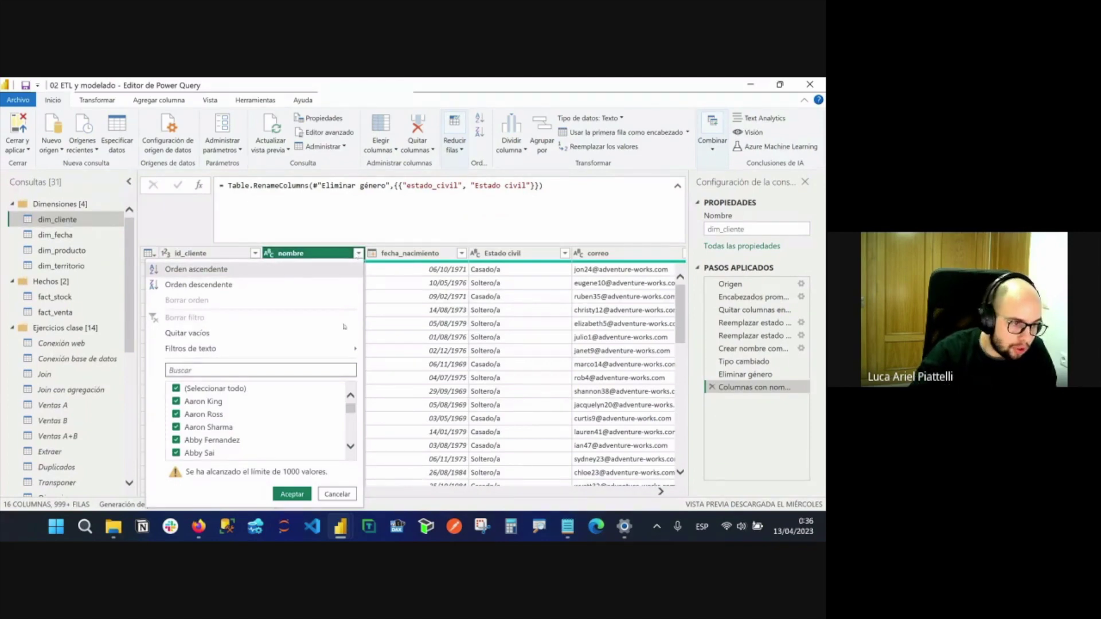
click(176, 388)
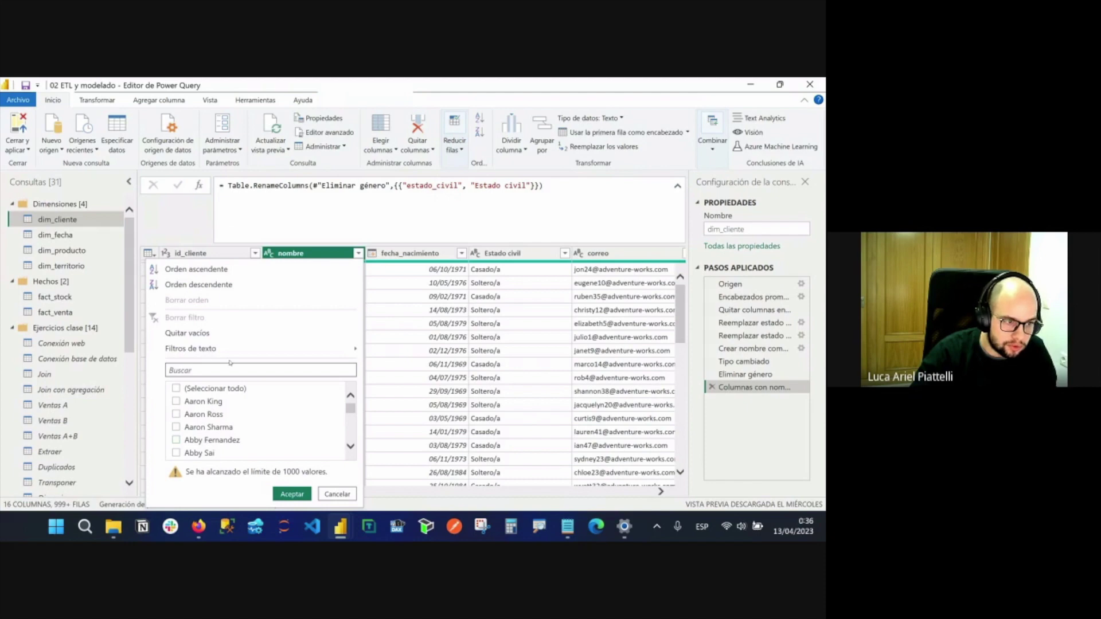
mouse_move(241, 350)
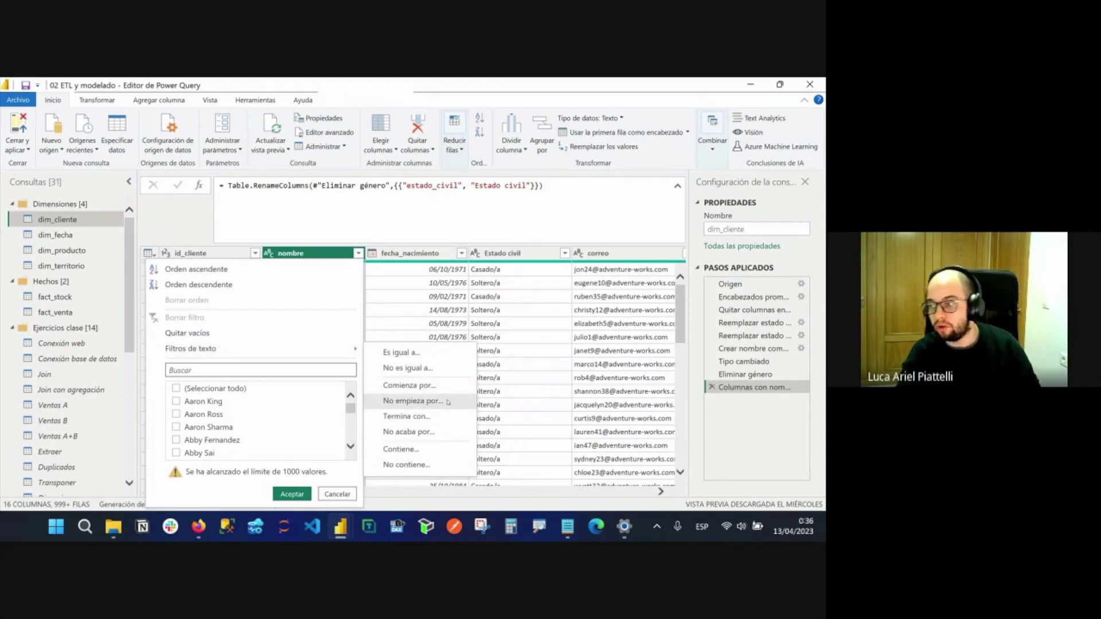
click(344, 494)
Examine the date filter options available for the fecha_movimiento column in fact_stock.
click(54, 297)
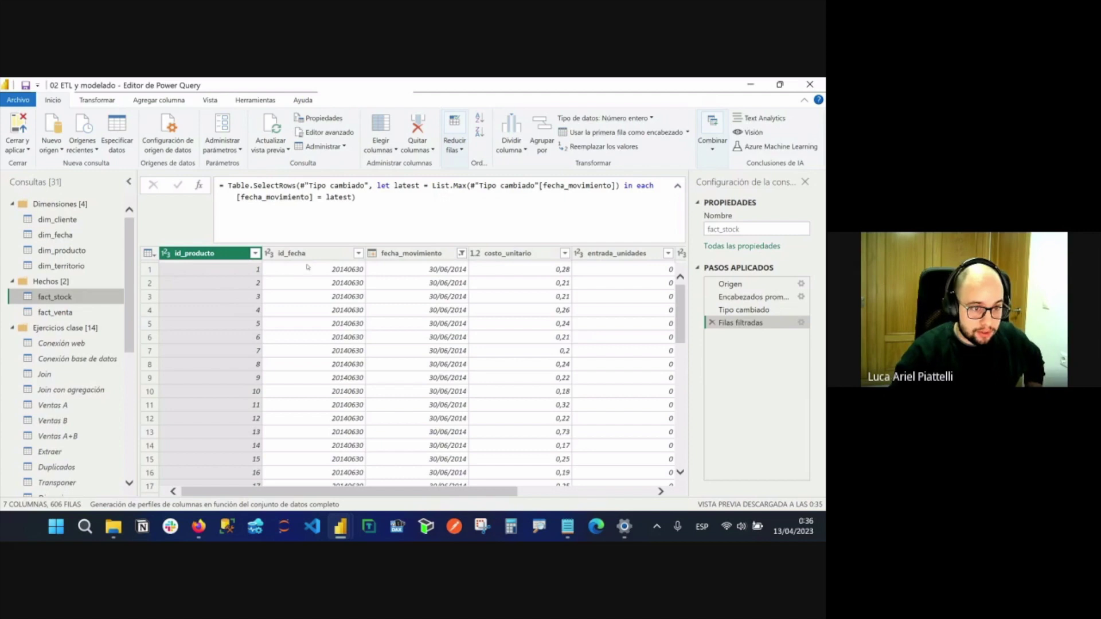
click(462, 254)
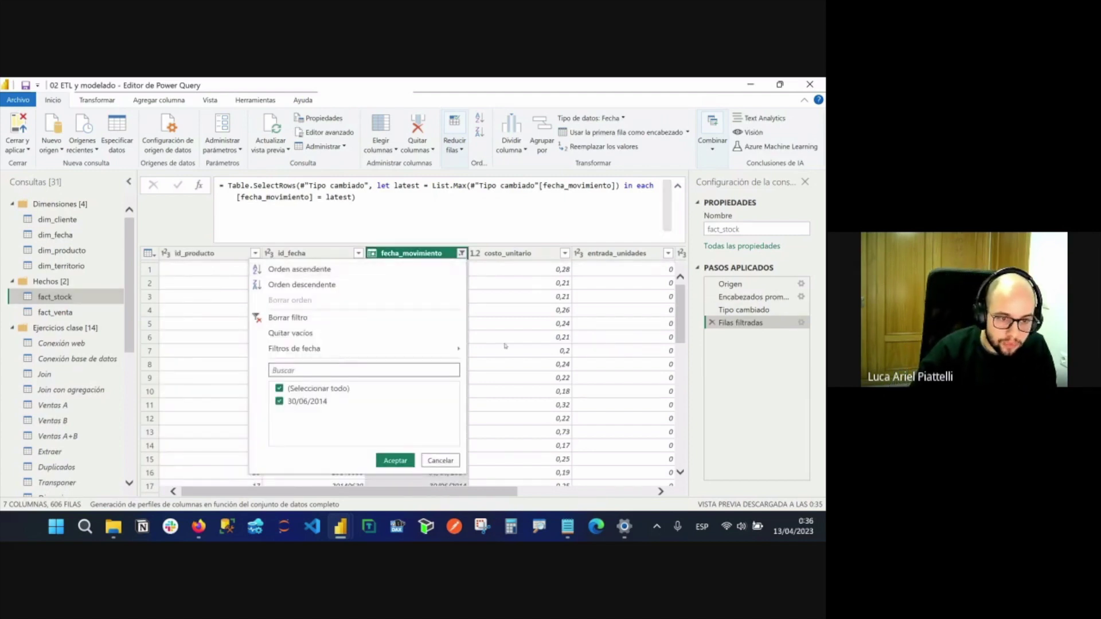
mouse_move(456, 348)
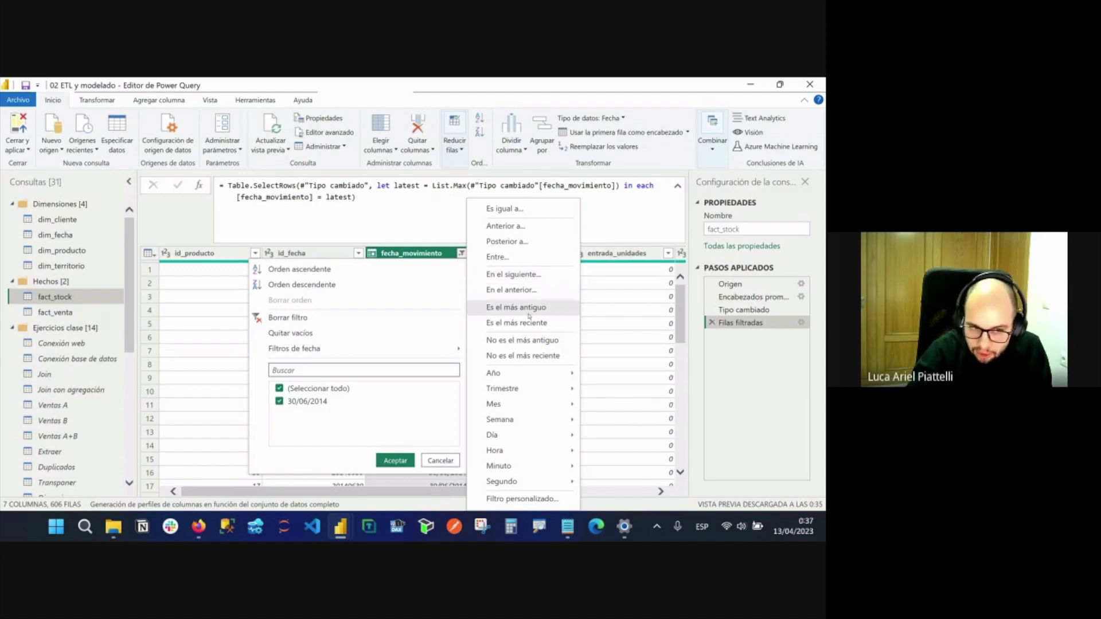
mouse_move(528, 373)
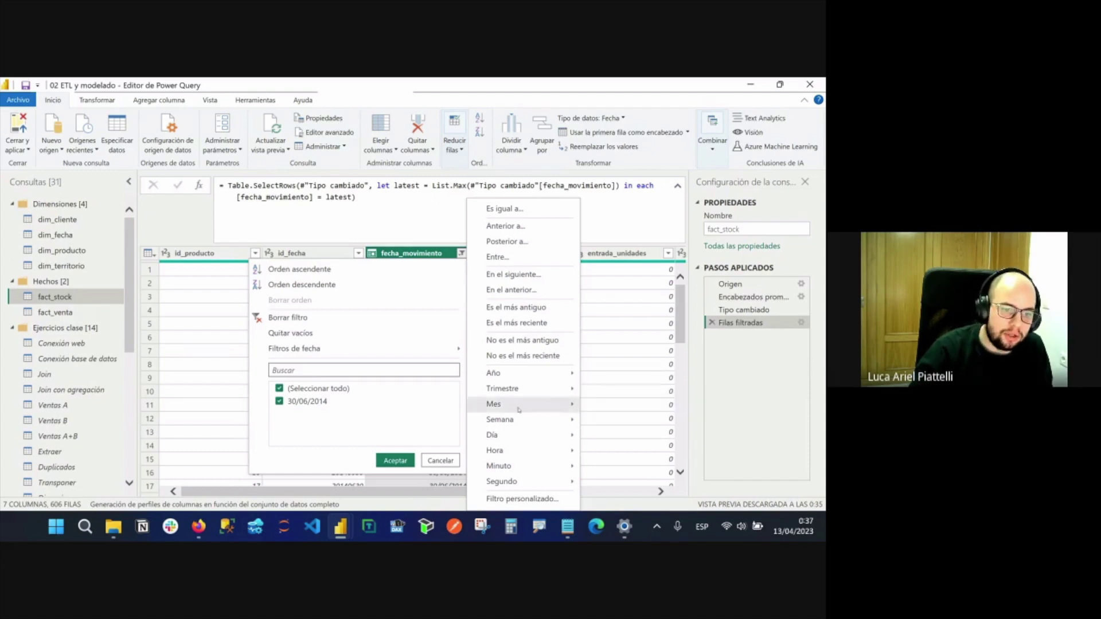
mouse_move(545, 474)
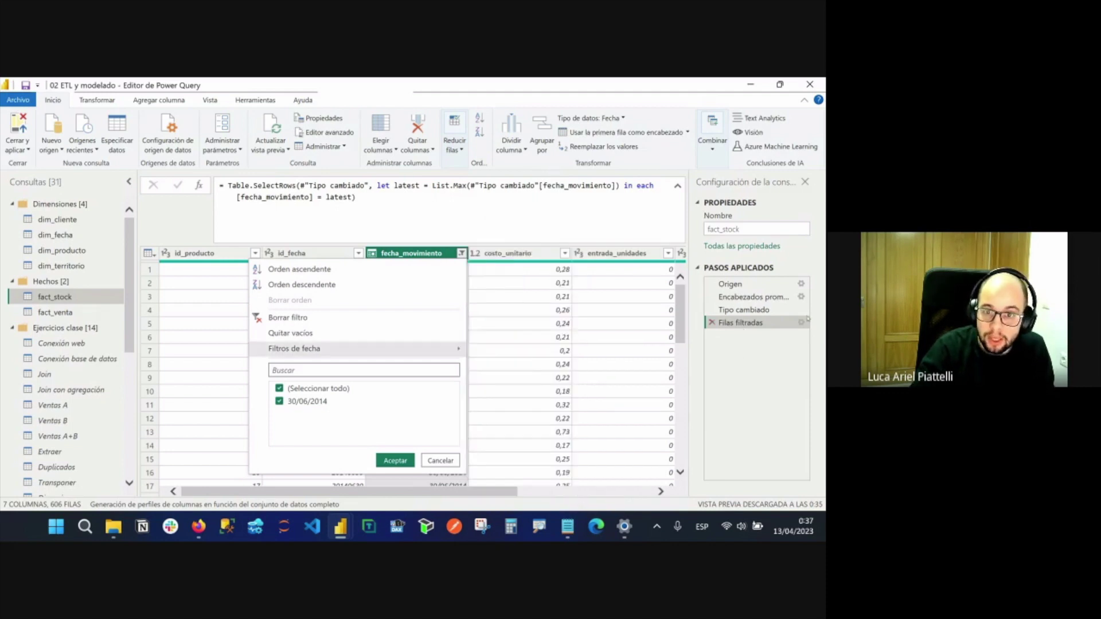
Review the row filter settings of the Filas filtradas step in fact_stock and leave them without making changes.
click(801, 324)
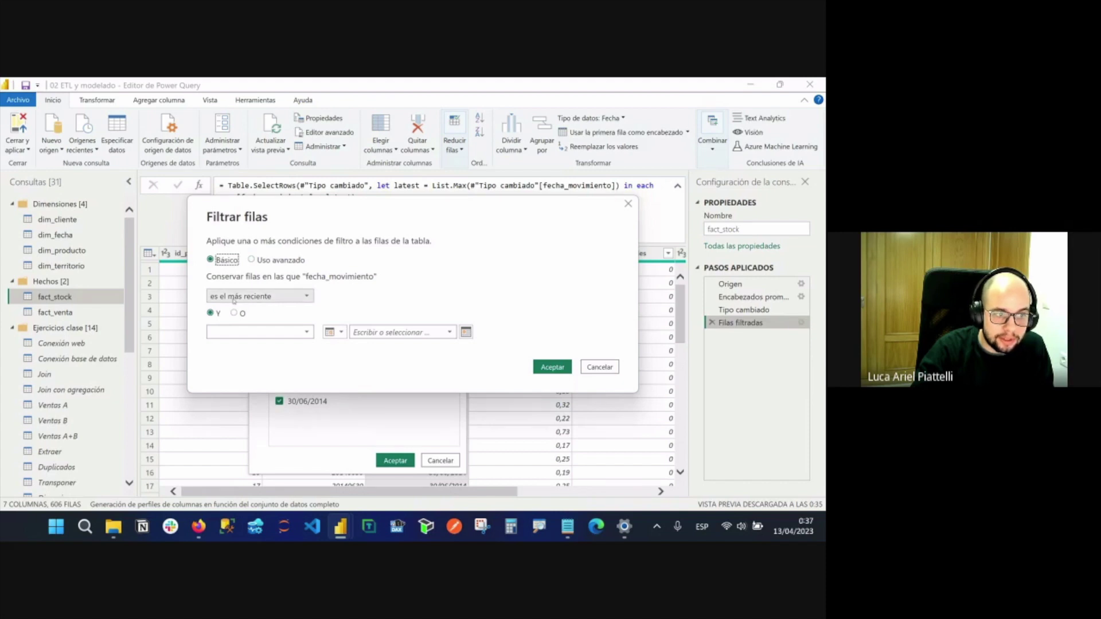
click(234, 298)
click(233, 298)
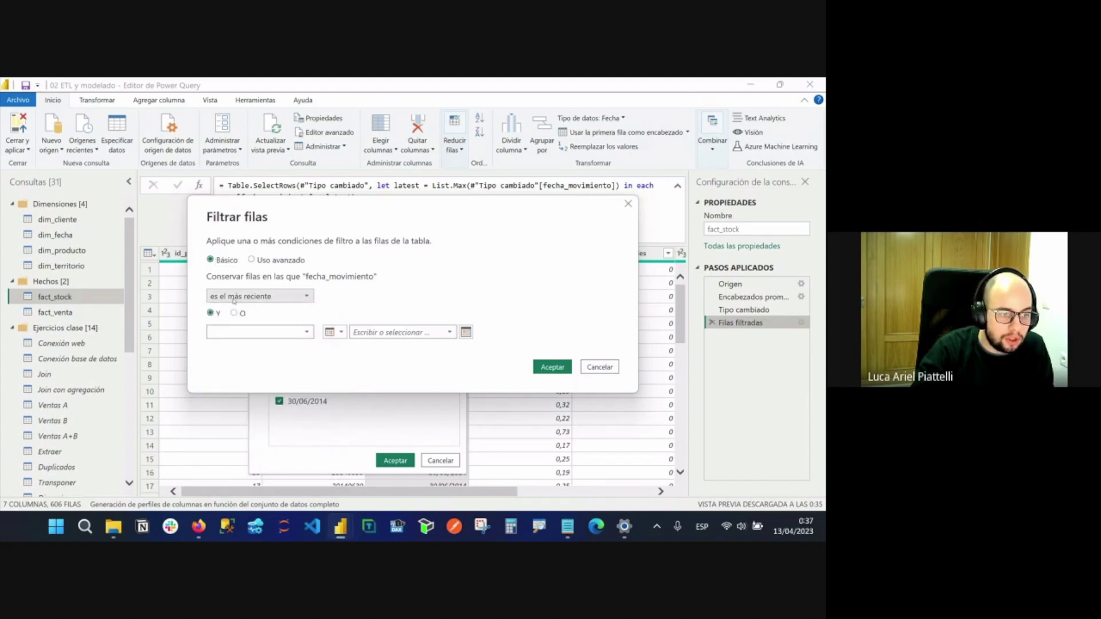
click(628, 204)
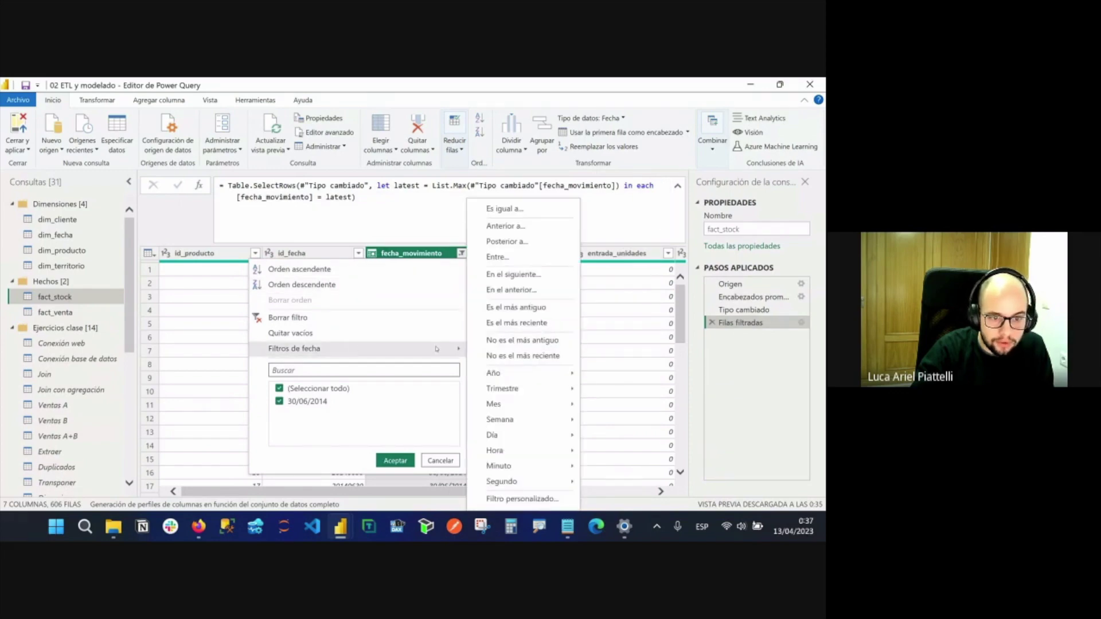
click(768, 356)
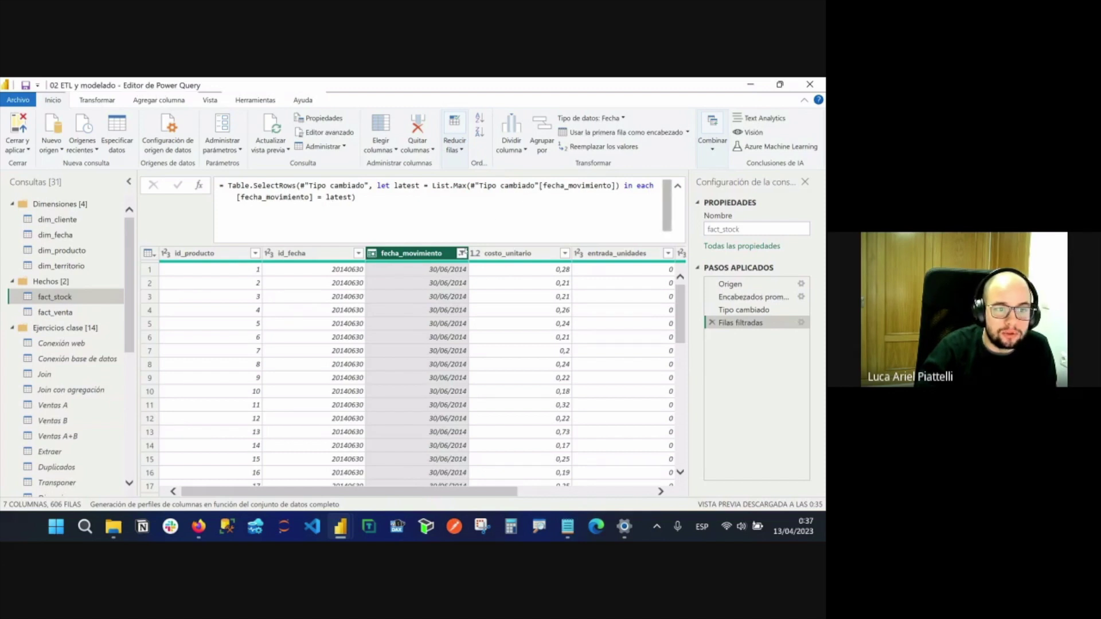
Count the values in the costo_unitario column of the filtered fact_stock rows and remove the count step again.
click(507, 253)
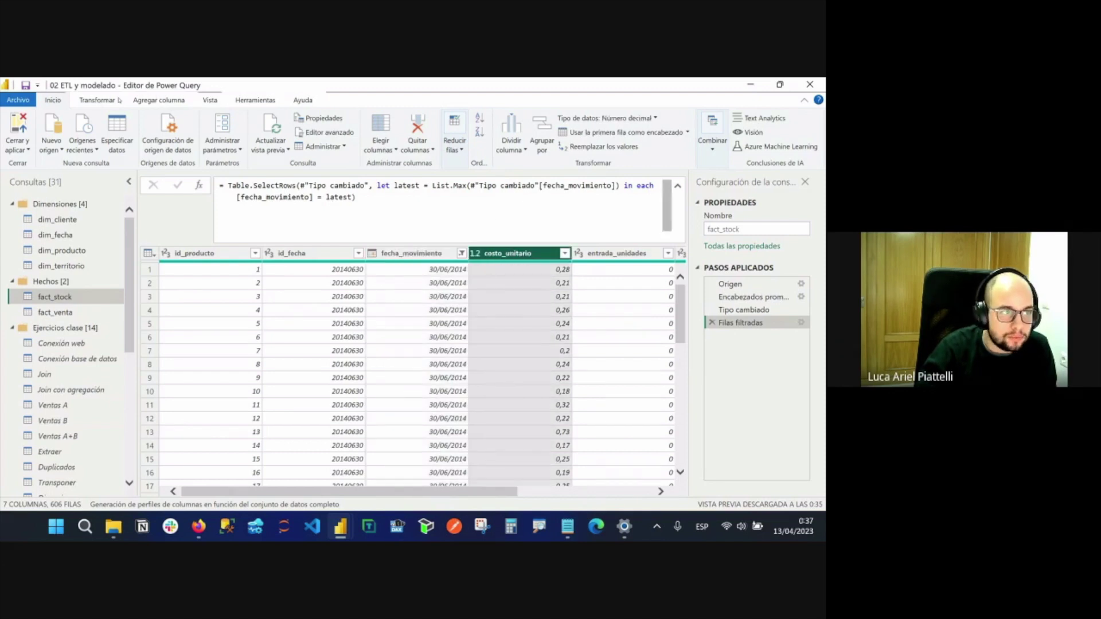
click(97, 100)
click(465, 132)
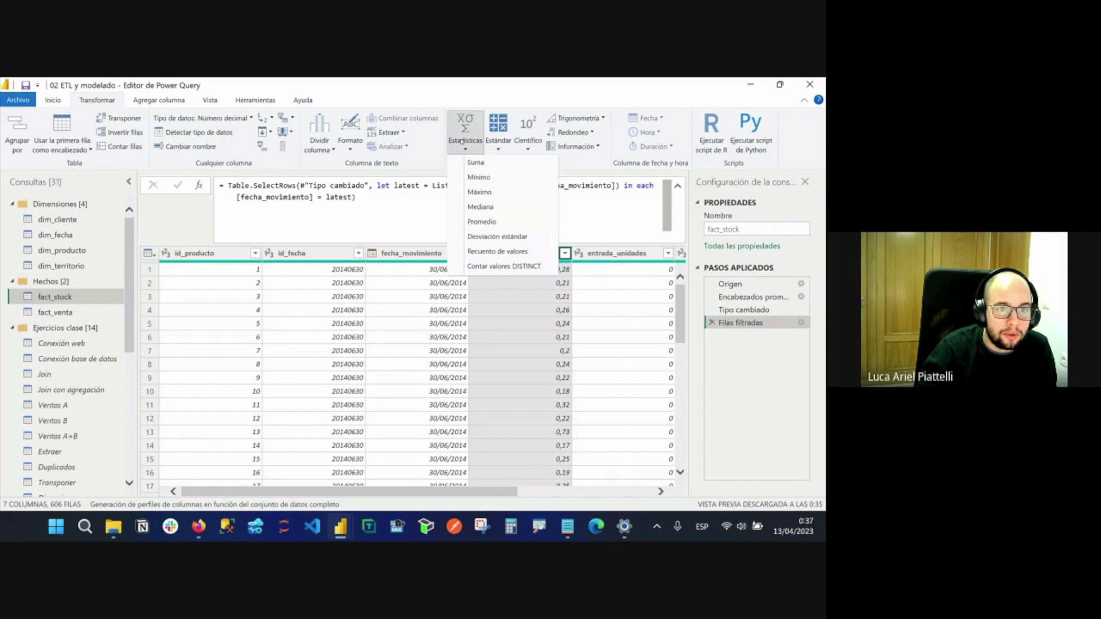
click(524, 252)
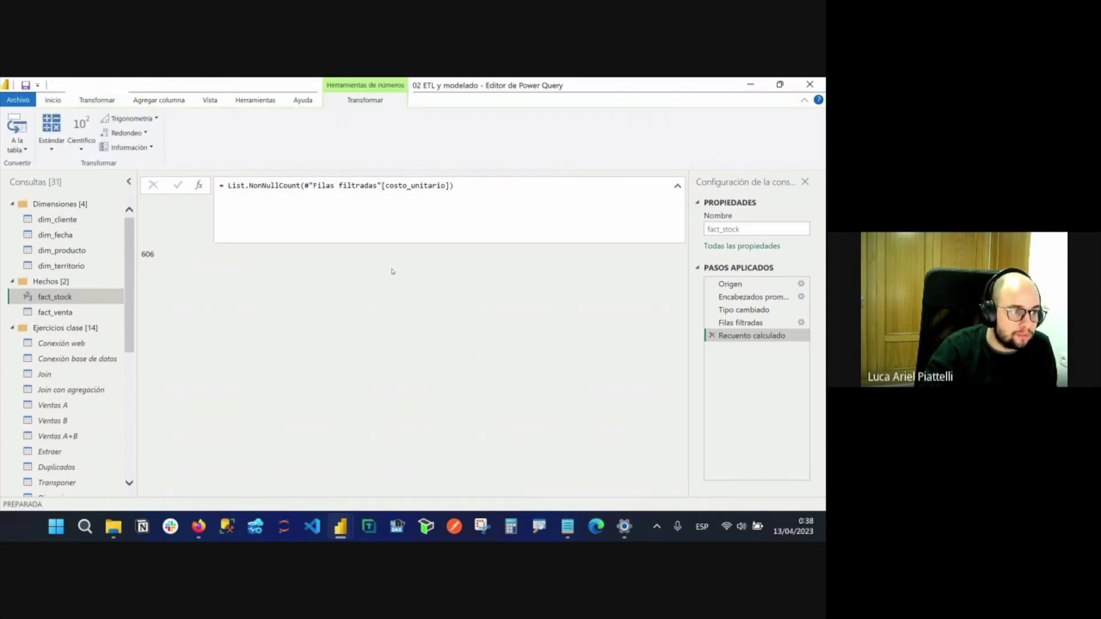
drag(202, 258, 138, 253)
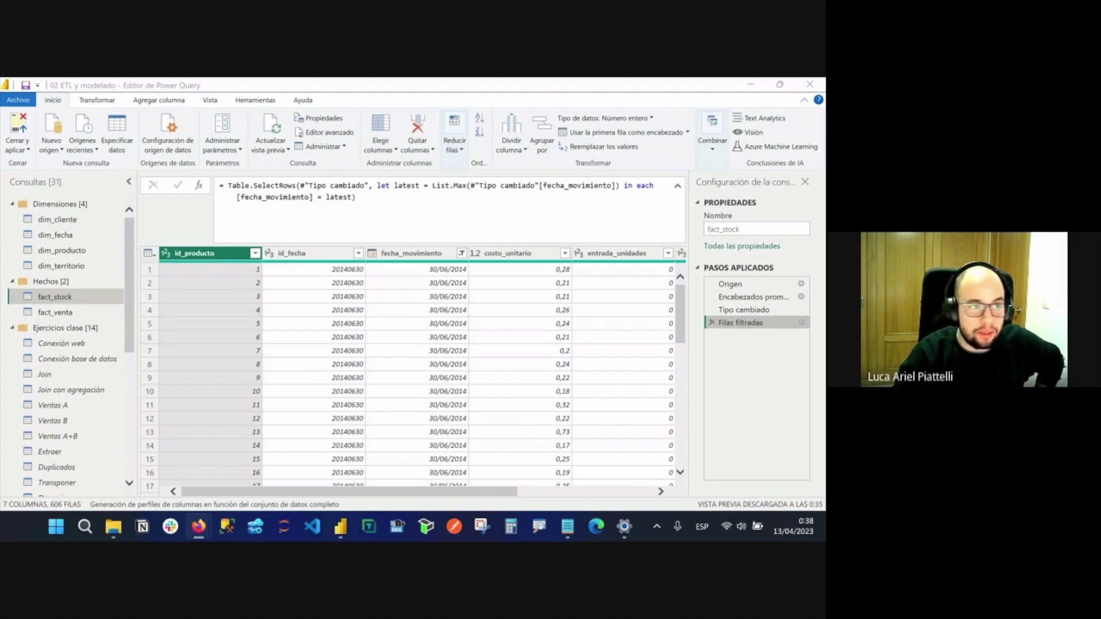
Show the column quality indicators for fact_stock to check valid, error and empty values, and hide them again.
click(207, 103)
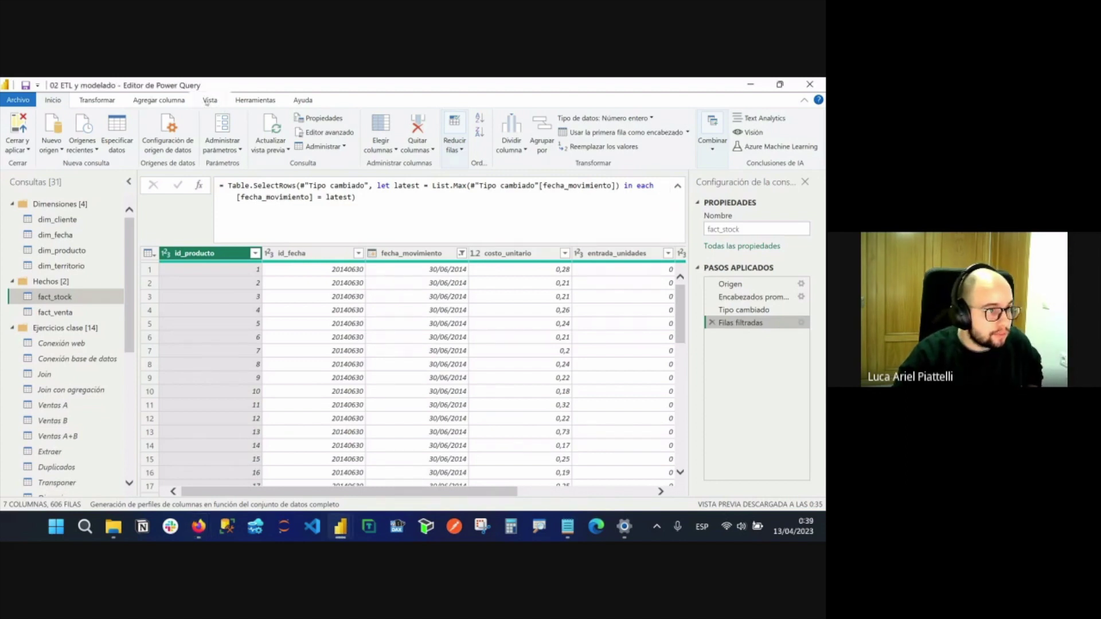
click(210, 101)
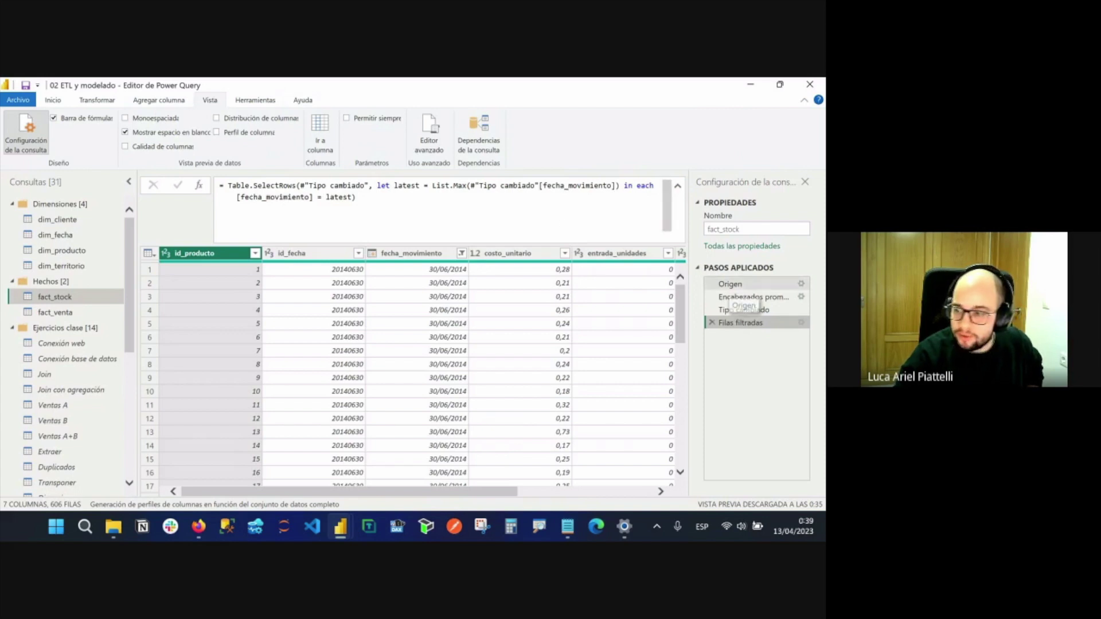
key(alt+Tab)
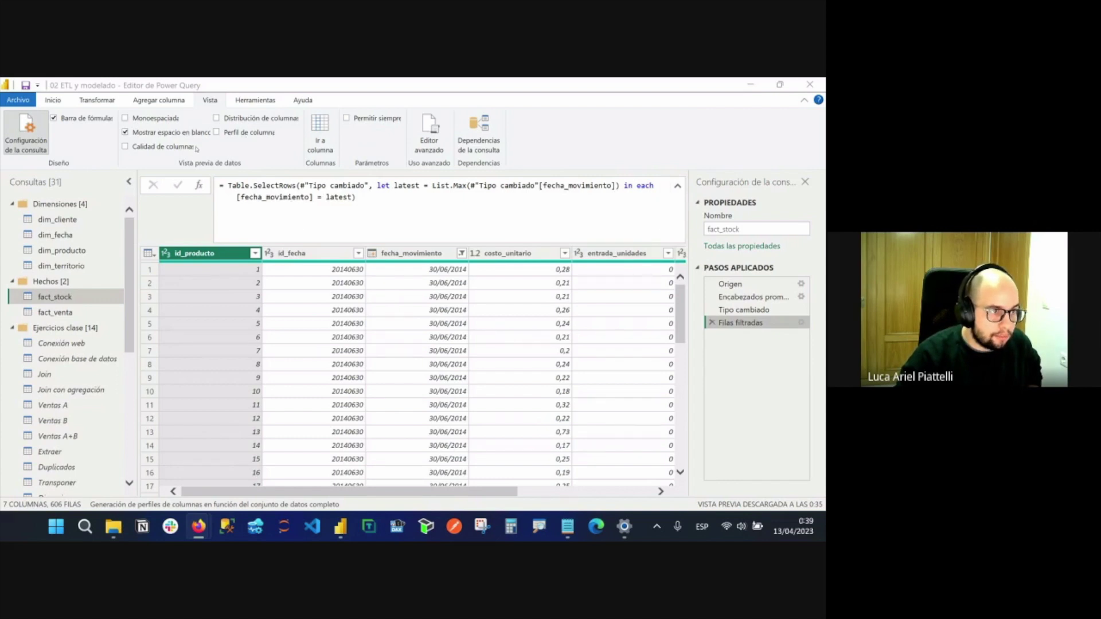
click(202, 166)
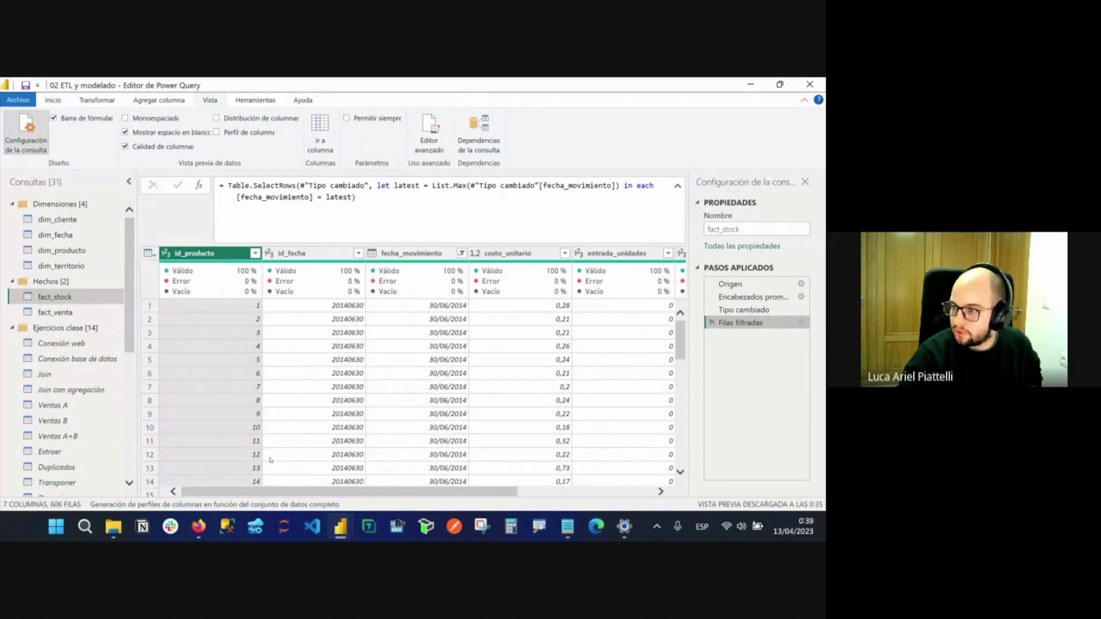
click(182, 147)
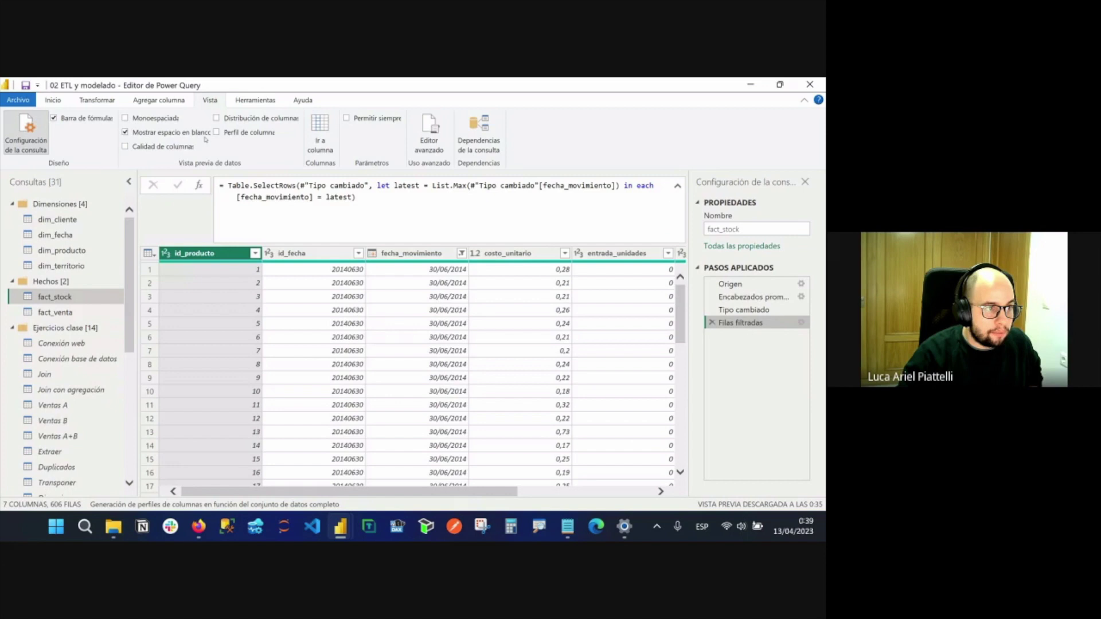
Show the column distribution and column profile for fact_stock to examine its statistics, and hide both again.
click(243, 120)
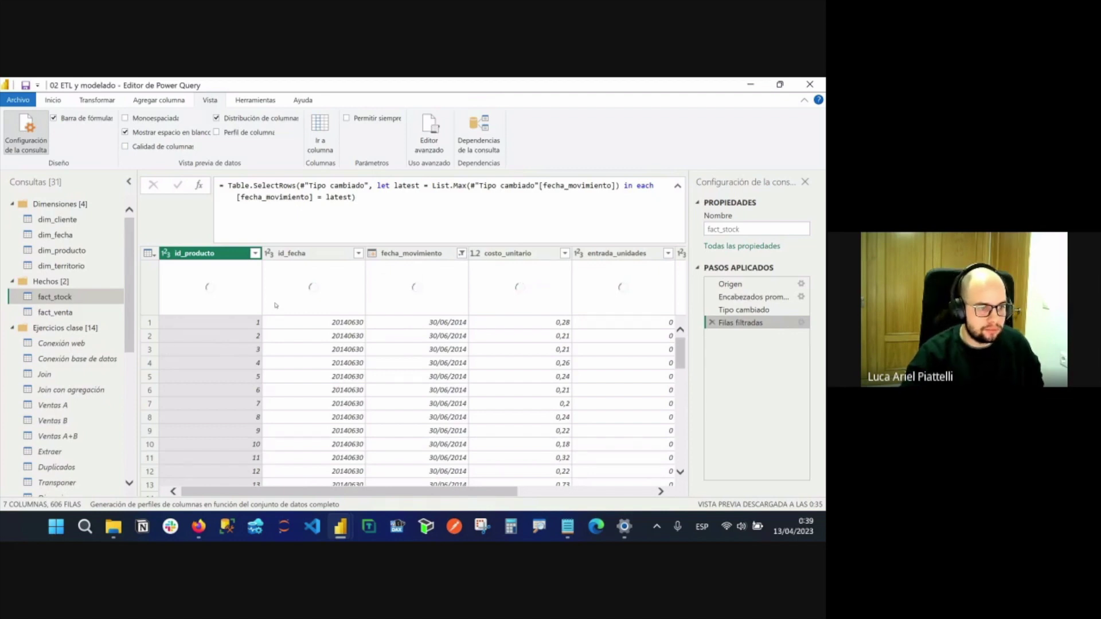
click(241, 133)
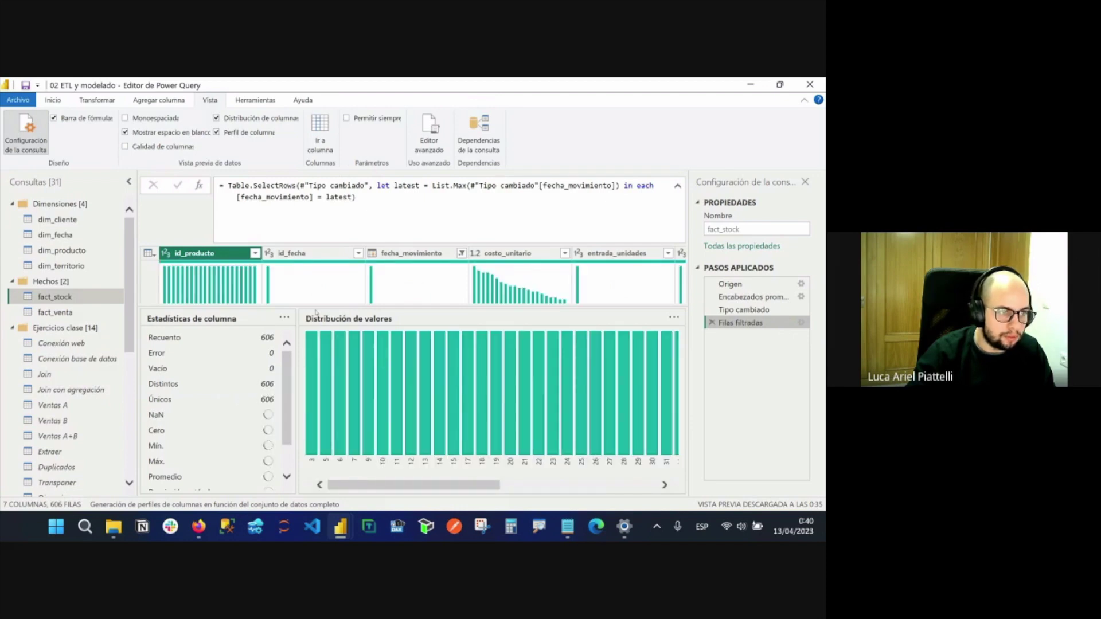
click(241, 133)
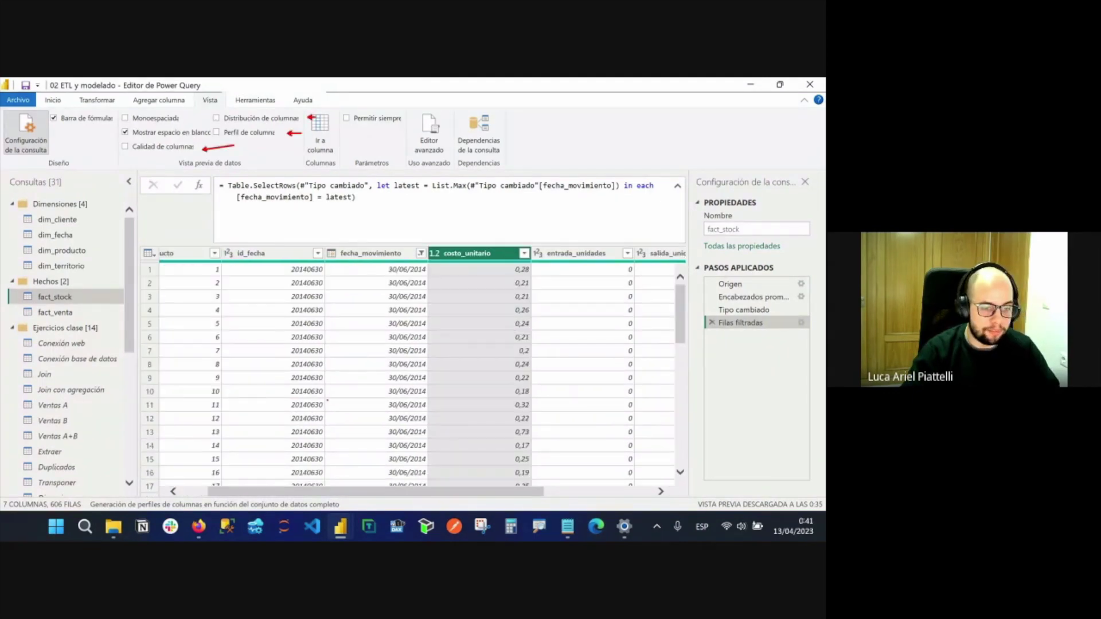
Select the id_producto column of fact_stock and bring back the general query editing commands.
scroll(433, 493, left, 2)
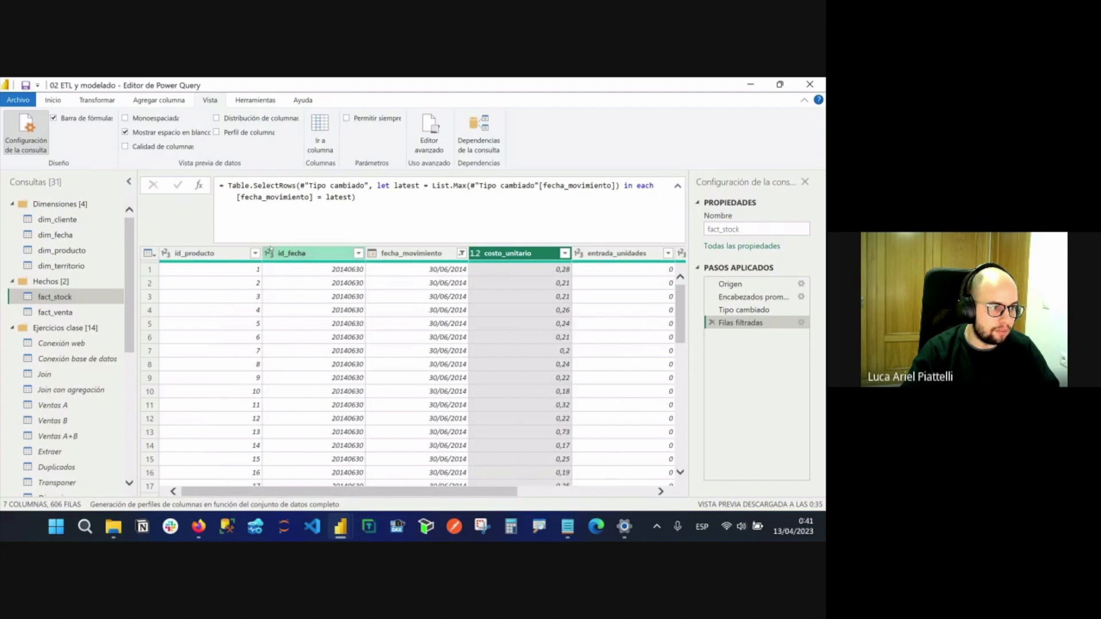
click(214, 253)
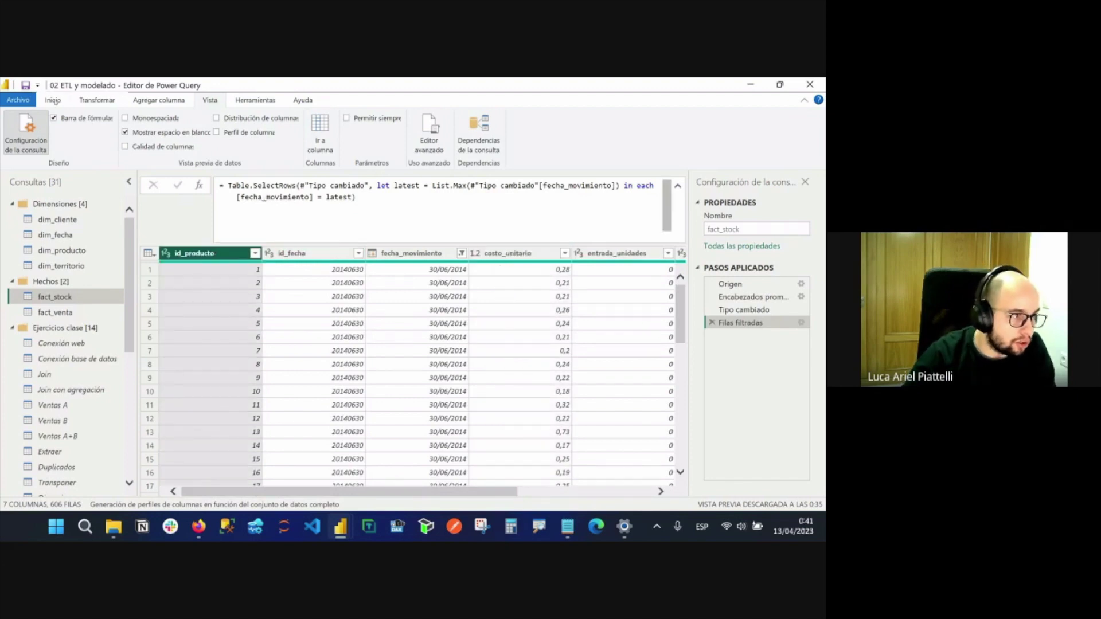
click(59, 104)
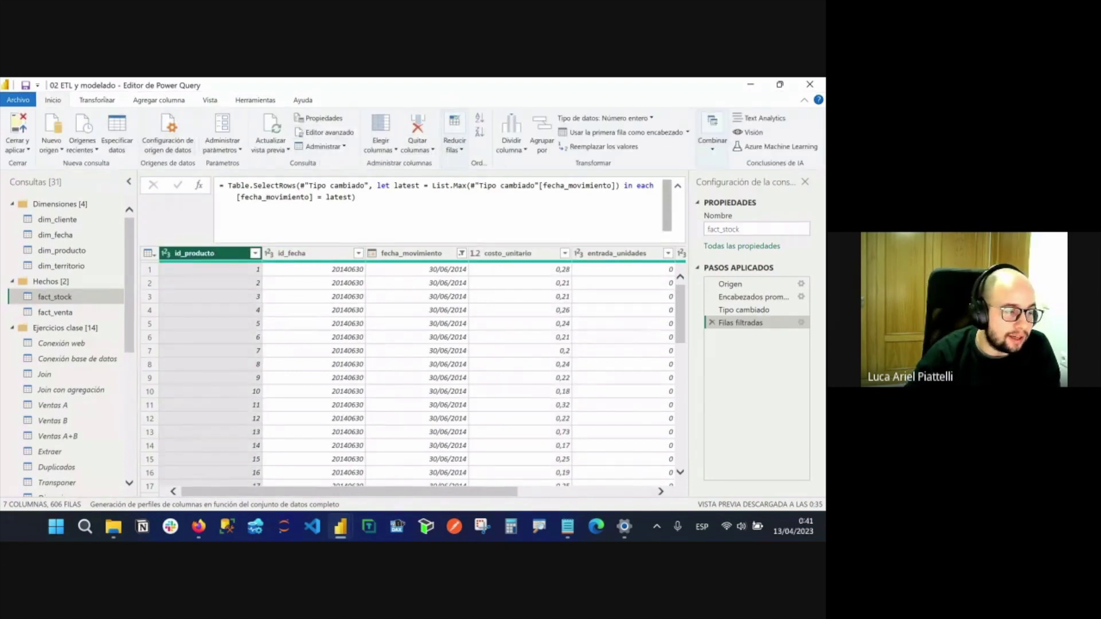
Count the values in the id_producto column of the filtered fact_stock rows and remove the count step again.
click(104, 101)
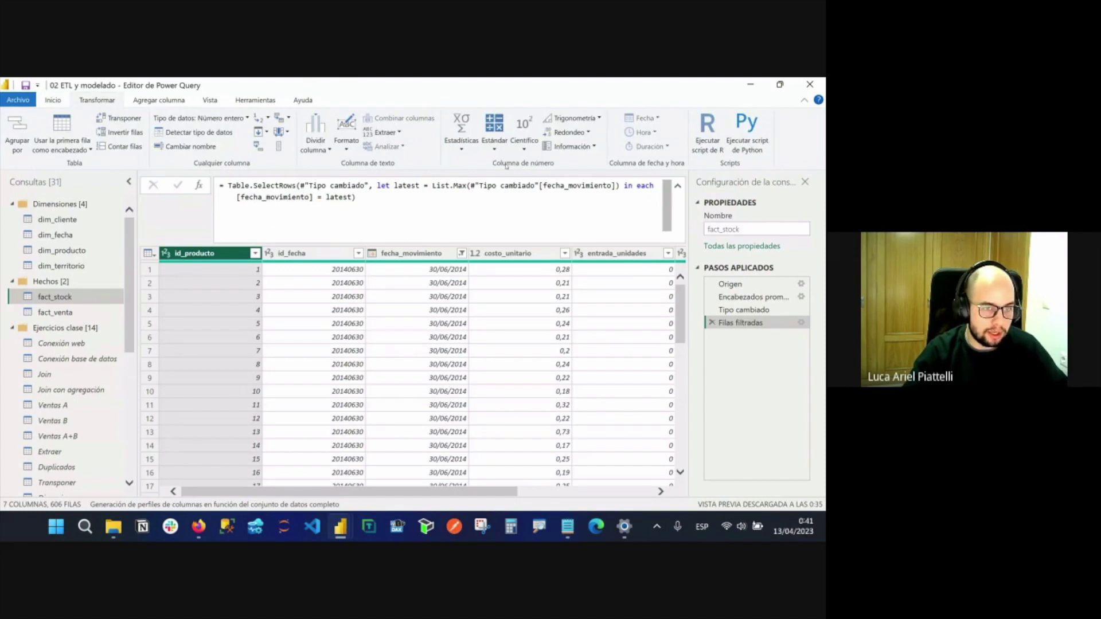
drag(469, 207, 470, 156)
drag(505, 207, 495, 160)
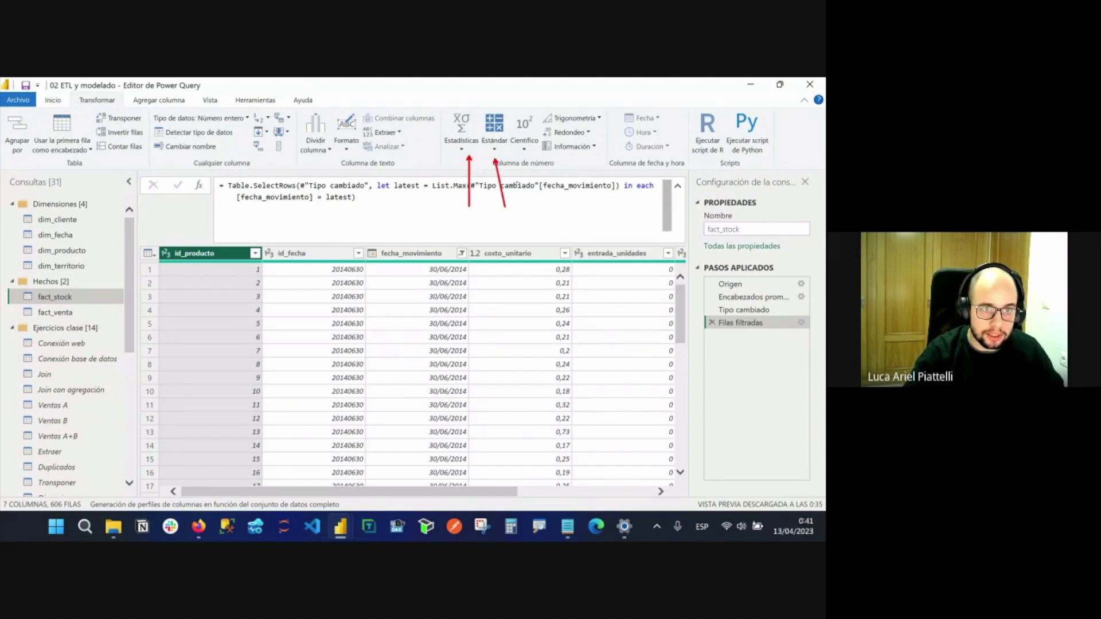
click(462, 138)
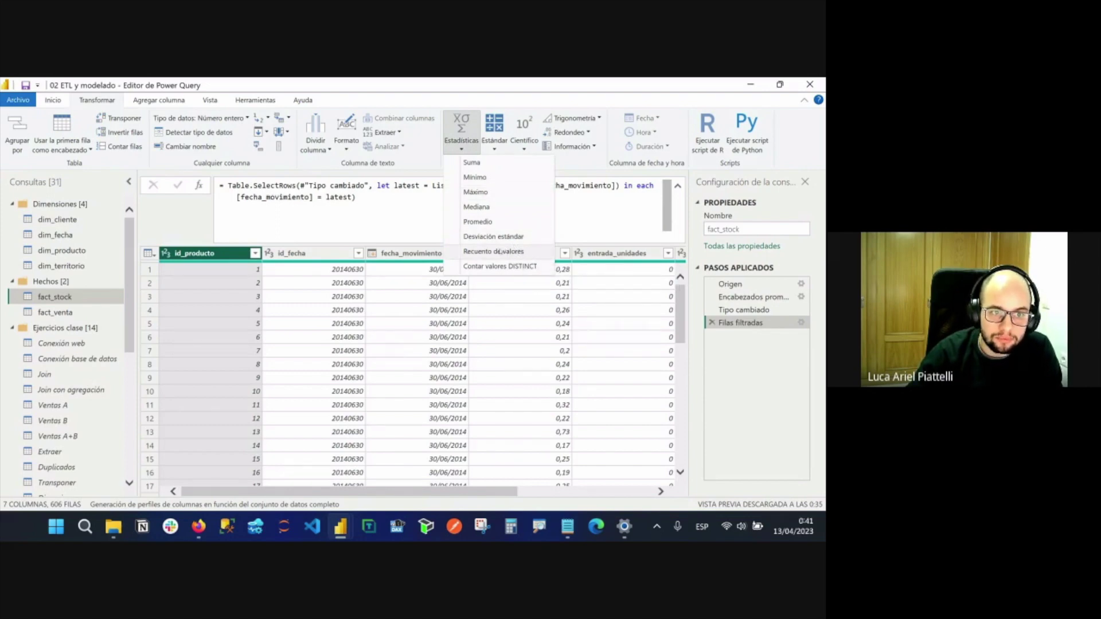
click(506, 251)
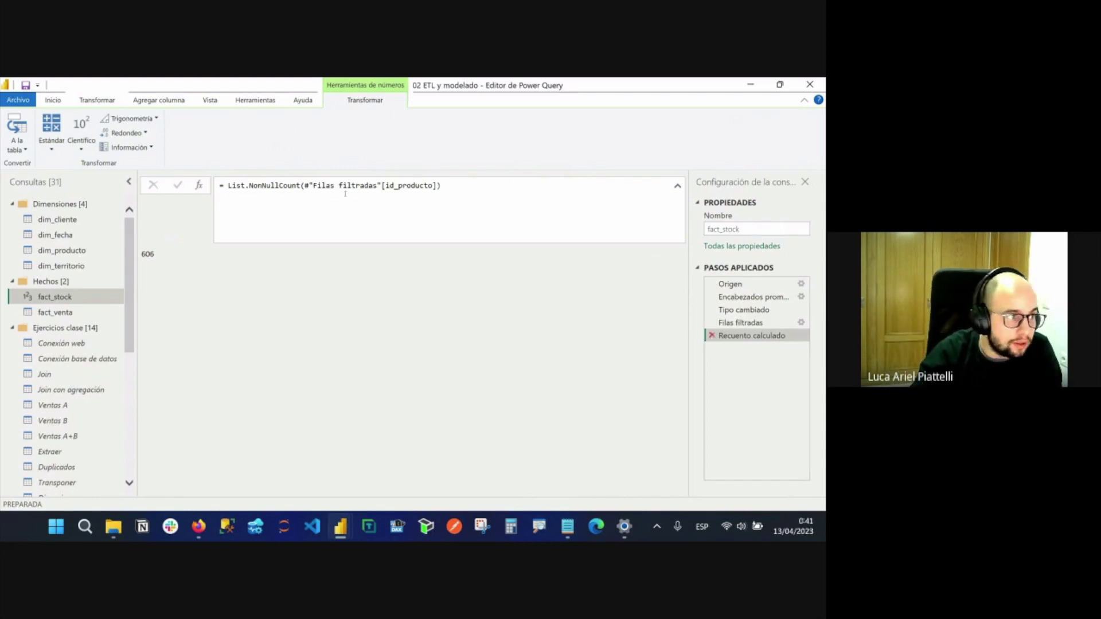
key(Delete)
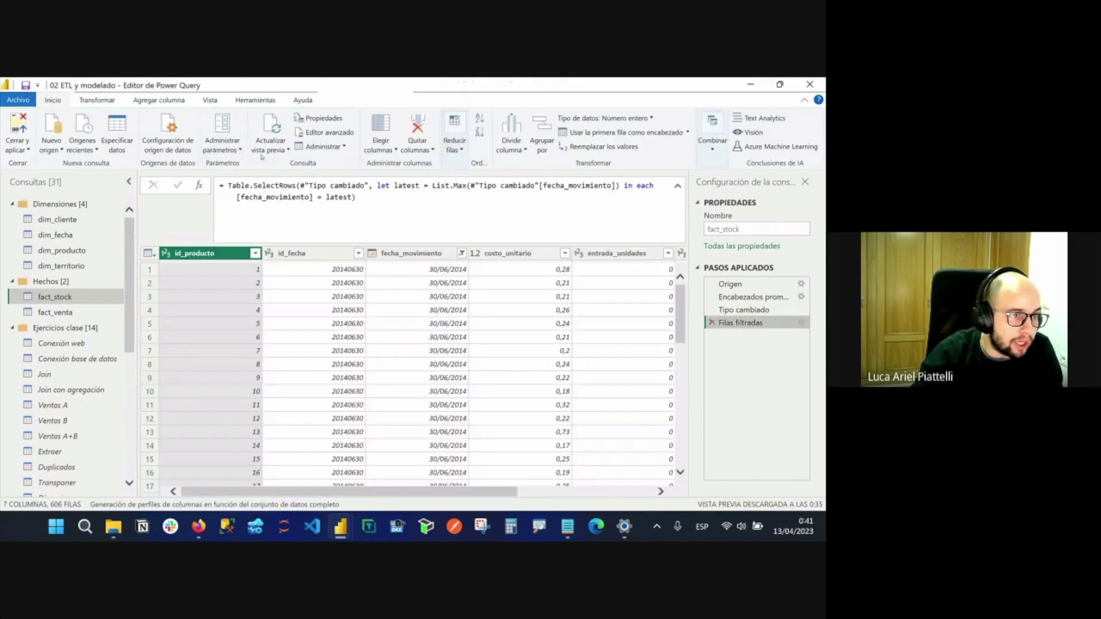
Look up the distinct value count among the statistics operations for id_producto without applying it.
click(98, 100)
click(462, 138)
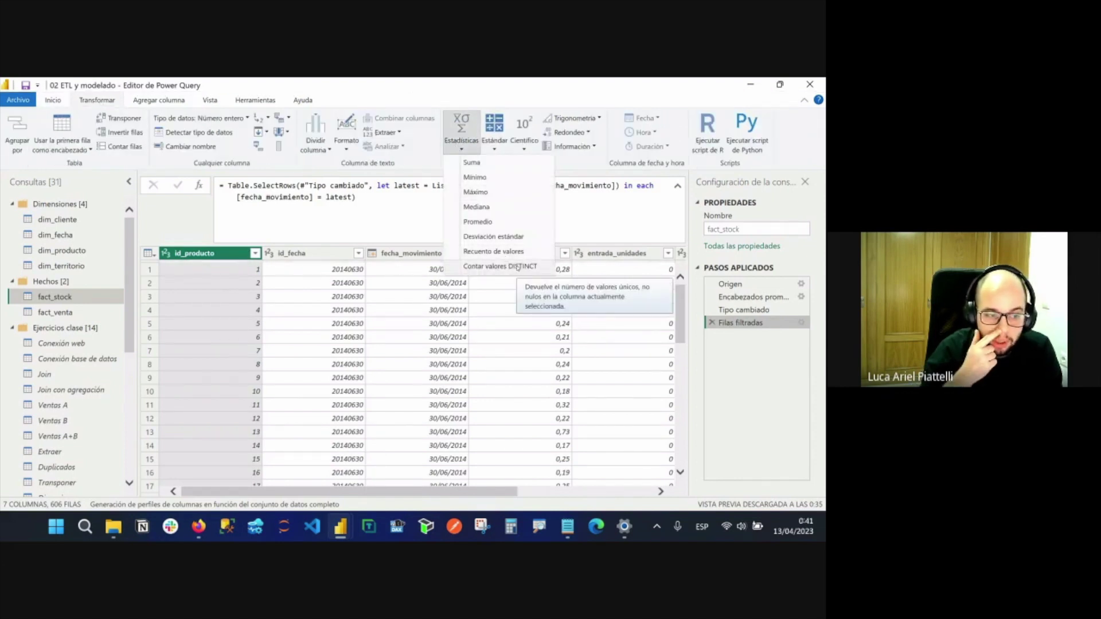
key(Escape)
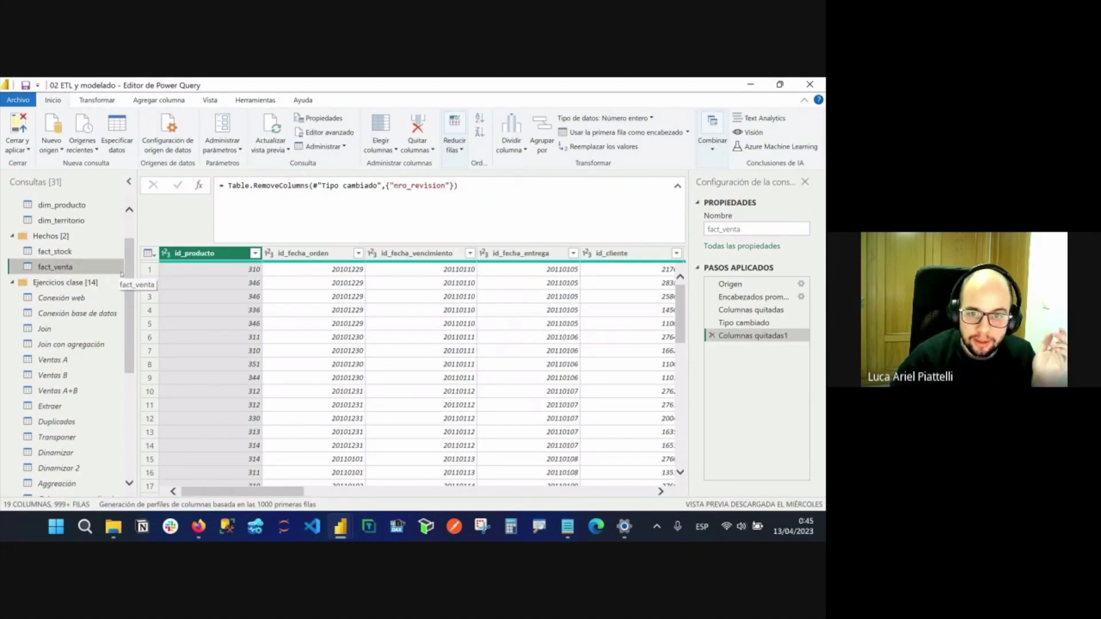
Review the applied steps of the fact_venta query from Origen through Columnas quitadas1, including the list of columns removed in Columnas quitadas.
click(750, 287)
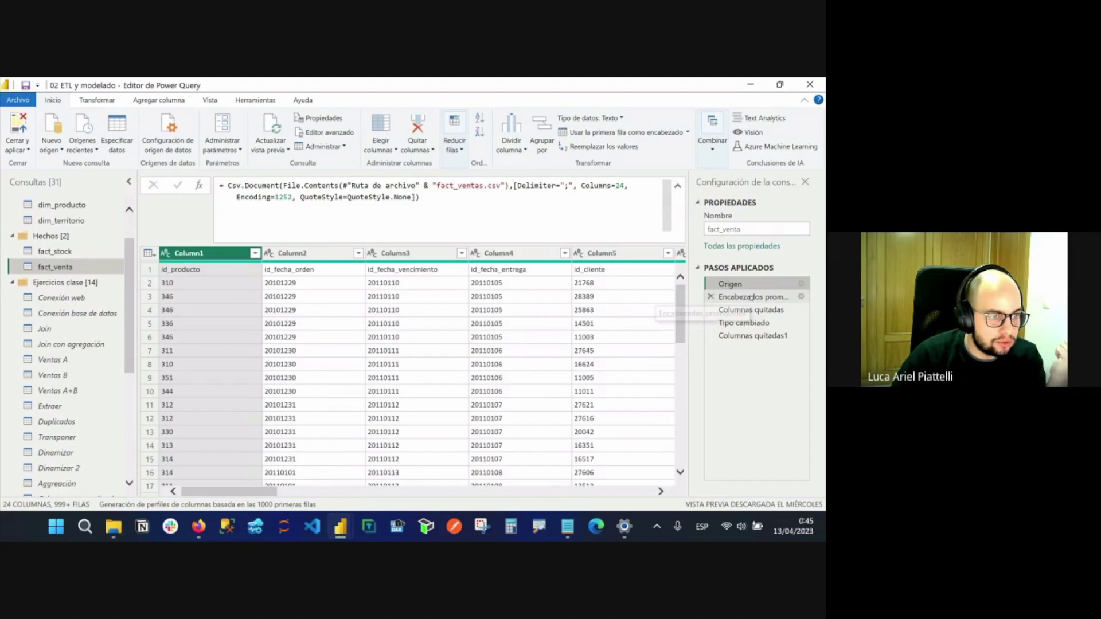
click(760, 296)
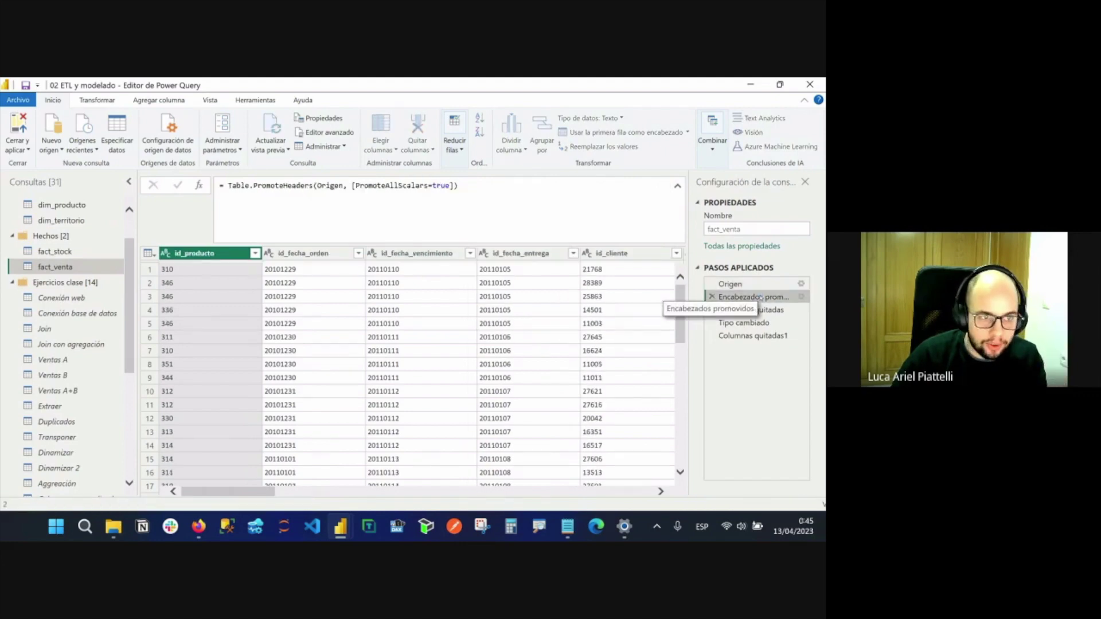
click(765, 312)
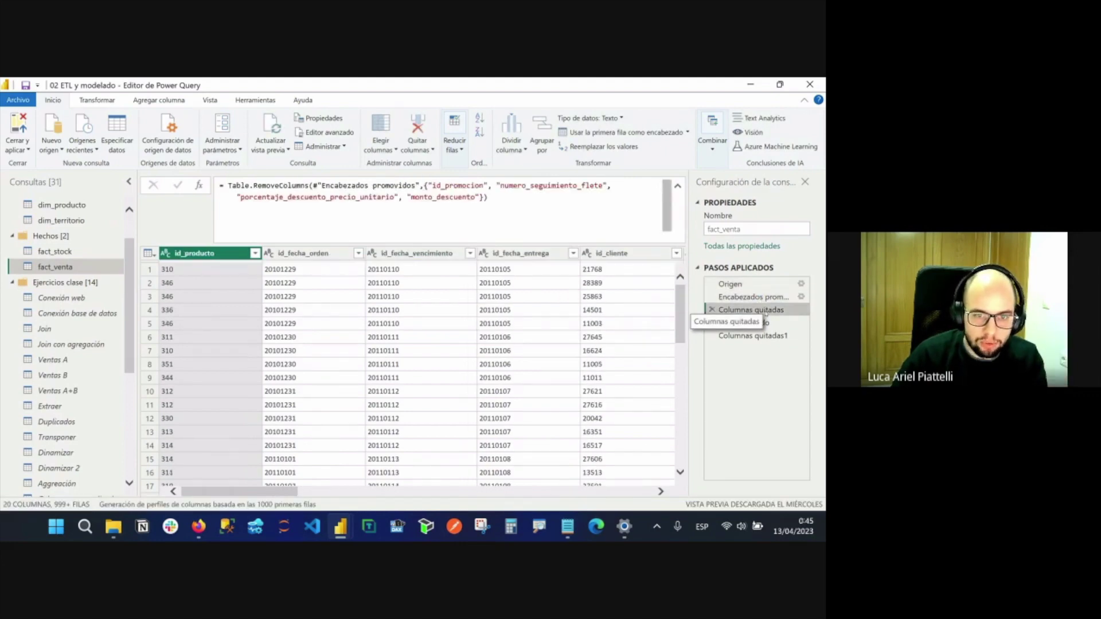
drag(423, 185, 533, 197)
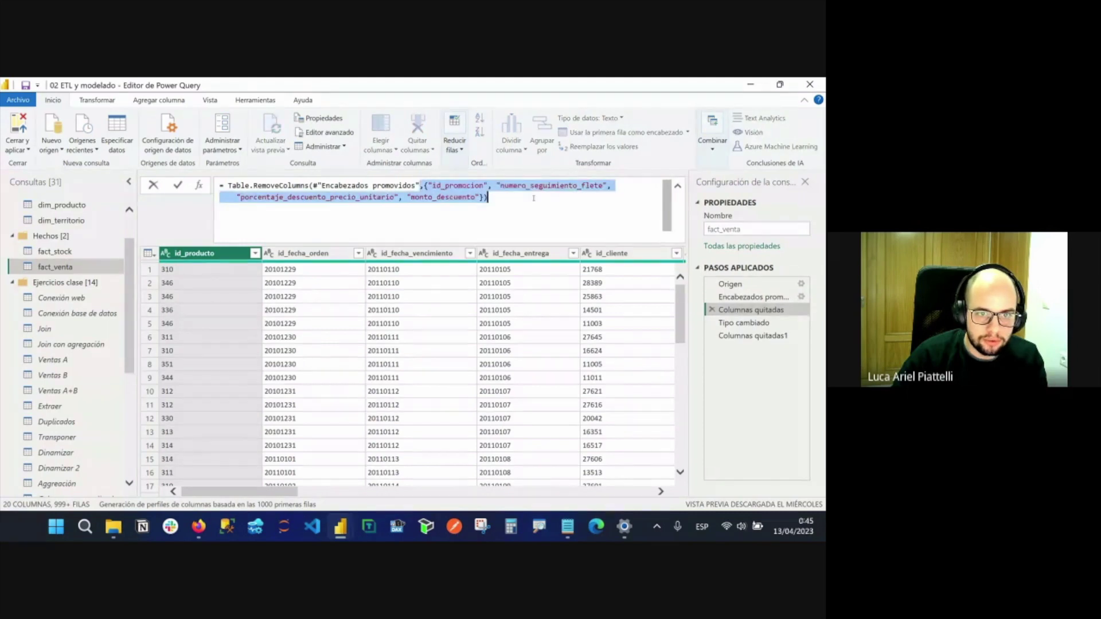
key(Escape)
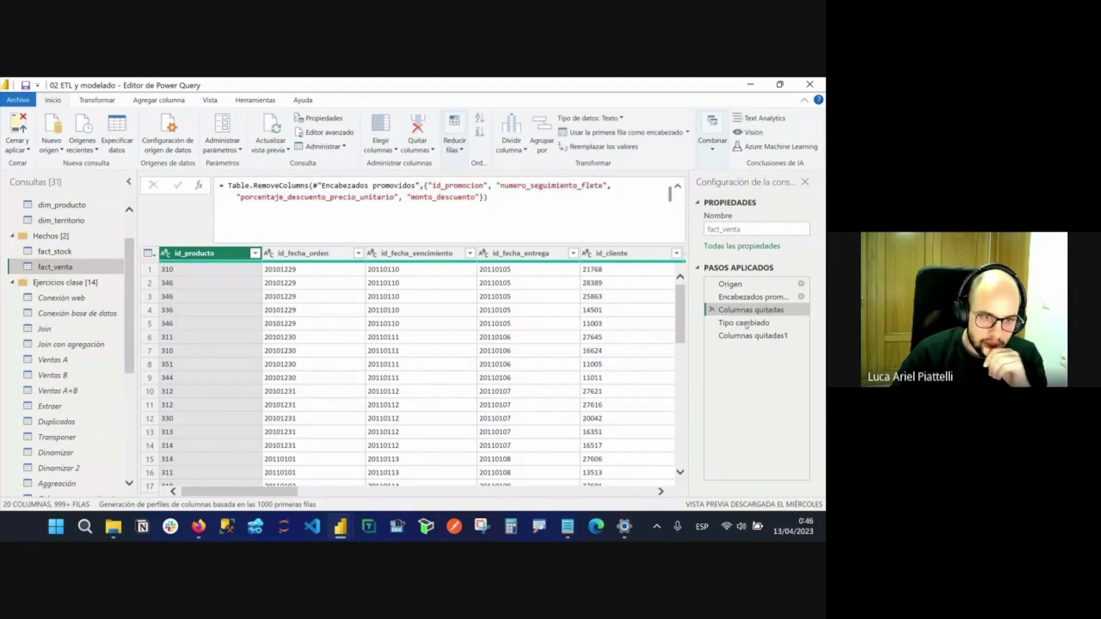
click(746, 322)
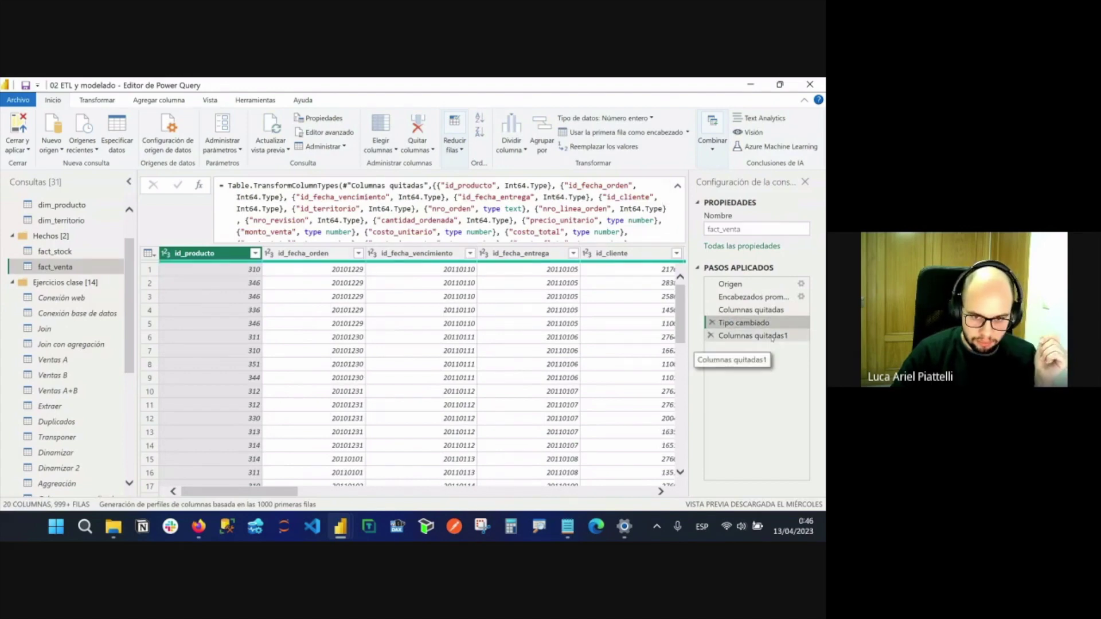
click(772, 337)
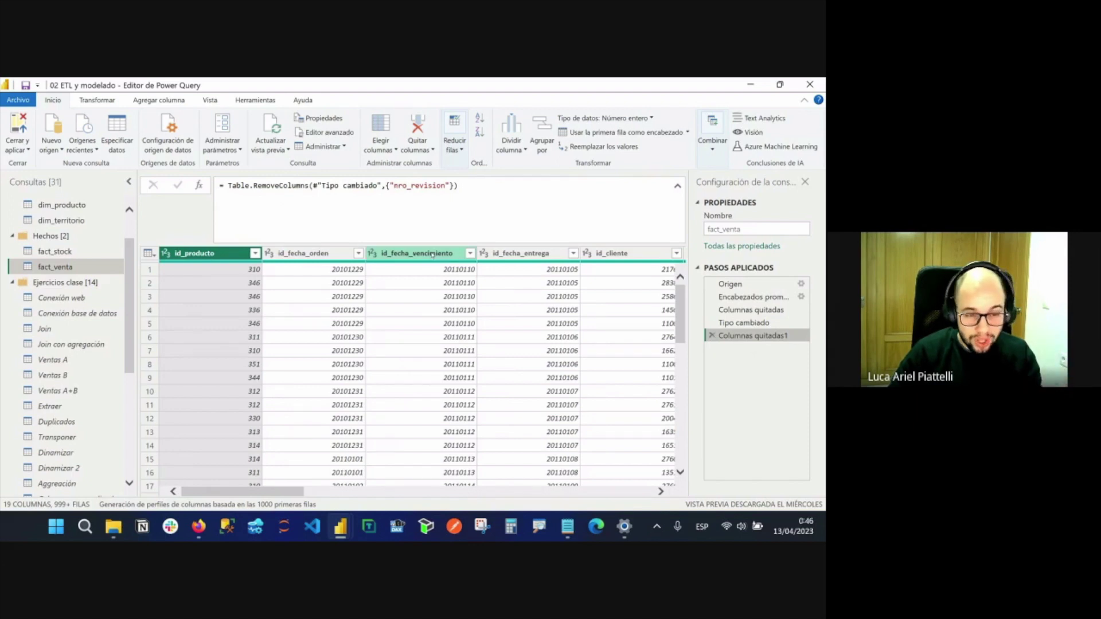
Examine the date, customer and territory ID columns of fact_venta, plus nro_orden and nro_linea_orden.
click(432, 254)
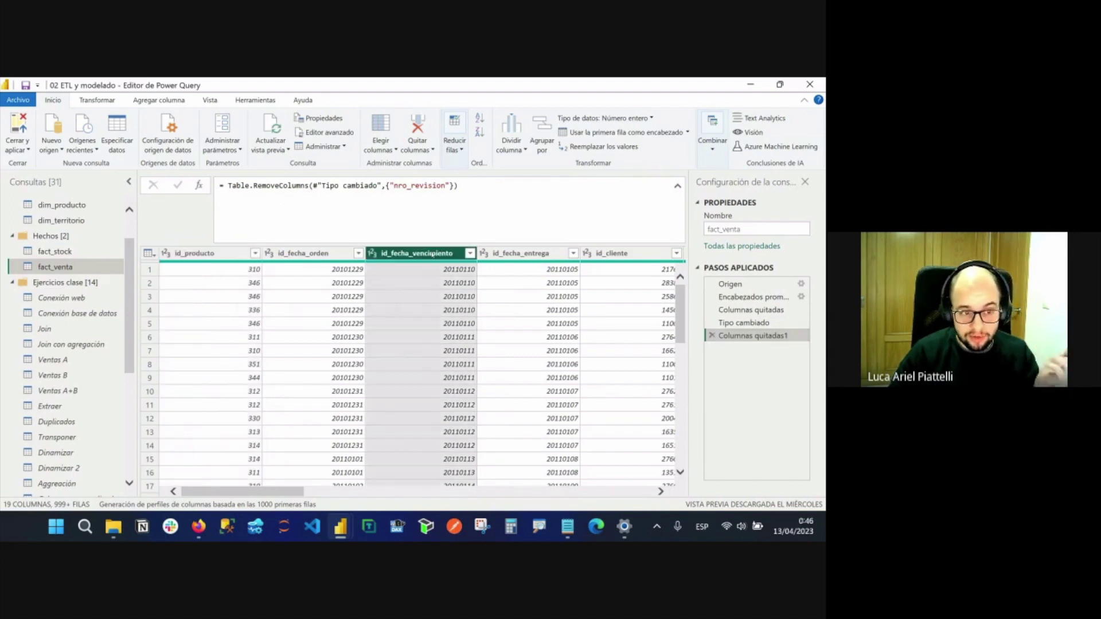
click(546, 253)
drag(286, 496, 342, 495)
click(402, 253)
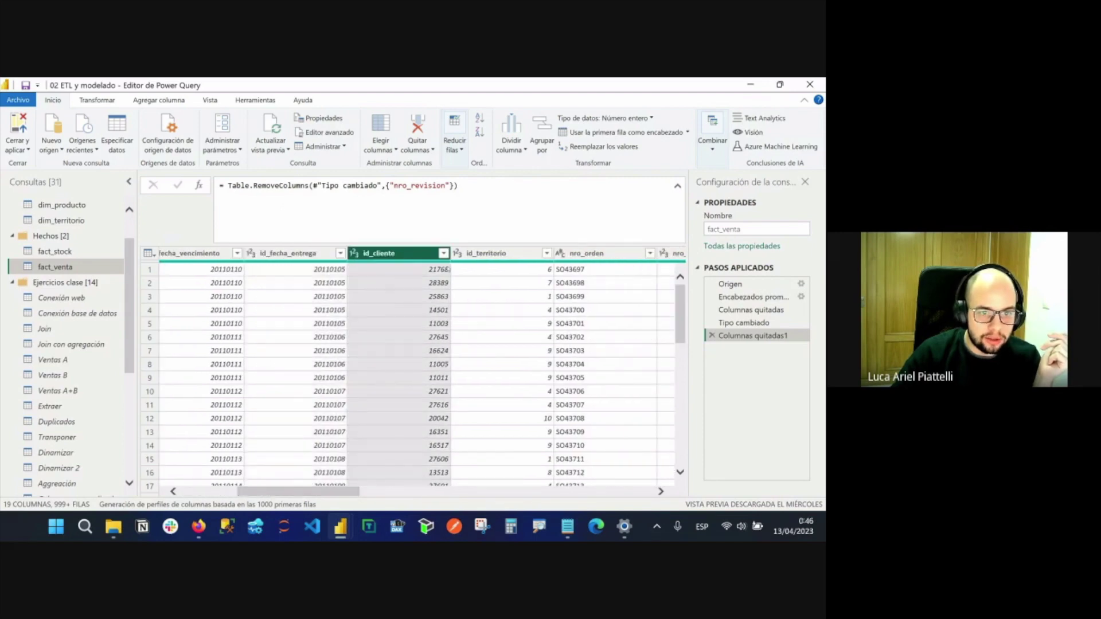
click(493, 254)
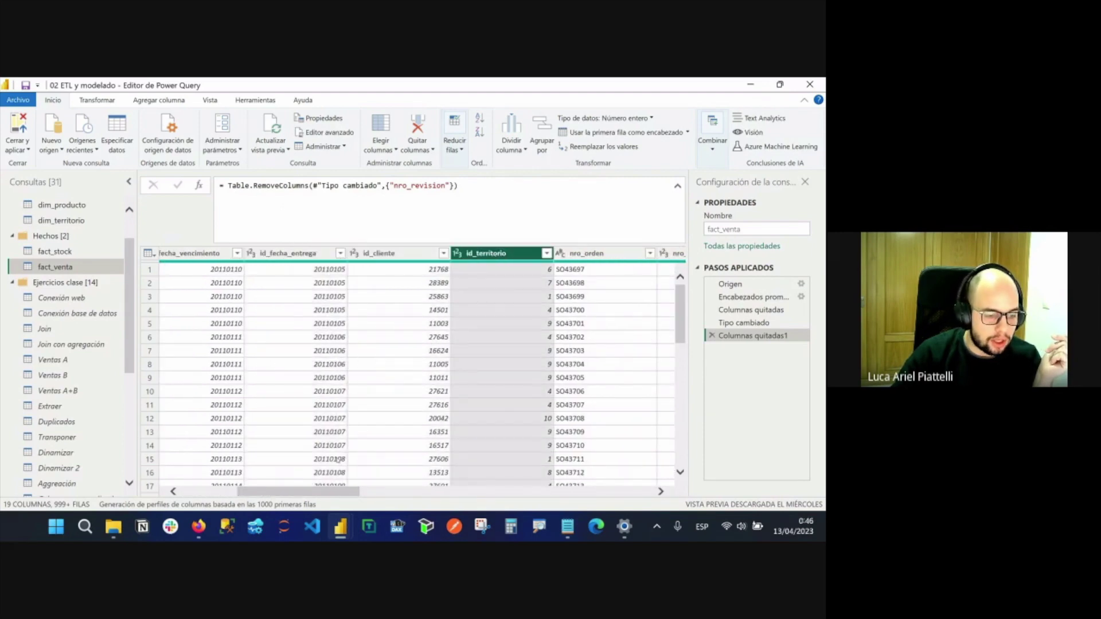
drag(342, 495, 414, 493)
click(316, 256)
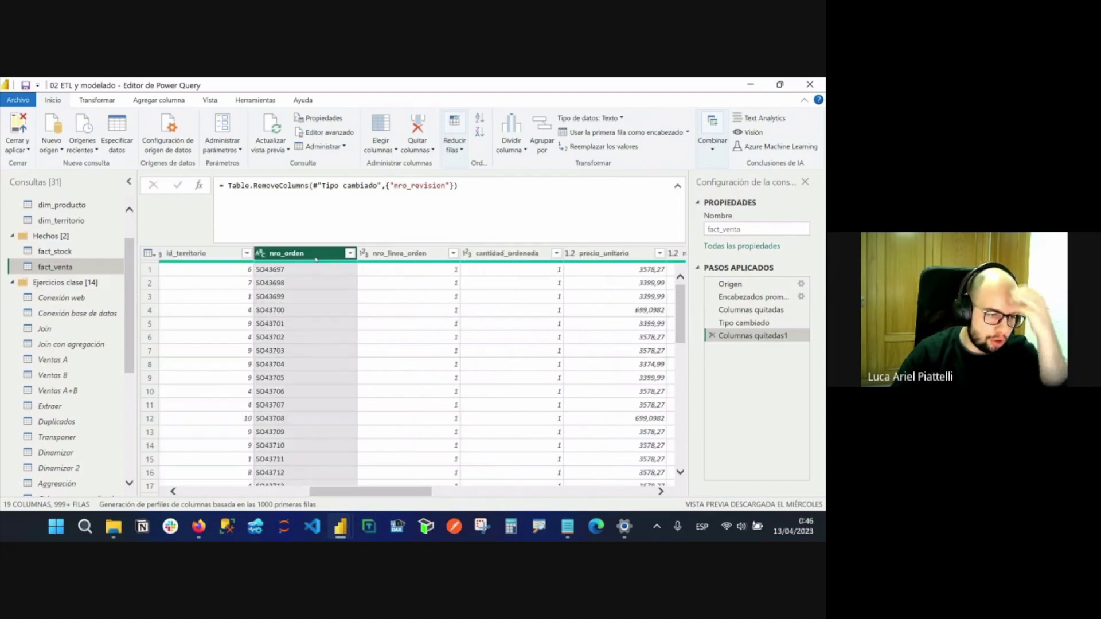
click(439, 253)
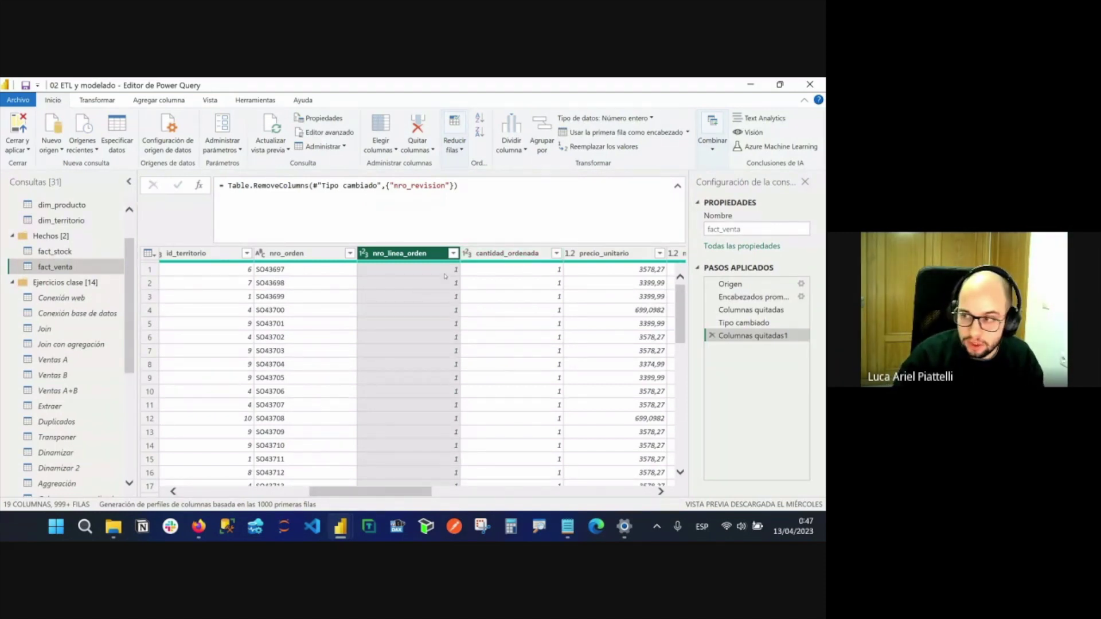
Compare cantidad_ordenada, precio_unitario and monto_venta in the first row of fact_venta.
click(494, 253)
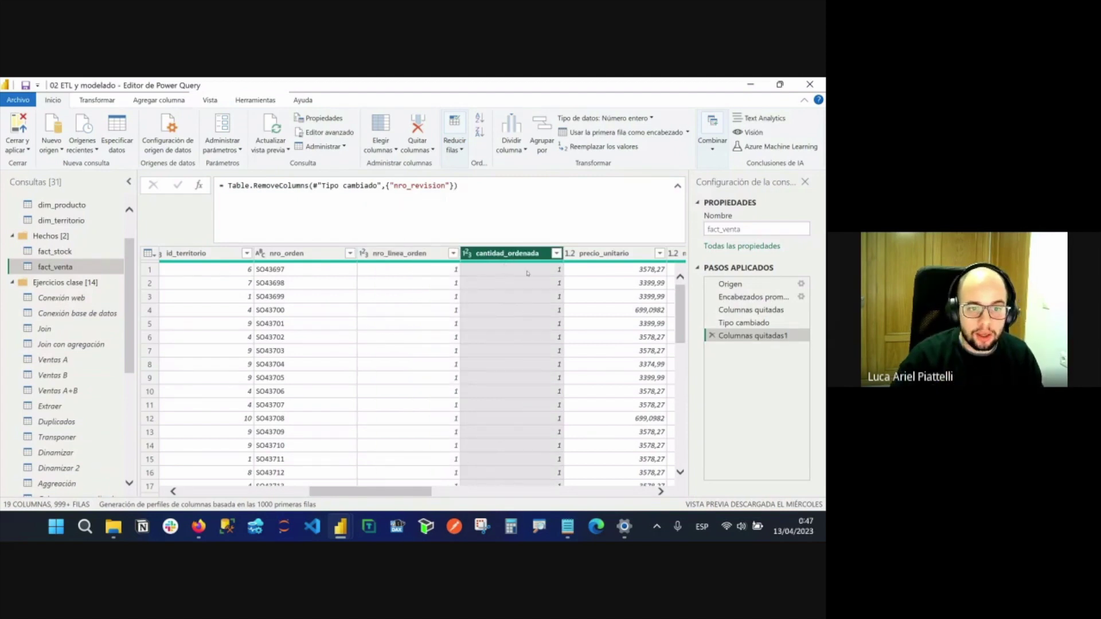
scroll(493, 267, right, 3)
click(458, 256)
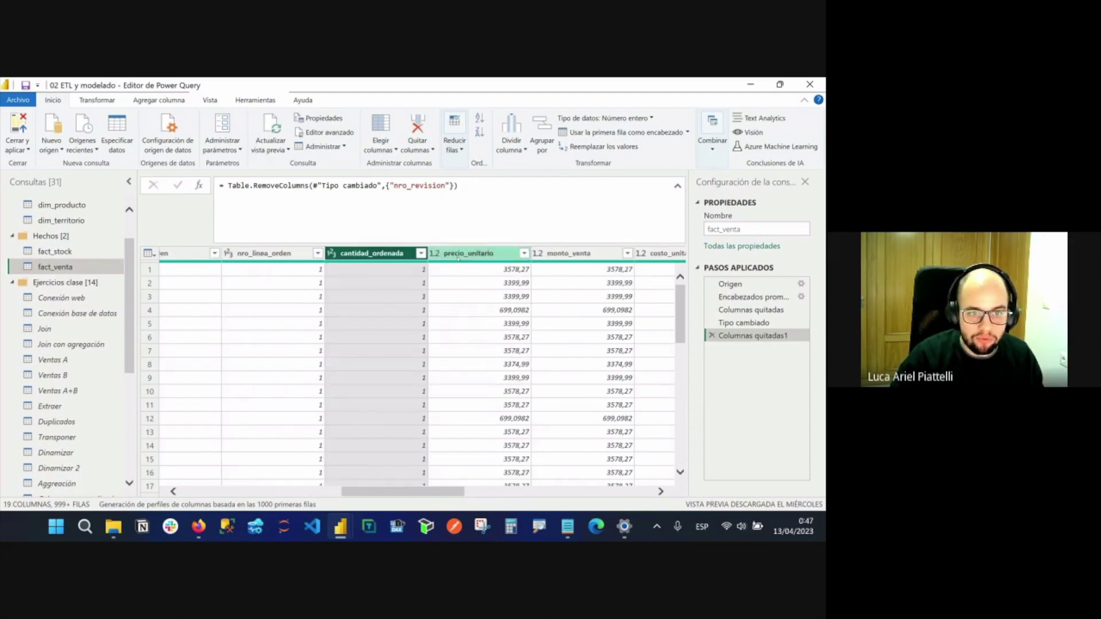
click(601, 270)
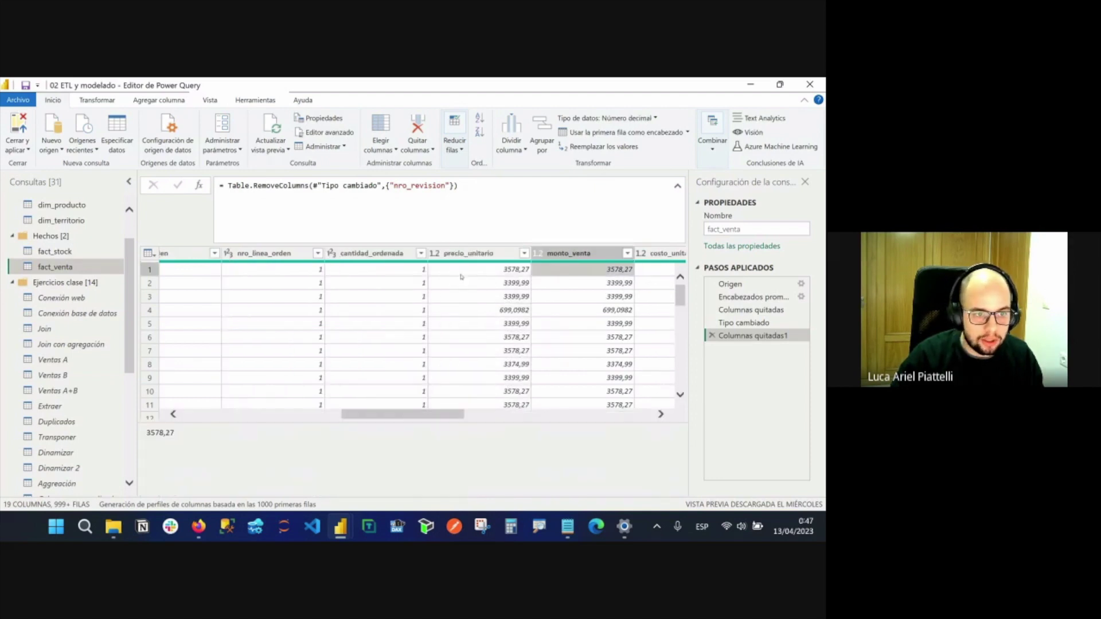
click(424, 273)
click(505, 269)
click(614, 272)
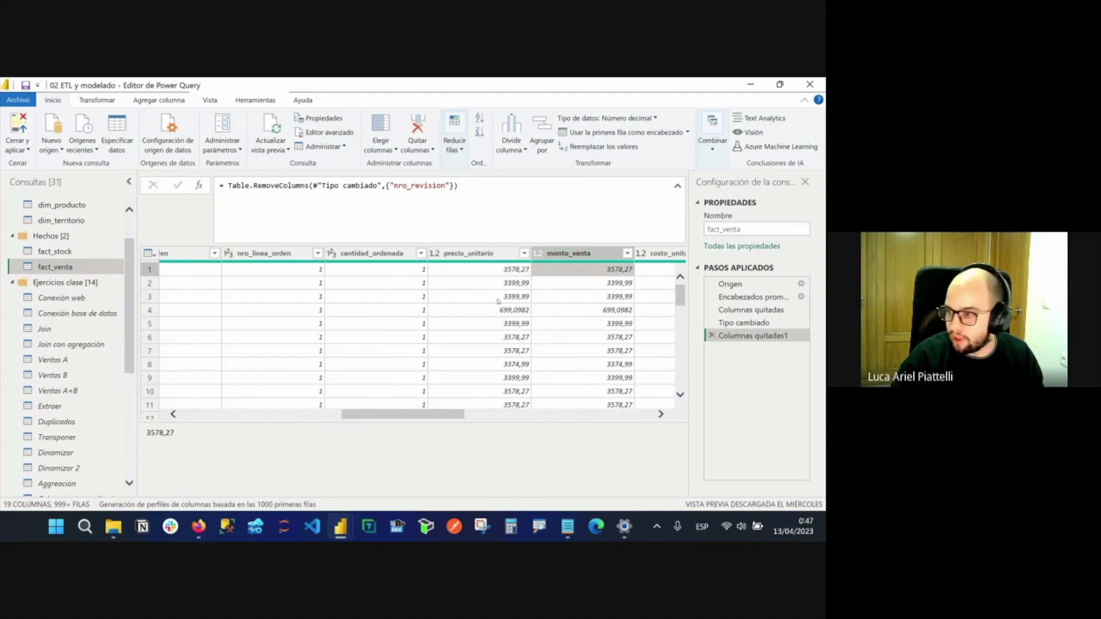
Inspect the costo_unitario, costo_total and venta_total values in the first row of fact_venta.
scroll(590, 326, right, 3)
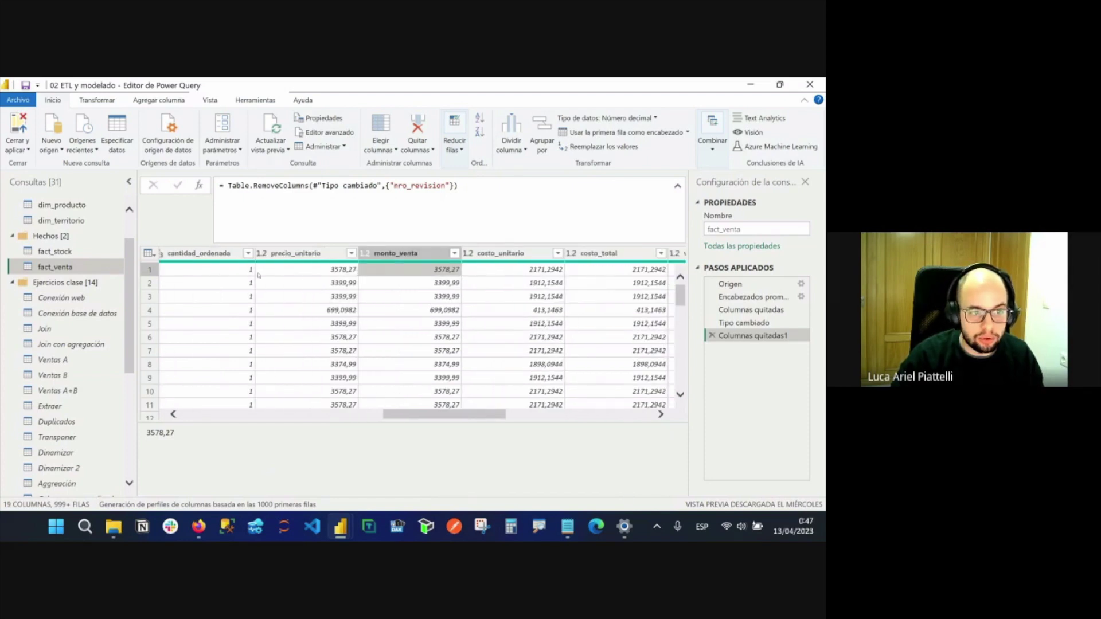
scroll(531, 274, right, 2)
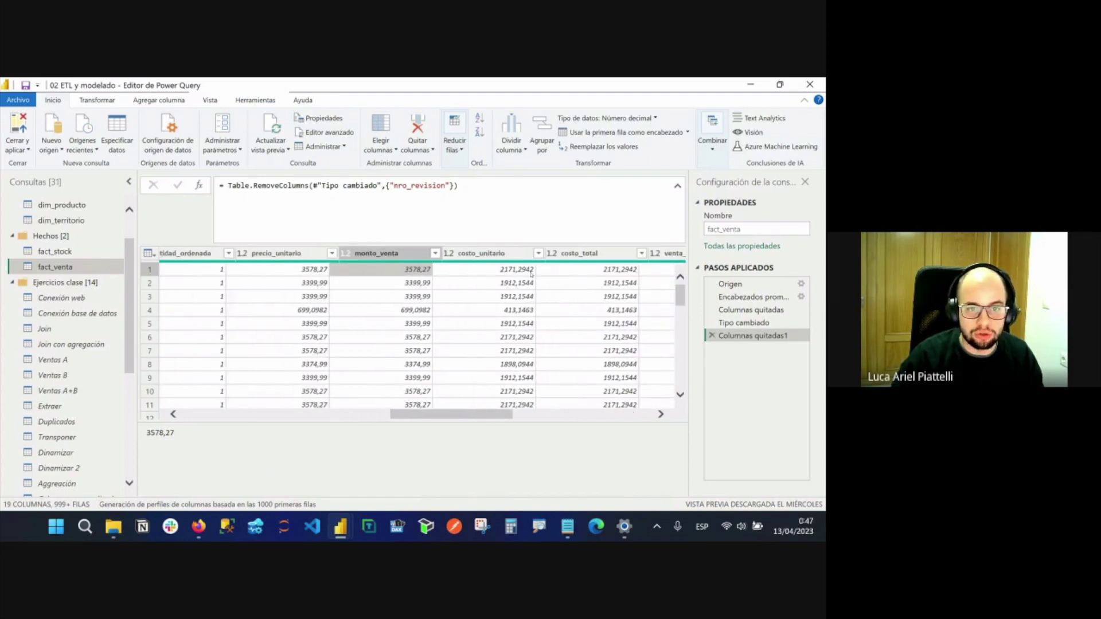
click(532, 272)
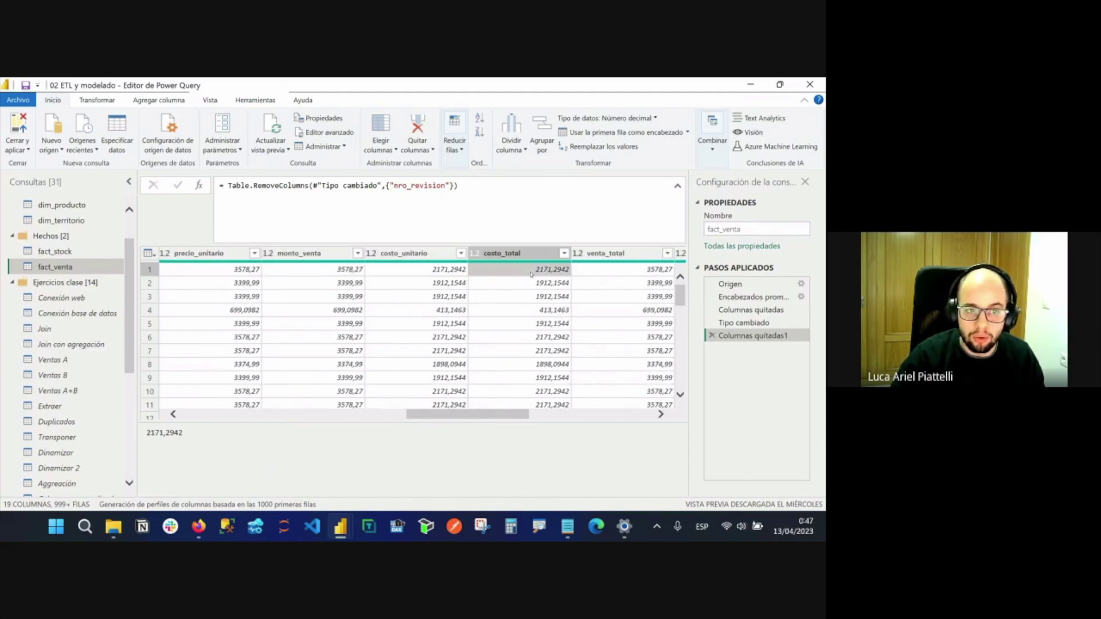
scroll(553, 269, right, 5)
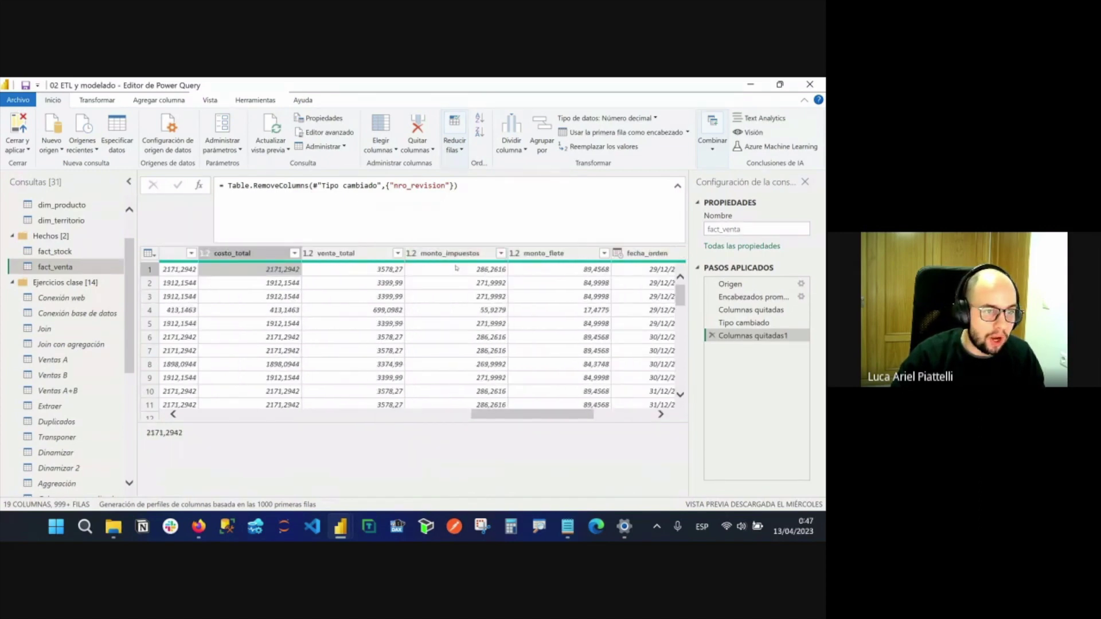
scroll(394, 277, left, 5)
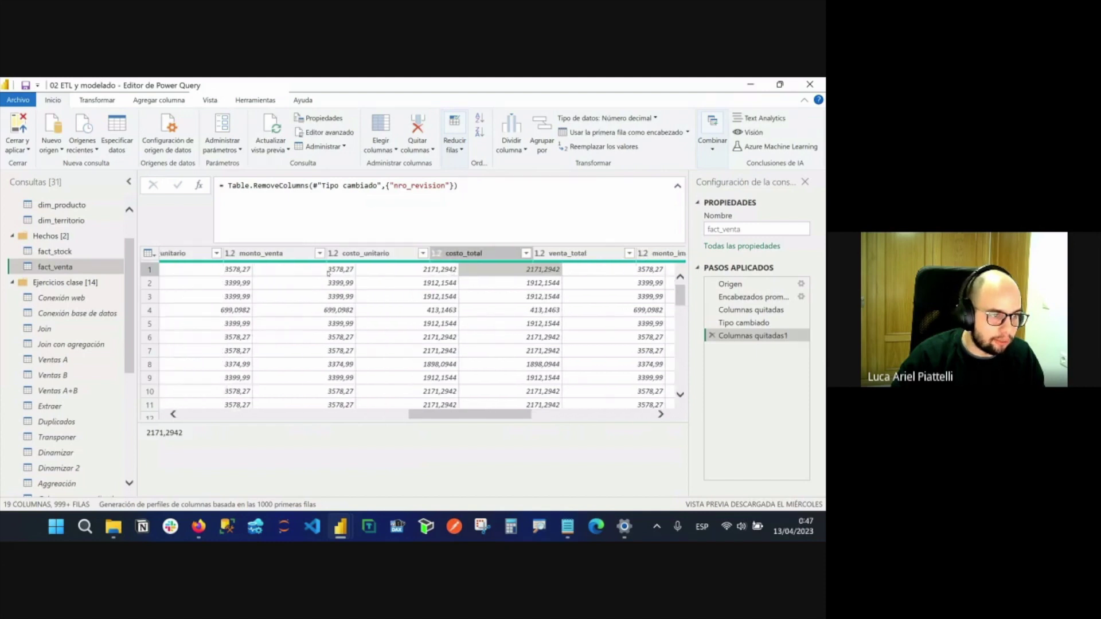
scroll(601, 282, right, 2)
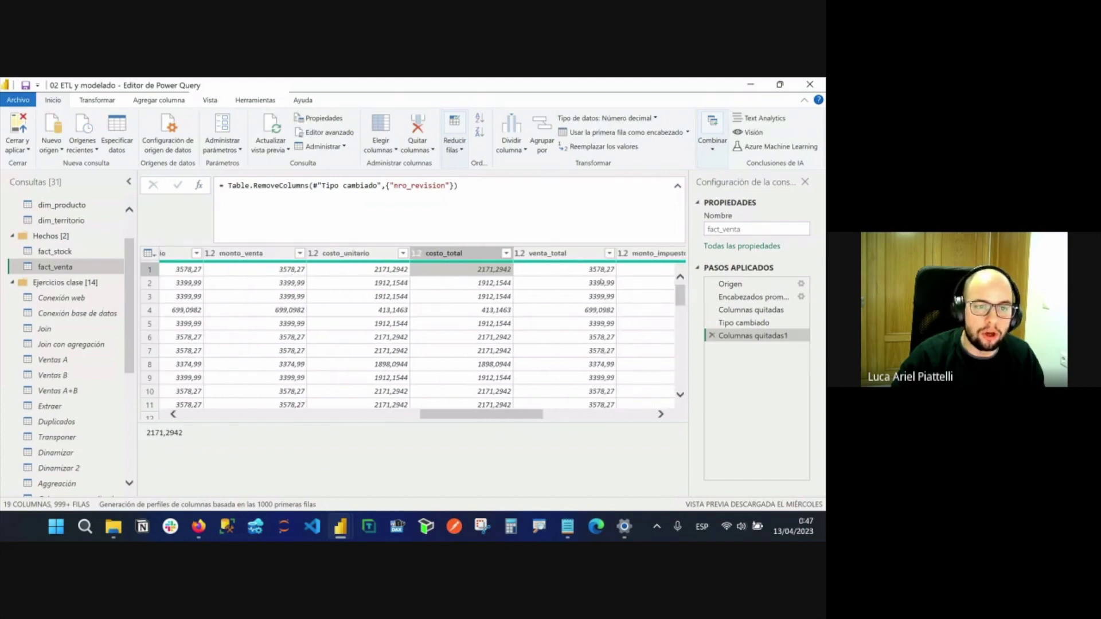
key(Right)
scroll(579, 274, right, 2)
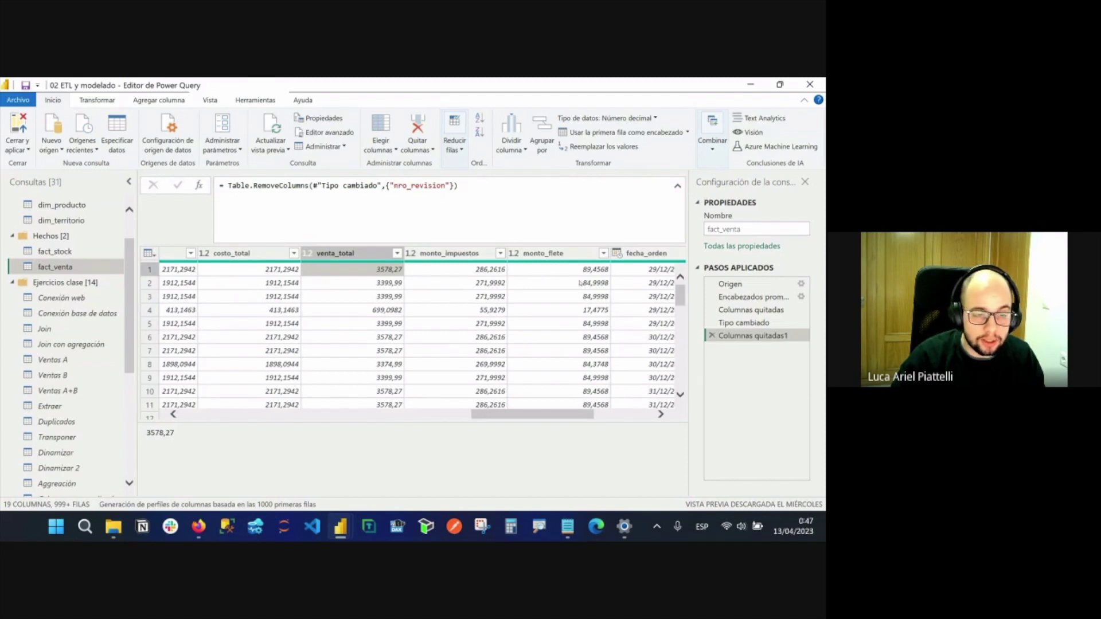
Examine the monto_impuestos and monto_flete columns and the order, due and delivery date columns of fact_venta.
click(453, 253)
click(556, 253)
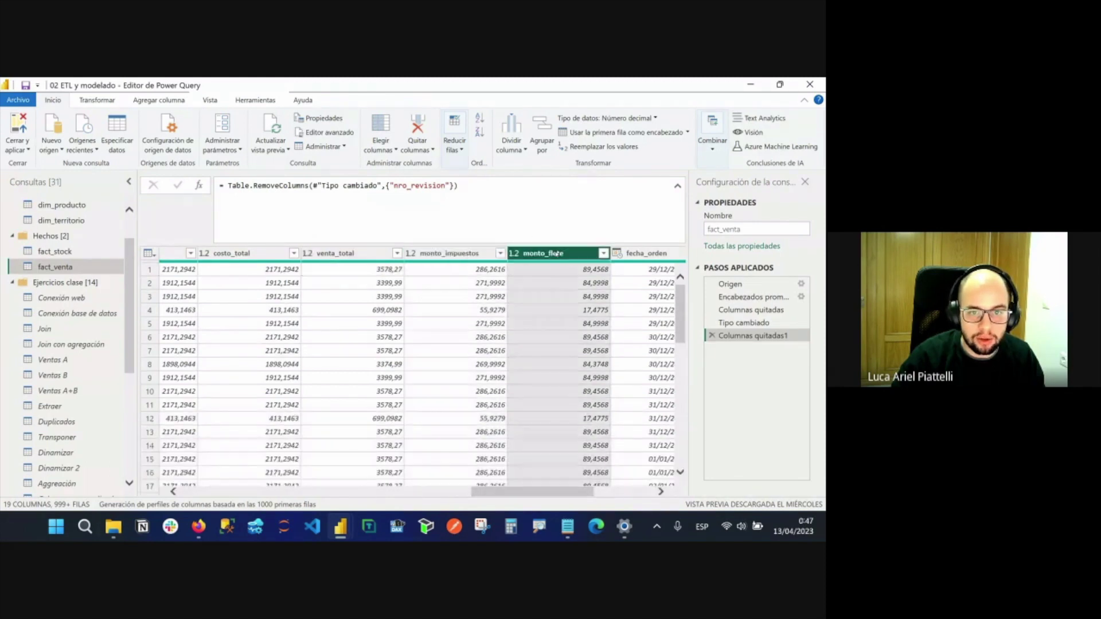
scroll(555, 271, right, 4)
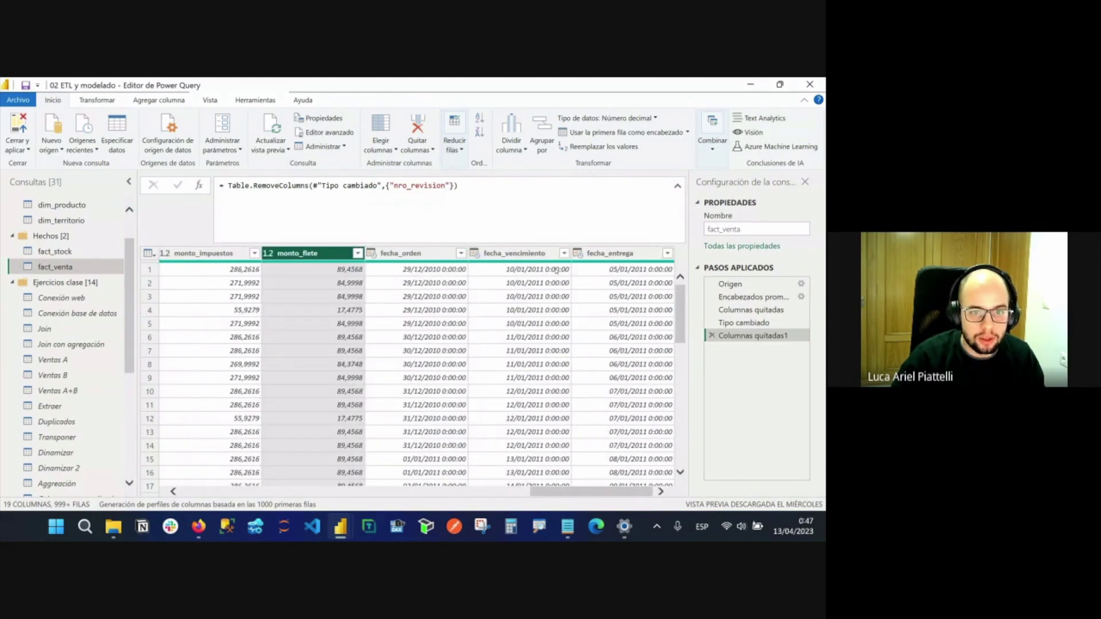
click(411, 253)
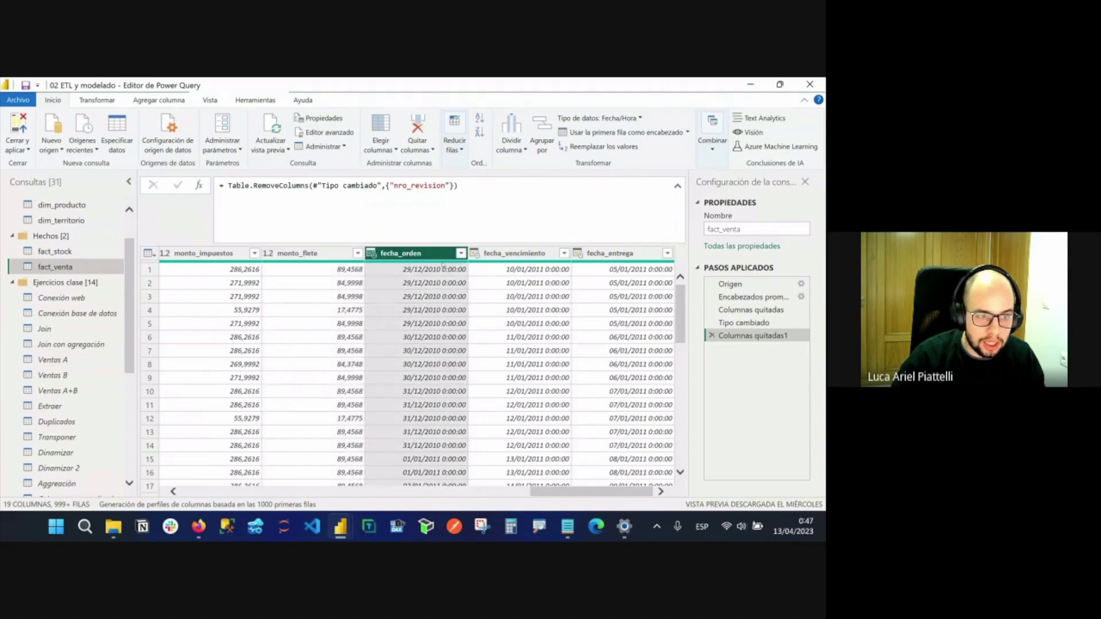
click(550, 255)
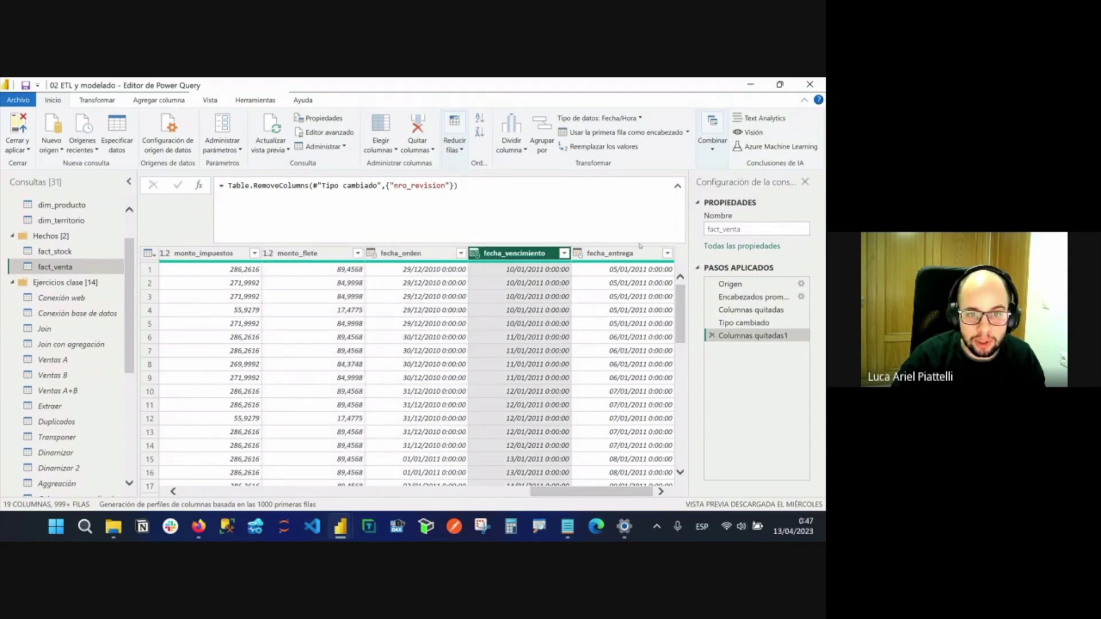
click(641, 253)
drag(583, 506, 644, 492)
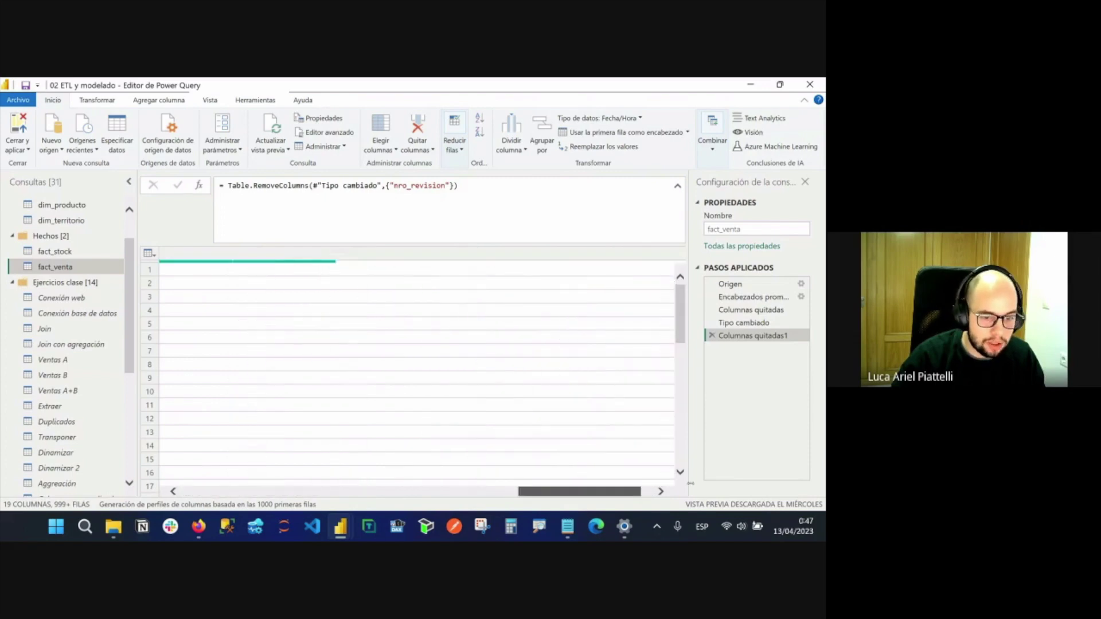
drag(594, 492, 539, 491)
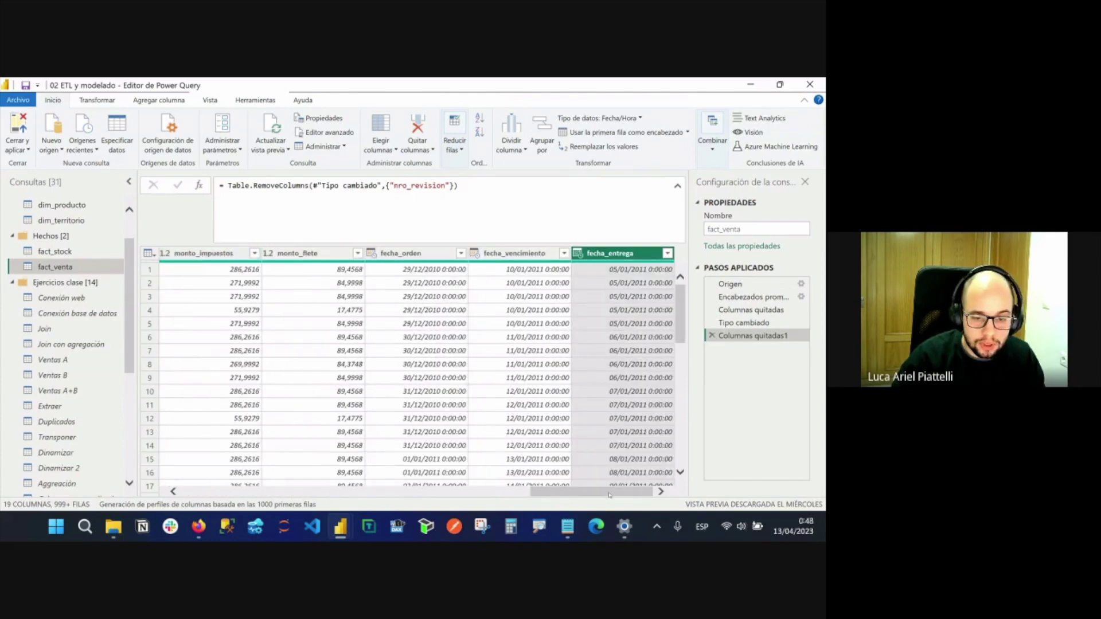
drag(609, 492, 260, 492)
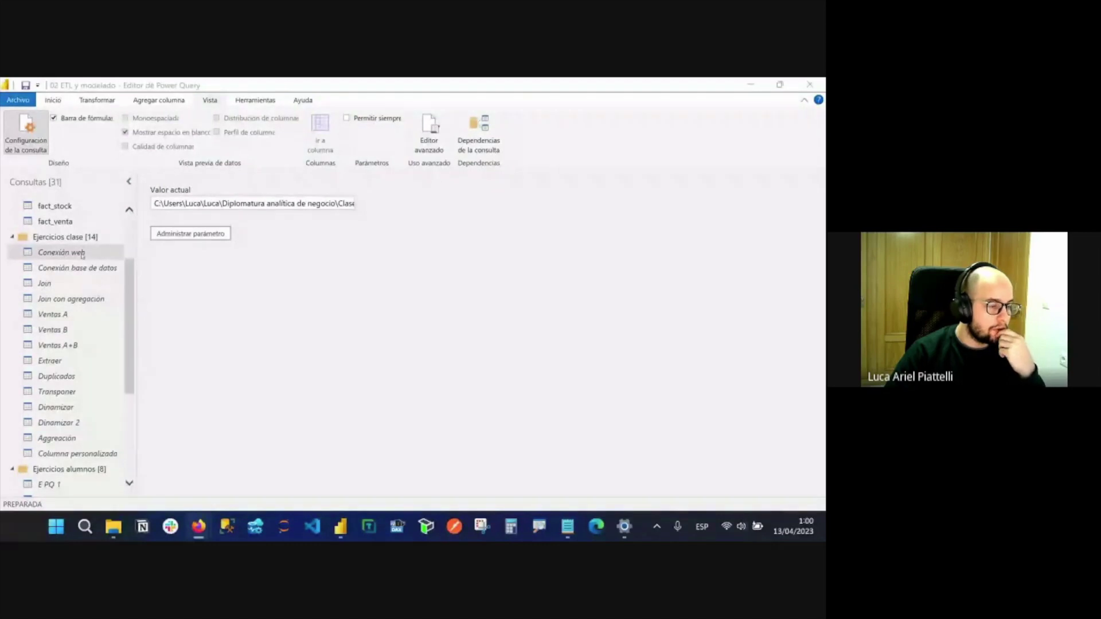
Select the Ejercicios clase query group and widen the query list.
click(82, 243)
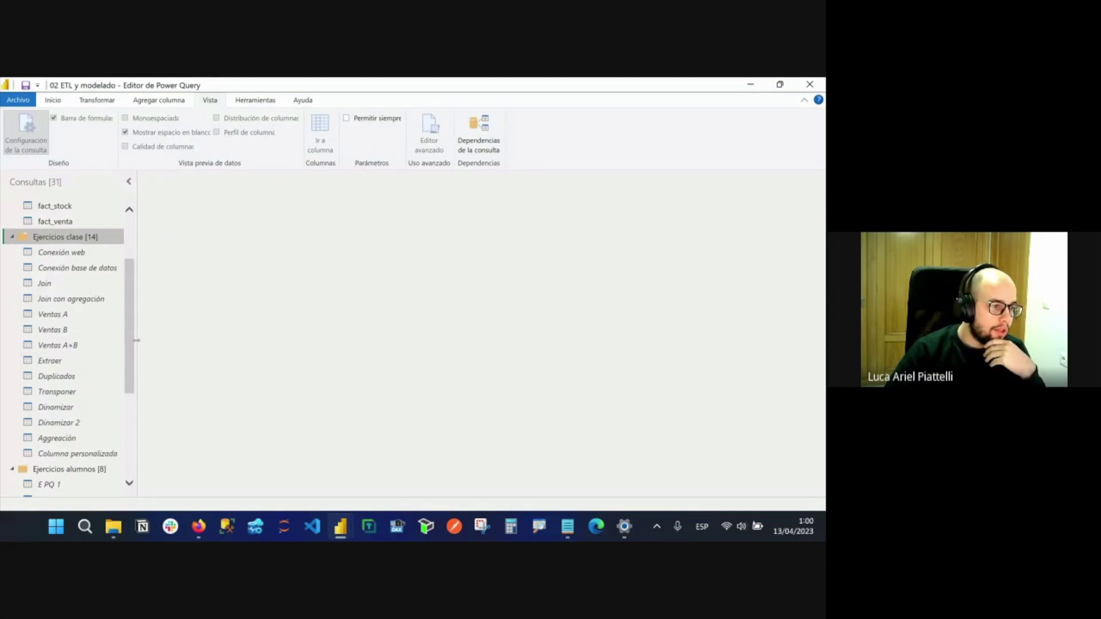
drag(137, 342, 176, 344)
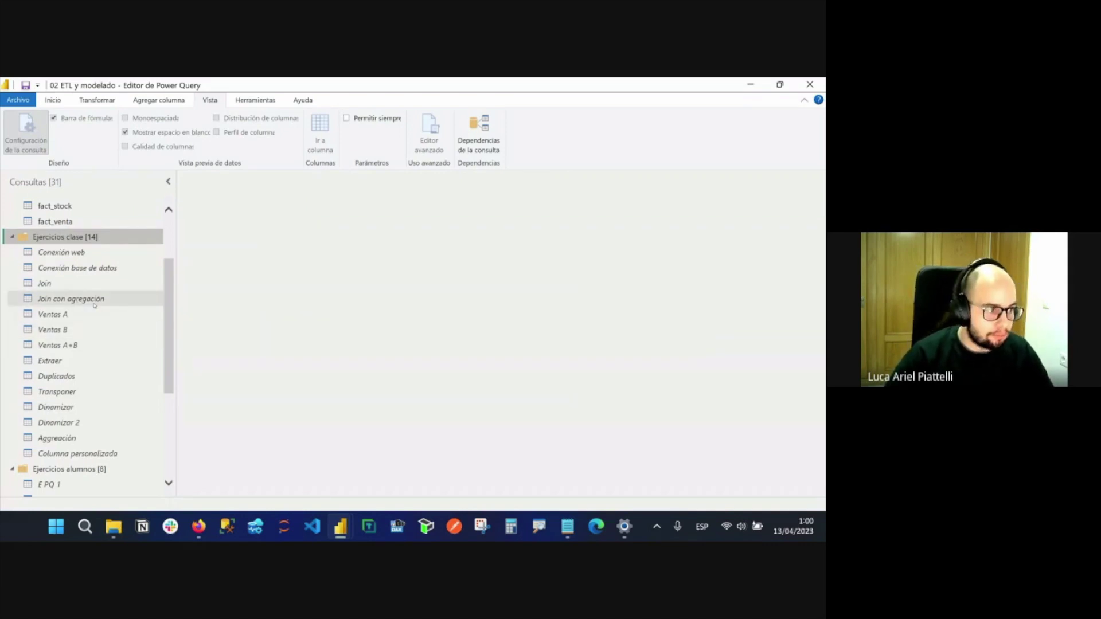
scroll(95, 306, up, 2)
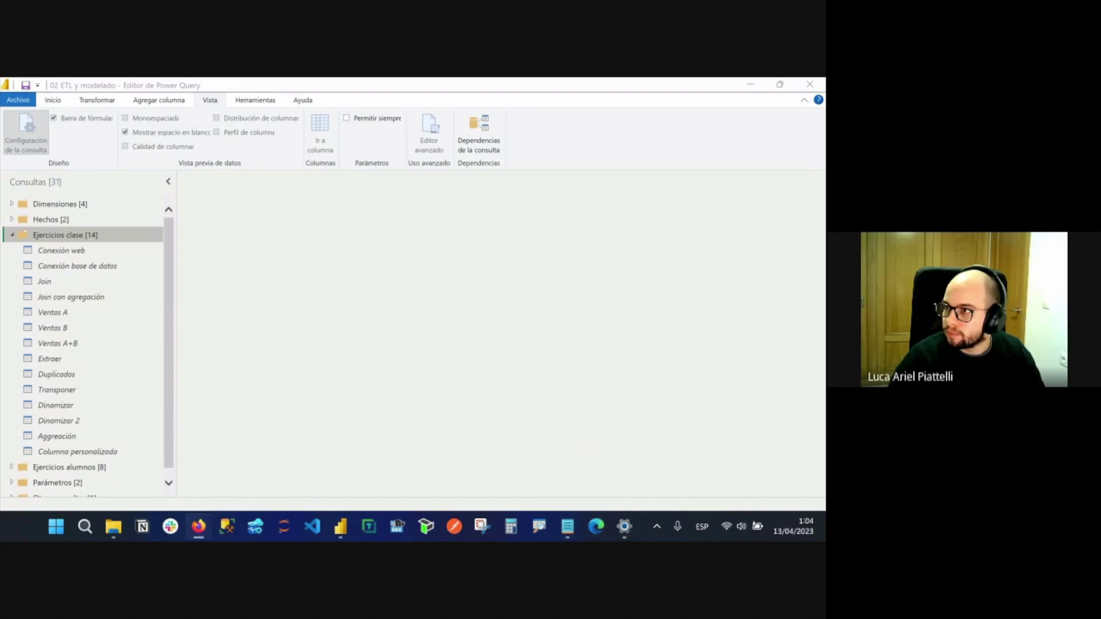
key(alt+Tab)
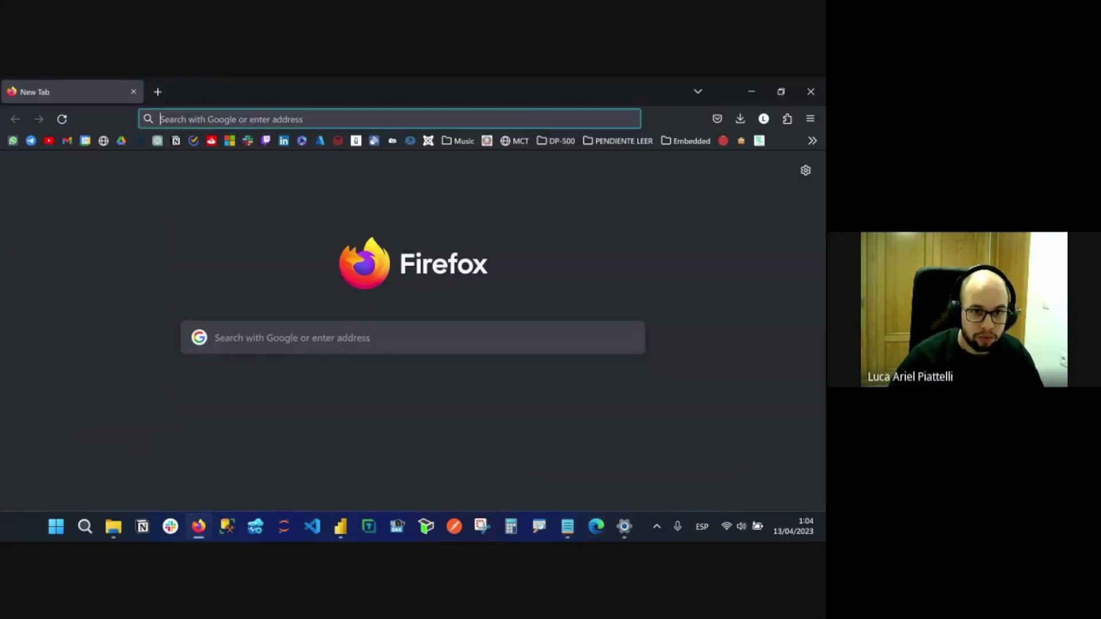
click(544, 120)
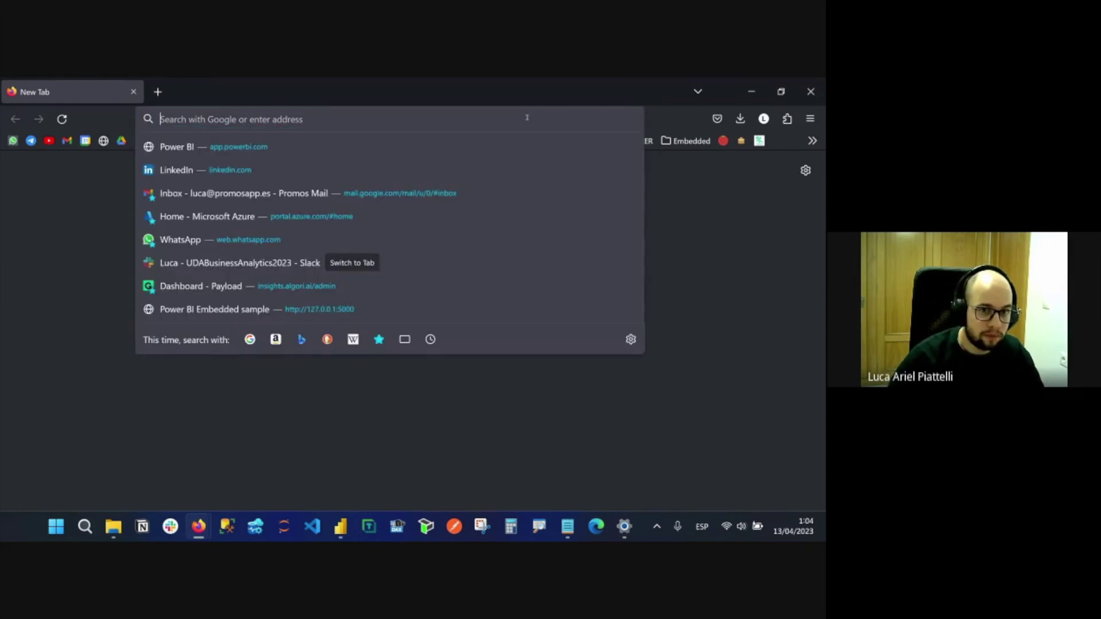
text(https://es.wikipedia.org/wiki/Anexo:Medallero_de_los_Juegos_Ol%C3%ADmpicos_de_Pieonchang_2018)
key(Return)
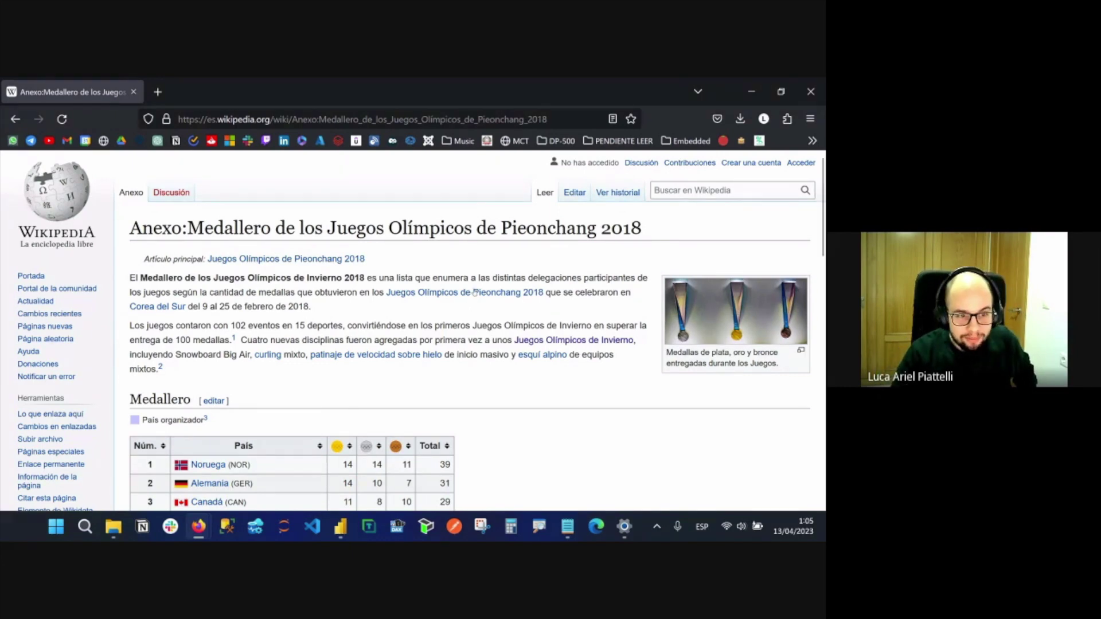
Read the article's introduction on delegations and medals, and examine the Medallero table's country rows and medal columns.
drag(471, 278, 577, 278)
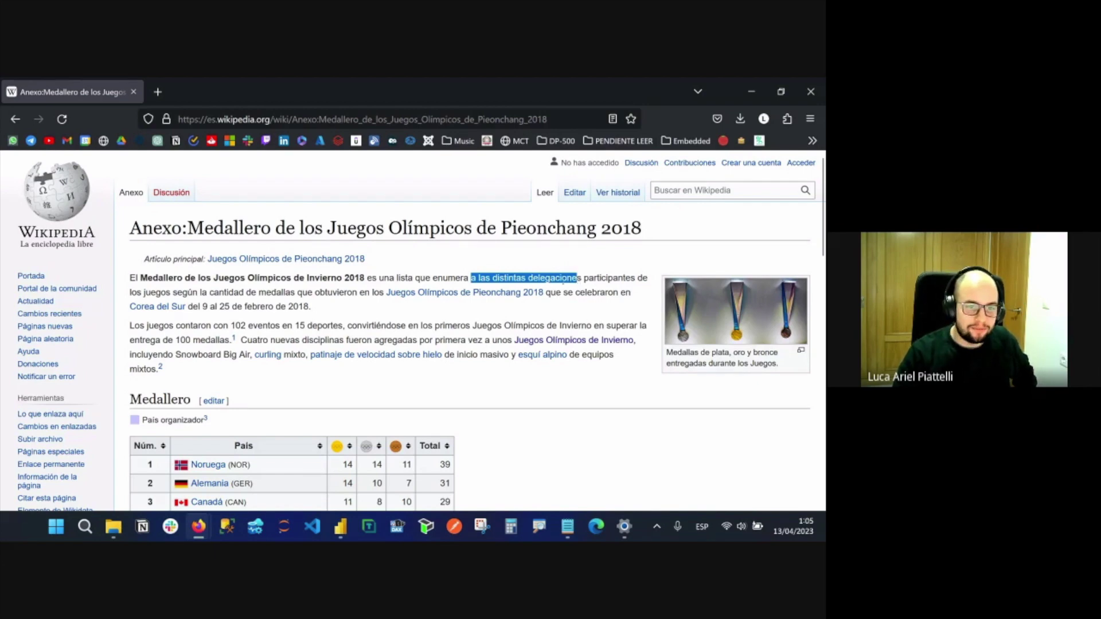
drag(570, 292, 630, 292)
drag(387, 325, 444, 341)
click(479, 339)
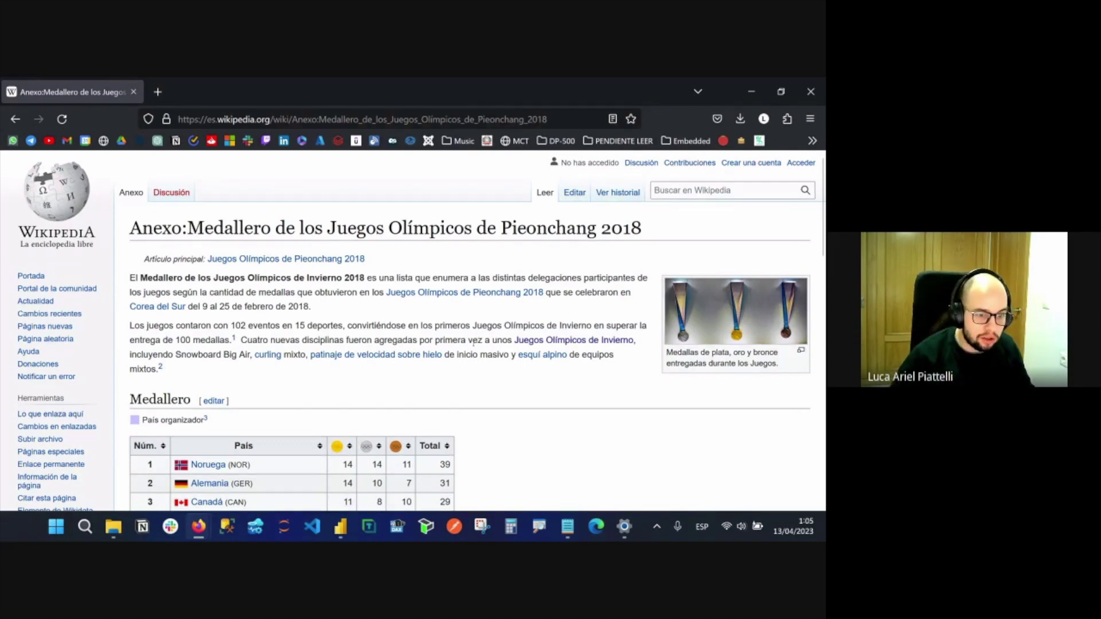
scroll(508, 337, down, 2)
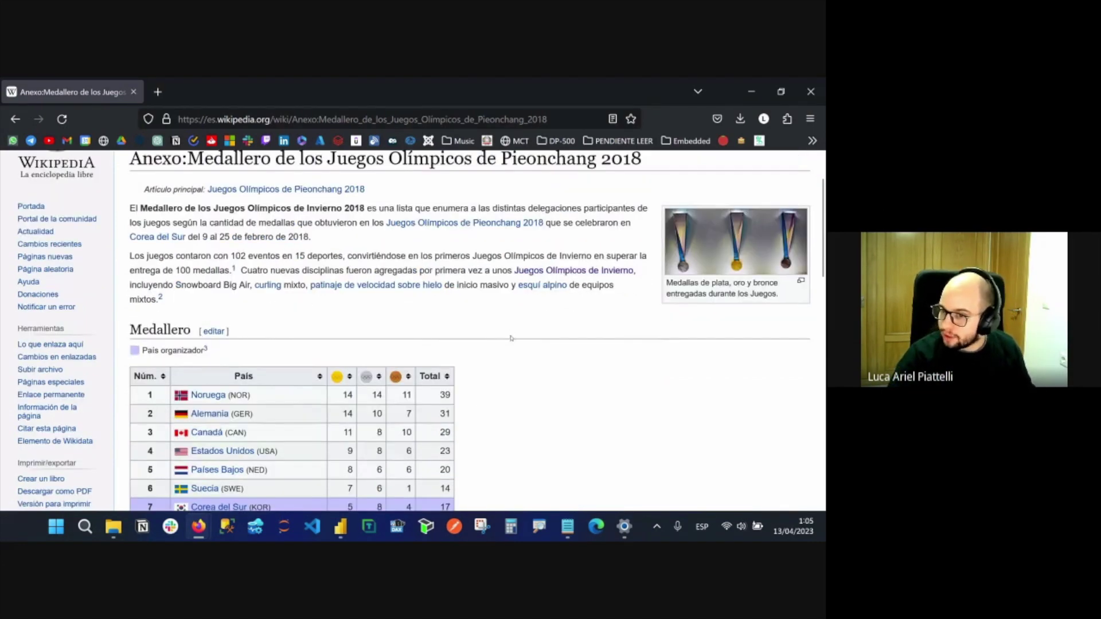
scroll(513, 336, down, 2)
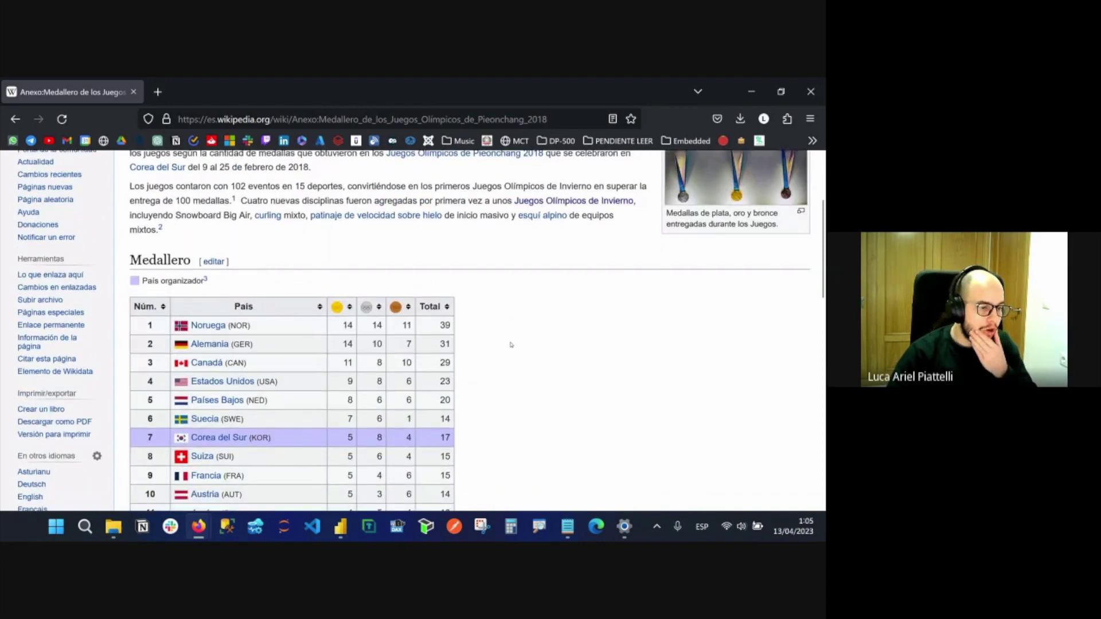
scroll(511, 344, down, 2)
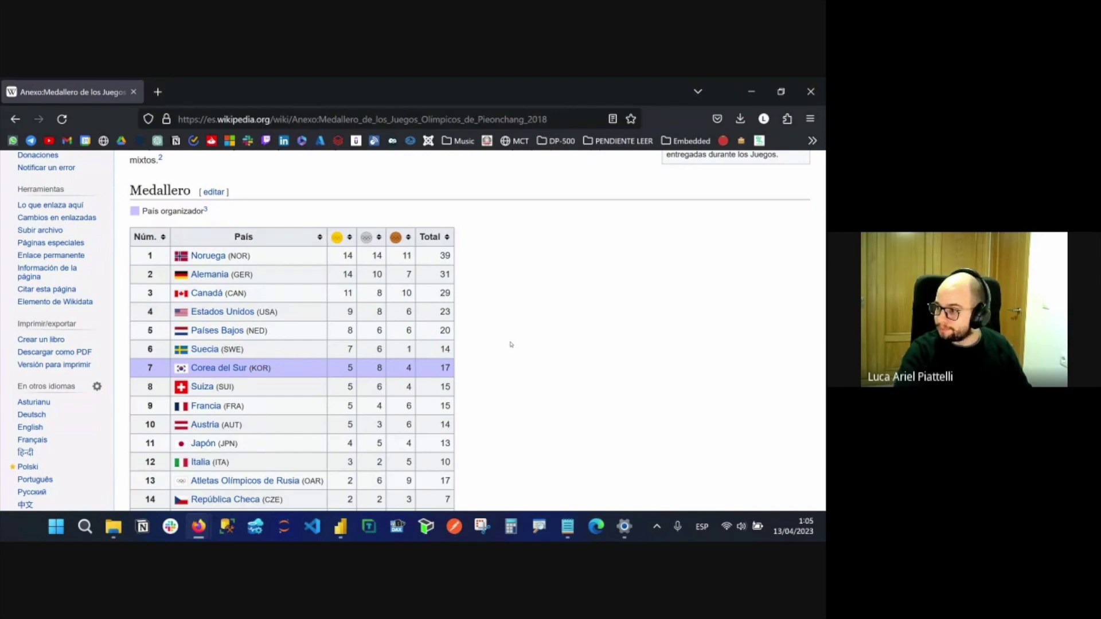
scroll(511, 344, down, 3)
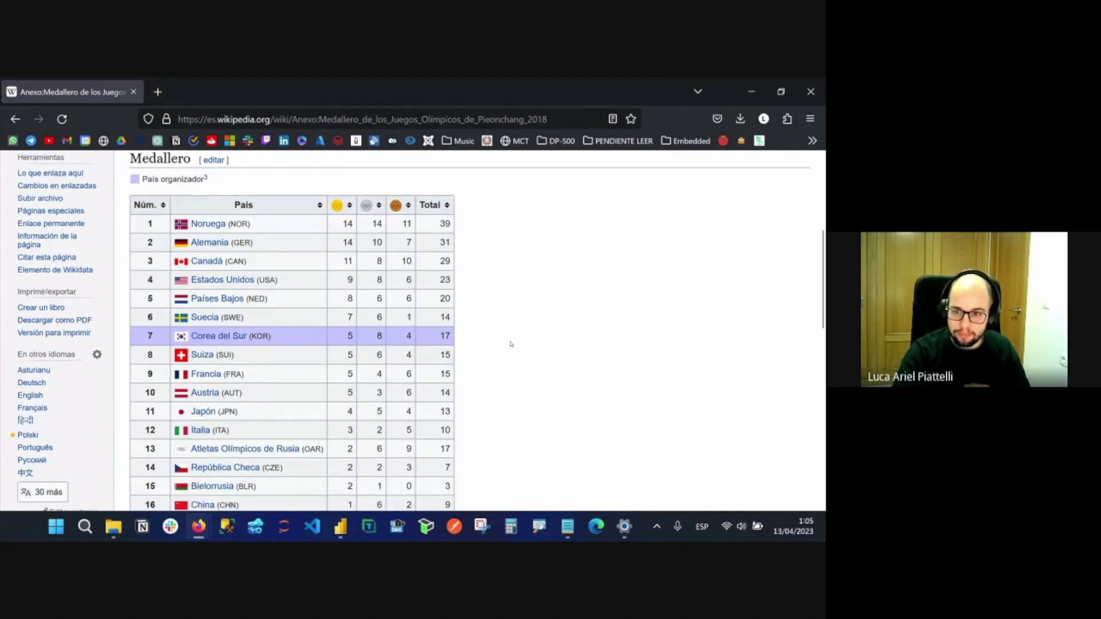
scroll(511, 348, down, 2)
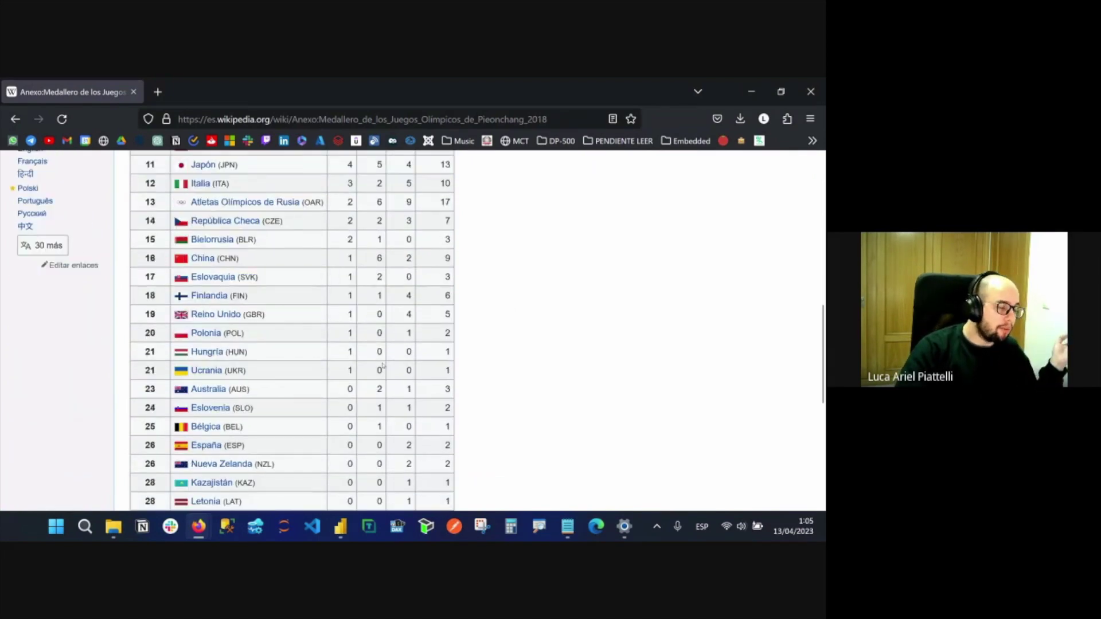
Review the article's title and follow the Medallero table down to its Total row and the references.
key(Home)
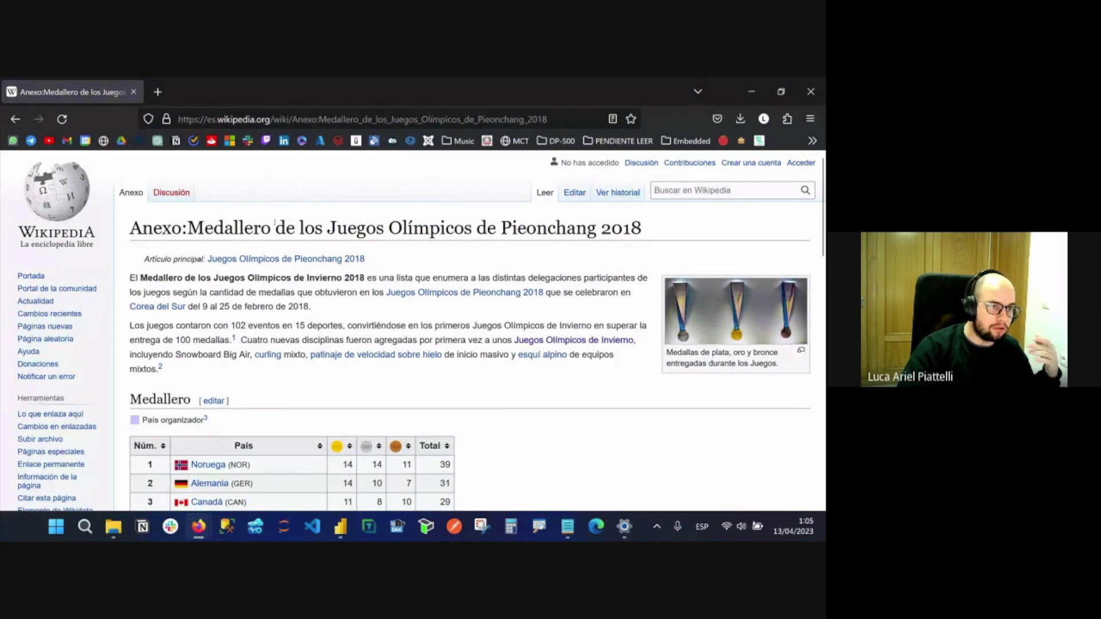
drag(203, 228, 624, 230)
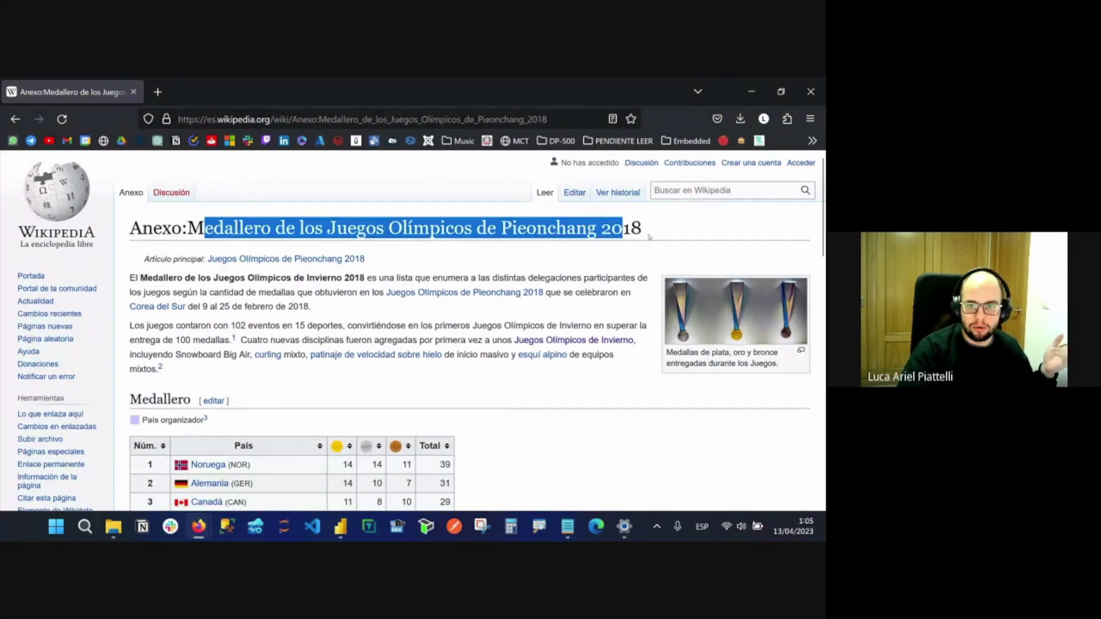
click(494, 343)
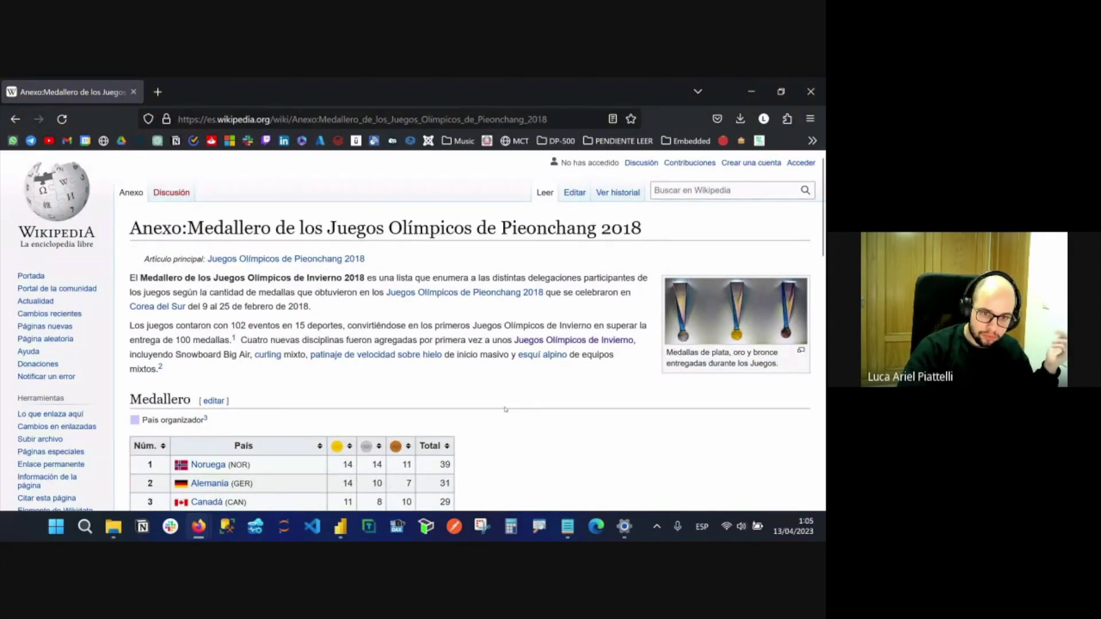
scroll(411, 419, down, 5)
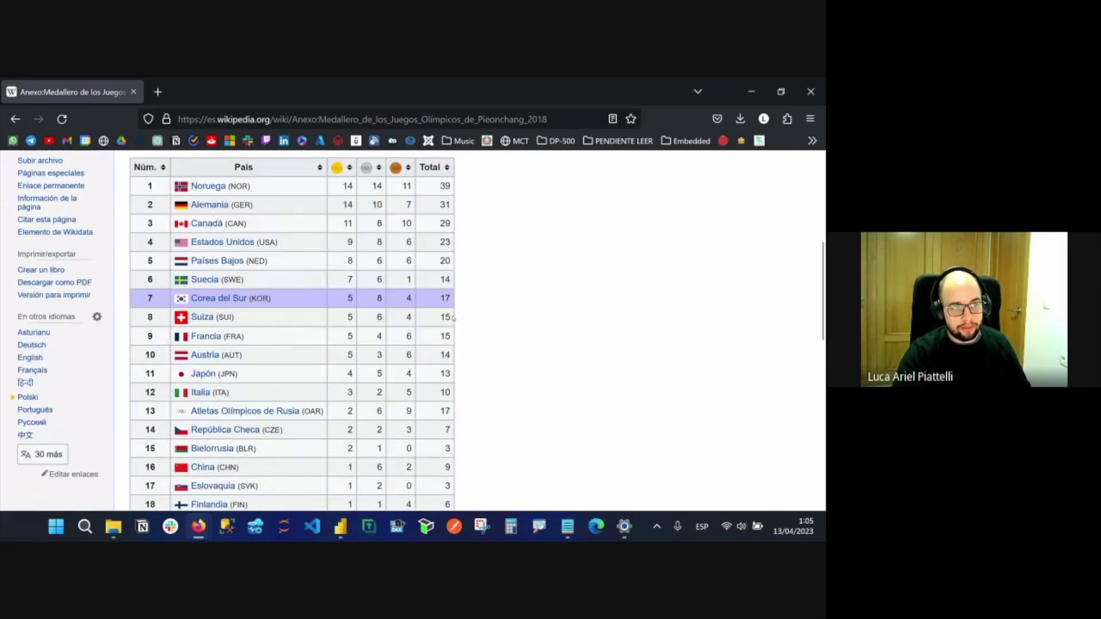
scroll(253, 229, down, 6)
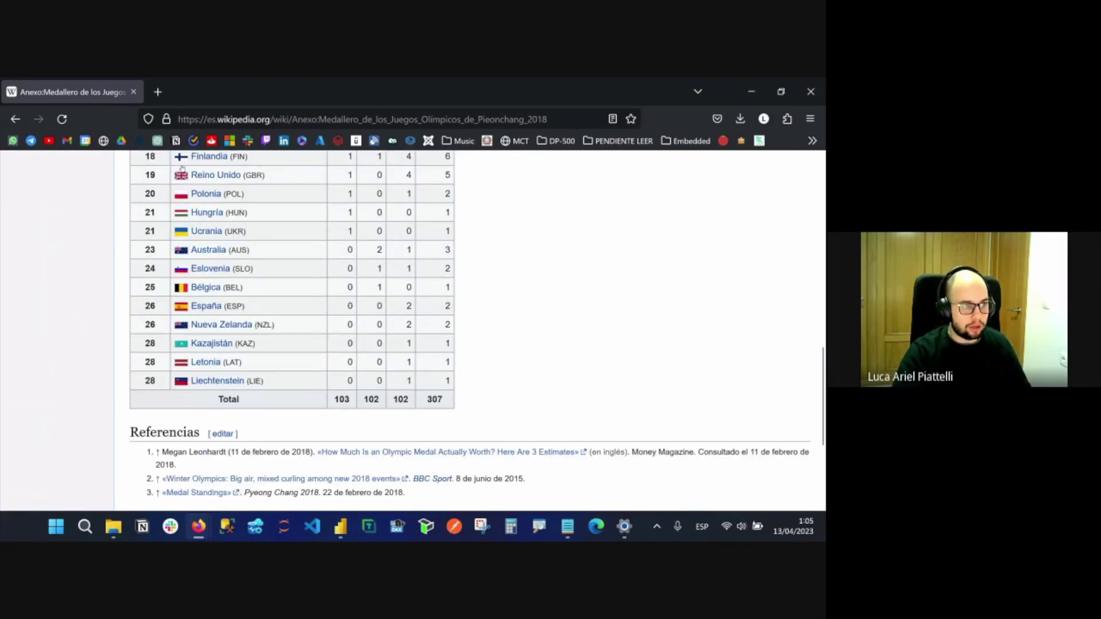
Copy the Wikipedia page's address, switch to Power Query Editor, and inspect the Origen step of the Conexión web query.
click(233, 114)
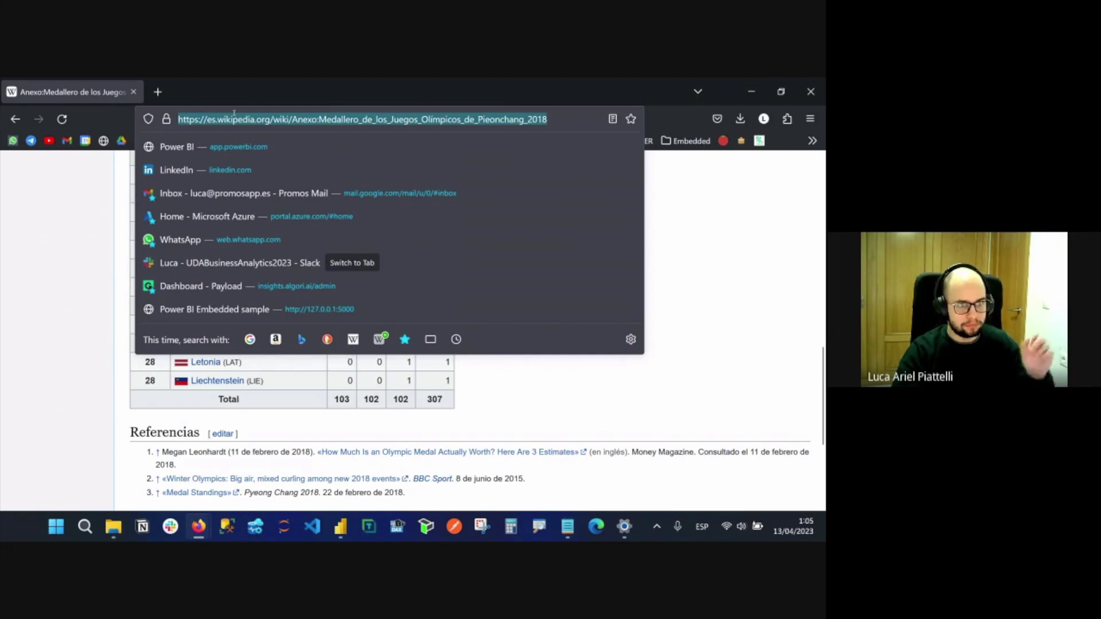
key(alt+Tab)
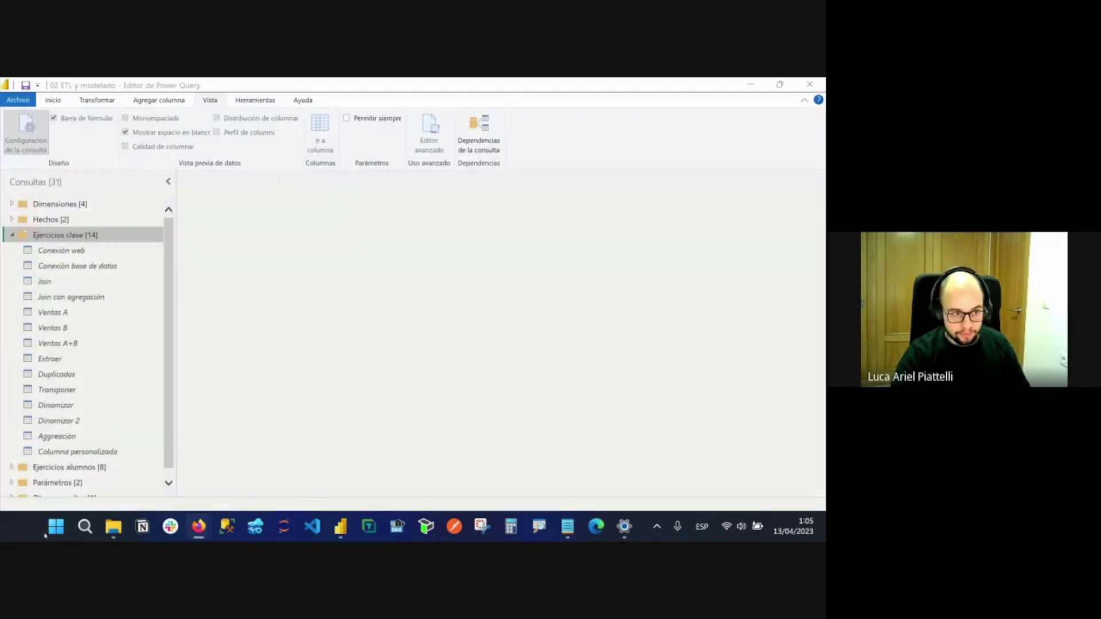
click(64, 251)
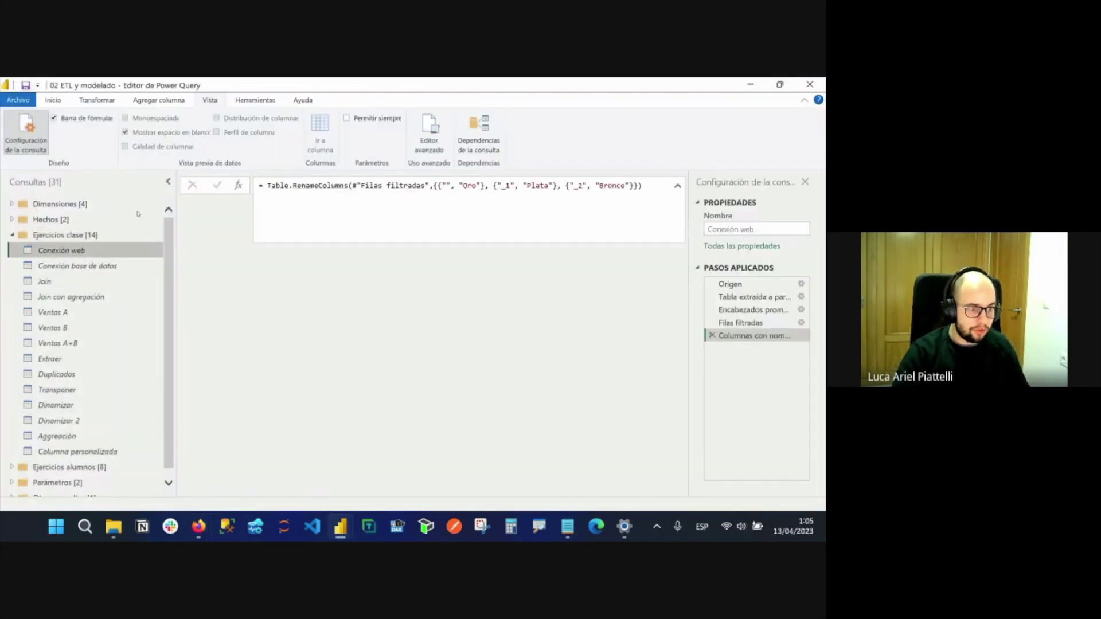
click(770, 285)
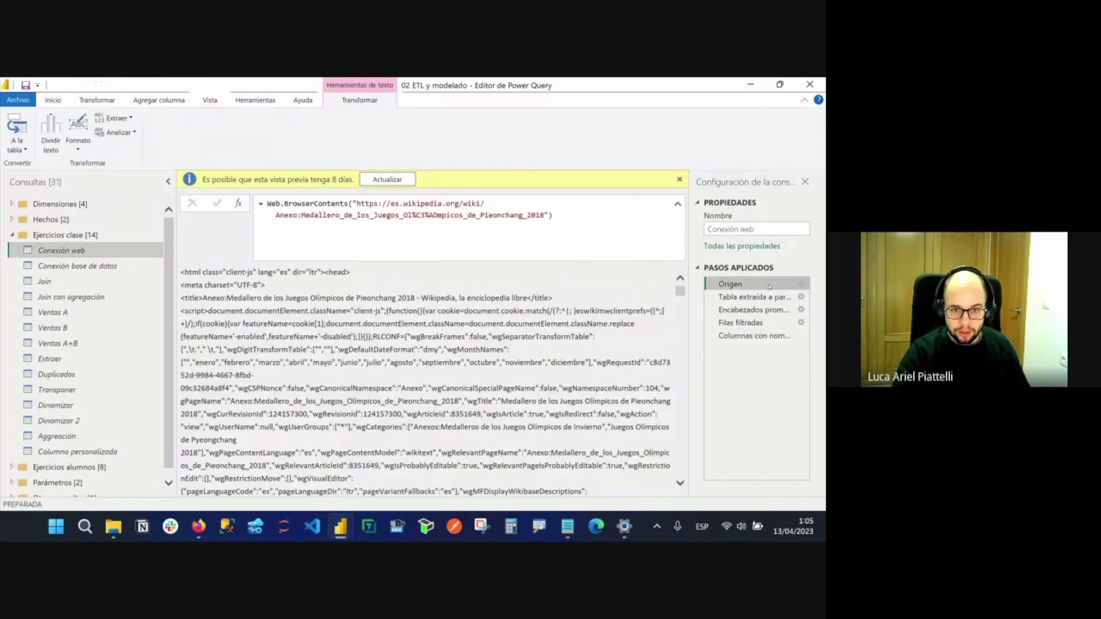
click(53, 100)
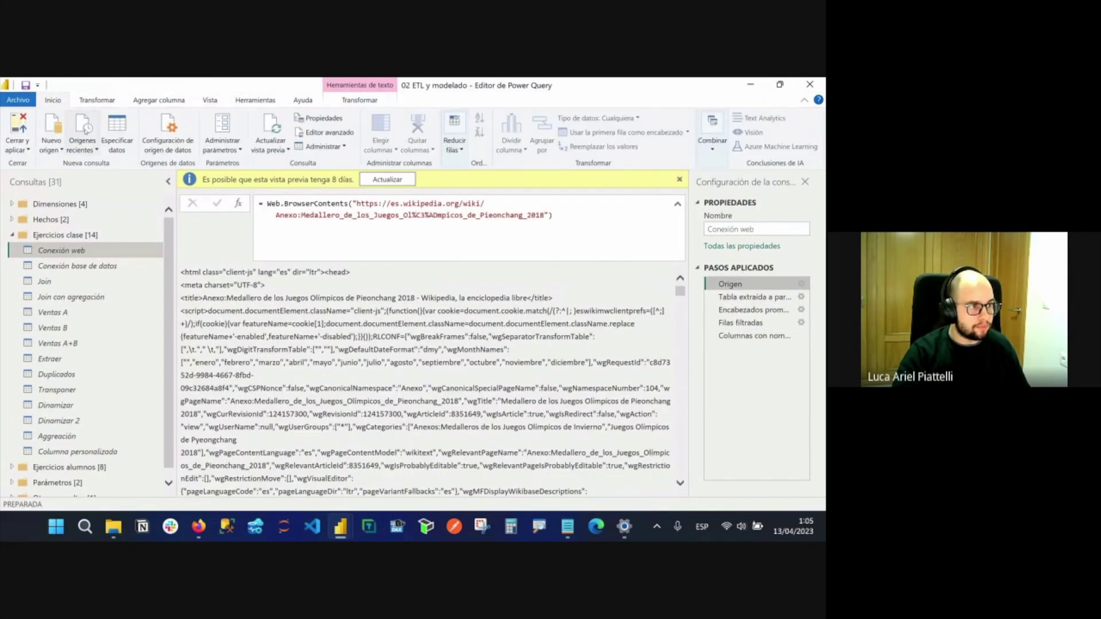
click(55, 149)
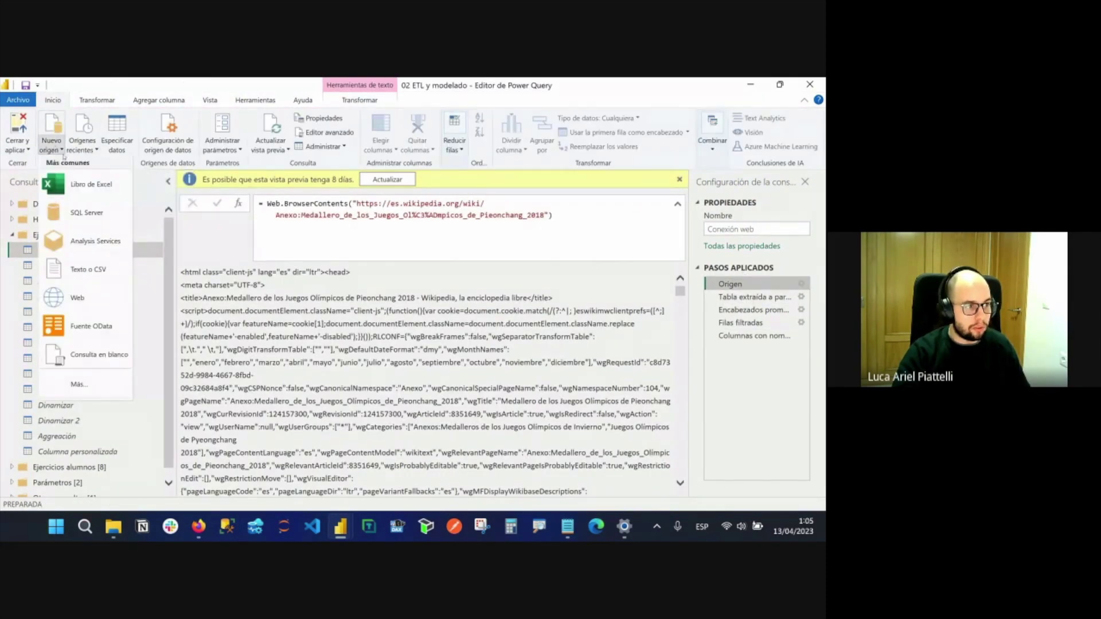
click(74, 298)
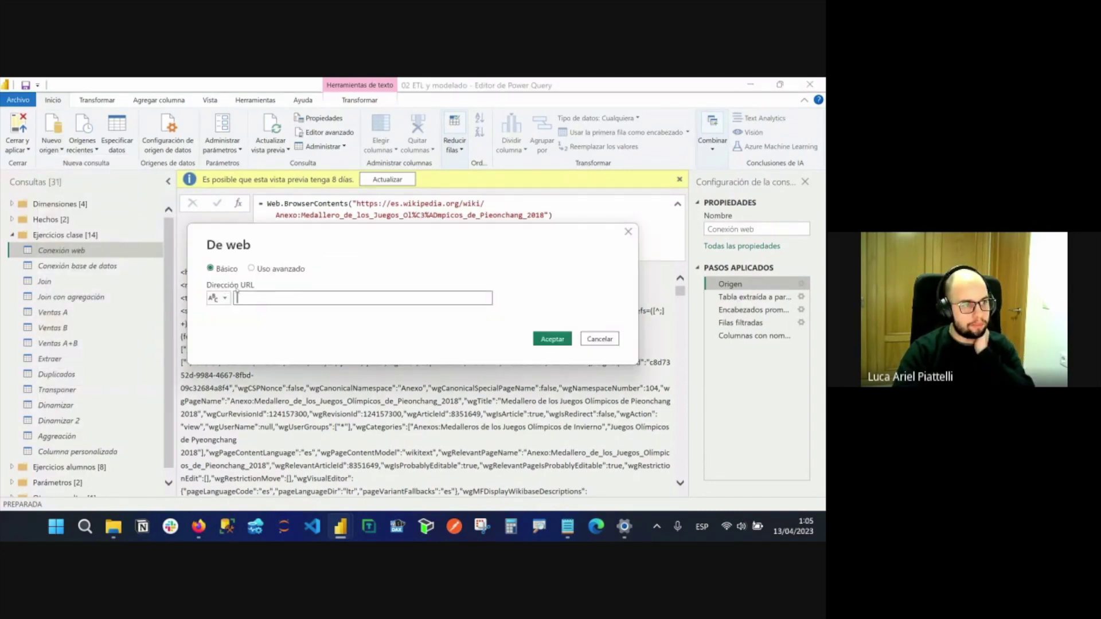
text(https://es.wikipedia.org/wiki/Anexo:Medallero_de_los_Juegos_Ol%C3%ADmpicos_de_Pieonchang_2018)
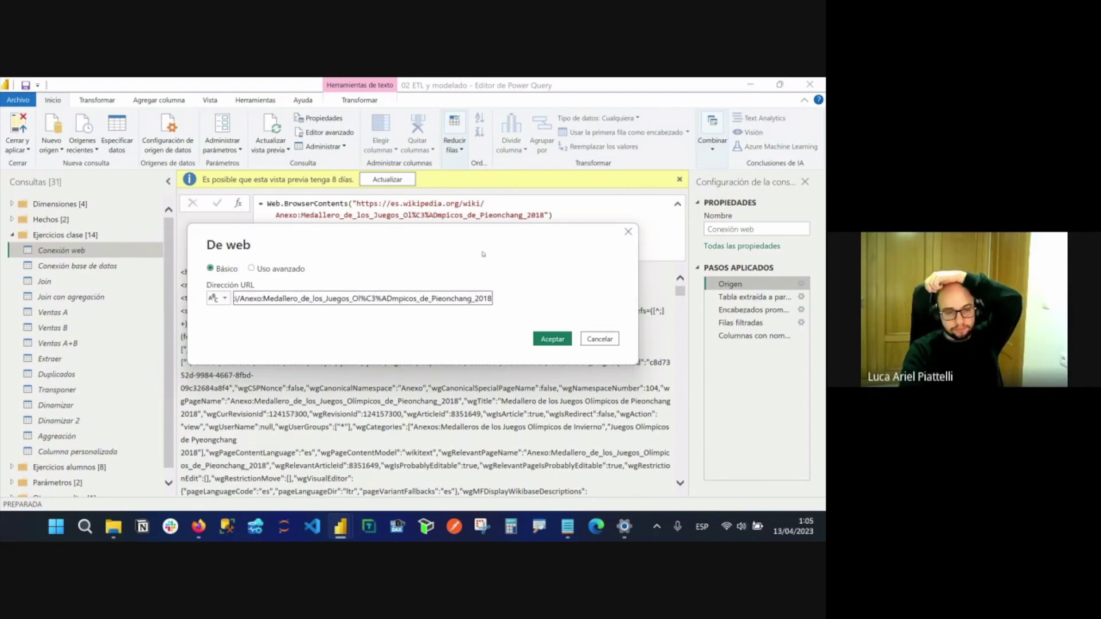
click(559, 335)
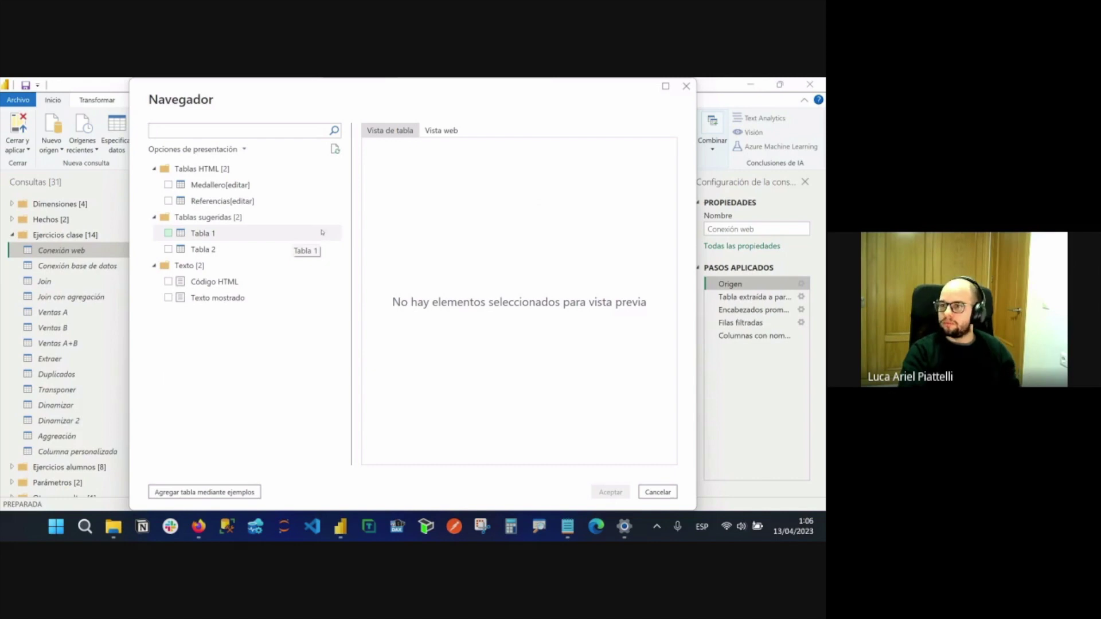
Preview the detected HTML tables Medallero and Referencias, plus the suggested tables Tabla 1 and Tabla 2.
click(227, 185)
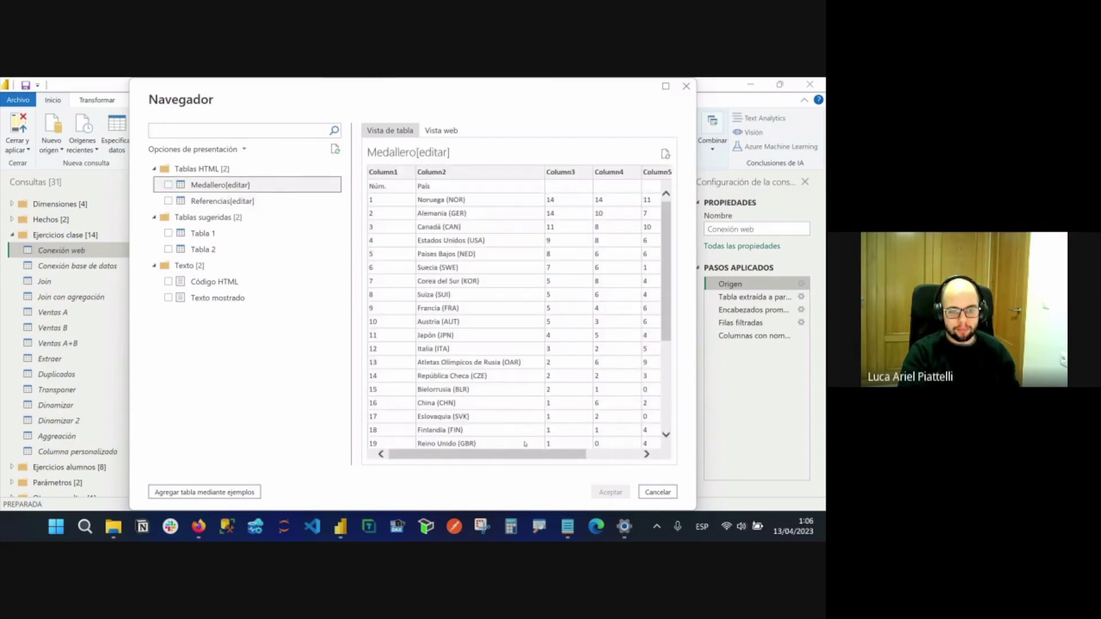
drag(510, 451, 535, 451)
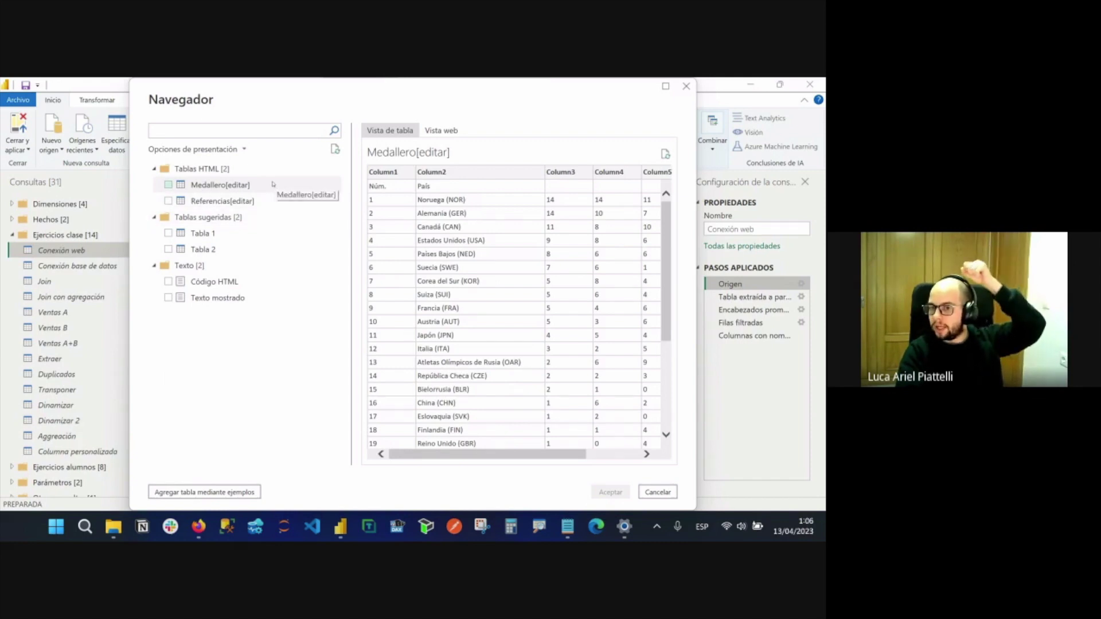
click(244, 206)
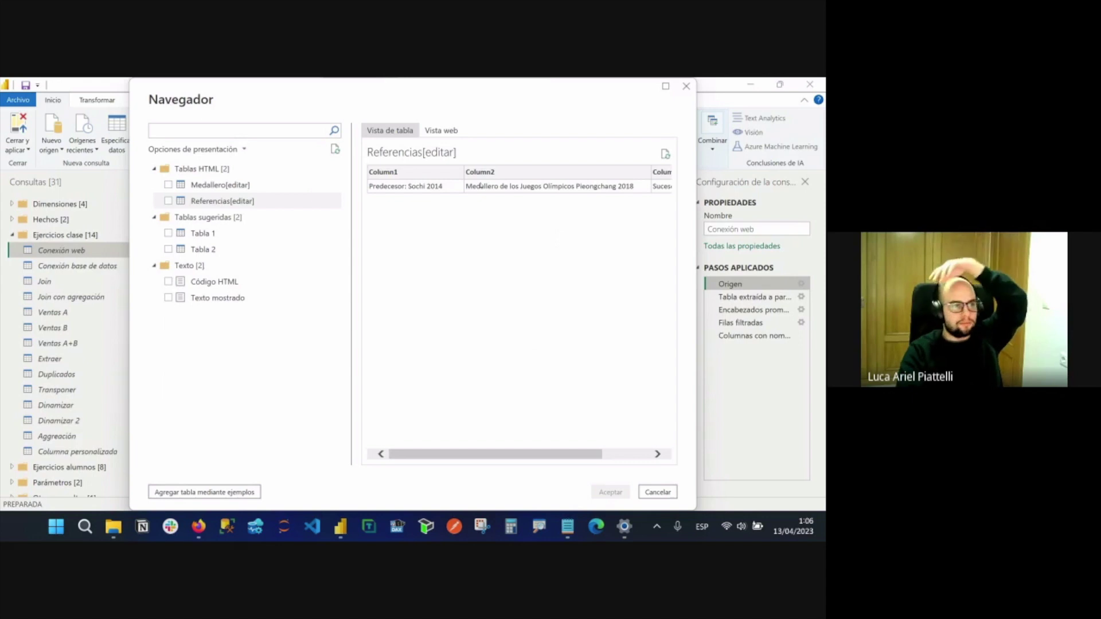
click(237, 236)
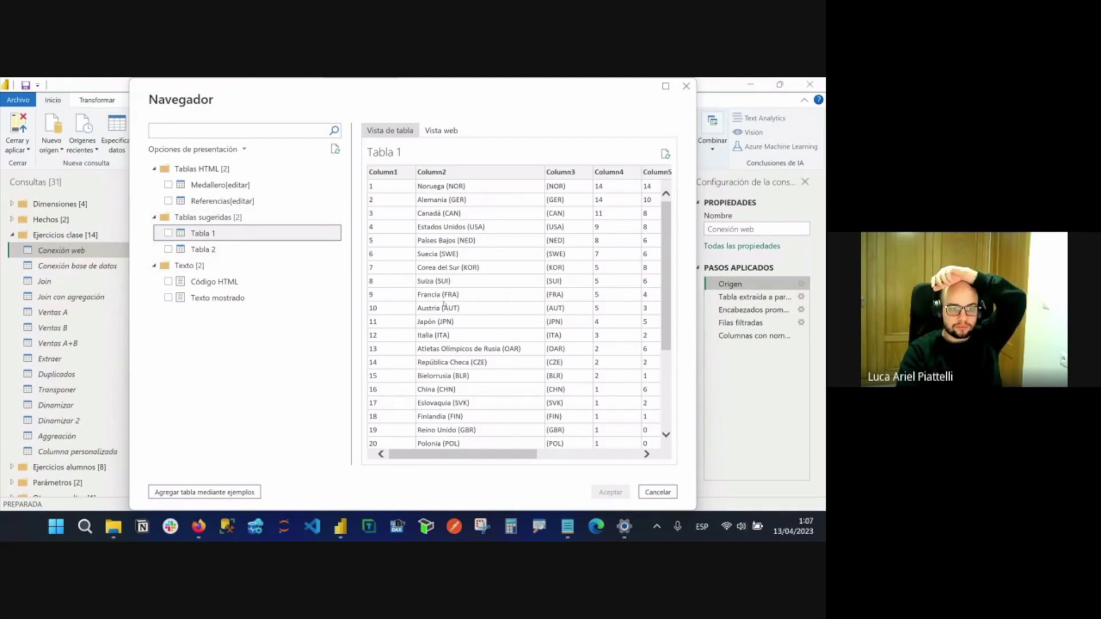
scroll(443, 305, right, 5)
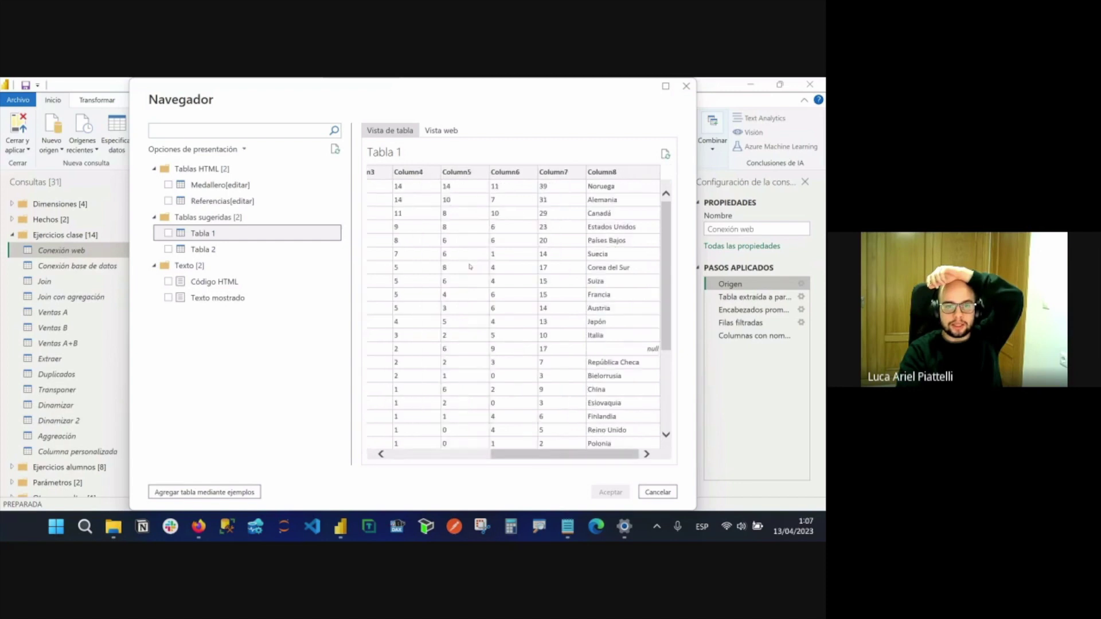
click(202, 249)
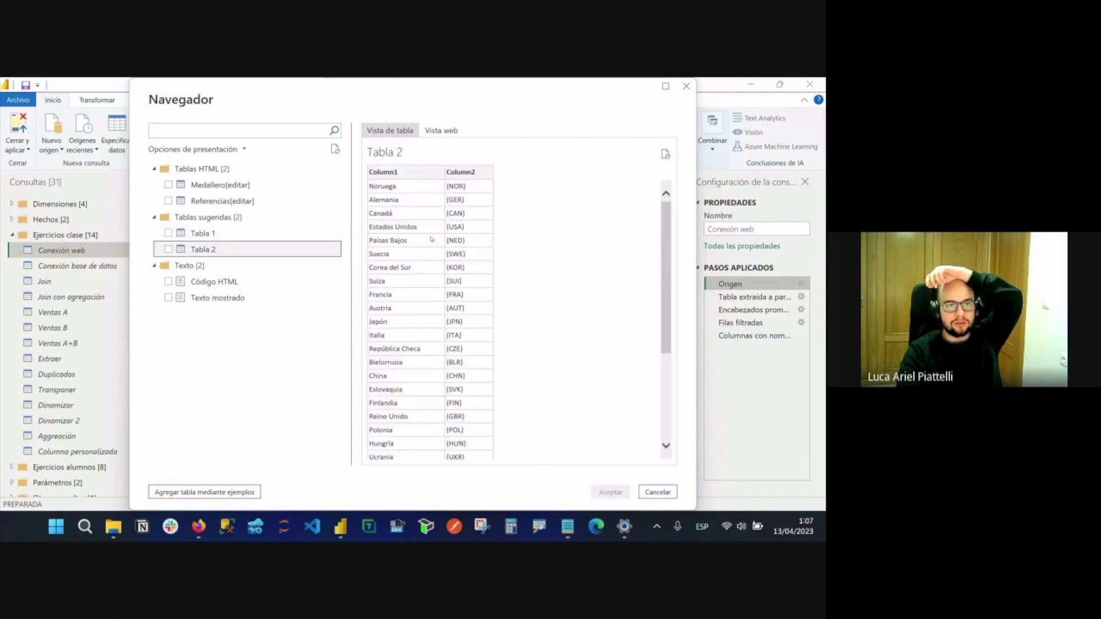
Preview the page's Código HTML and Texto mostrado entries, reading down through the displayed text.
click(298, 282)
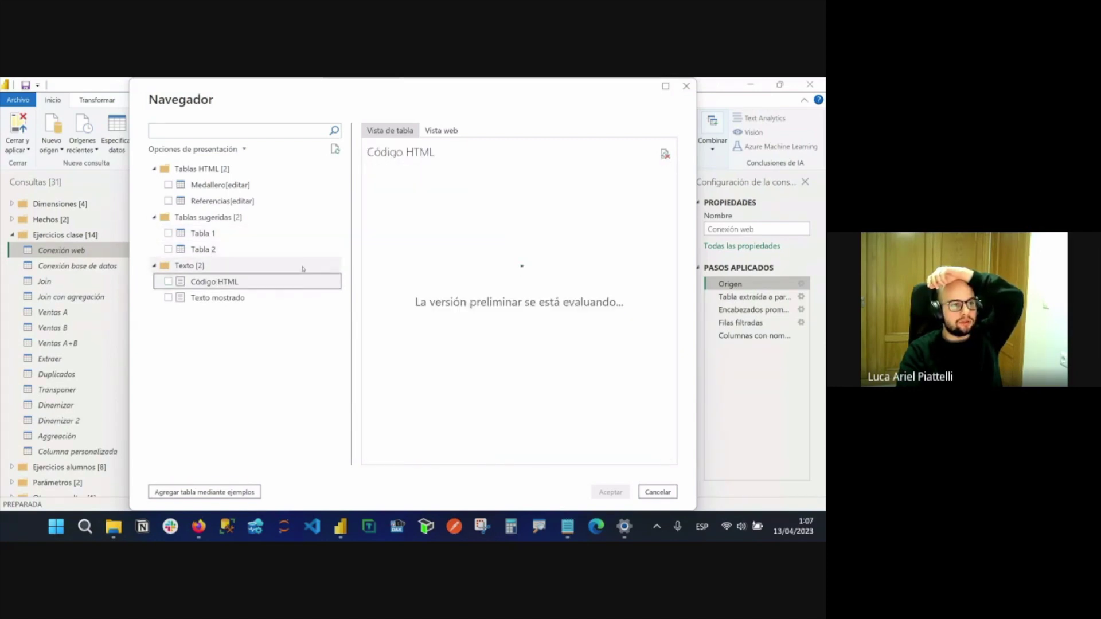
scroll(458, 232, down, 5)
drag(457, 232, 572, 453)
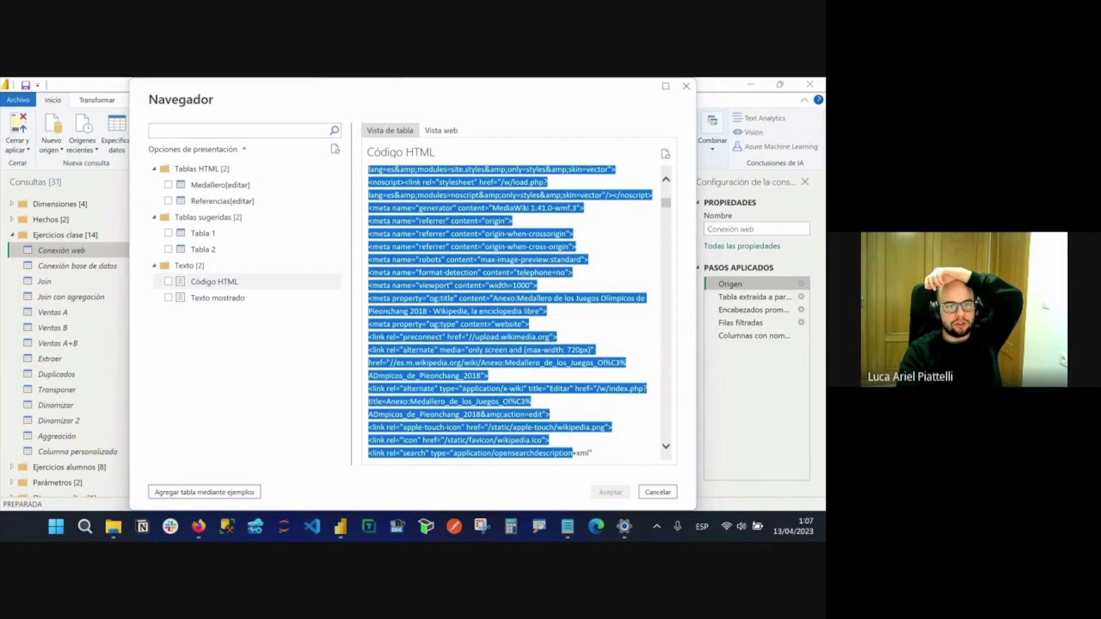
click(335, 298)
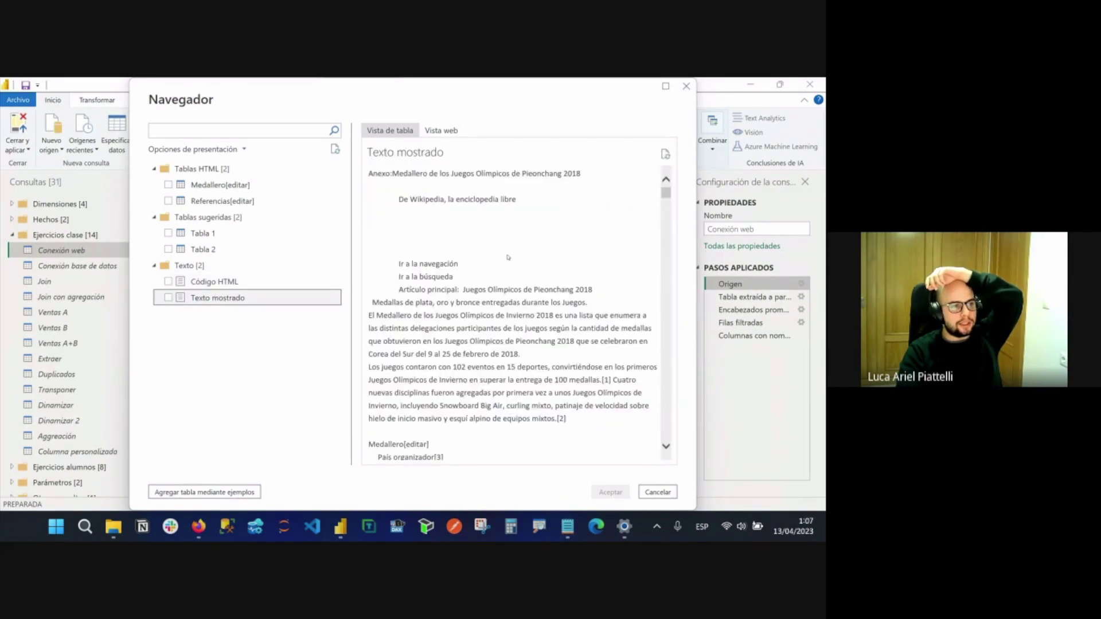
drag(445, 199, 549, 370)
click(514, 380)
scroll(515, 396, down, 3)
scroll(514, 399, down, 10)
scroll(517, 390, down, 15)
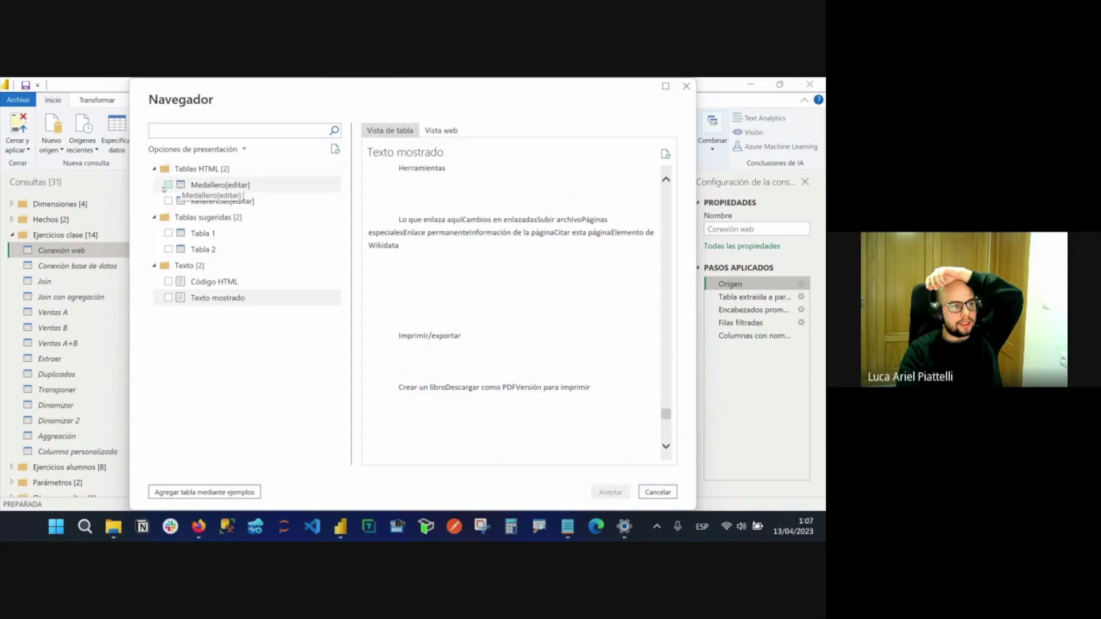
Mark the Medallero table, dismiss the Navigator without importing, and show the Conexión web query's table-extraction step.
click(204, 185)
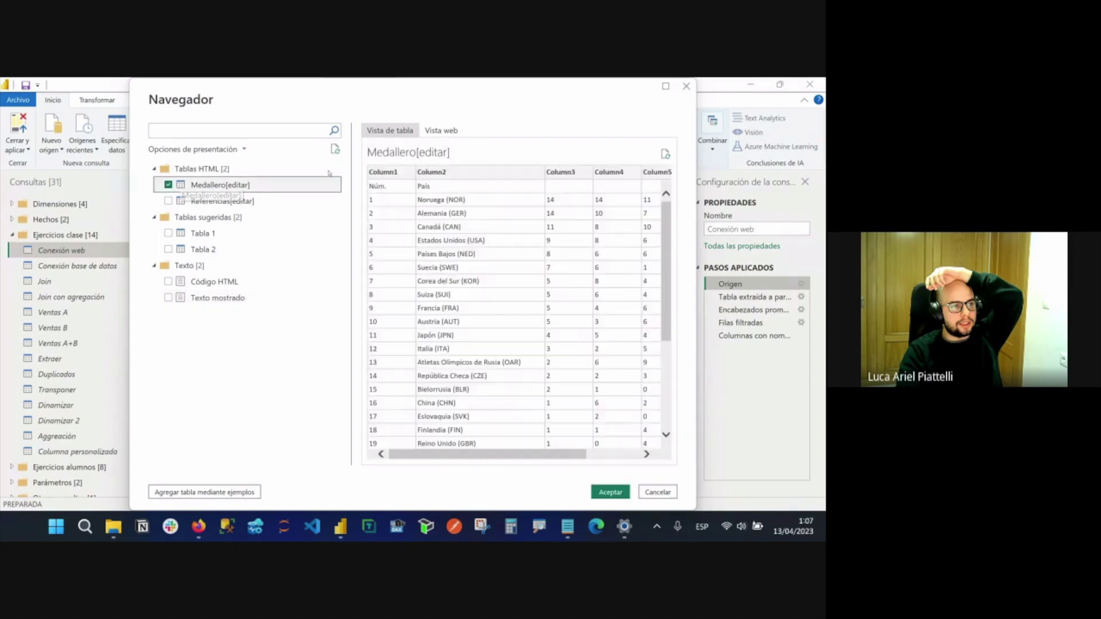
click(686, 87)
click(776, 298)
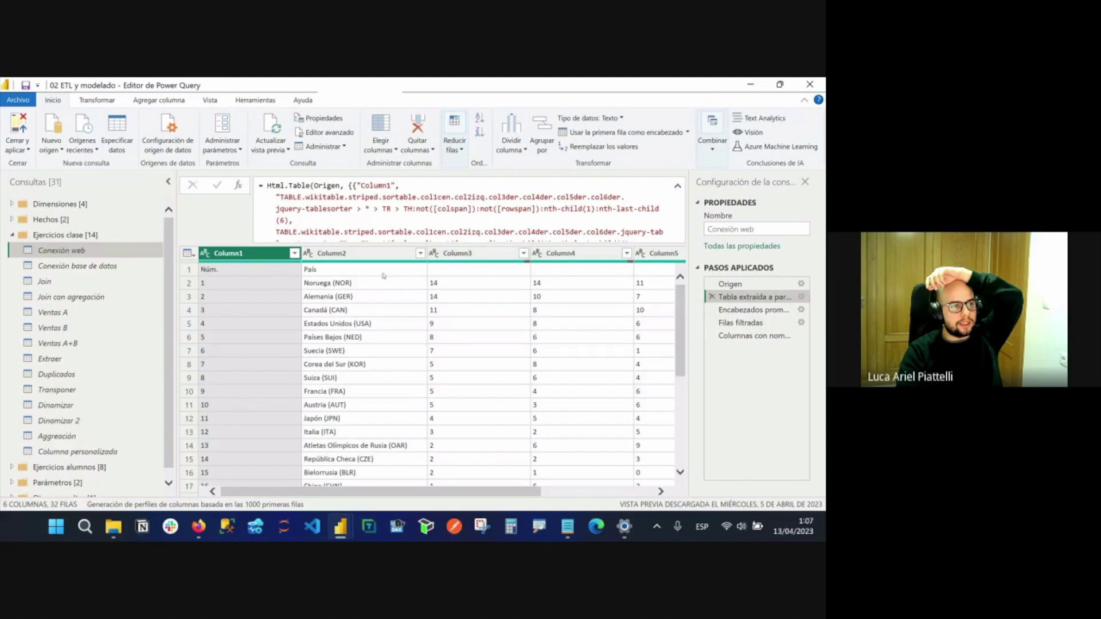
Inspect the promoted-headers step, checking the unnamed, _1 and _2 medal columns and the Total row at the table's end.
click(752, 309)
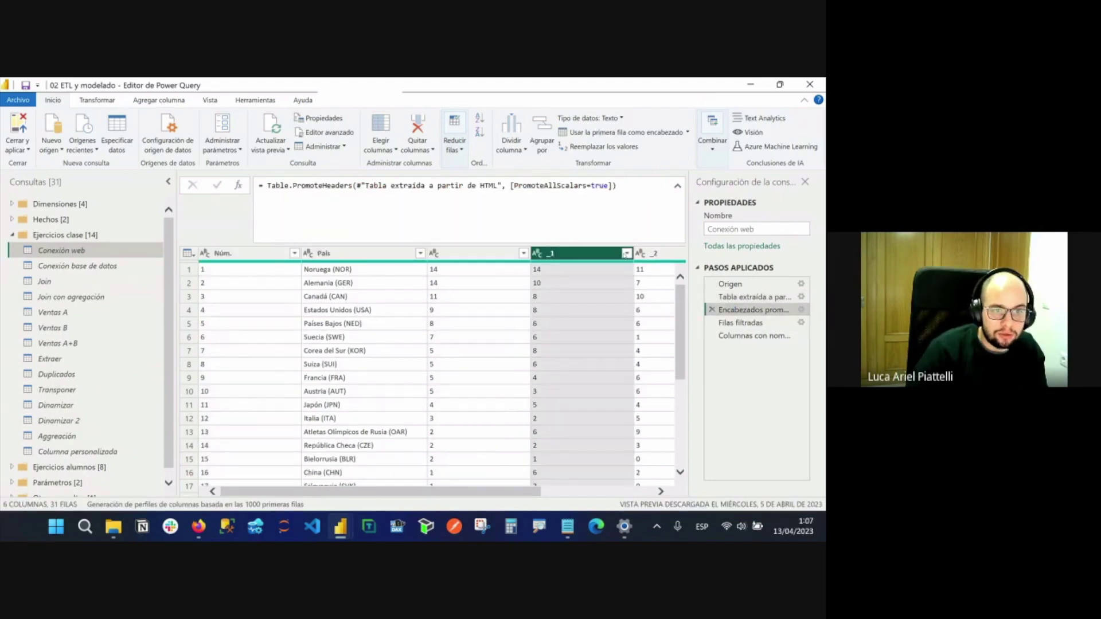
click(653, 253)
scroll(613, 313, right, 3)
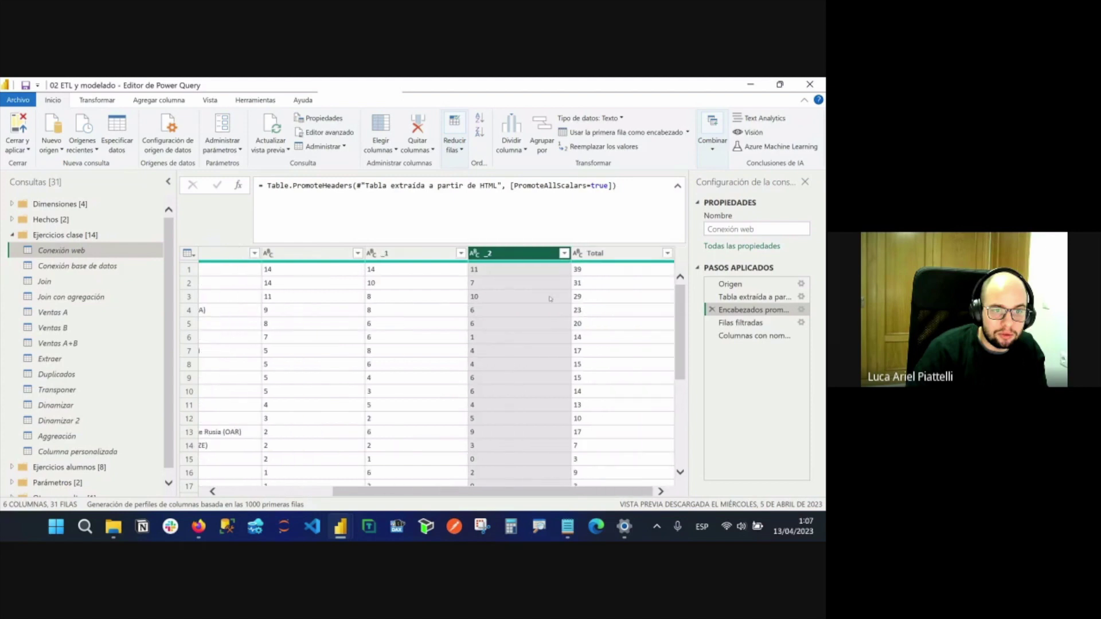
click(312, 253)
click(416, 253)
click(547, 260)
scroll(631, 378, down, 5)
scroll(622, 418, up, 5)
scroll(620, 437, down, 5)
click(315, 491)
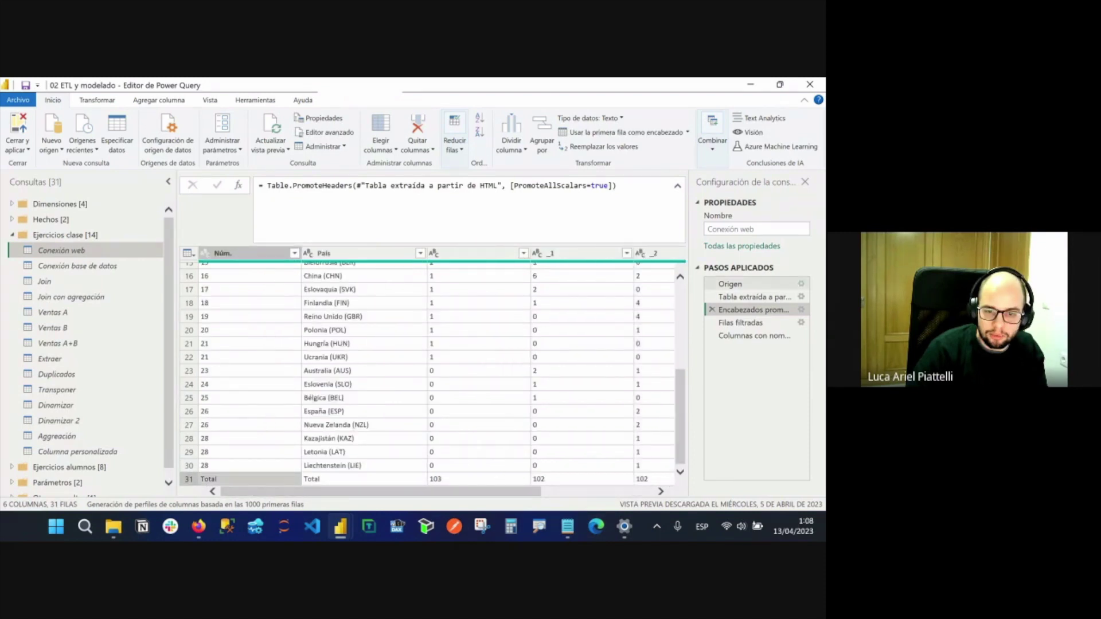
Review the Filas filtradas step and check how the Núm. column's filter treats the Total value.
click(783, 325)
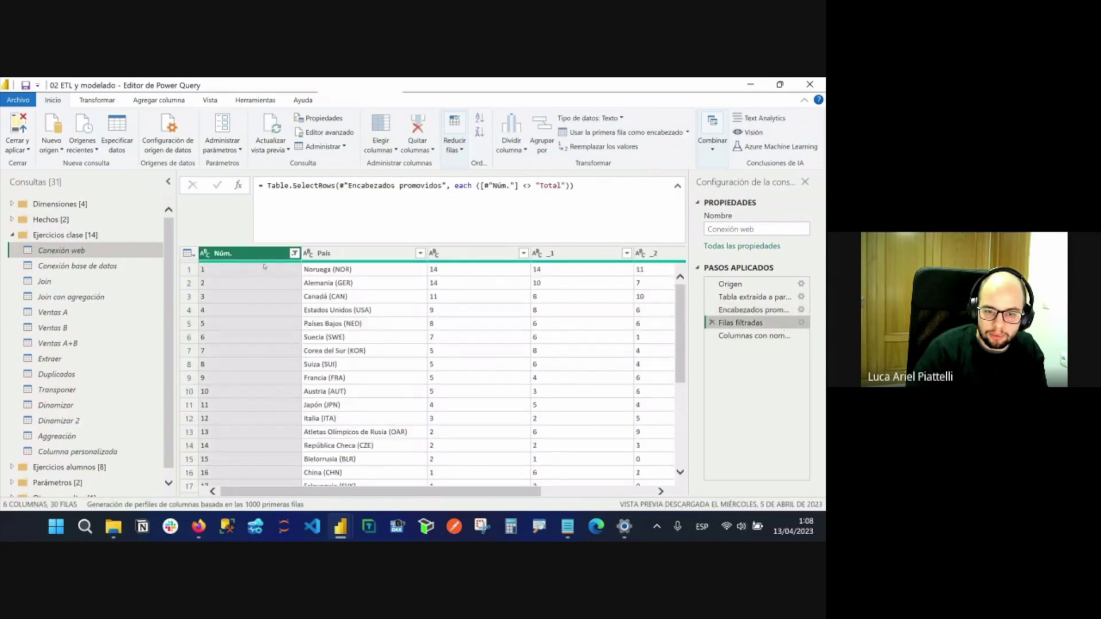
click(294, 252)
scroll(129, 401, down, 4)
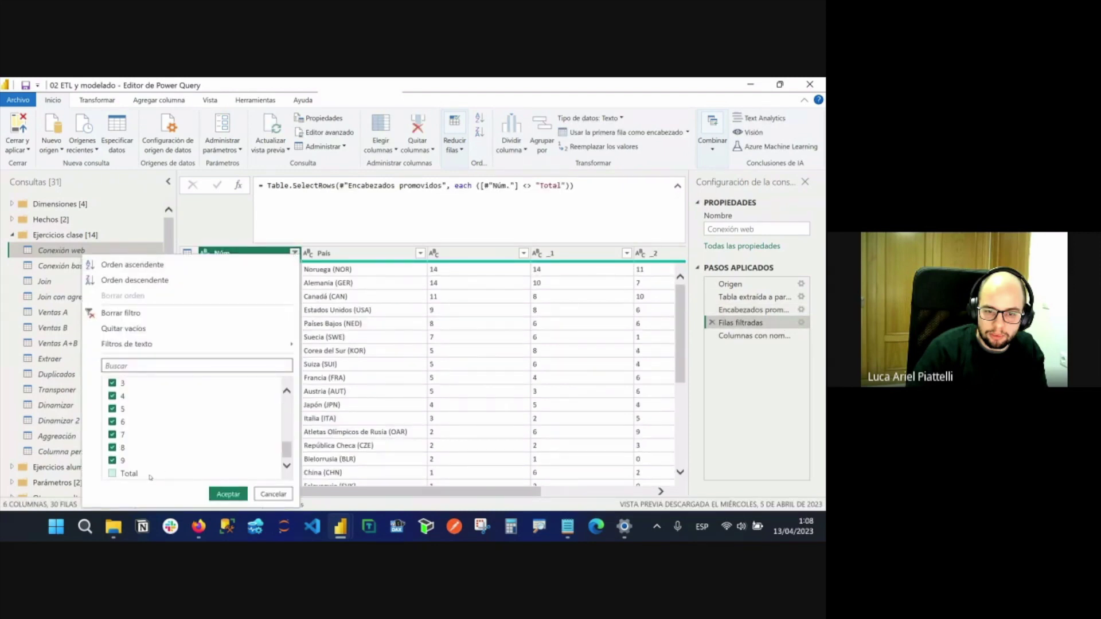
click(227, 494)
Review the renamed-columns step, checking the Oro, Plata and Bronce columns across the medal table.
click(760, 337)
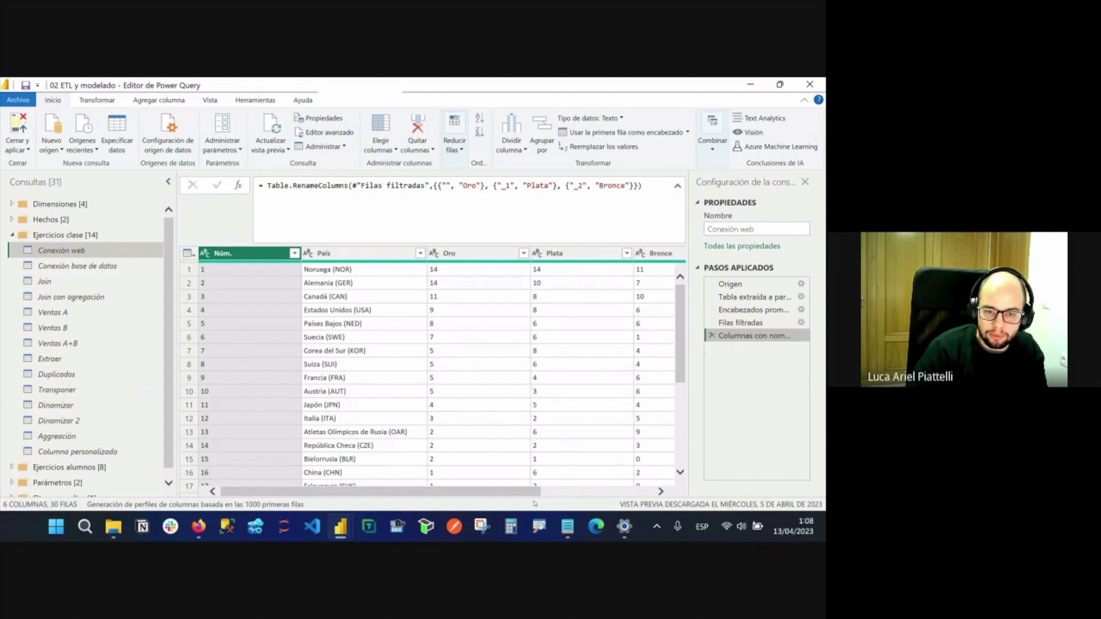
drag(534, 491, 646, 491)
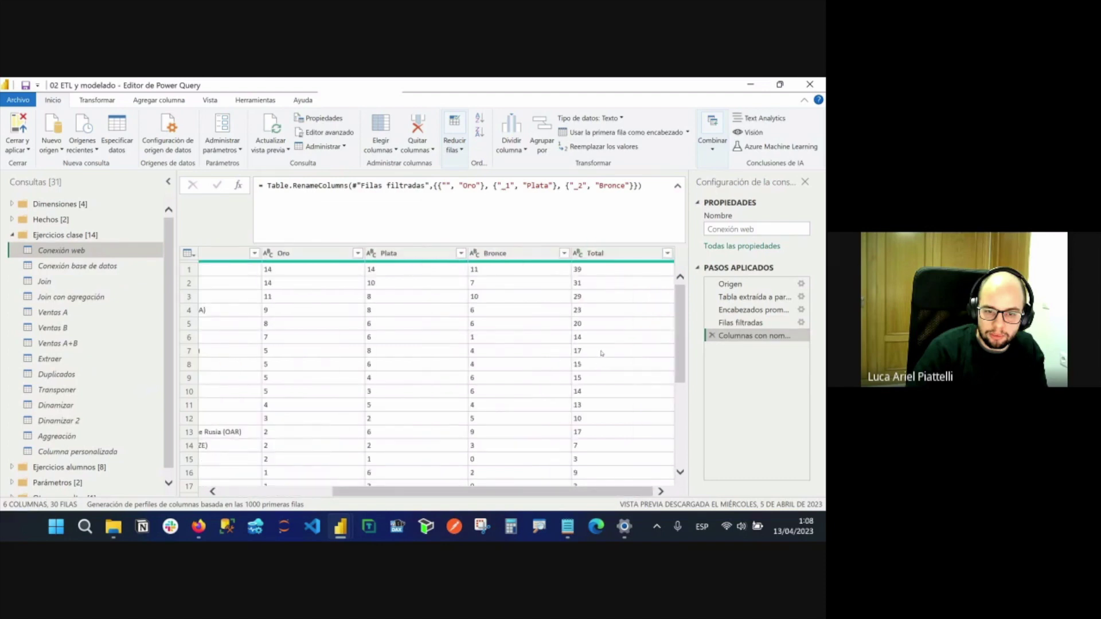
click(318, 270)
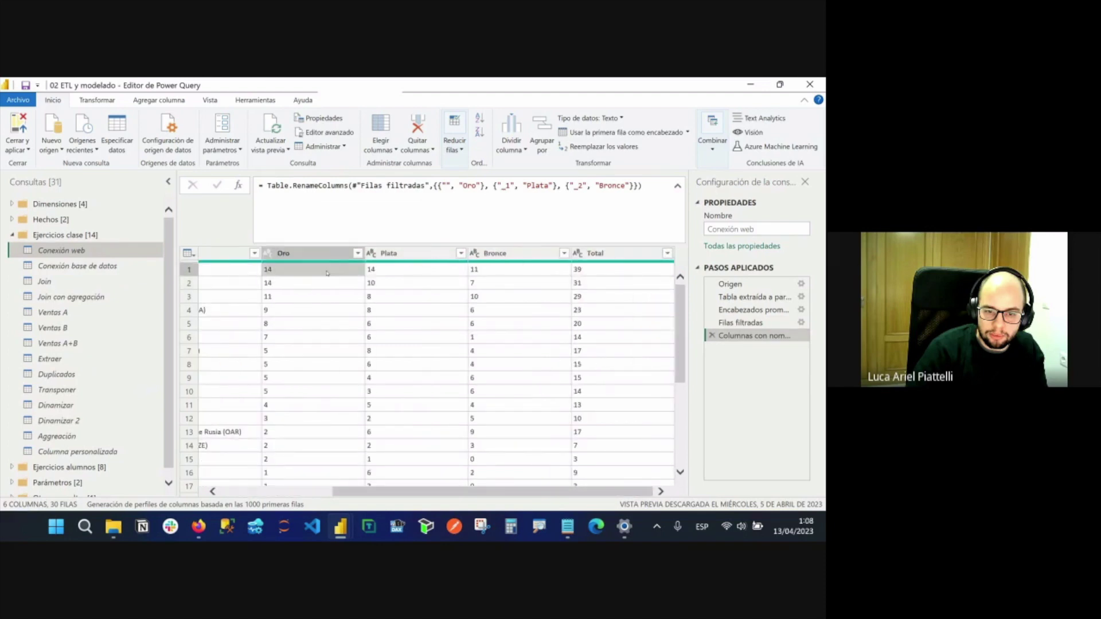
click(542, 271)
drag(586, 414, 474, 414)
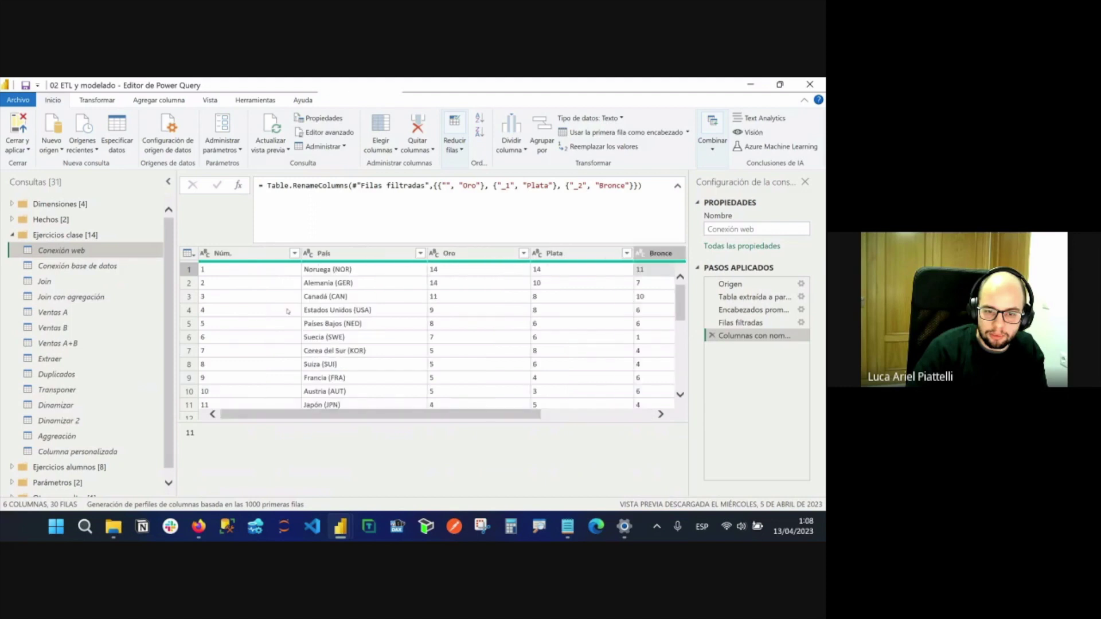
click(241, 253)
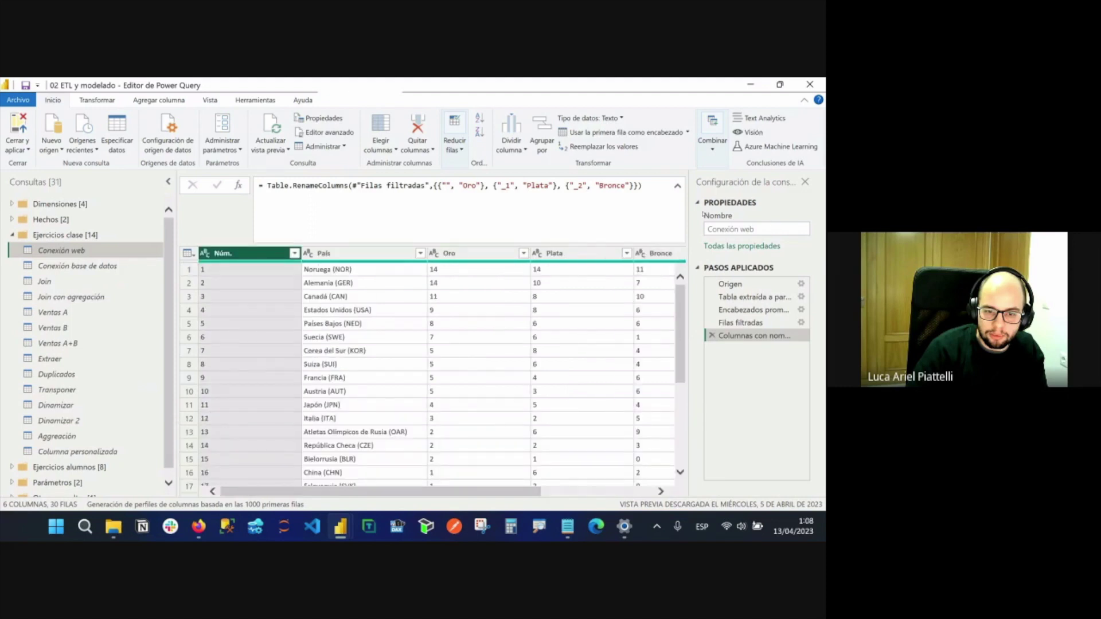
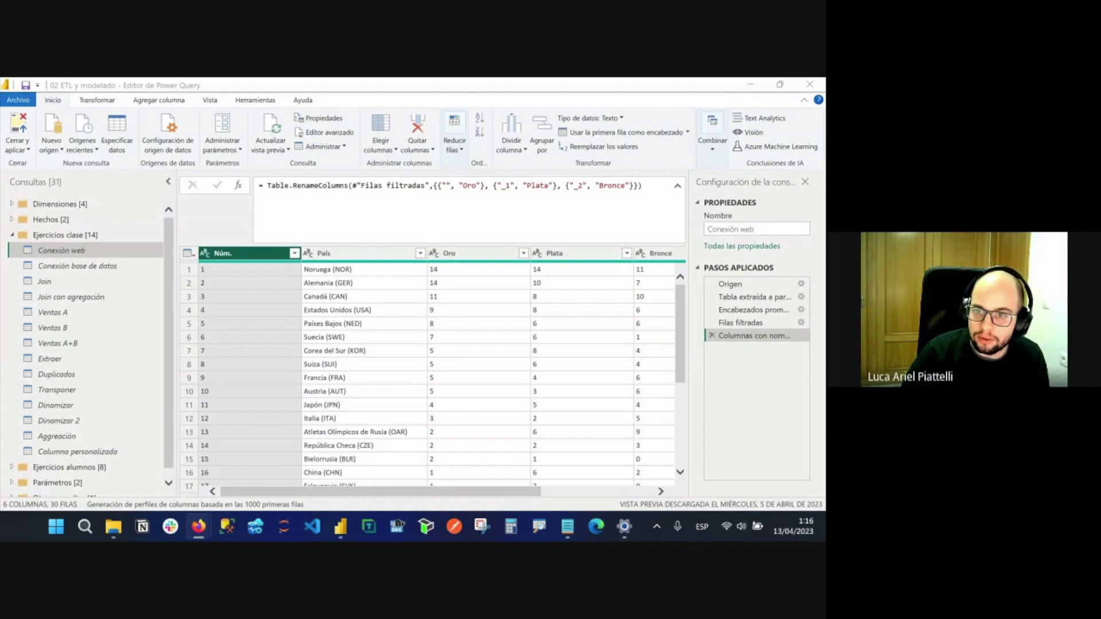
Look at the Conexión base de datos query, return to Conexión web, and dismiss the outdated-preview notice.
click(62, 148)
click(77, 265)
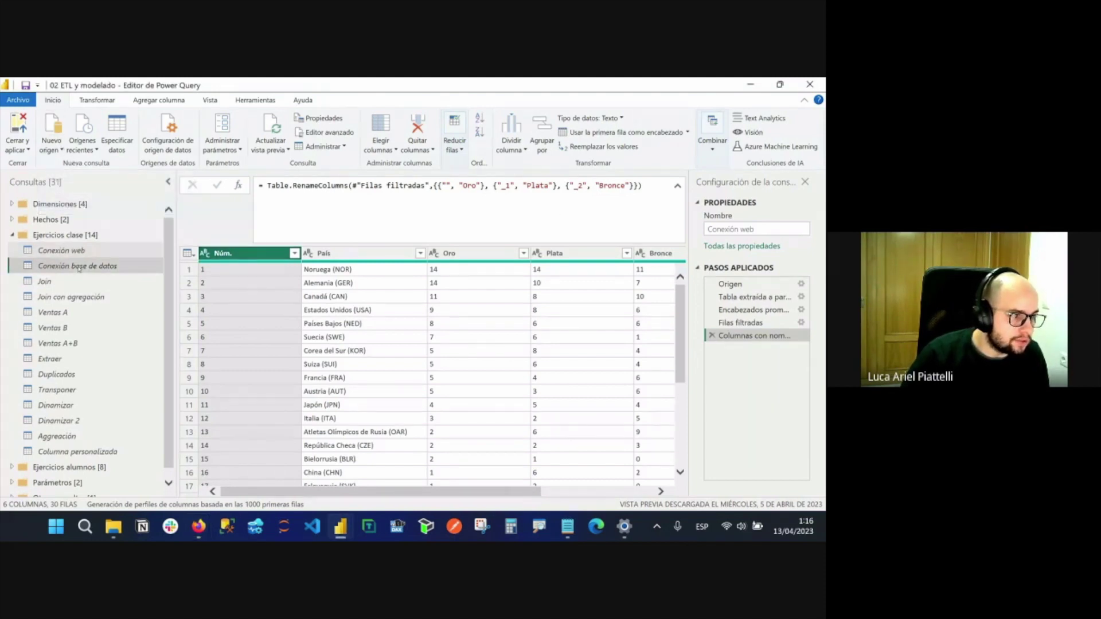
scroll(310, 340, right, 10)
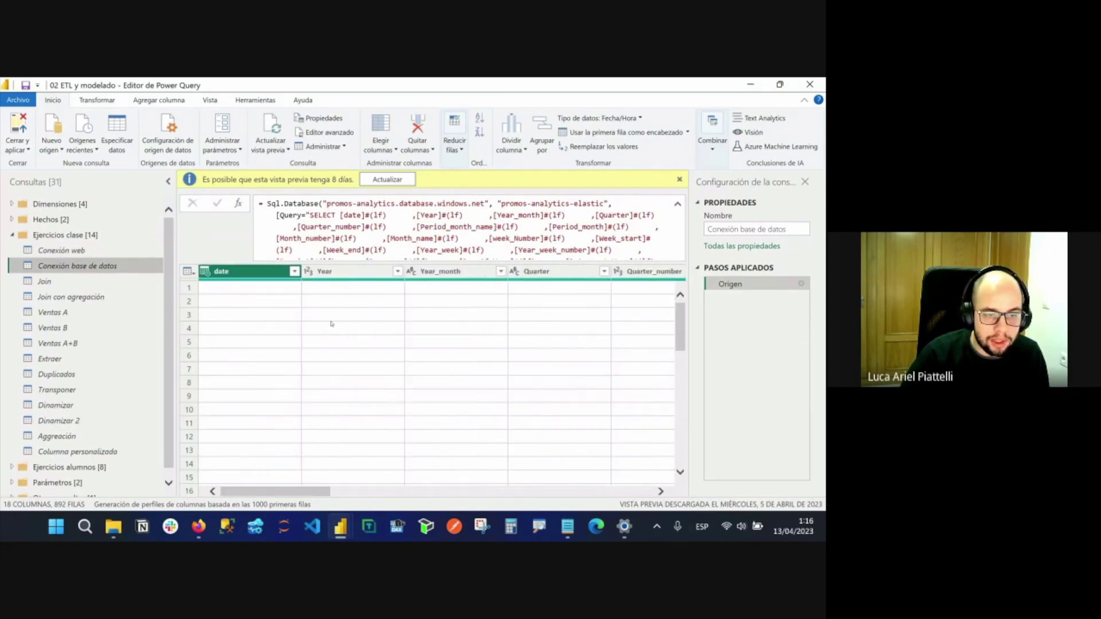
click(62, 251)
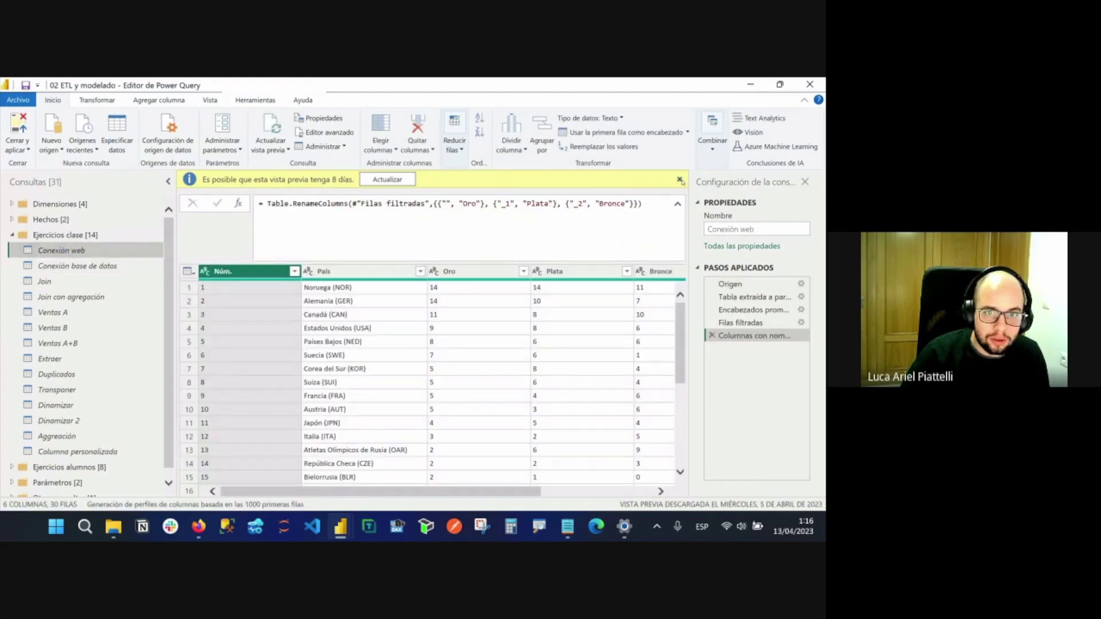
click(679, 179)
Examine the new SQL Server source's server, database and advanced SQL statement options, closing the dialog without connecting.
click(53, 146)
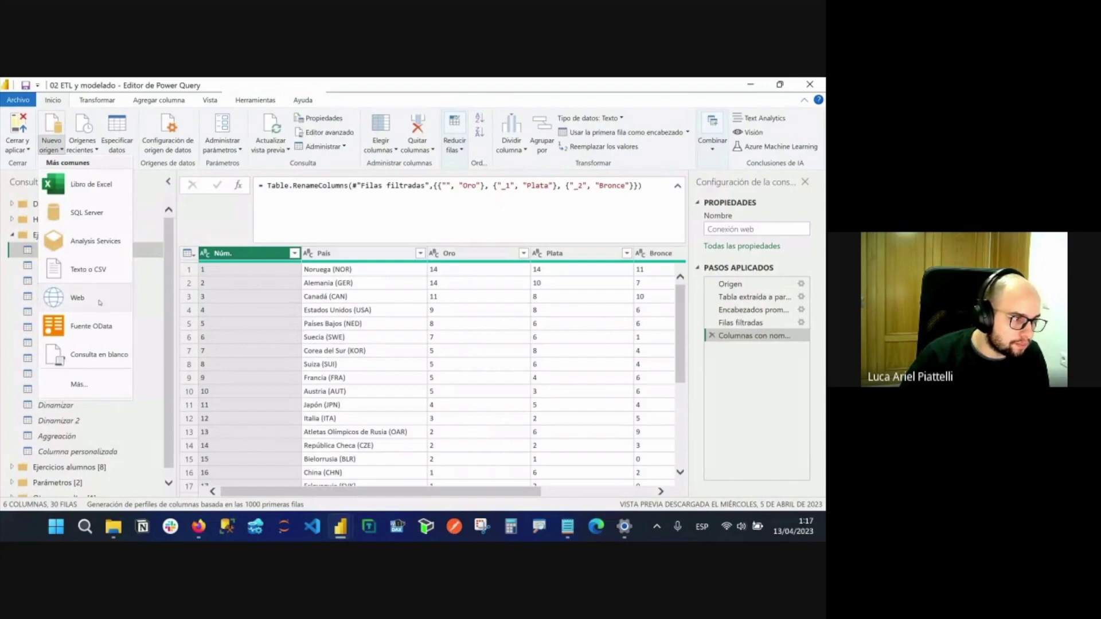
click(108, 214)
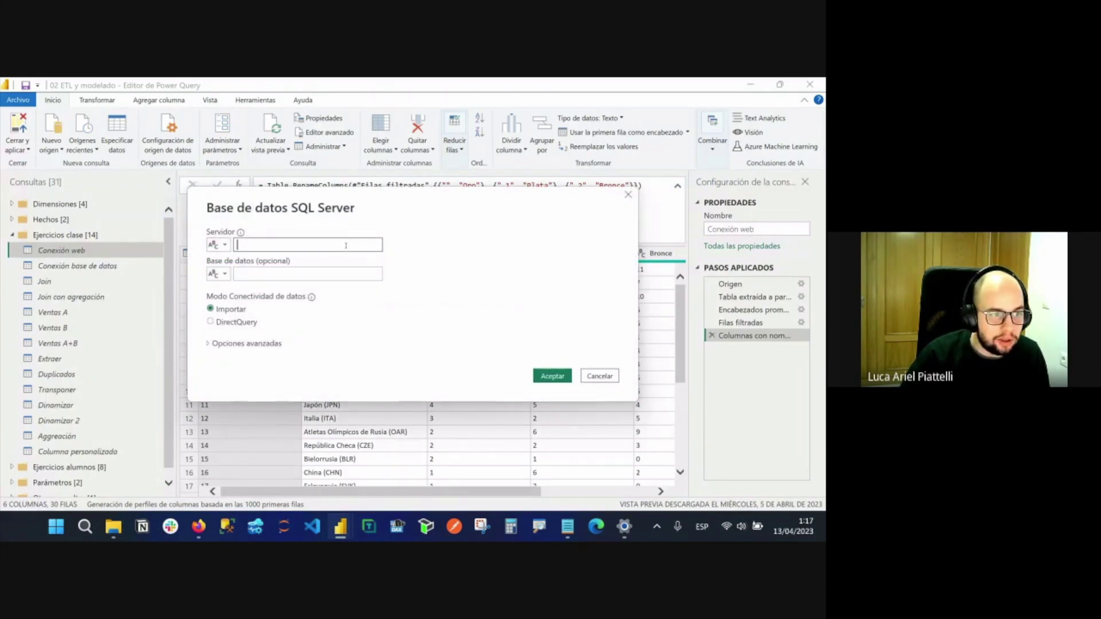
key(Tab)
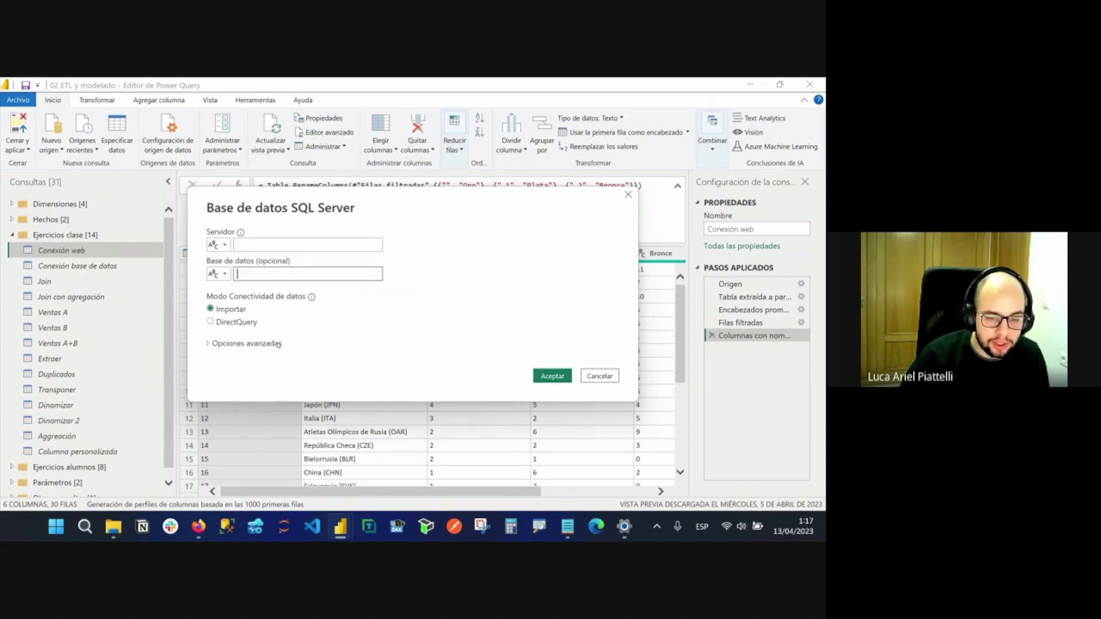
click(280, 344)
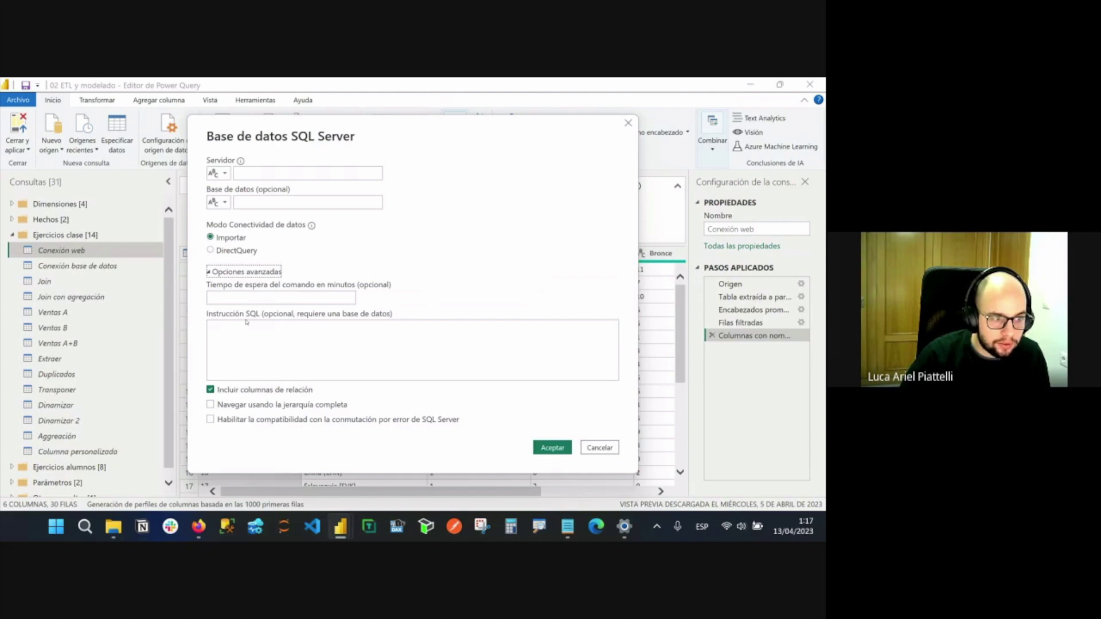
click(381, 340)
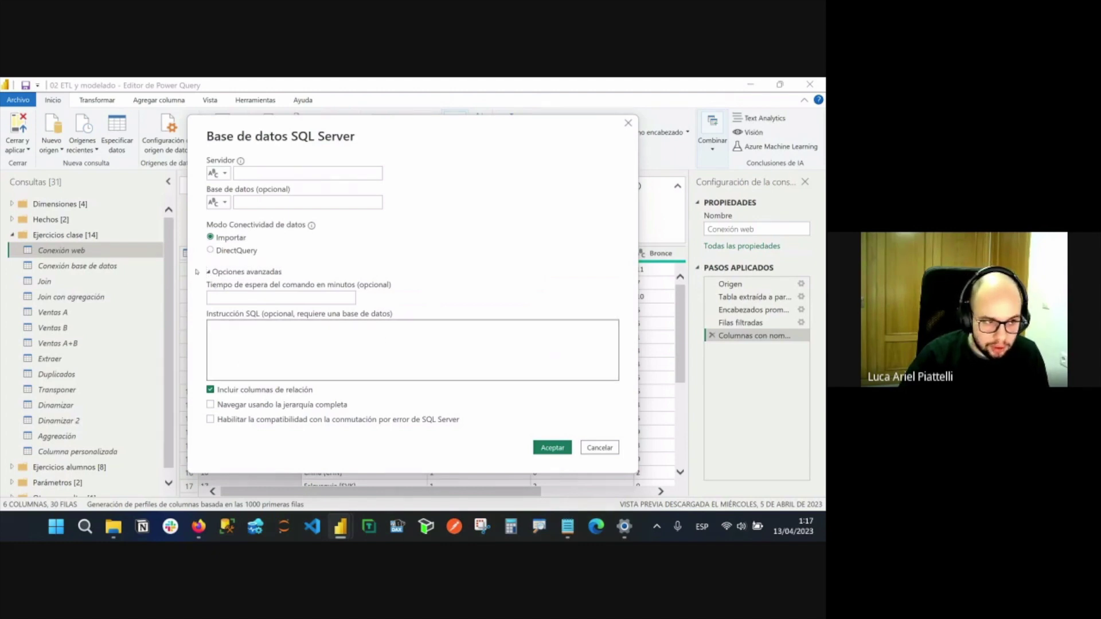
click(230, 272)
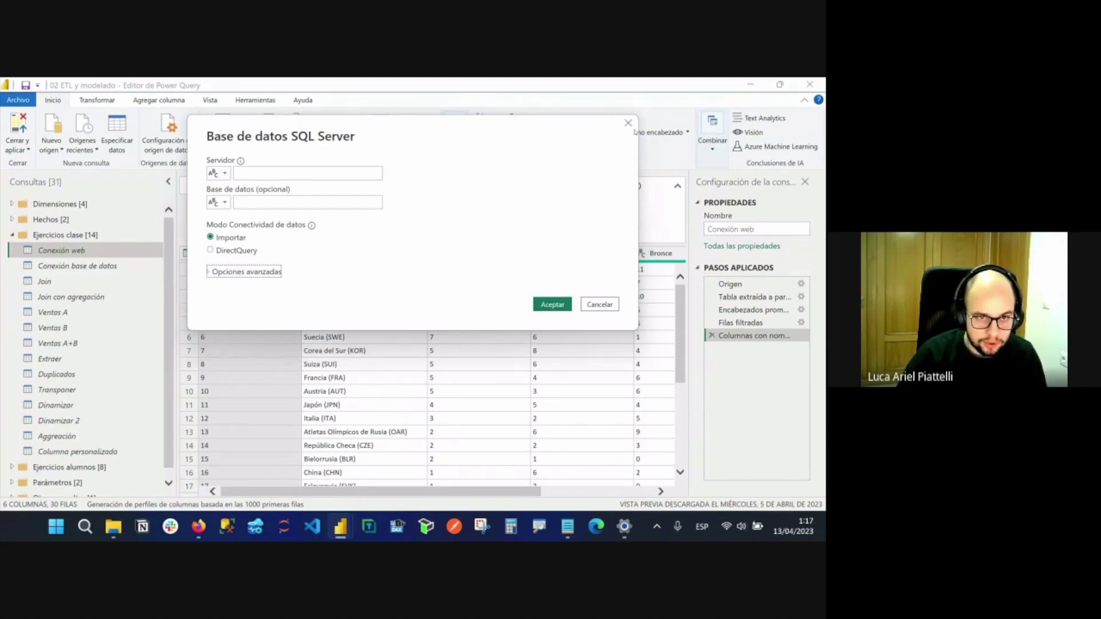
click(631, 128)
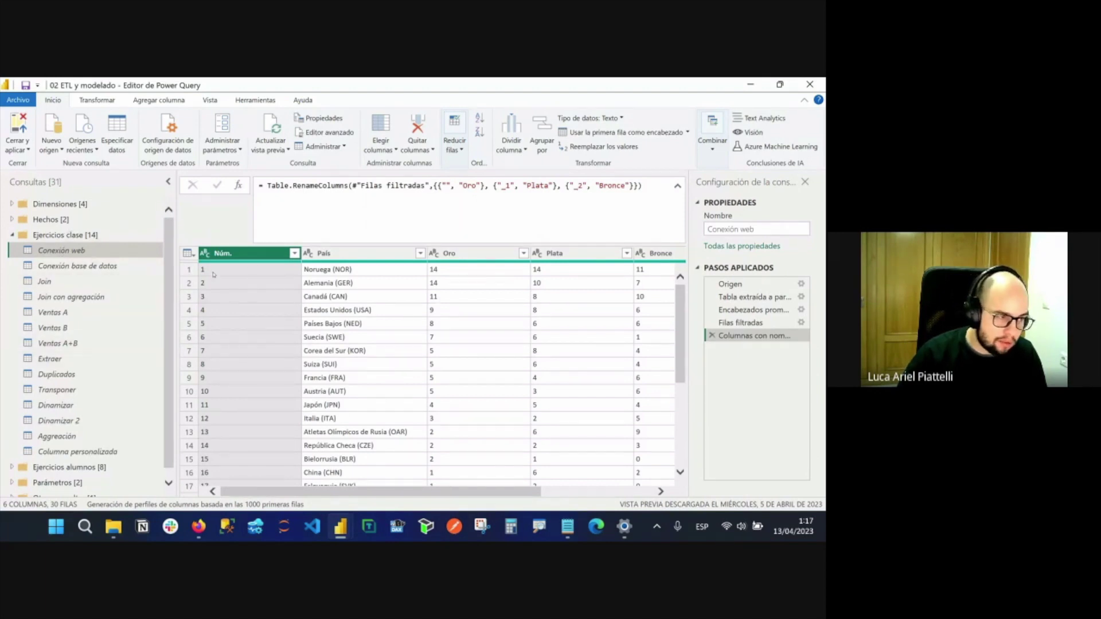
Open the Join query and narrow the queries list to give the data preview more room.
click(94, 285)
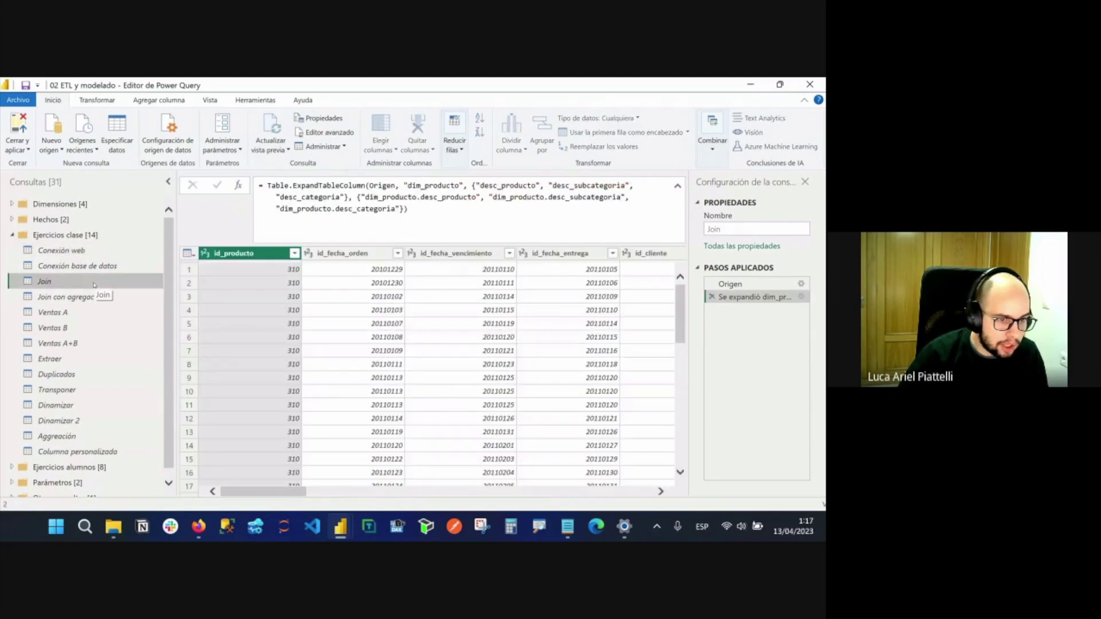
click(168, 182)
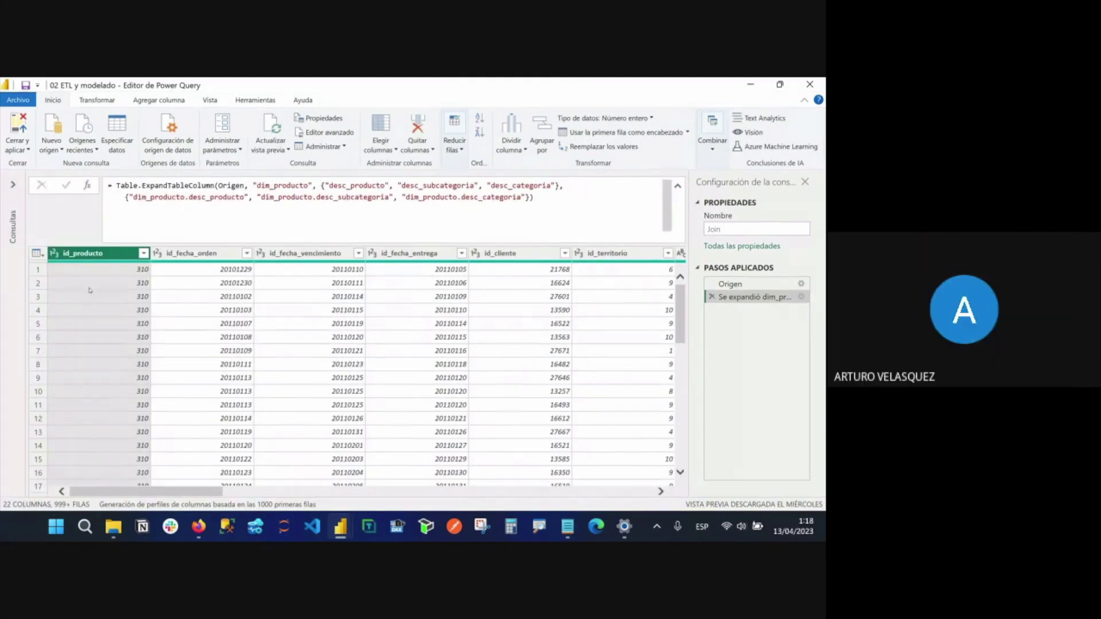
click(12, 185)
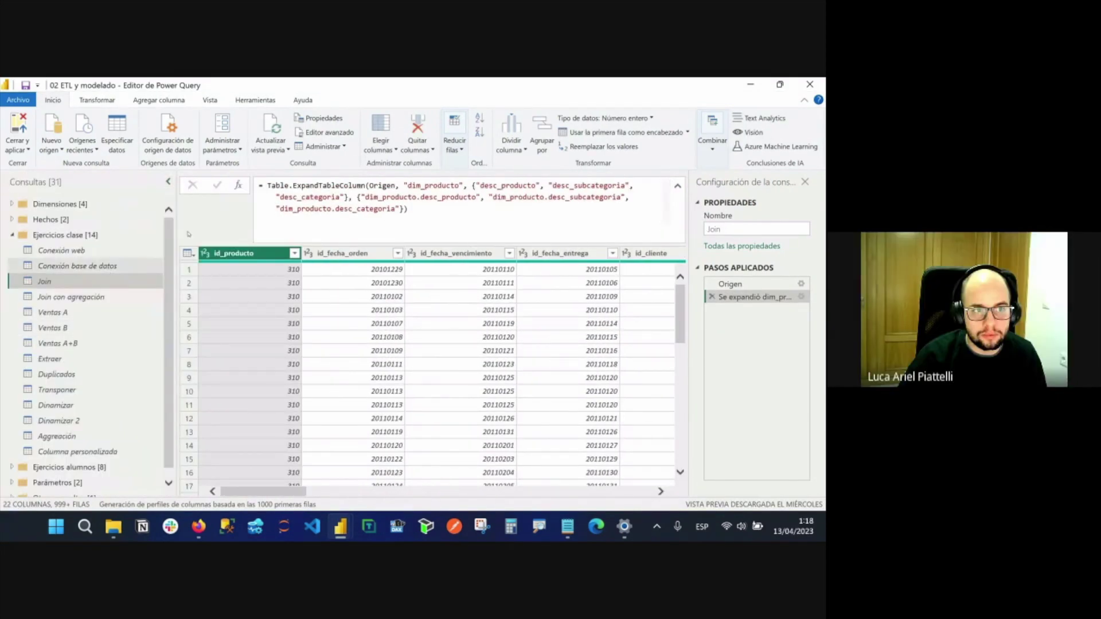
drag(164, 292, 134, 292)
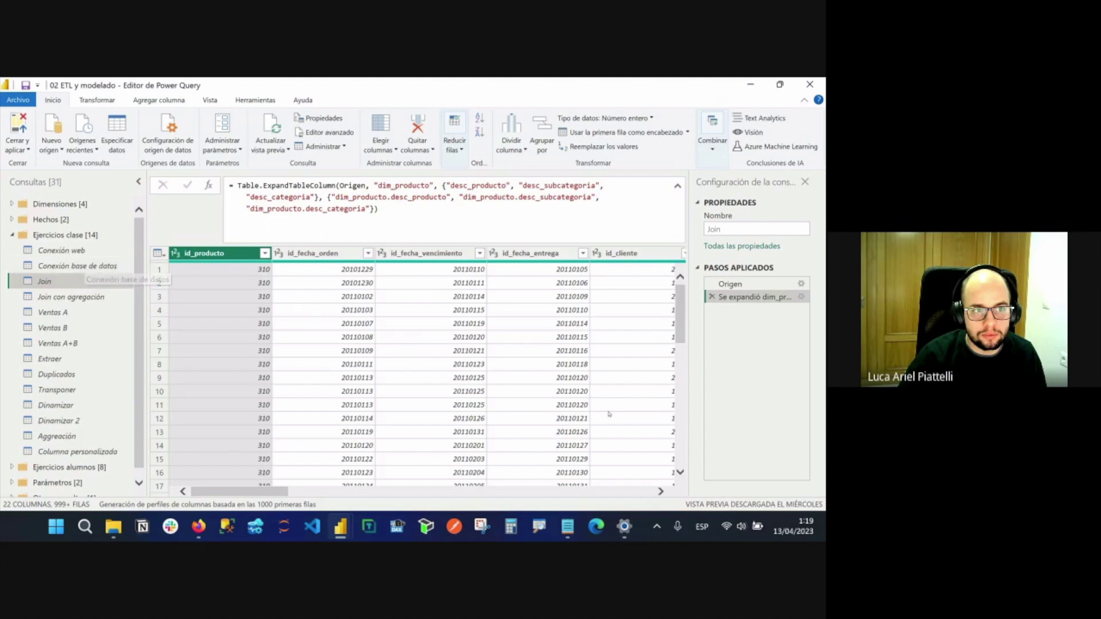
Inspect the Join query's Origen step, checking its NestedJoin formula and the columns across to dim_producto.
click(771, 286)
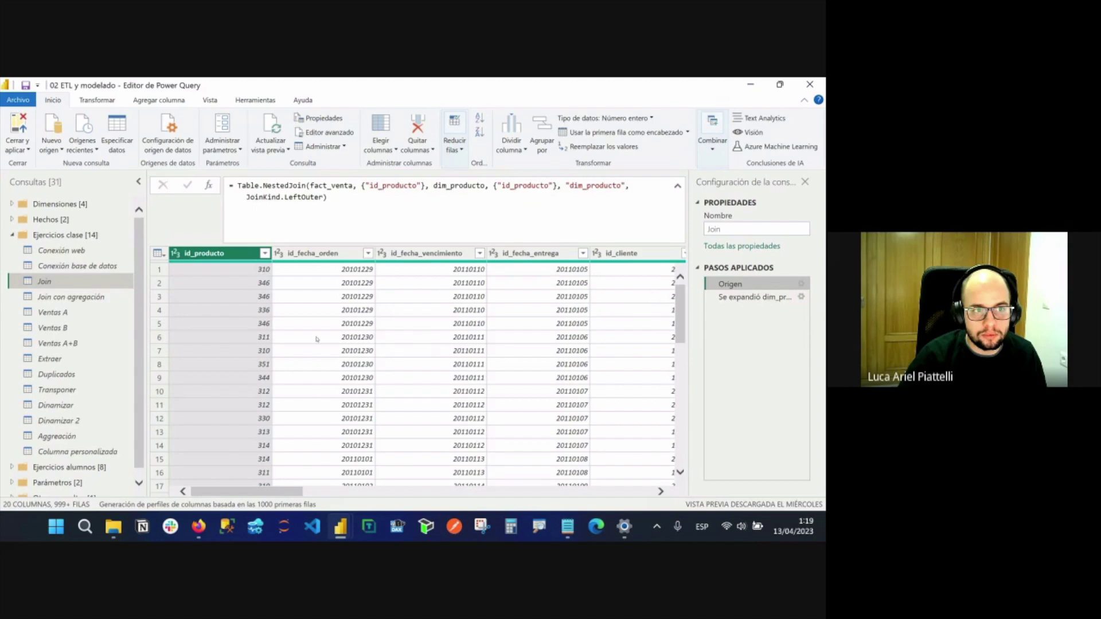
scroll(316, 339, right, 10)
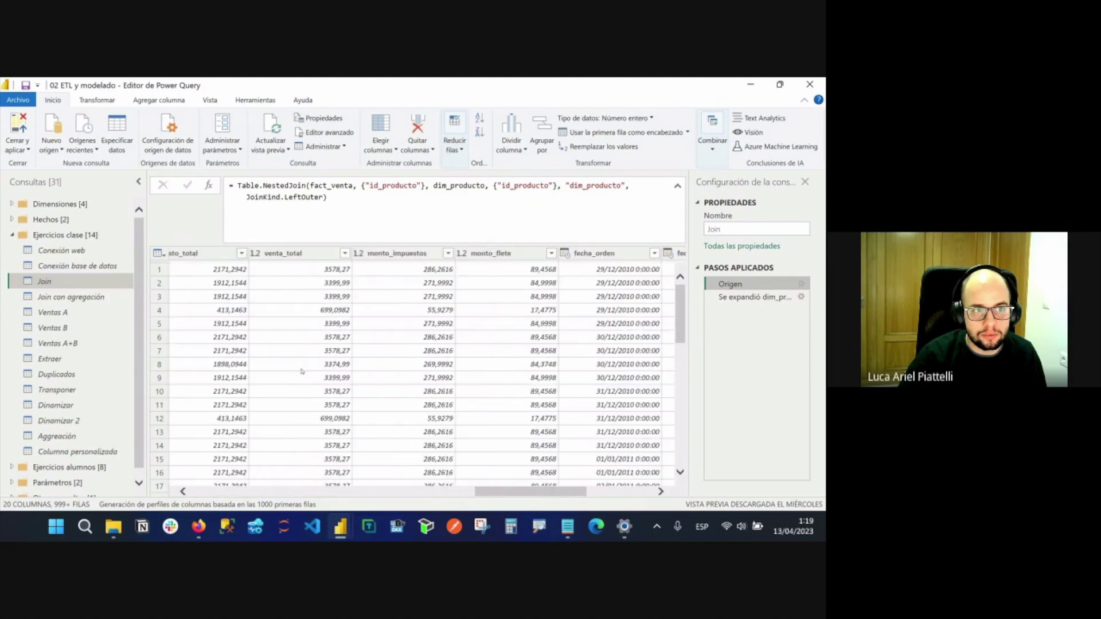
scroll(302, 371, right, 5)
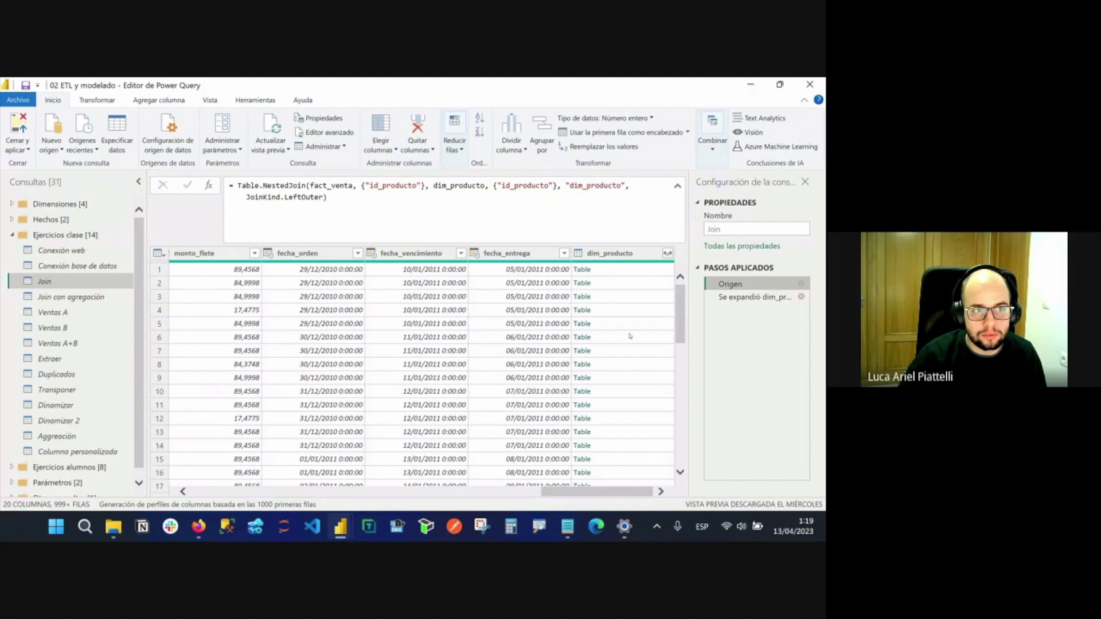
scroll(630, 336, left, 15)
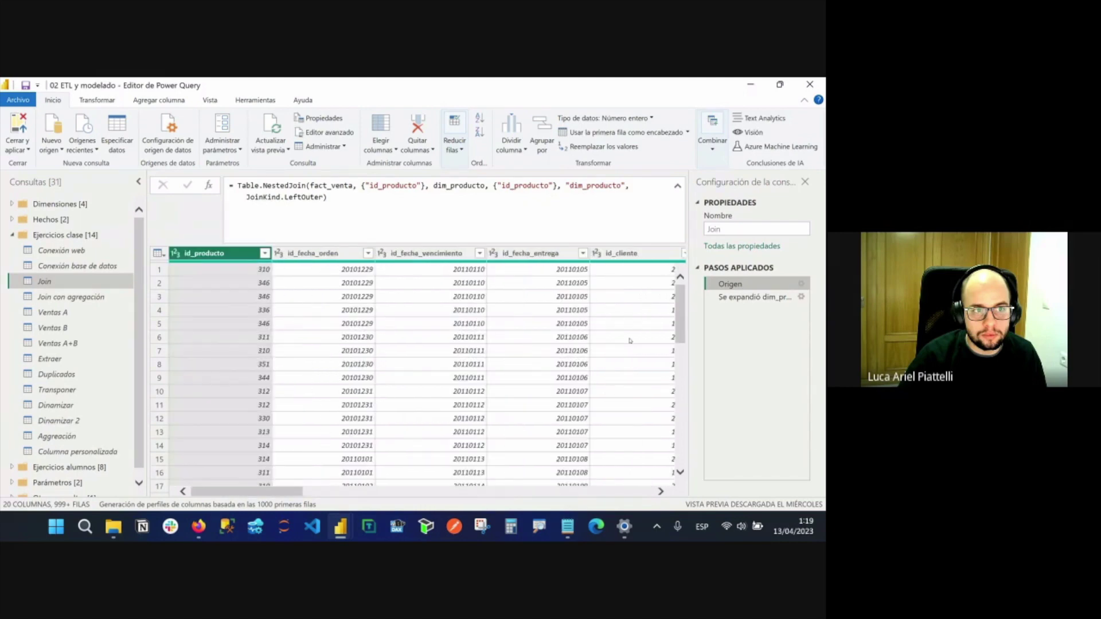
Look across Join's columns to the nested dim_producto column, and open fact_venta from the Hechos group.
scroll(629, 341, right, 15)
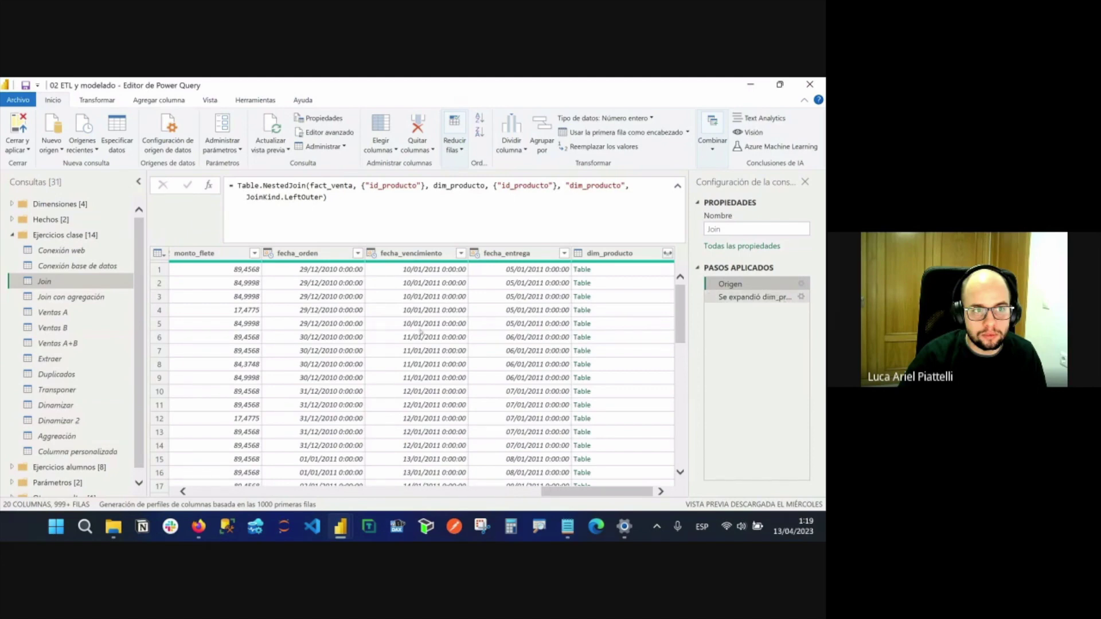
scroll(378, 357, left, 15)
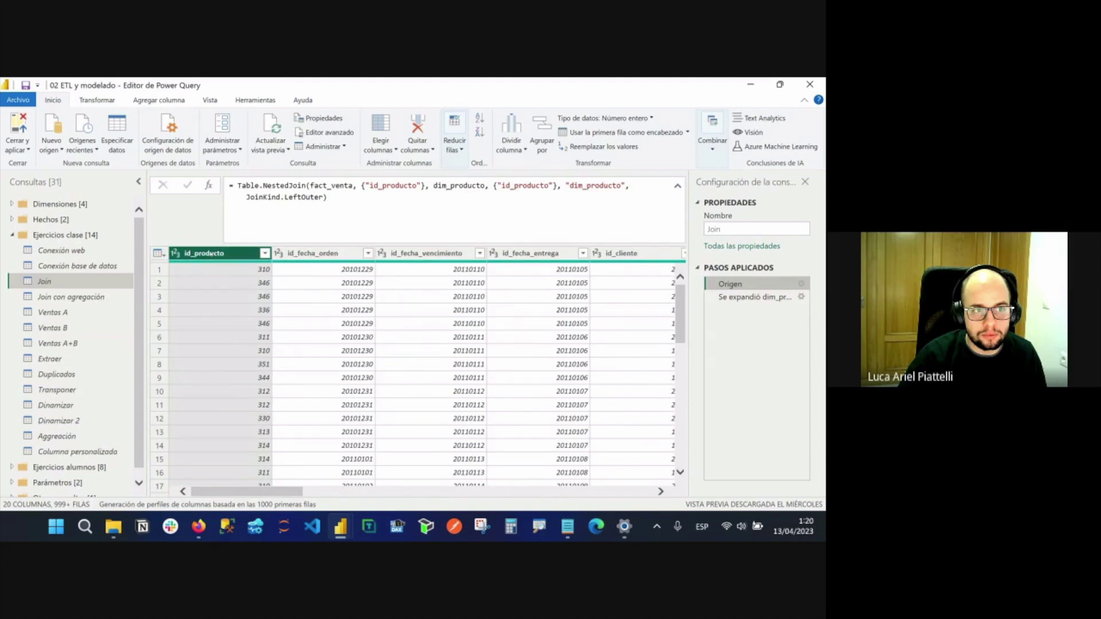
click(12, 226)
click(12, 220)
click(55, 251)
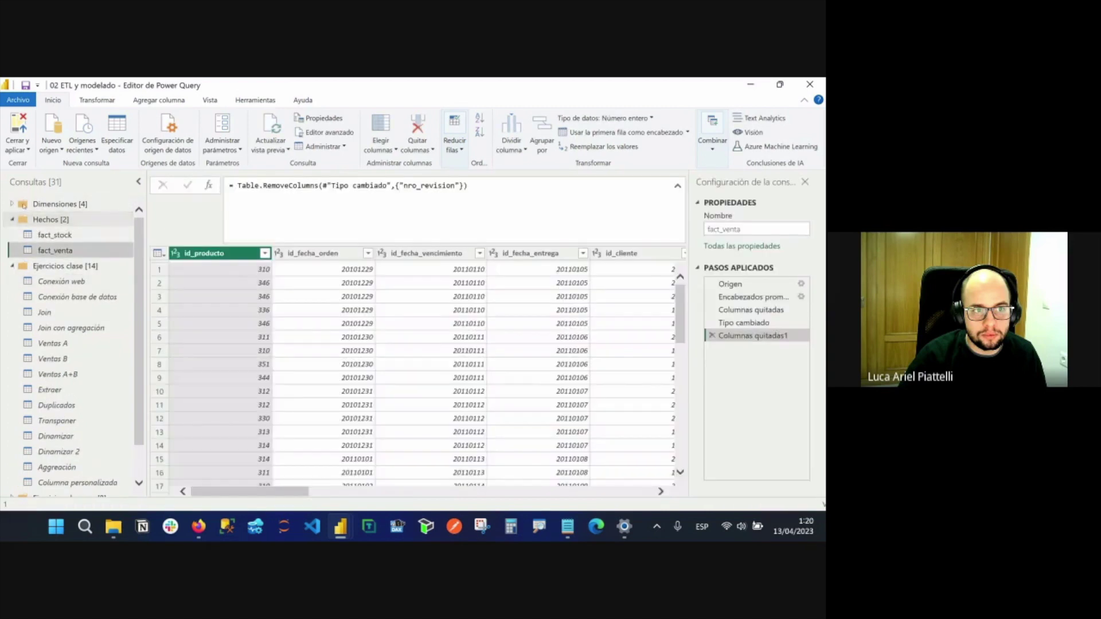
Open dim_producto from the Dimensiones group and look through its product attribute columns.
click(12, 204)
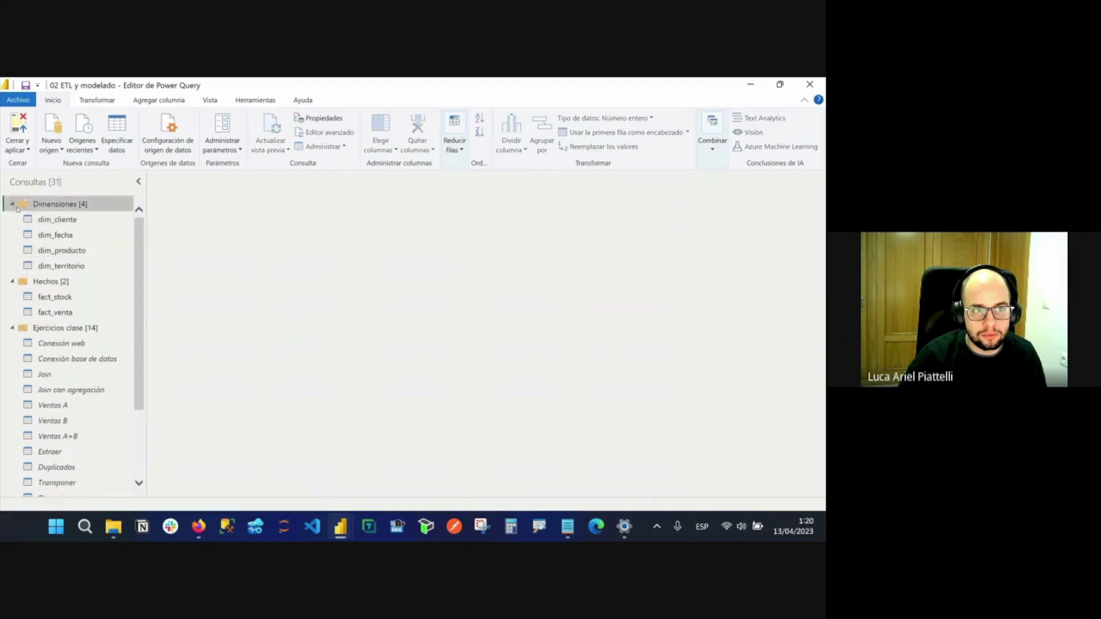
click(73, 253)
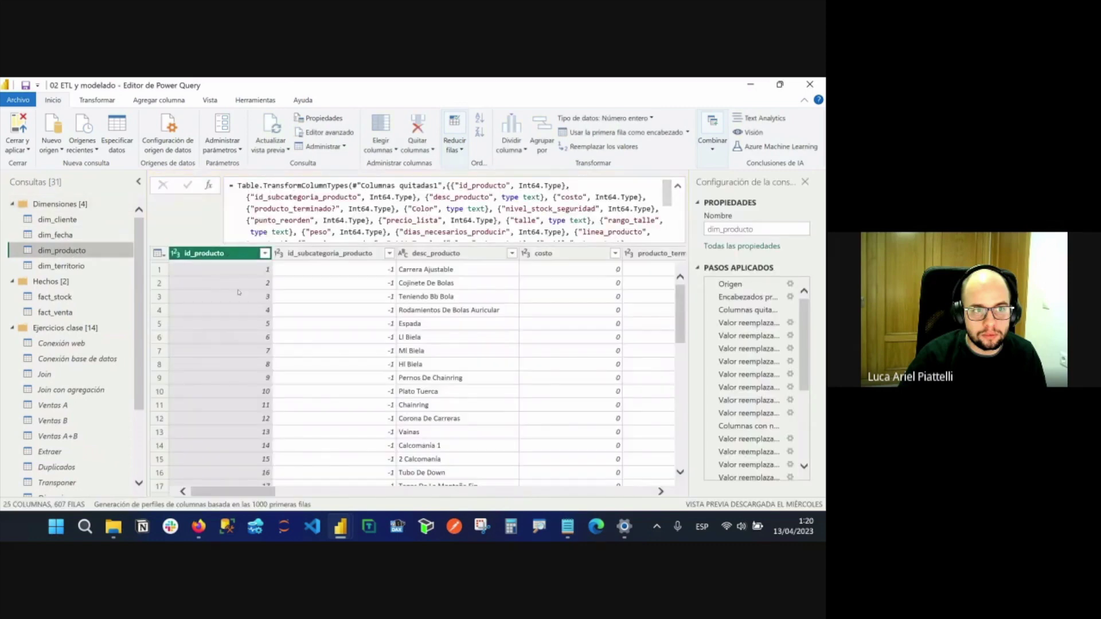
scroll(445, 280, right, 10)
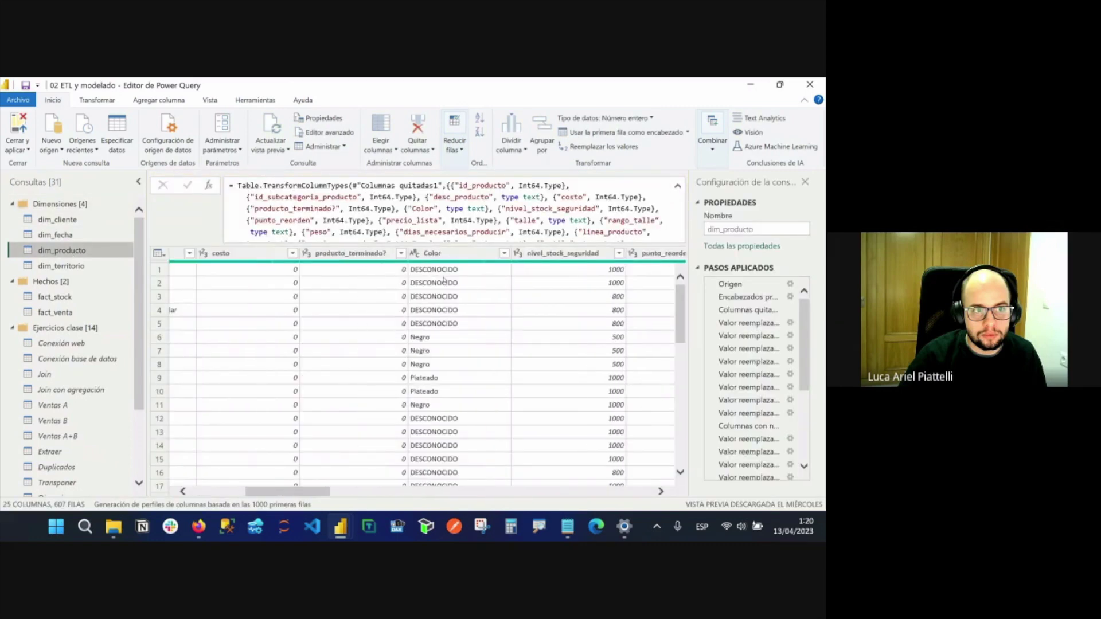
scroll(445, 280, left, 5)
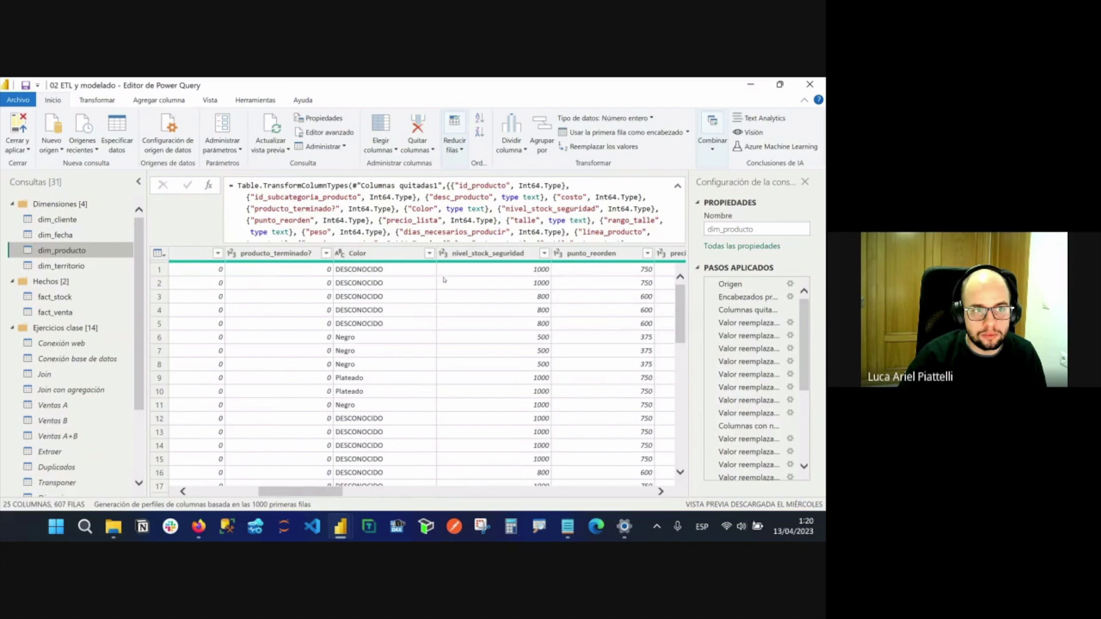
scroll(445, 280, left, 5)
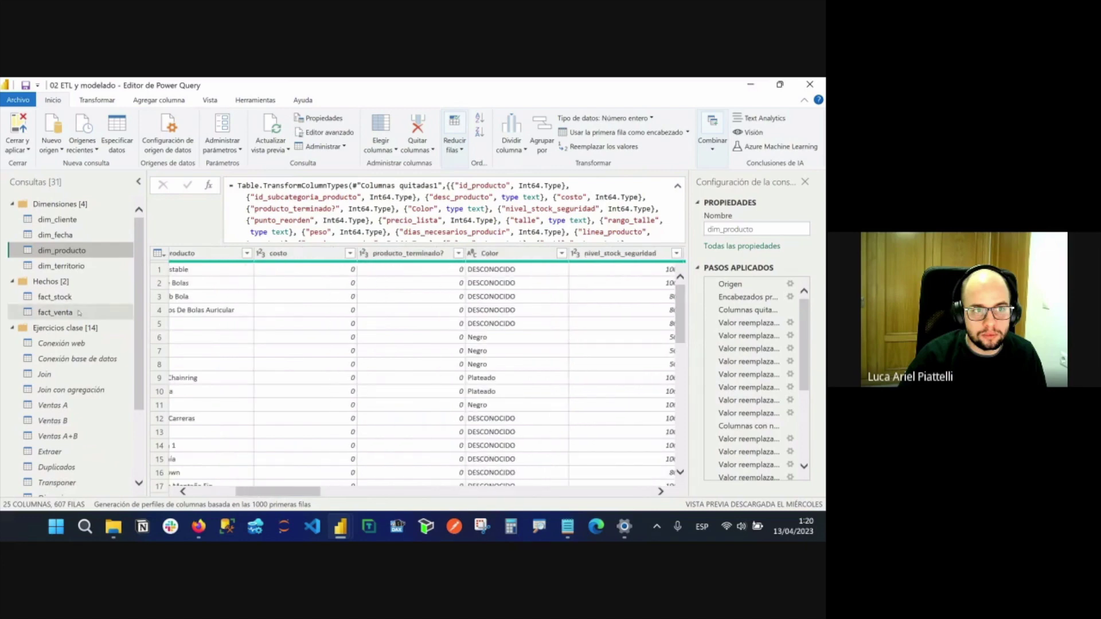
Revisit fact_venta, then view the merge settings of Join's Origen step and close them without changes.
click(55, 312)
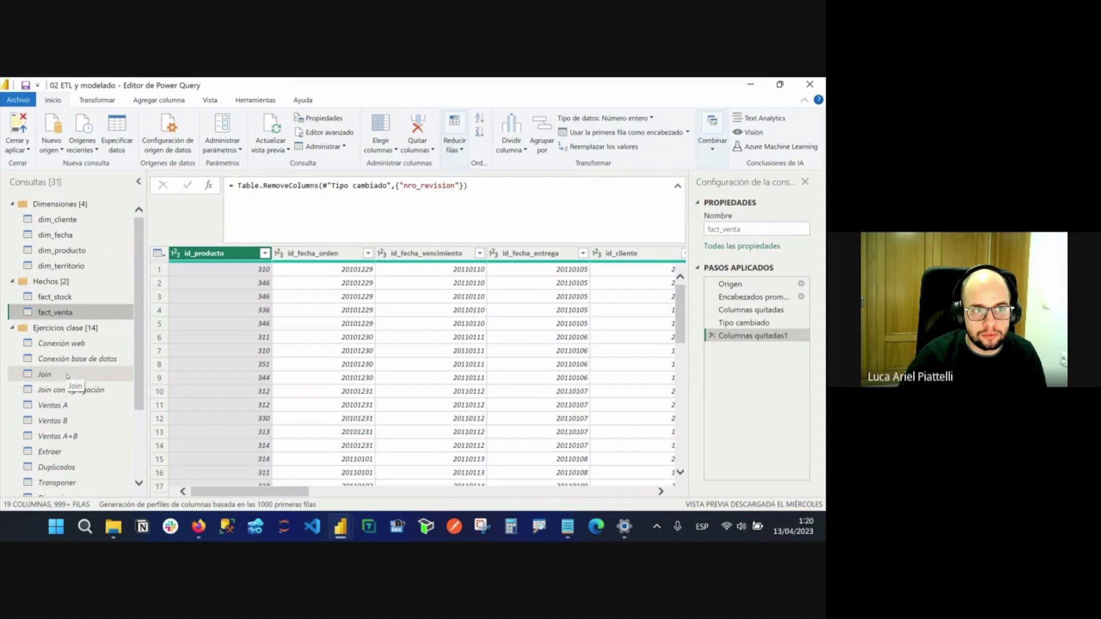
click(67, 376)
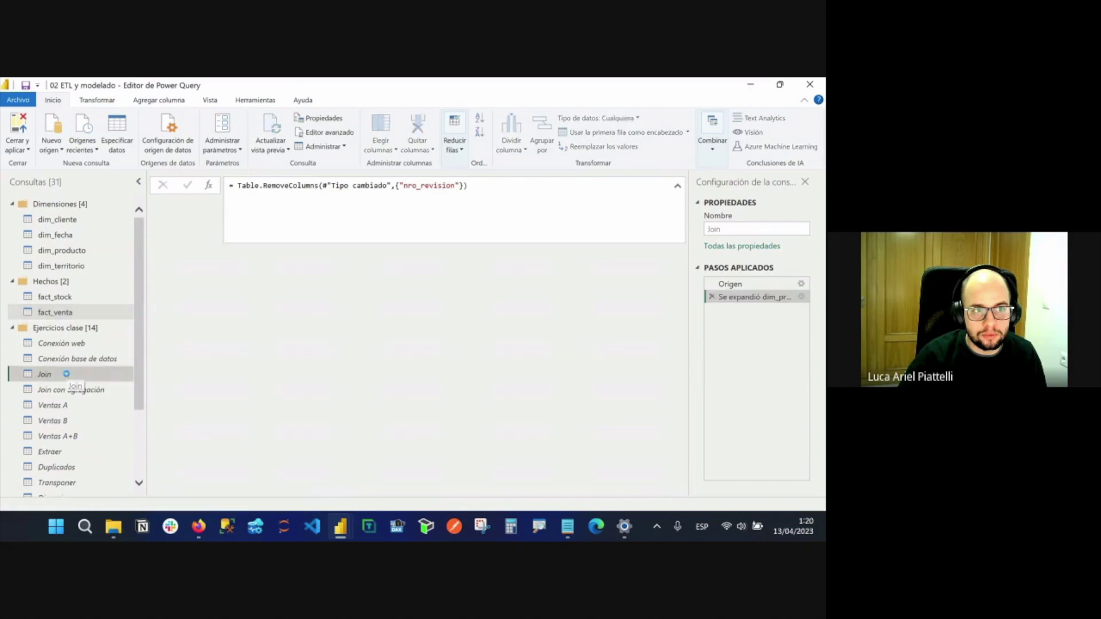
click(775, 286)
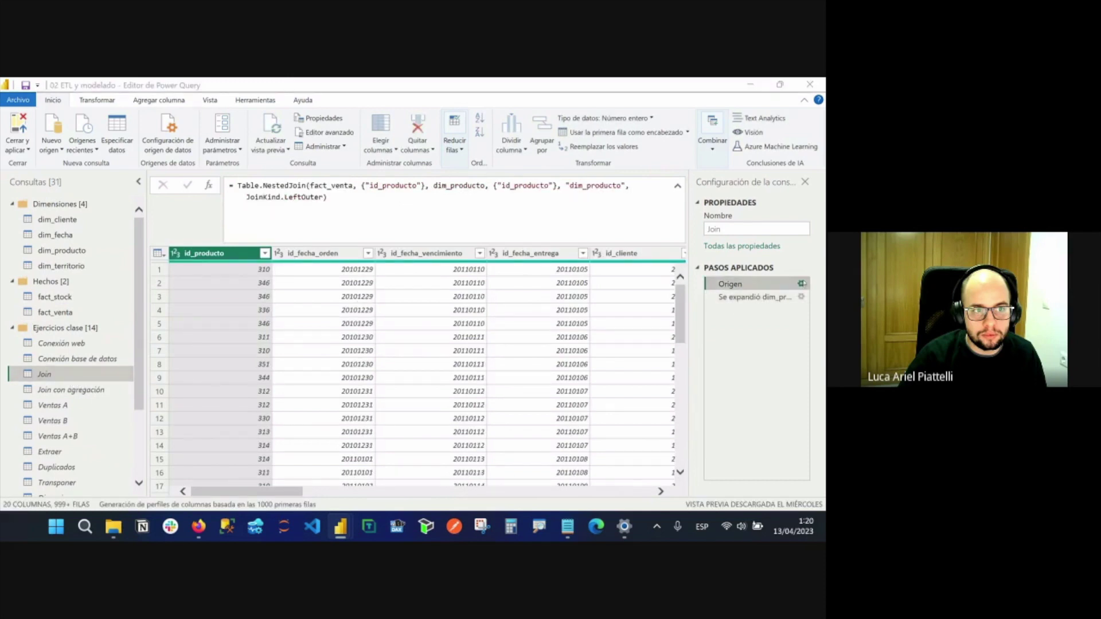
click(801, 284)
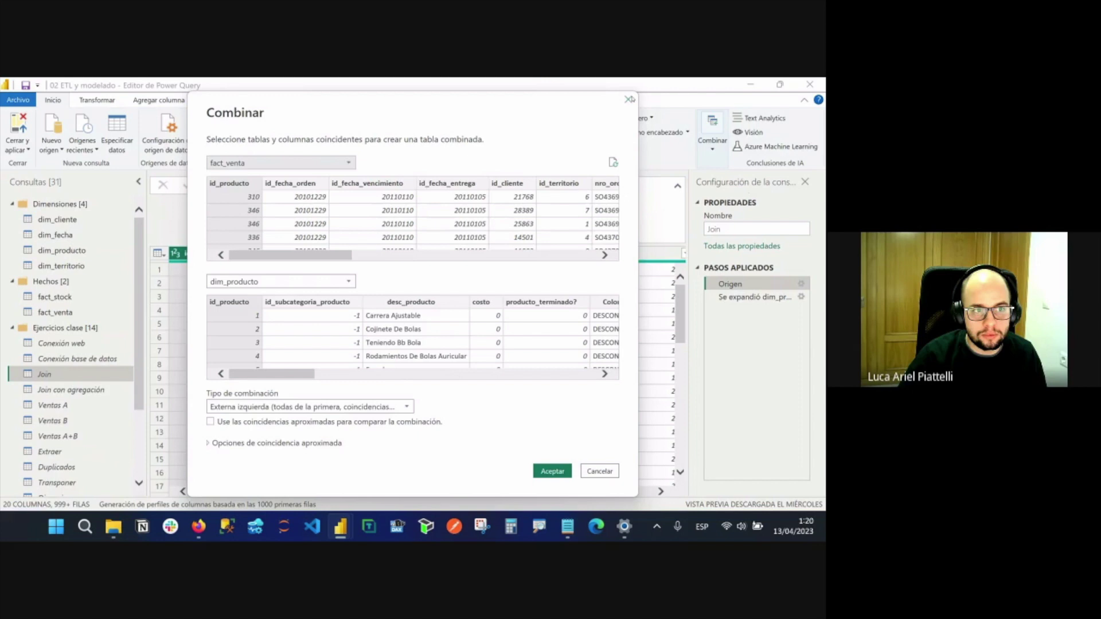
click(629, 99)
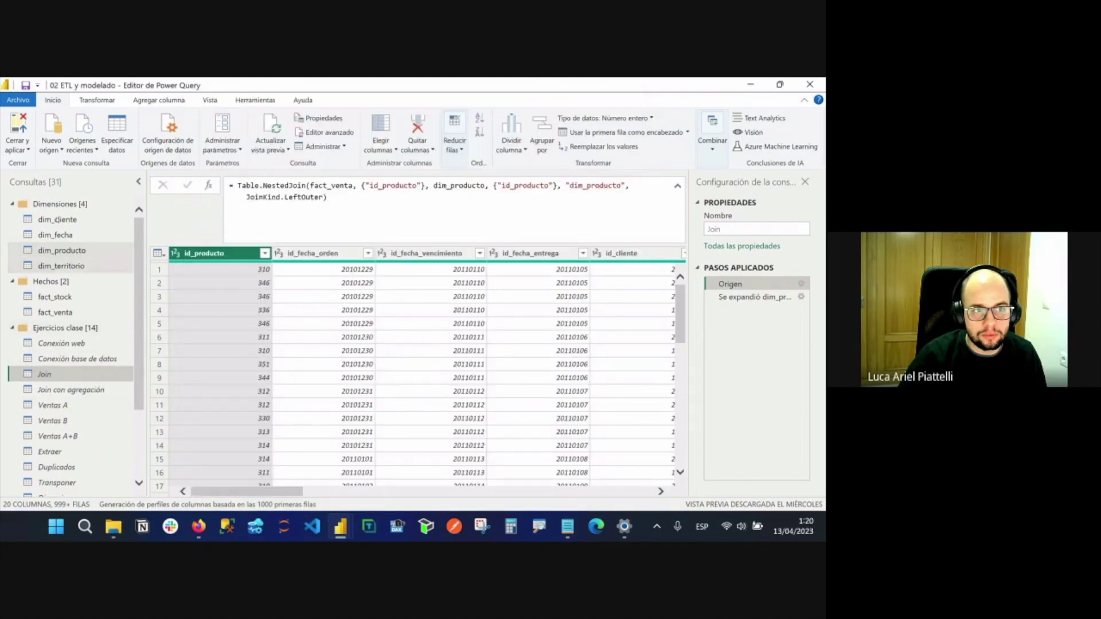
Select fact_venta and show the Combinar consultas options, including merging into a new query.
click(63, 313)
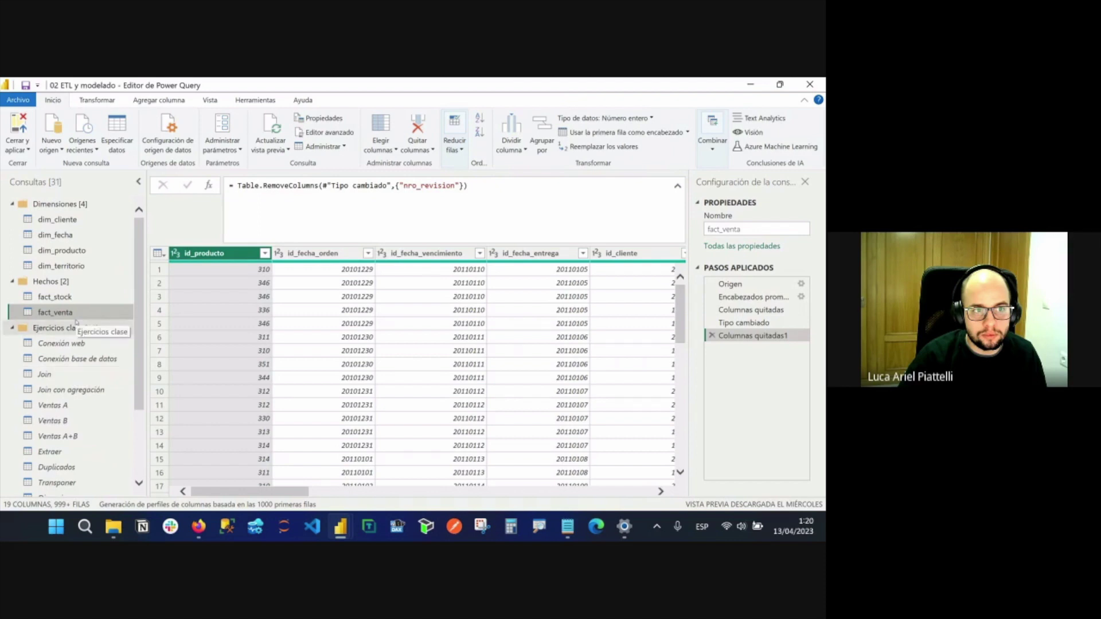
click(715, 150)
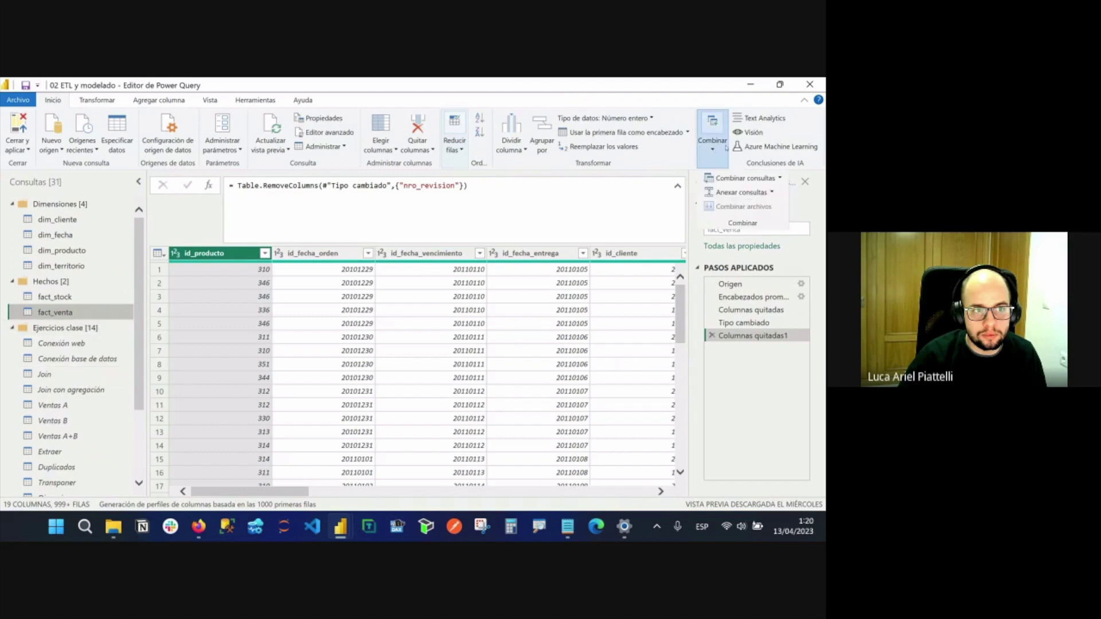
click(727, 148)
drag(692, 107, 721, 194)
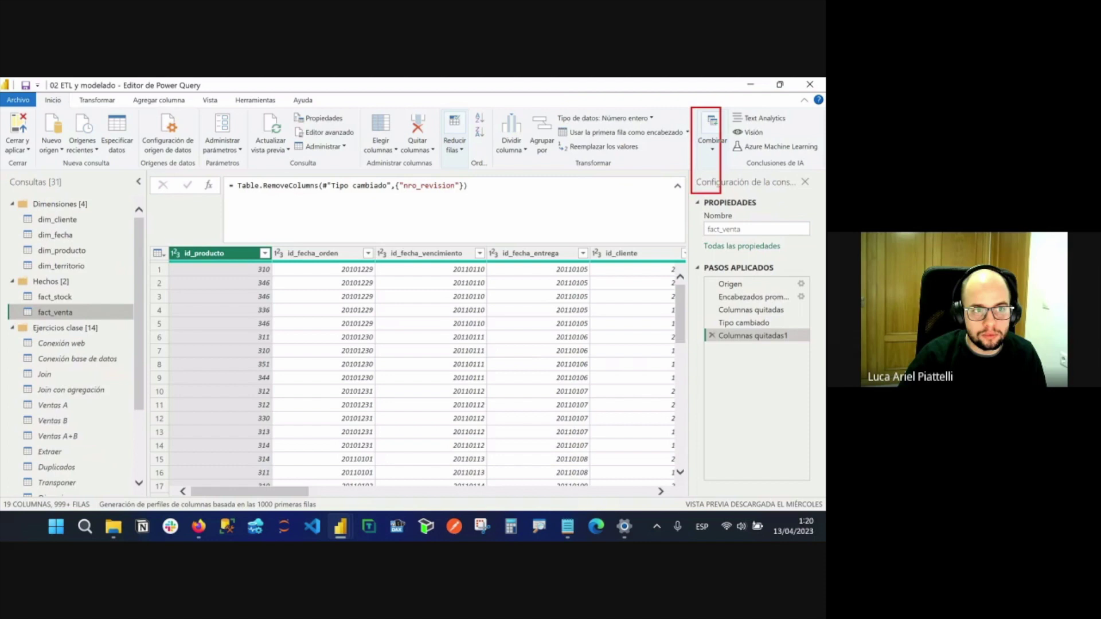
key(Escape)
click(713, 140)
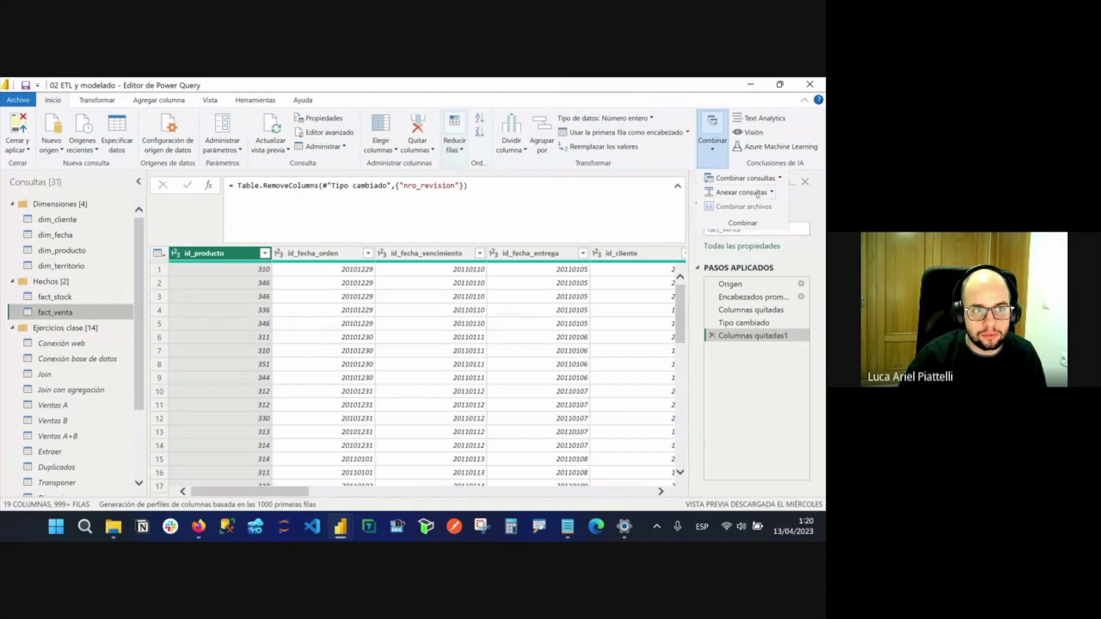
click(780, 179)
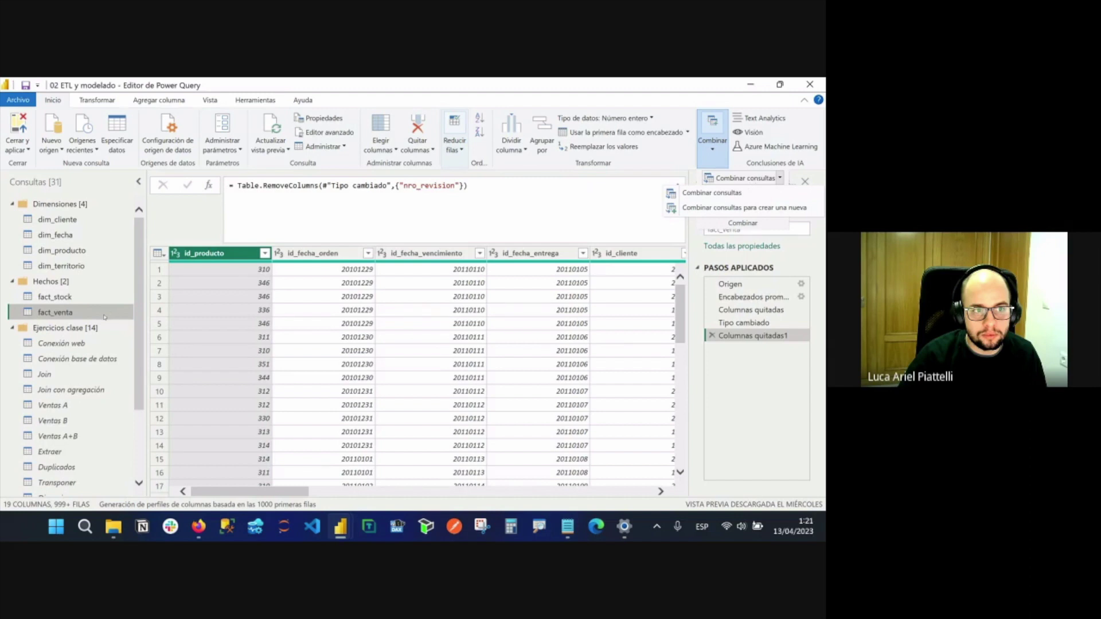
Compare fact_venta and its combine options with the separate Join query, ending on Join.
drag(91, 312, 121, 311)
drag(55, 374, 95, 374)
click(45, 374)
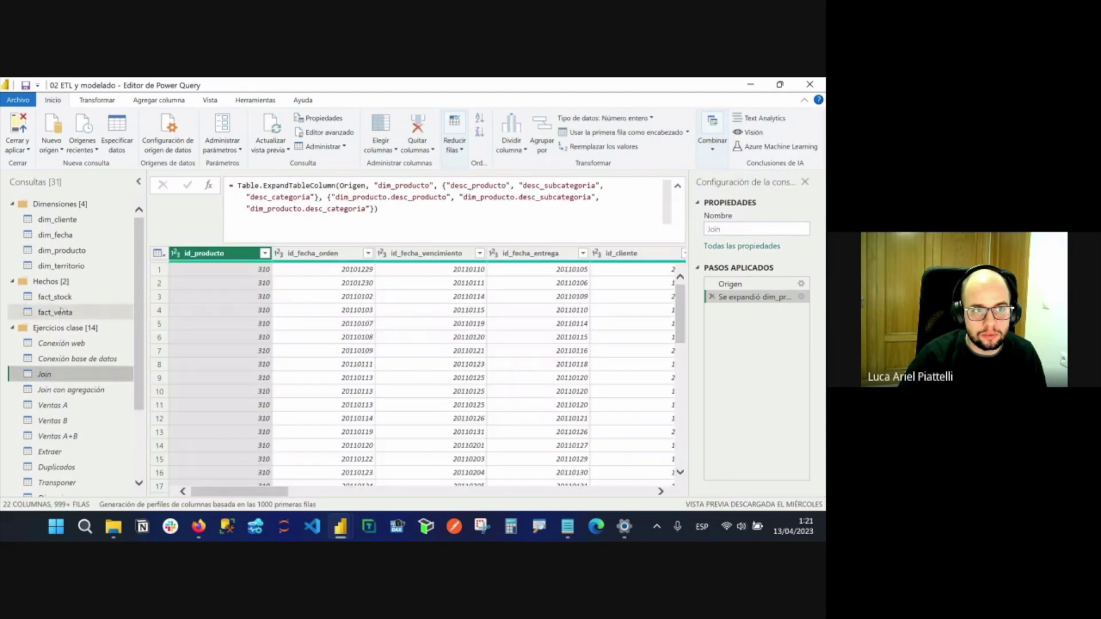
click(61, 312)
click(723, 166)
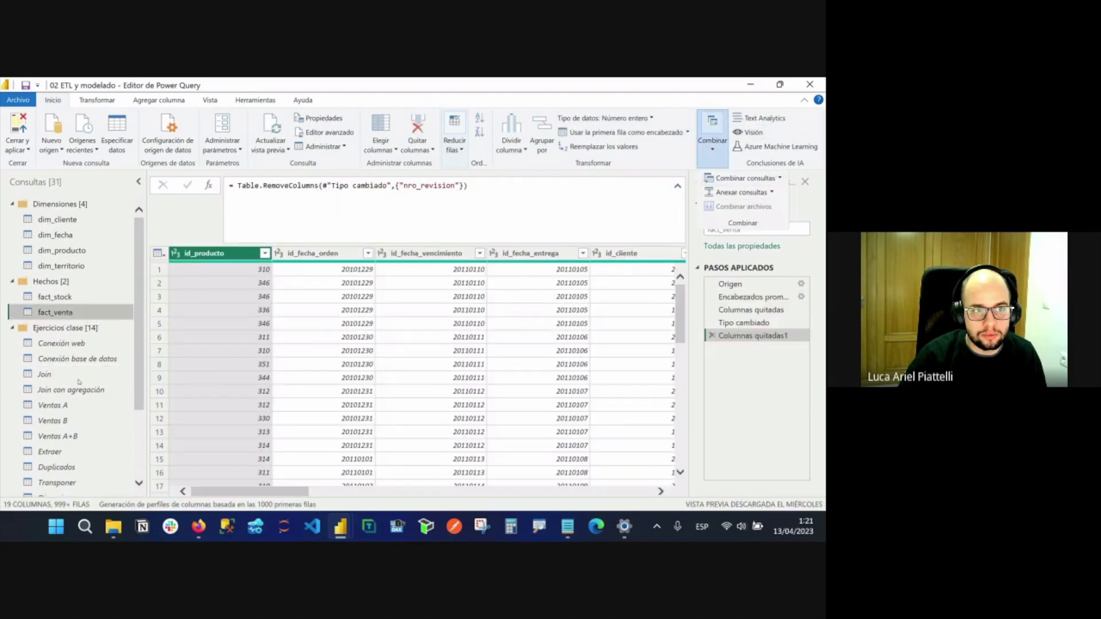
click(79, 379)
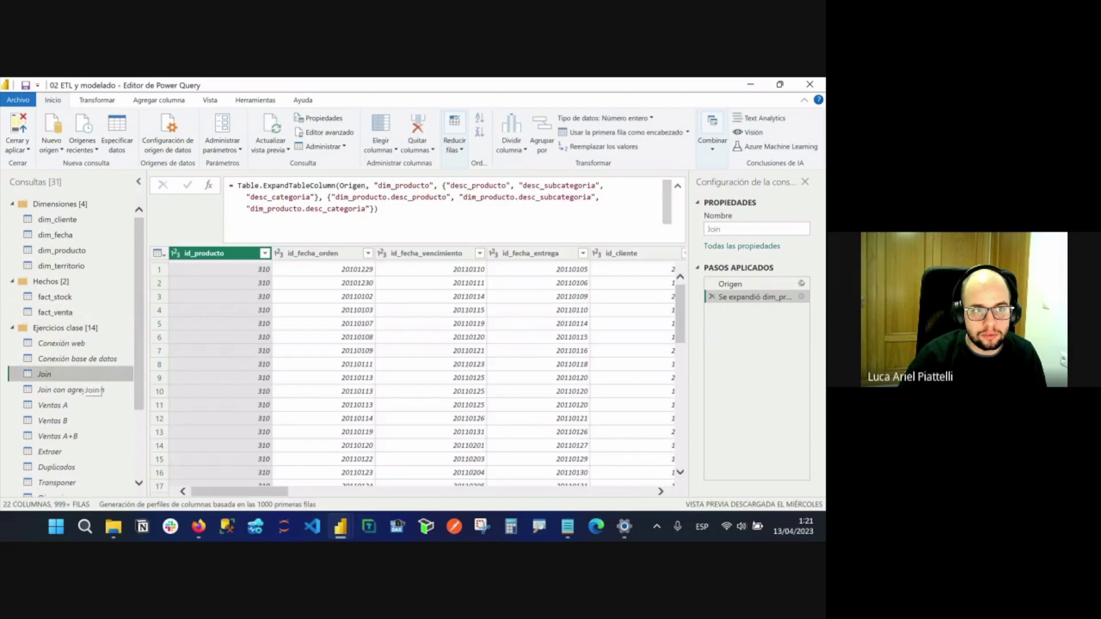
Reopen the merge settings of Join's Origen step and examine the fact_venta and dim_producto tables and their matching id_producto columns.
click(731, 284)
click(802, 283)
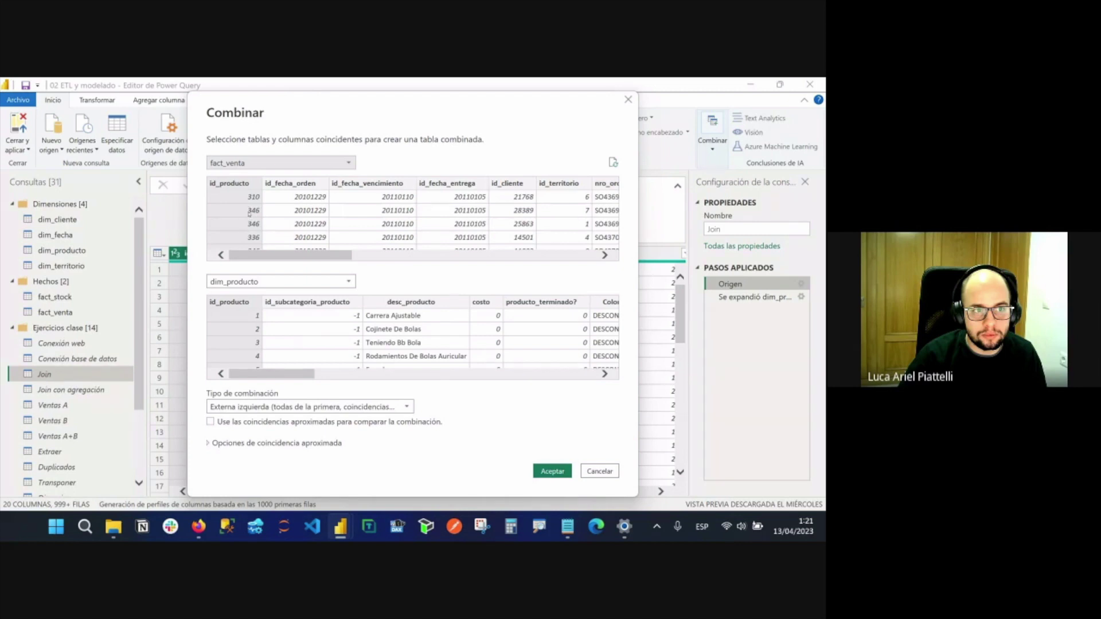
drag(198, 150, 370, 169)
drag(366, 282, 410, 282)
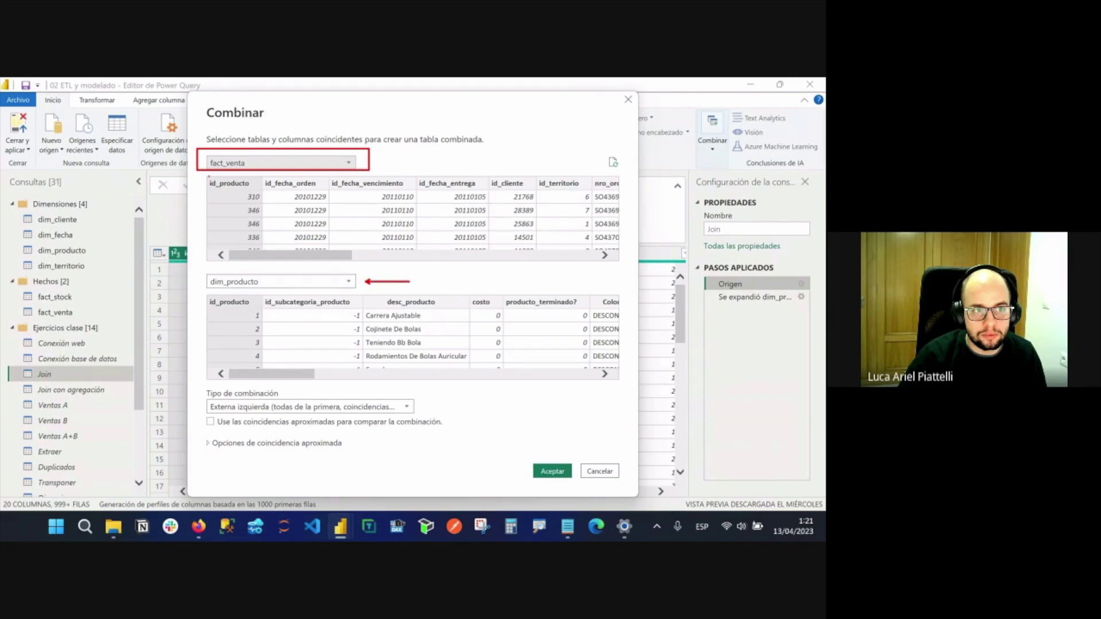
drag(202, 176, 268, 190)
drag(201, 294, 266, 308)
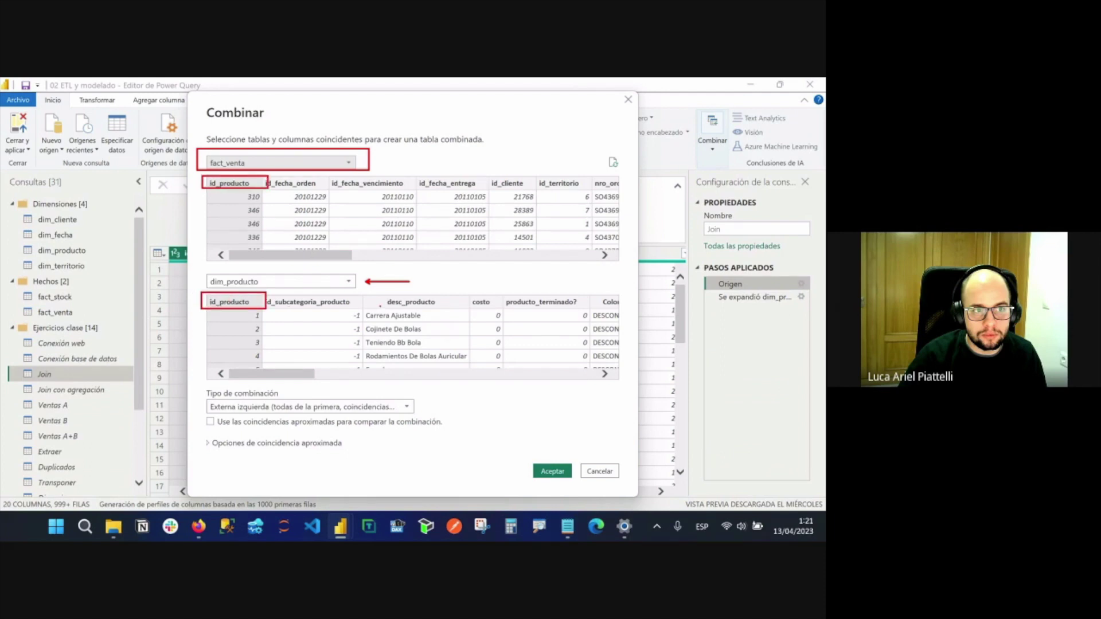
Review the available join types for the merge, keeping Externa izquierda, and inspect fact_venta's id_producto column.
click(384, 408)
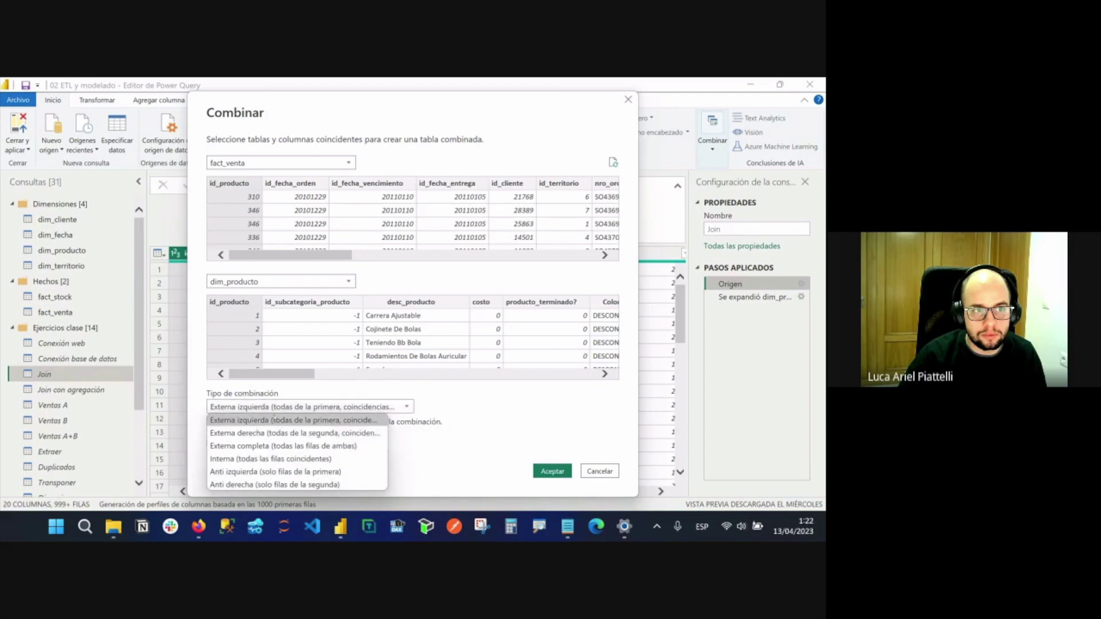
click(355, 365)
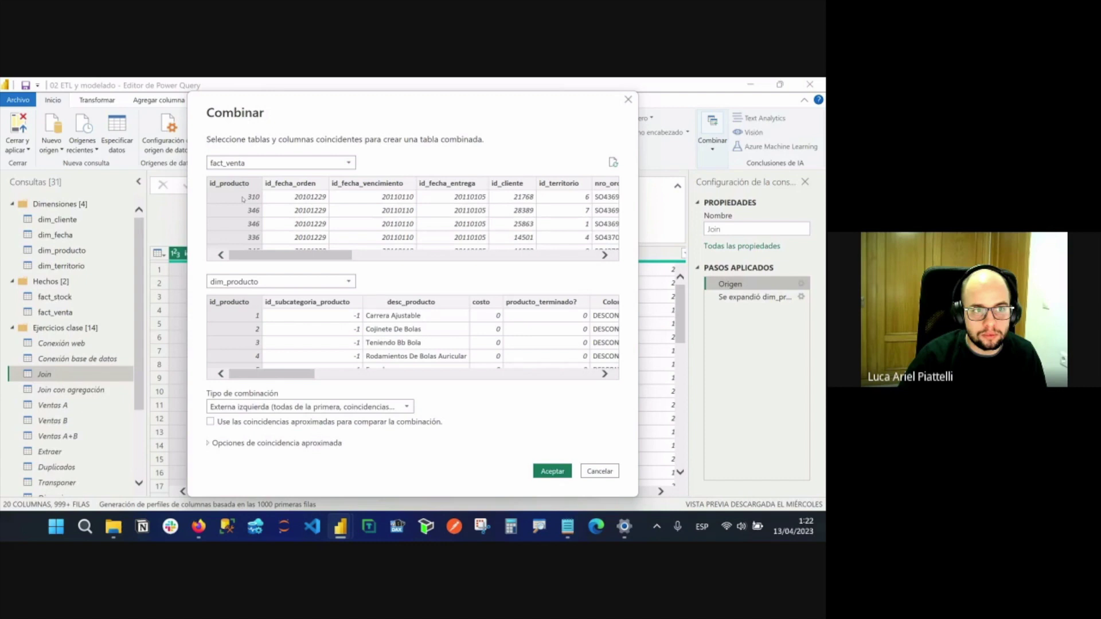
click(243, 200)
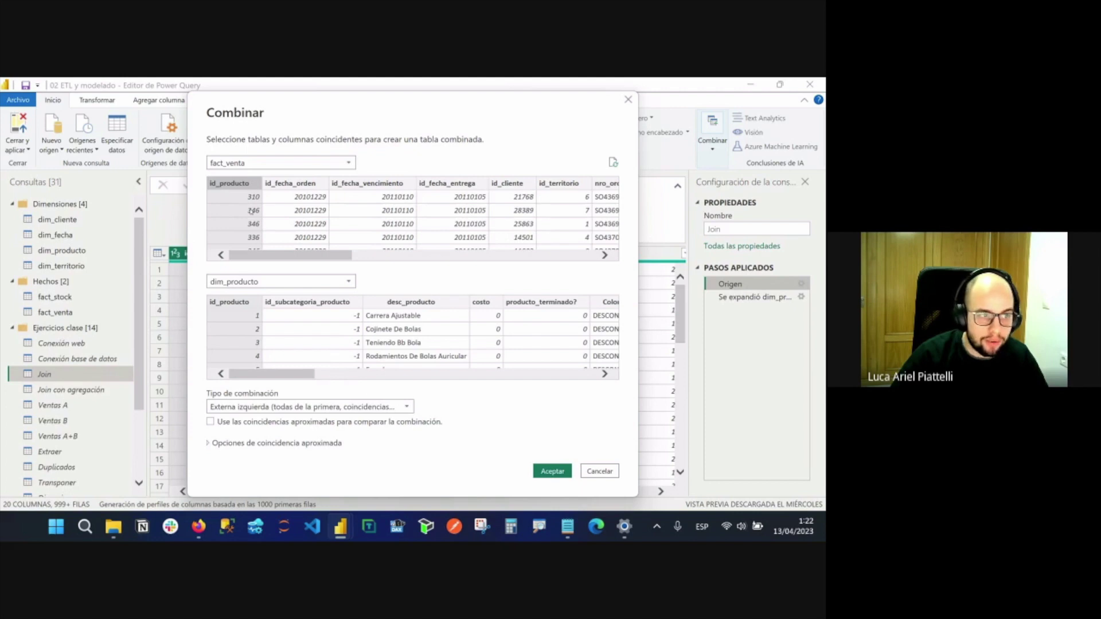
click(246, 408)
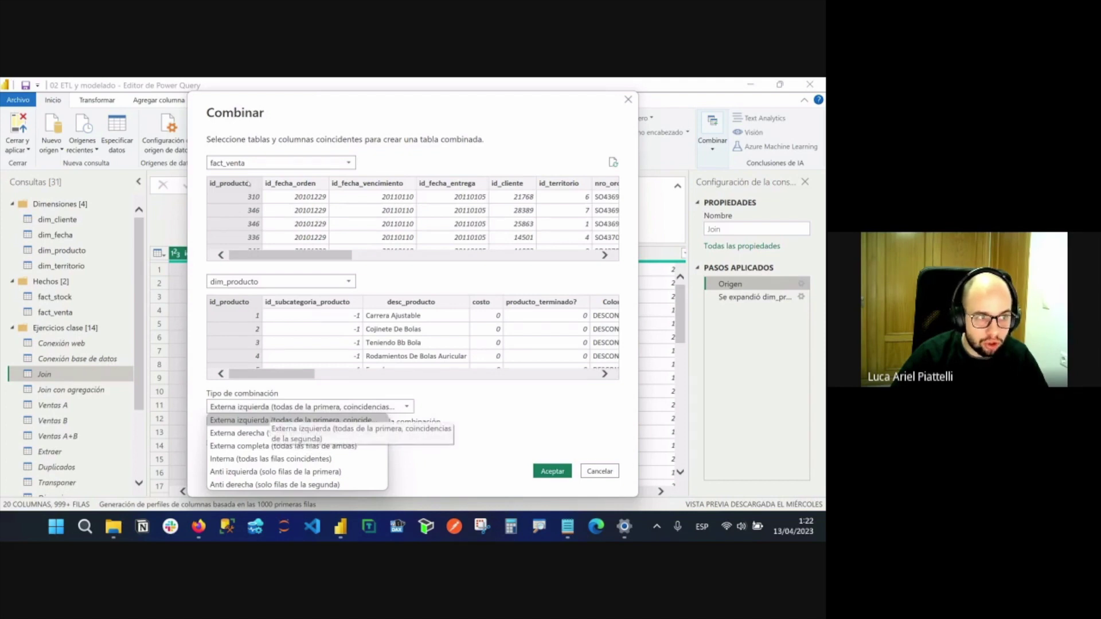
click(220, 227)
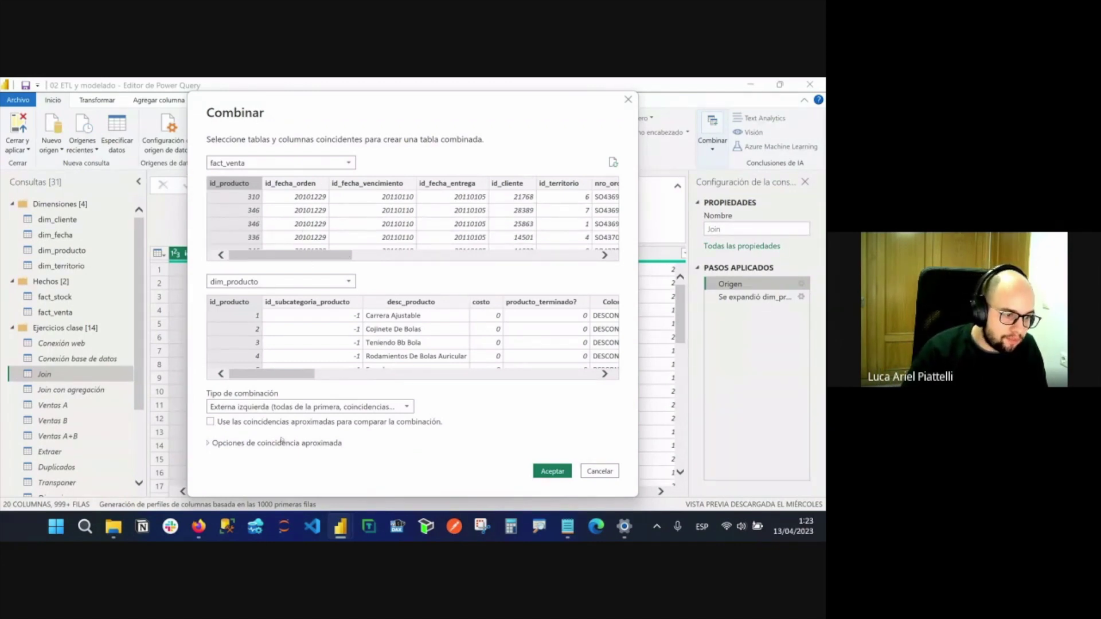
Examine the merge's approximate matching options, leaving approximate matching turned off.
click(210, 444)
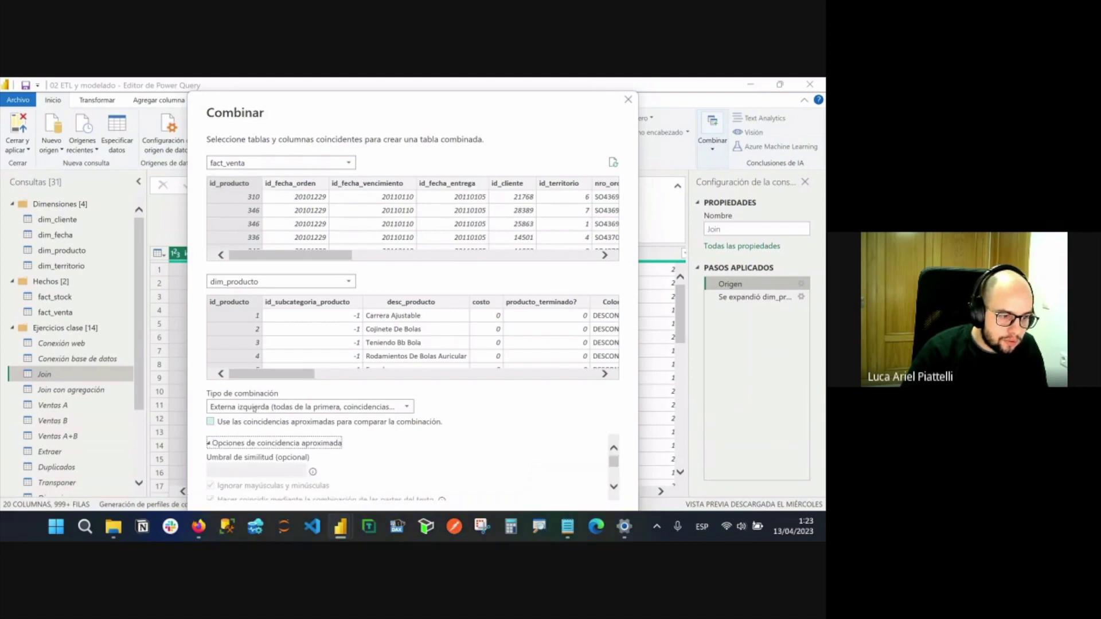
click(210, 443)
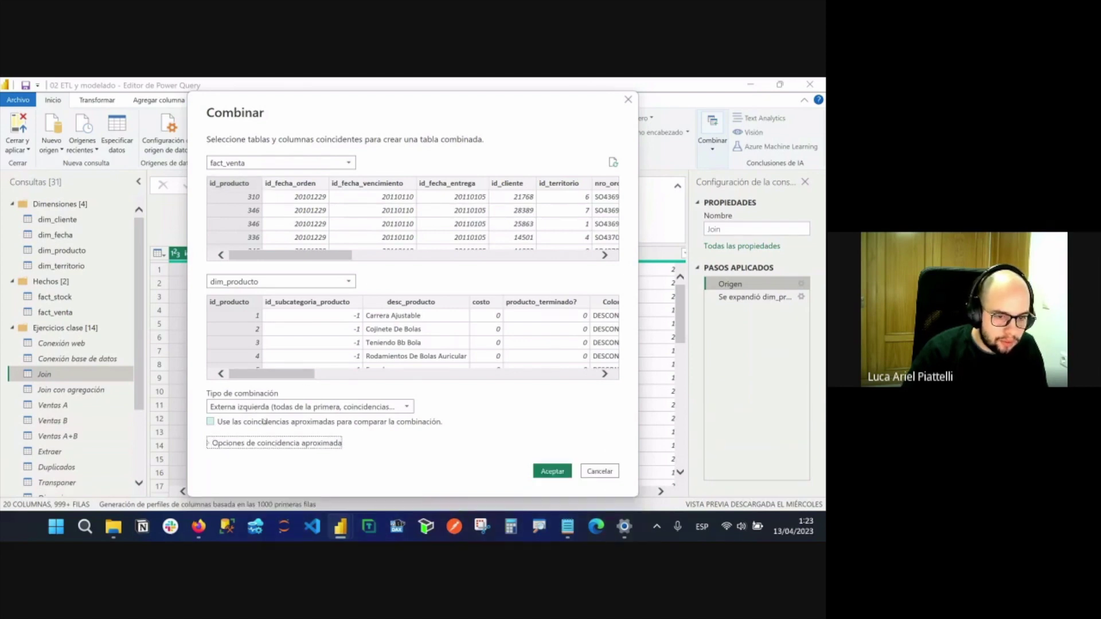
key(shift+Tab)
key(space)
key(space)
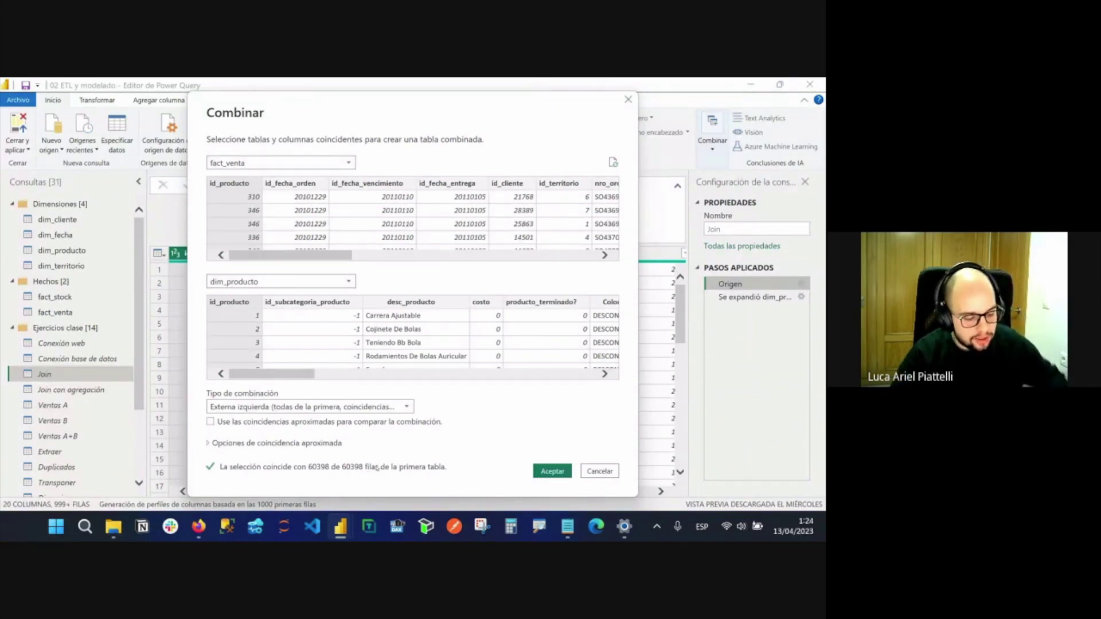
Check the merge's row-match message, cancel the merge settings, and look across Join's columns to dim_producto.
drag(201, 453, 483, 477)
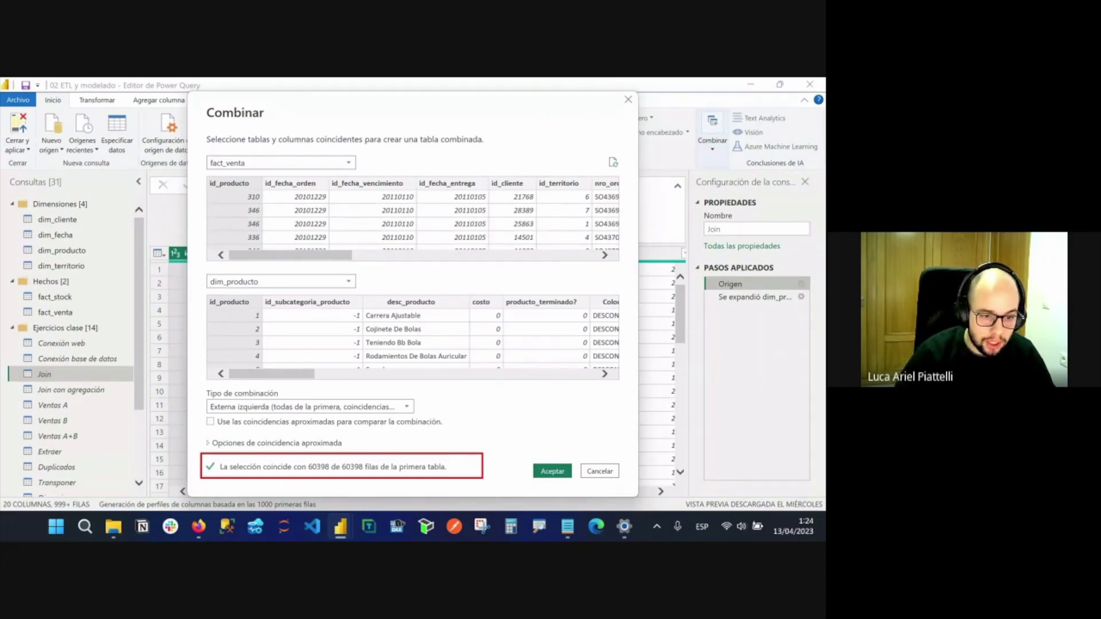
key(Escape)
click(600, 471)
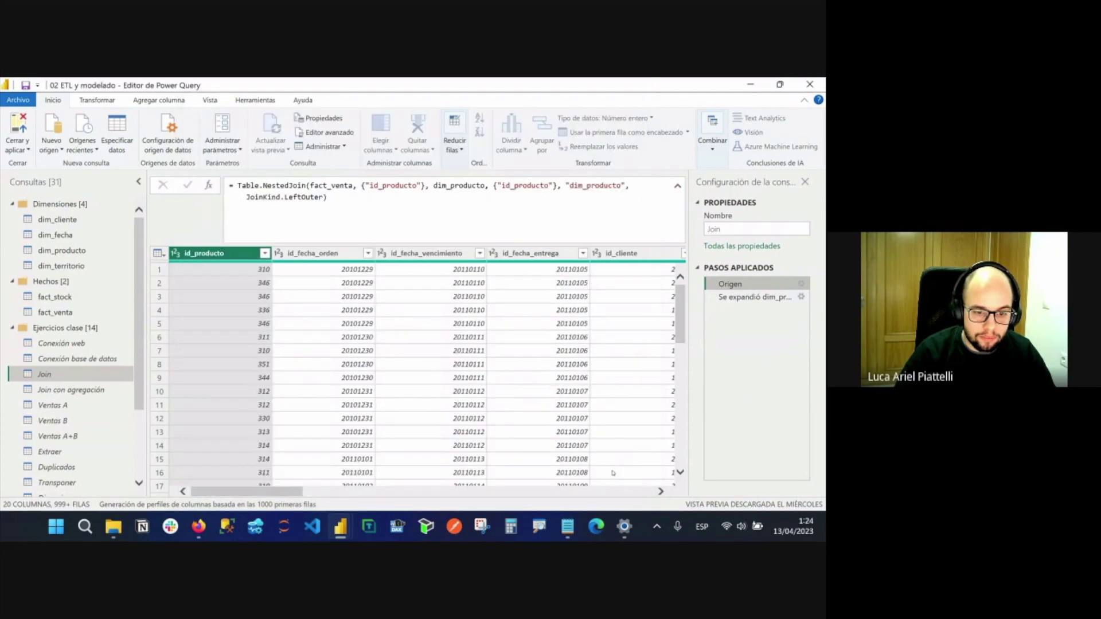
scroll(549, 367, right, 15)
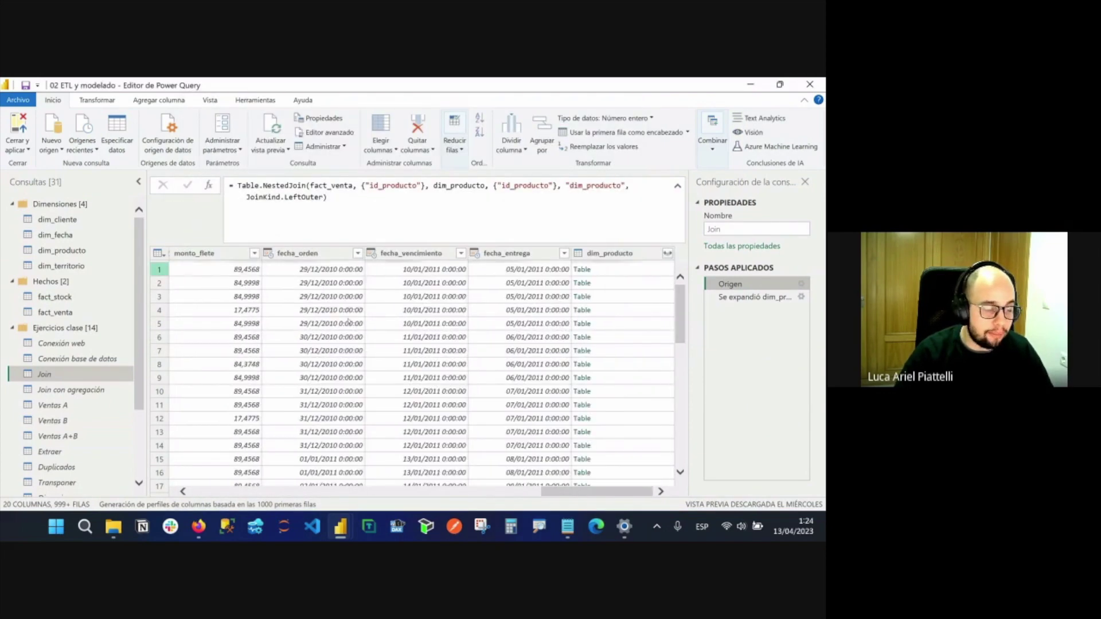
Look over Join's columns from id_producto to the nested dim_producto and delete the step that expands dim_producto.
scroll(470, 332, left, 15)
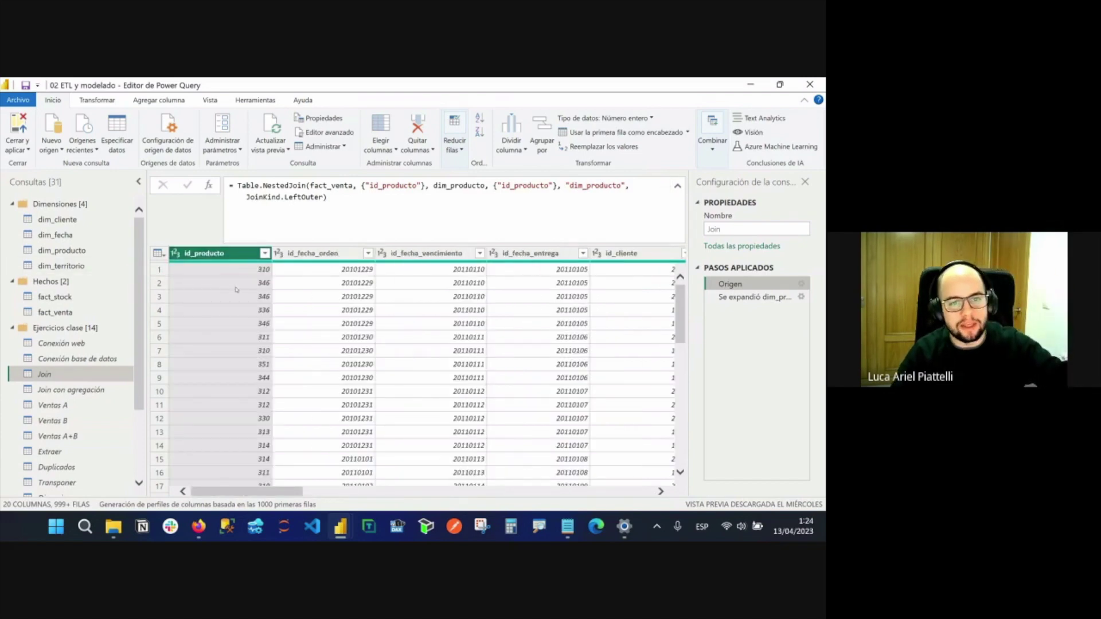
scroll(229, 287, right, 5)
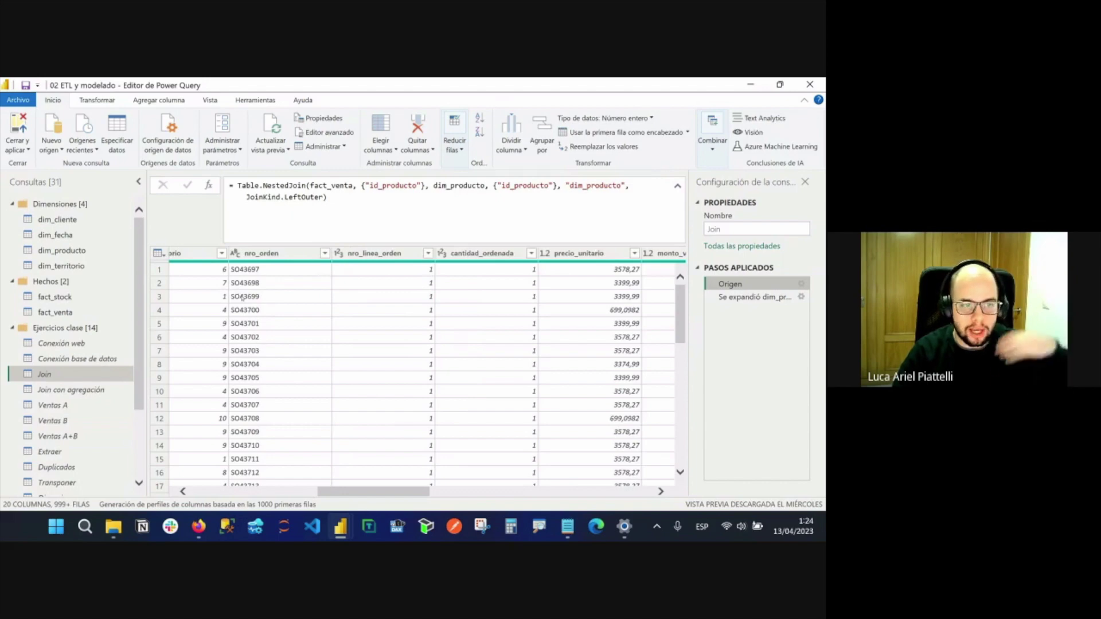
scroll(241, 296, right, 5)
scroll(246, 301, right, 10)
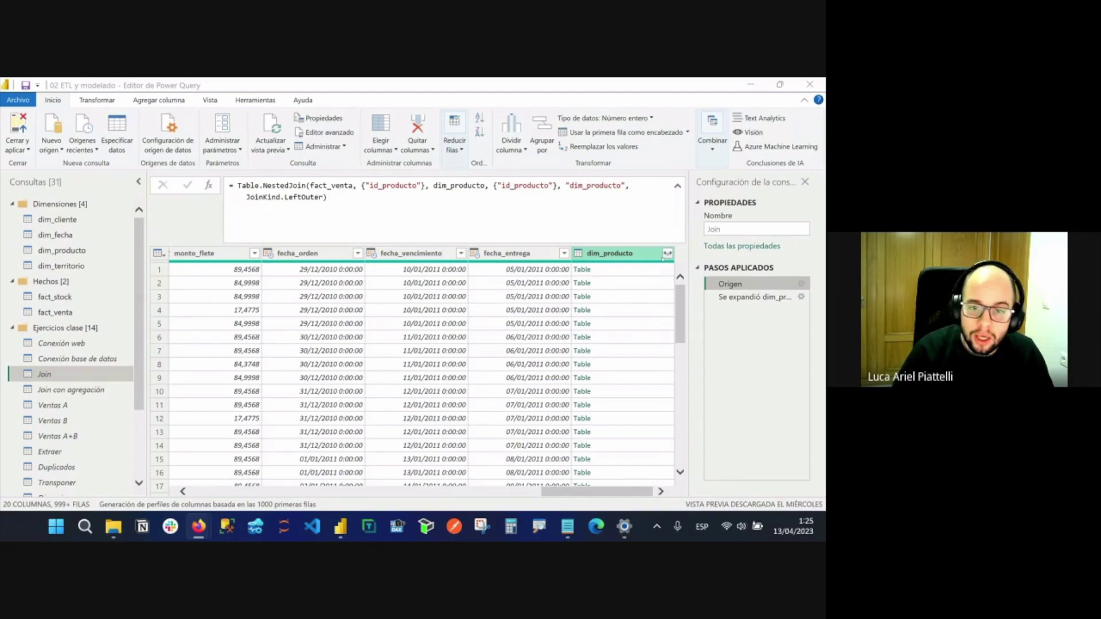
click(711, 298)
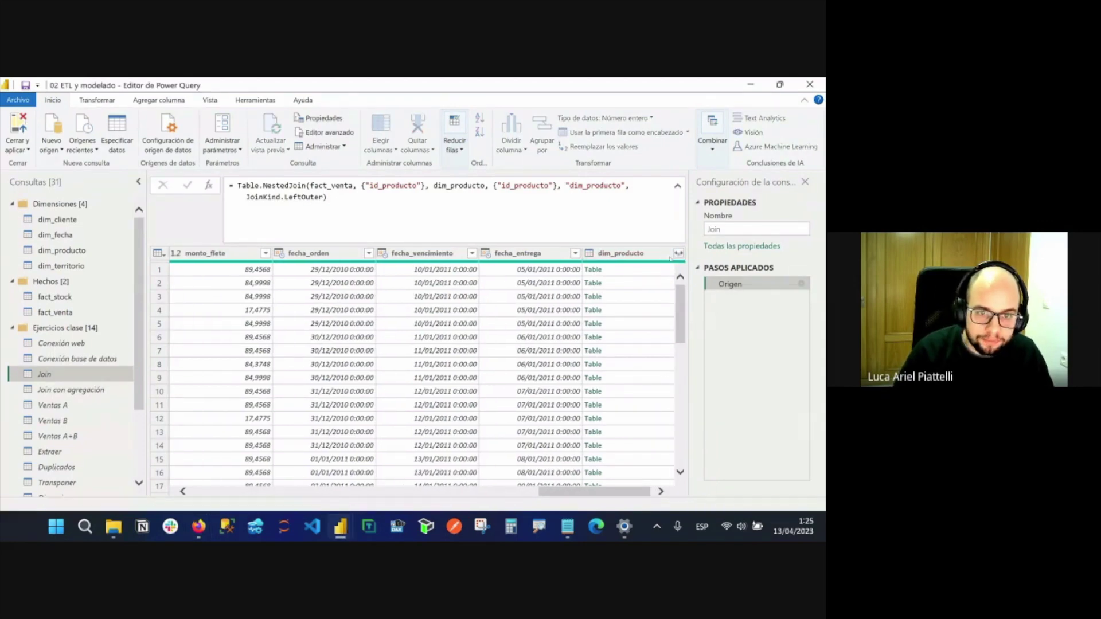
Expand the nested dim_producto column into only desc_producto and Color, using the original column name as prefix.
click(679, 254)
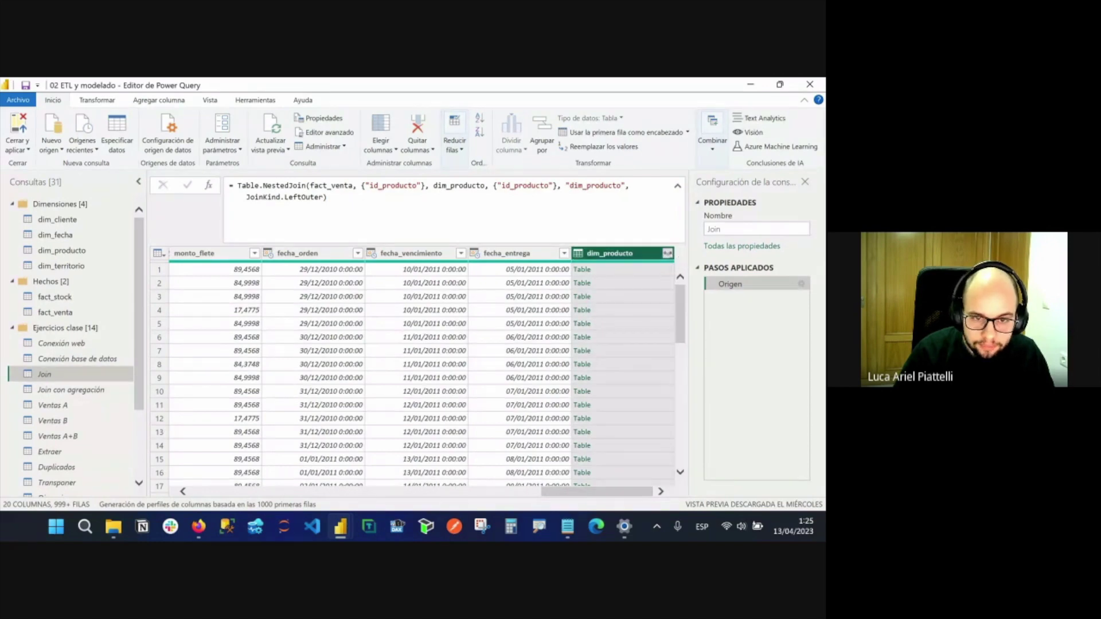
click(668, 253)
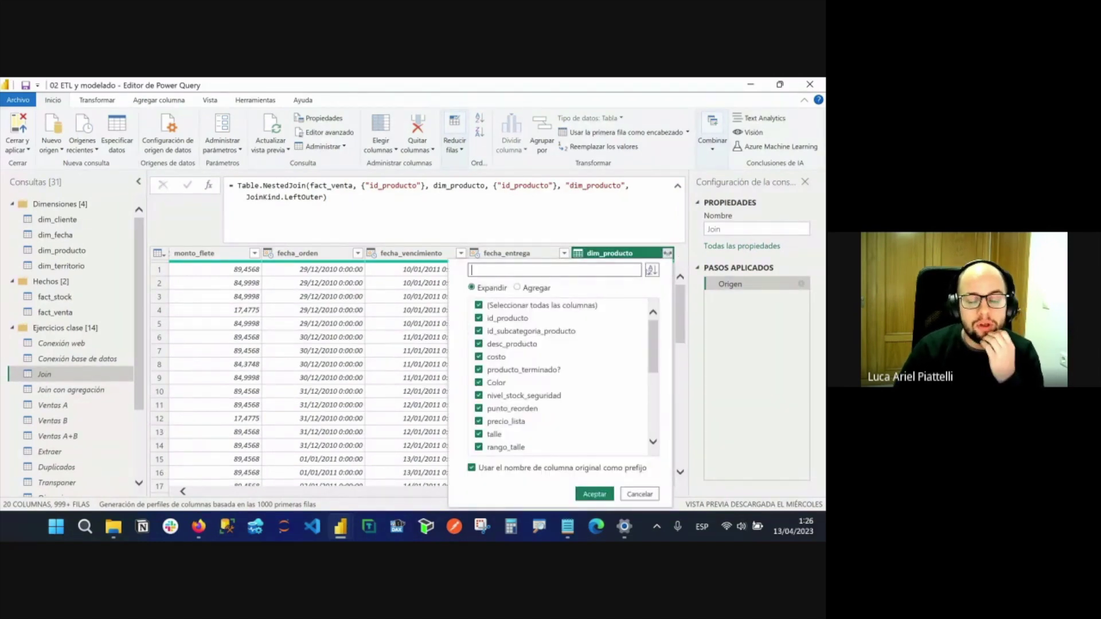
click(493, 306)
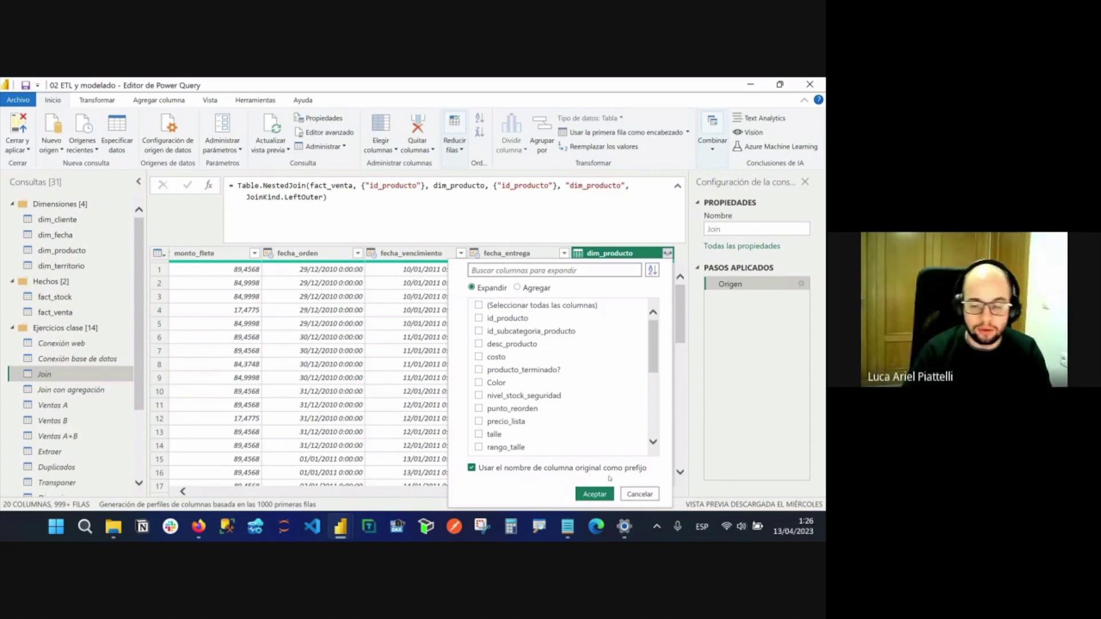
click(586, 471)
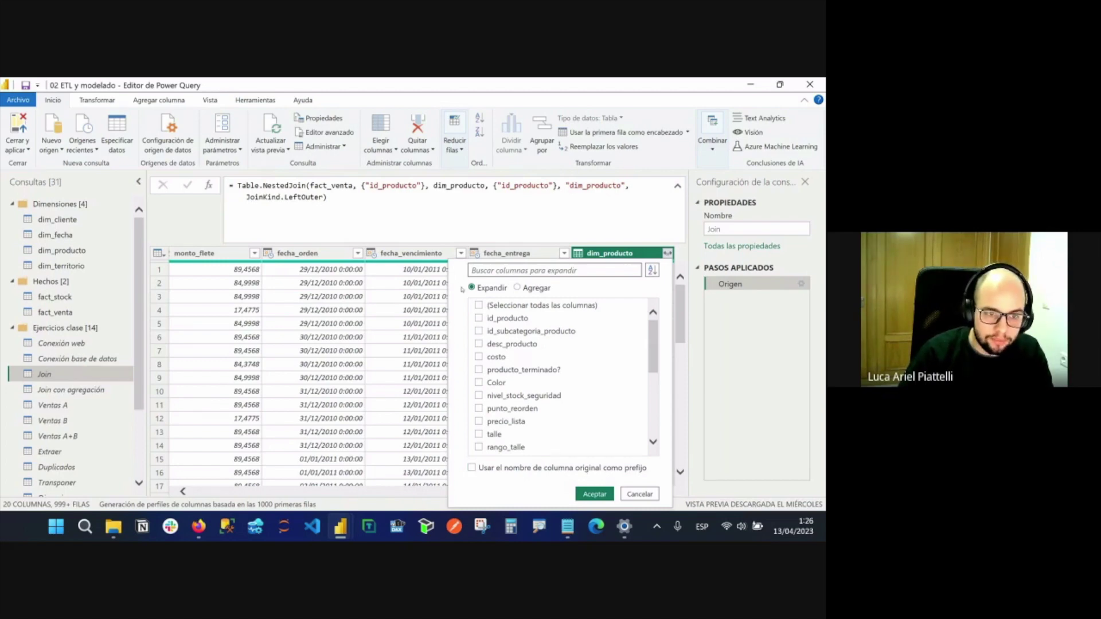
click(506, 470)
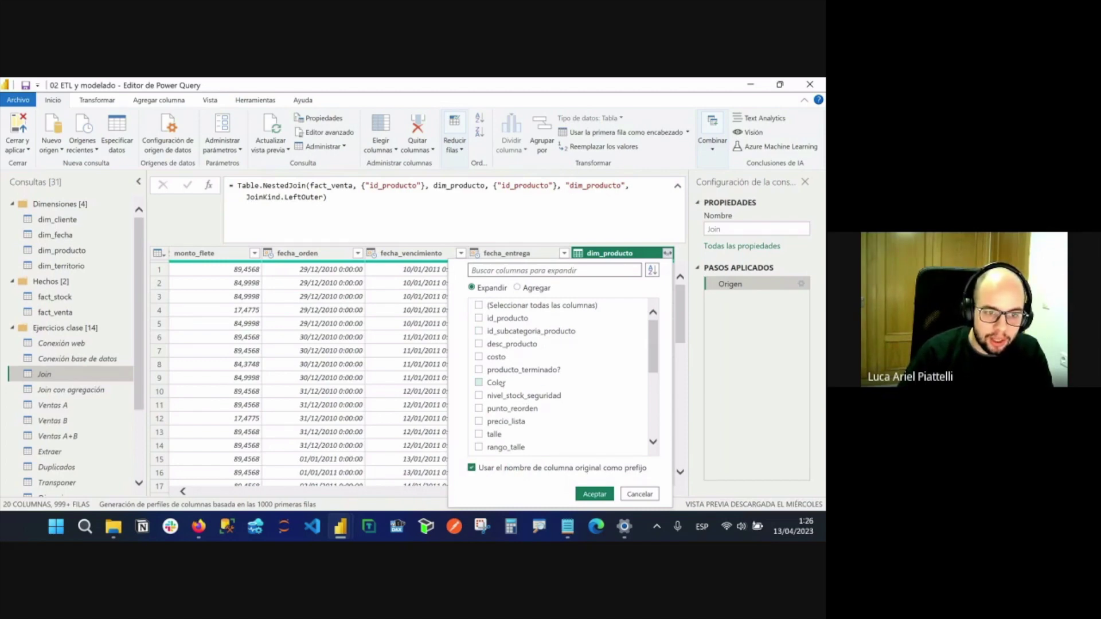
scroll(510, 390, down, 3)
scroll(511, 390, down, 3)
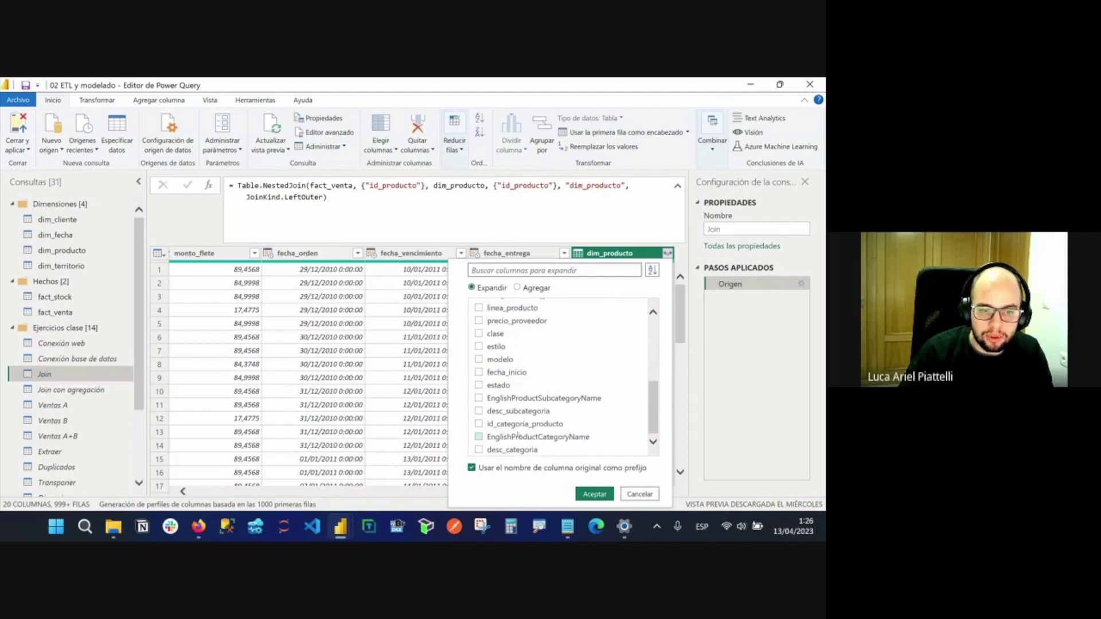
scroll(528, 396, up, 6)
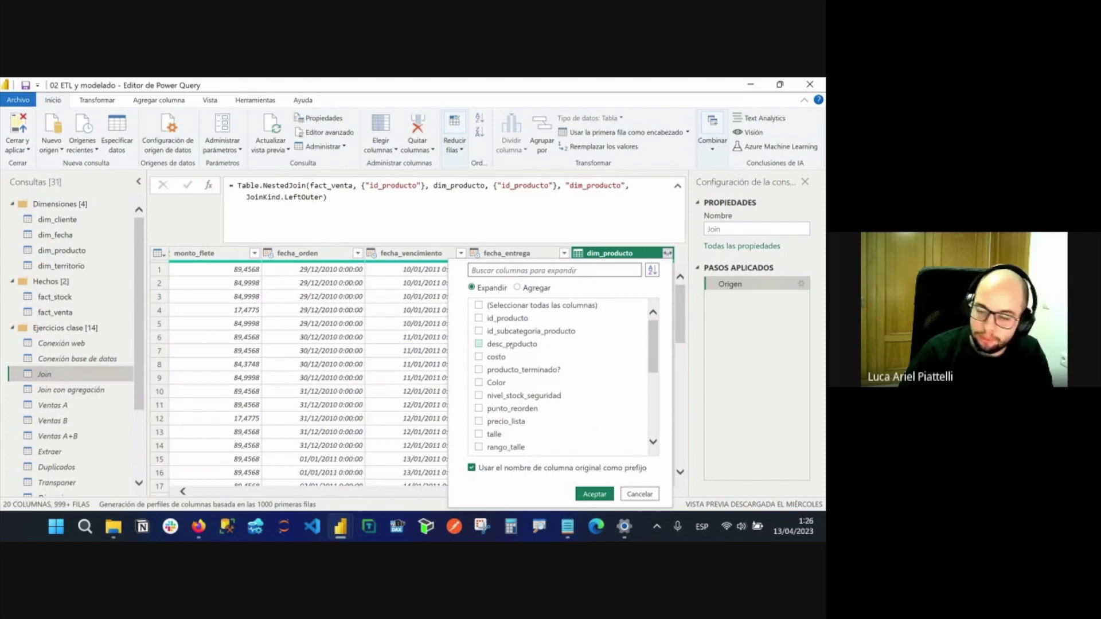
click(480, 345)
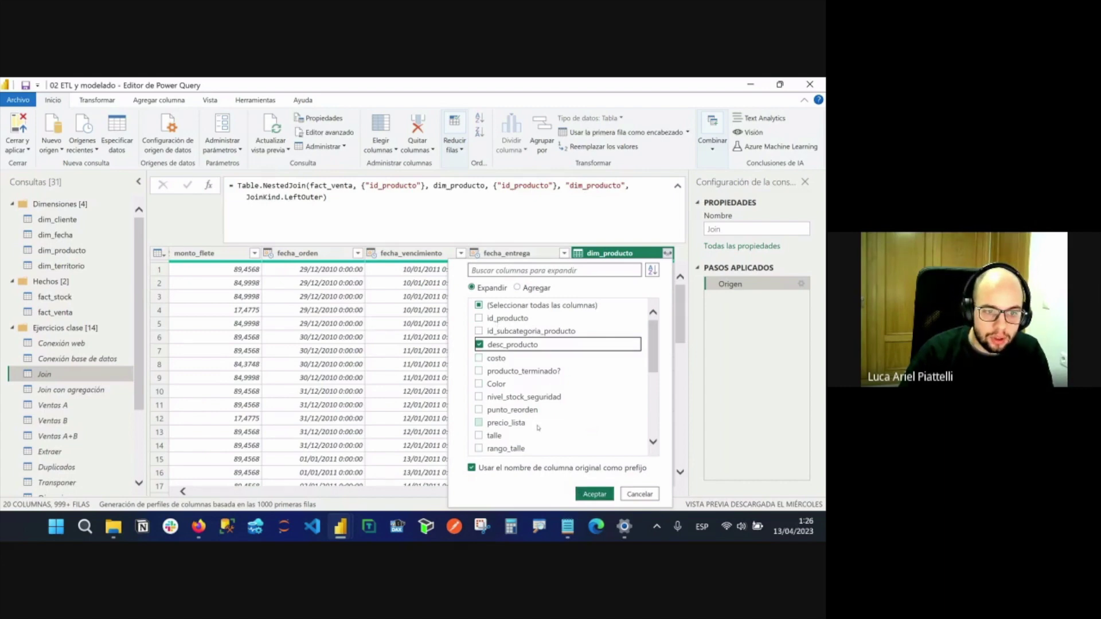
click(485, 383)
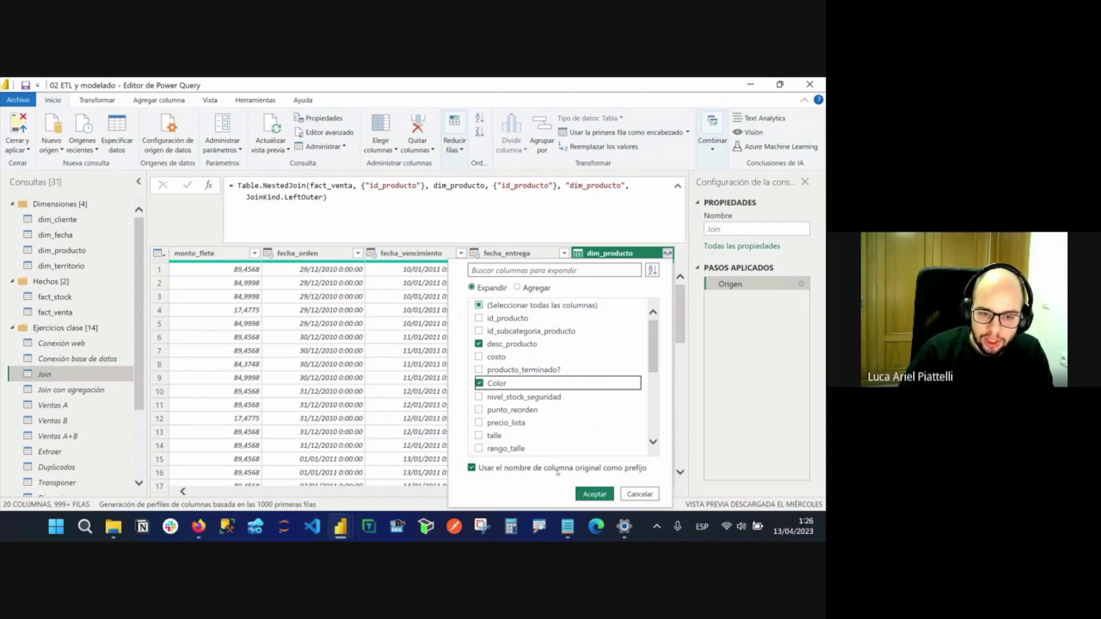
click(585, 495)
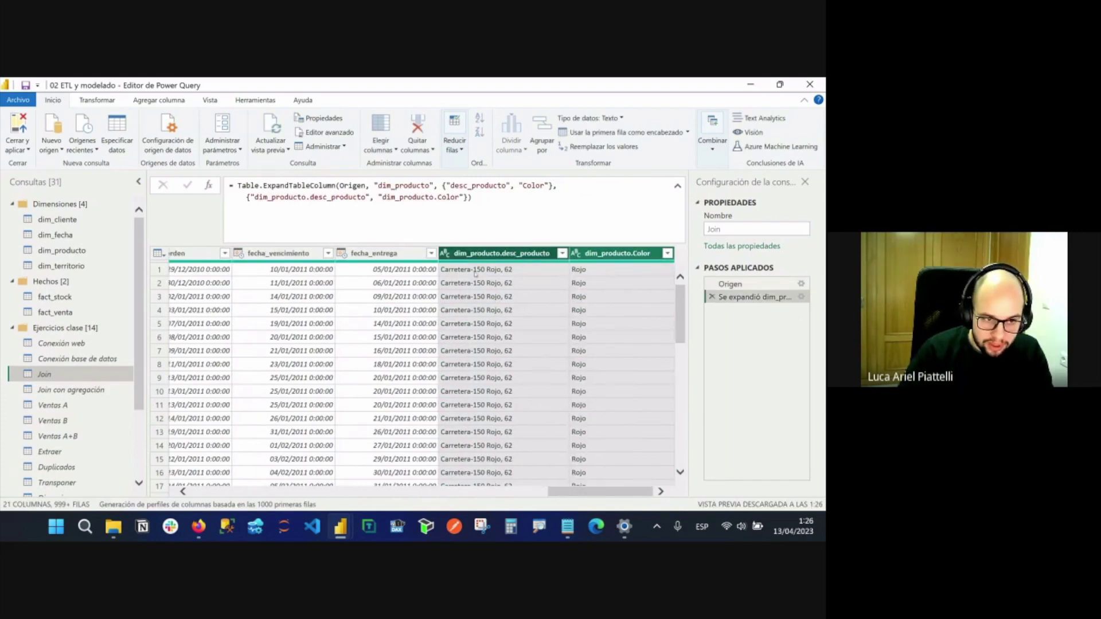
Edit Join's dim_producto expansion step to remove the default column name prefix from desc_producto and Color.
click(477, 269)
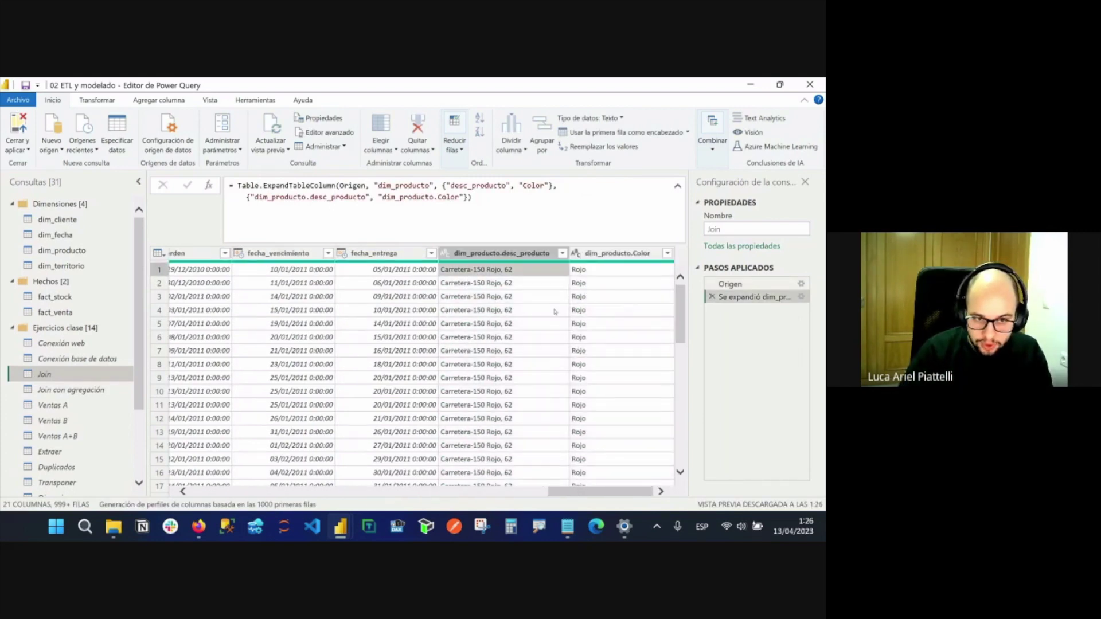
click(487, 255)
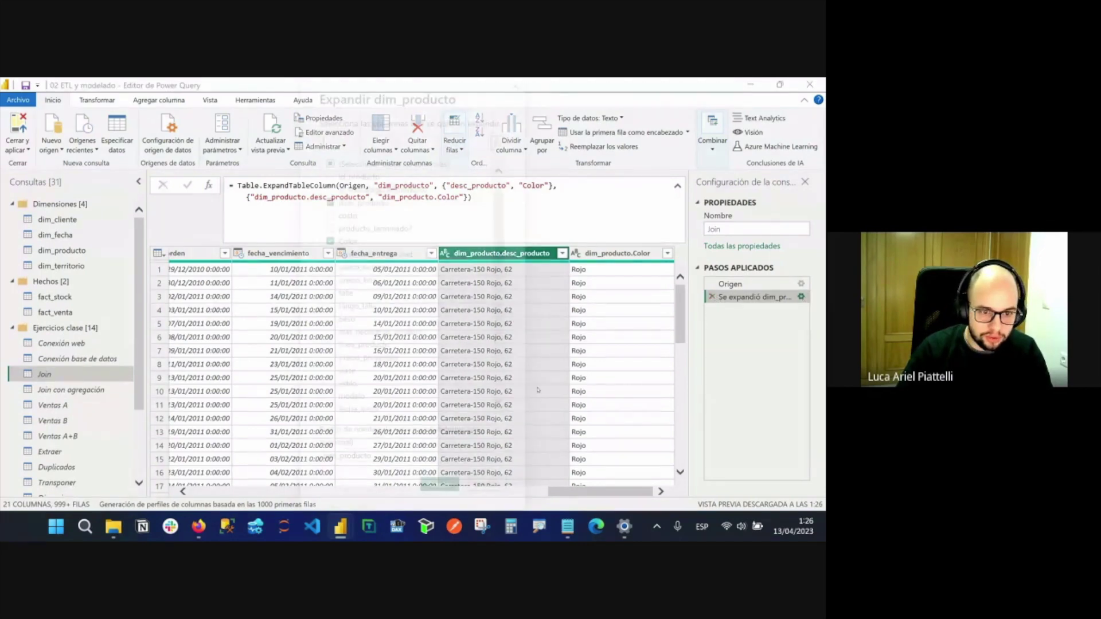
double_click(386, 457)
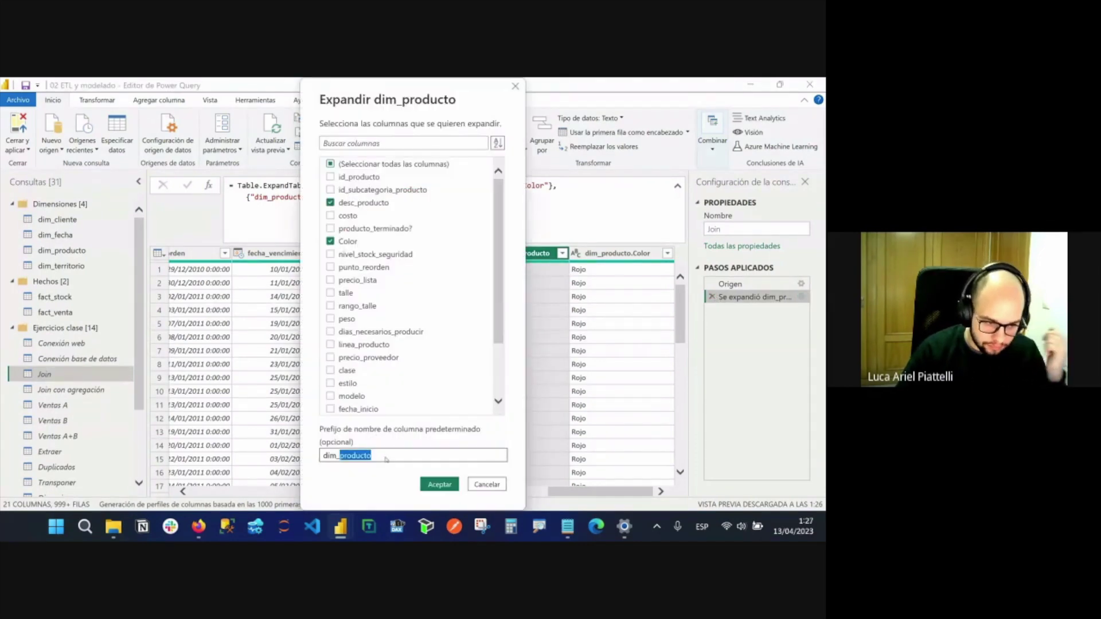
key(BackSpace)
key(BackSpace)
key(BackSpace)
key(BackSpace)
key(BackSpace)
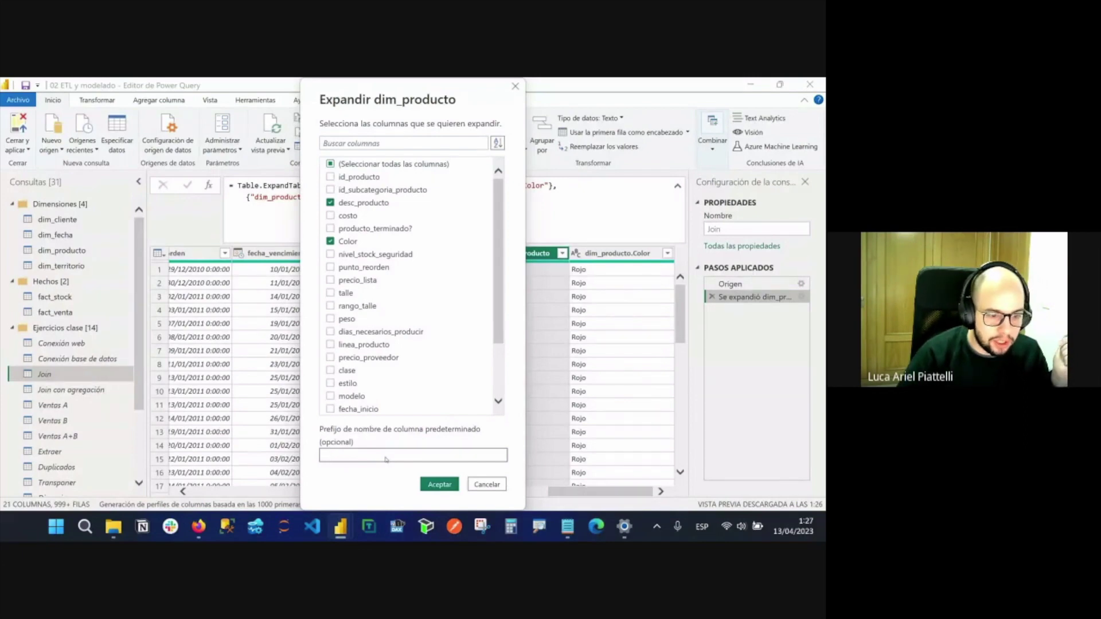
click(439, 485)
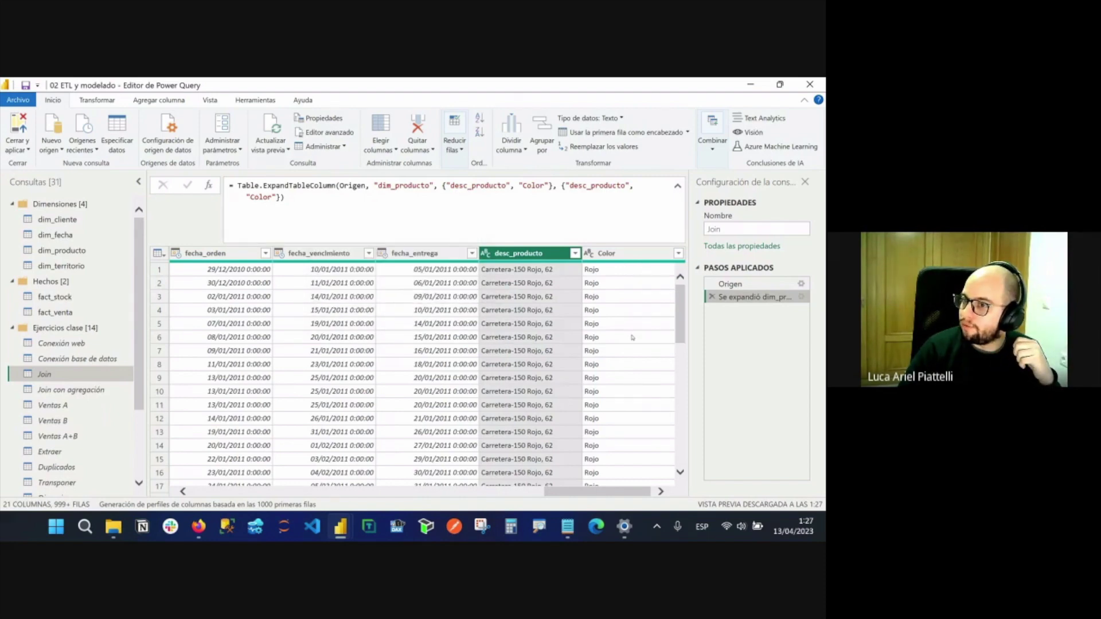
scroll(497, 312, right, 1)
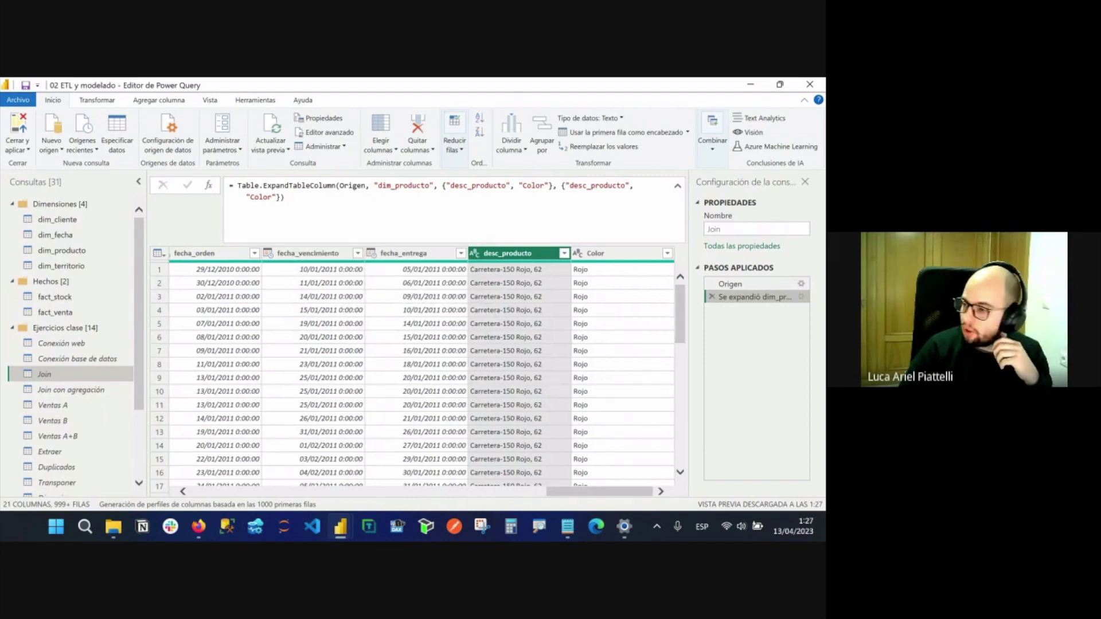
Open the Join con agregación query and examine its Origen merge settings, with dim_producto as the first table and fact_venta as the second.
key(alt+Tab)
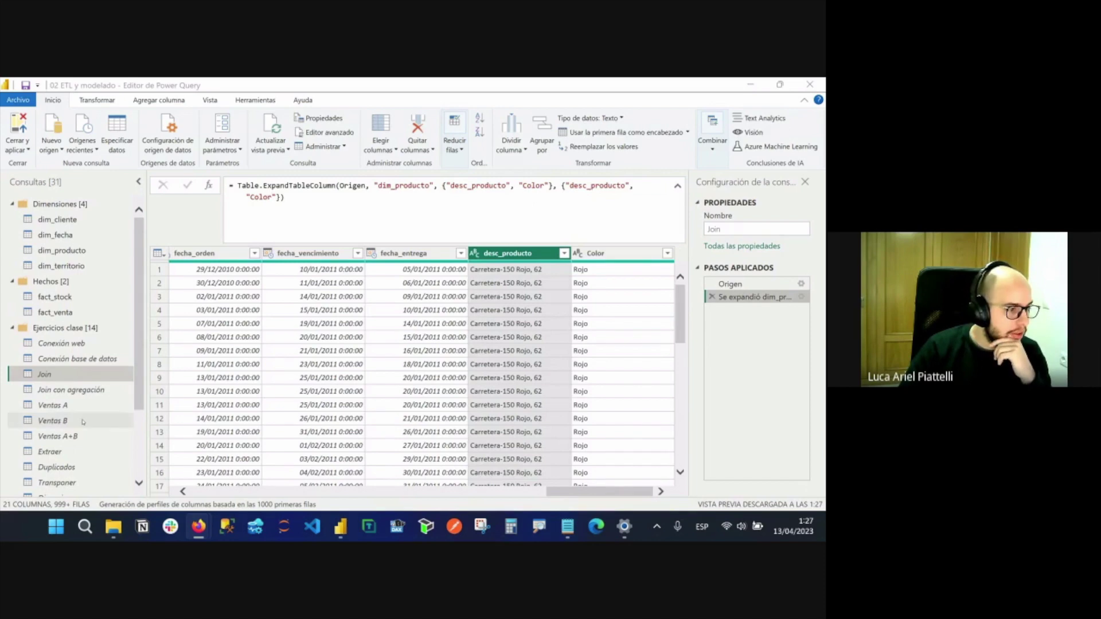
click(71, 390)
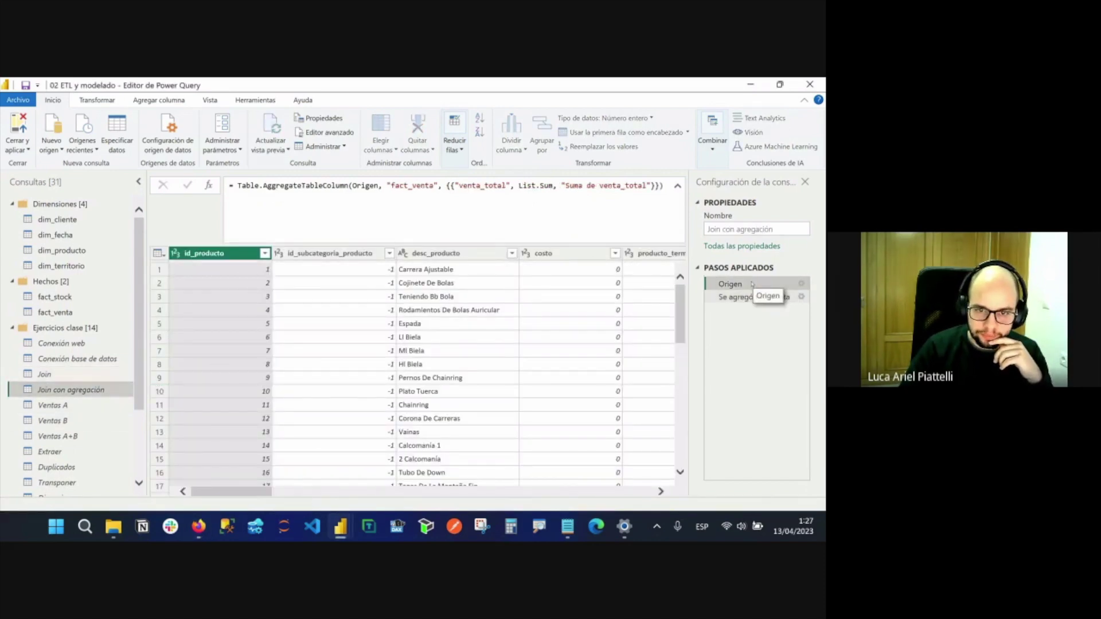
click(754, 282)
click(801, 283)
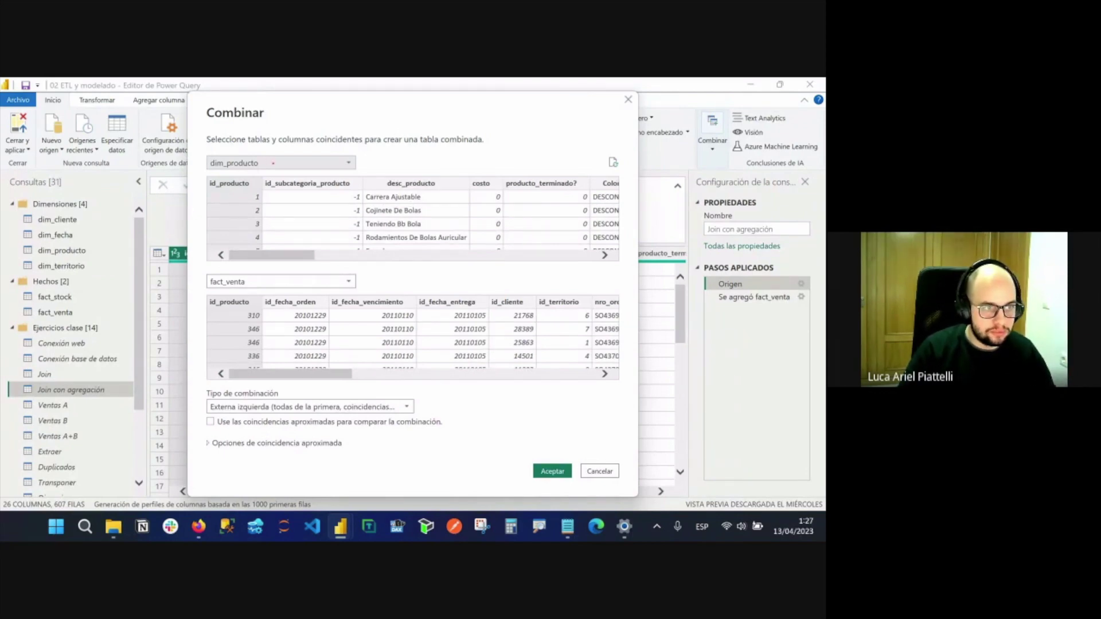
drag(274, 163, 320, 163)
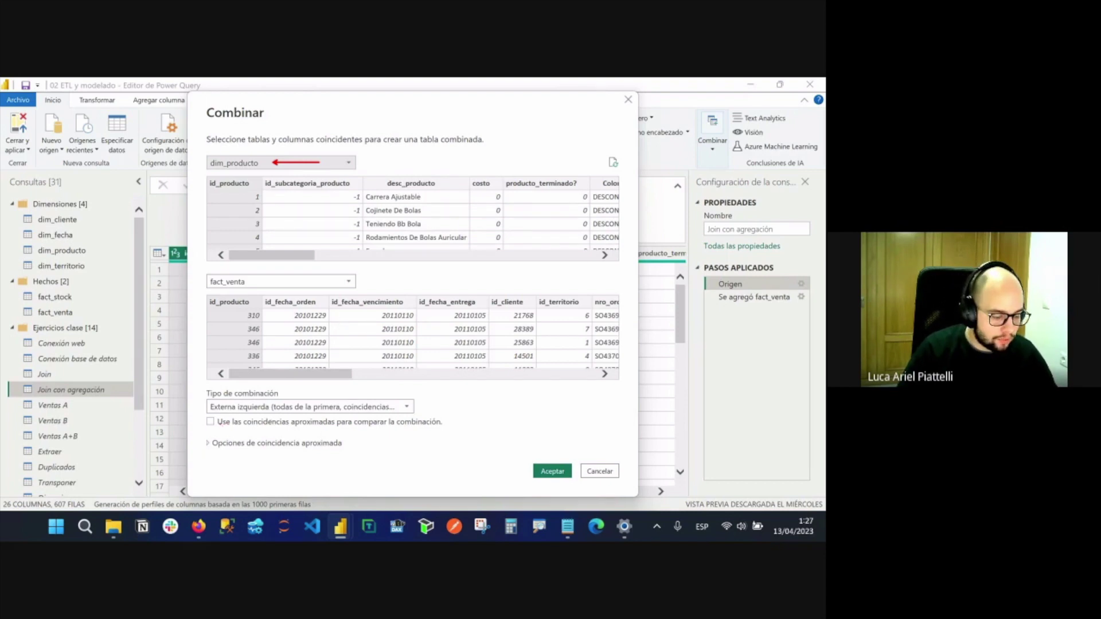
Switch approximate matching on and off to re-evaluate the merge's row matches, and cancel the merge settings.
click(211, 421)
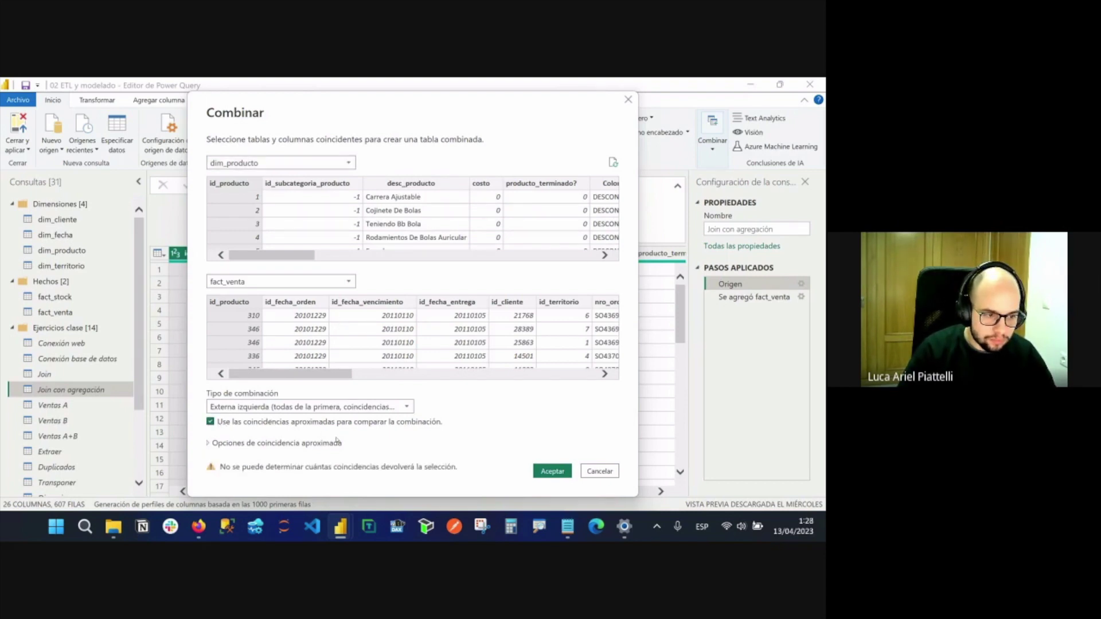
click(290, 424)
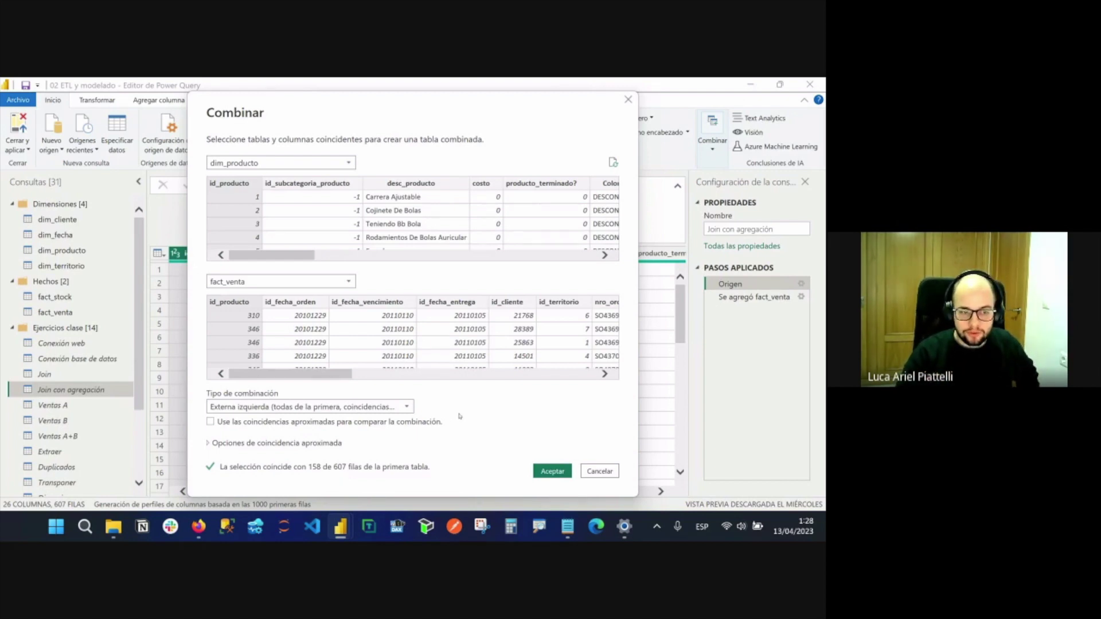
click(600, 472)
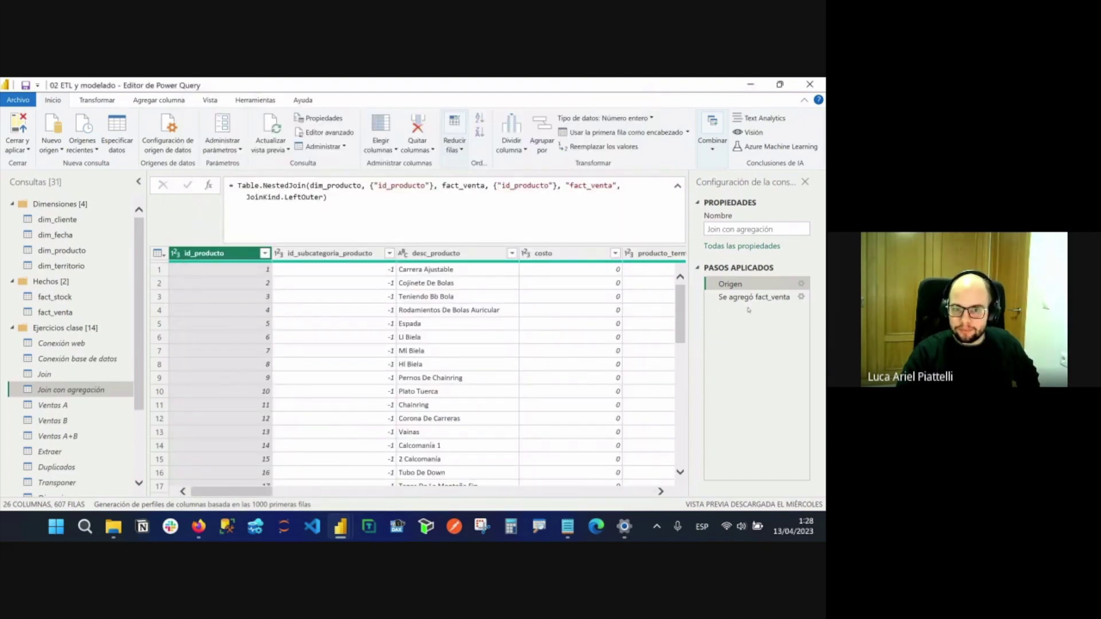
View Origen's nested fact_venta column and review the aggregation settings of the Se agregó fact_venta step, cancelling without changes.
drag(271, 491, 667, 477)
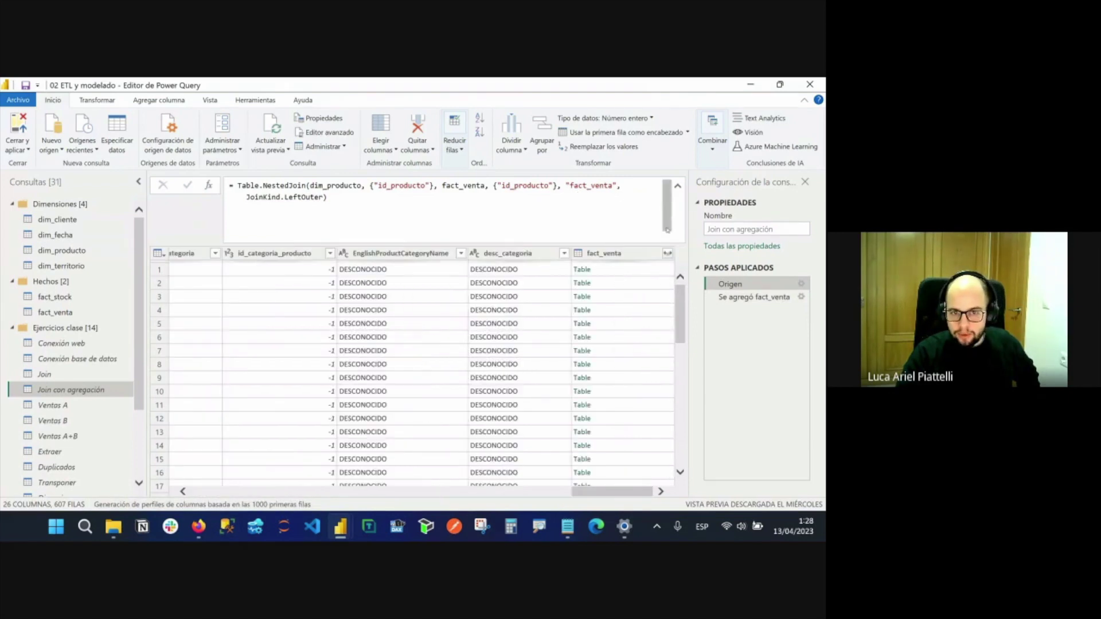
click(792, 297)
click(802, 297)
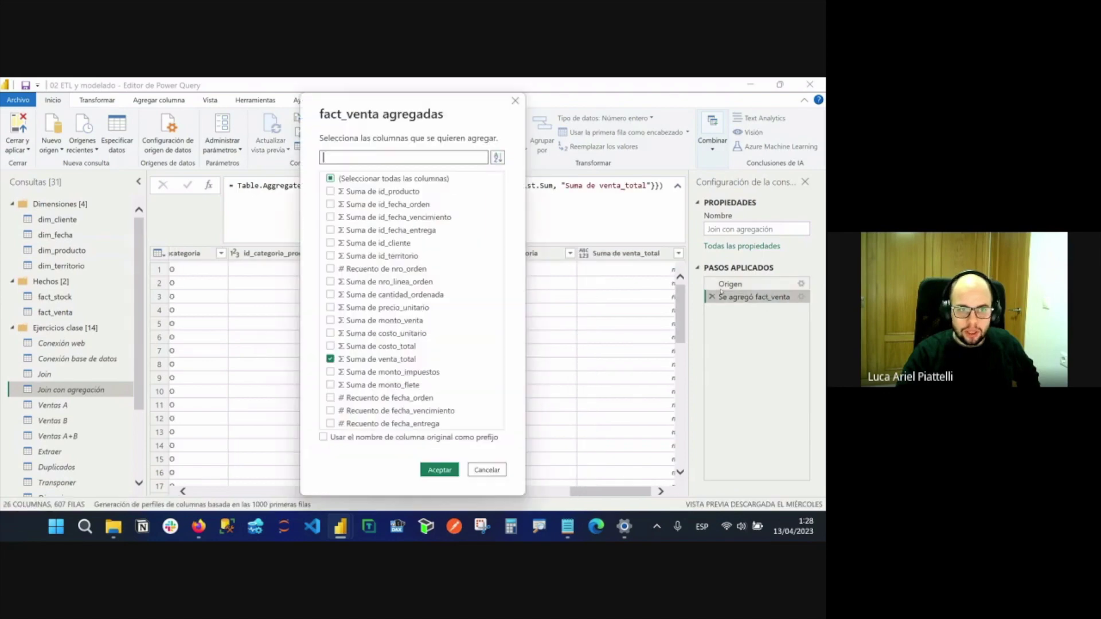
click(499, 471)
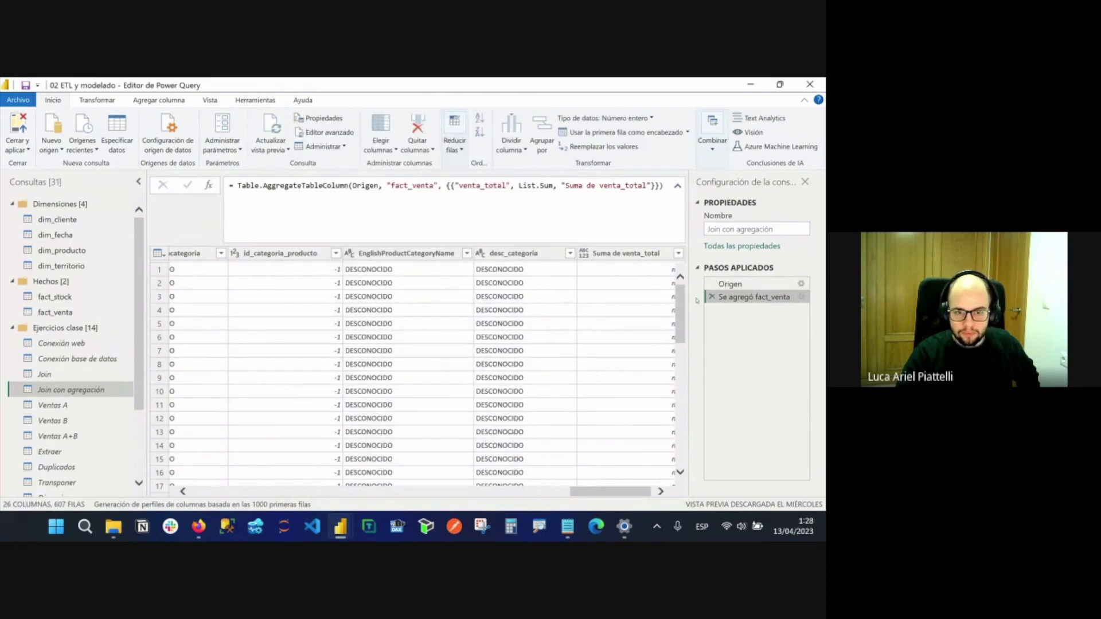
Review the expand and aggregate options for Origen's nested fact_venta column, and cancel without applying them.
click(734, 284)
click(664, 253)
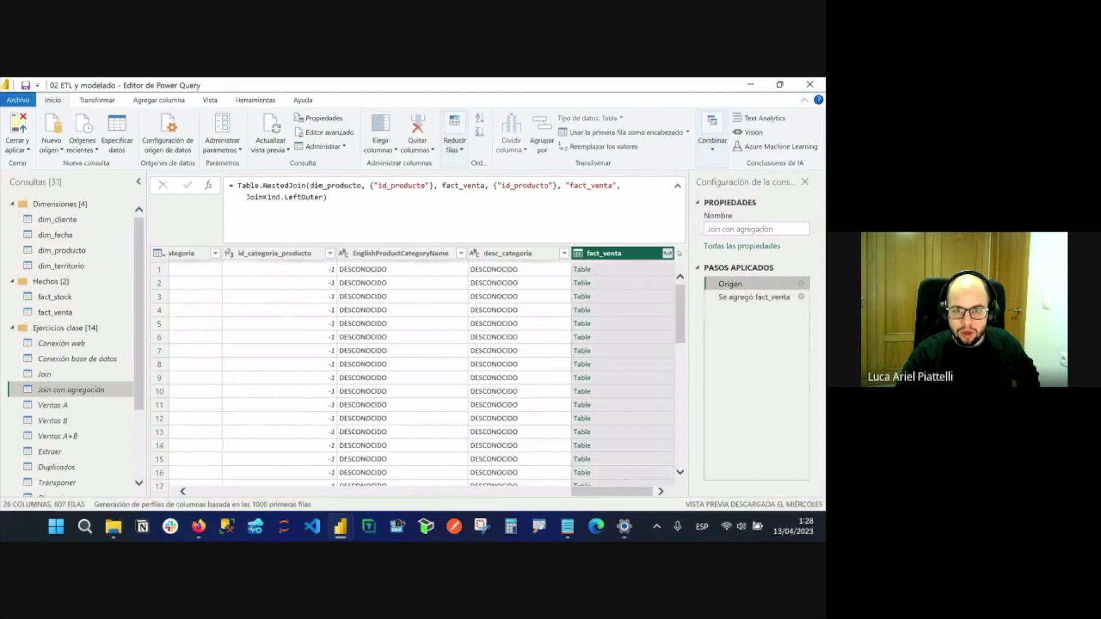
click(668, 253)
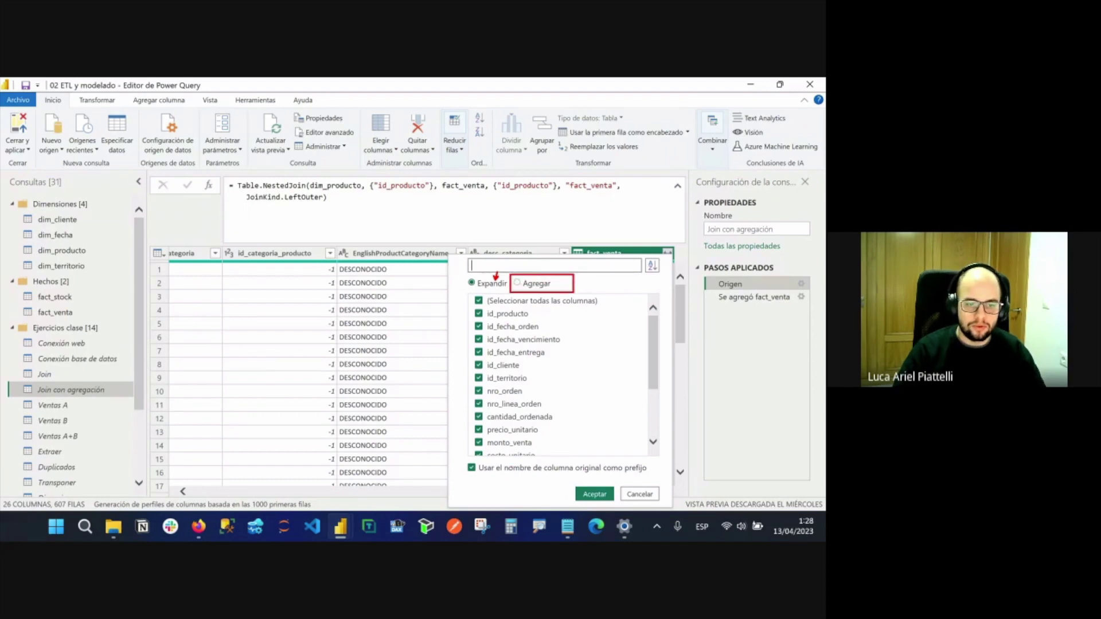
key(Escape)
click(668, 253)
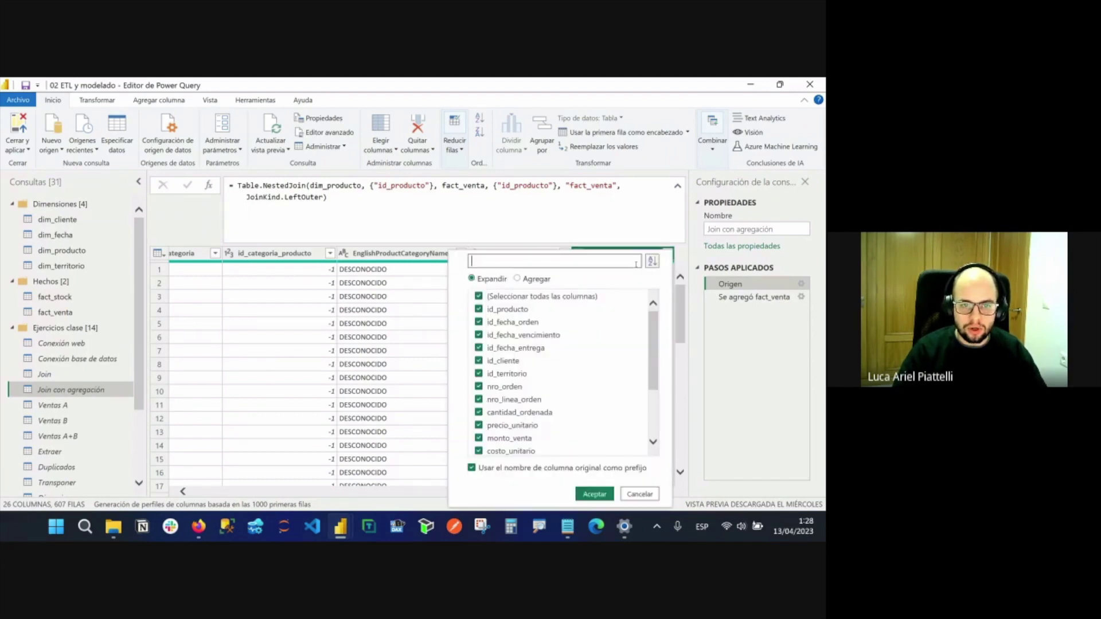
click(516, 279)
scroll(565, 436, down, 2)
click(570, 469)
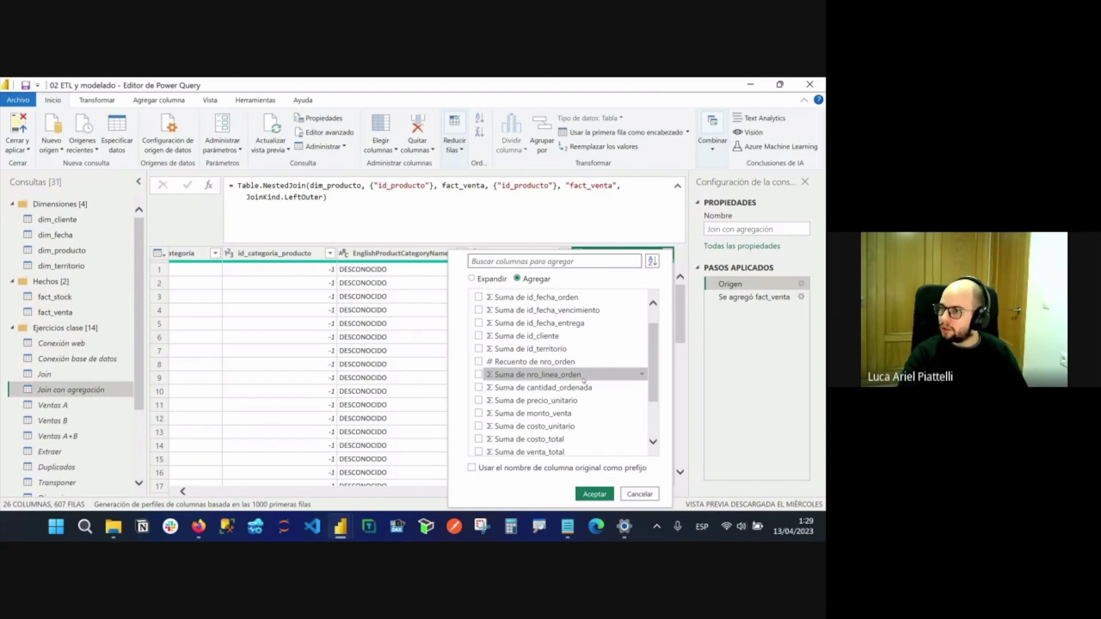
scroll(583, 379, up, 2)
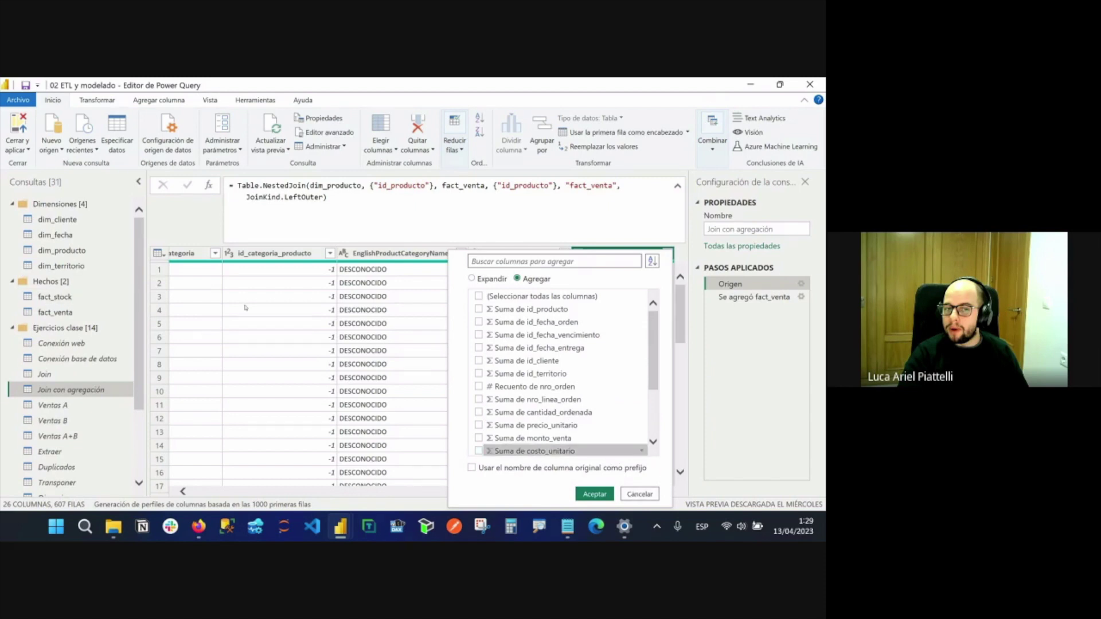
click(639, 494)
In the Se agregó fact_venta step, review the product columns and filter null values out of Suma de venta_total.
click(757, 298)
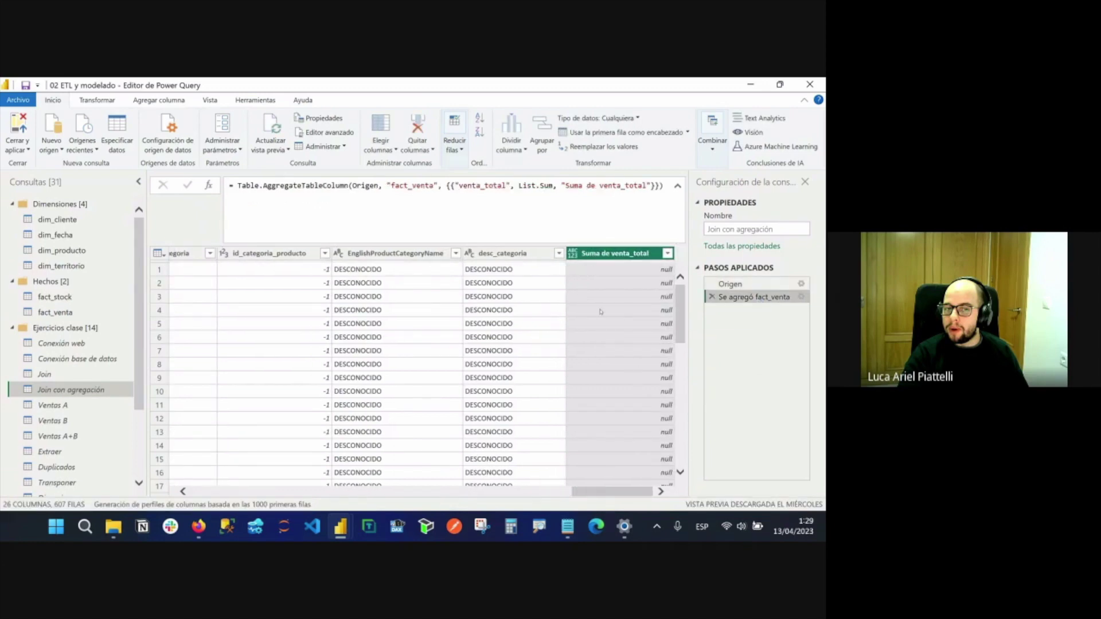
scroll(460, 304, left, 10)
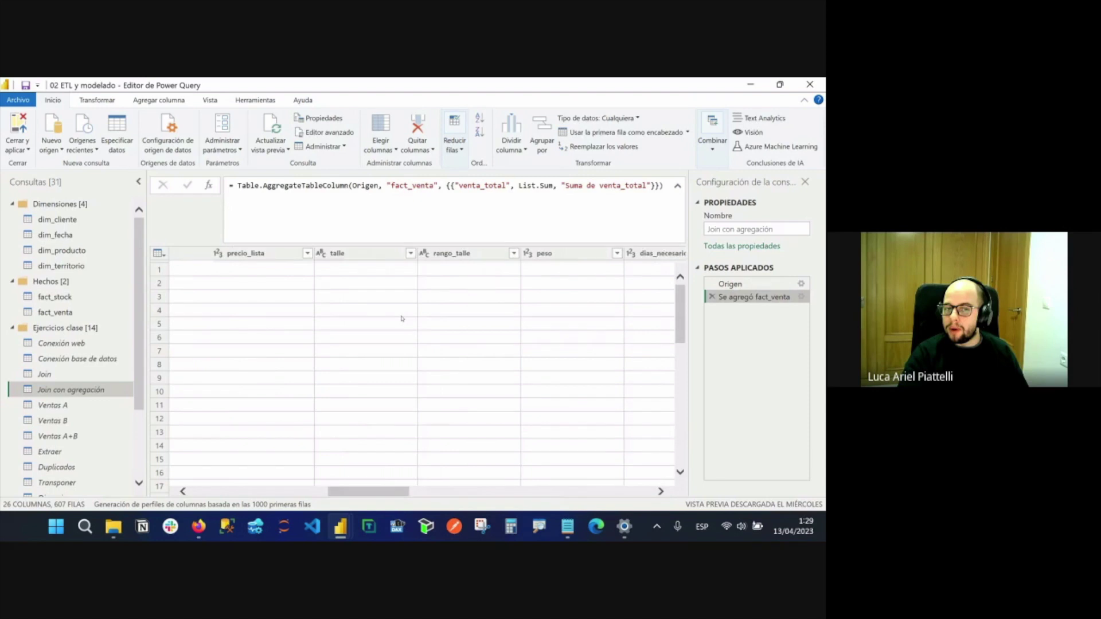
scroll(406, 320, left, 3)
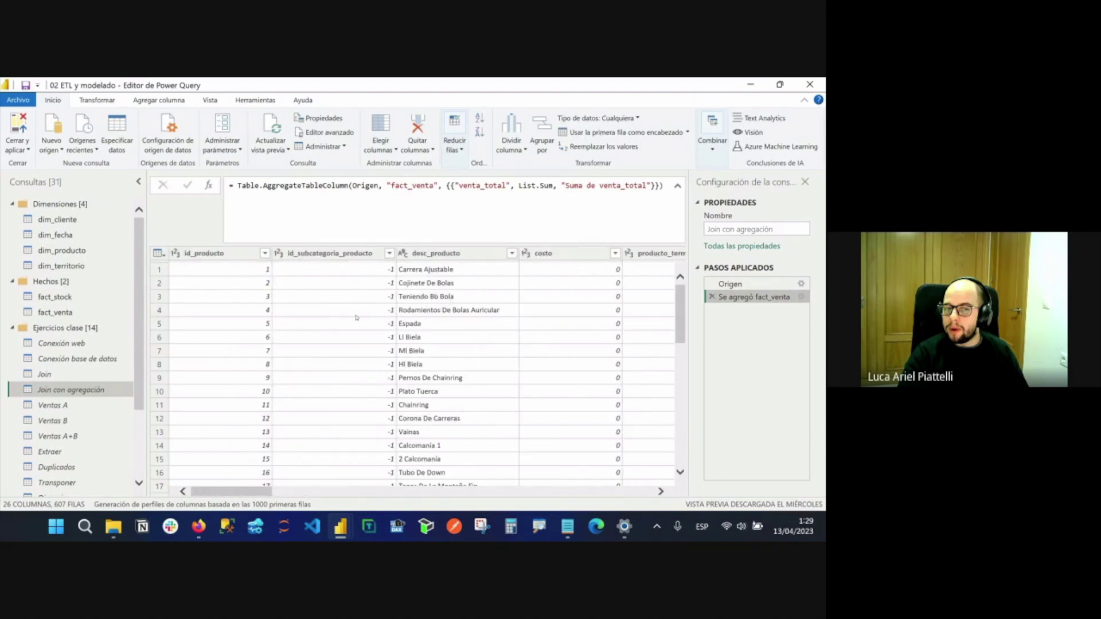
scroll(356, 318, right, 15)
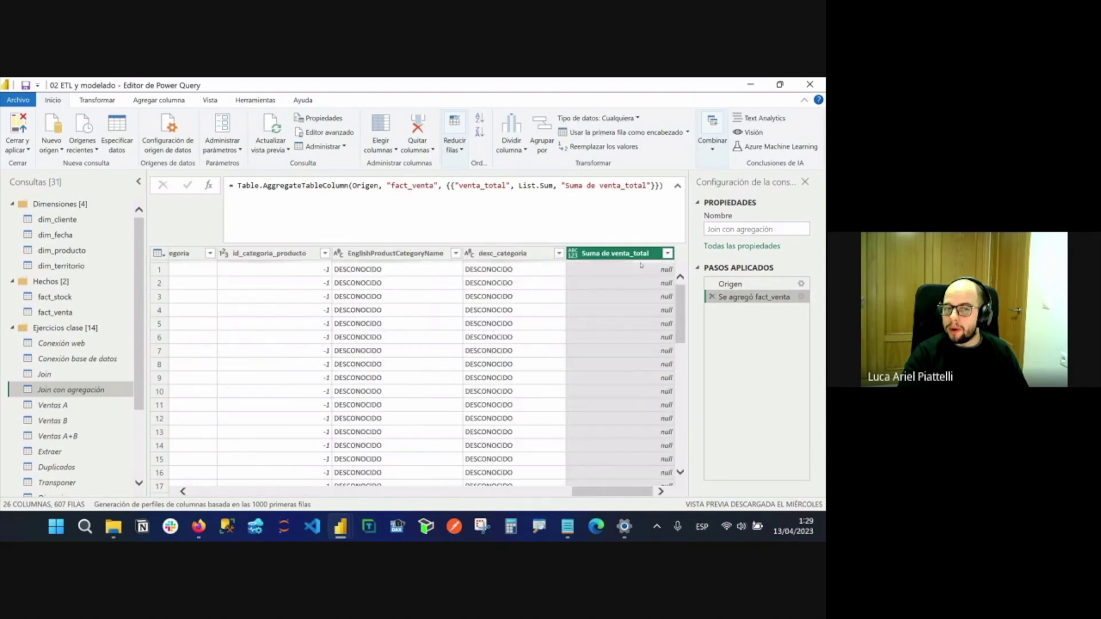
click(667, 253)
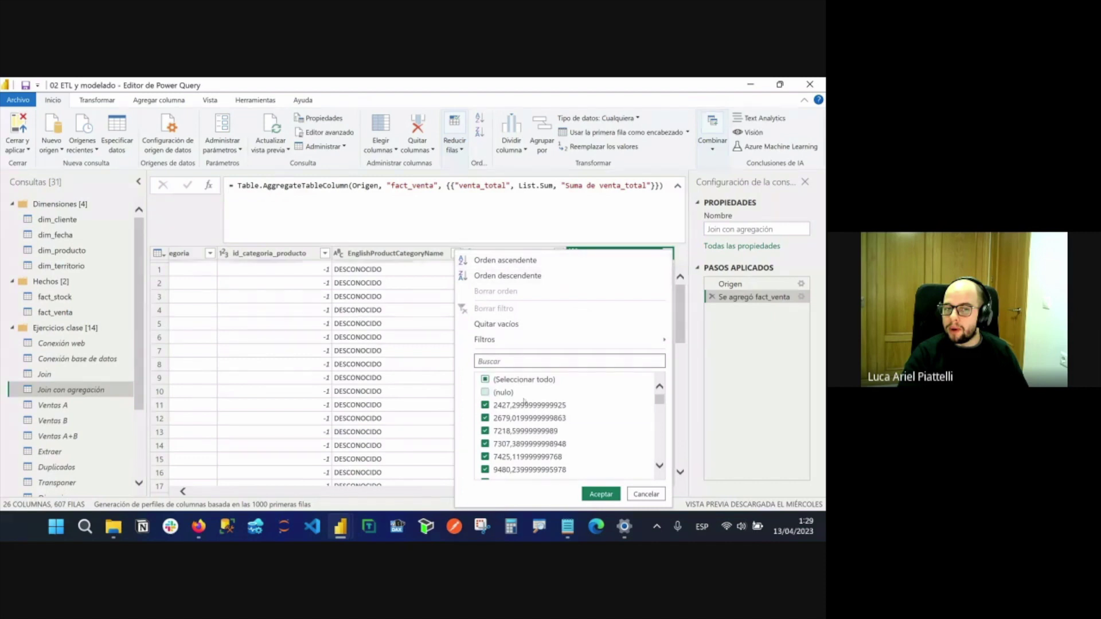
click(601, 494)
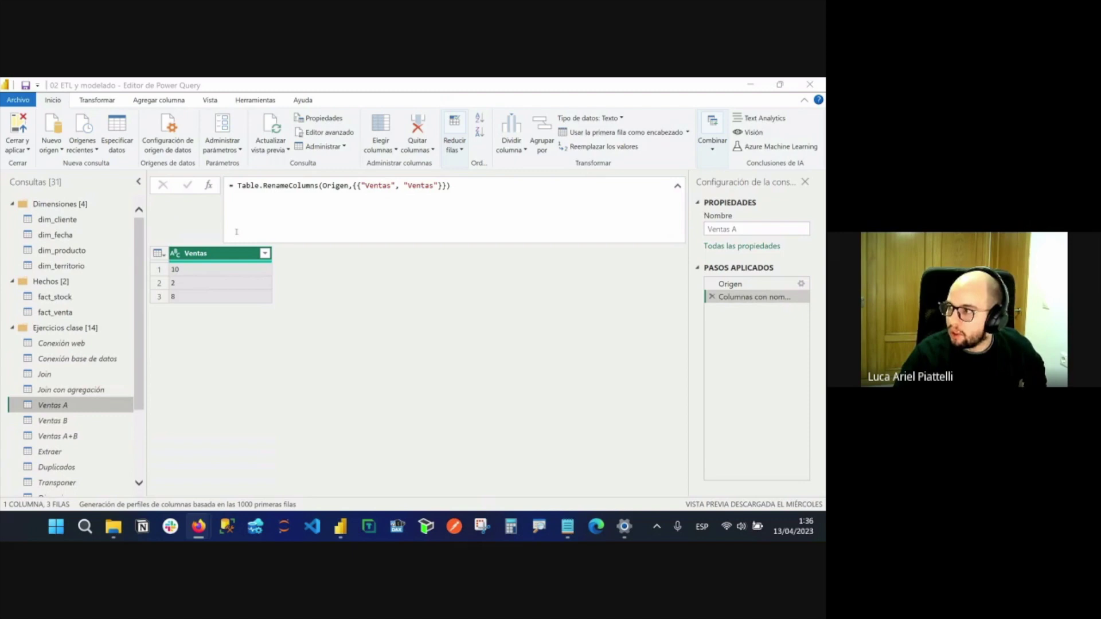
Examine the Ventas column of the Ventas A query and the Ventas and Compras columns of the Ventas B query.
click(212, 289)
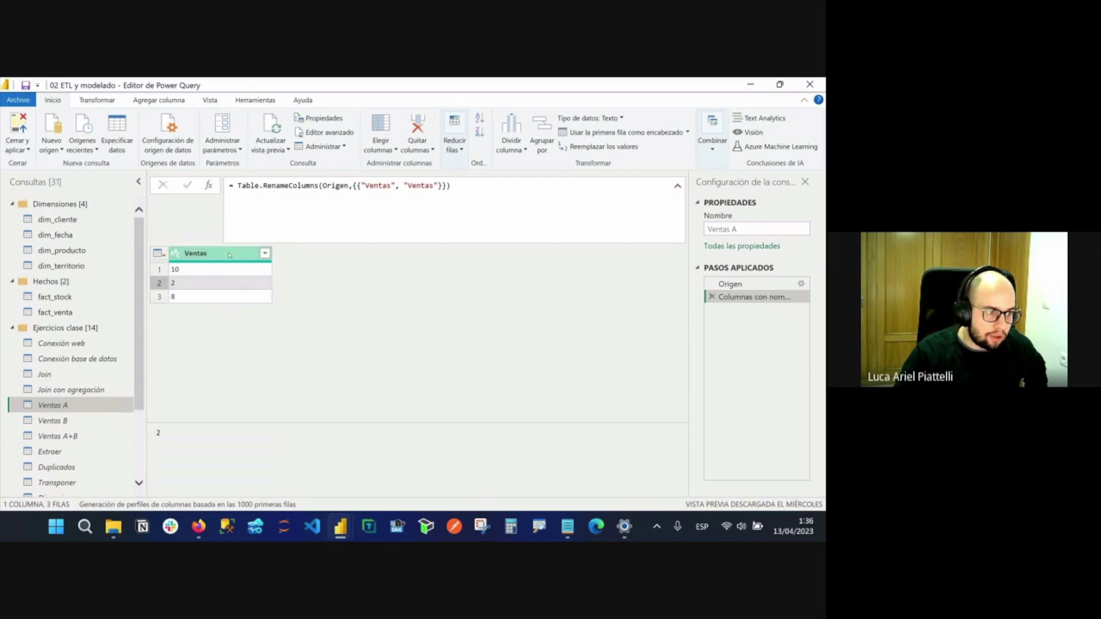
click(198, 253)
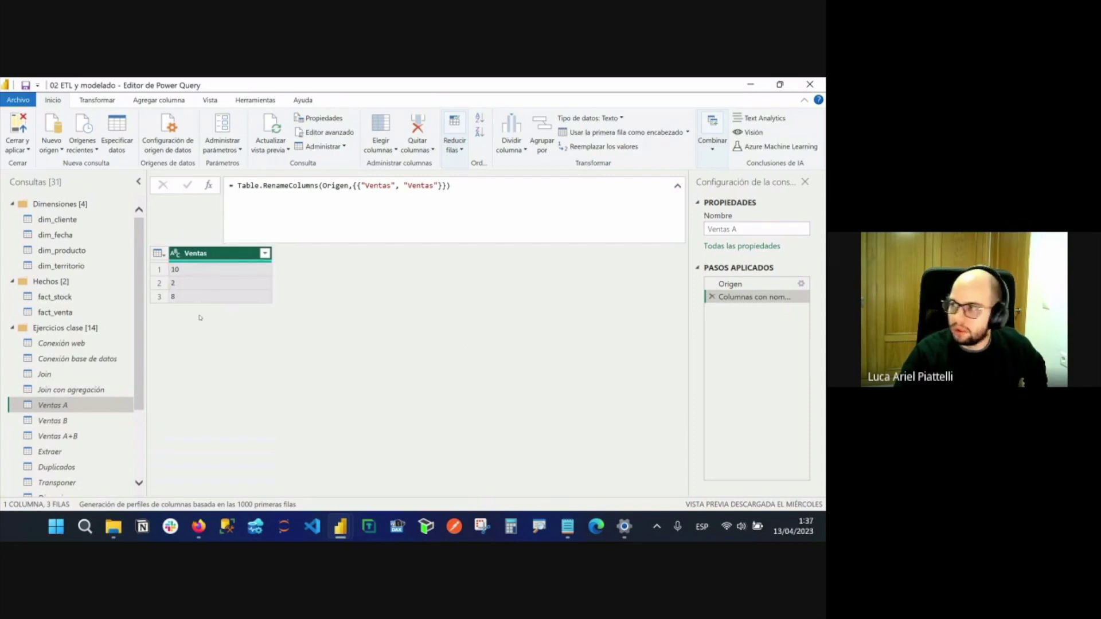
click(67, 421)
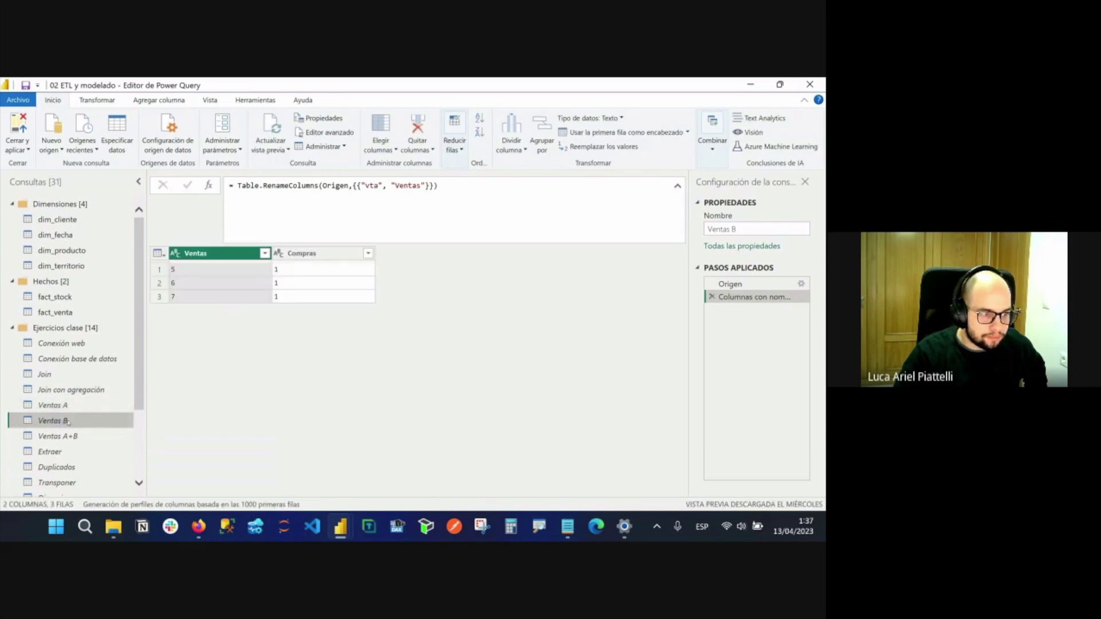
click(190, 270)
key(Down)
key(Down)
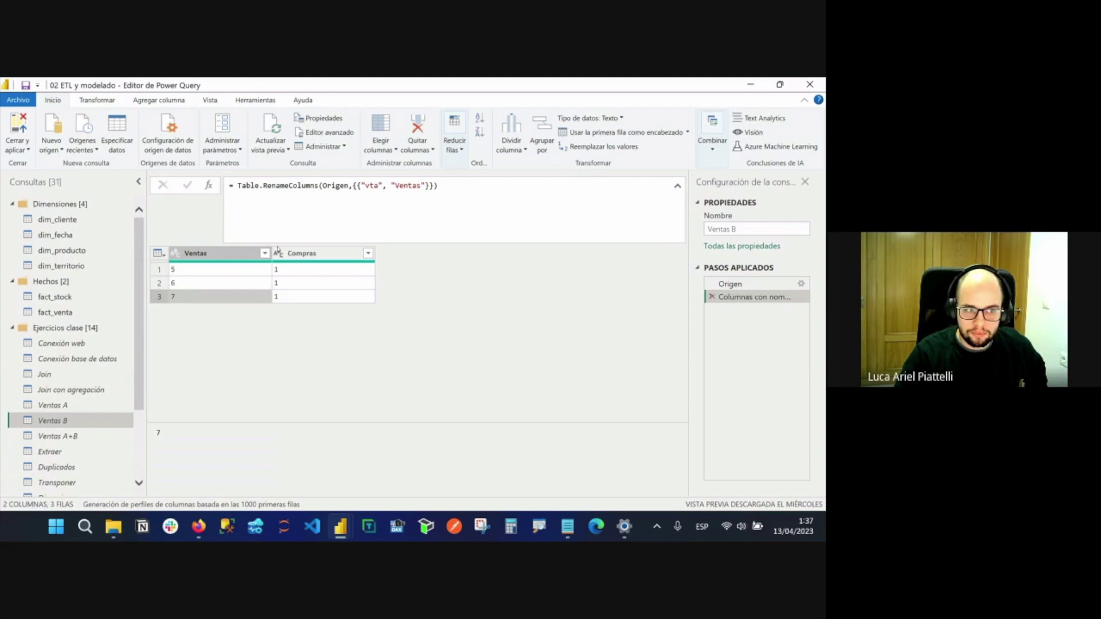
click(304, 255)
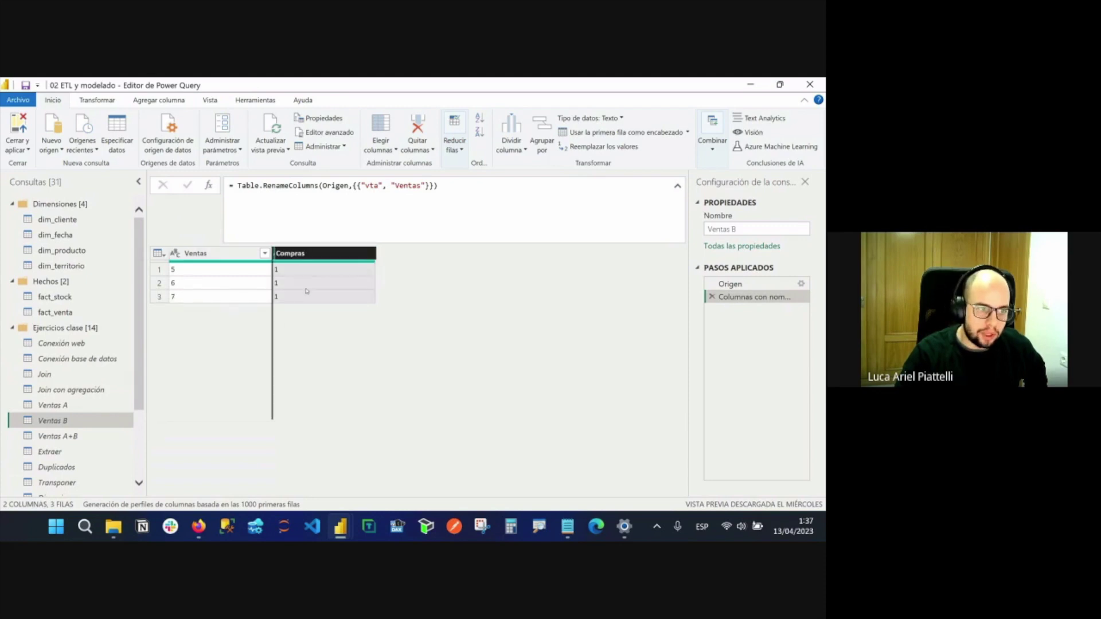
click(86, 411)
click(83, 421)
click(81, 407)
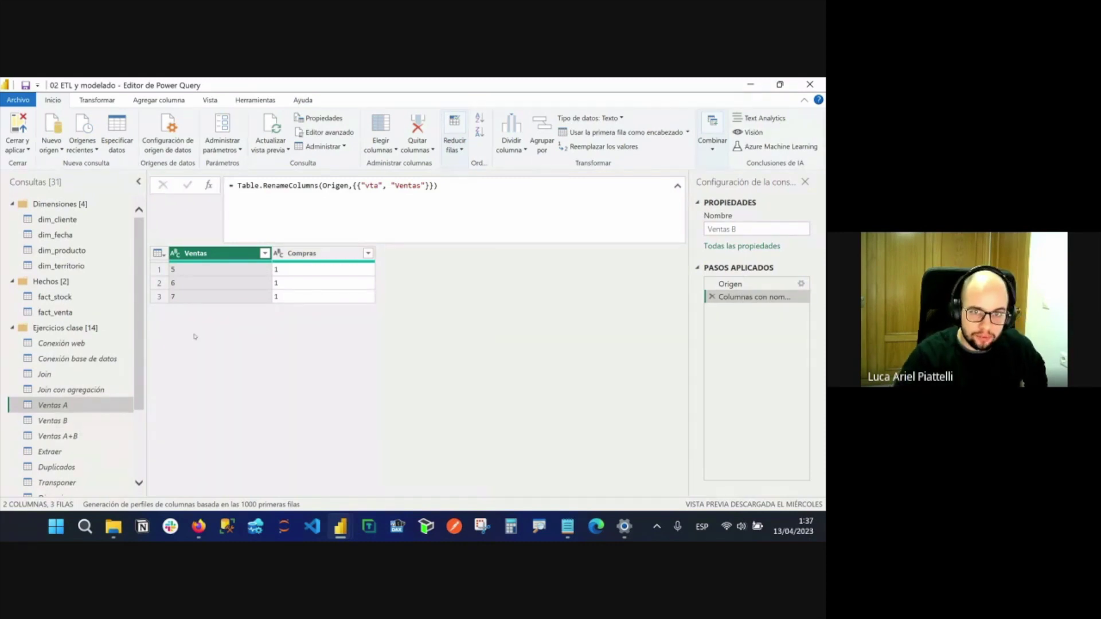
Review the query combining commands, and inspect the append settings of Ventas A+B, with Ventas A first and Ventas B second.
click(713, 137)
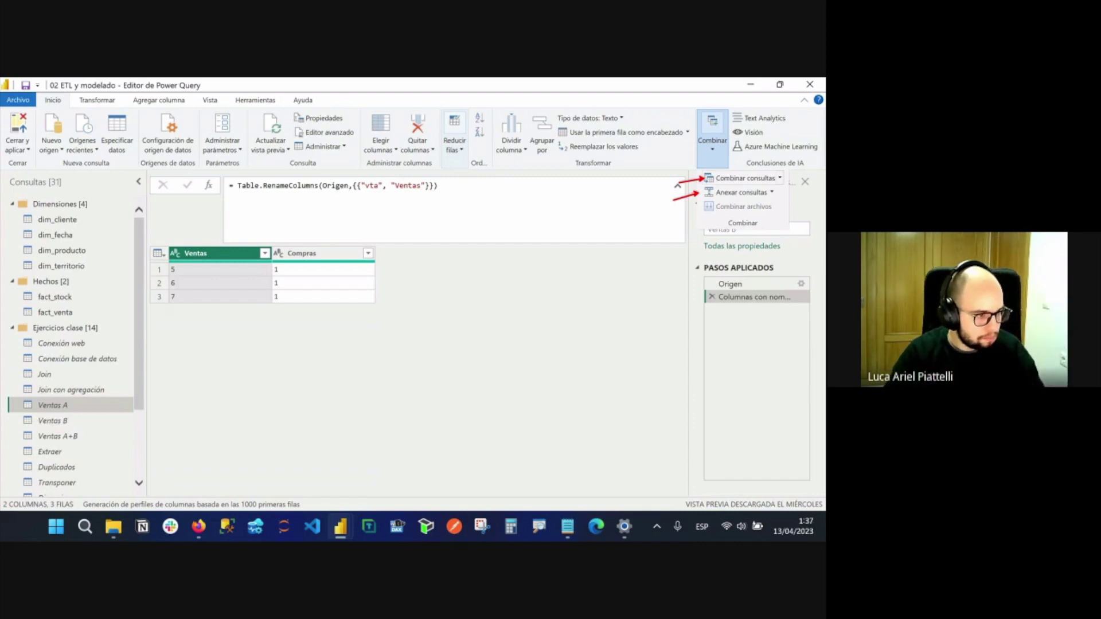
click(58, 436)
click(58, 436)
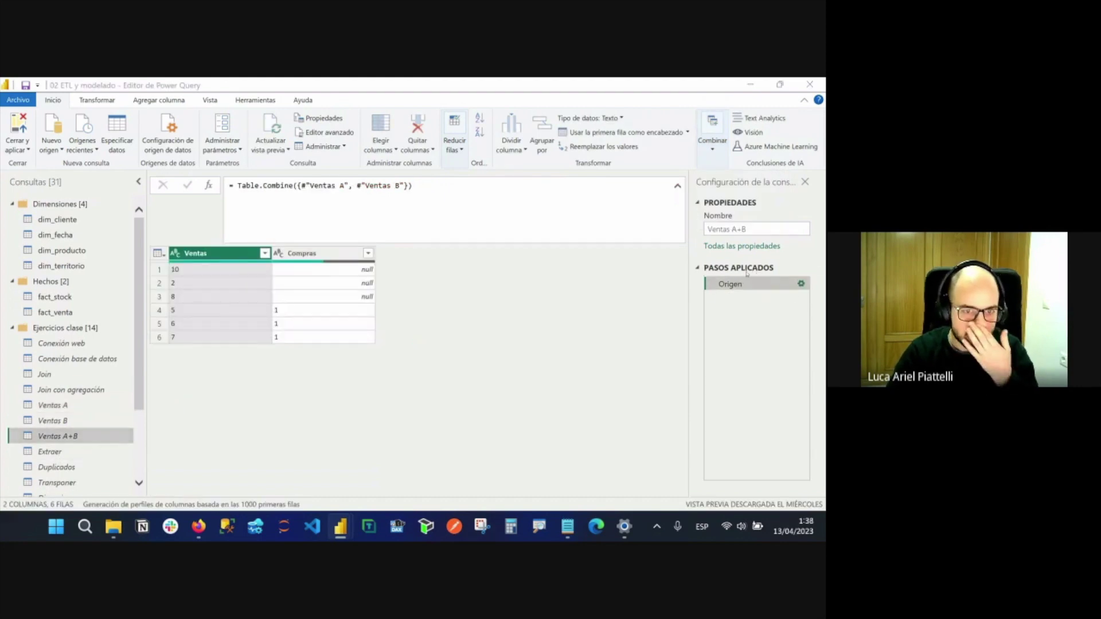
drag(302, 247, 324, 225)
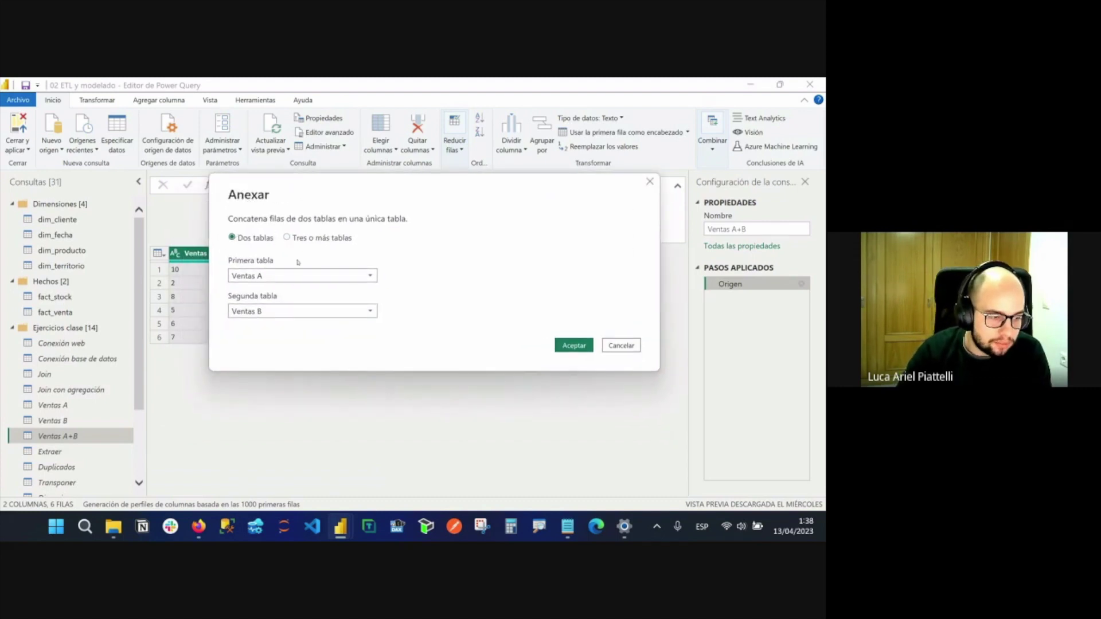
click(297, 277)
click(314, 275)
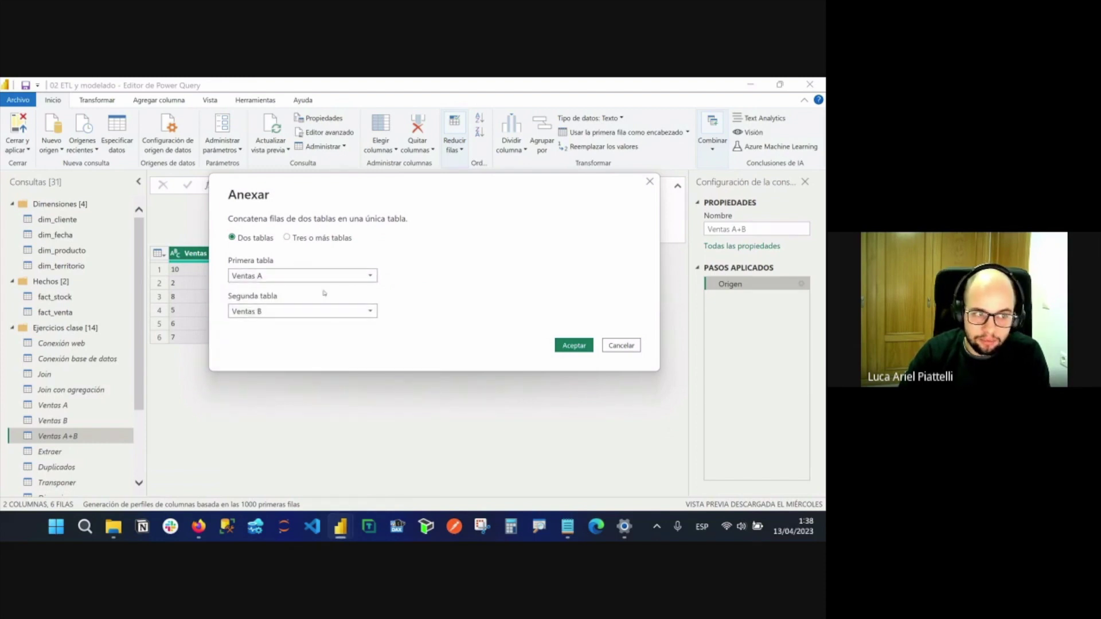
Switch the append to three or more tables and add dim_fecha, dim_producto, fact_venta, Conexión base de datos and dim_producto again.
click(304, 238)
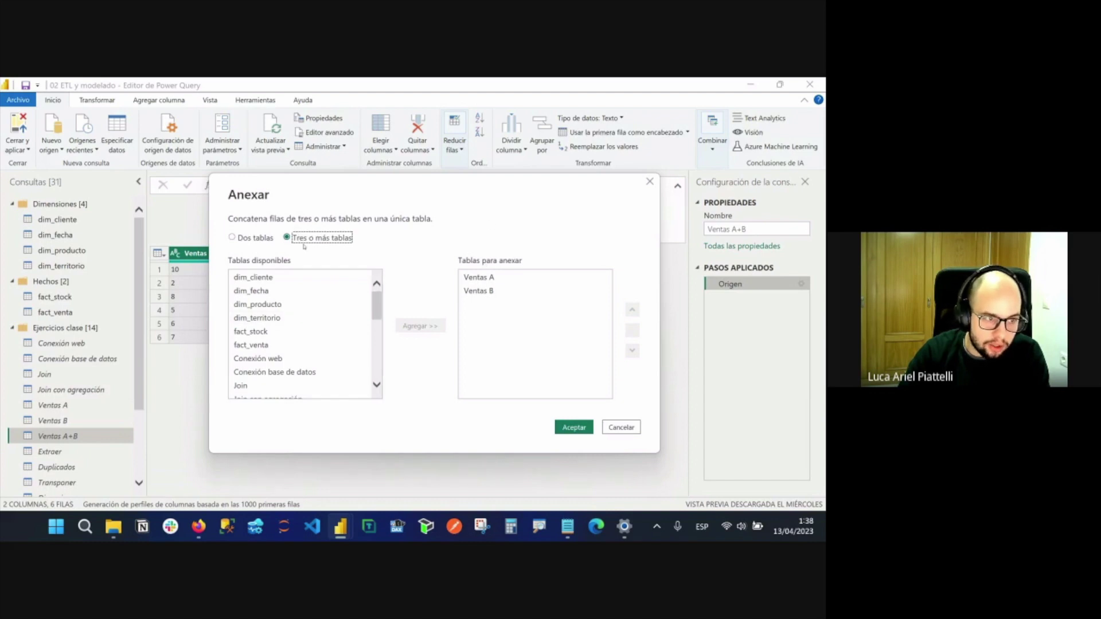
double_click(253, 290)
double_click(259, 304)
double_click(269, 346)
double_click(275, 372)
double_click(259, 304)
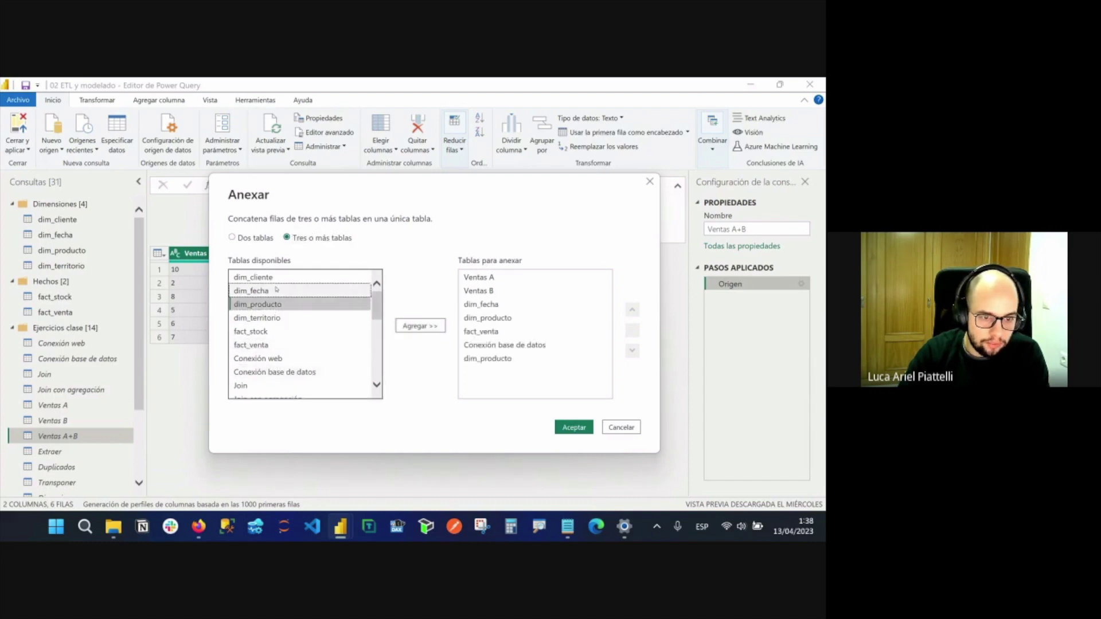
Remove all the extra tables from the append list, leaving only Ventas A and Ventas B, and apply the settings.
click(488, 359)
click(632, 331)
click(505, 345)
click(632, 331)
click(482, 331)
click(632, 330)
click(488, 318)
click(632, 331)
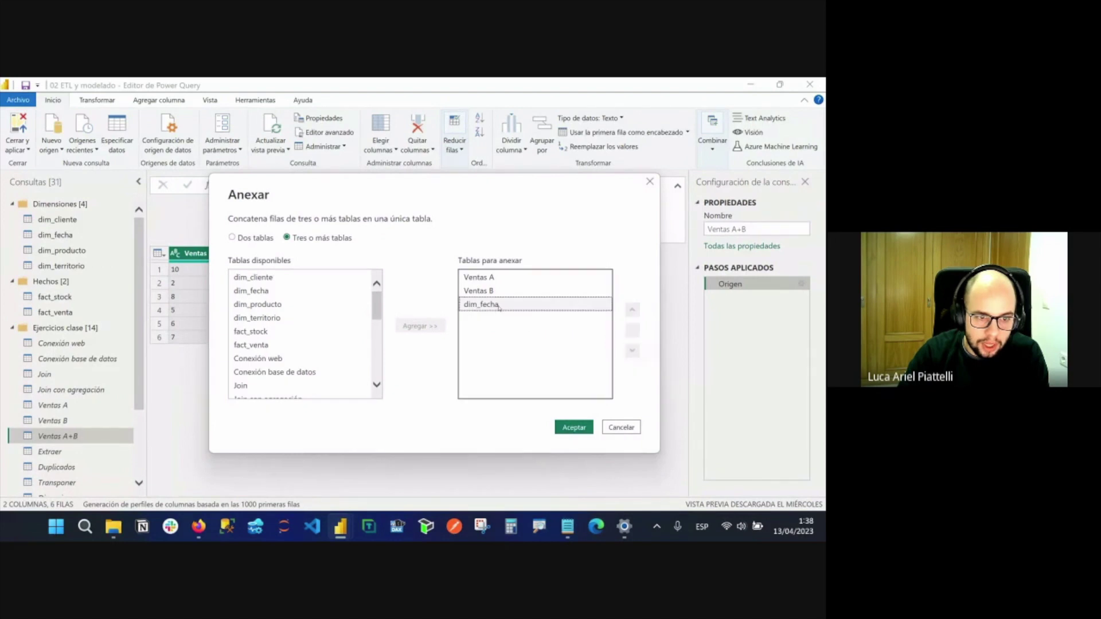
click(632, 330)
click(575, 428)
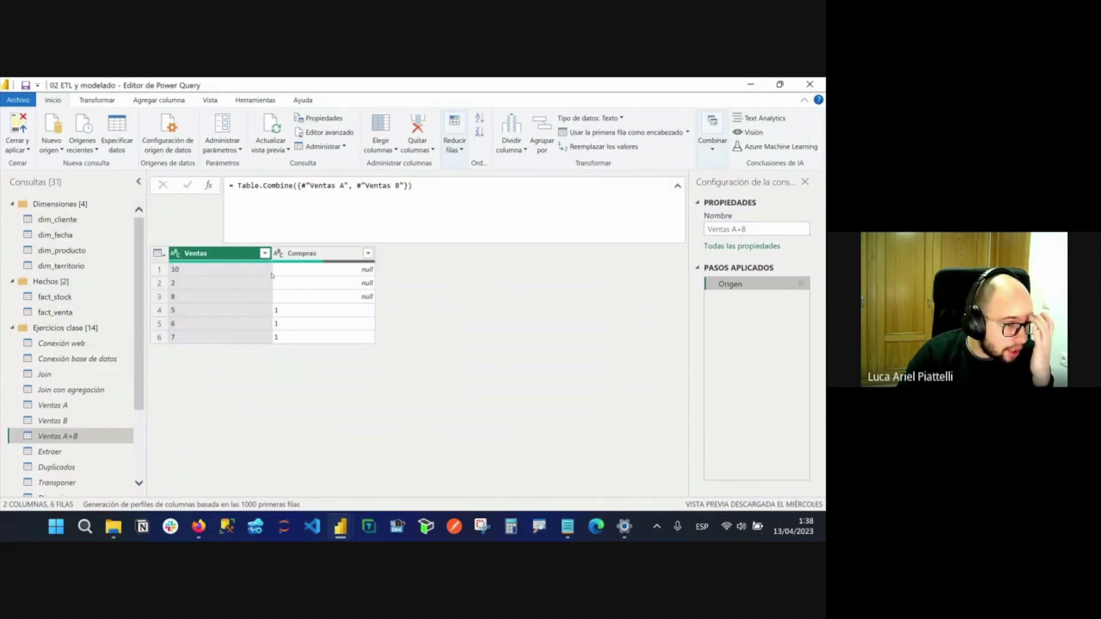
Compare the Ventas A and Ventas B tables with the appended rows and columns of Ventas A+B.
click(53, 405)
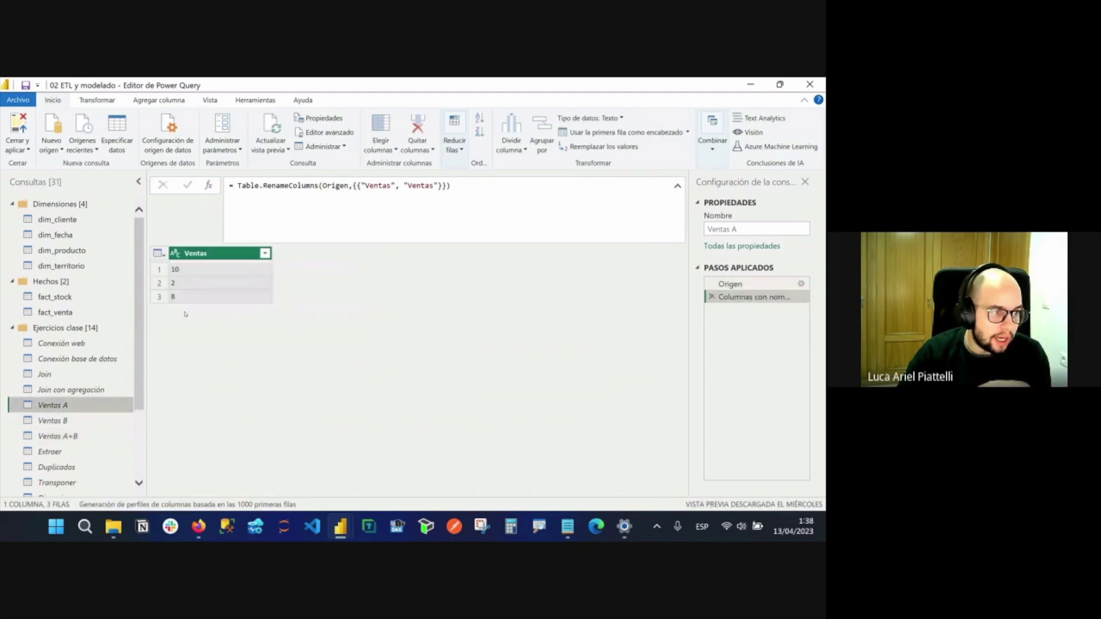
click(56, 422)
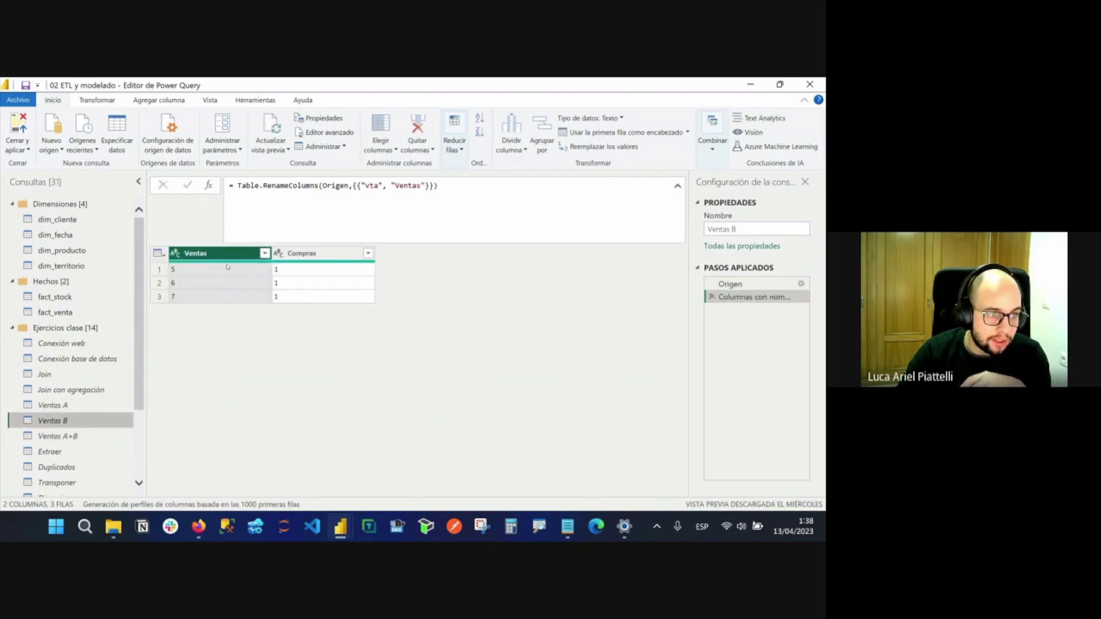
click(57, 435)
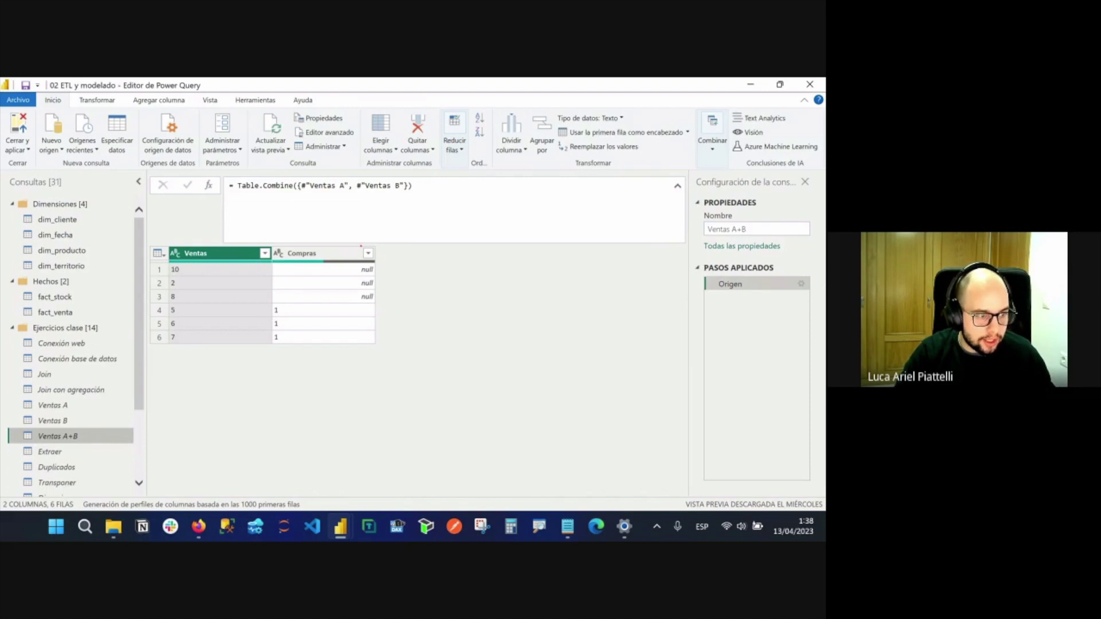
mouse_move(169, 247)
mouse_down()
mouse_move(312, 327)
mouse_move(379, 303)
mouse_up()
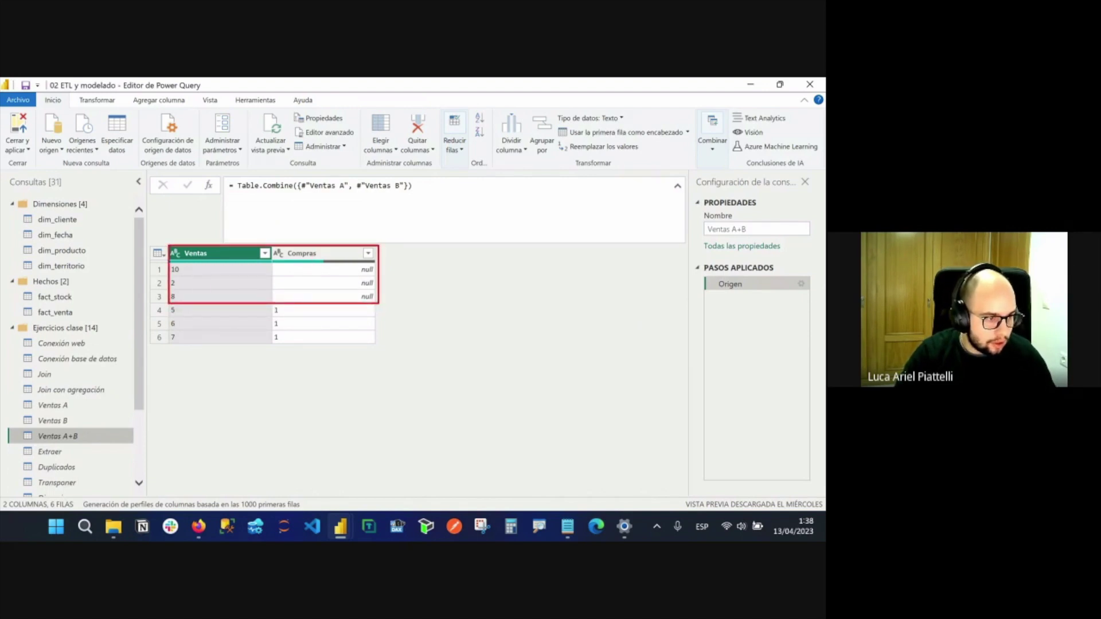
mouse_move(165, 302)
mouse_down()
mouse_move(313, 316)
mouse_move(380, 347)
mouse_up()
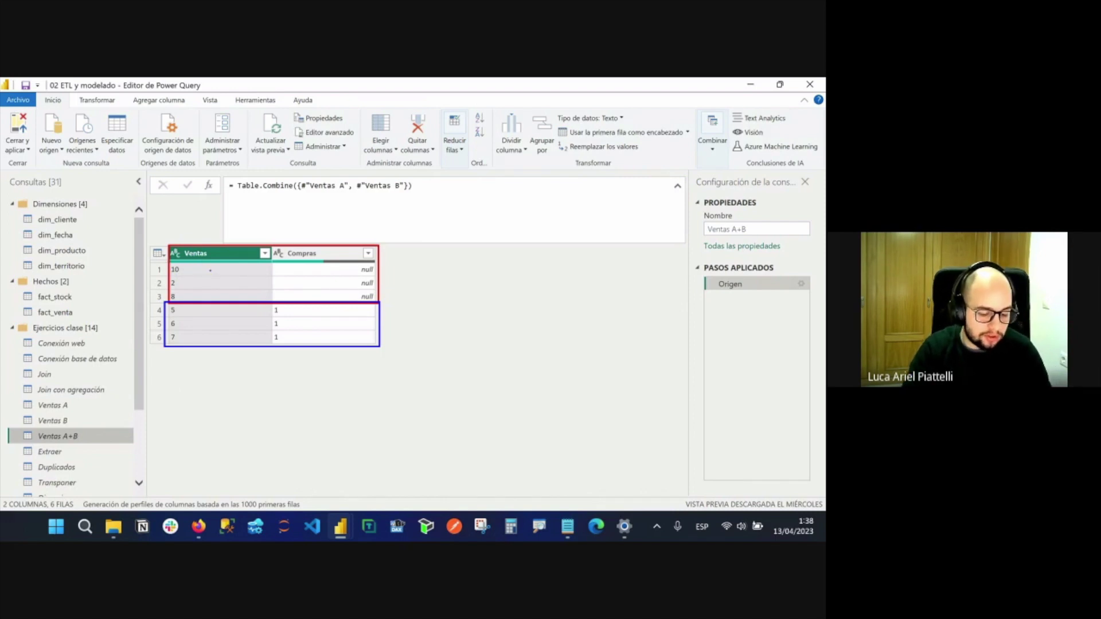
drag(169, 245, 272, 347)
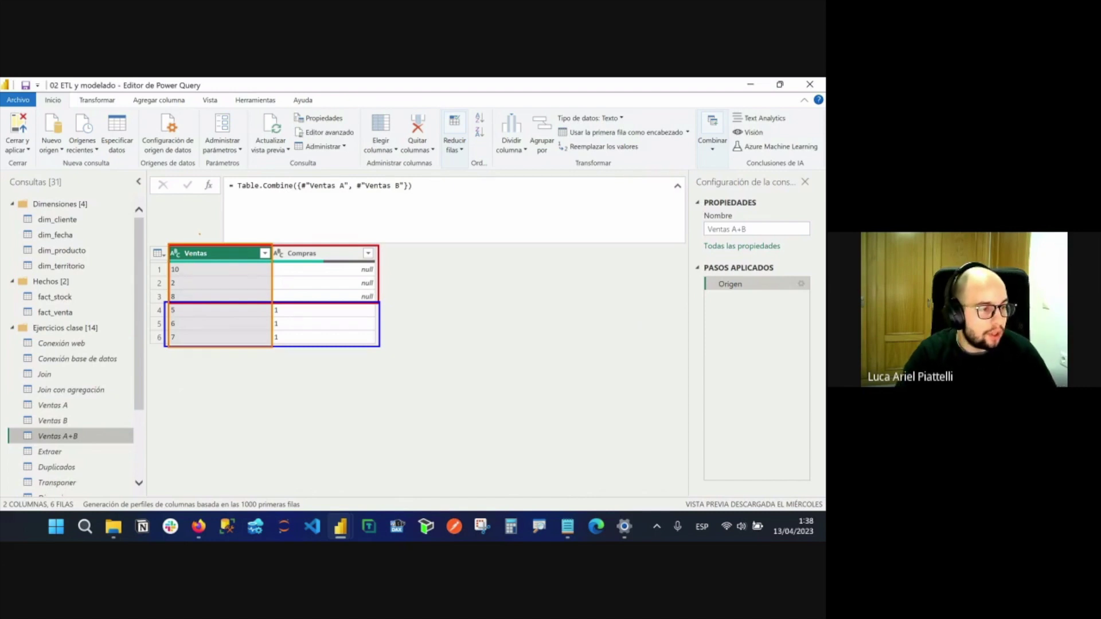
key(Escape)
Rename the Ventas column in the Ventas A query to Sales, and view the effect on the Ventas A+B append.
click(81, 404)
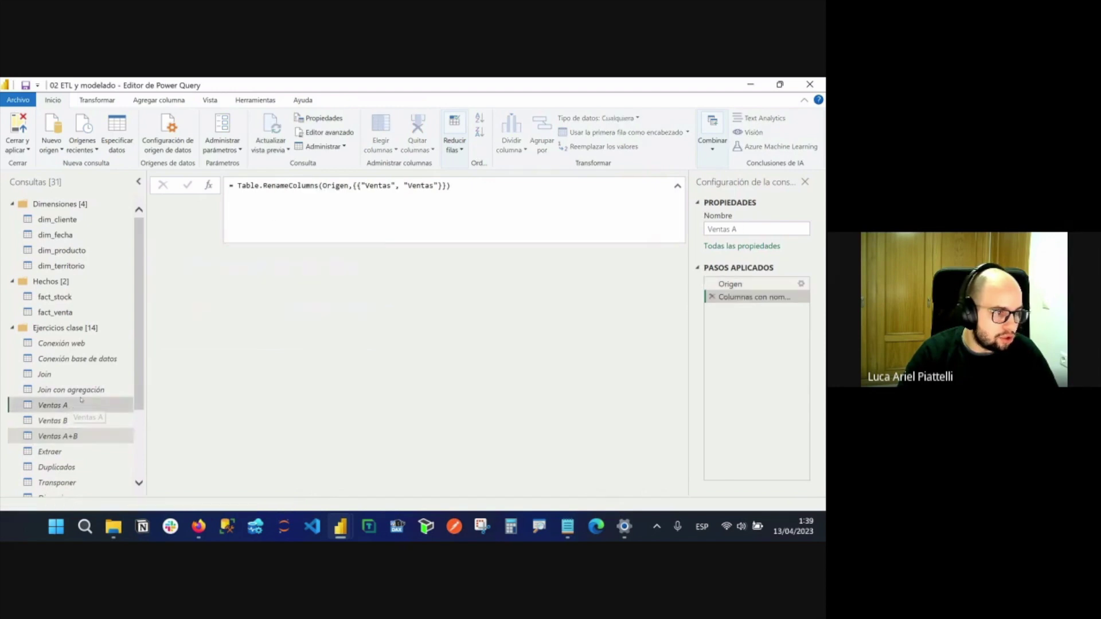
double_click(233, 254)
click(233, 254)
key(ctrl+a)
text(Sales)
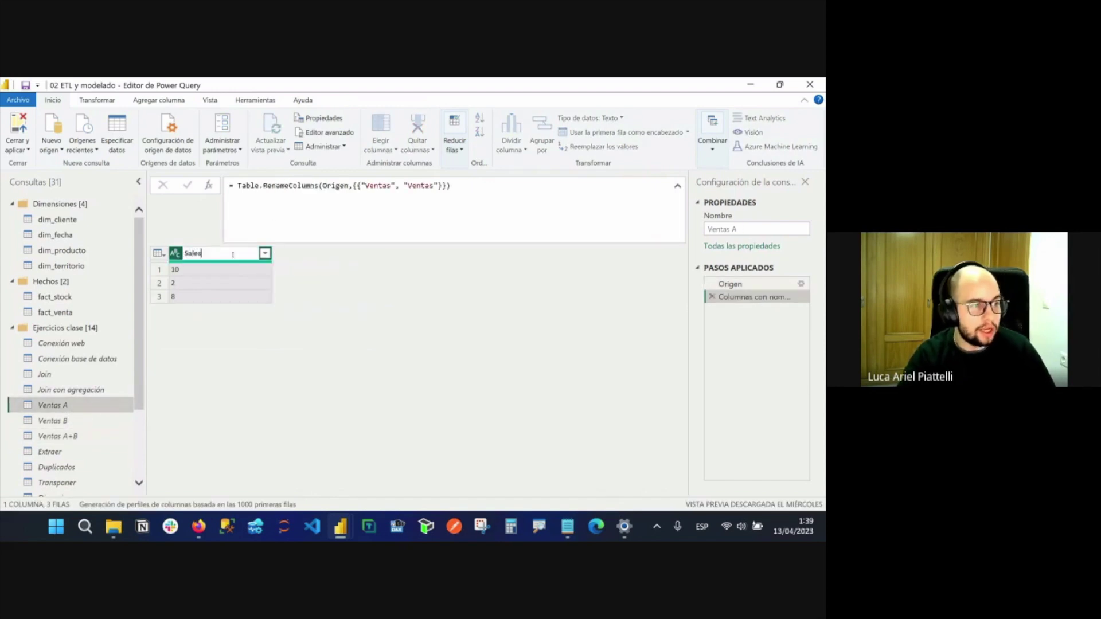
key(Return)
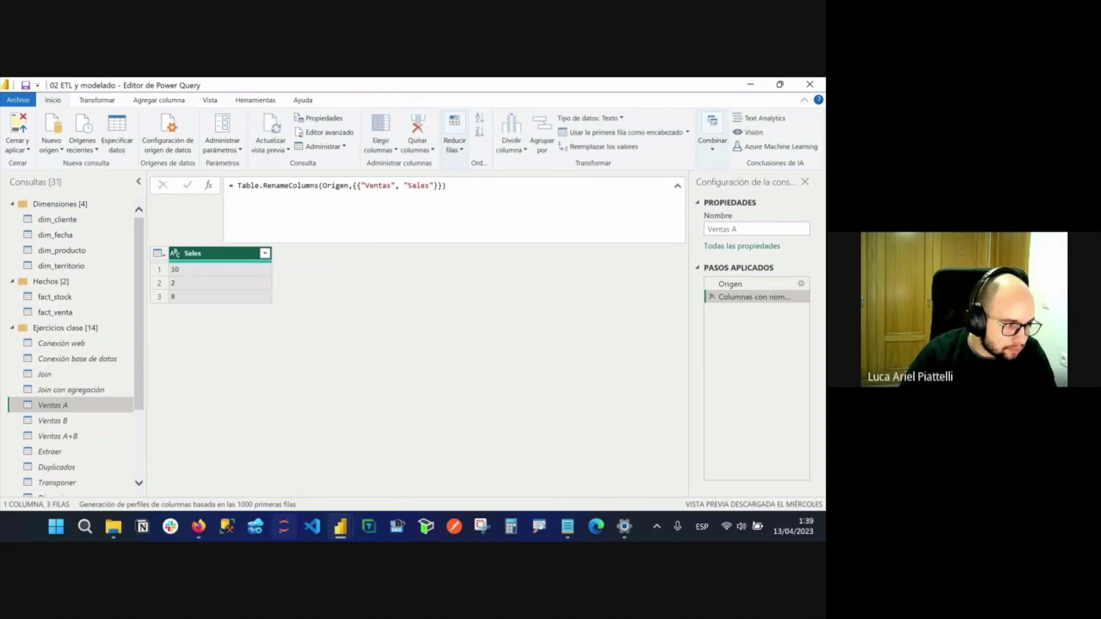
click(60, 437)
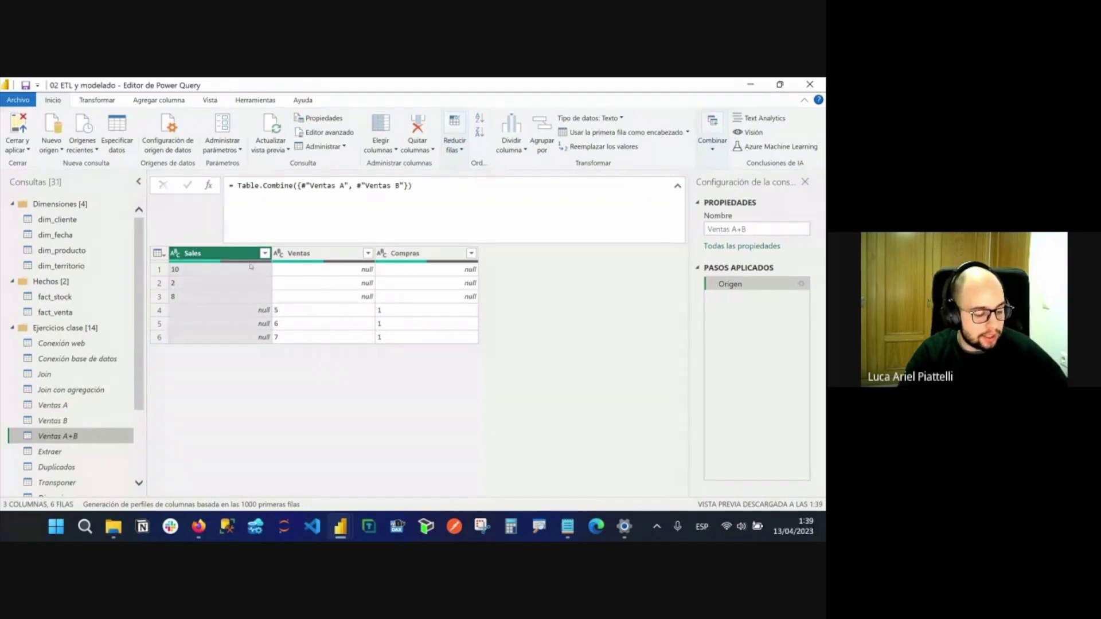
Outline the three Ventas A rows in red and the three Ventas B rows in blue within the Ventas A+B result.
drag(166, 244, 479, 302)
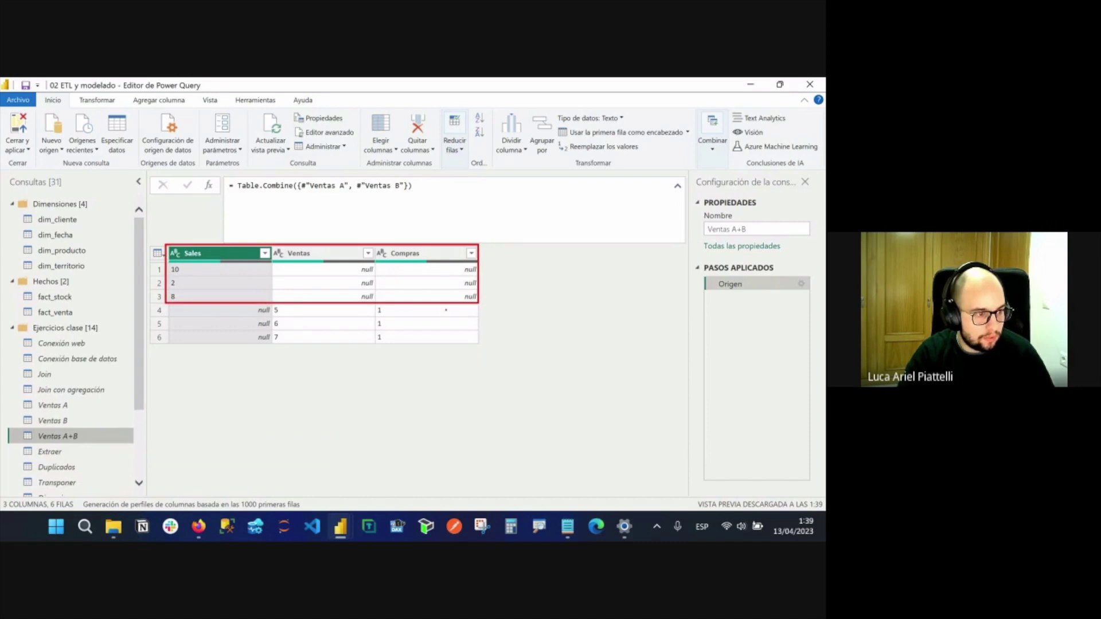
drag(164, 303, 480, 347)
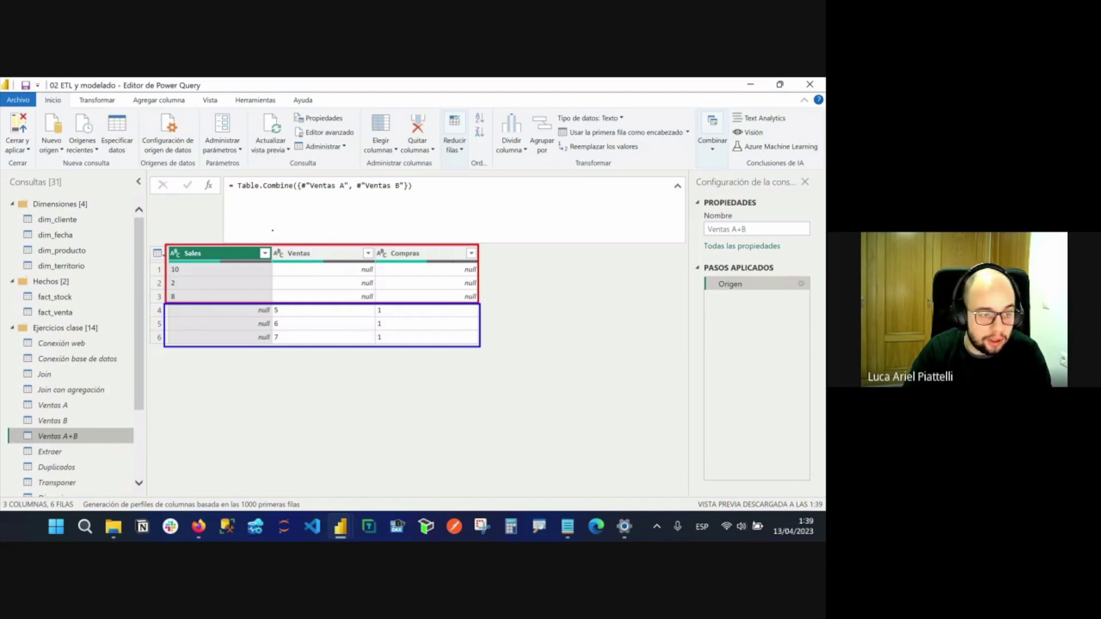
Rename the Sales column in the Ventas A query back to Ventas, and review the Ventas A+B append.
click(54, 420)
click(68, 405)
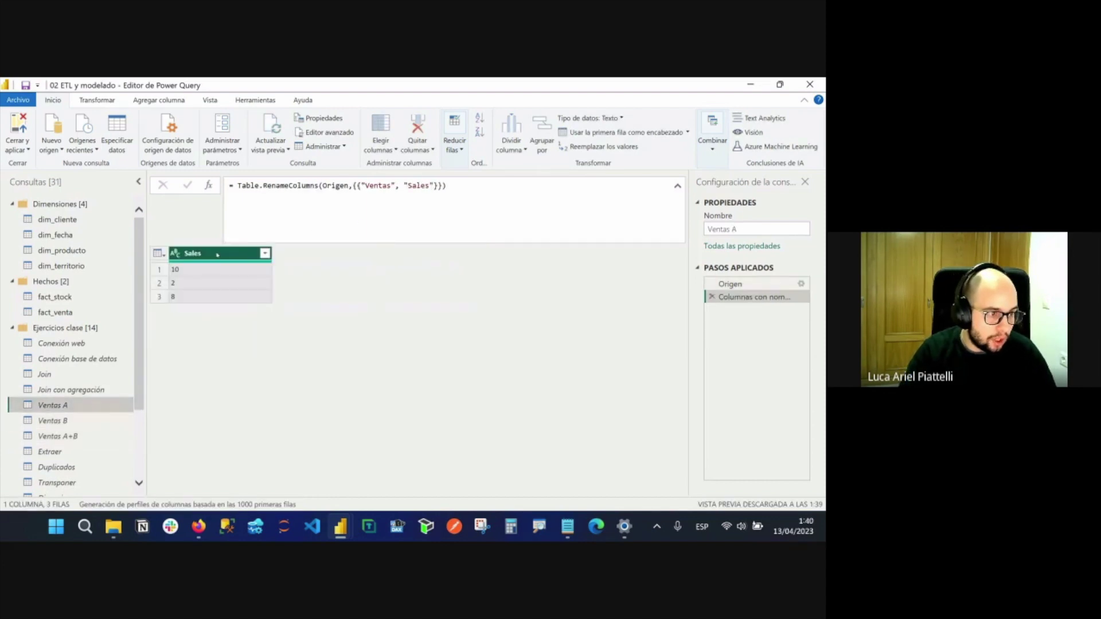
double_click(217, 253)
text(Ventas)
key(Return)
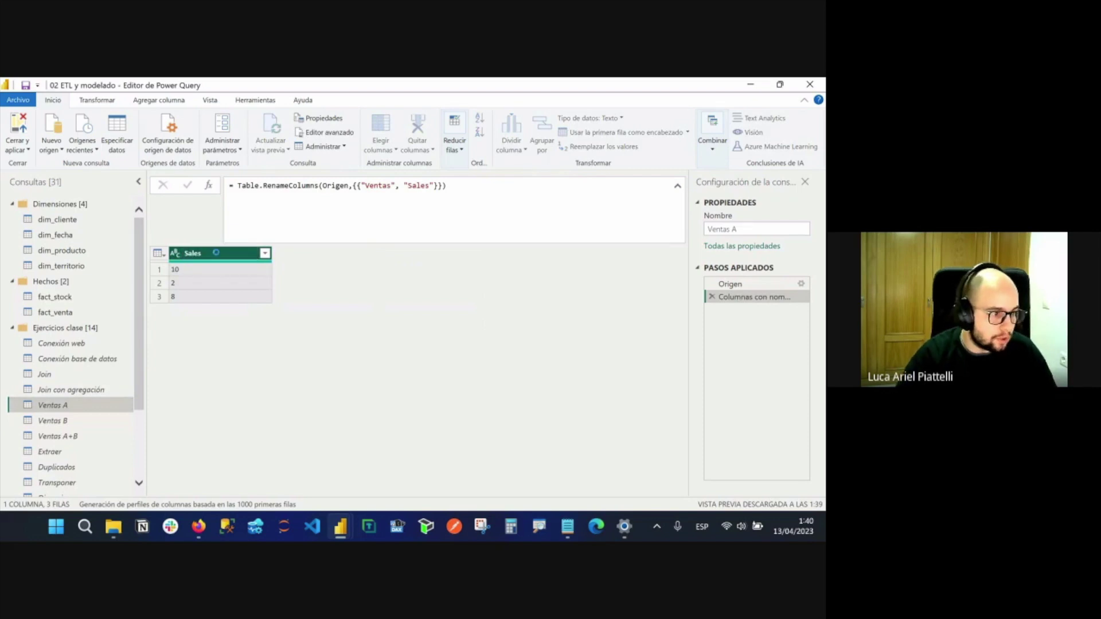
click(68, 420)
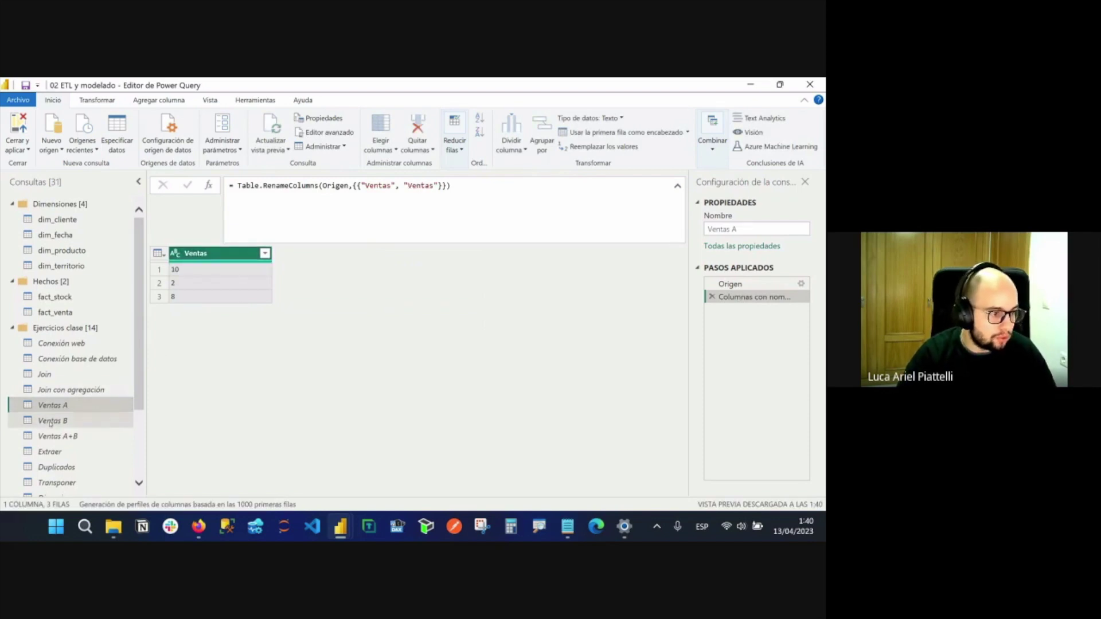
click(86, 439)
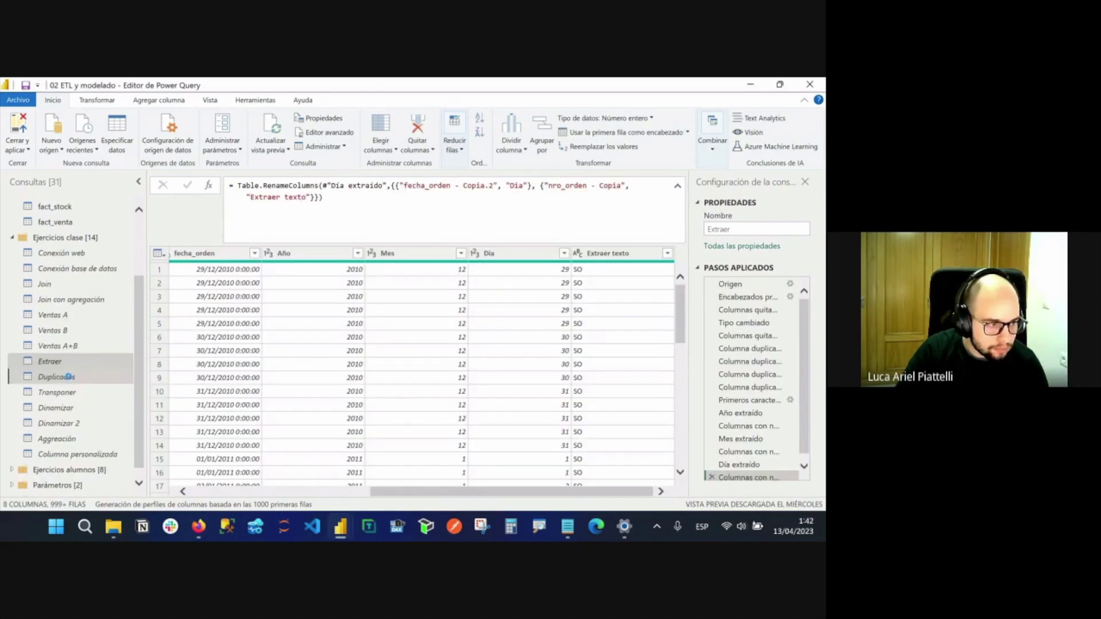
Compare the Origen and Duplicados quitados steps of the Duplicados query, and view the Quitar duplicados option for the Valor column.
click(72, 376)
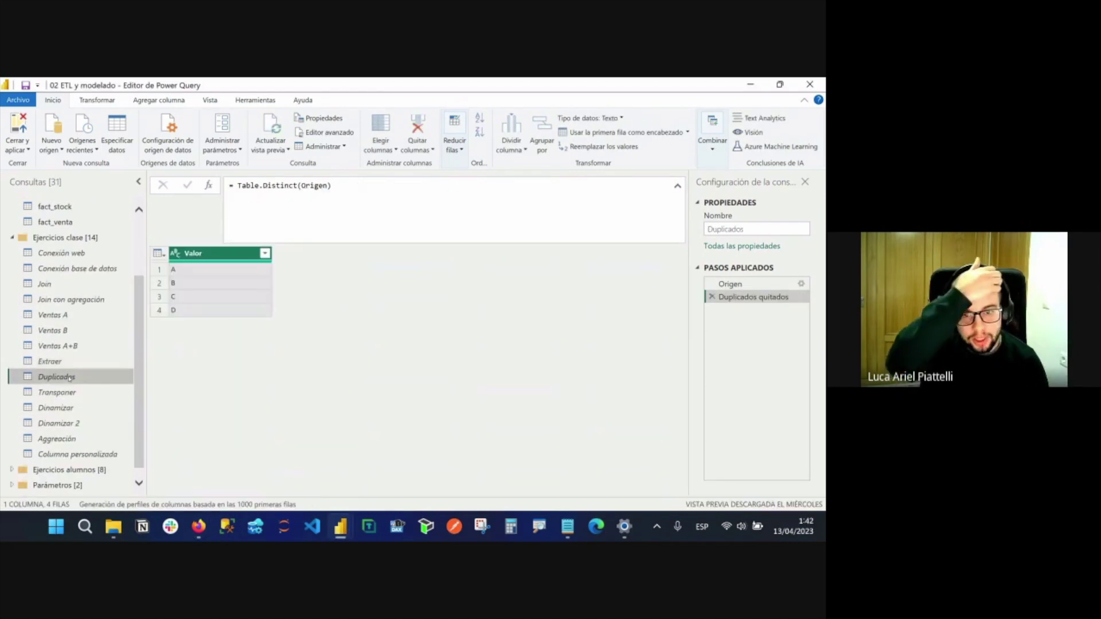
click(760, 284)
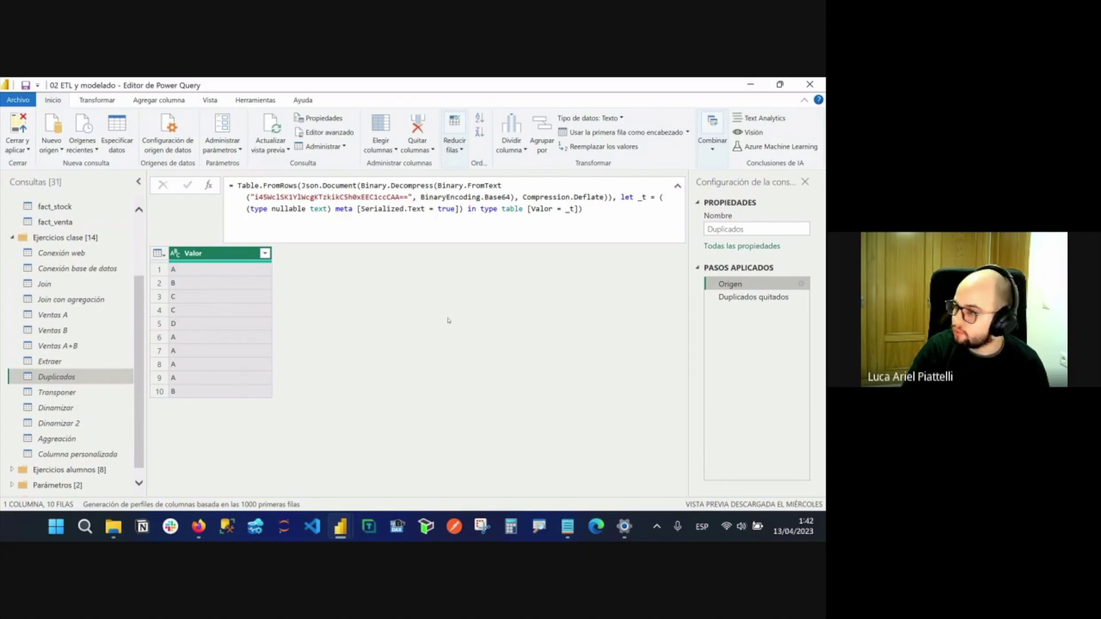
right_click(200, 253)
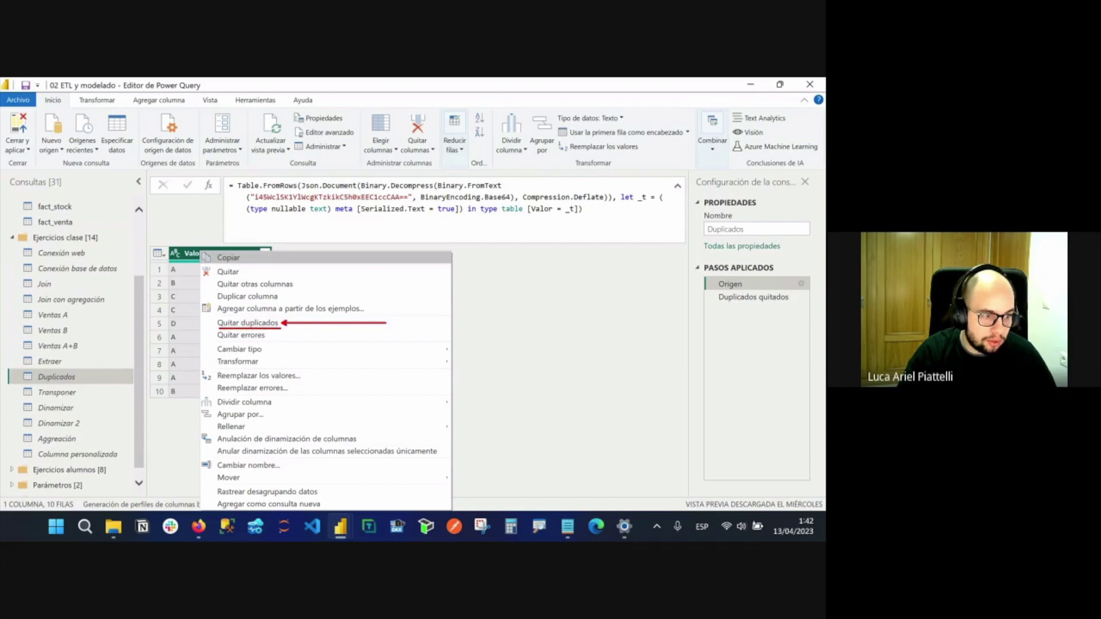
key(Escape)
click(740, 297)
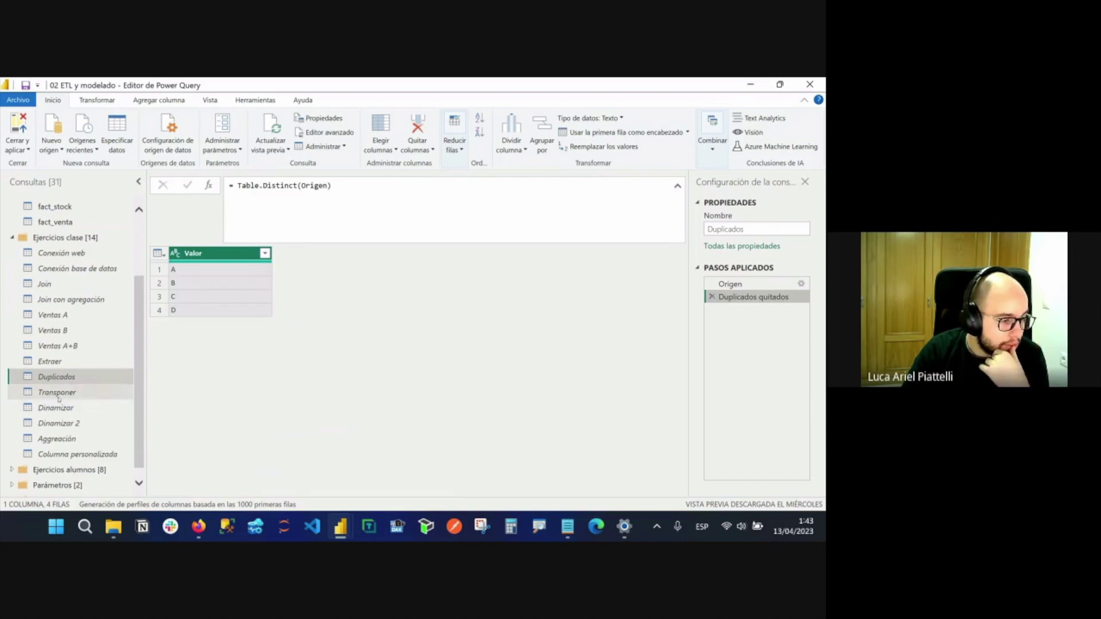
Examine the Origen step of the Transponer query, checking the row labels in Columna1 and the months across the first row.
click(117, 392)
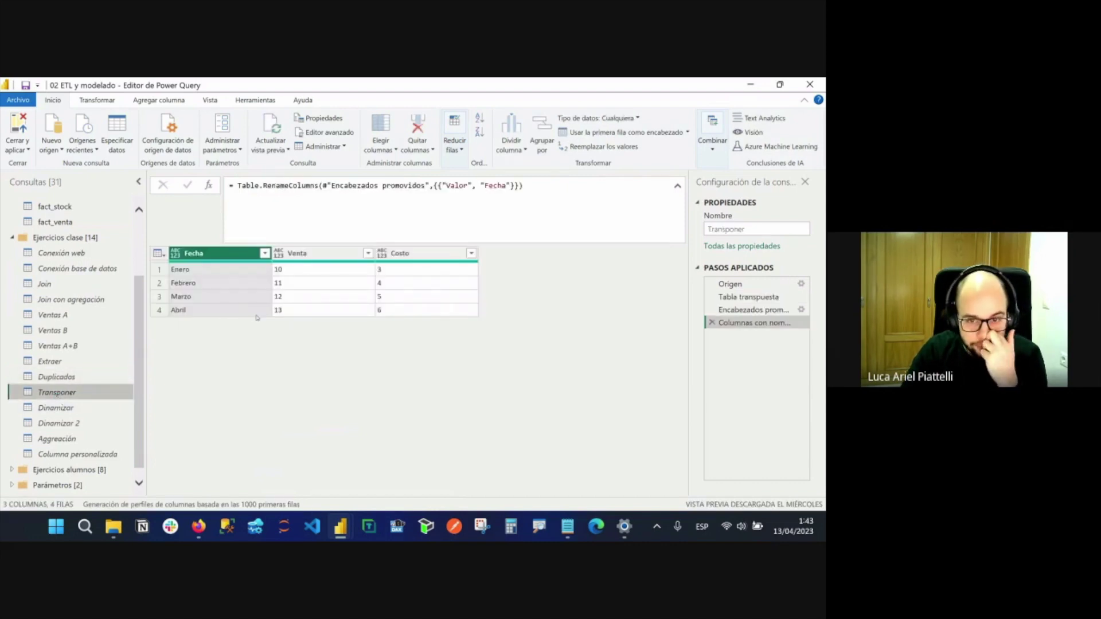
click(778, 288)
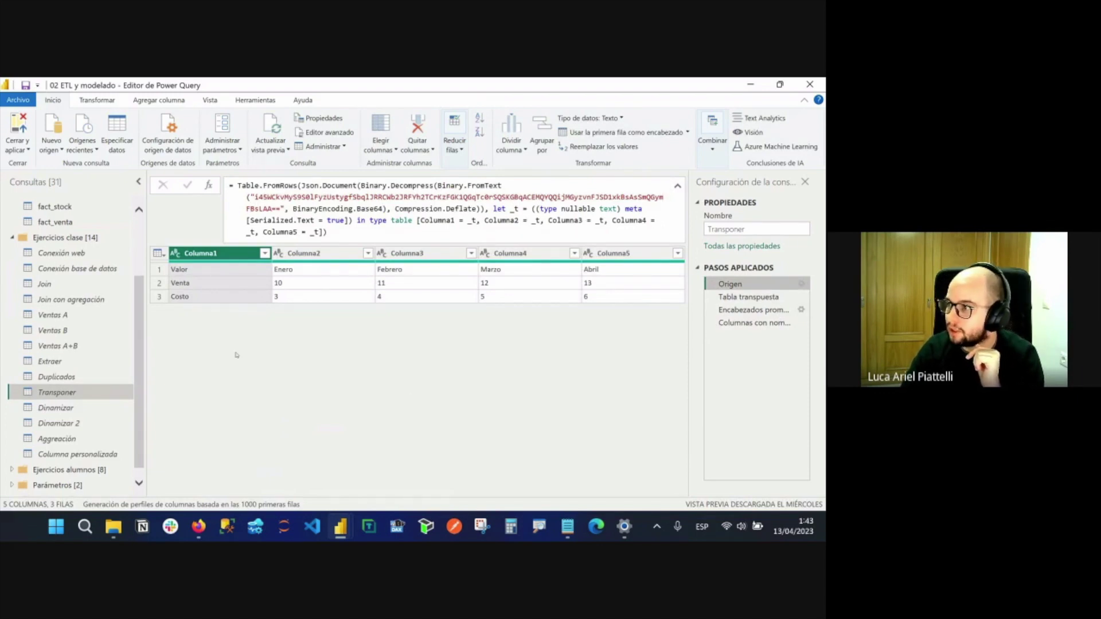
click(208, 273)
click(204, 284)
click(202, 299)
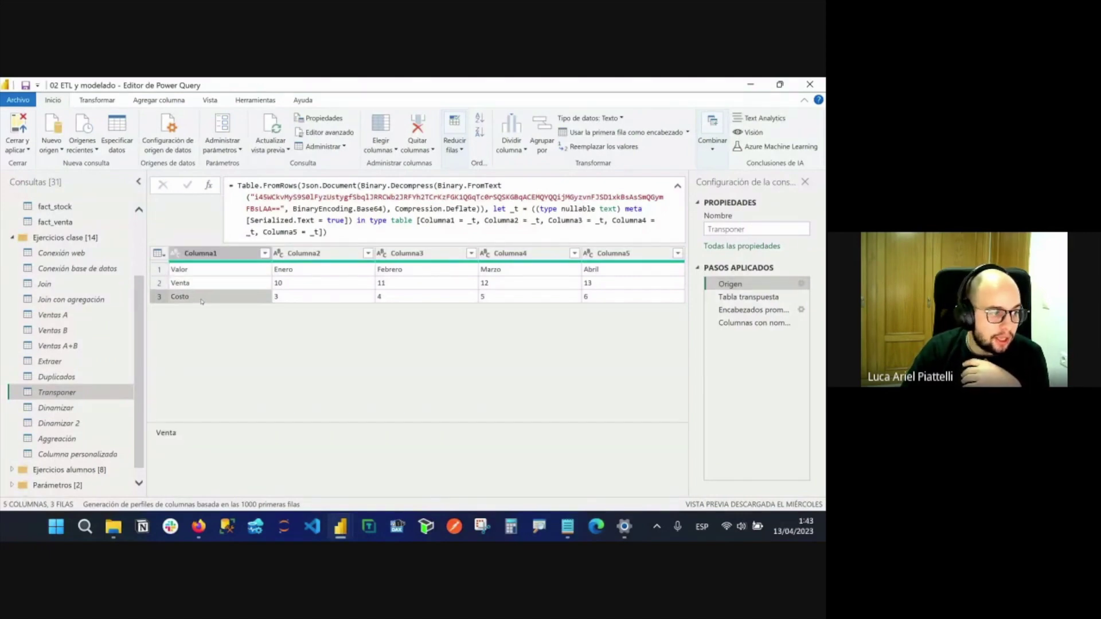
click(305, 270)
click(394, 270)
click(521, 267)
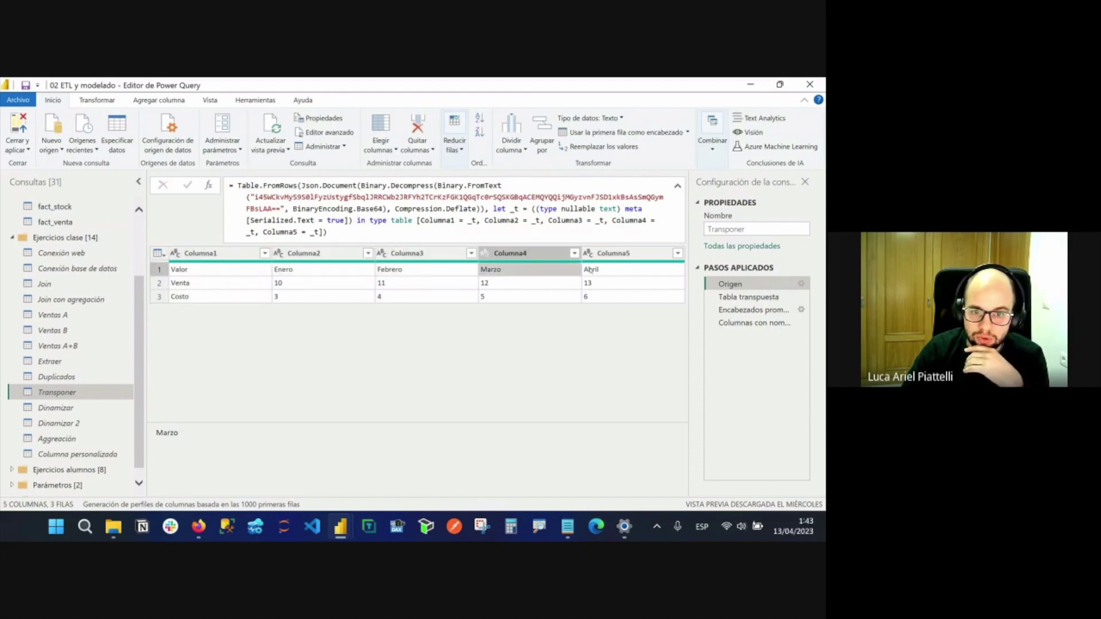
click(612, 268)
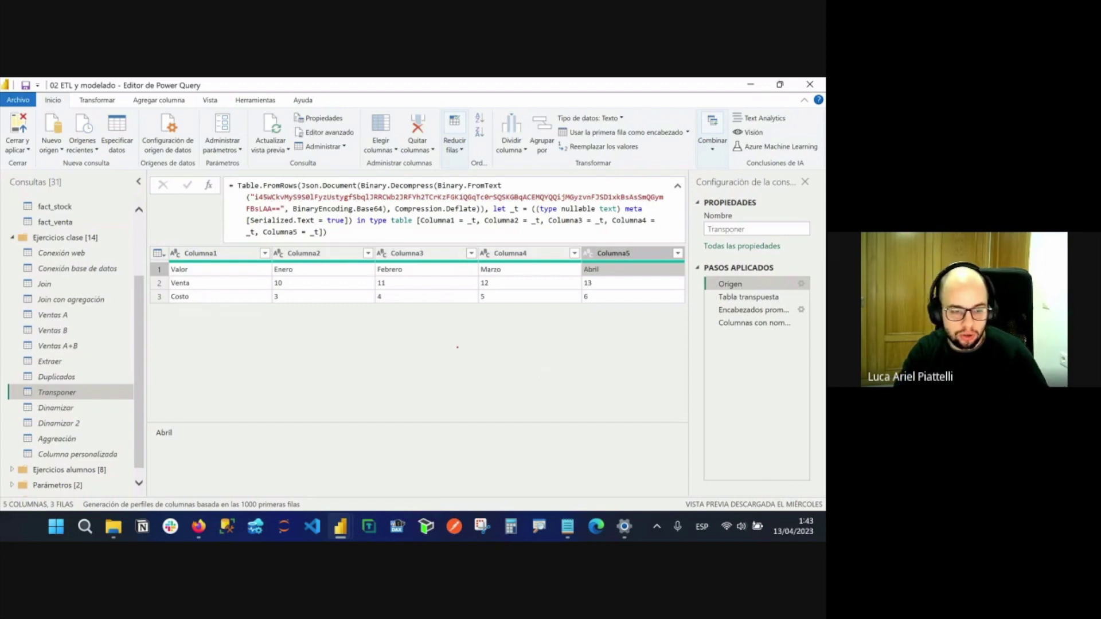
Annotate the screen with the word "tabulares" and two tall red rectangles, and clear the annotations.
text(t)
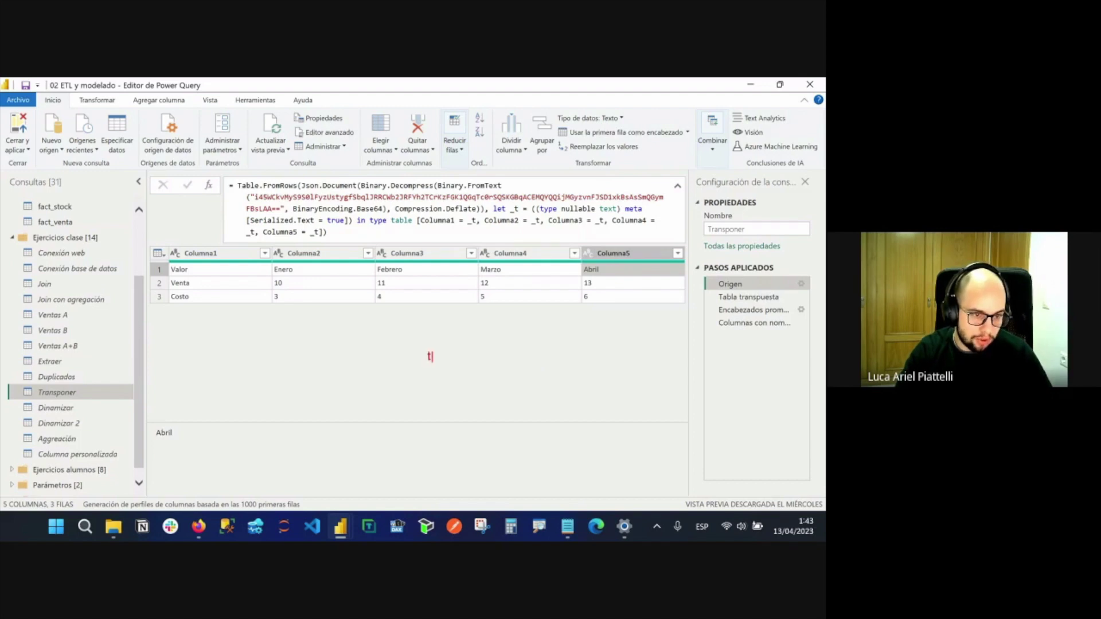
text(abulares)
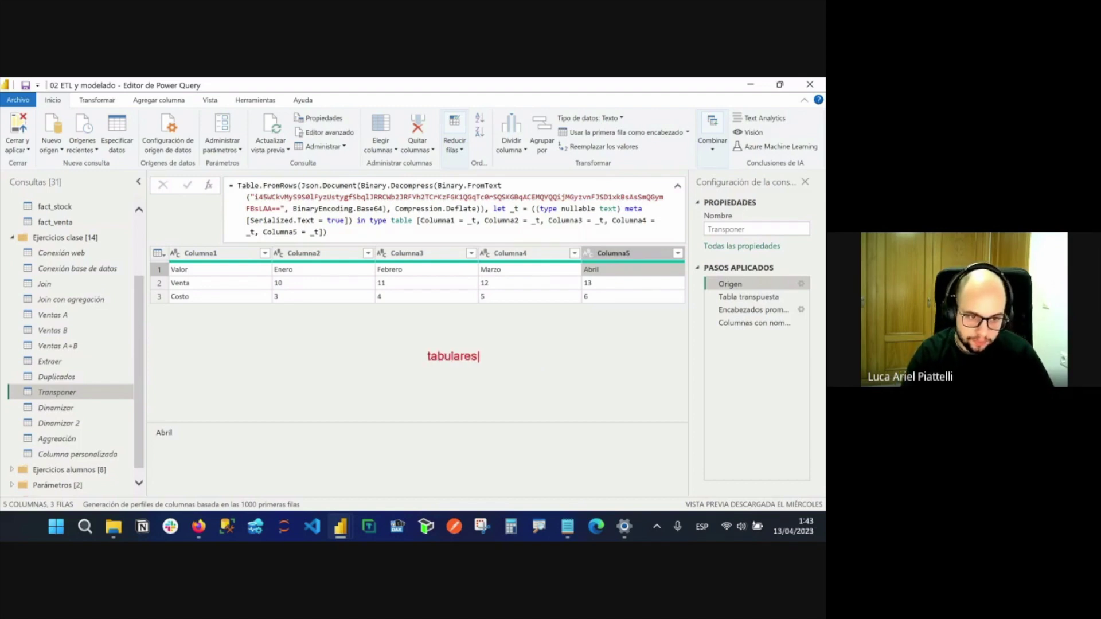
drag(494, 338, 538, 487)
mouse_move(558, 336)
mouse_down()
mouse_move(629, 487)
mouse_move(604, 490)
mouse_up()
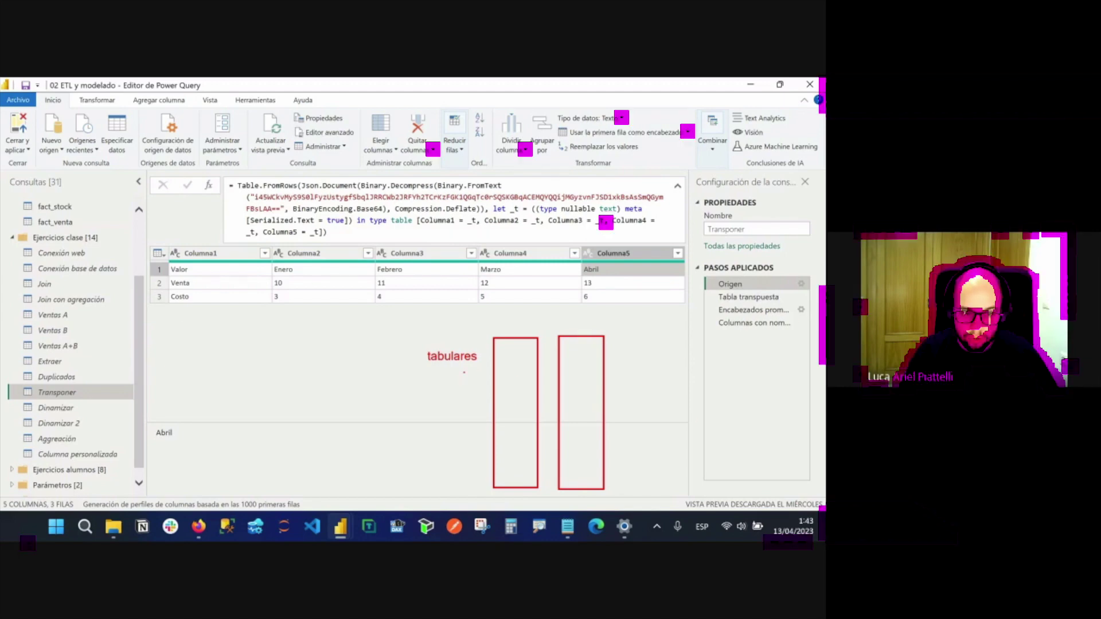
key(Escape)
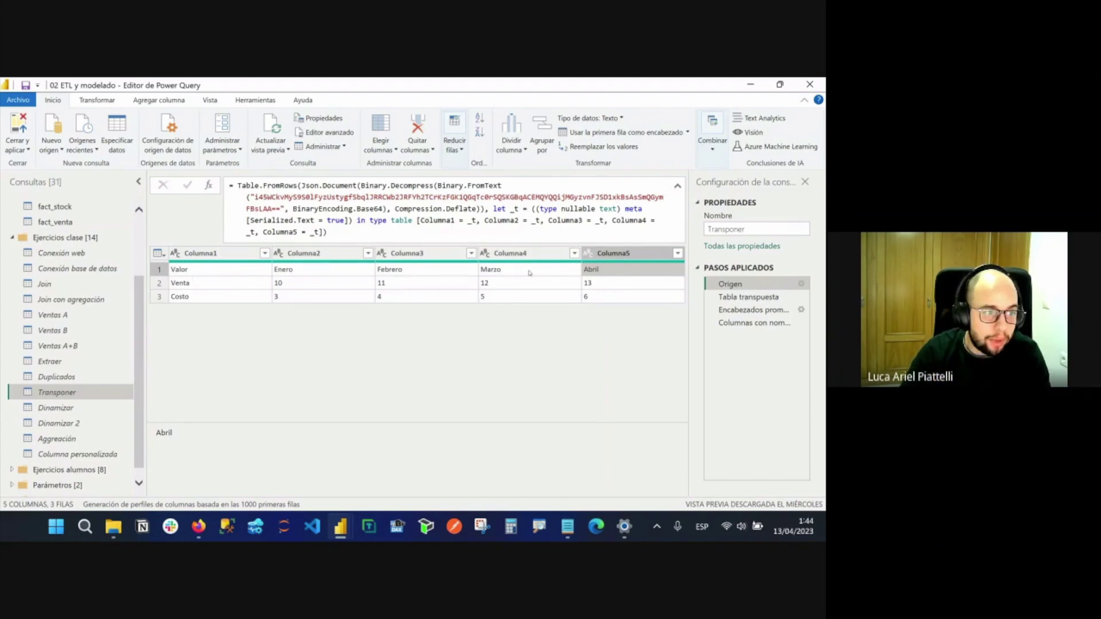
Review the Transponer query's transposed table, promoted headers and renamed column steps, and compare Origen with Tabla transpuesta.
click(97, 99)
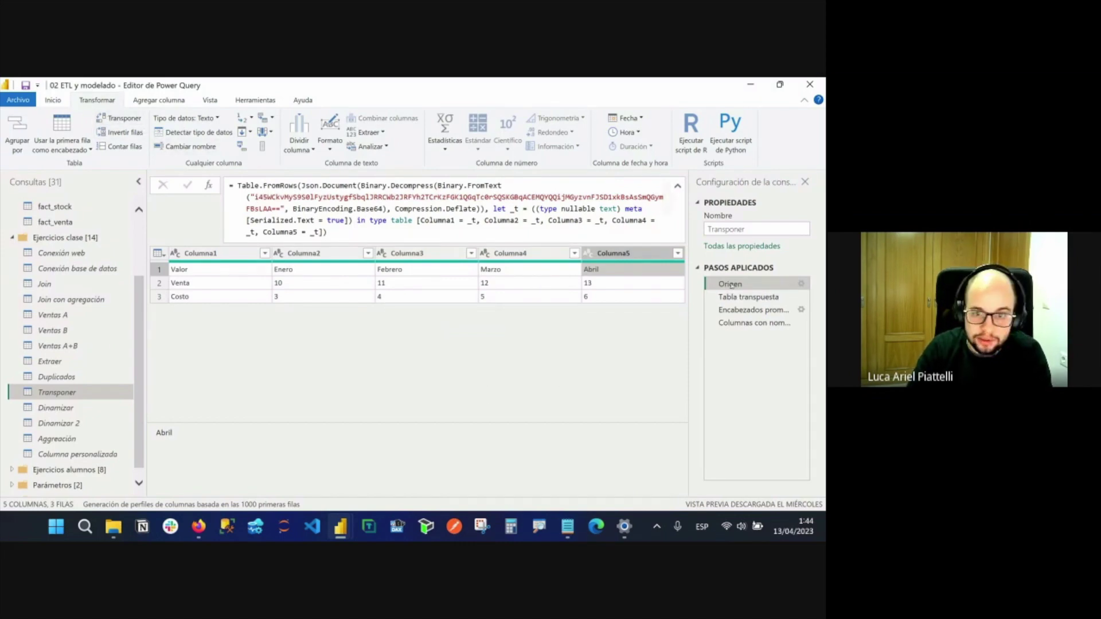
click(745, 297)
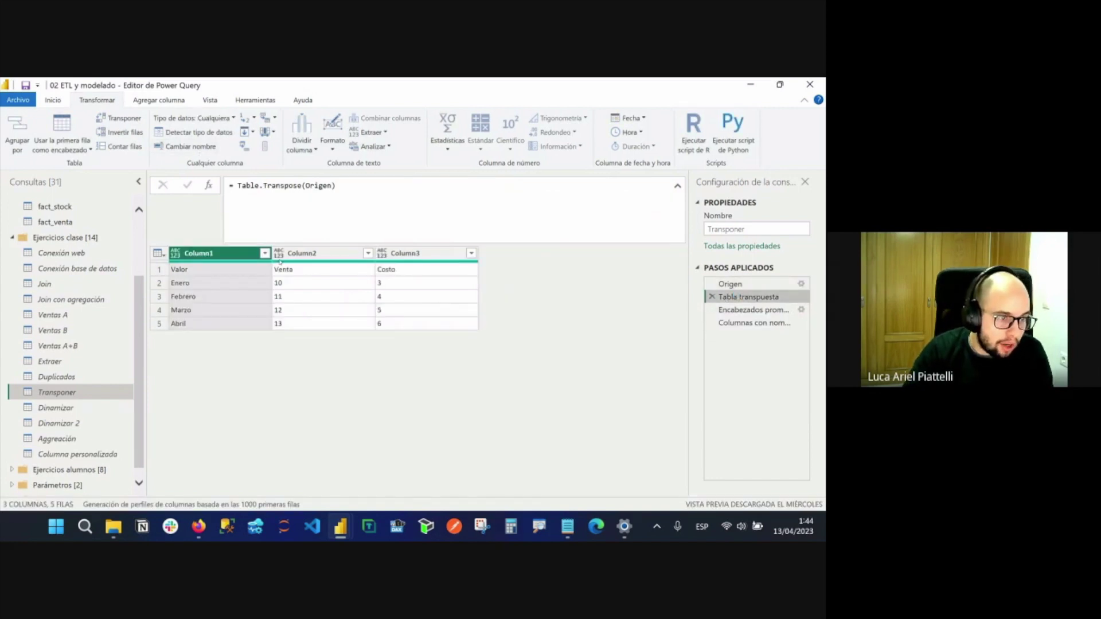
click(401, 269)
click(218, 269)
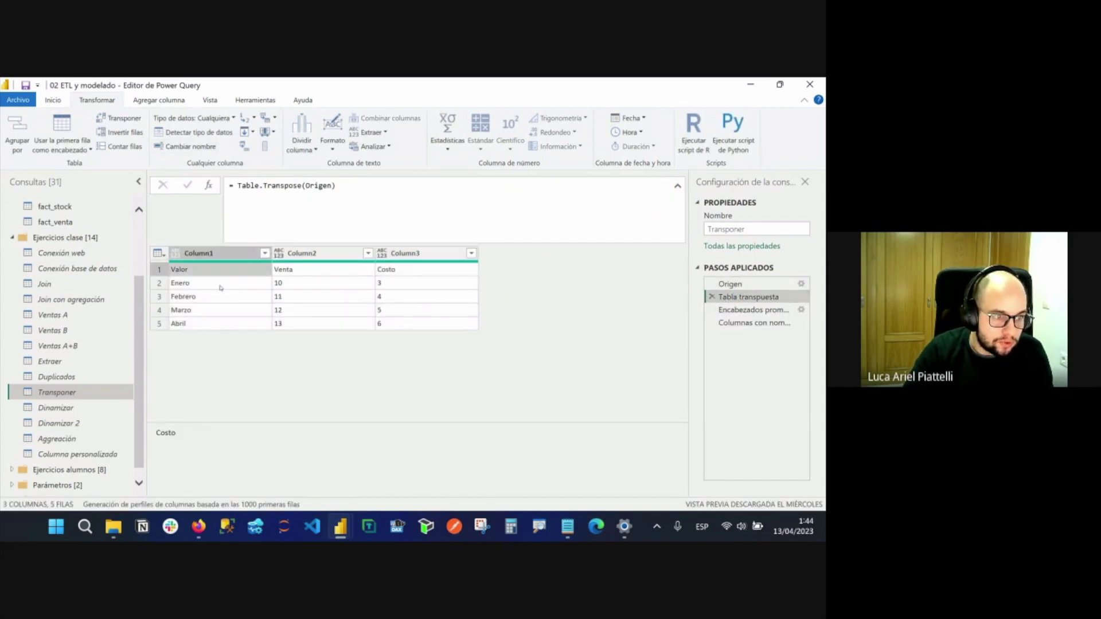
click(749, 310)
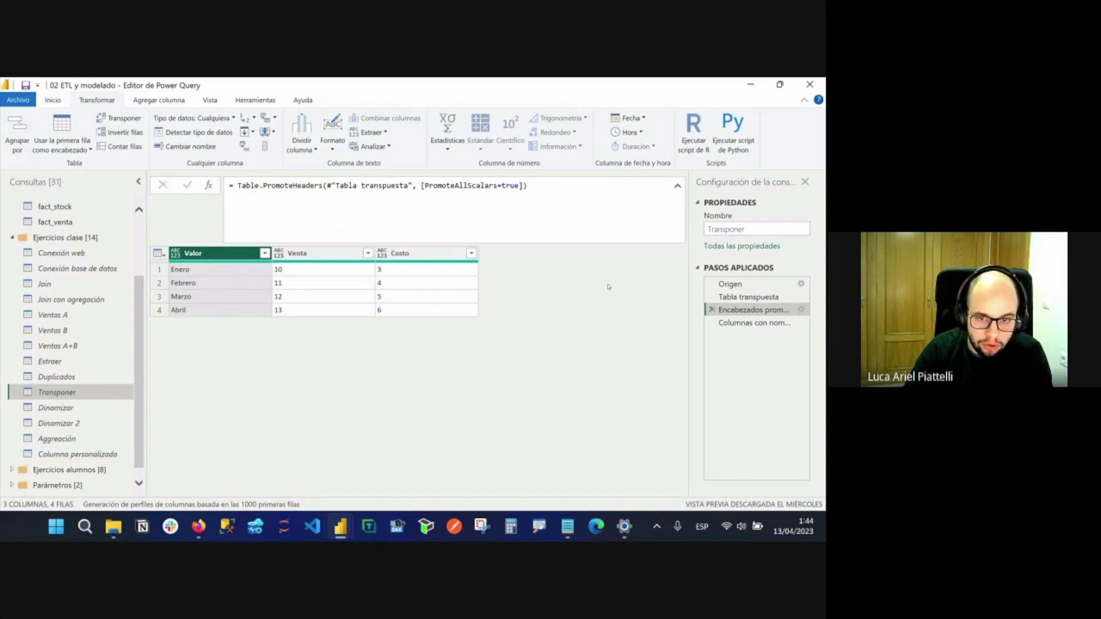
click(751, 322)
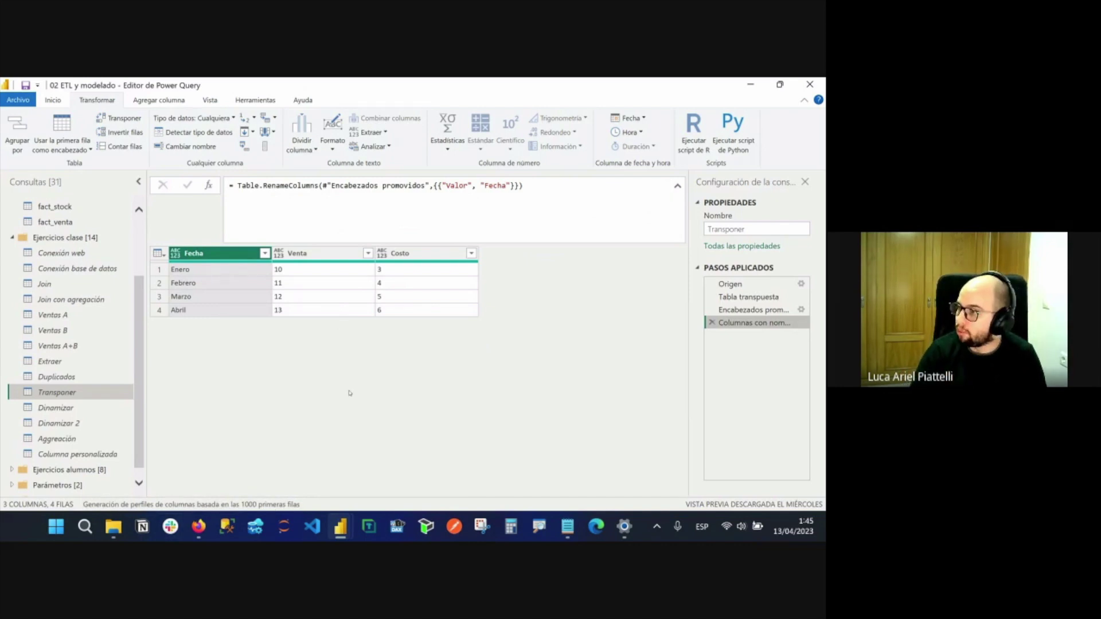
click(742, 285)
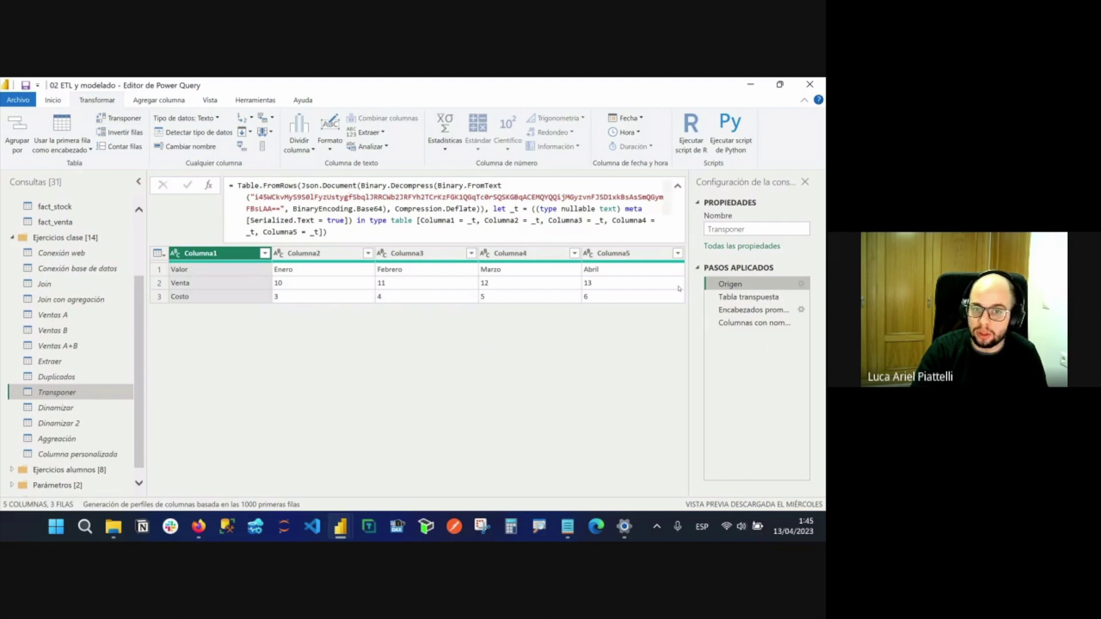
click(760, 299)
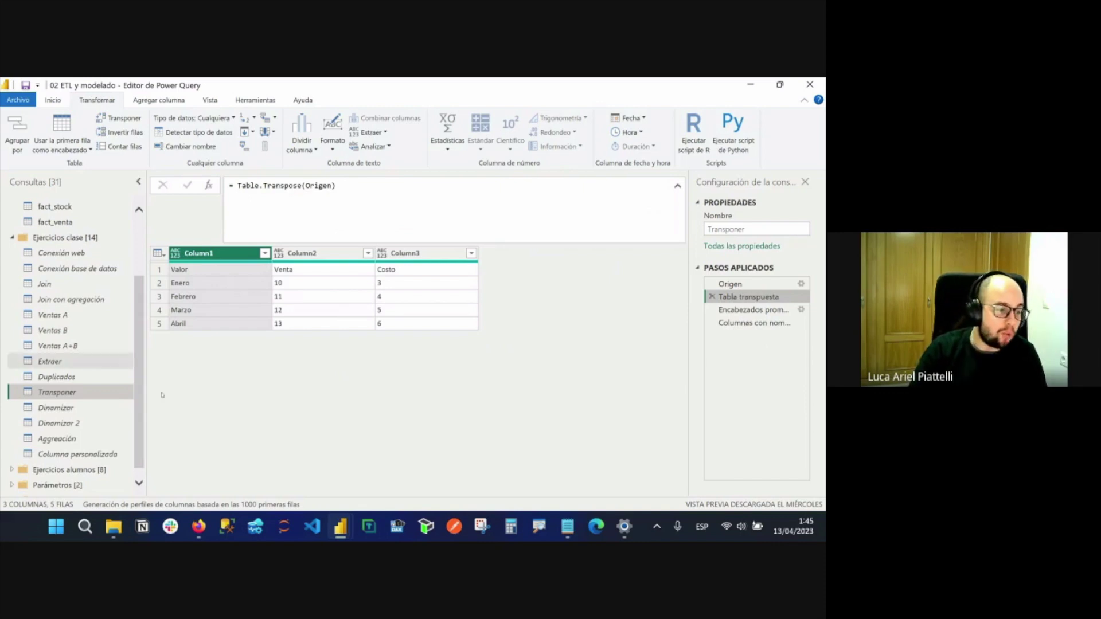
Try transposing the table after the Origen step of the Dinamizar query, and delete the inserted transpose step.
click(74, 409)
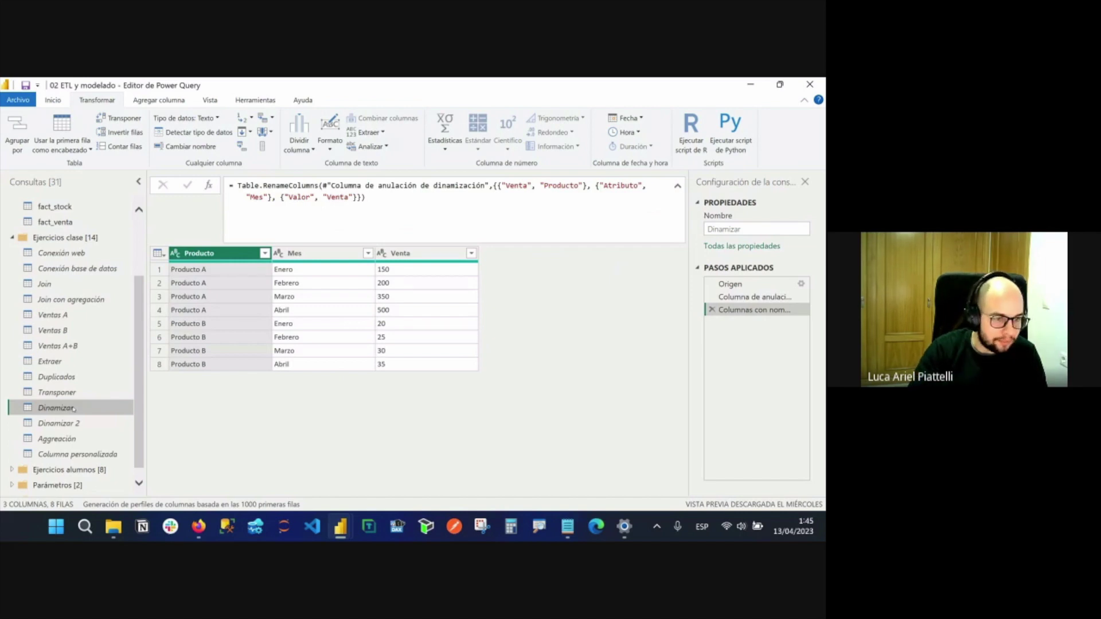
click(727, 285)
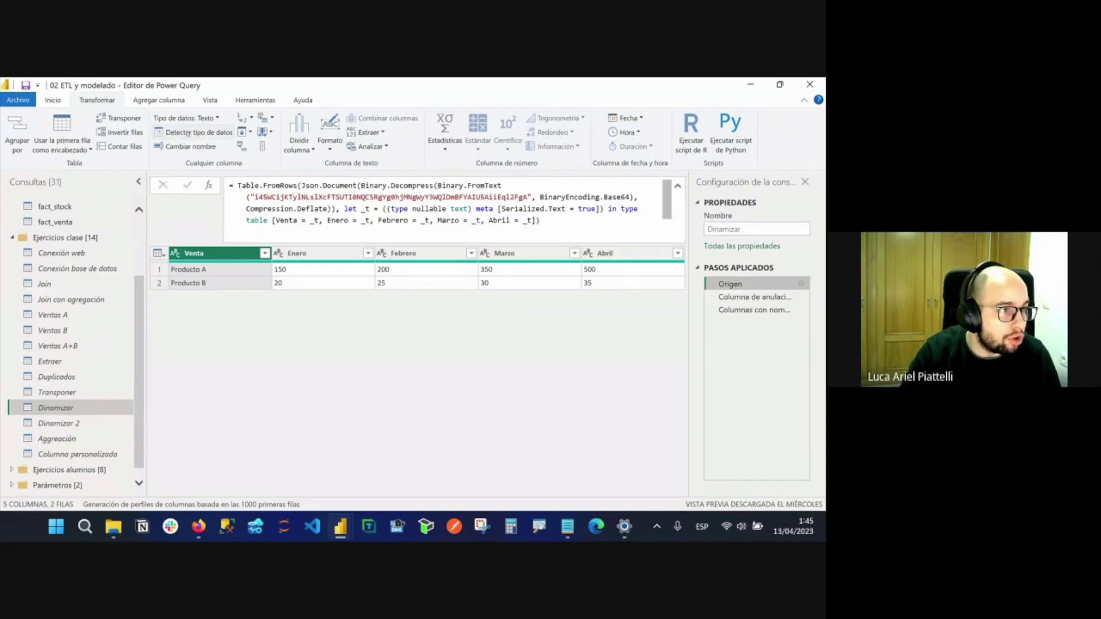
click(127, 122)
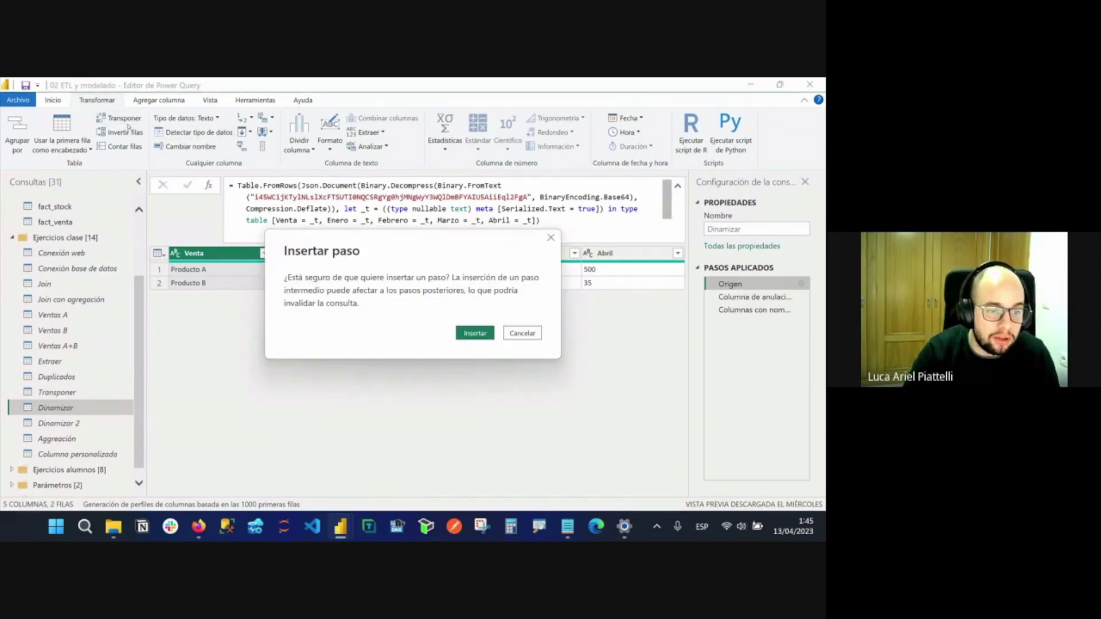
click(481, 335)
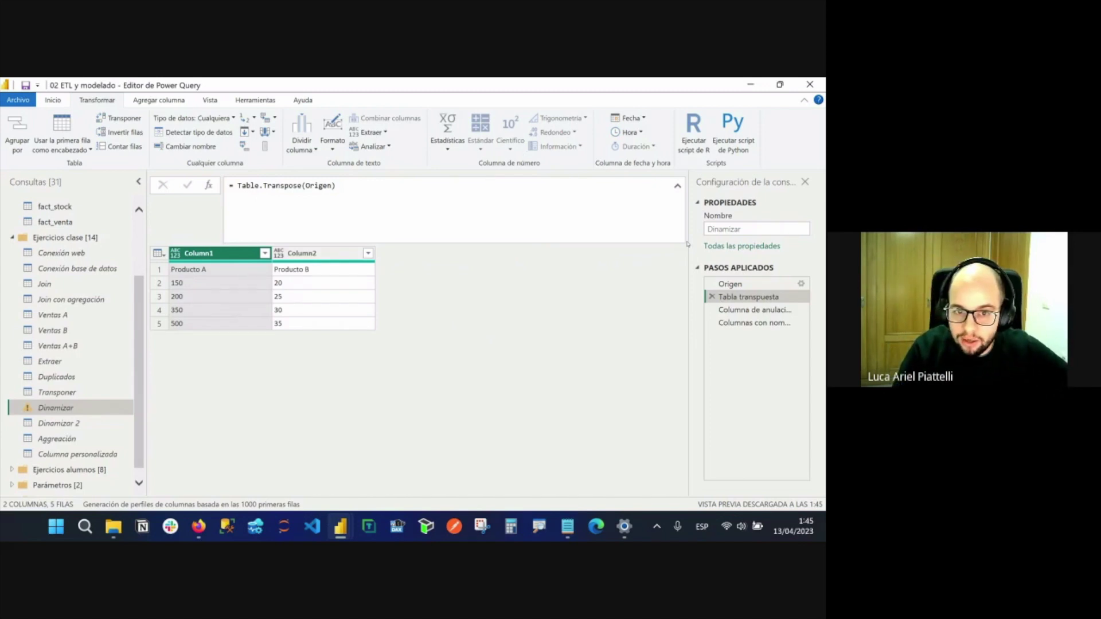
click(712, 296)
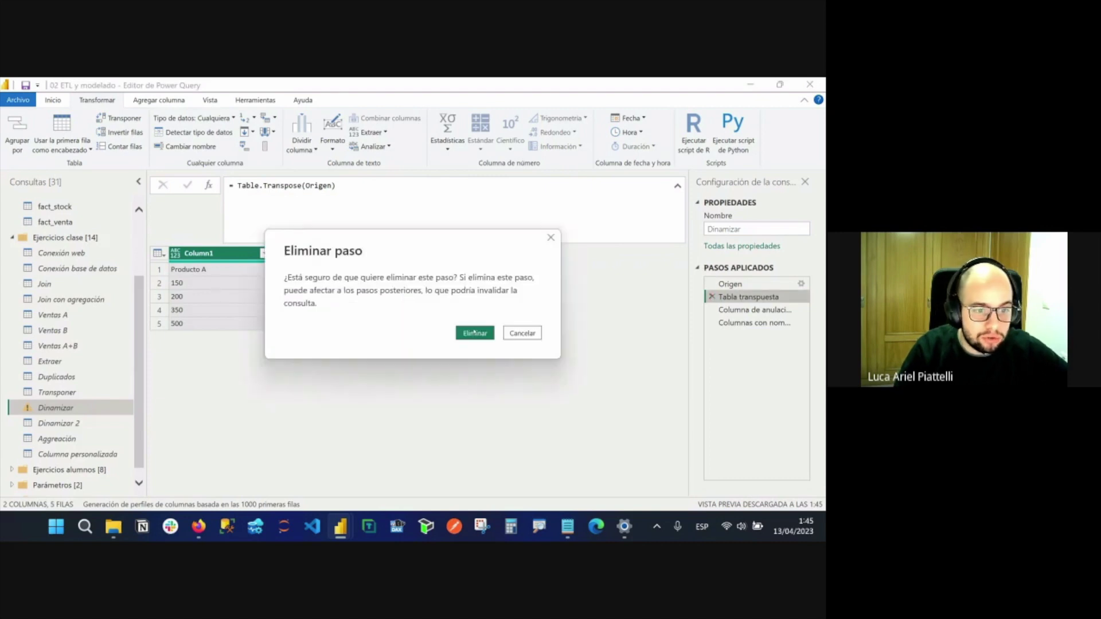
click(475, 333)
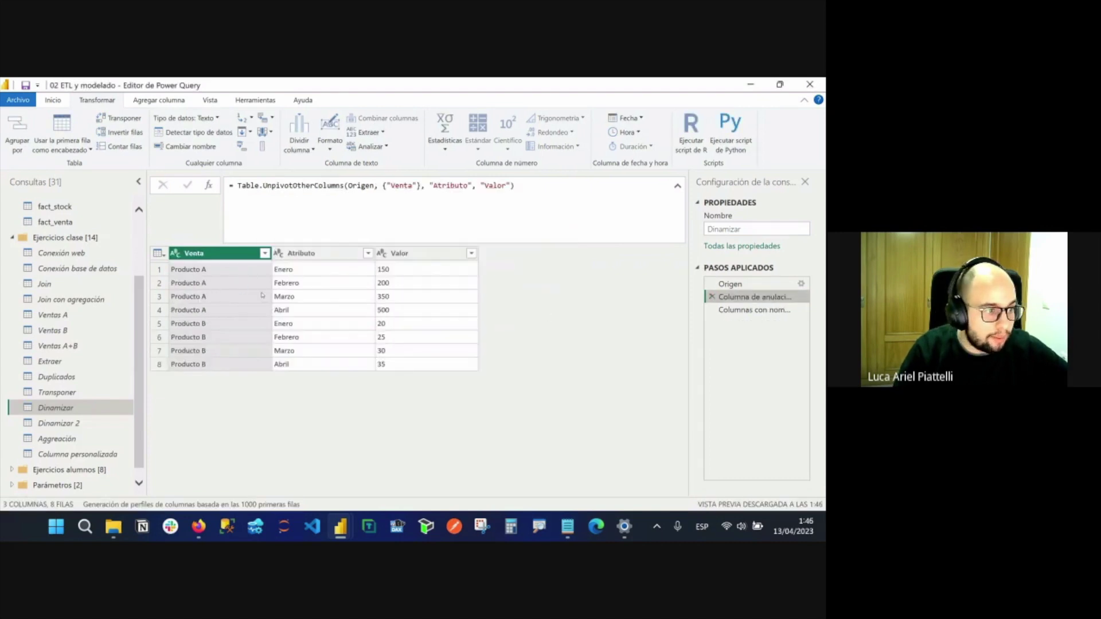
Examine the Origen step of the Dinamizar query, checking the products in the rows and the months in the column headers.
drag(735, 284, 736, 285)
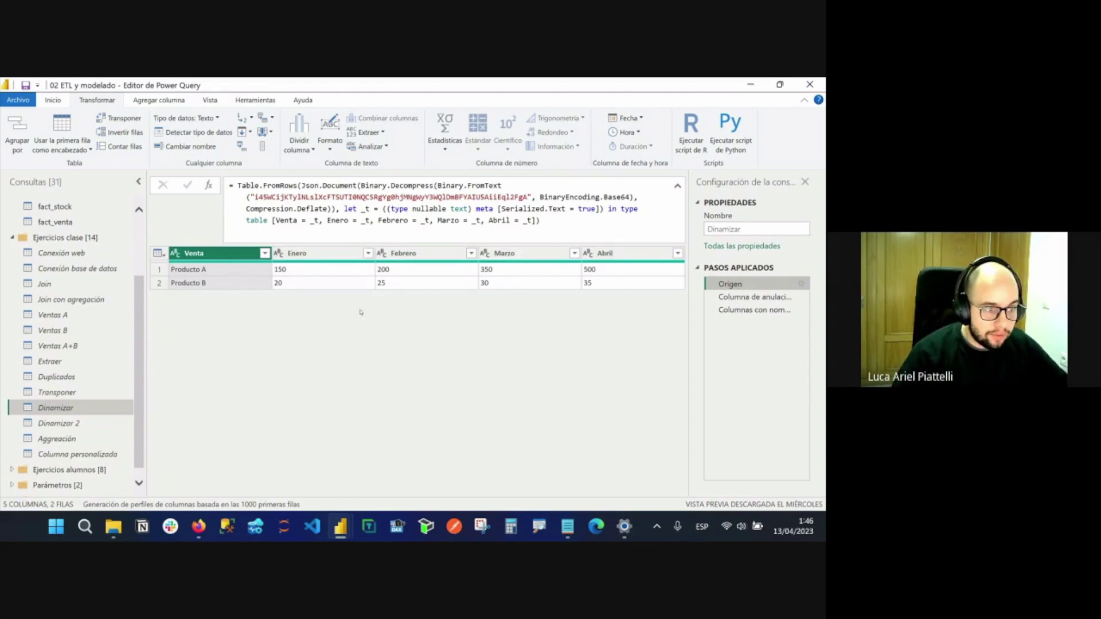
click(195, 281)
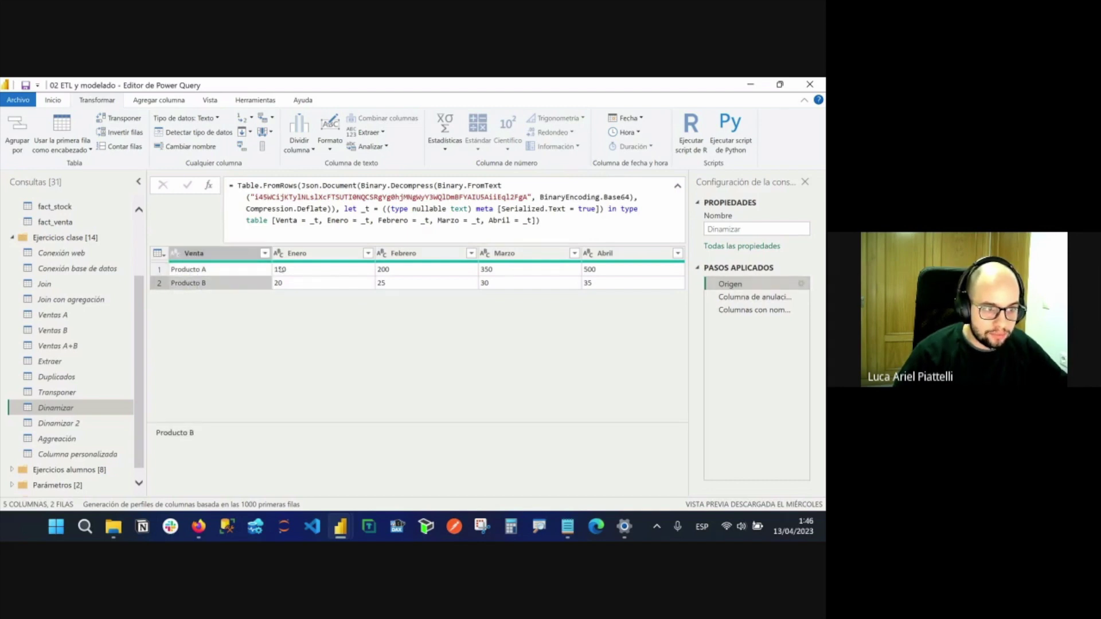
click(424, 253)
click(525, 253)
click(629, 255)
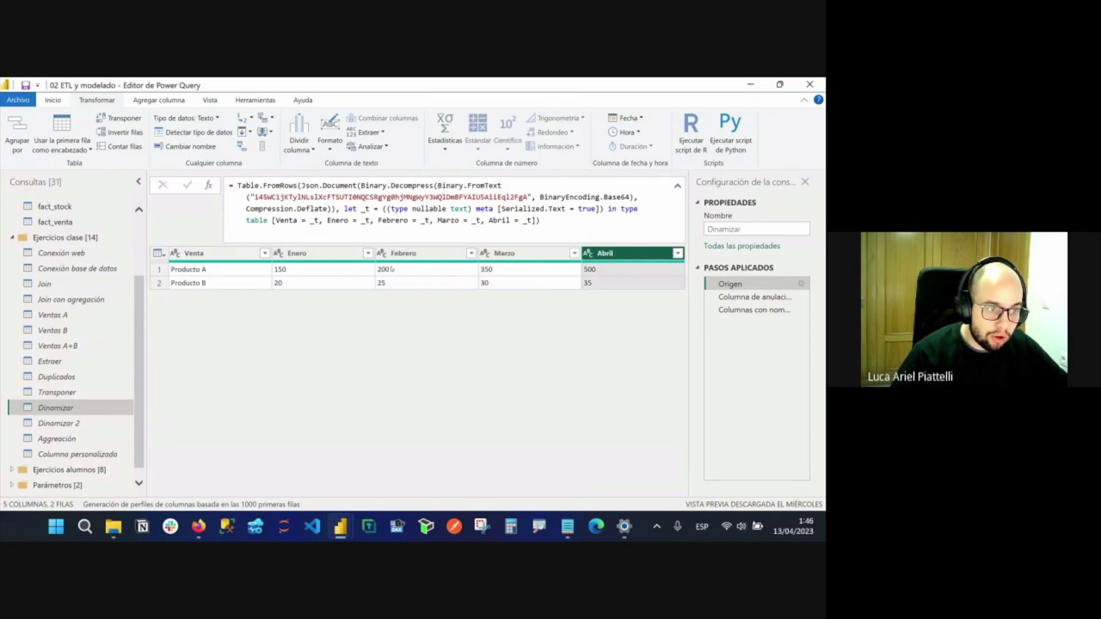
Annotate the month values with a red rectangle and the words "fecha producto venta" below the table, and clear the annotations.
click(358, 271)
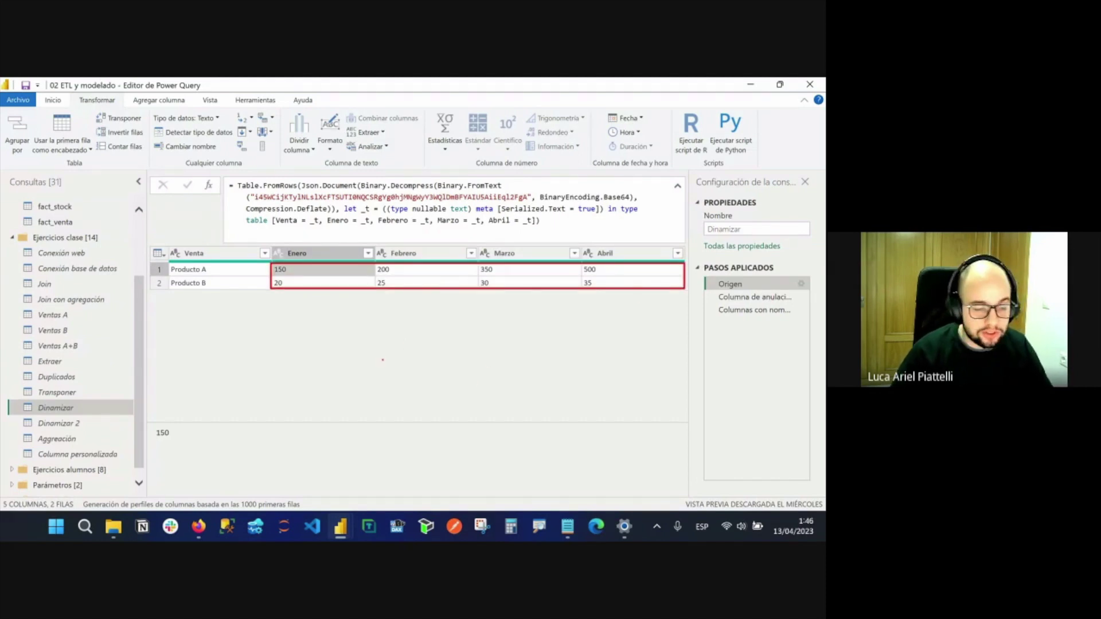
text(t)
text(fecha)
text(   p)
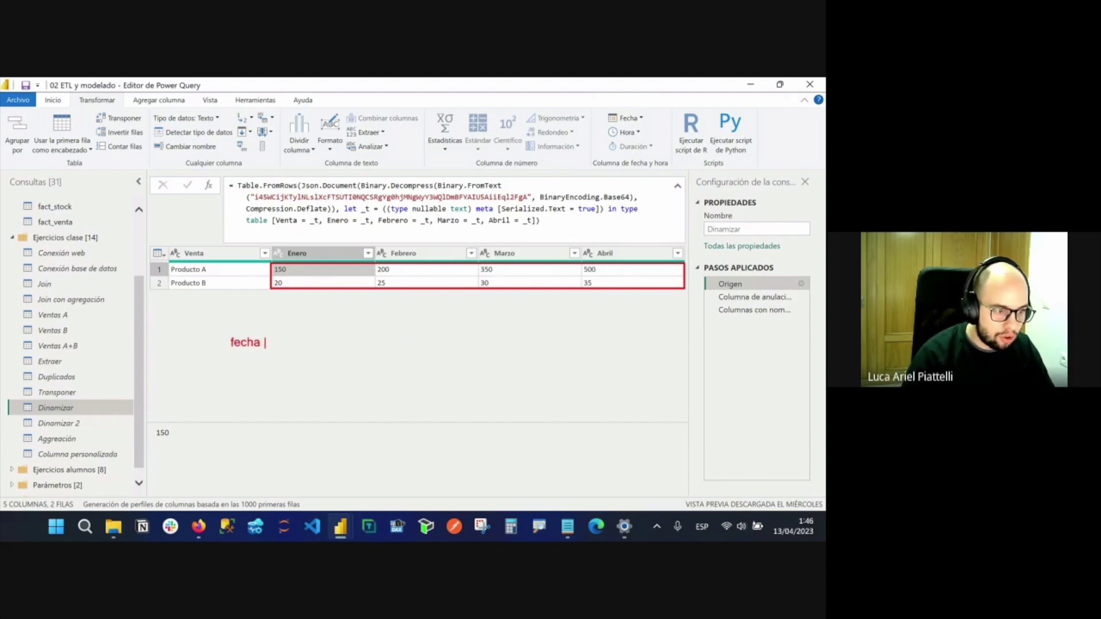
text(roduc)
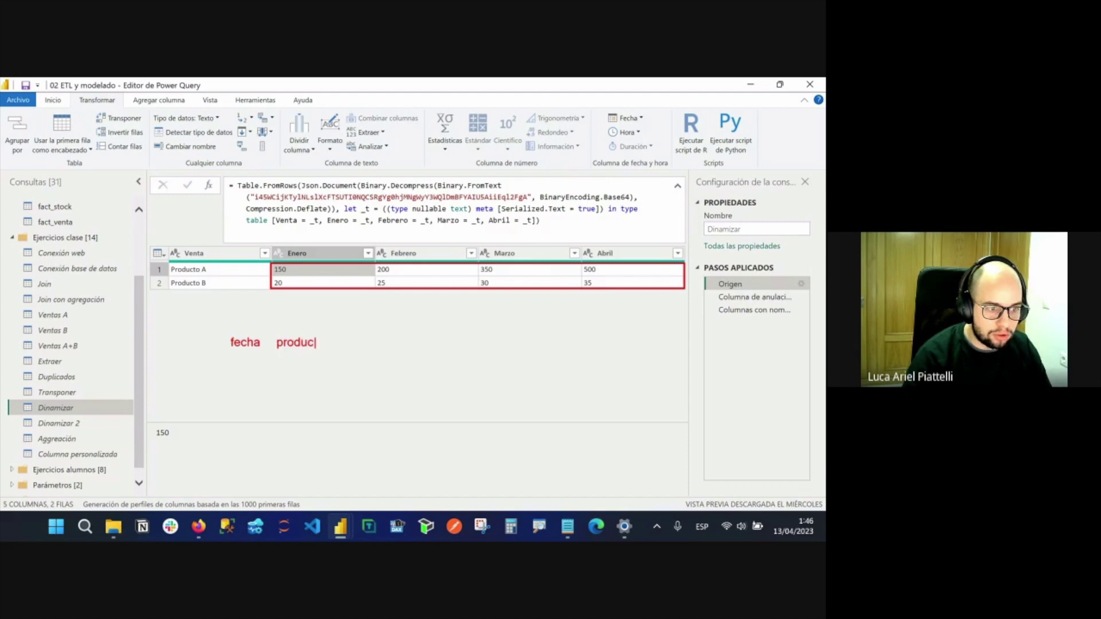
text(to  venta)
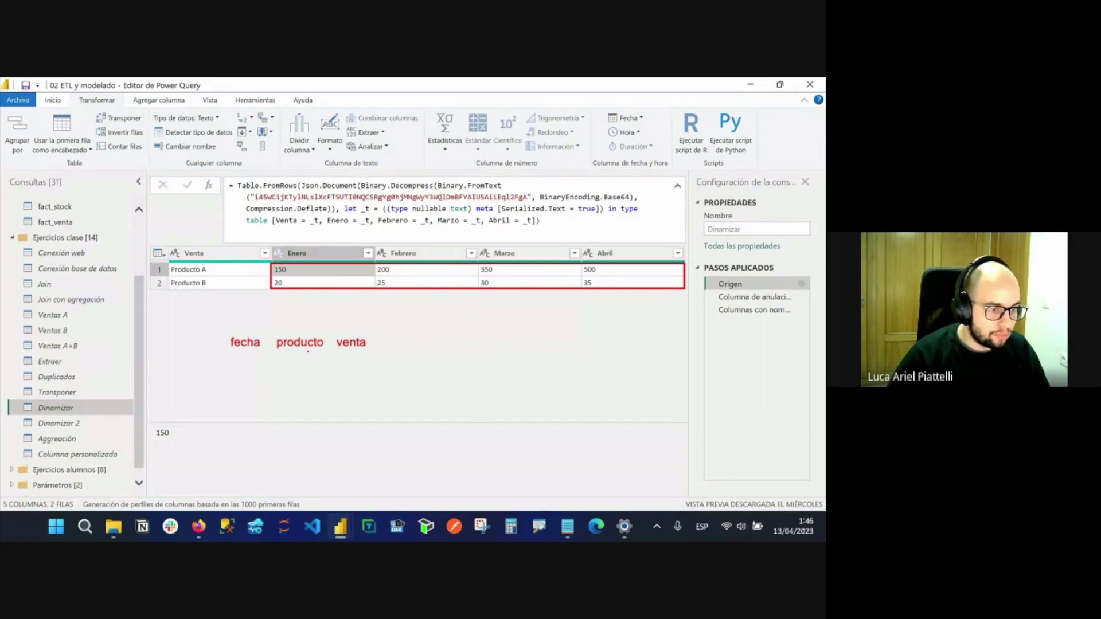
key(e)
key(Escape)
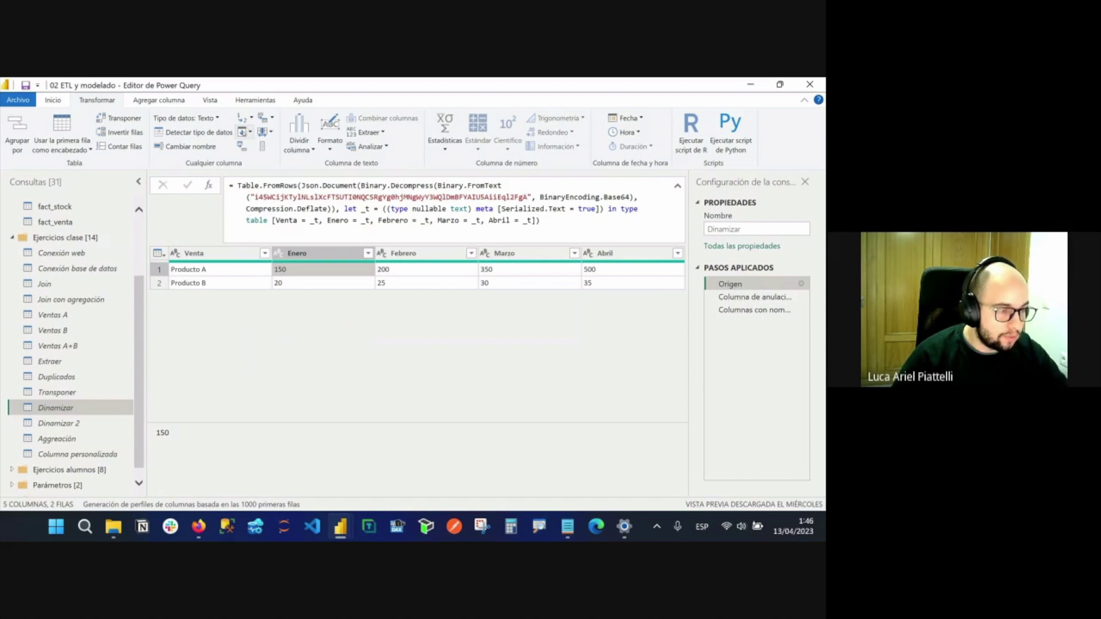
Look through the unpivot and move options available for the Enero column, and close them without applying any.
drag(226, 107, 278, 157)
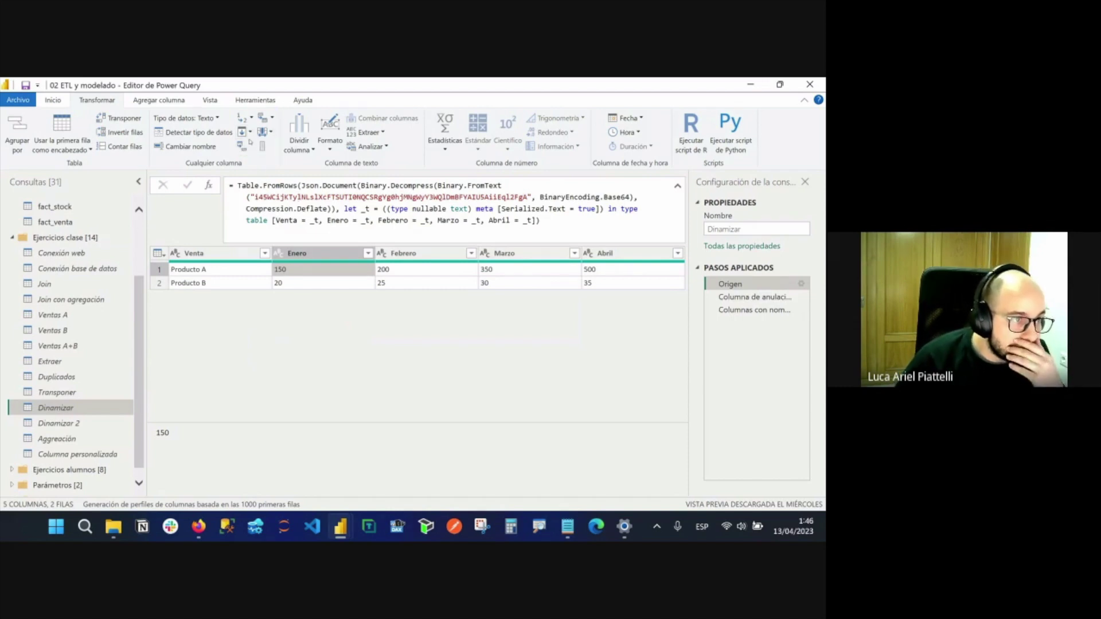
click(250, 119)
click(272, 118)
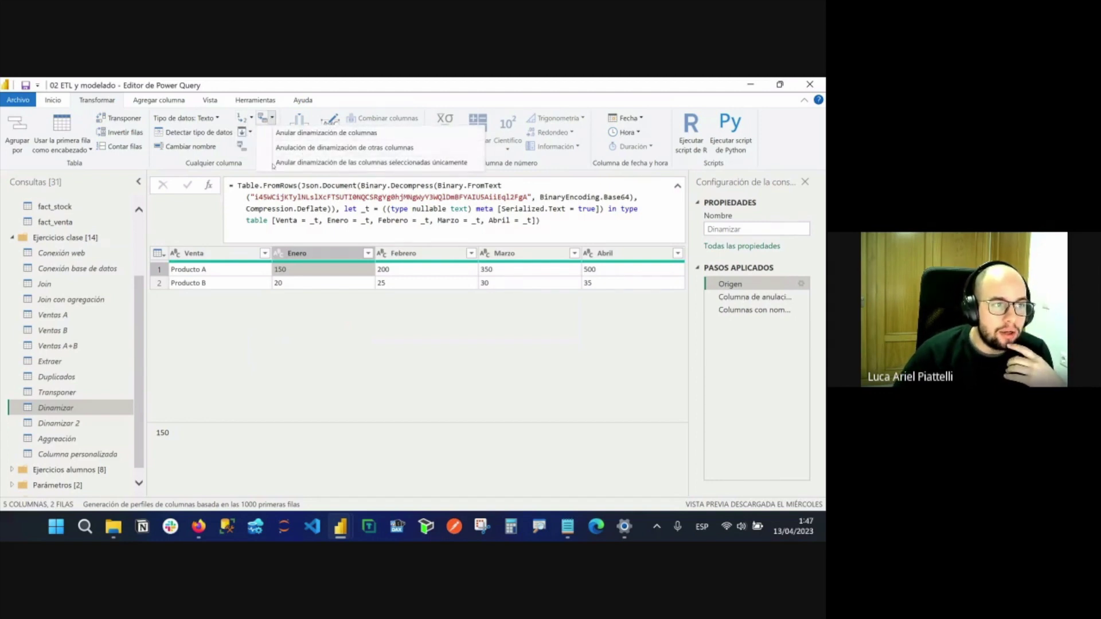
click(270, 132)
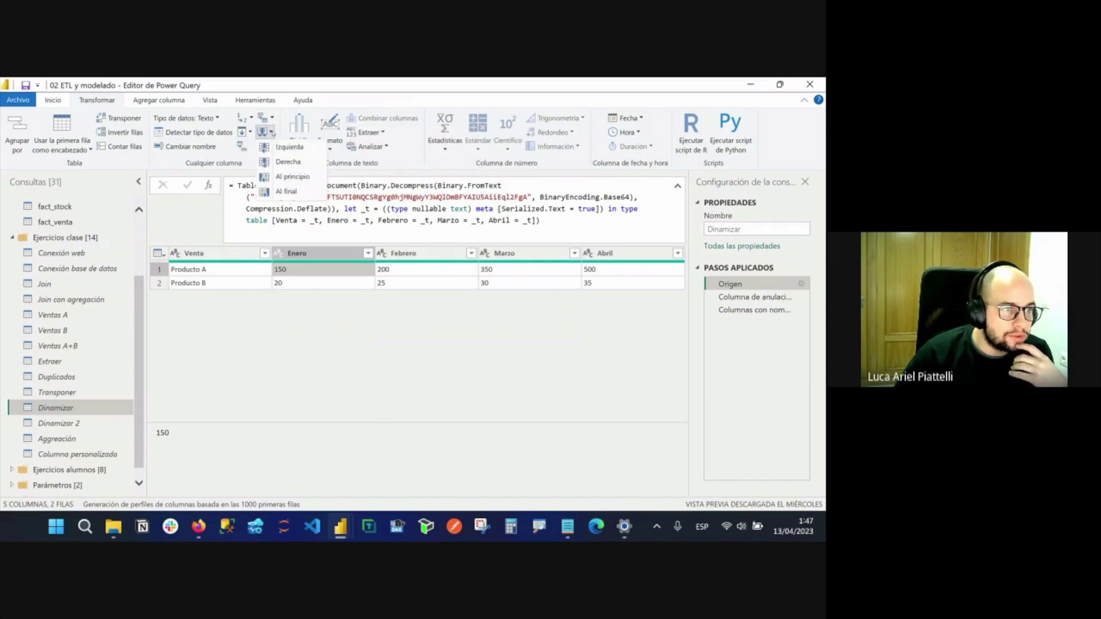
click(393, 368)
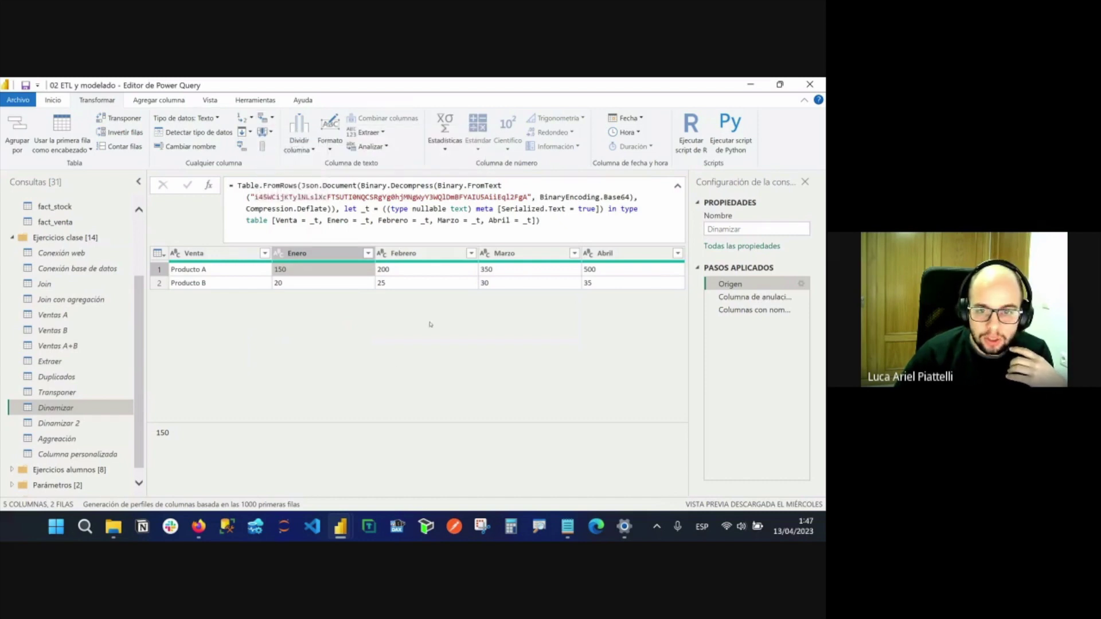
Examine the unpivot step of the Dinamizar query and the unpivot options, checking the Venta, Atributo and Valor columns.
click(755, 297)
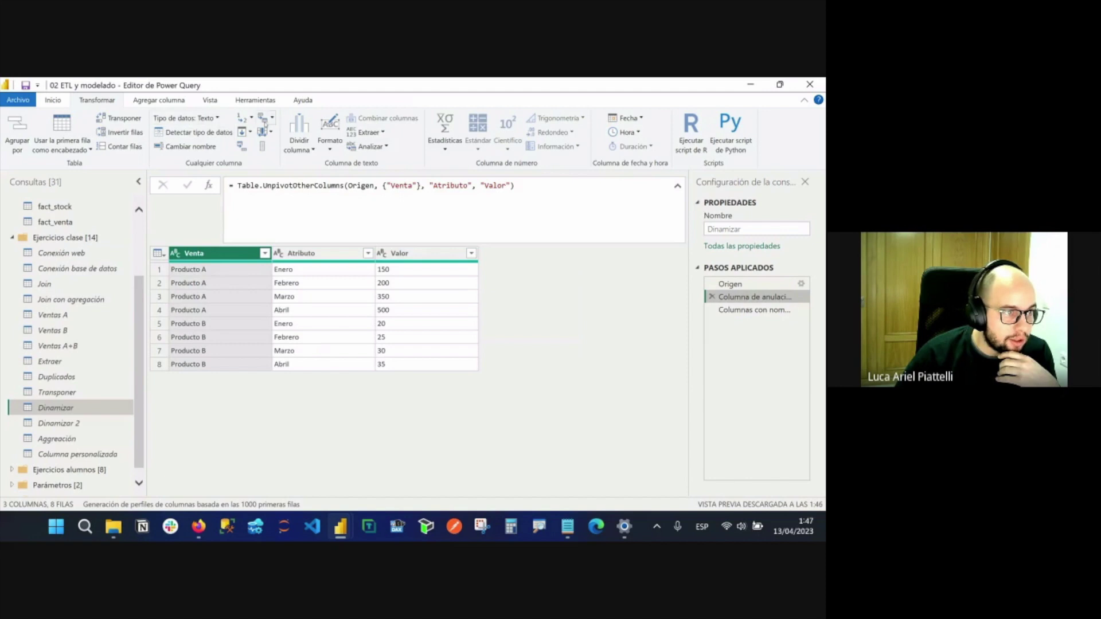
click(272, 118)
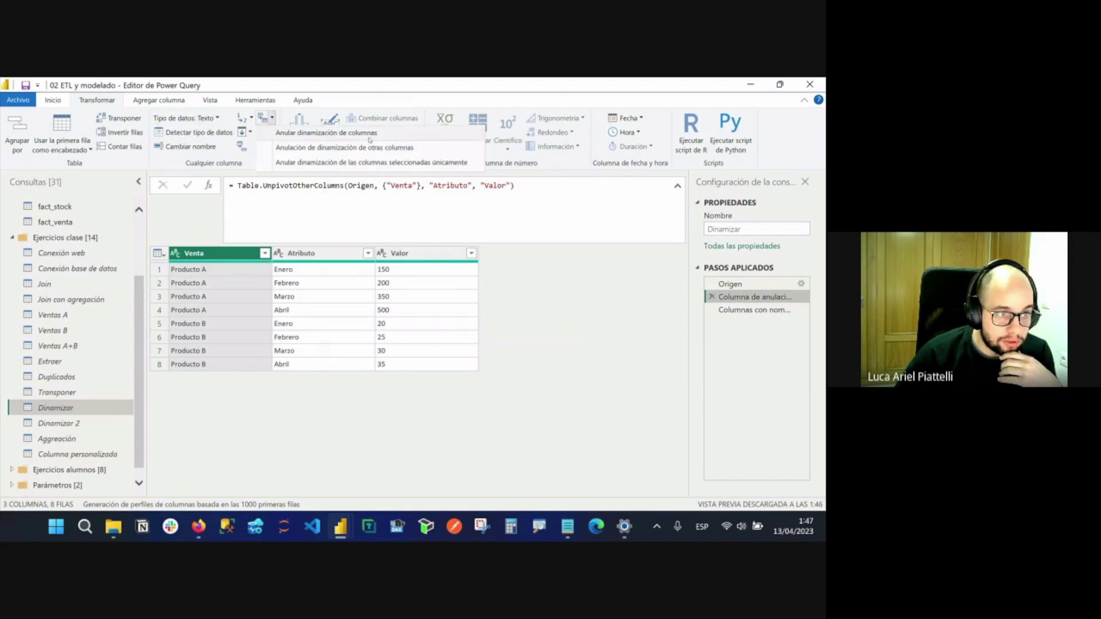
click(608, 353)
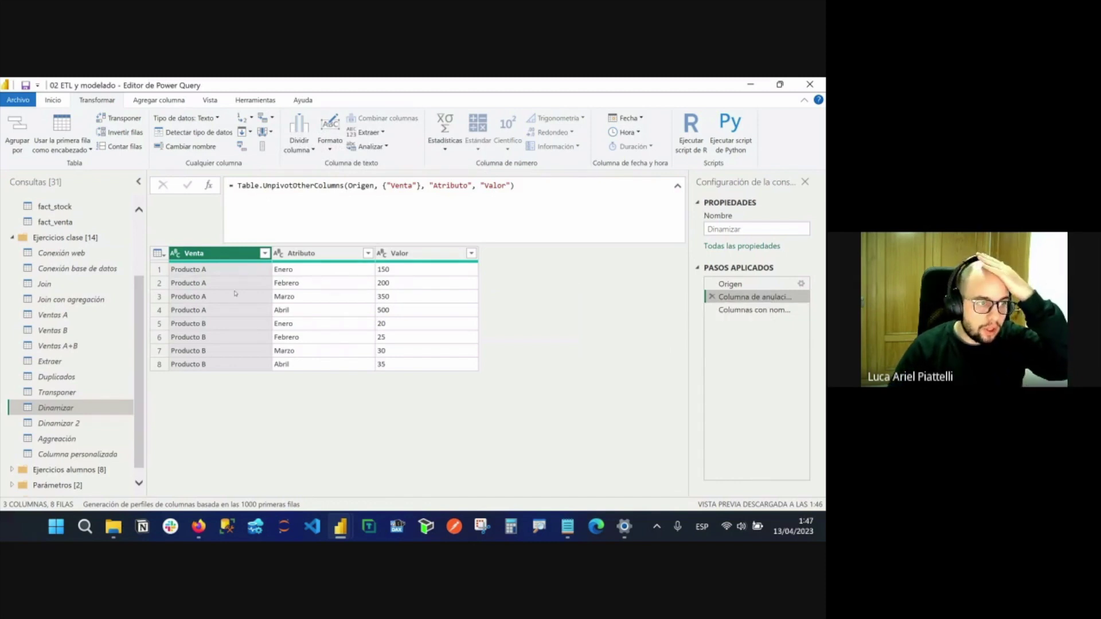
mouse_move(226, 264)
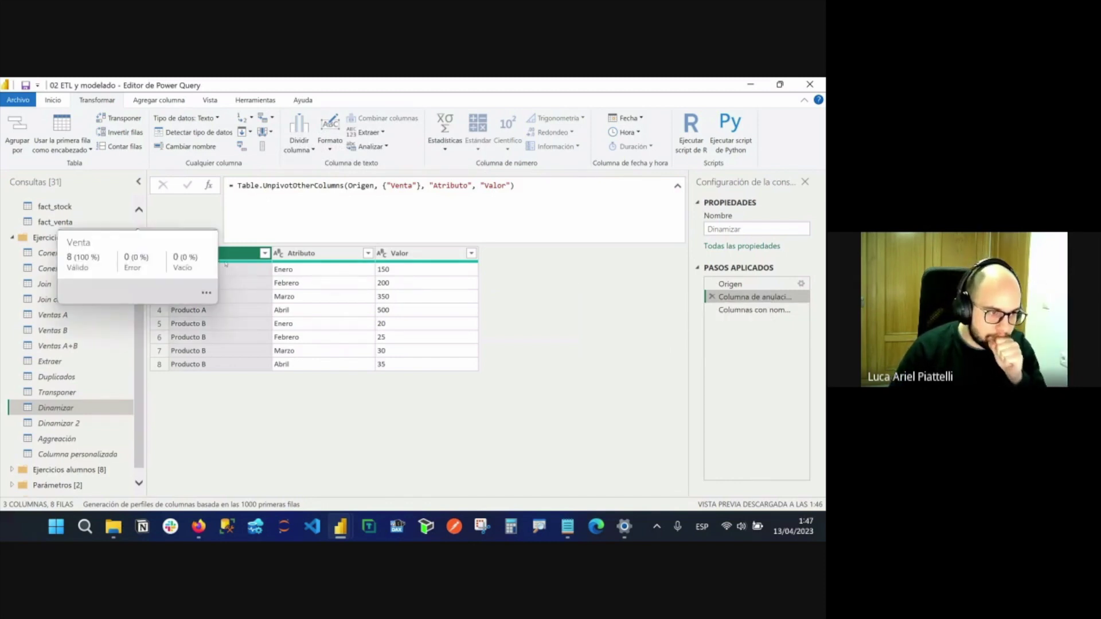
click(221, 269)
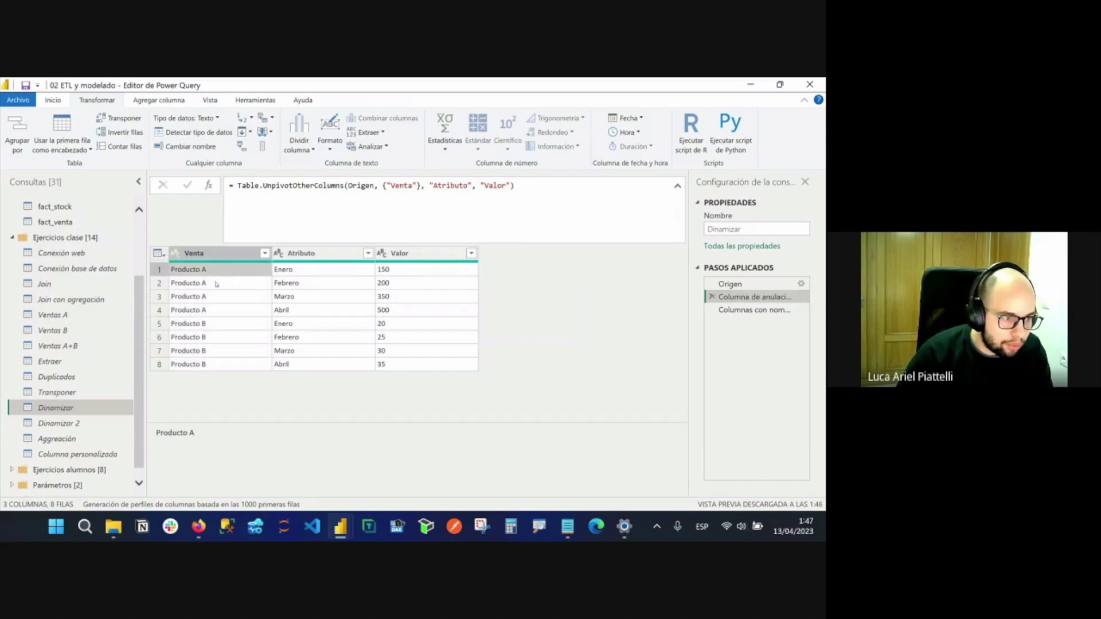
click(217, 283)
click(214, 297)
click(213, 311)
click(211, 323)
click(209, 338)
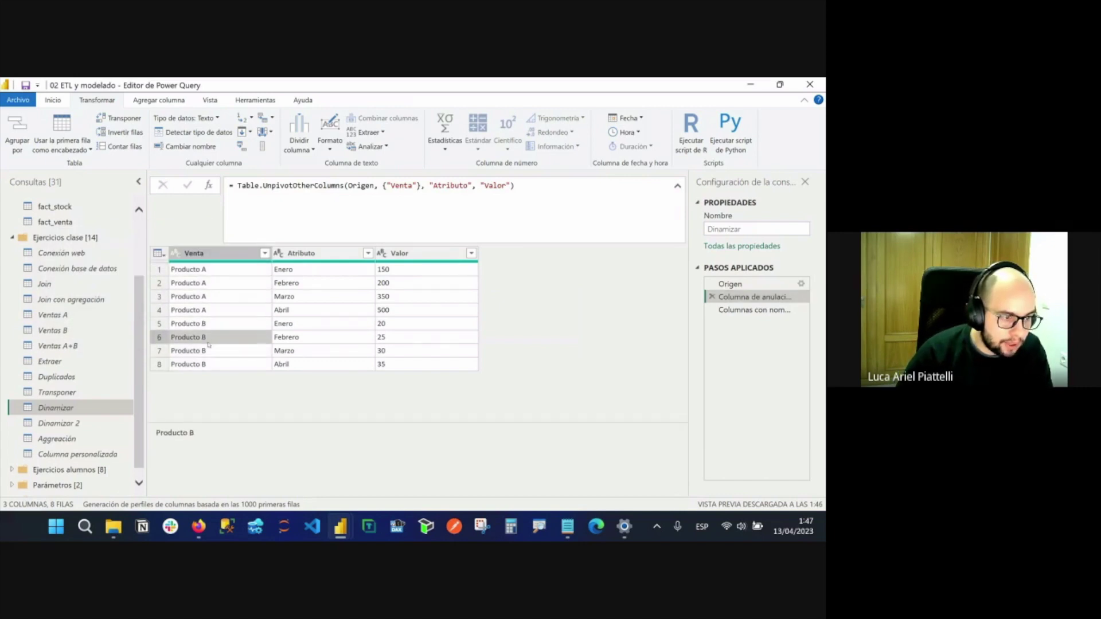
click(208, 364)
click(308, 279)
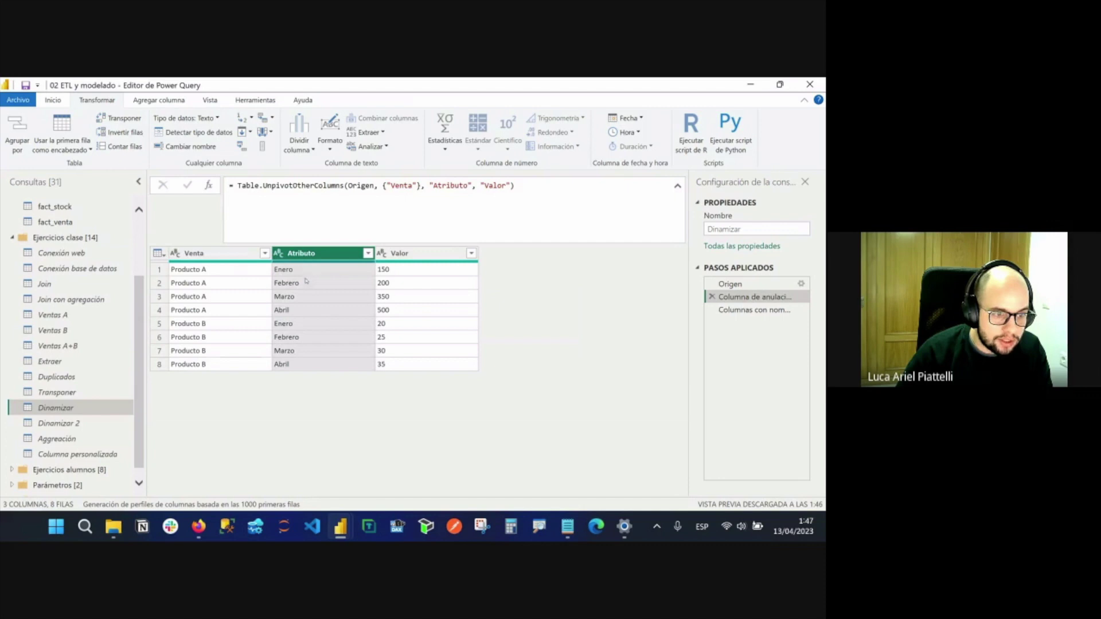
click(413, 253)
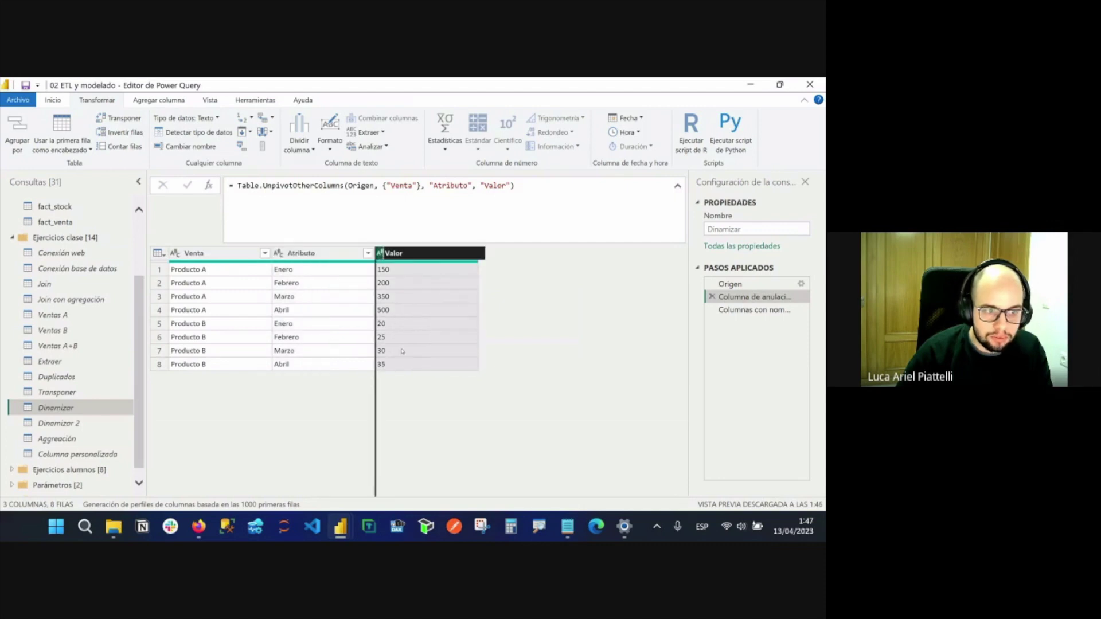
Compare the renamed columns step of the Dinamizar query with the Enero to Abril columns in its Origen step.
click(749, 310)
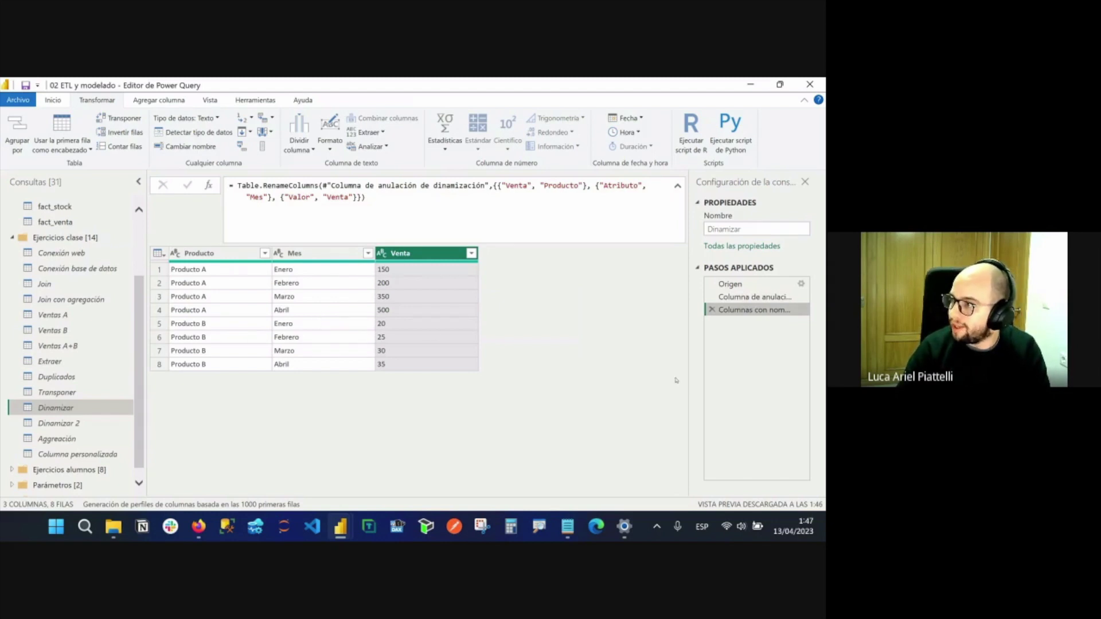
key(alt+Tab)
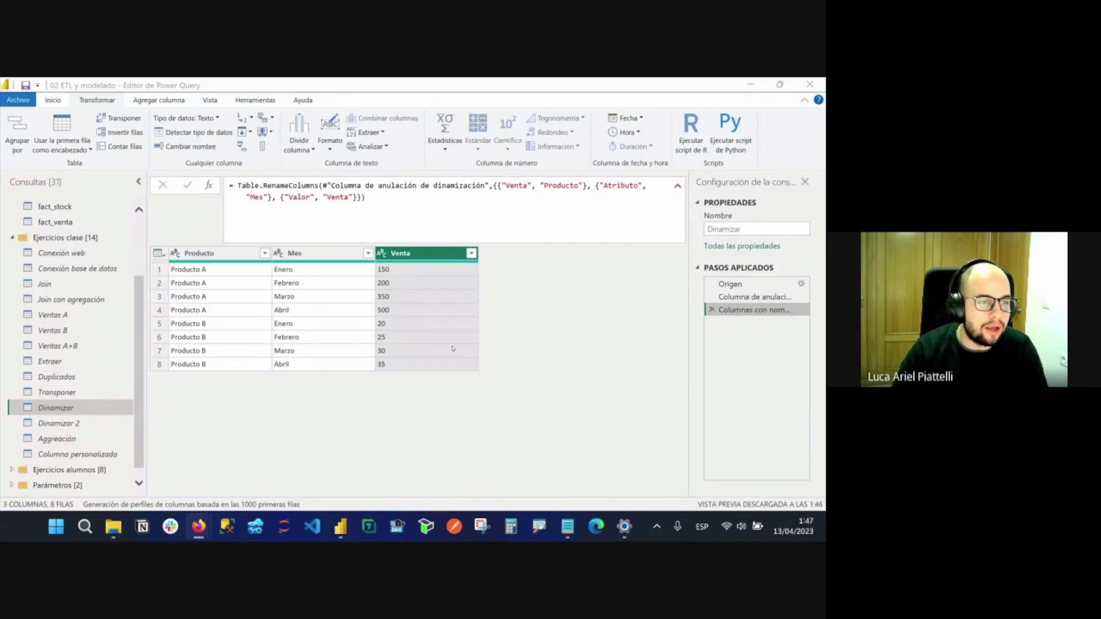
click(399, 269)
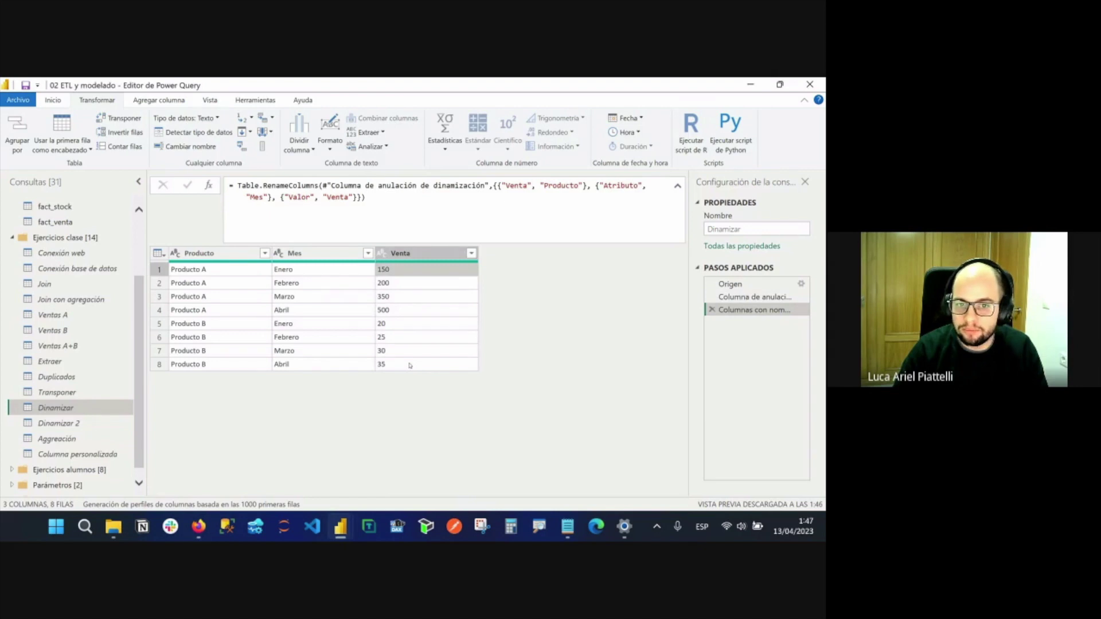
click(737, 284)
click(352, 253)
click(419, 254)
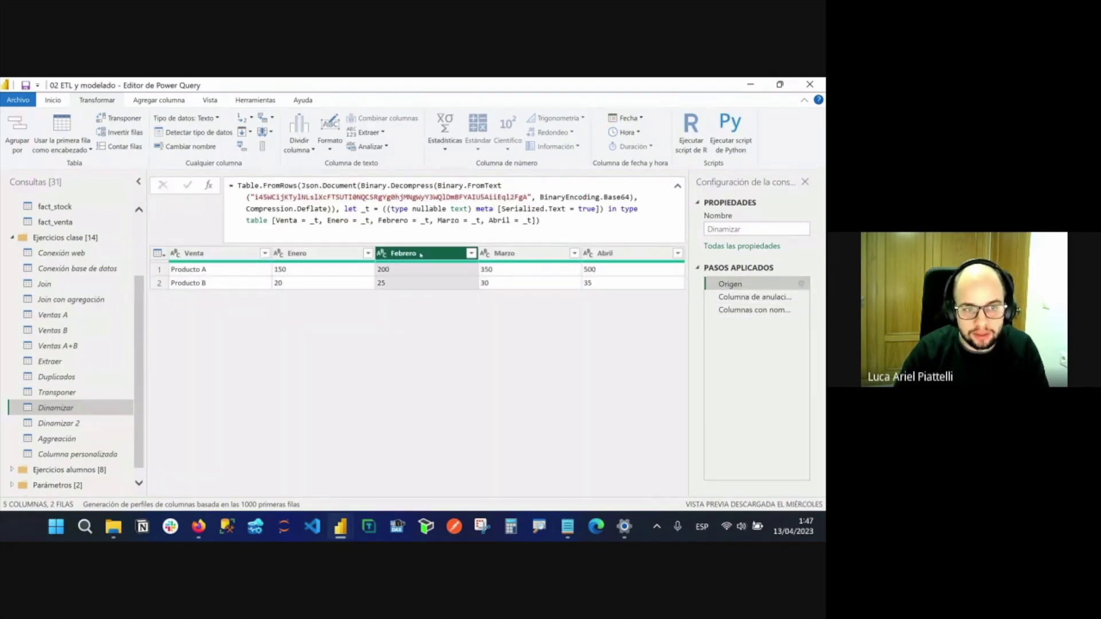
click(520, 252)
click(631, 256)
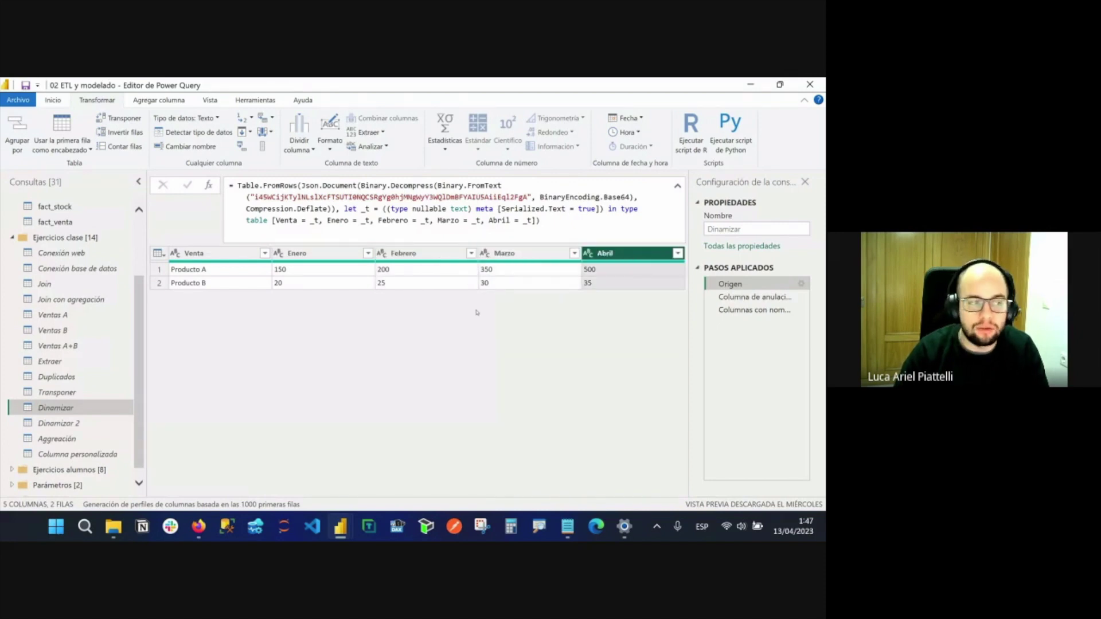
click(768, 311)
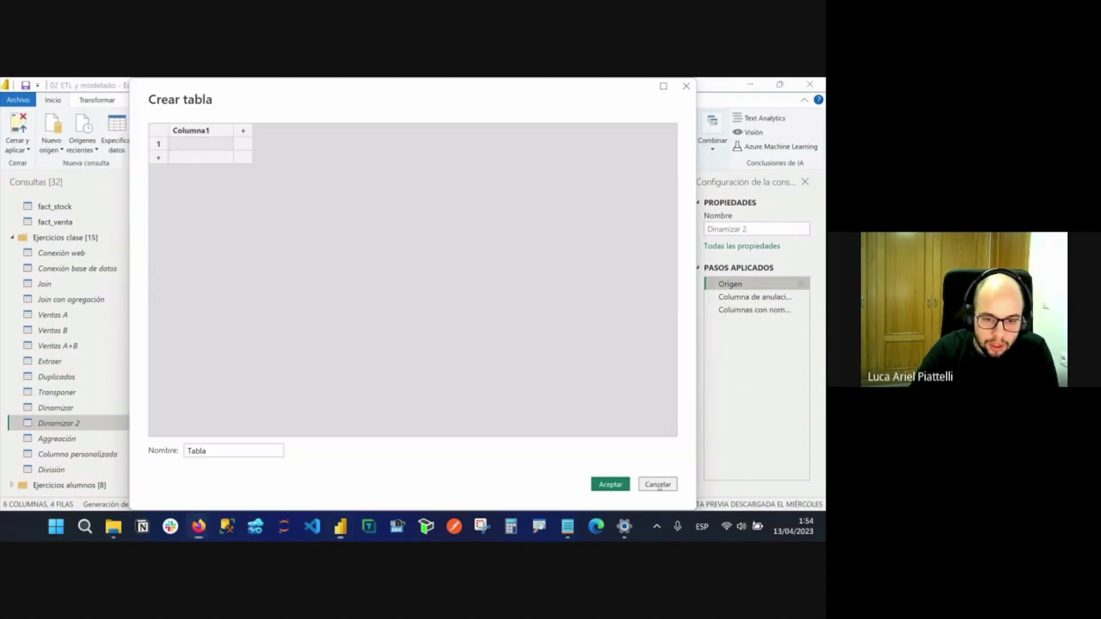
Cancel creating a new table, and review the Dinamizar query's applied steps back to the products in Origen.
click(656, 485)
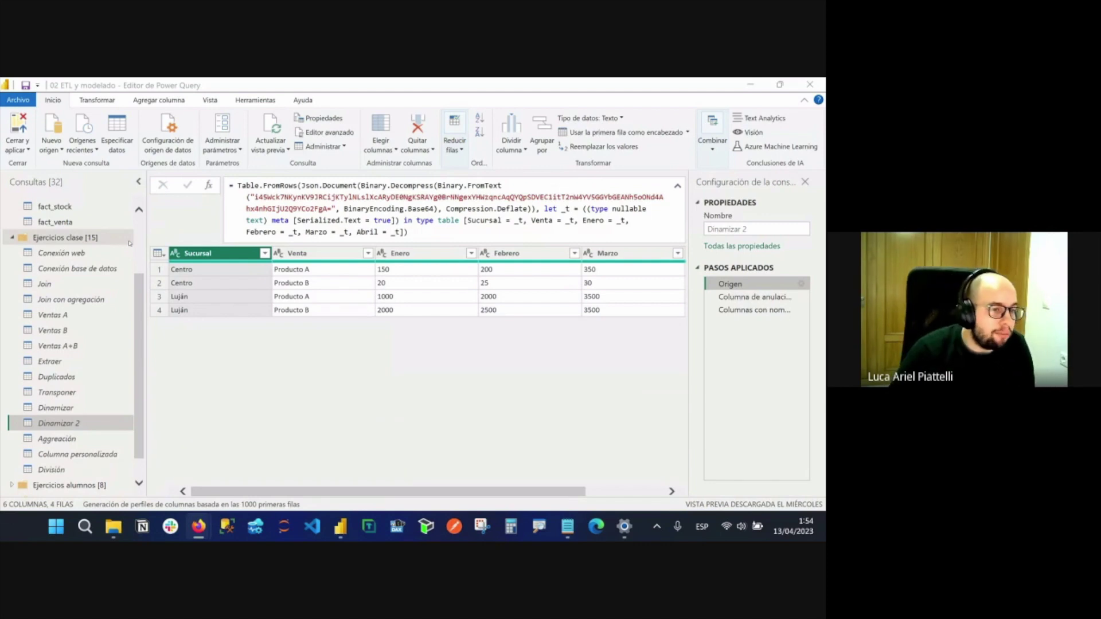
click(51, 411)
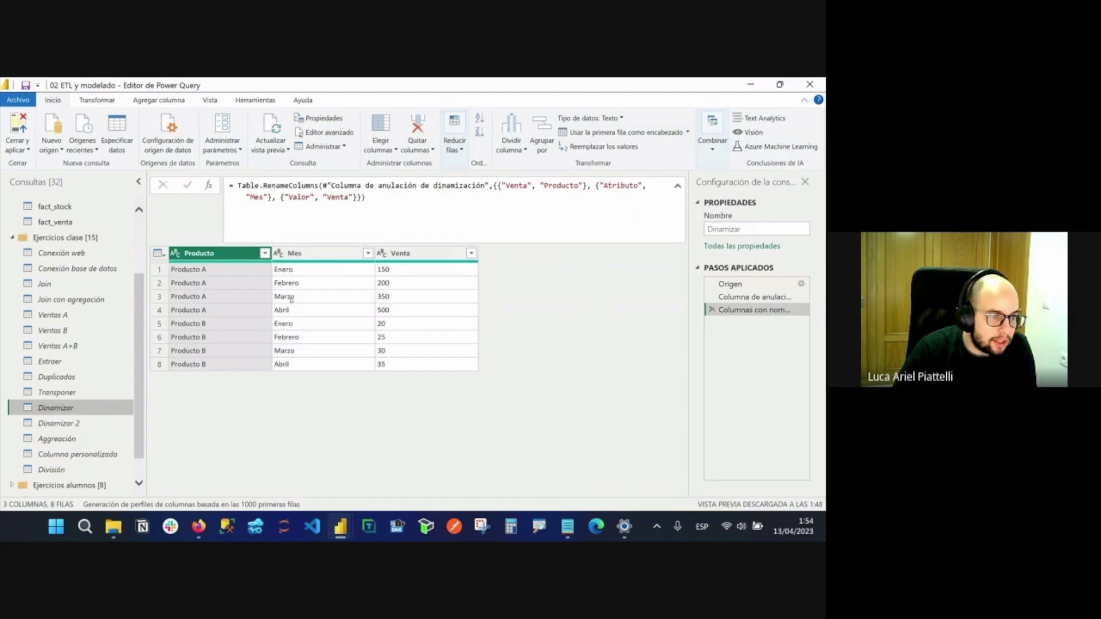
click(757, 296)
click(758, 286)
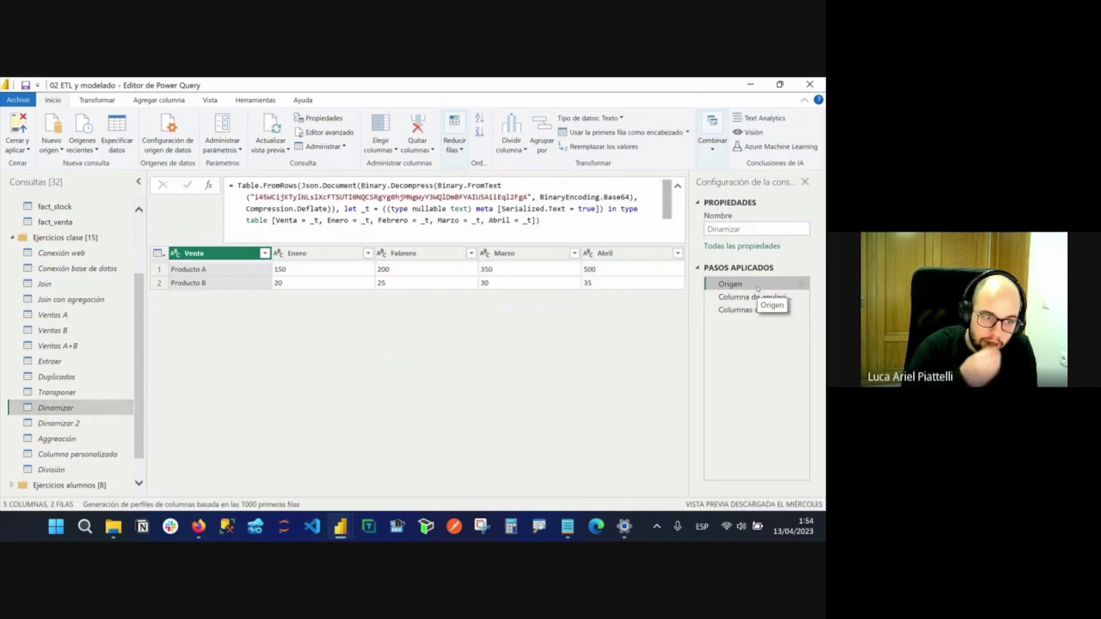
click(185, 278)
click(185, 272)
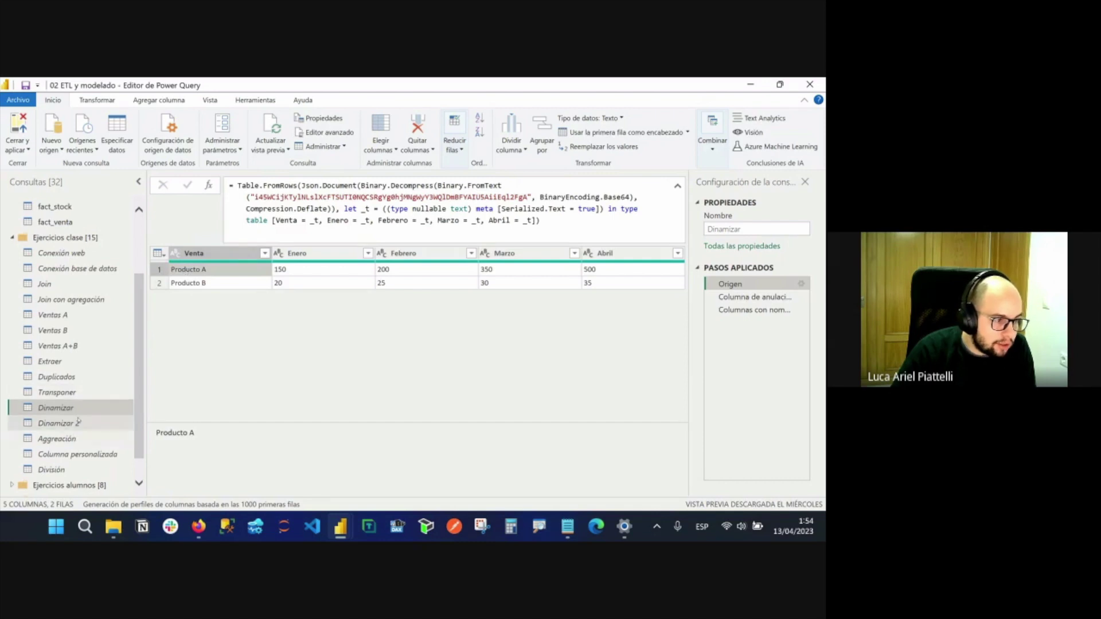
Examine the Origen step of the Dinamizar 2 query, checking the branches and products and selecting the Sucursal and Venta columns together.
click(56, 424)
click(746, 284)
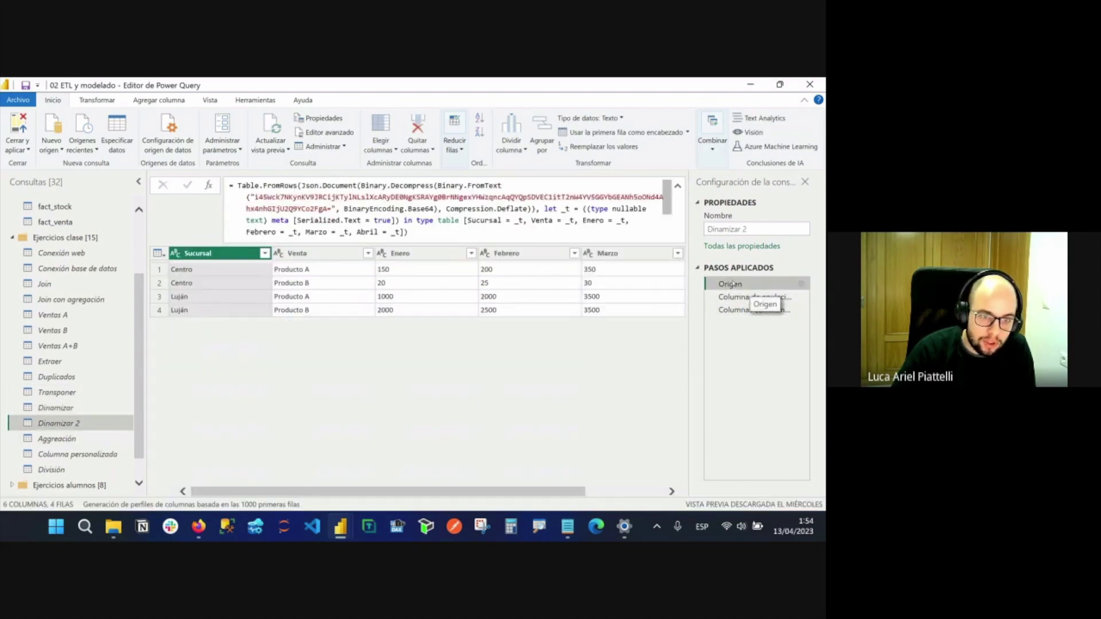
click(308, 281)
key(Down)
key(Down)
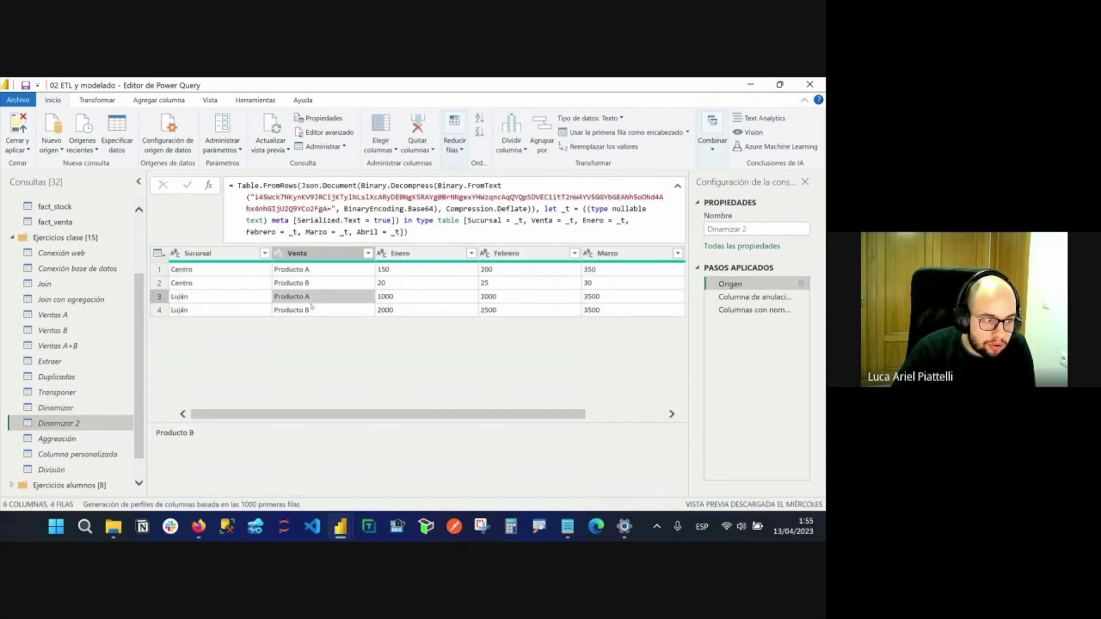
click(257, 283)
click(239, 309)
click(236, 296)
click(235, 283)
click(232, 297)
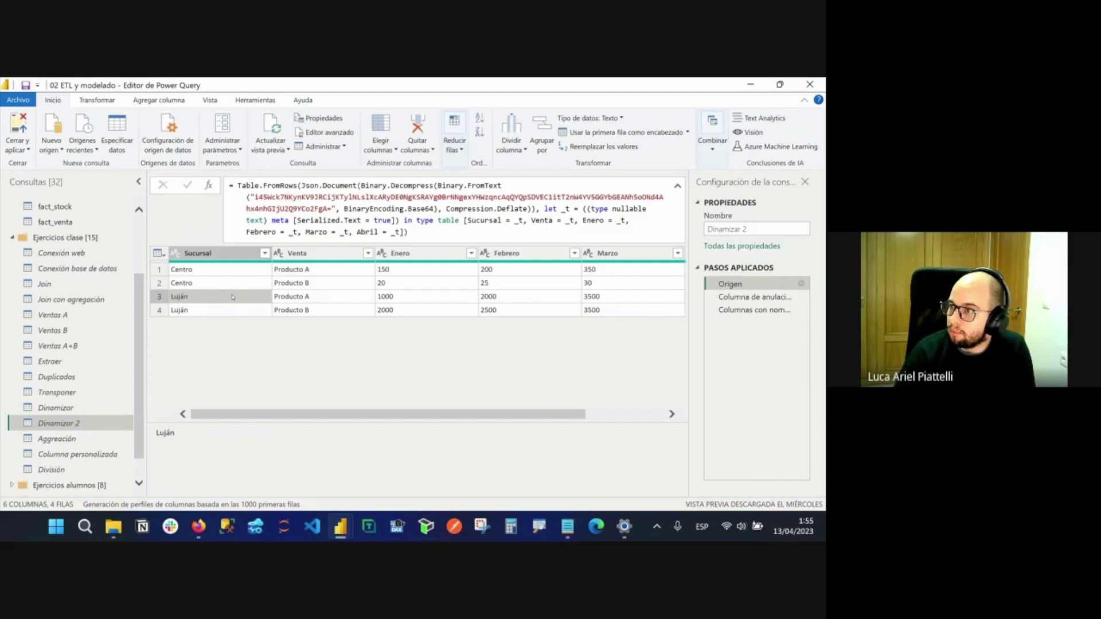
click(300, 251)
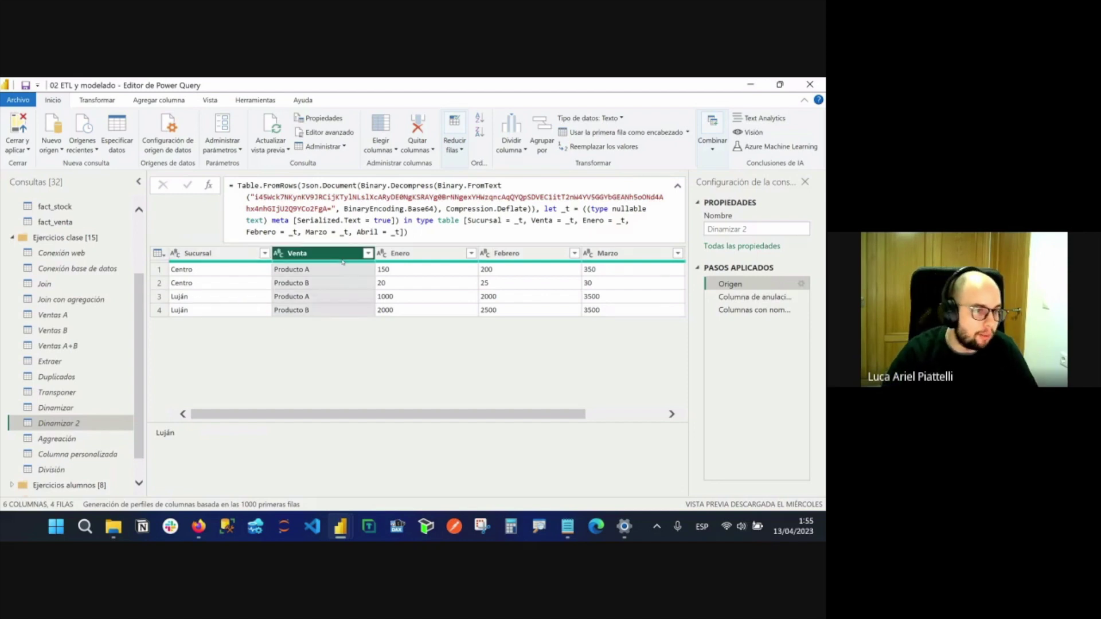
ctrl+click(214, 254)
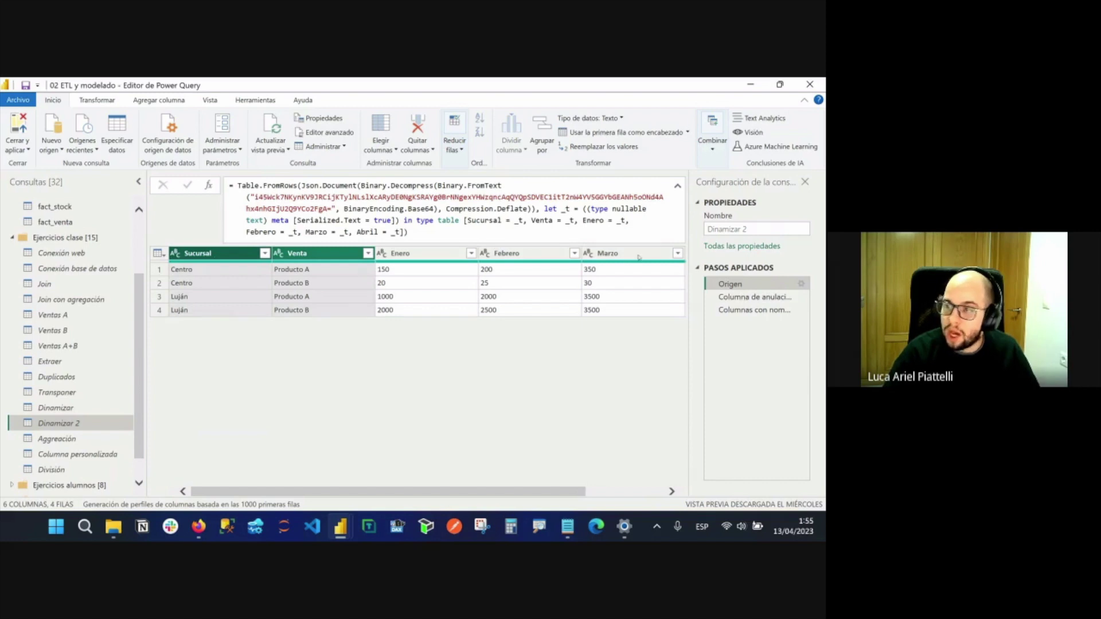
Examine the unpivot step of the Dinamizar 2 query, checking the Sucursal and Venta columns, and its renamed columns step.
click(755, 297)
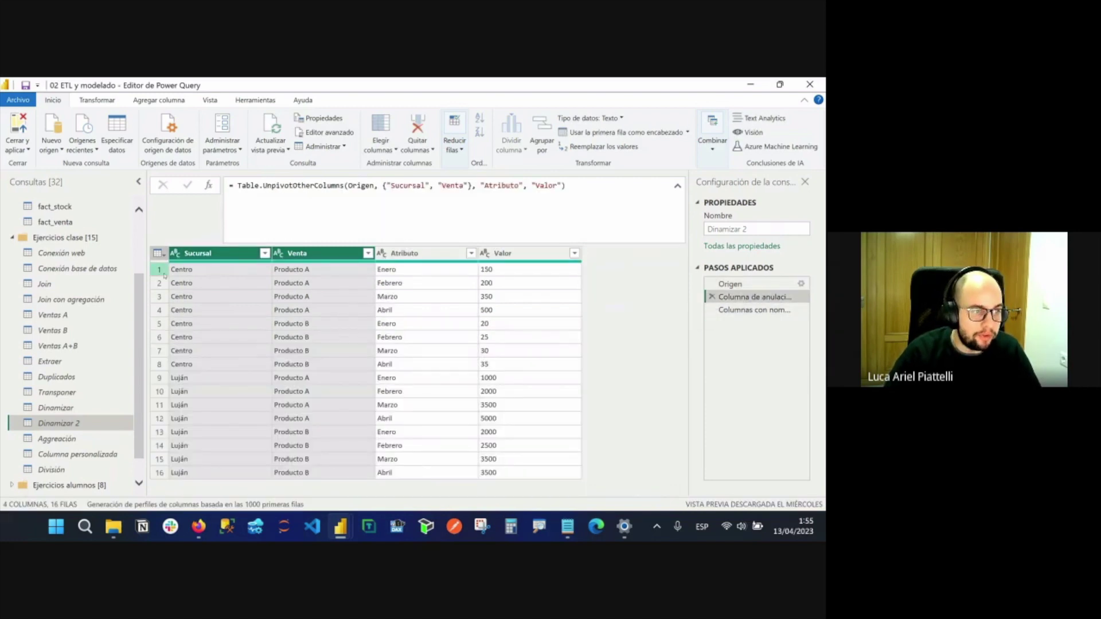
click(210, 253)
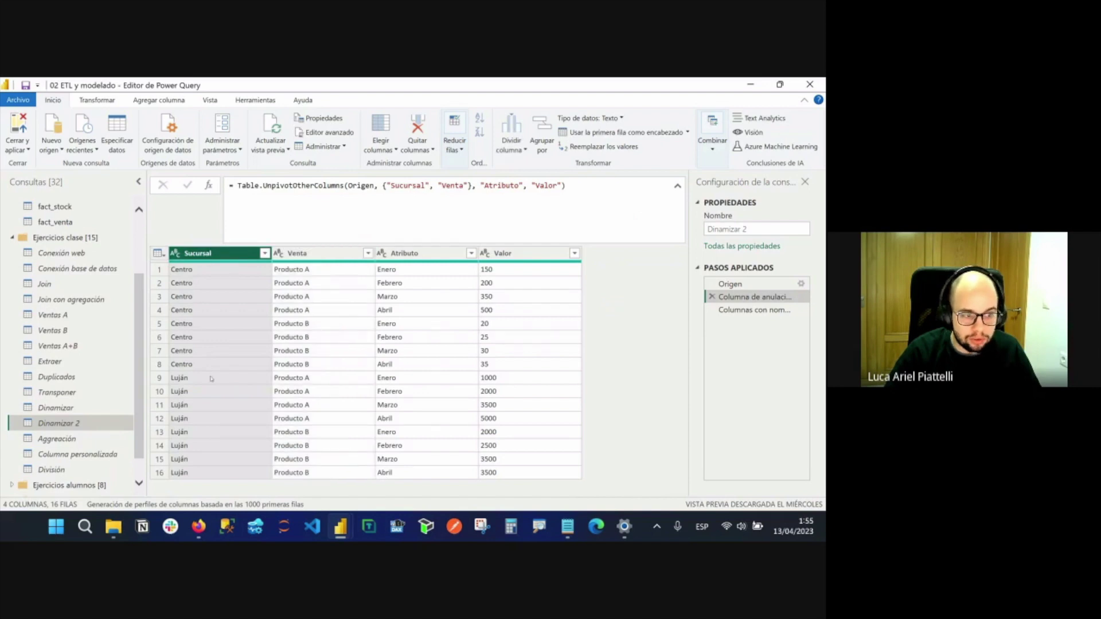
click(314, 255)
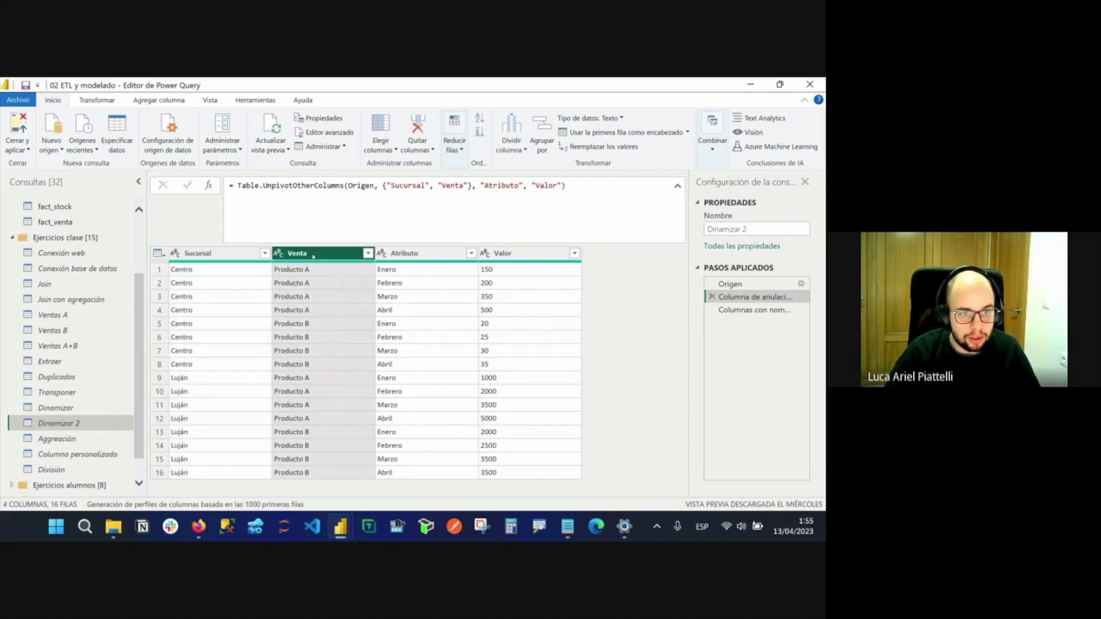
click(775, 310)
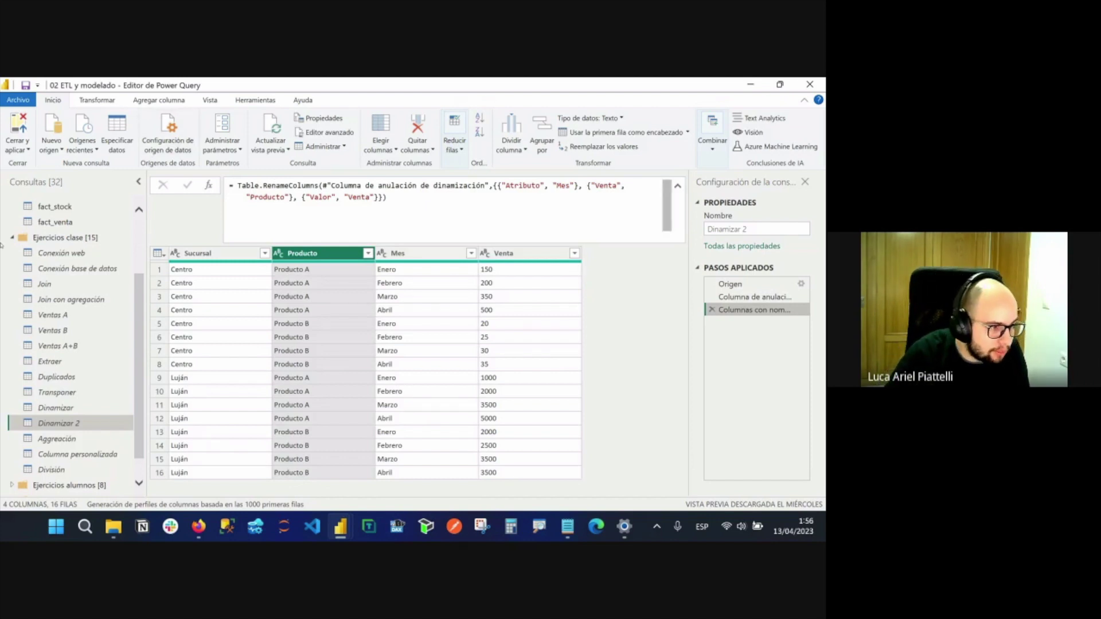
Review the Aggreación query's applied steps from Origen to Columnas quitadas1, and cancel inserting a Group By step there.
click(69, 438)
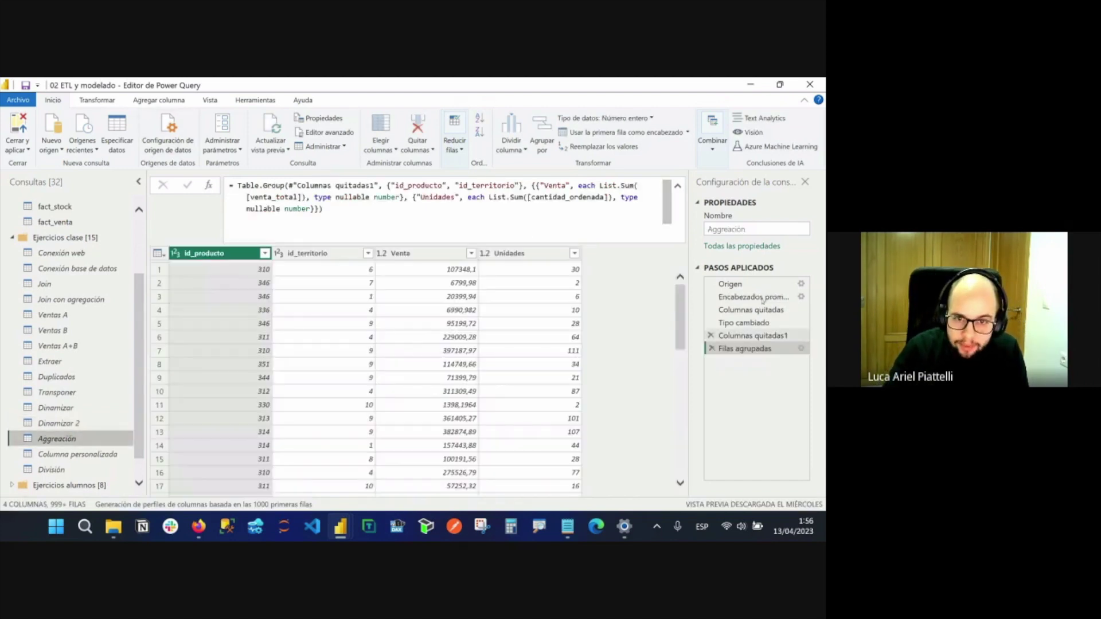
click(730, 284)
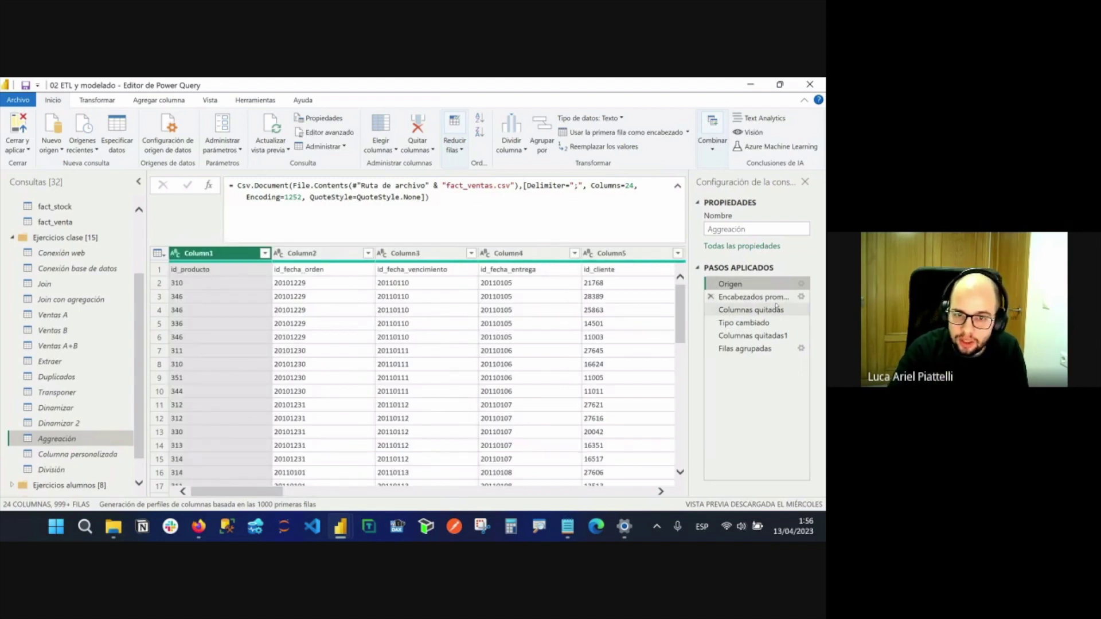
click(752, 297)
click(770, 310)
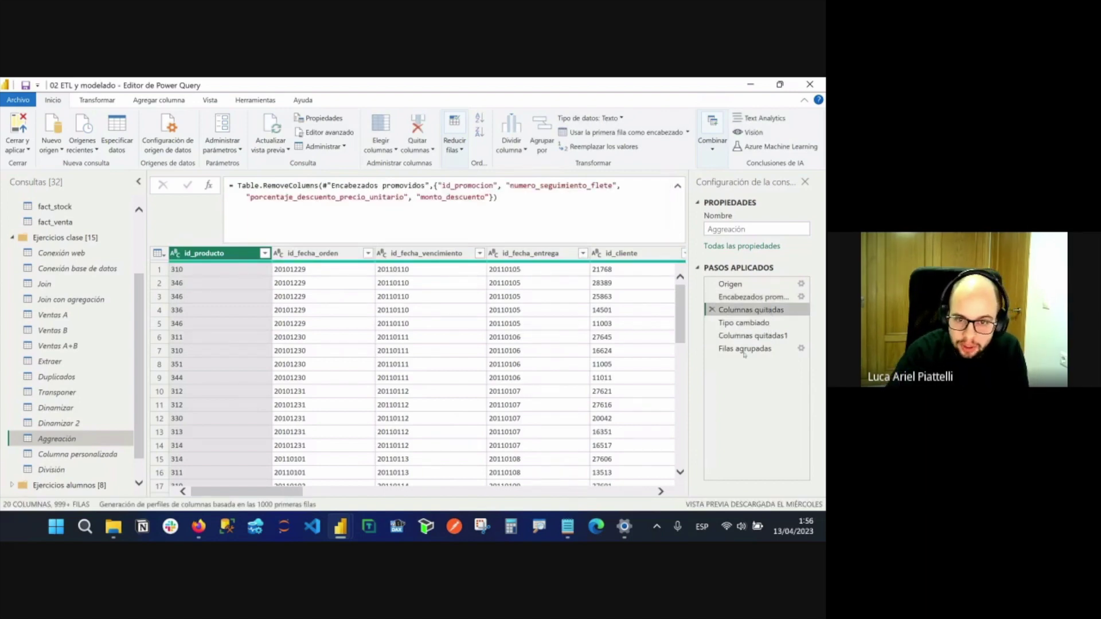
click(767, 337)
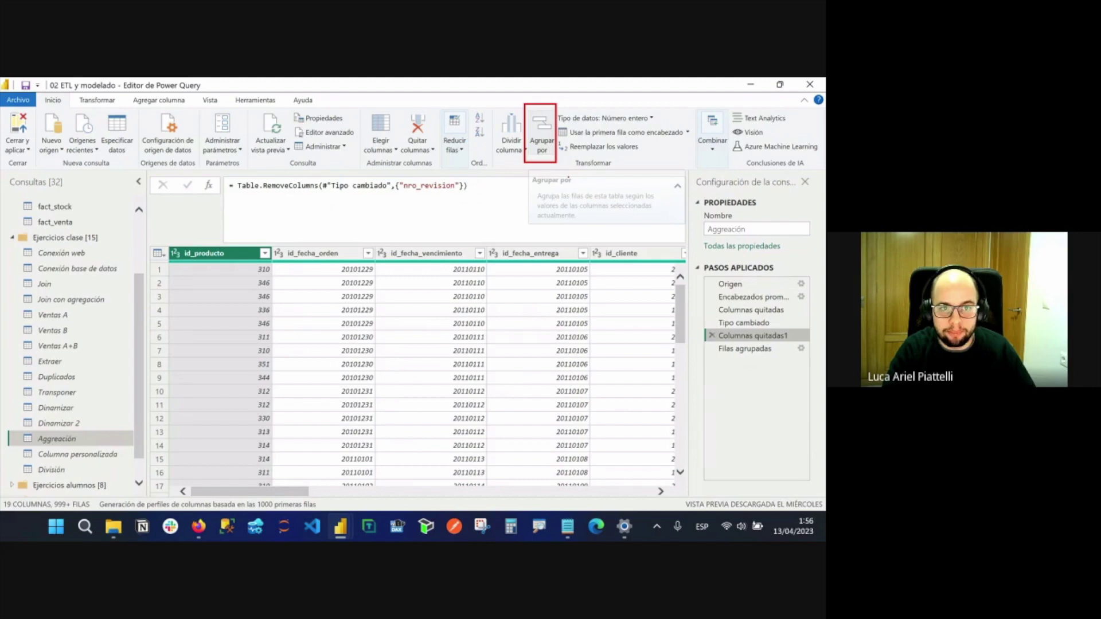
click(542, 135)
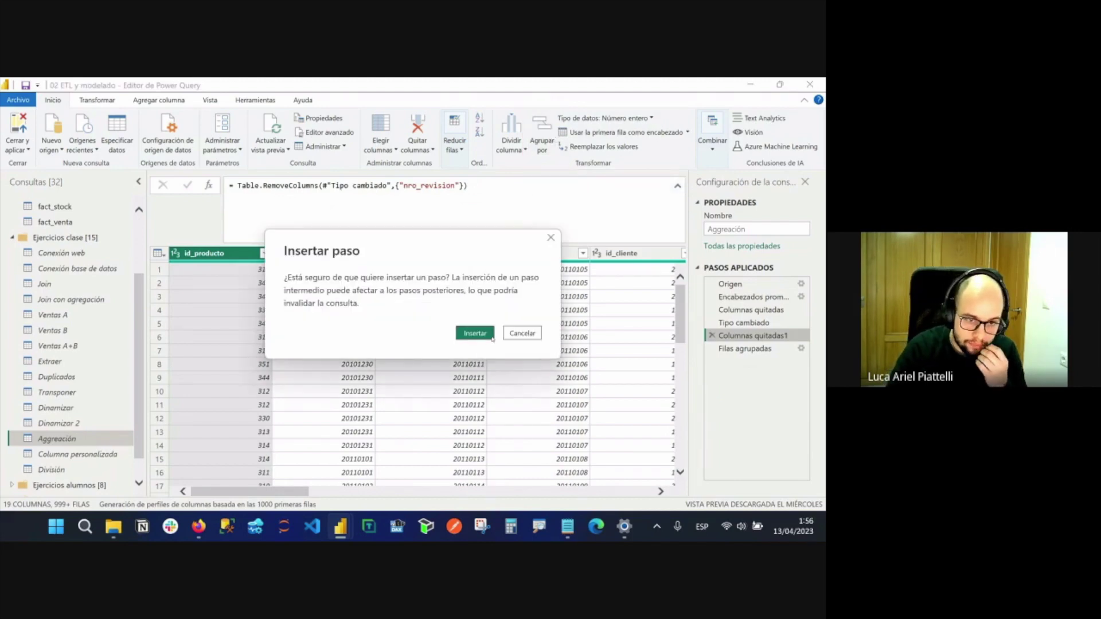
click(522, 333)
Open the settings of the Filas agrupadas step and examine the aggregation operations available for the Venta column.
click(801, 348)
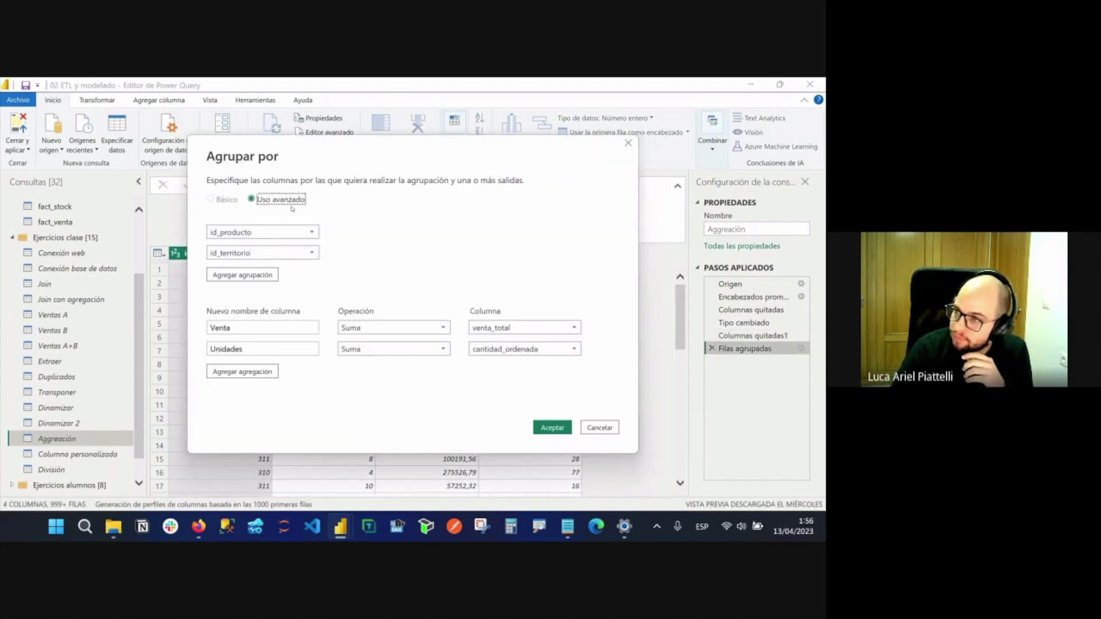
drag(362, 155, 358, 183)
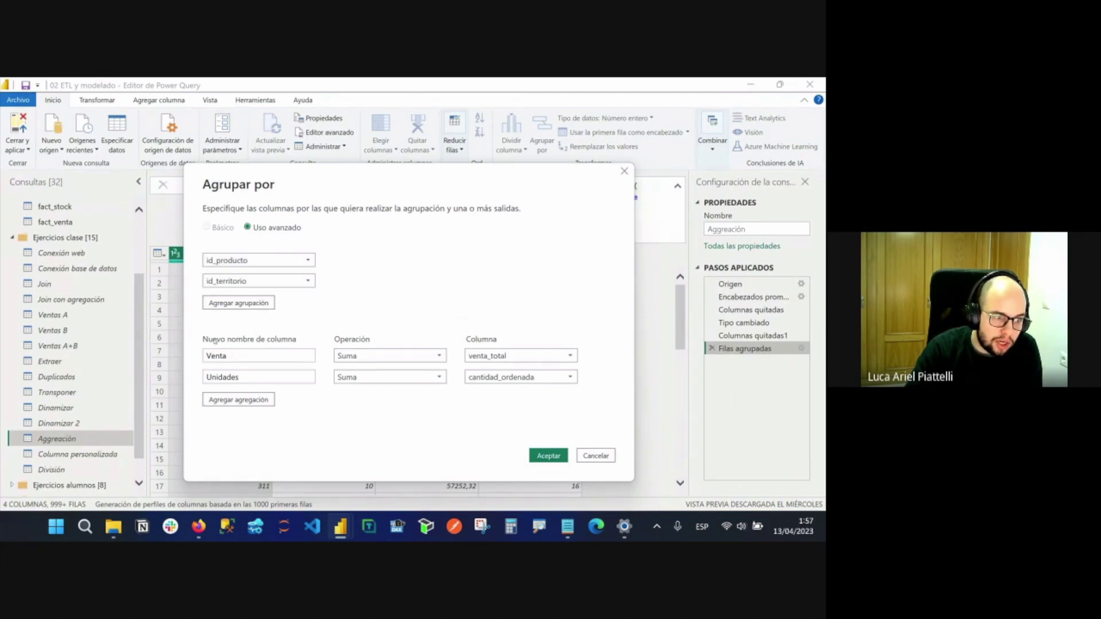
double_click(241, 356)
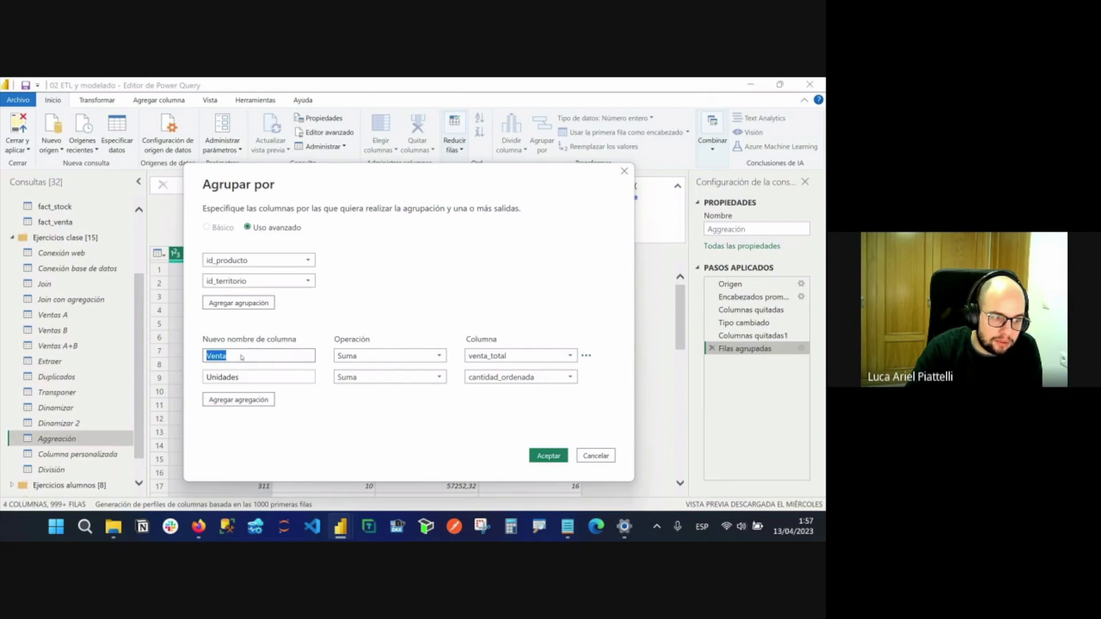
click(382, 356)
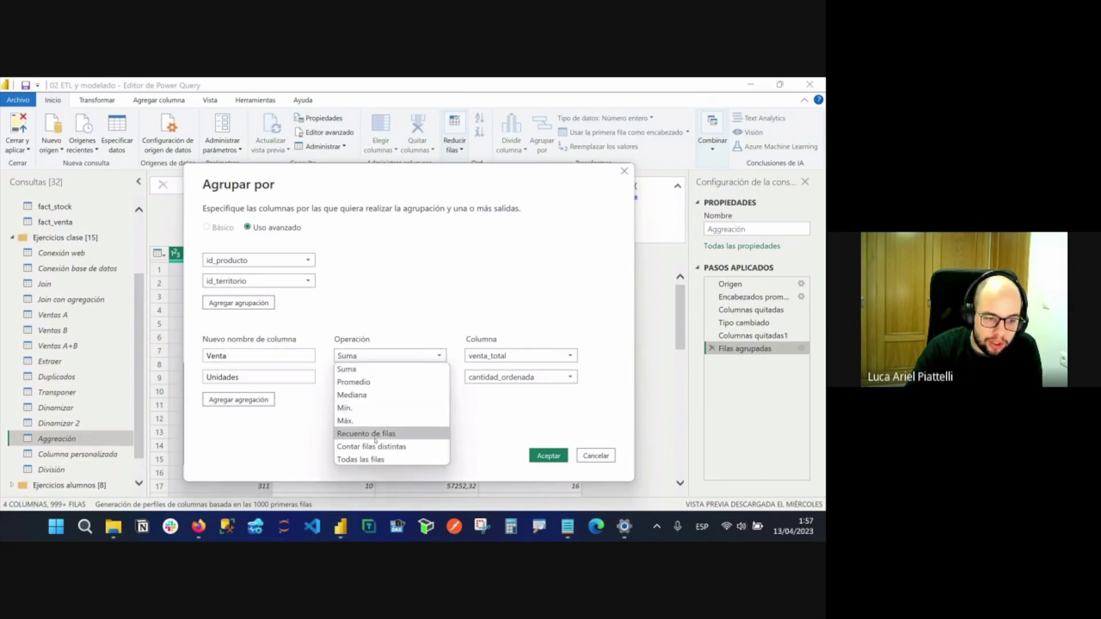
click(256, 355)
double_click(298, 352)
click(352, 356)
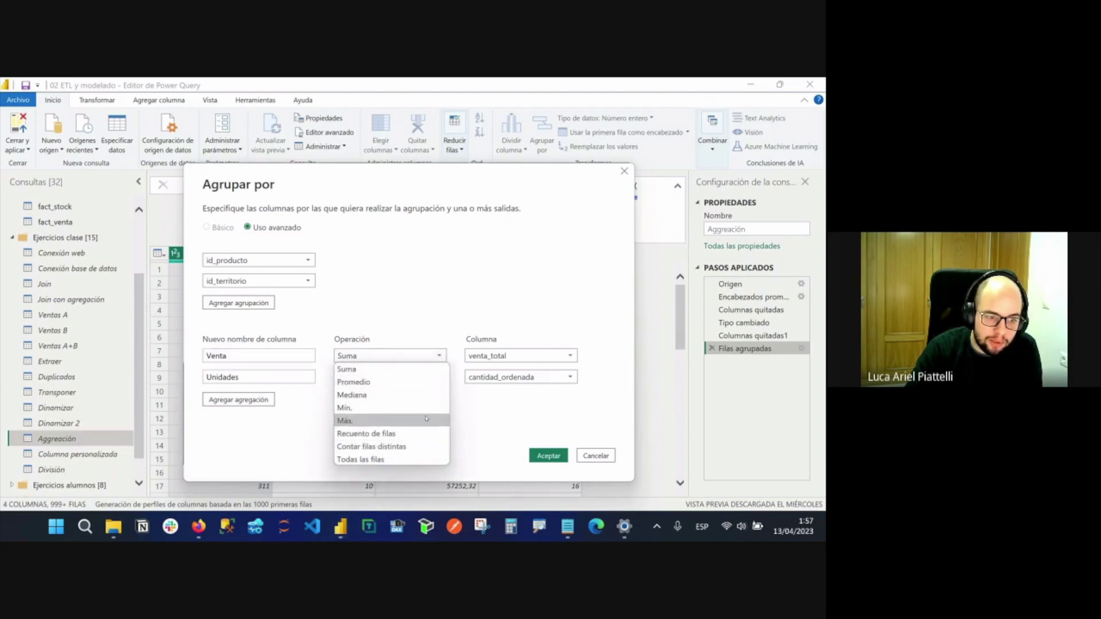
click(403, 321)
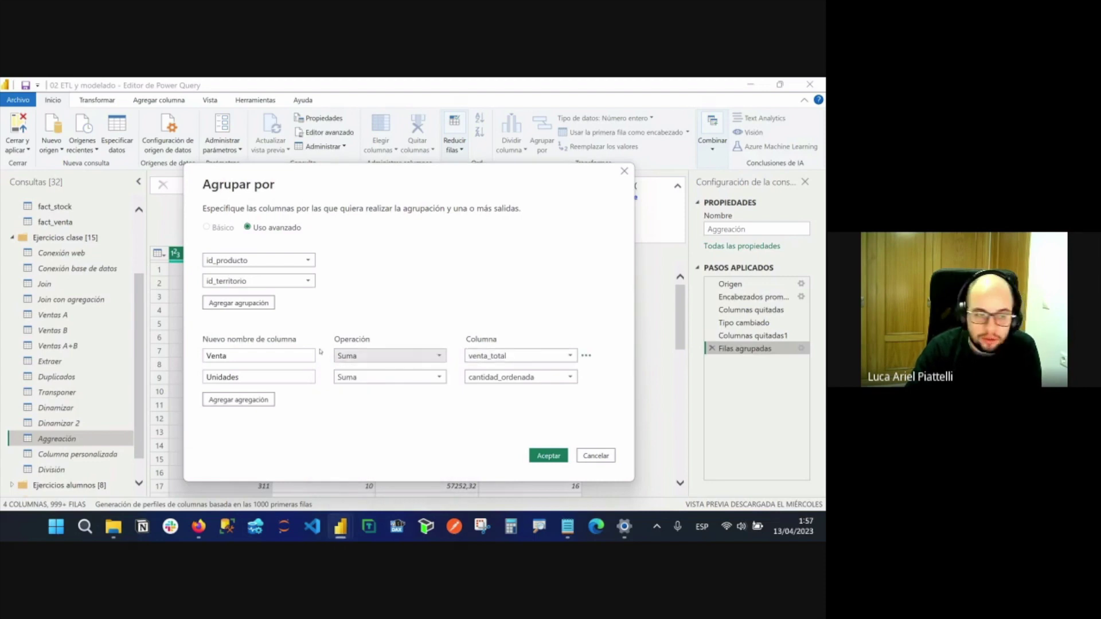
Compare the Venta and Unidades aggregations with their source columns, accept the grouping settings, and check both columns in the grouped table.
drag(228, 356, 196, 351)
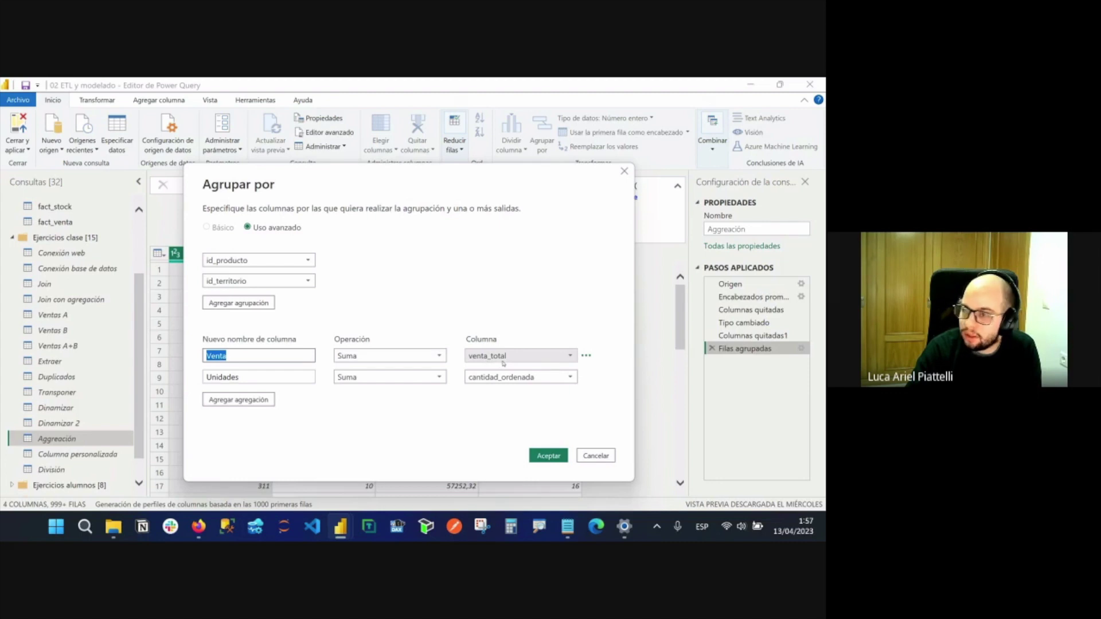
drag(246, 378, 188, 378)
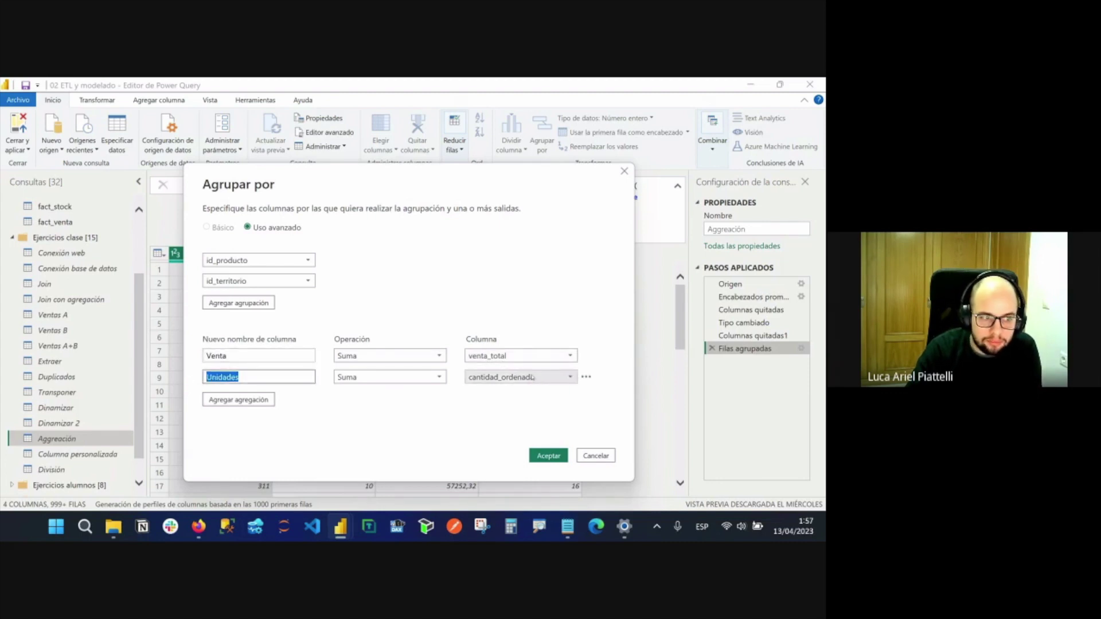
click(548, 456)
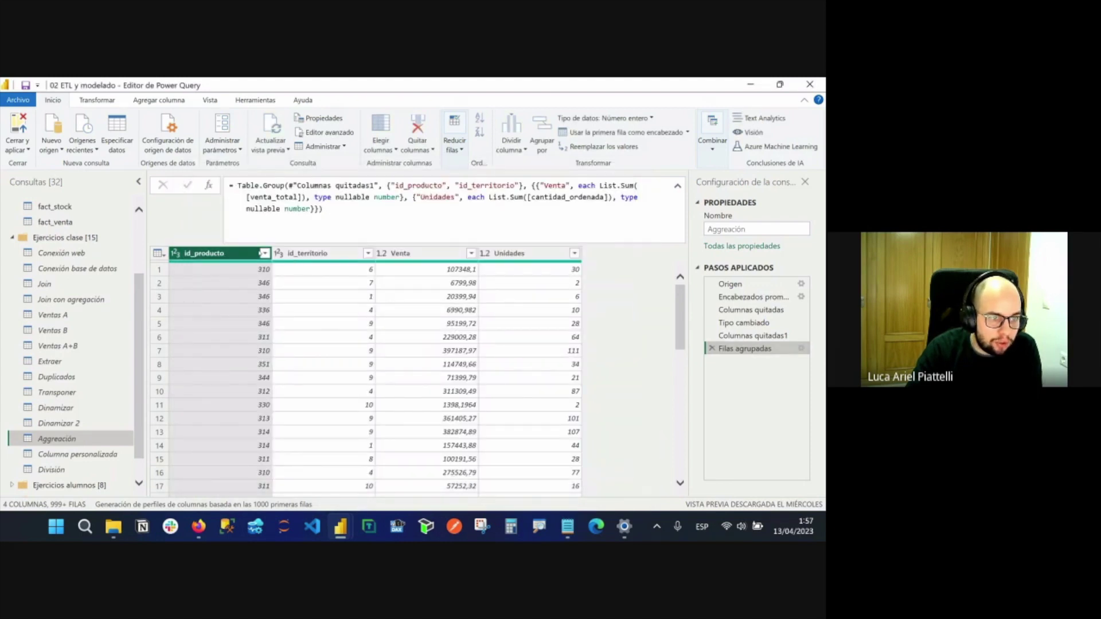
click(448, 269)
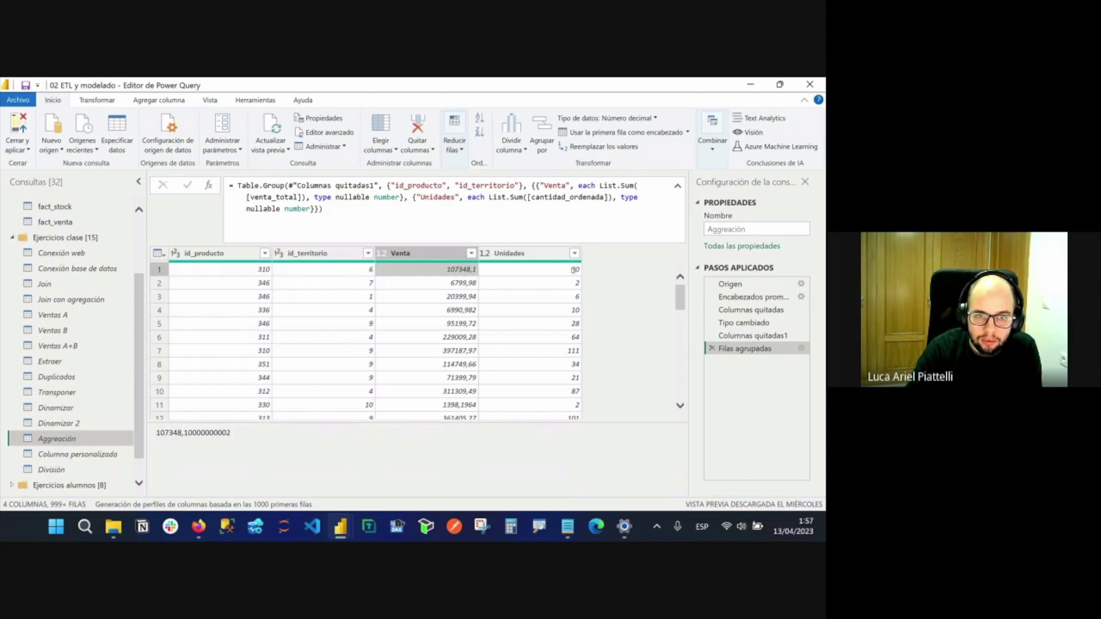
click(563, 259)
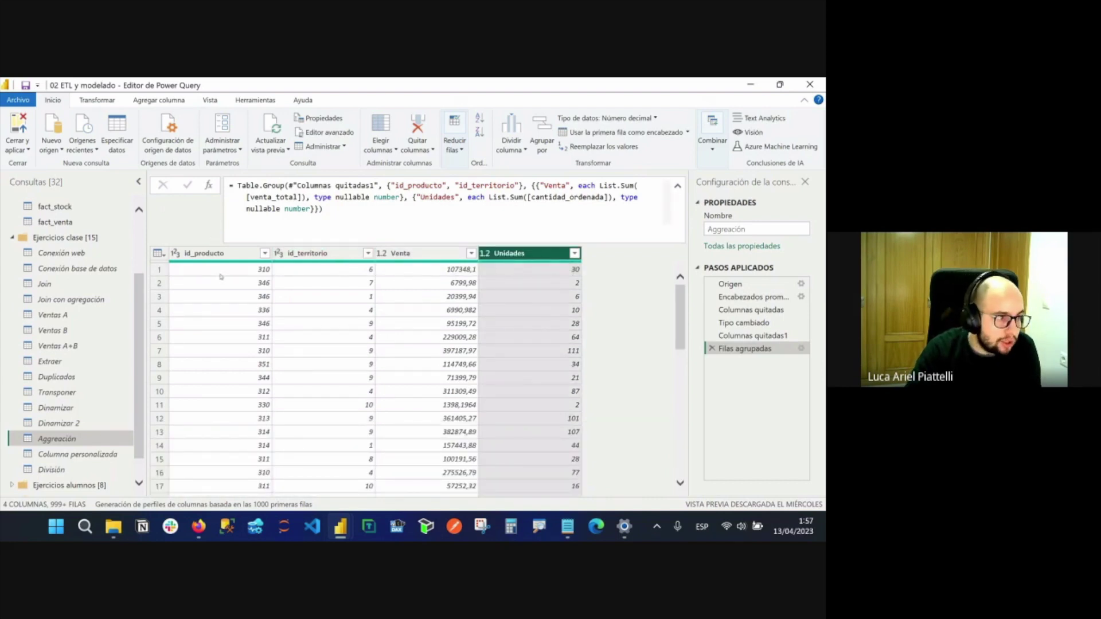
Filter the fact_venta query to only the rows with id_producto 310.
click(53, 221)
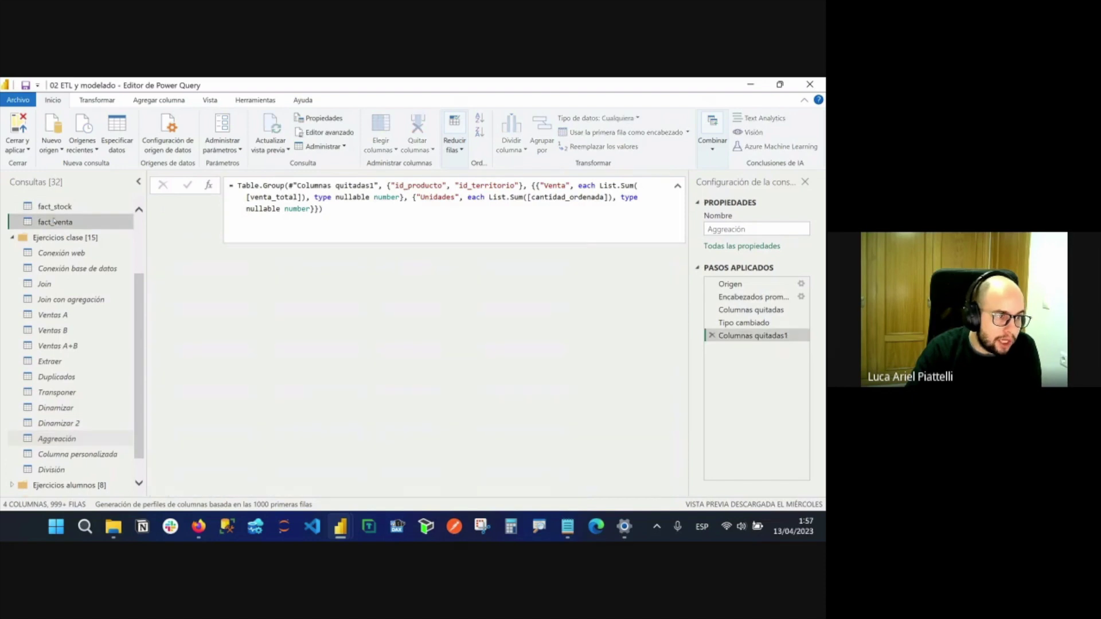
click(264, 253)
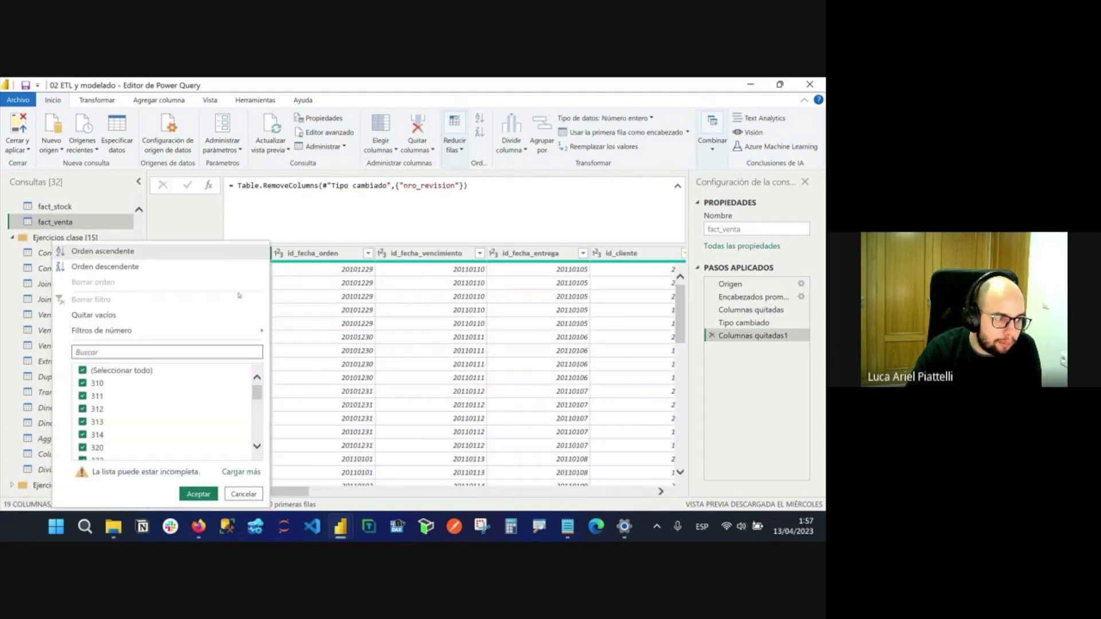
click(140, 371)
click(95, 384)
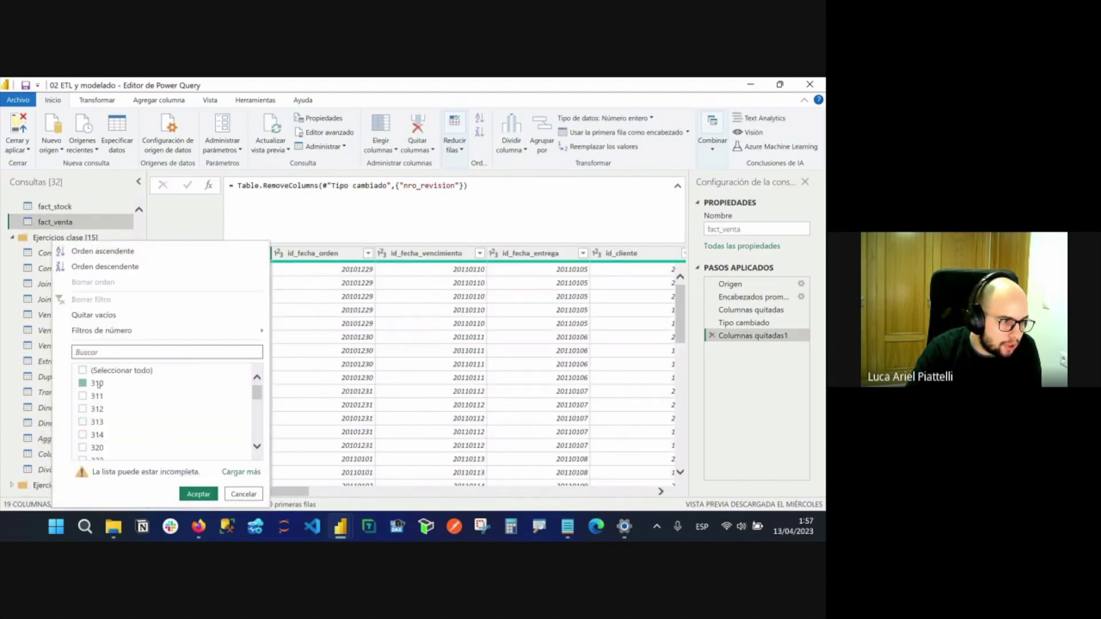
click(198, 494)
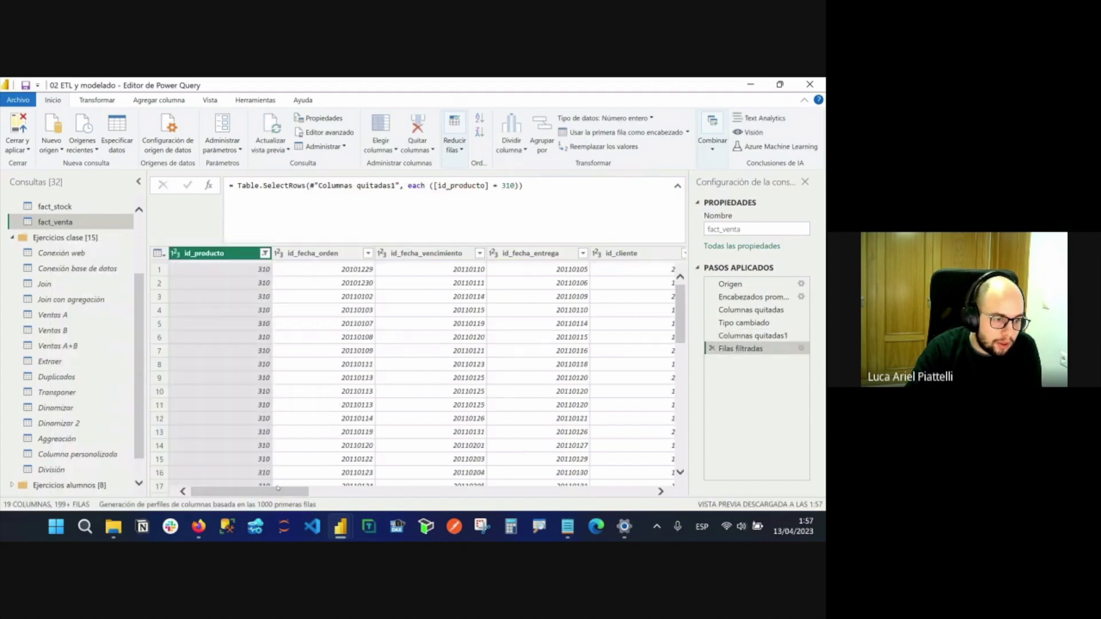
Restrict the filtered fact_venta rows to id_territorio 1, and delete the Filas filtradas step.
drag(279, 492, 362, 493)
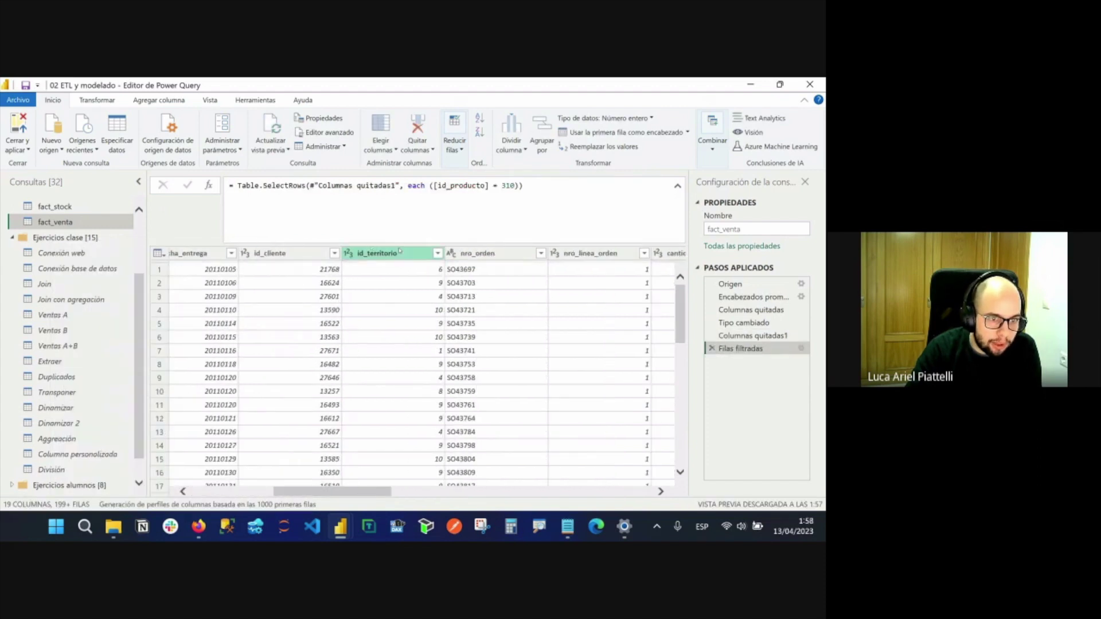
click(438, 253)
click(255, 385)
click(256, 398)
click(363, 495)
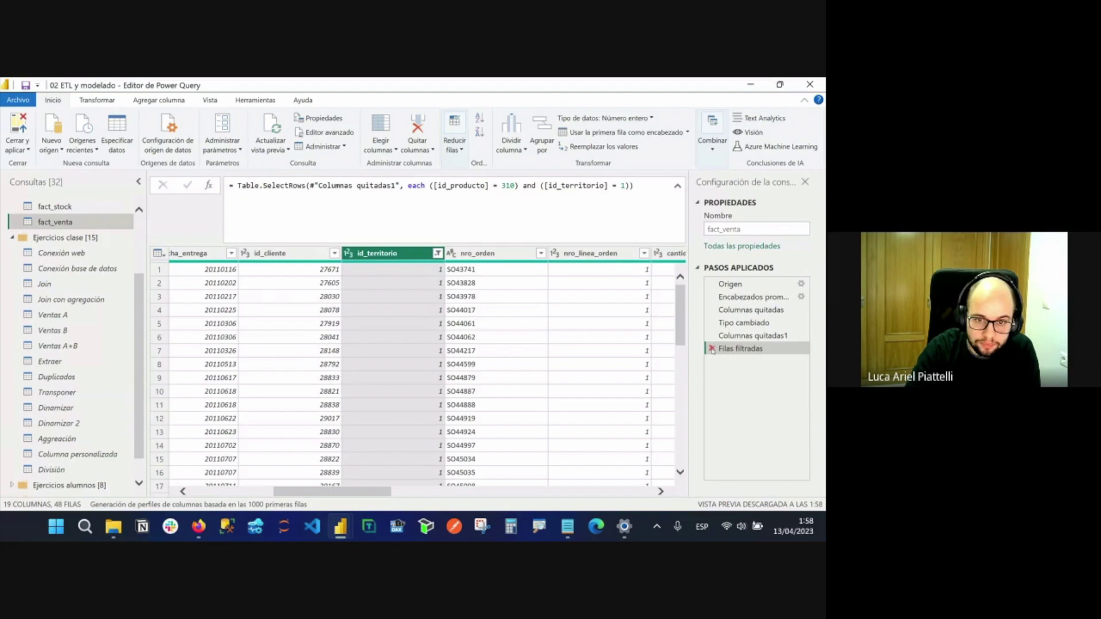
key(Delete)
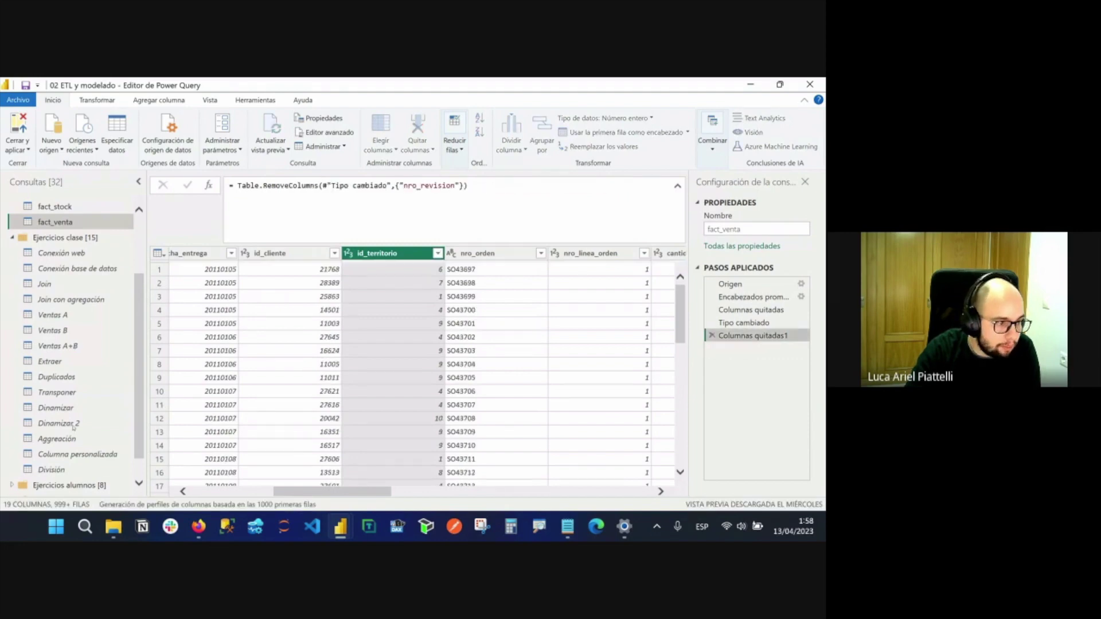
Start a Group By after the Columnas quitadas1 step of the Aggreación query and examine the basic grouping options.
click(77, 454)
click(57, 439)
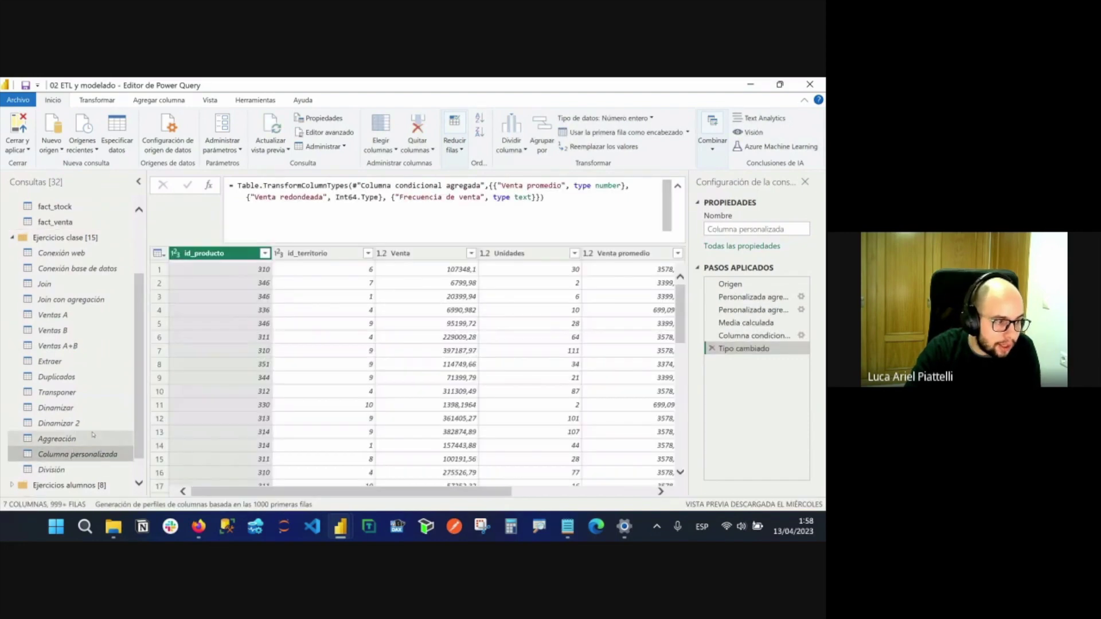
click(744, 337)
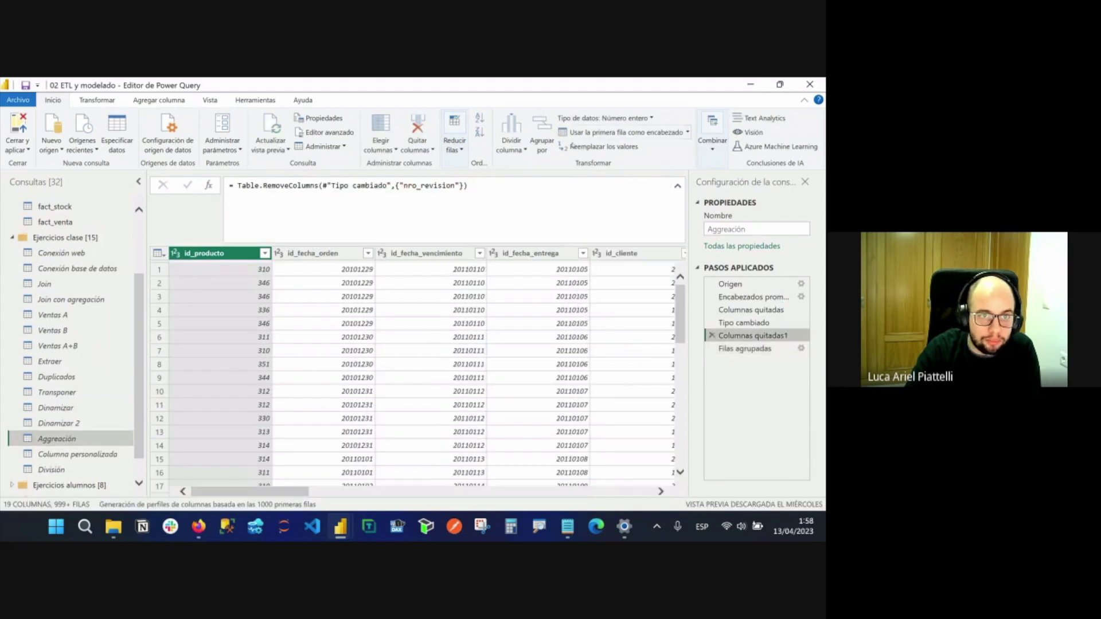
click(541, 144)
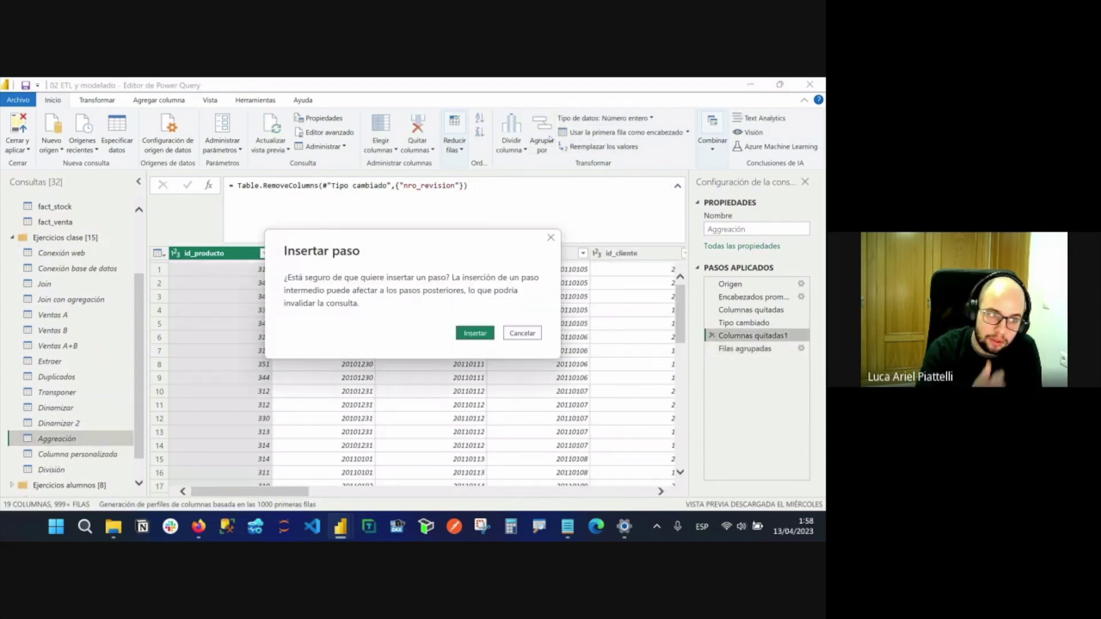
click(474, 335)
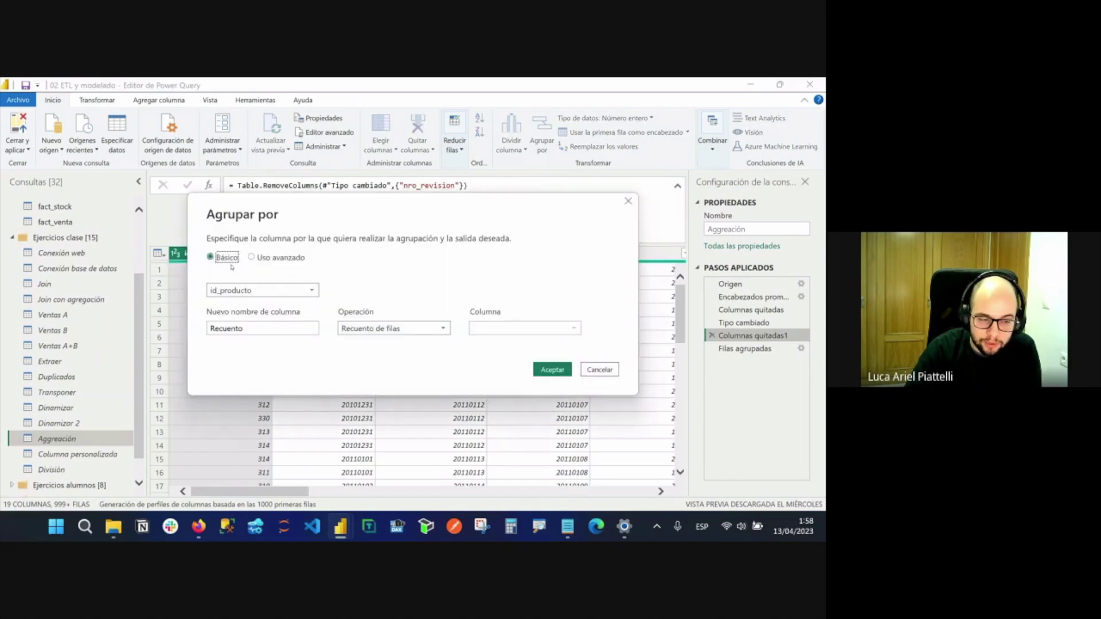
click(270, 299)
click(270, 298)
click(312, 332)
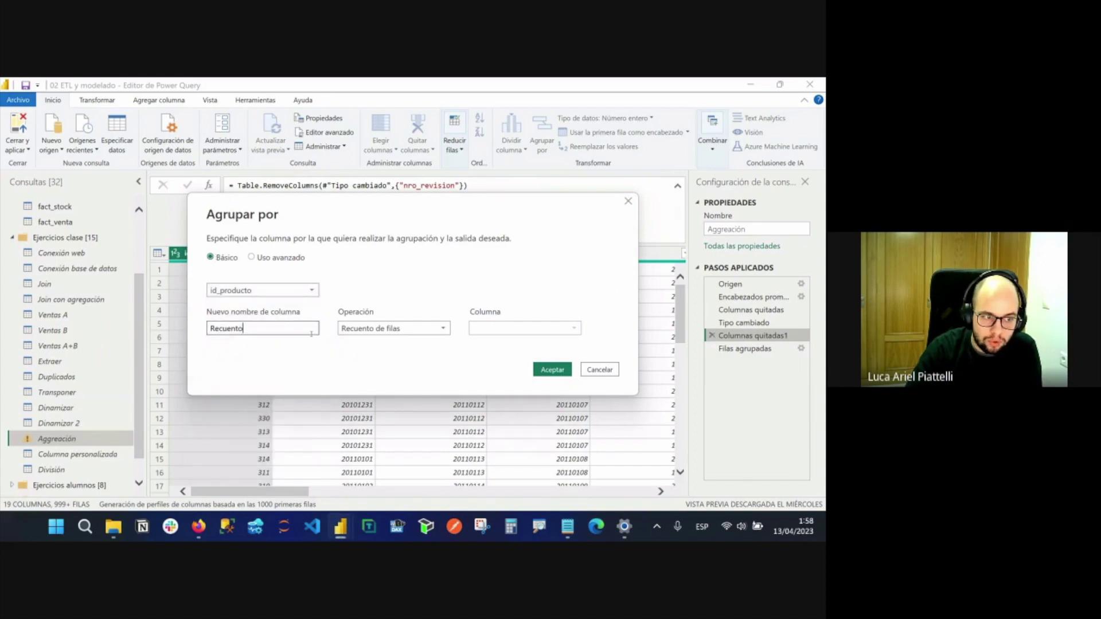
click(401, 329)
click(515, 326)
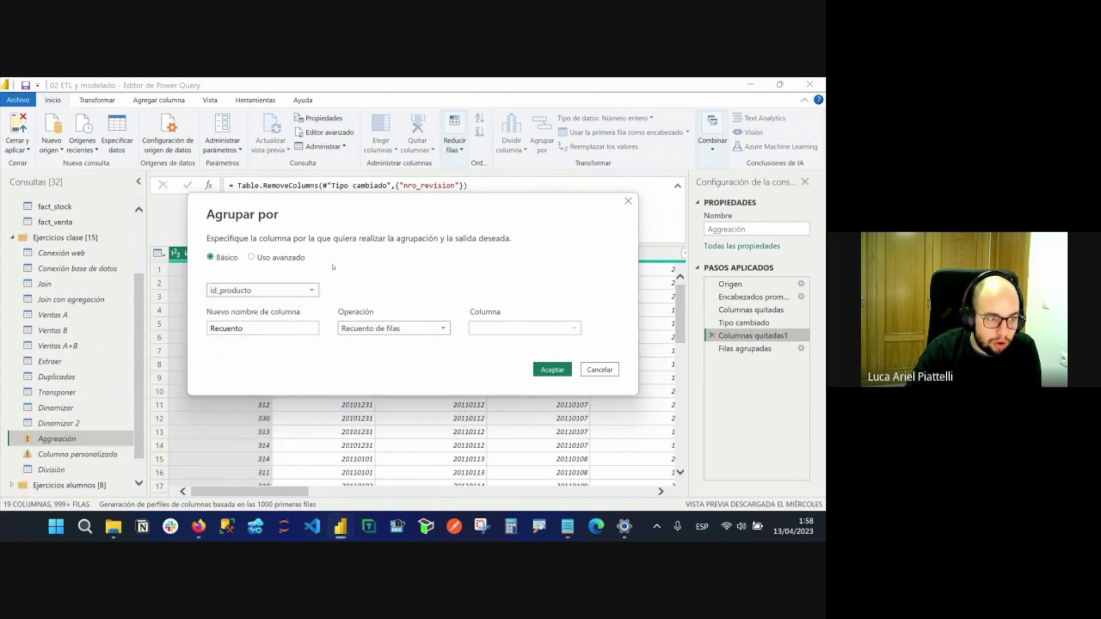
Switch the grouping to advanced use and add three more grouping columns.
click(268, 258)
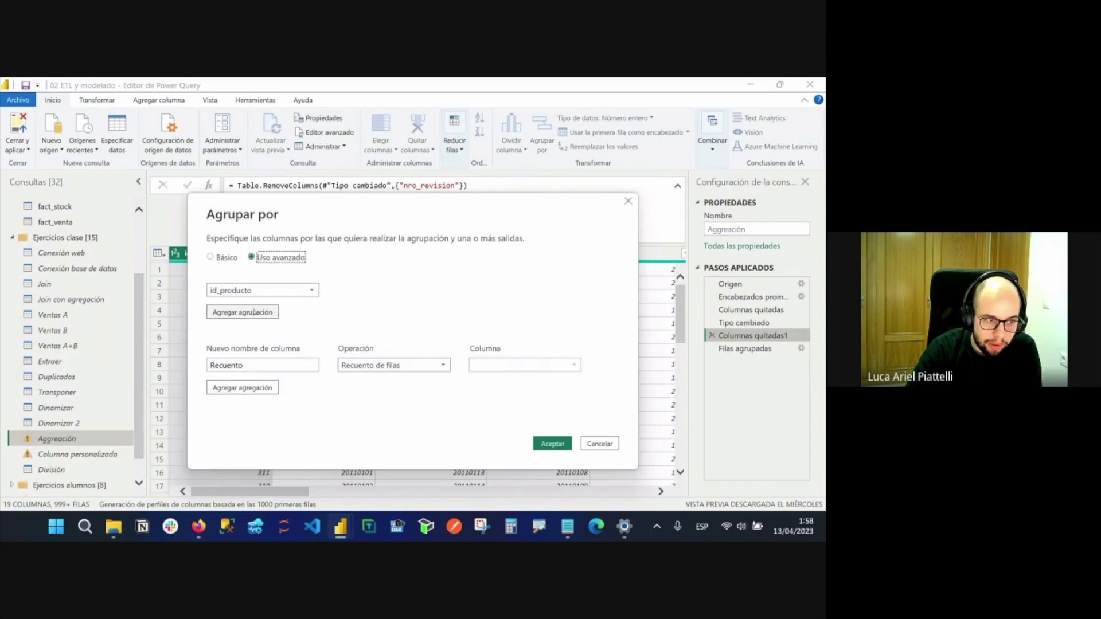
click(255, 314)
click(256, 335)
click(255, 353)
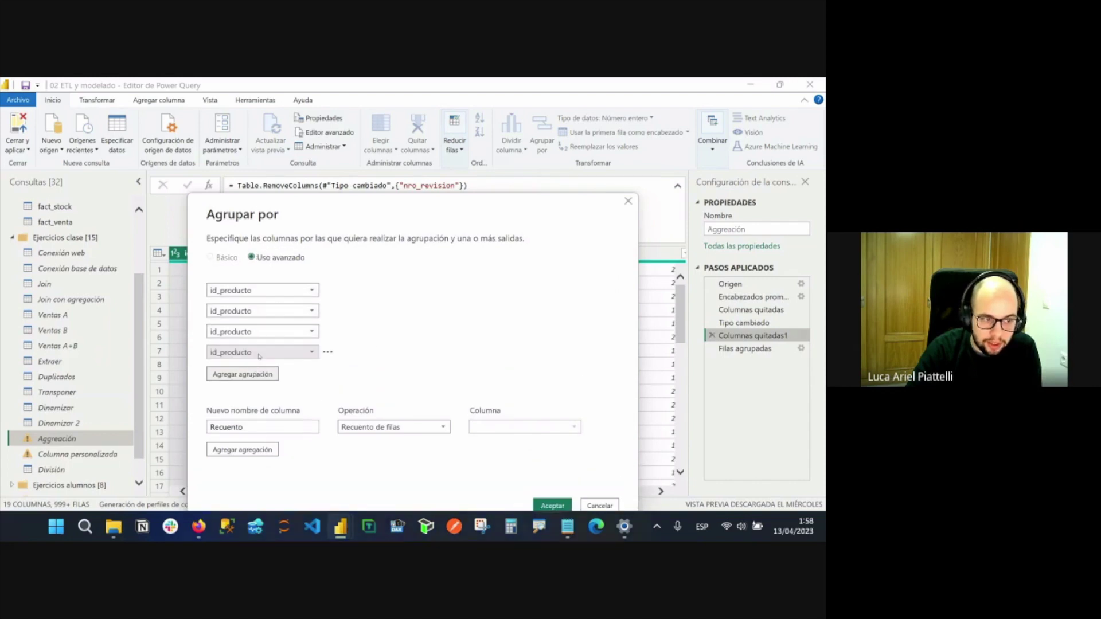
Remove the three extra grouping columns, keeping only the first id_producto grouping.
click(331, 351)
click(344, 361)
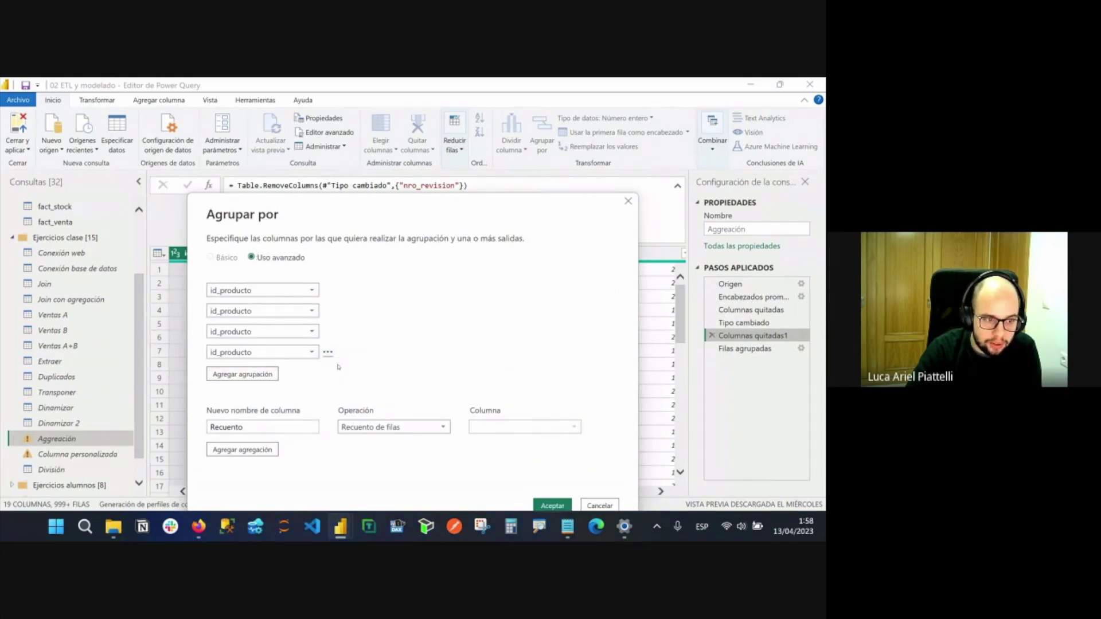
click(343, 333)
click(344, 342)
click(343, 312)
click(342, 339)
click(342, 338)
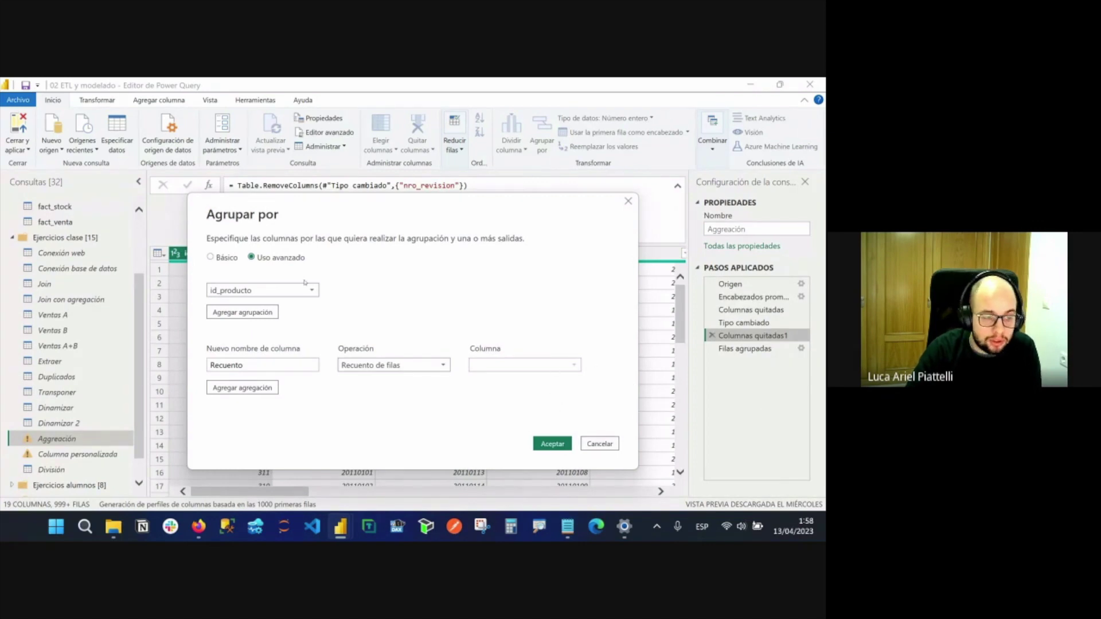
Cancel the new grouping and review the grouped rows in the Aggreación query's Filas agrupadas step.
click(600, 443)
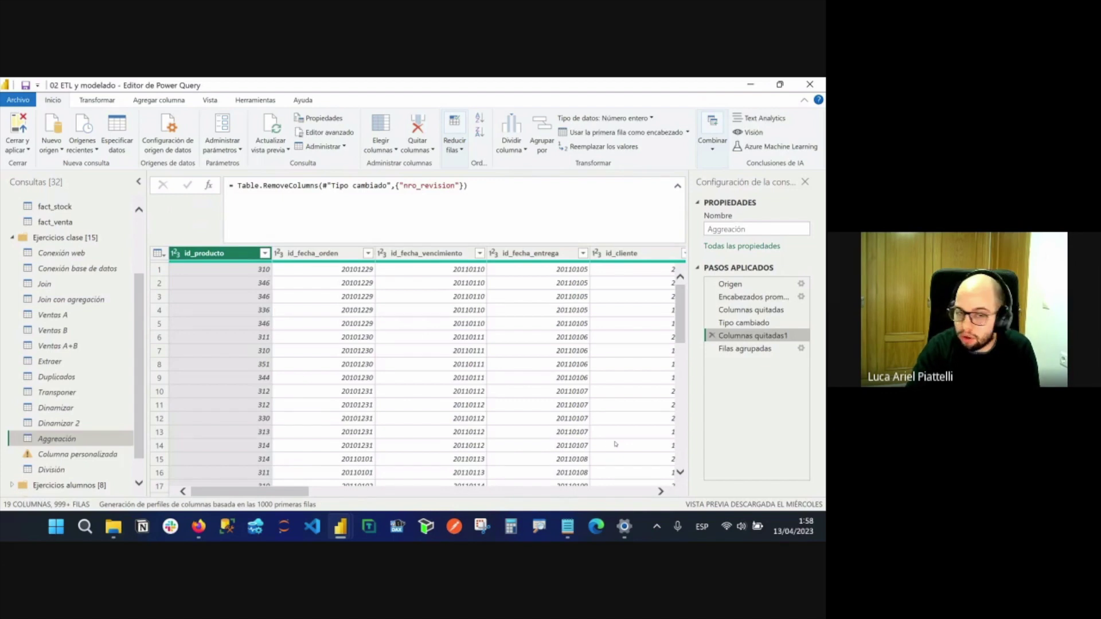
click(744, 349)
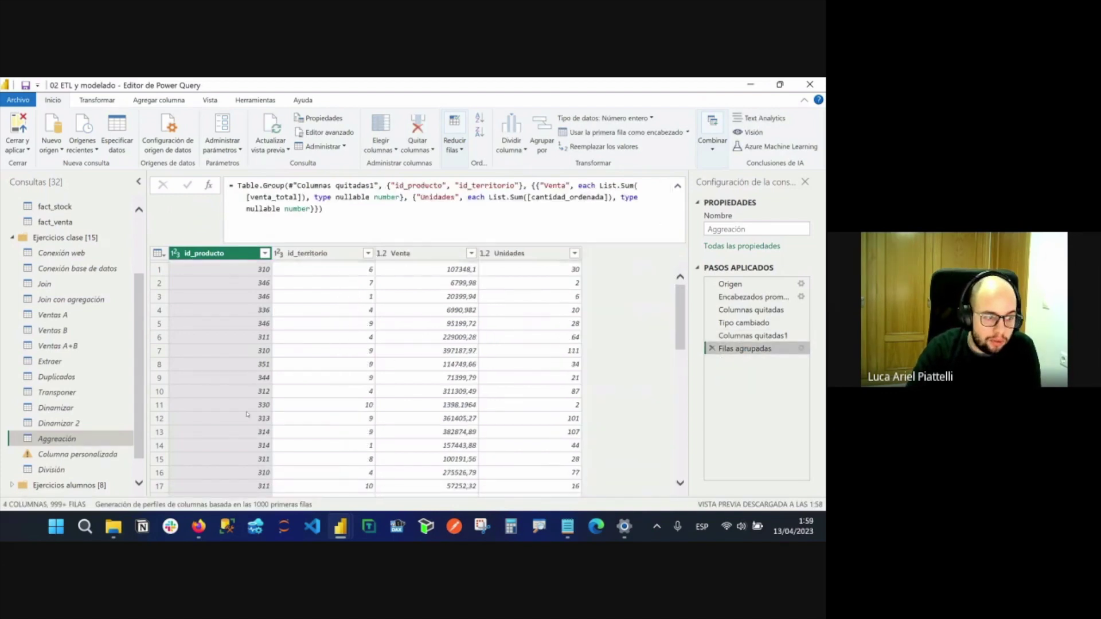
scroll(310, 350, down, 1)
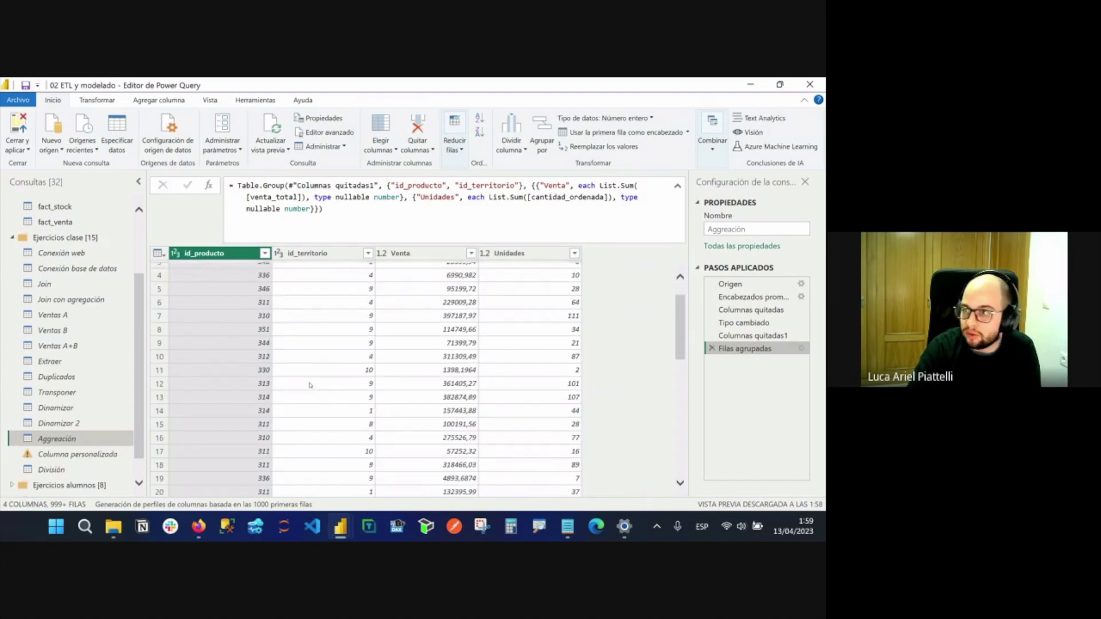